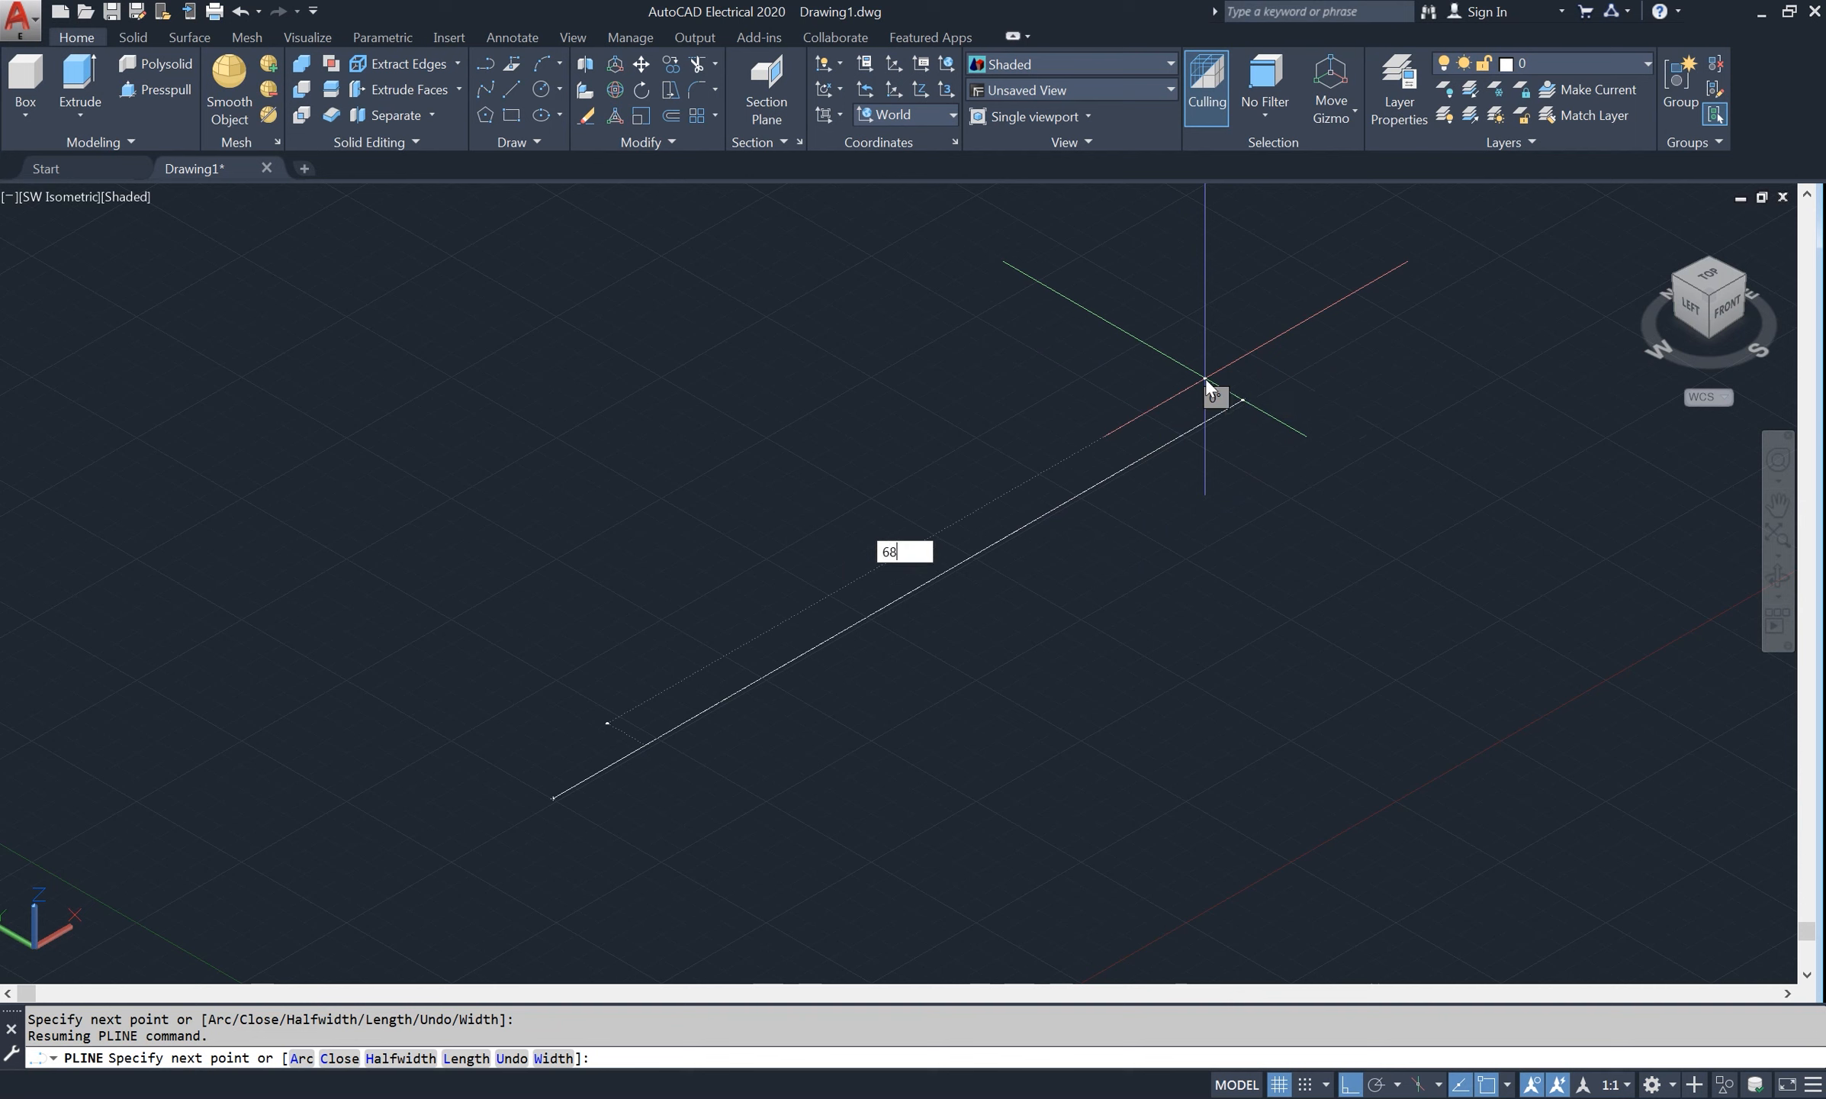
- Complete the straight polyline with collinear segments of 68.5 and 11 units, and end it there
key("Return")
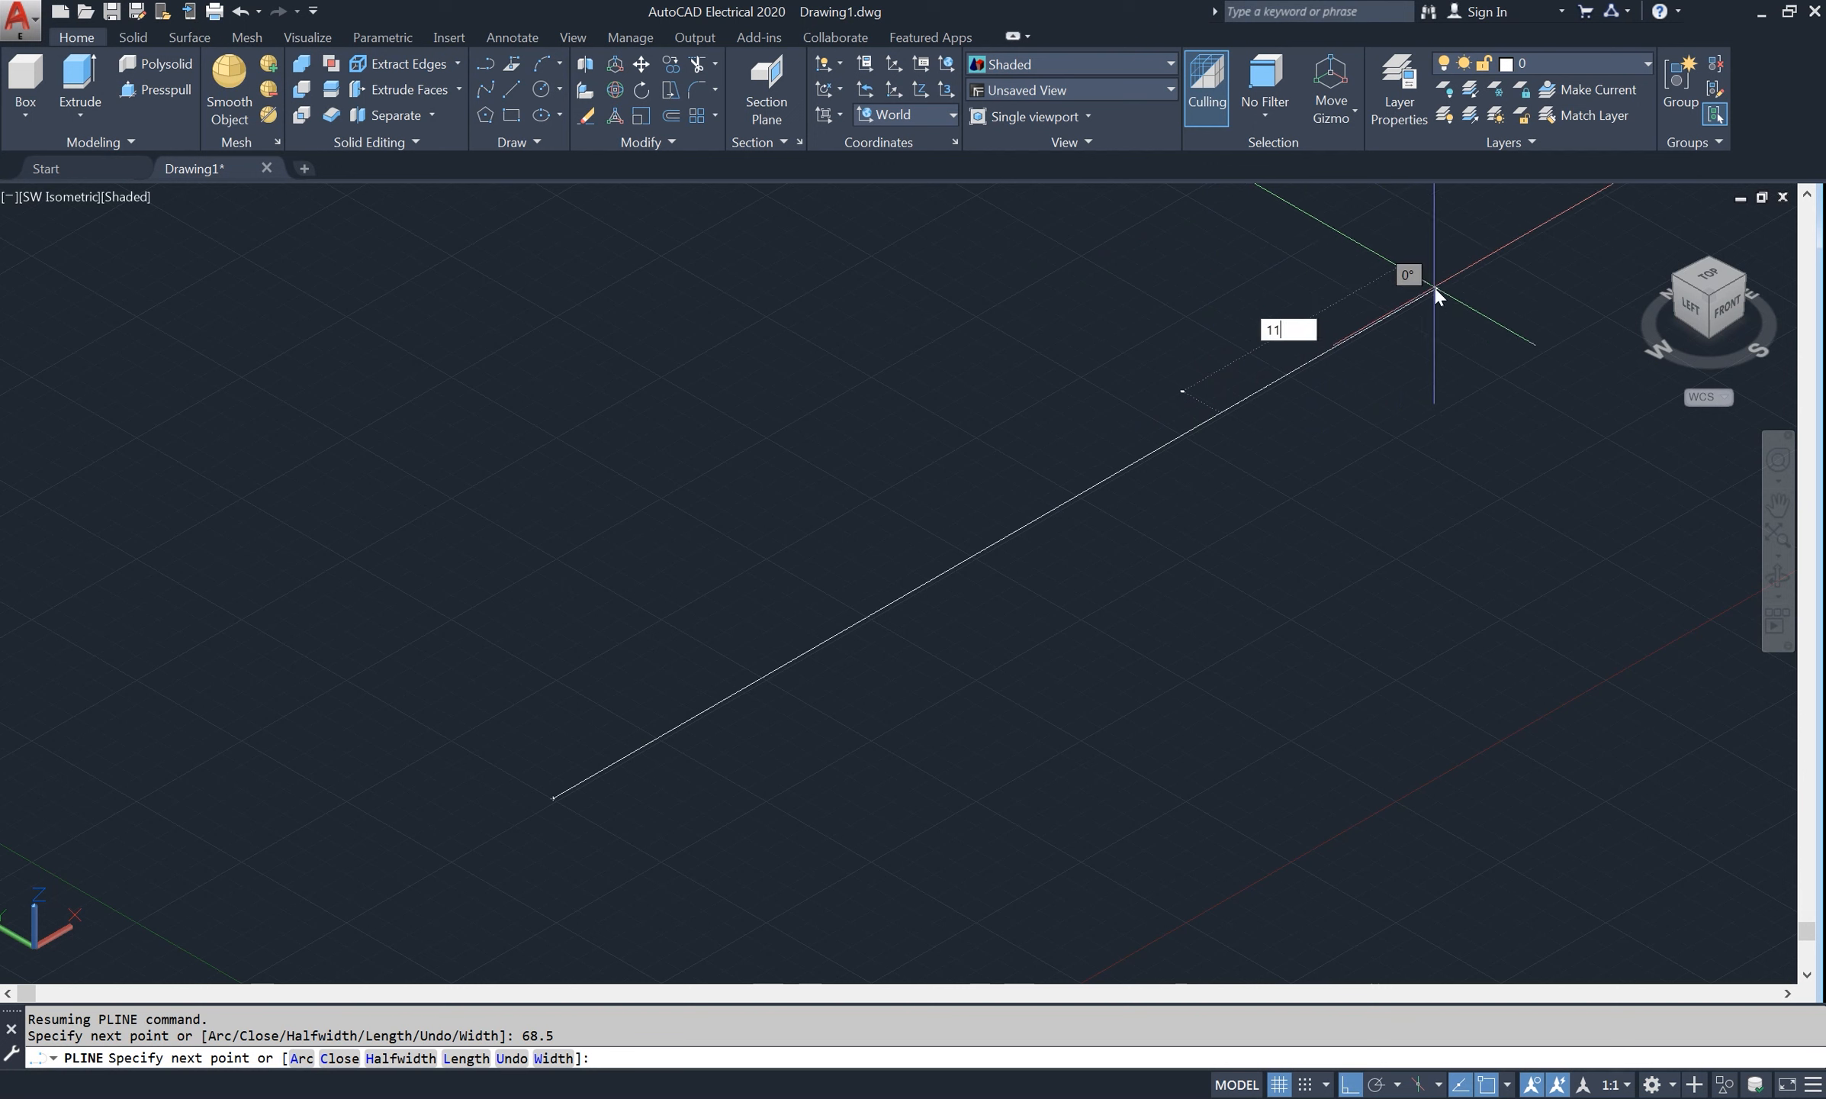
type("11")
key("Return")
key("Return")
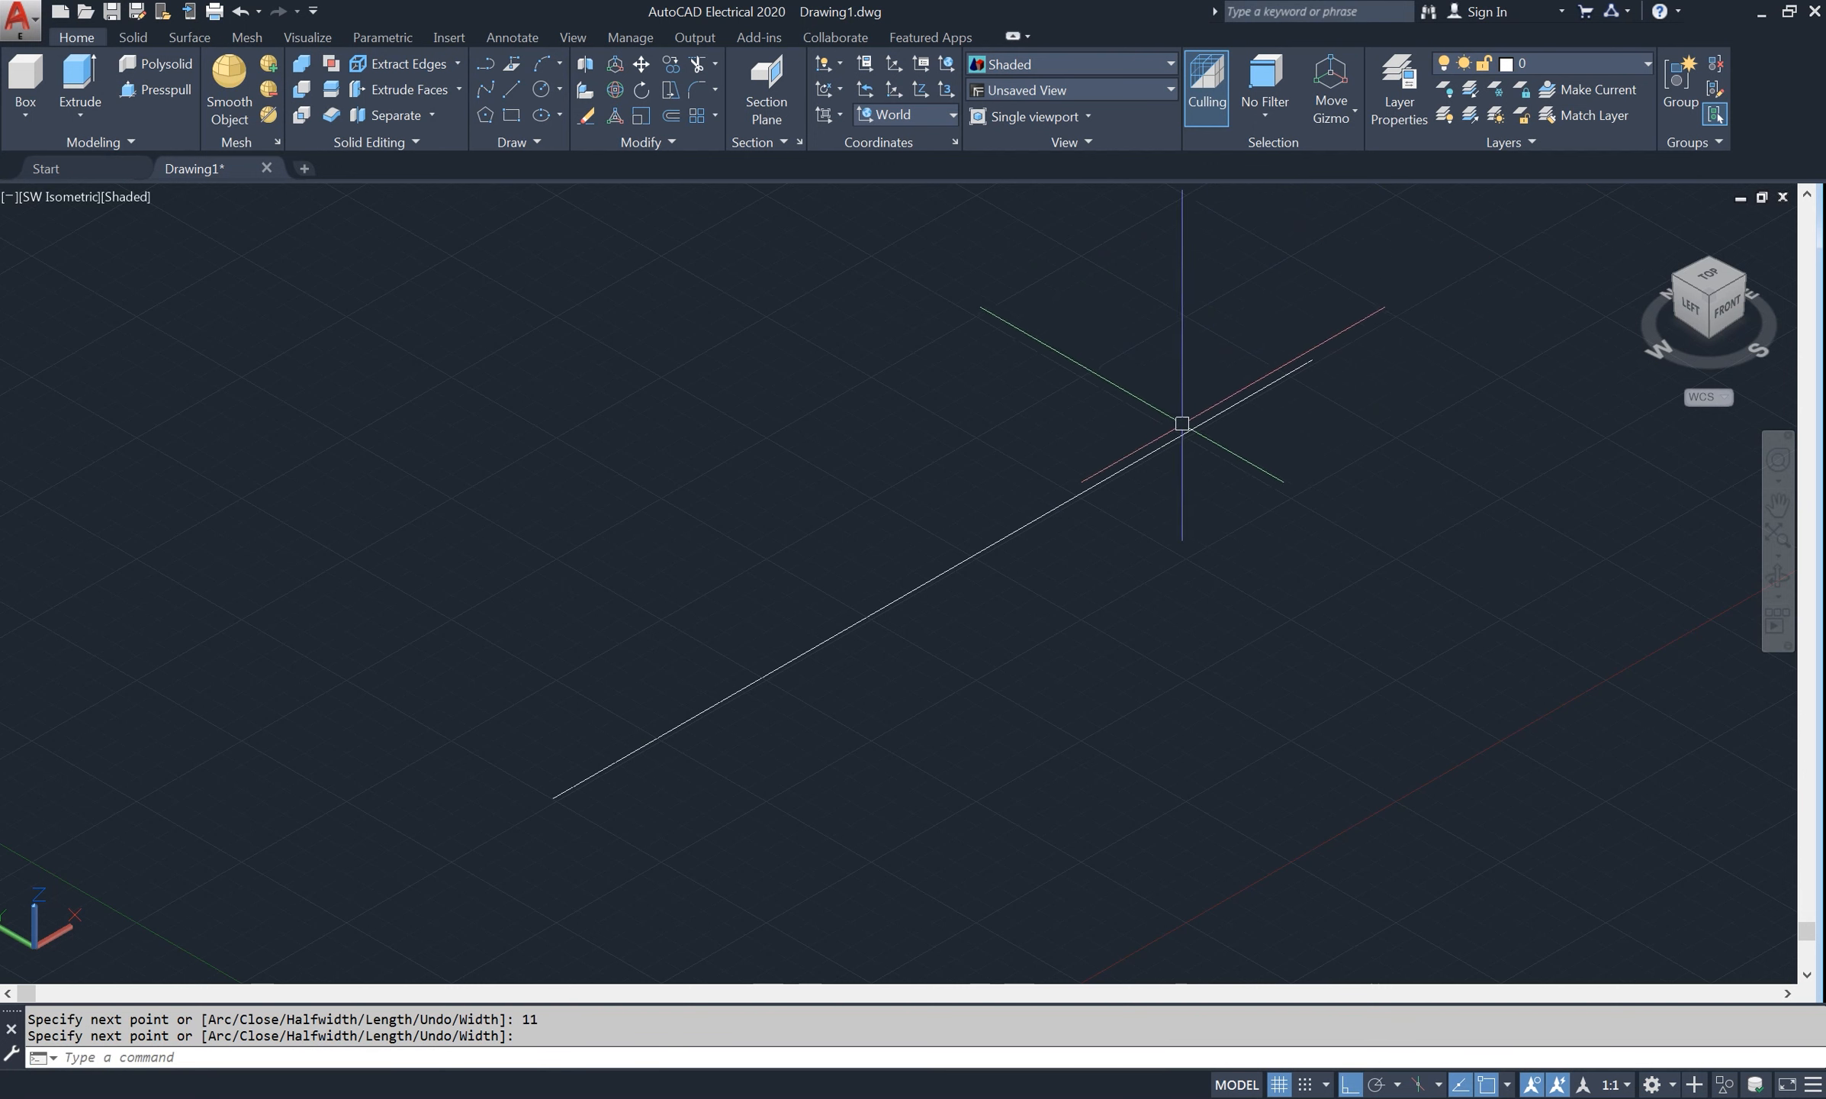
left_click(963, 519)
left_click(938, 604)
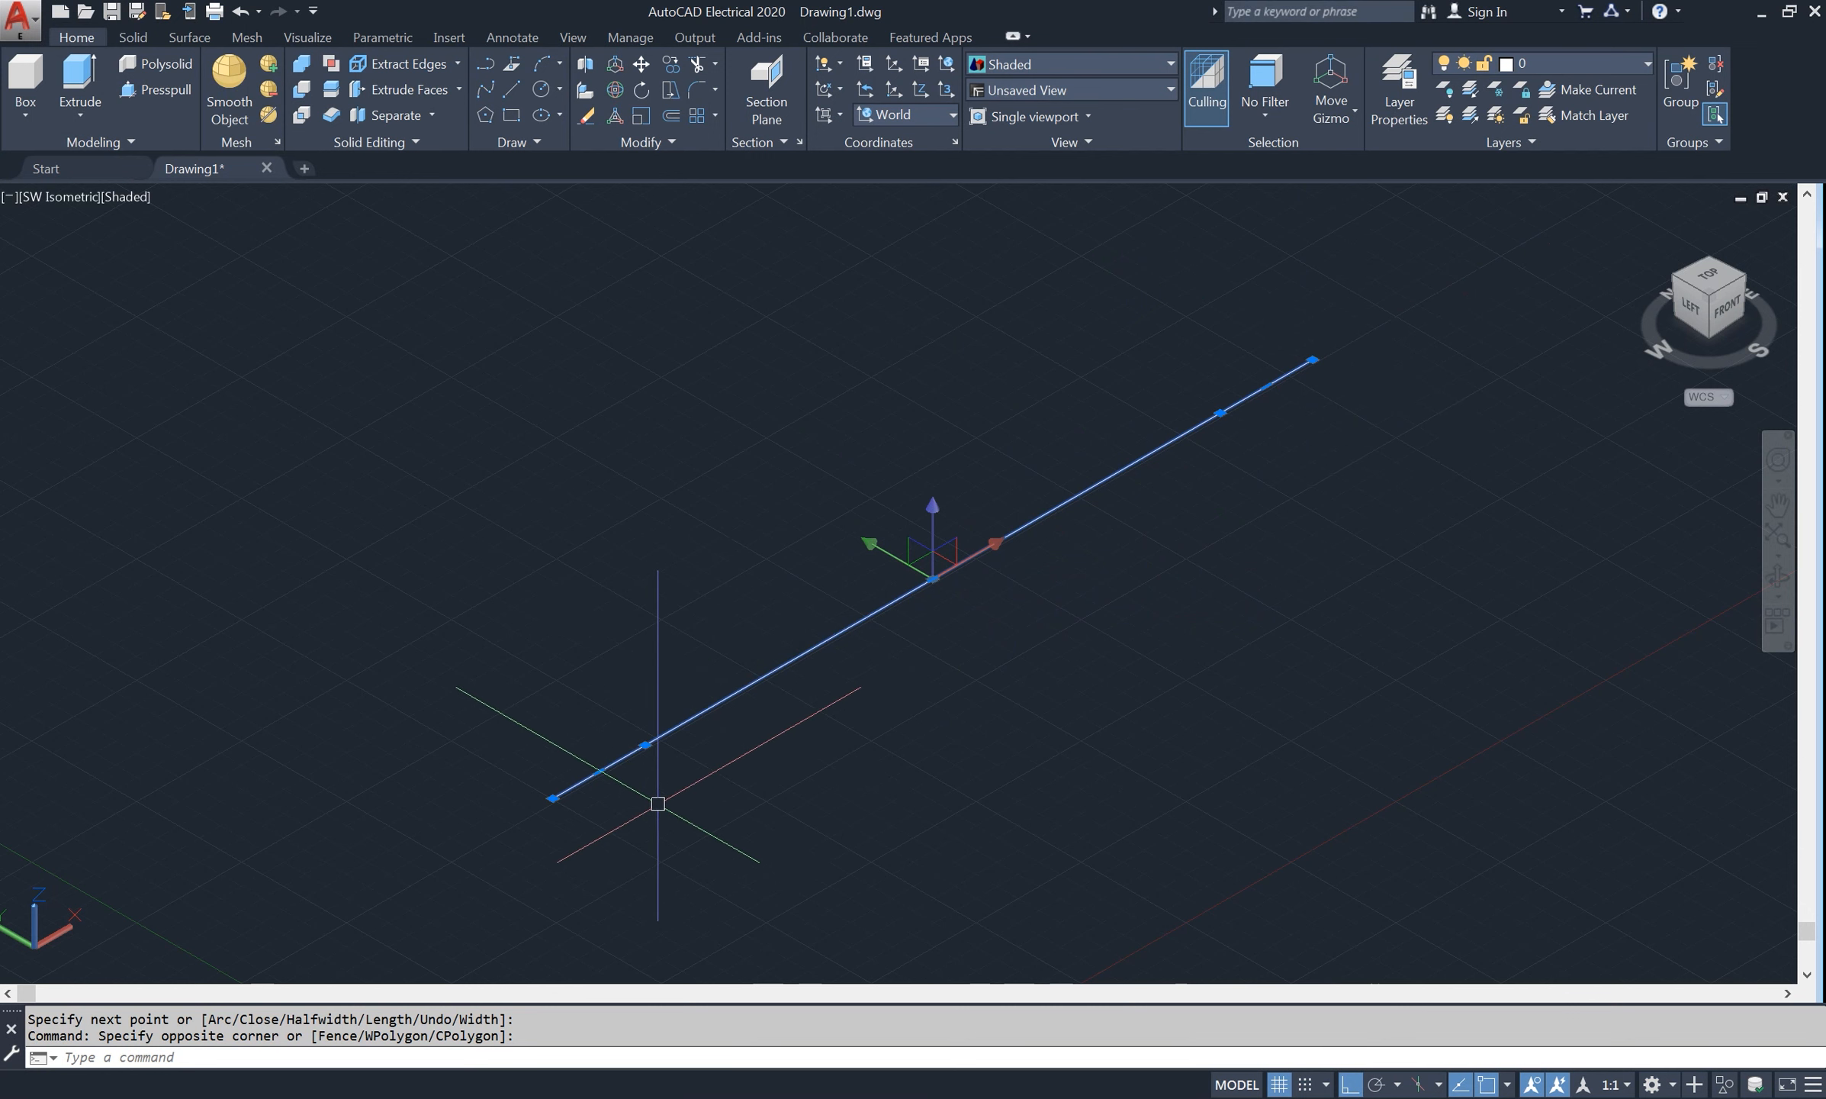
middle_click_drag(848, 701, 864, 600)
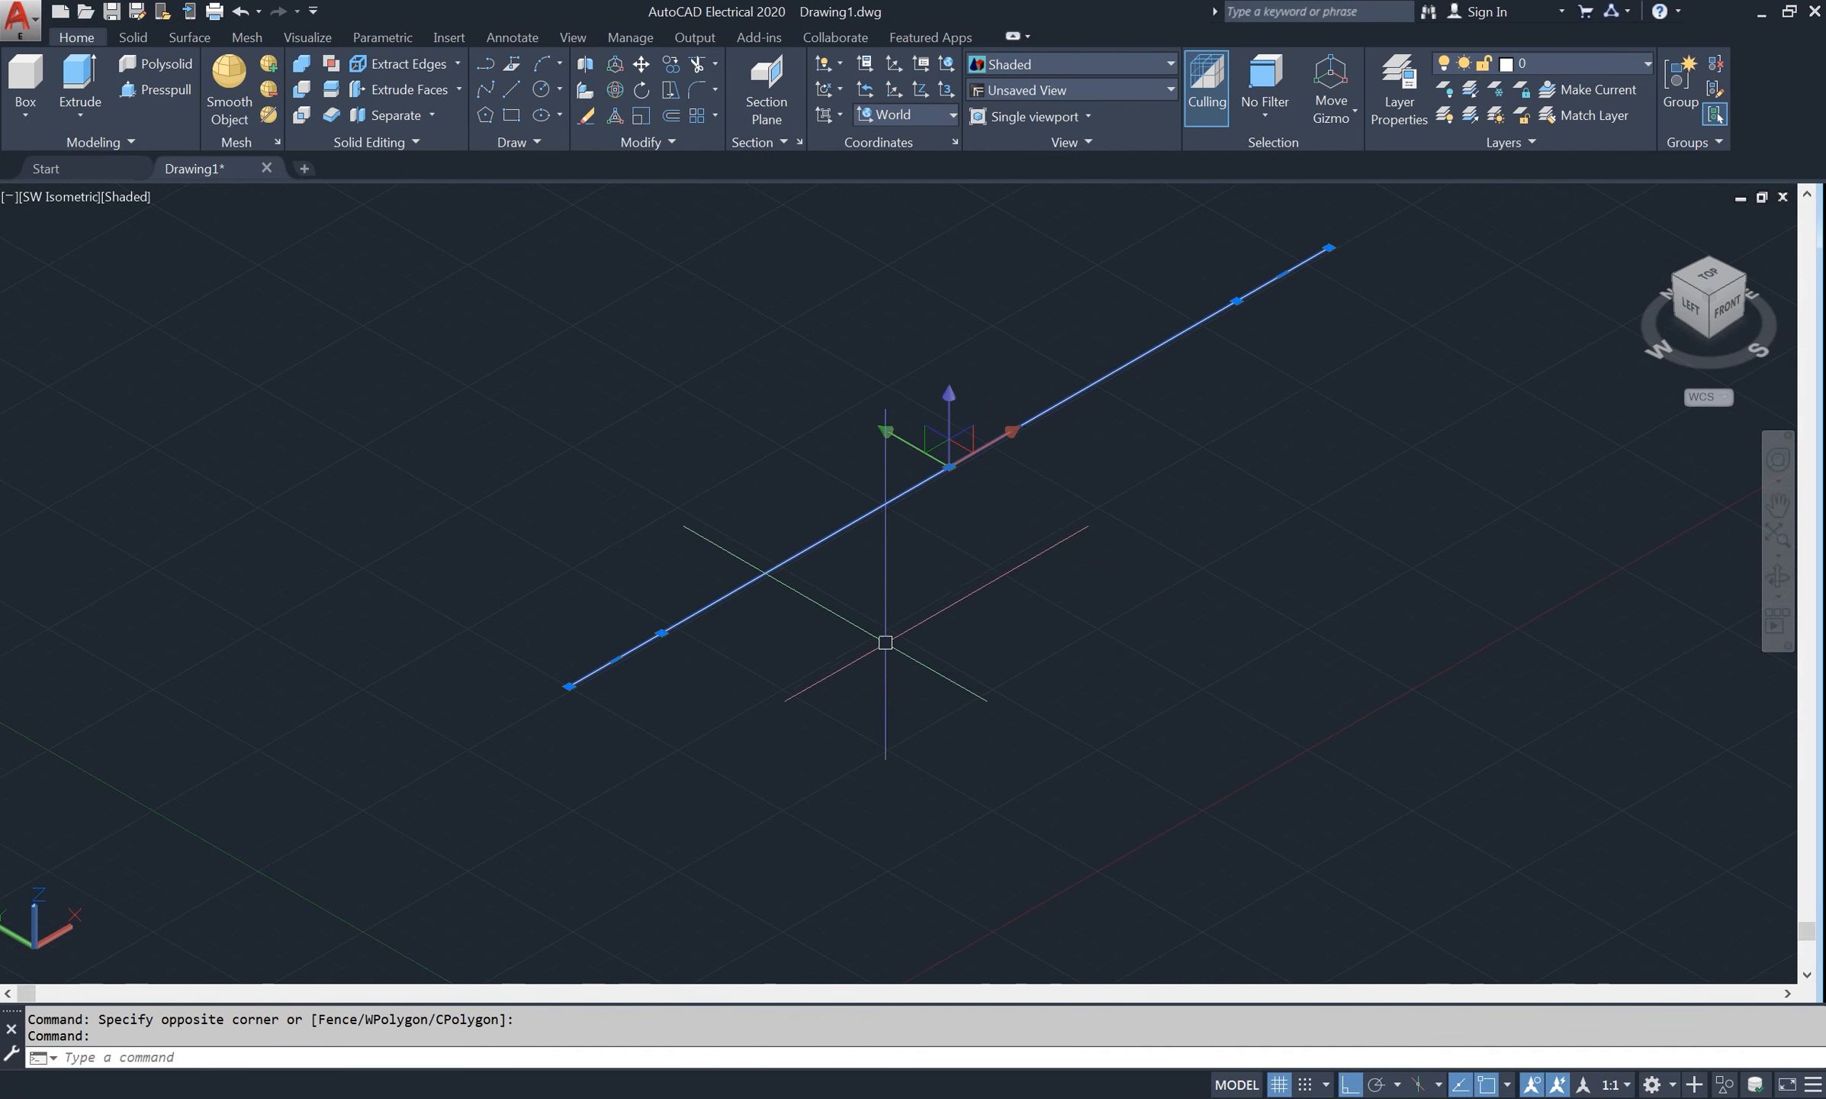
key("Escape")
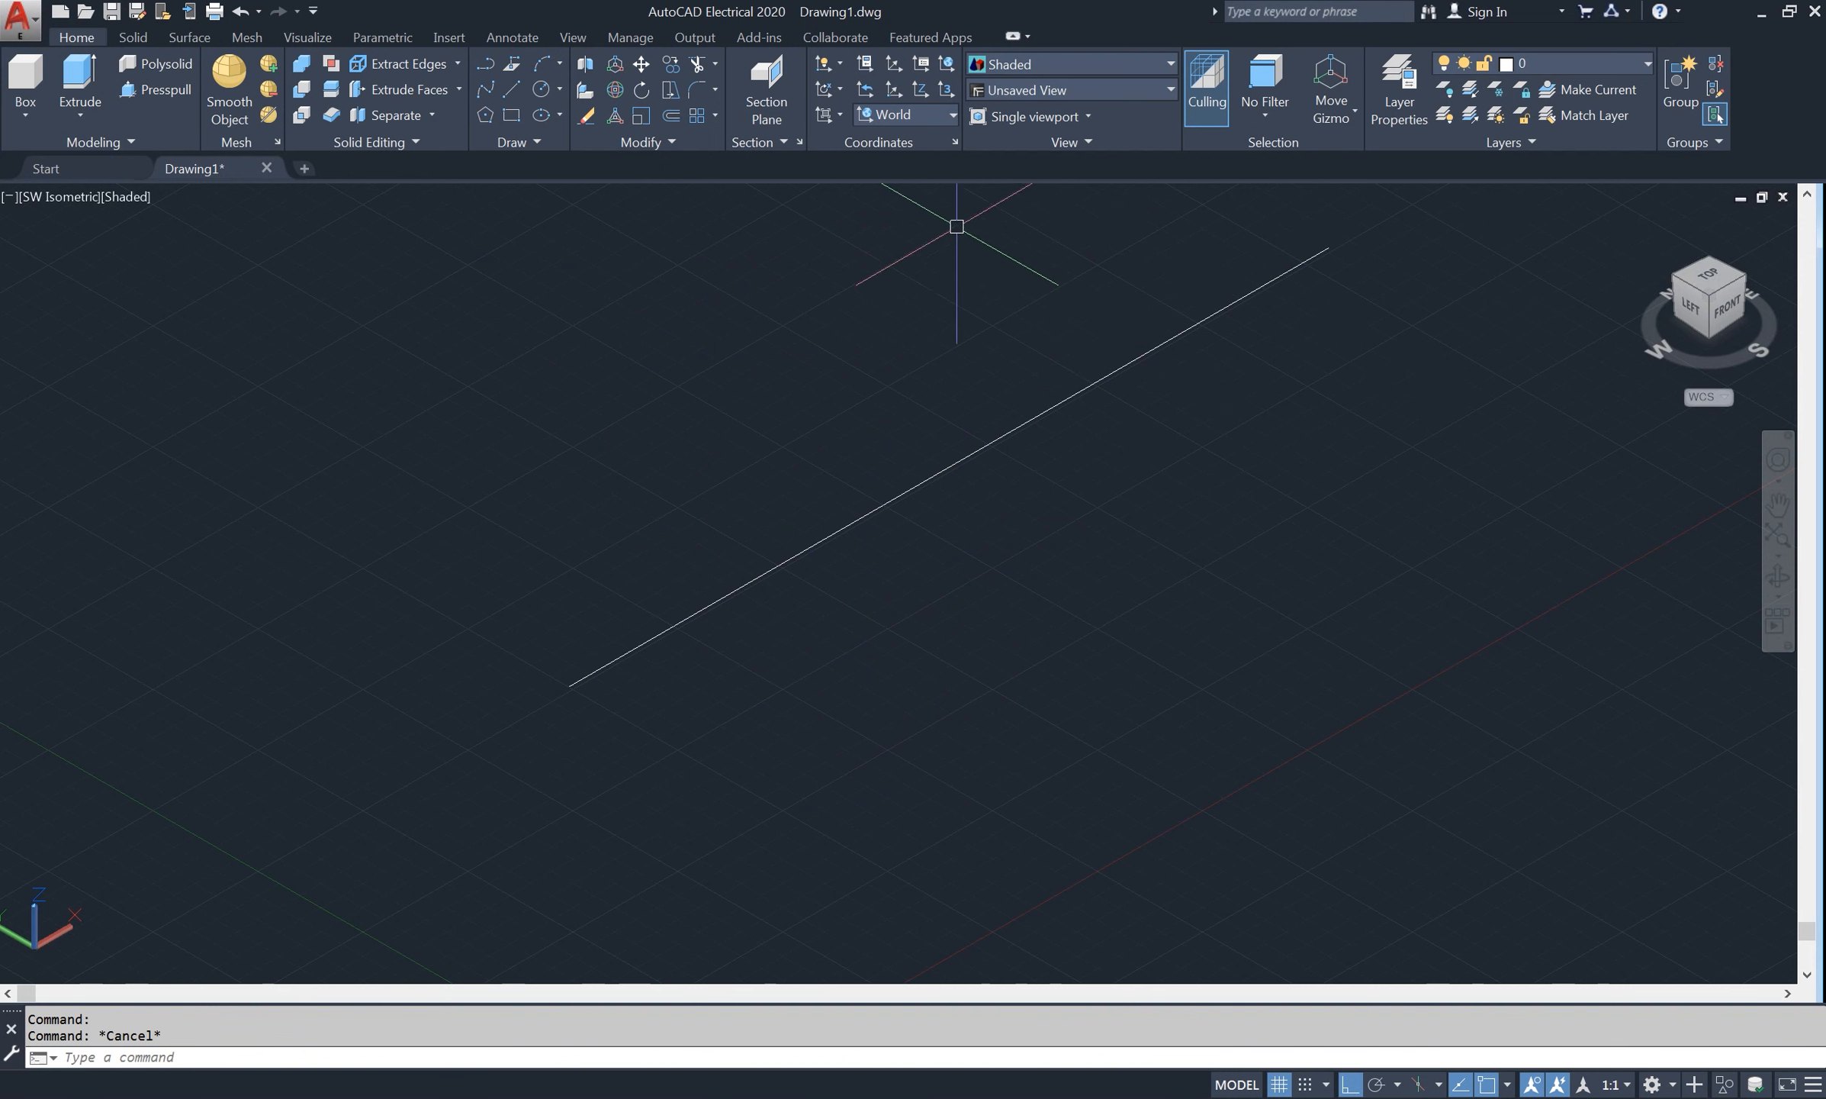
- Set the UCS to Left and draw a 19-unit diameter circle centred on the polyline's near endpoint
left_click(928, 118)
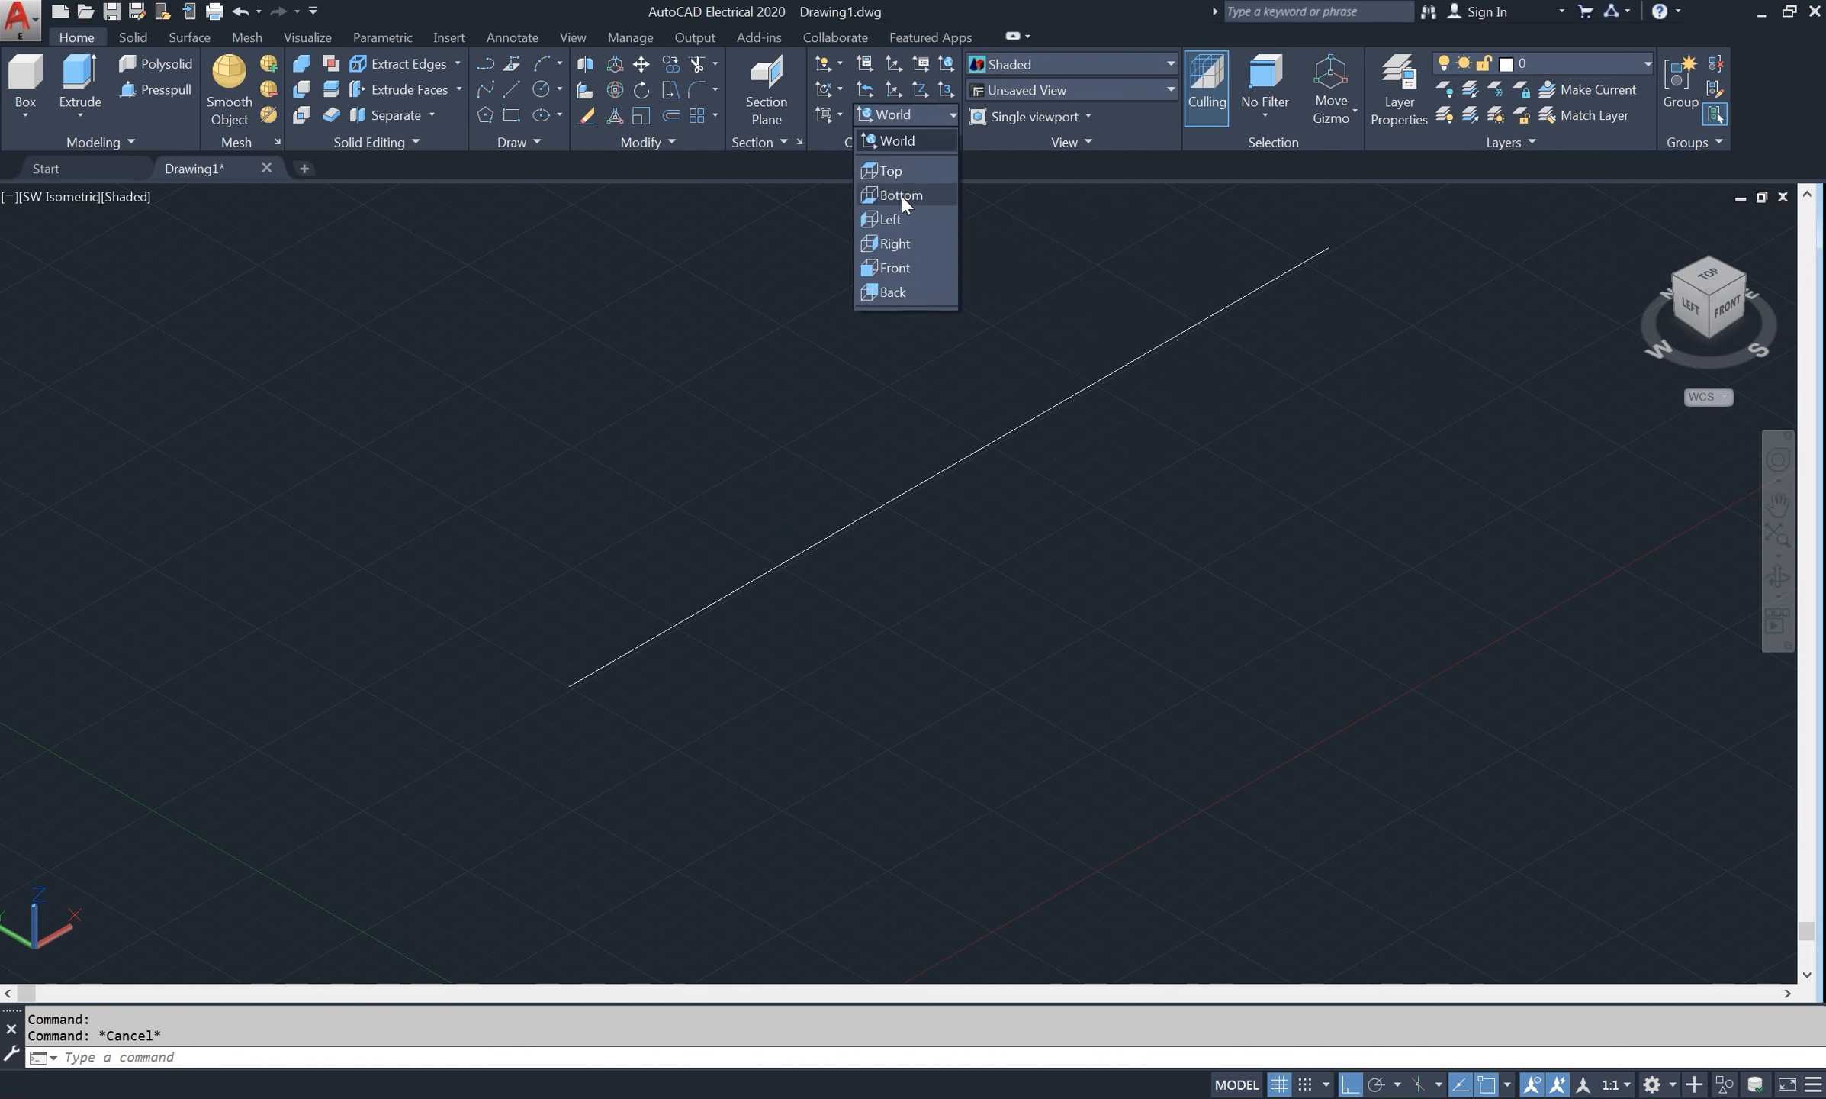
left_click(905, 221)
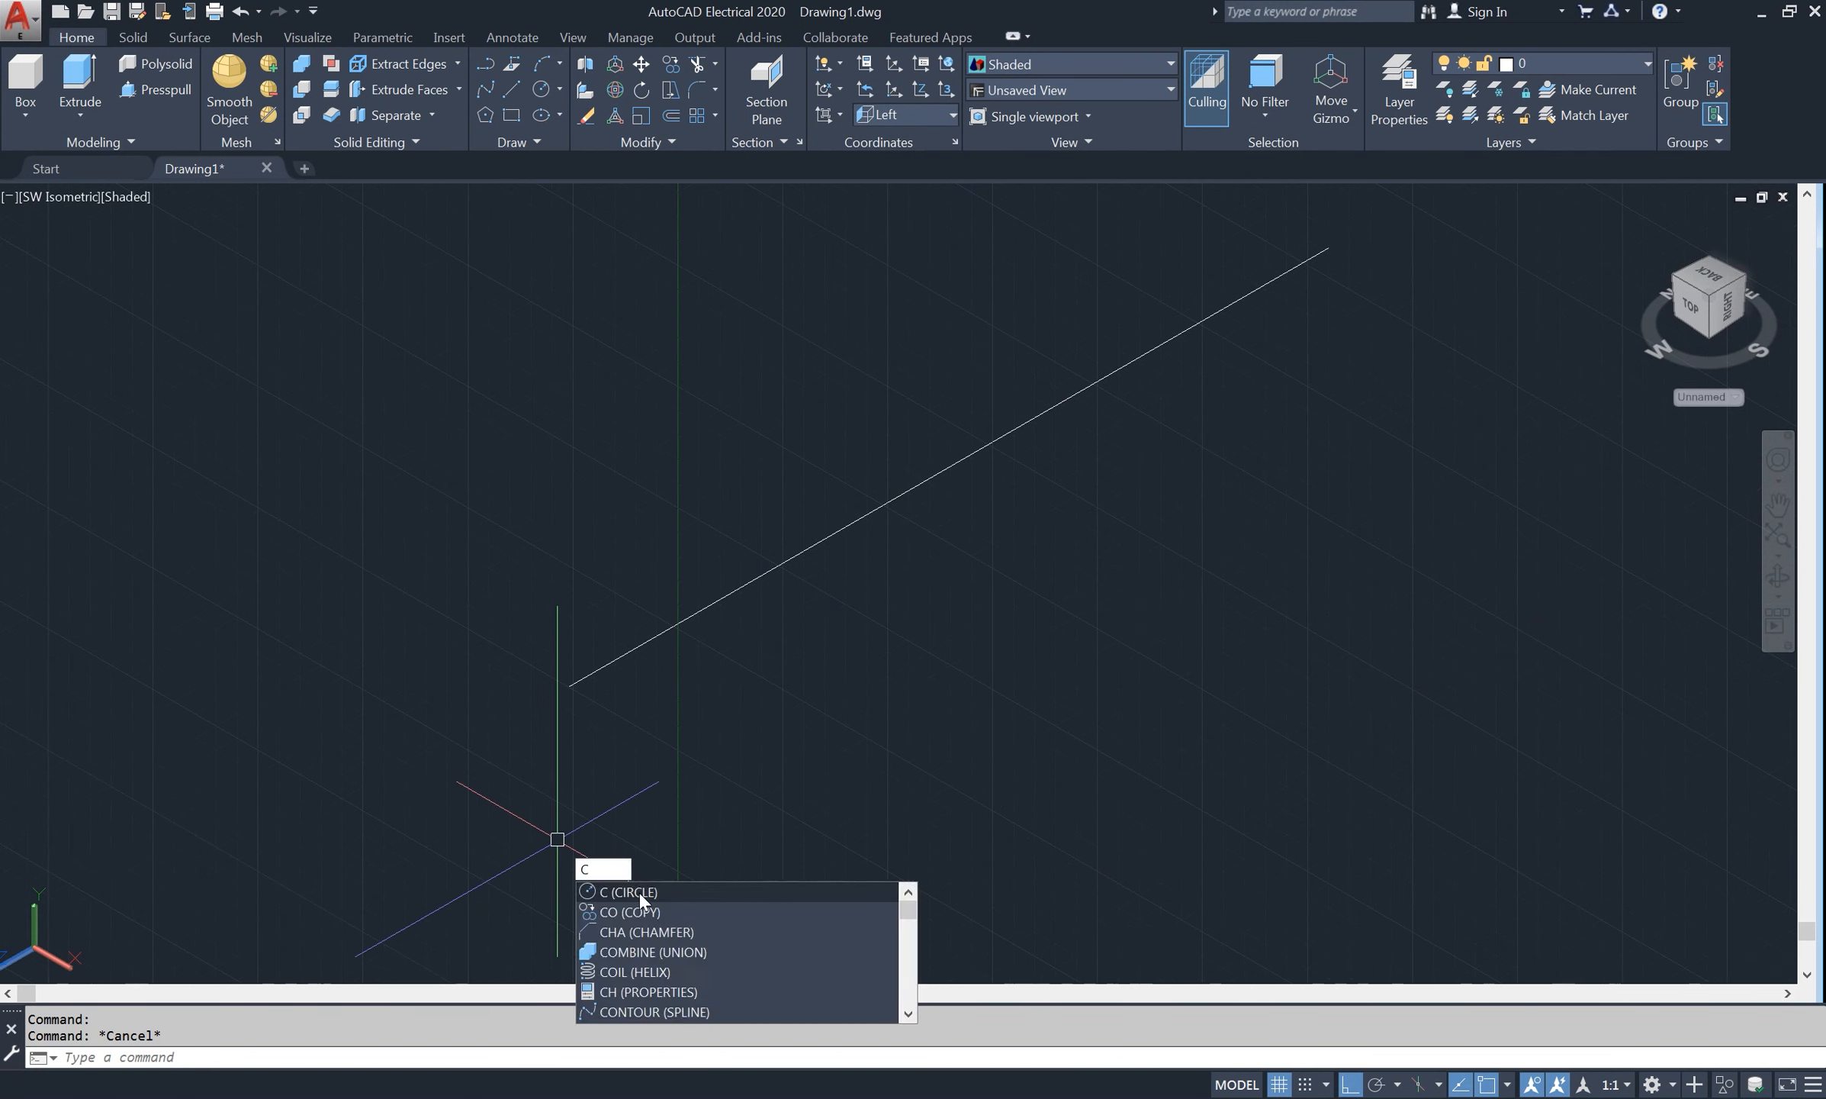
left_click(633, 892)
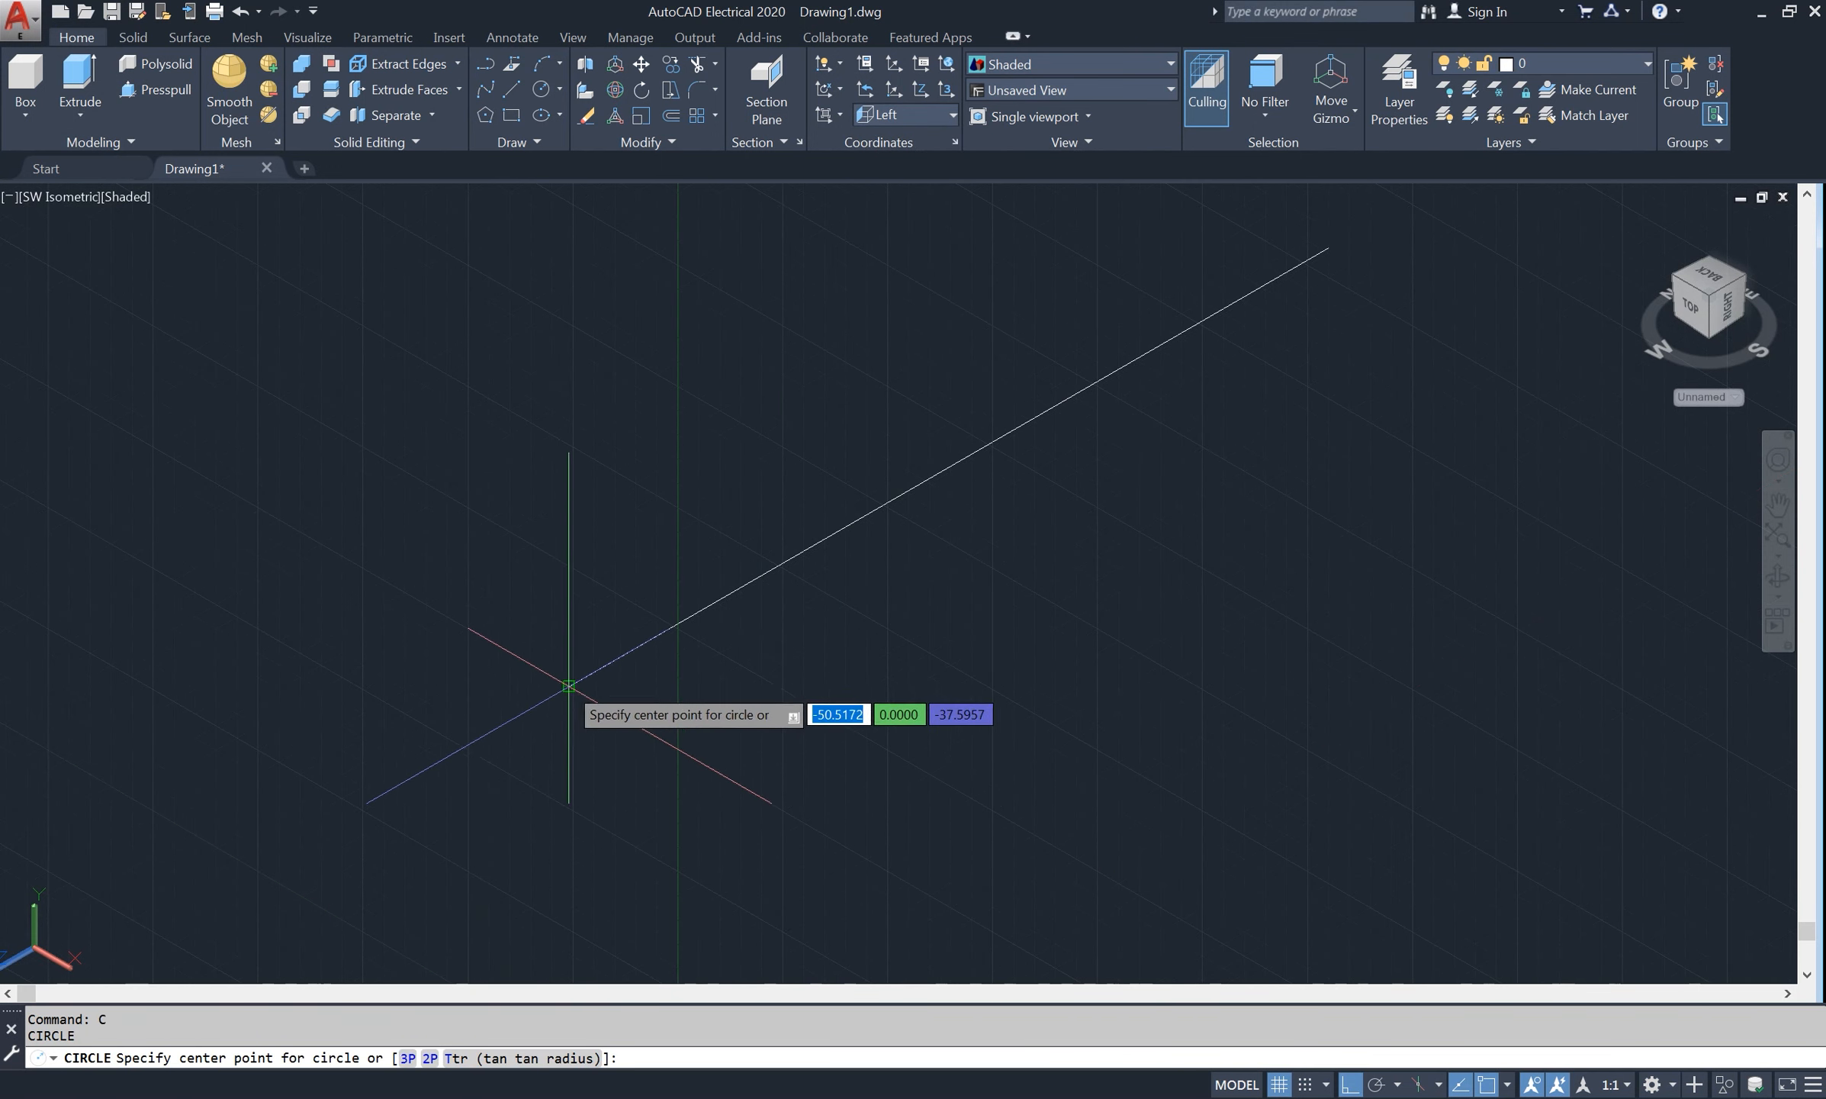
left_click(569, 685)
key("Return")
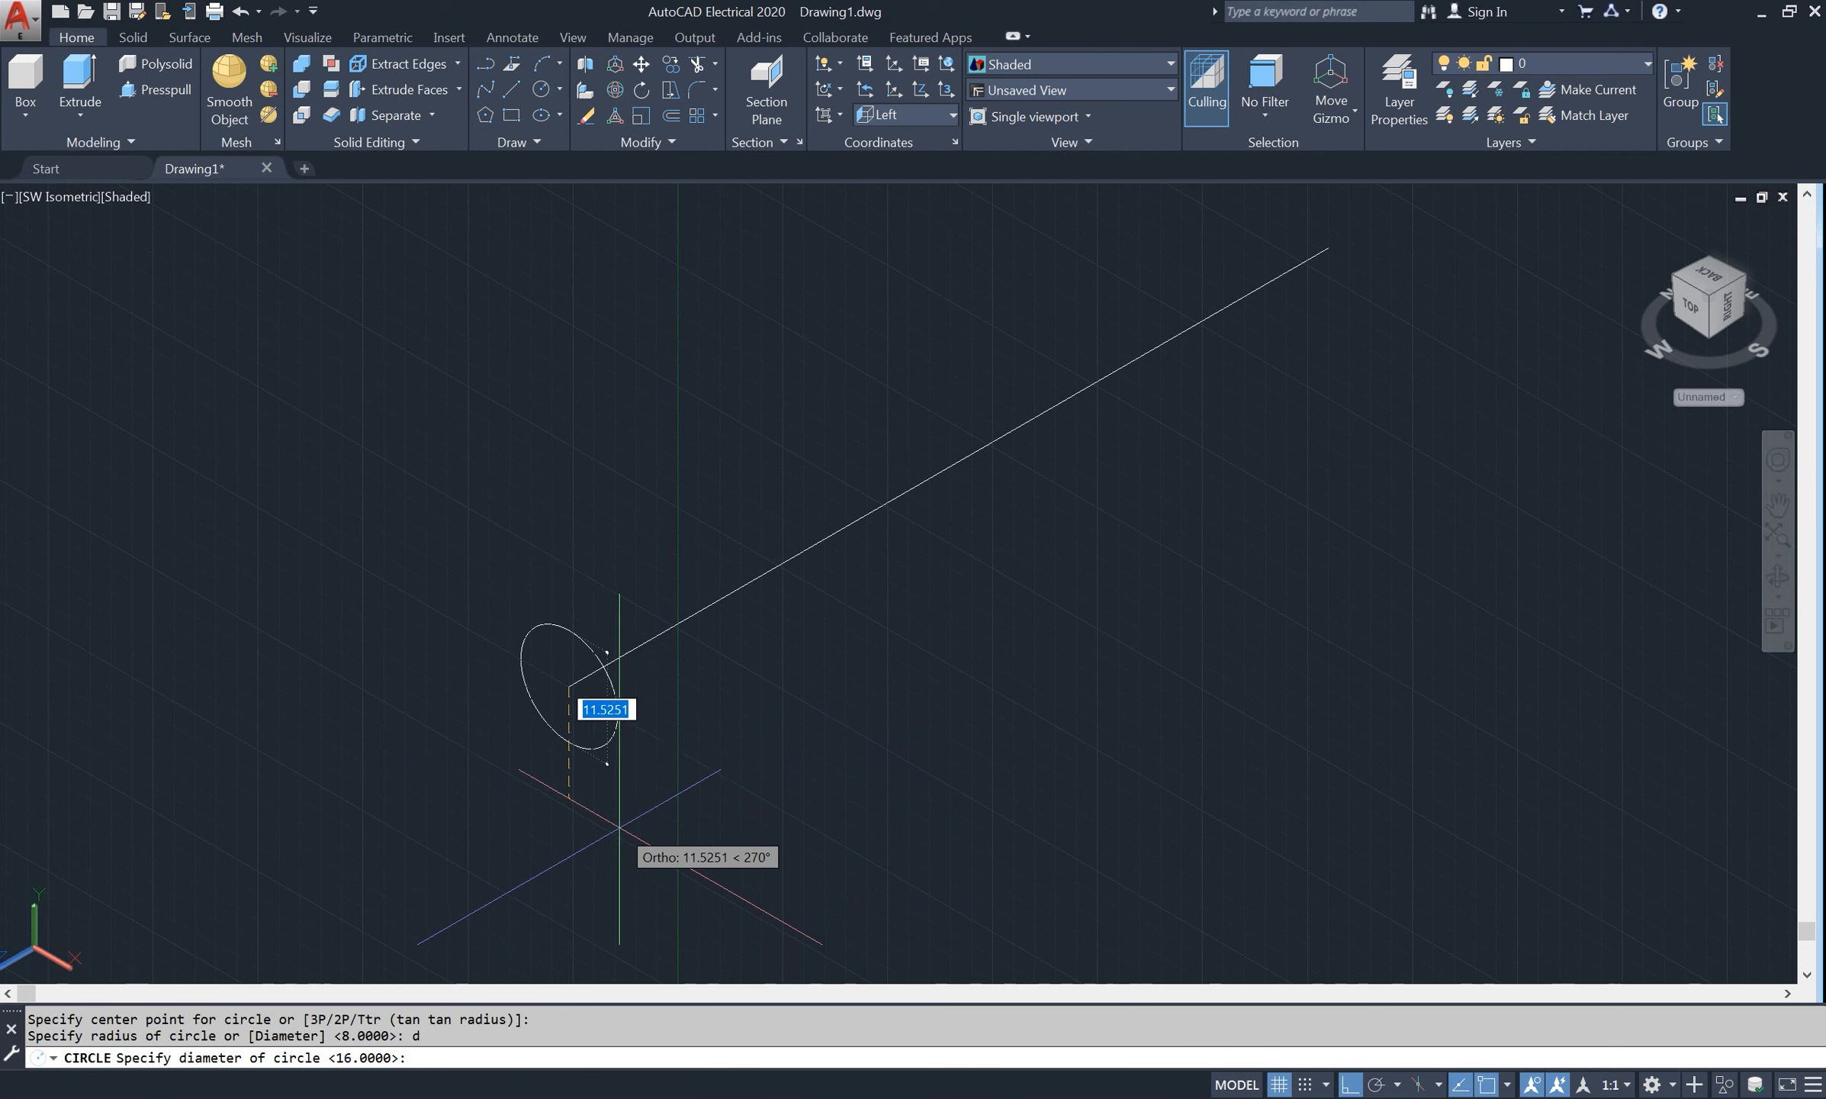
type("19")
key("Return")
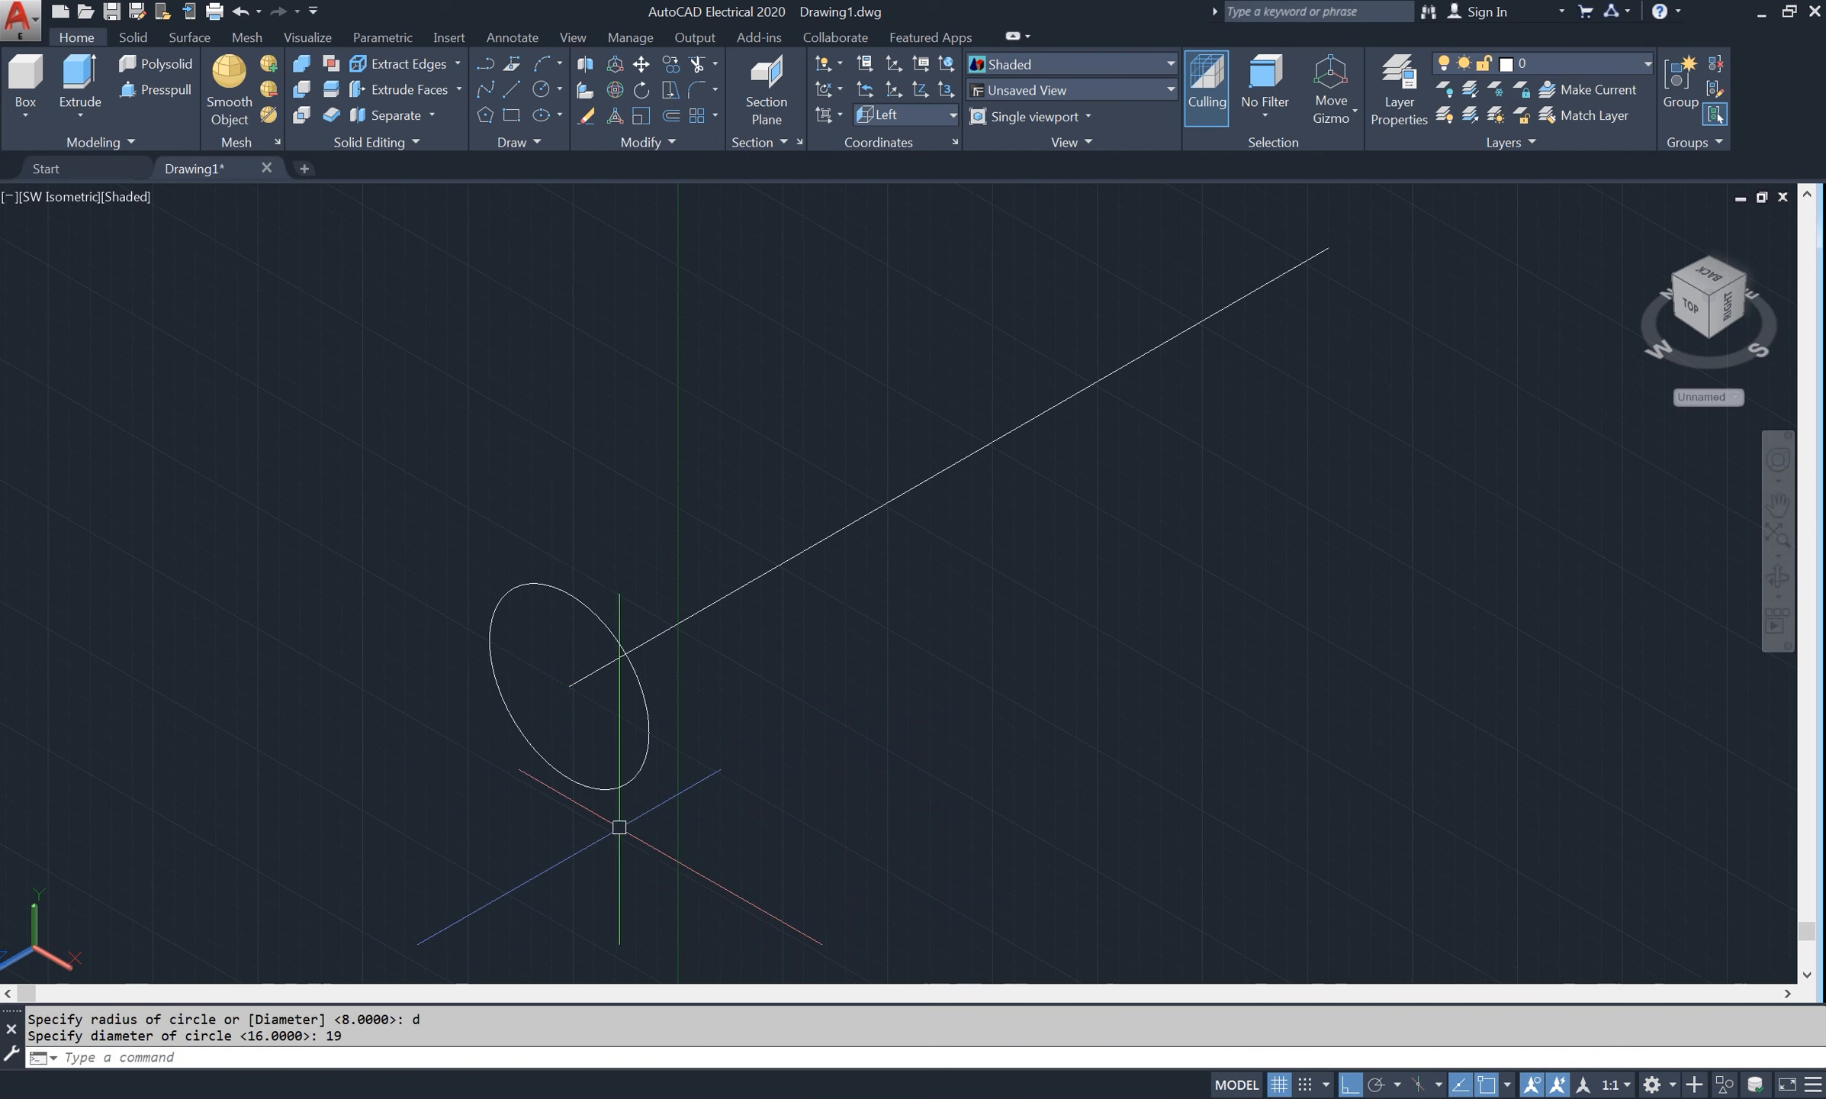
- Draw a 20-unit diameter circle centred on the polyline vertex nearest the 19-unit circle
left_click(748, 581)
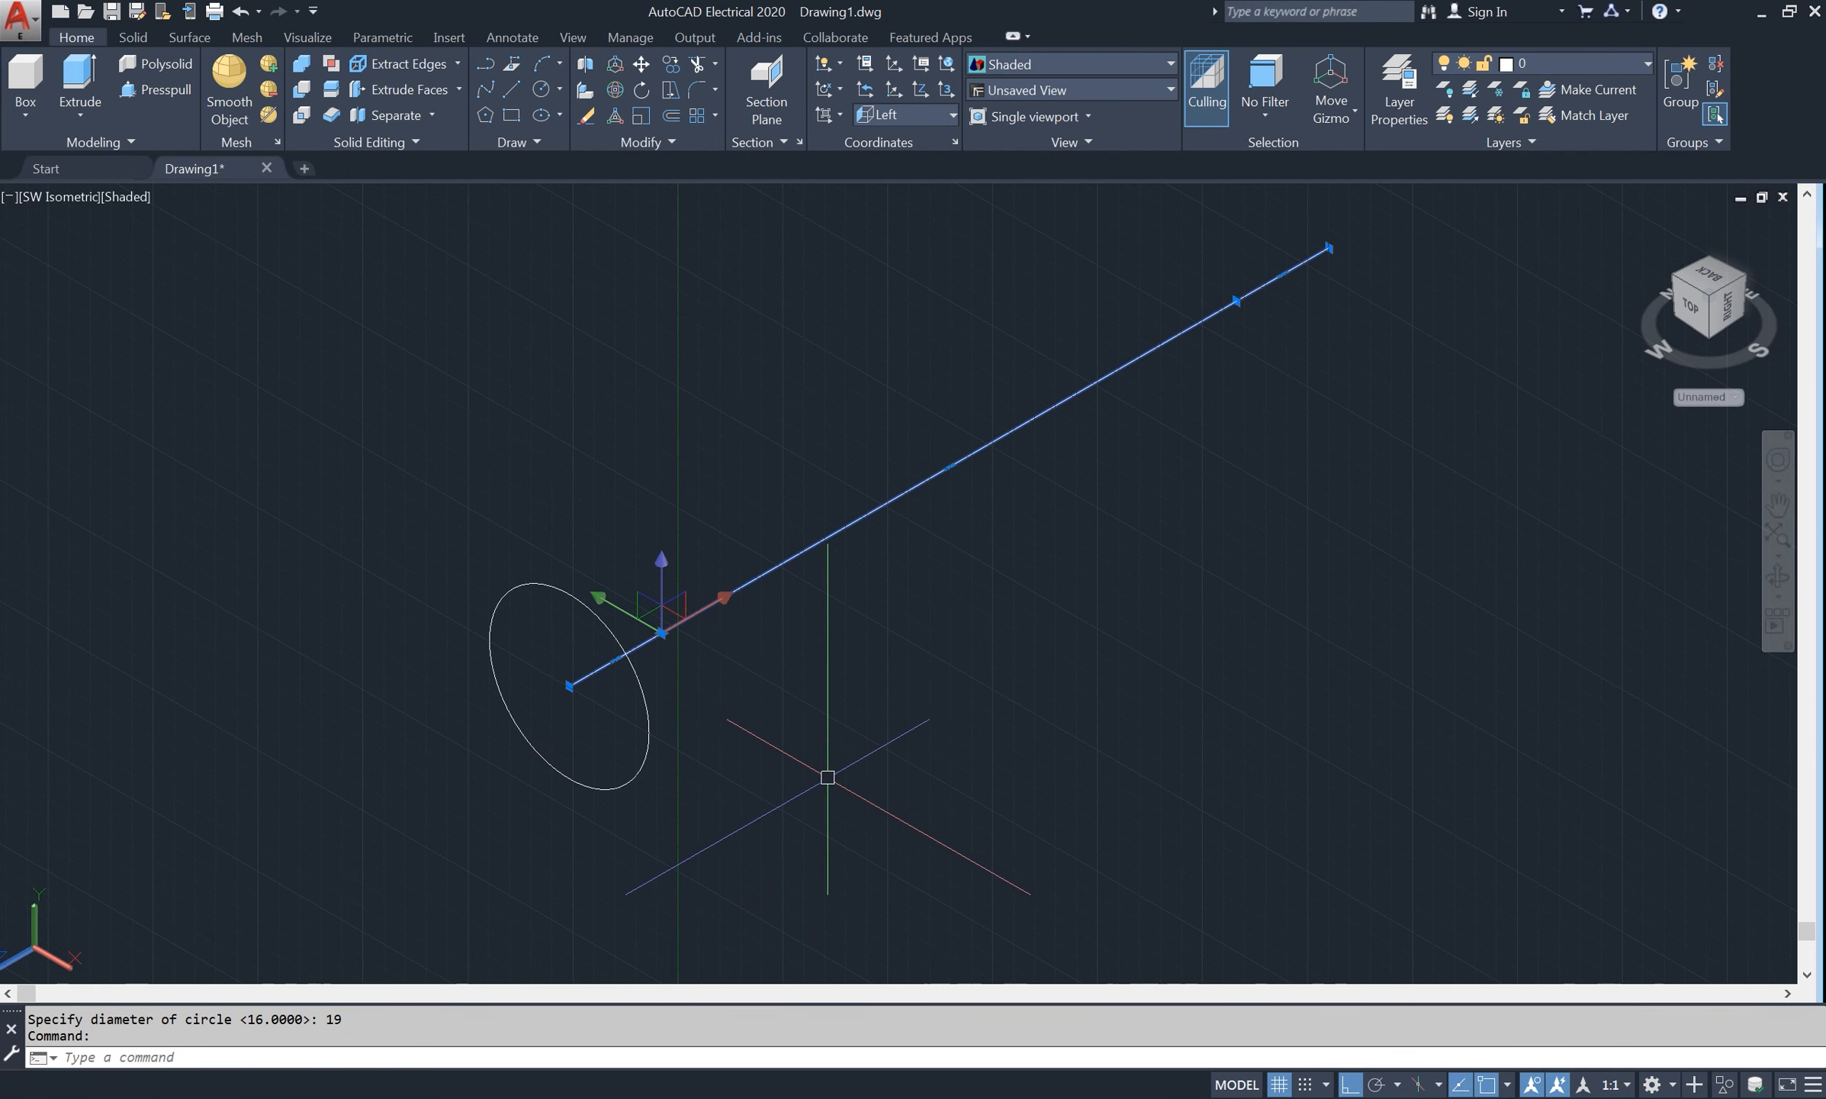
key("Escape")
type("C")
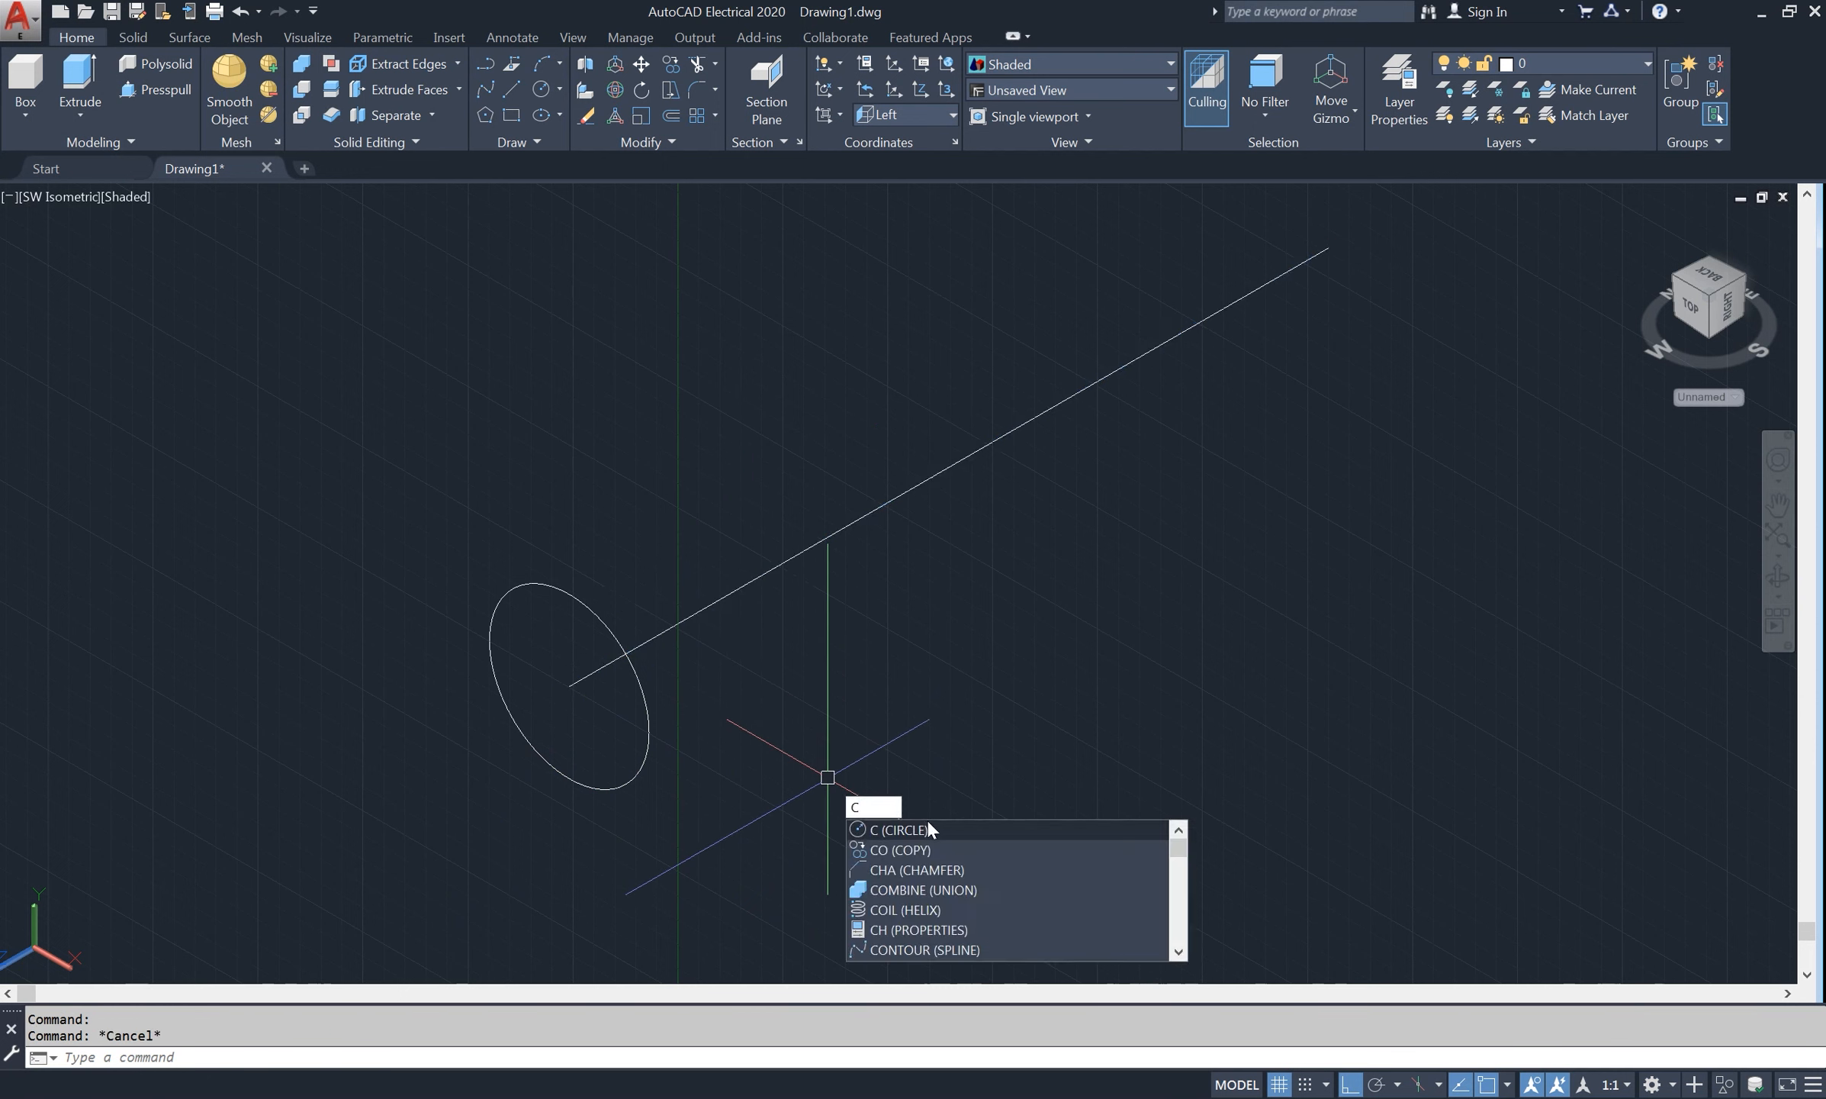
key("Return")
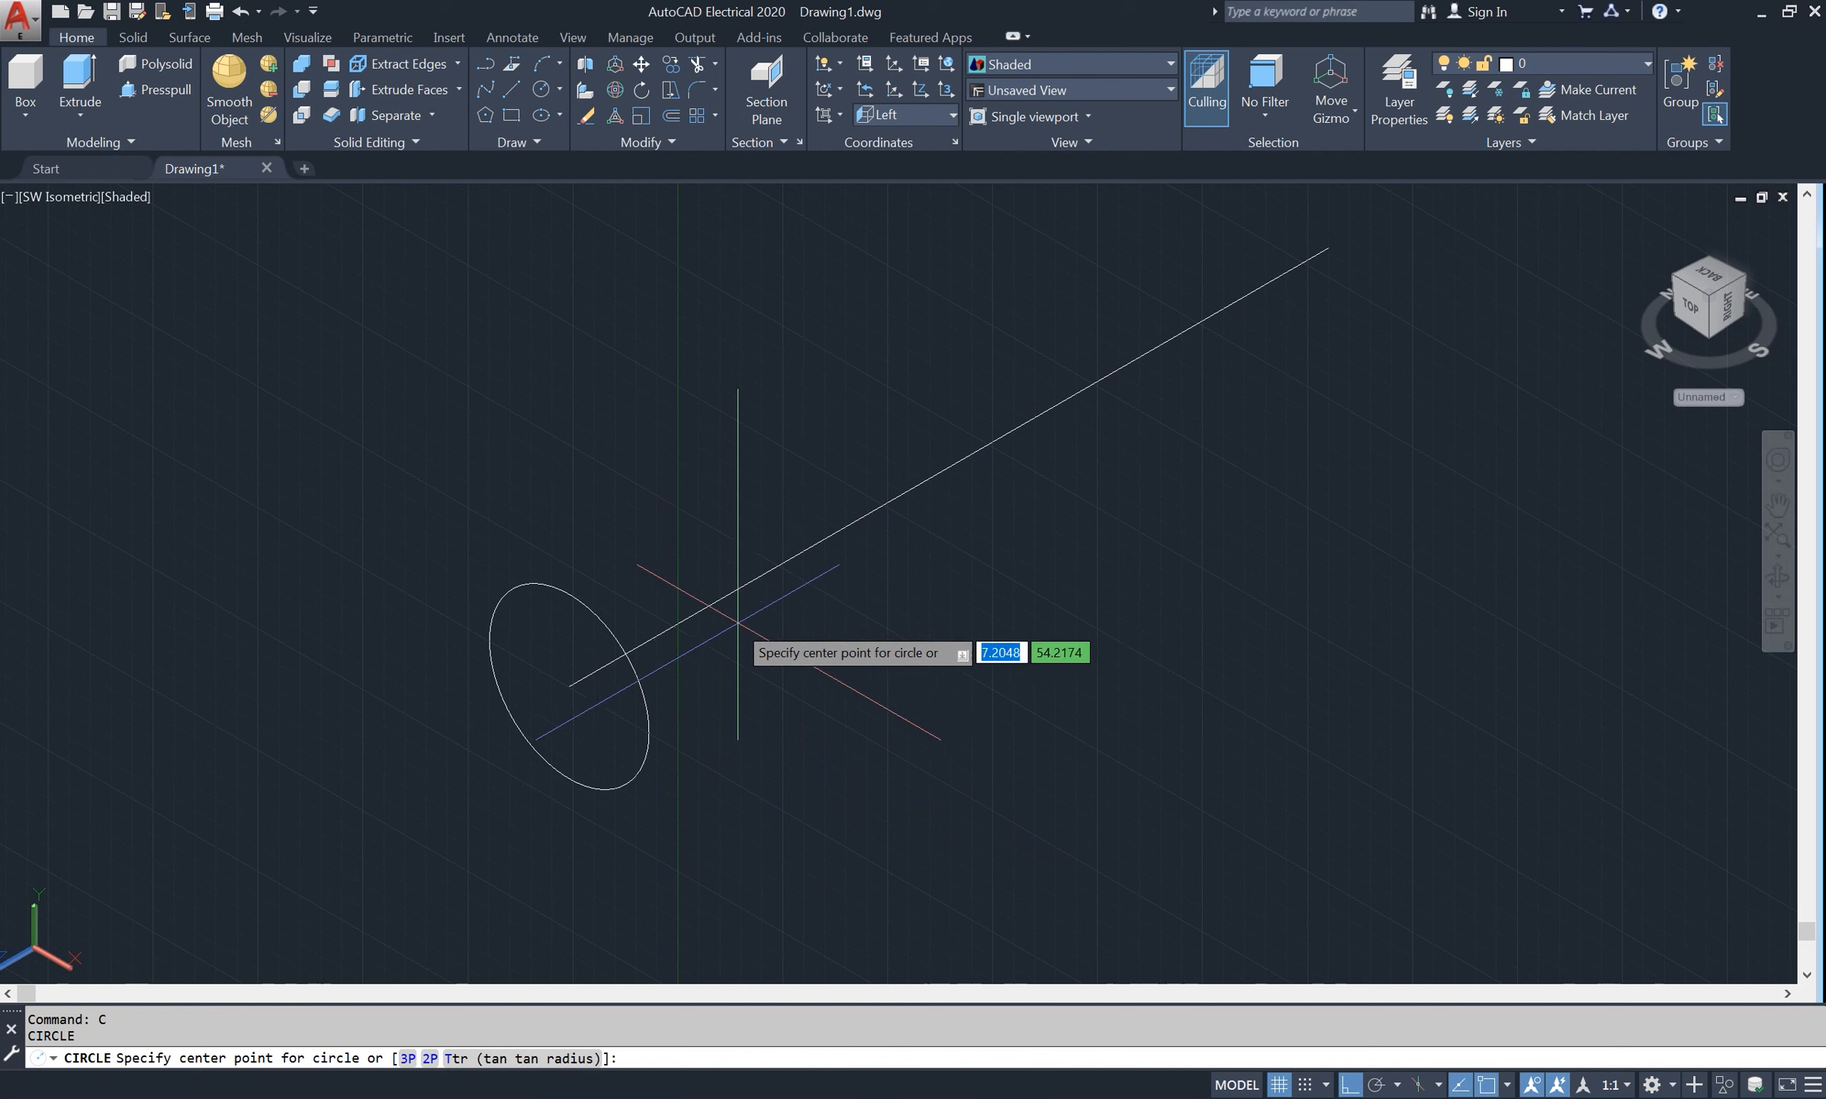
left_click(662, 631)
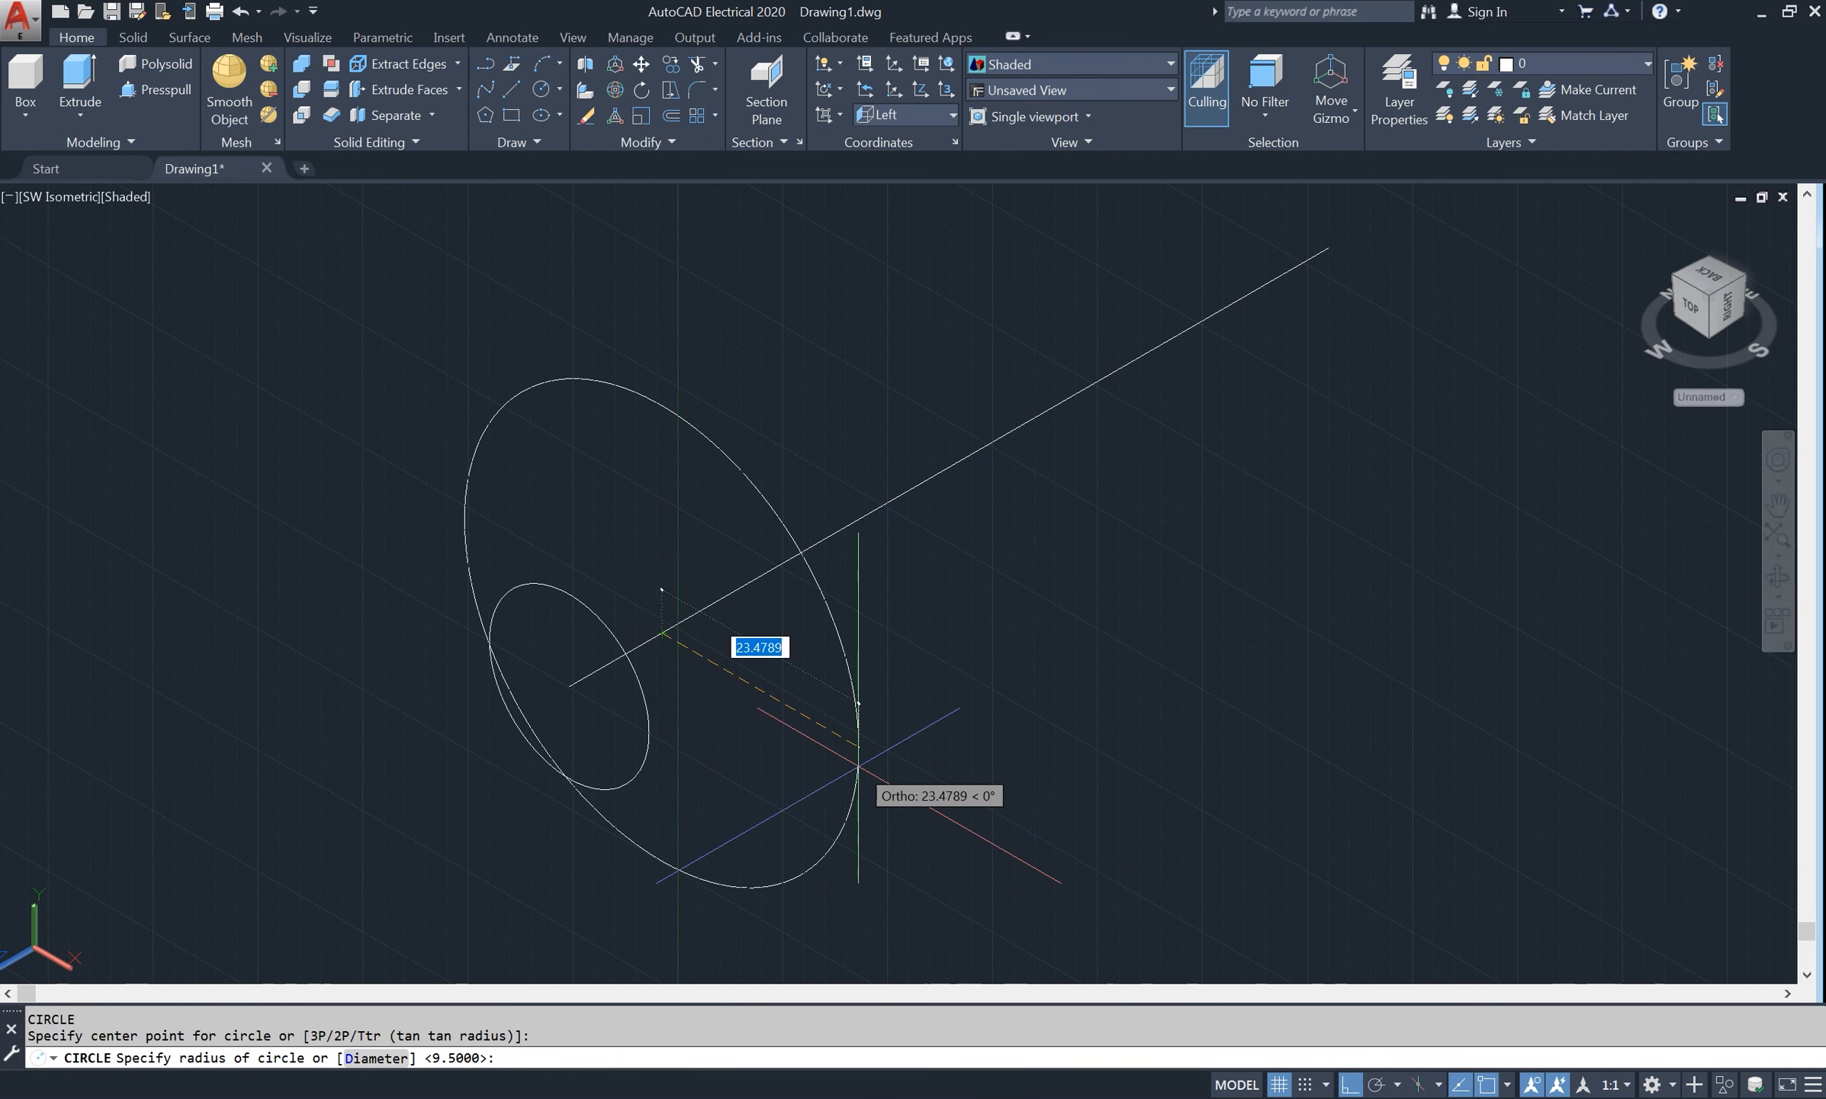
type("d")
key("Return")
type("20")
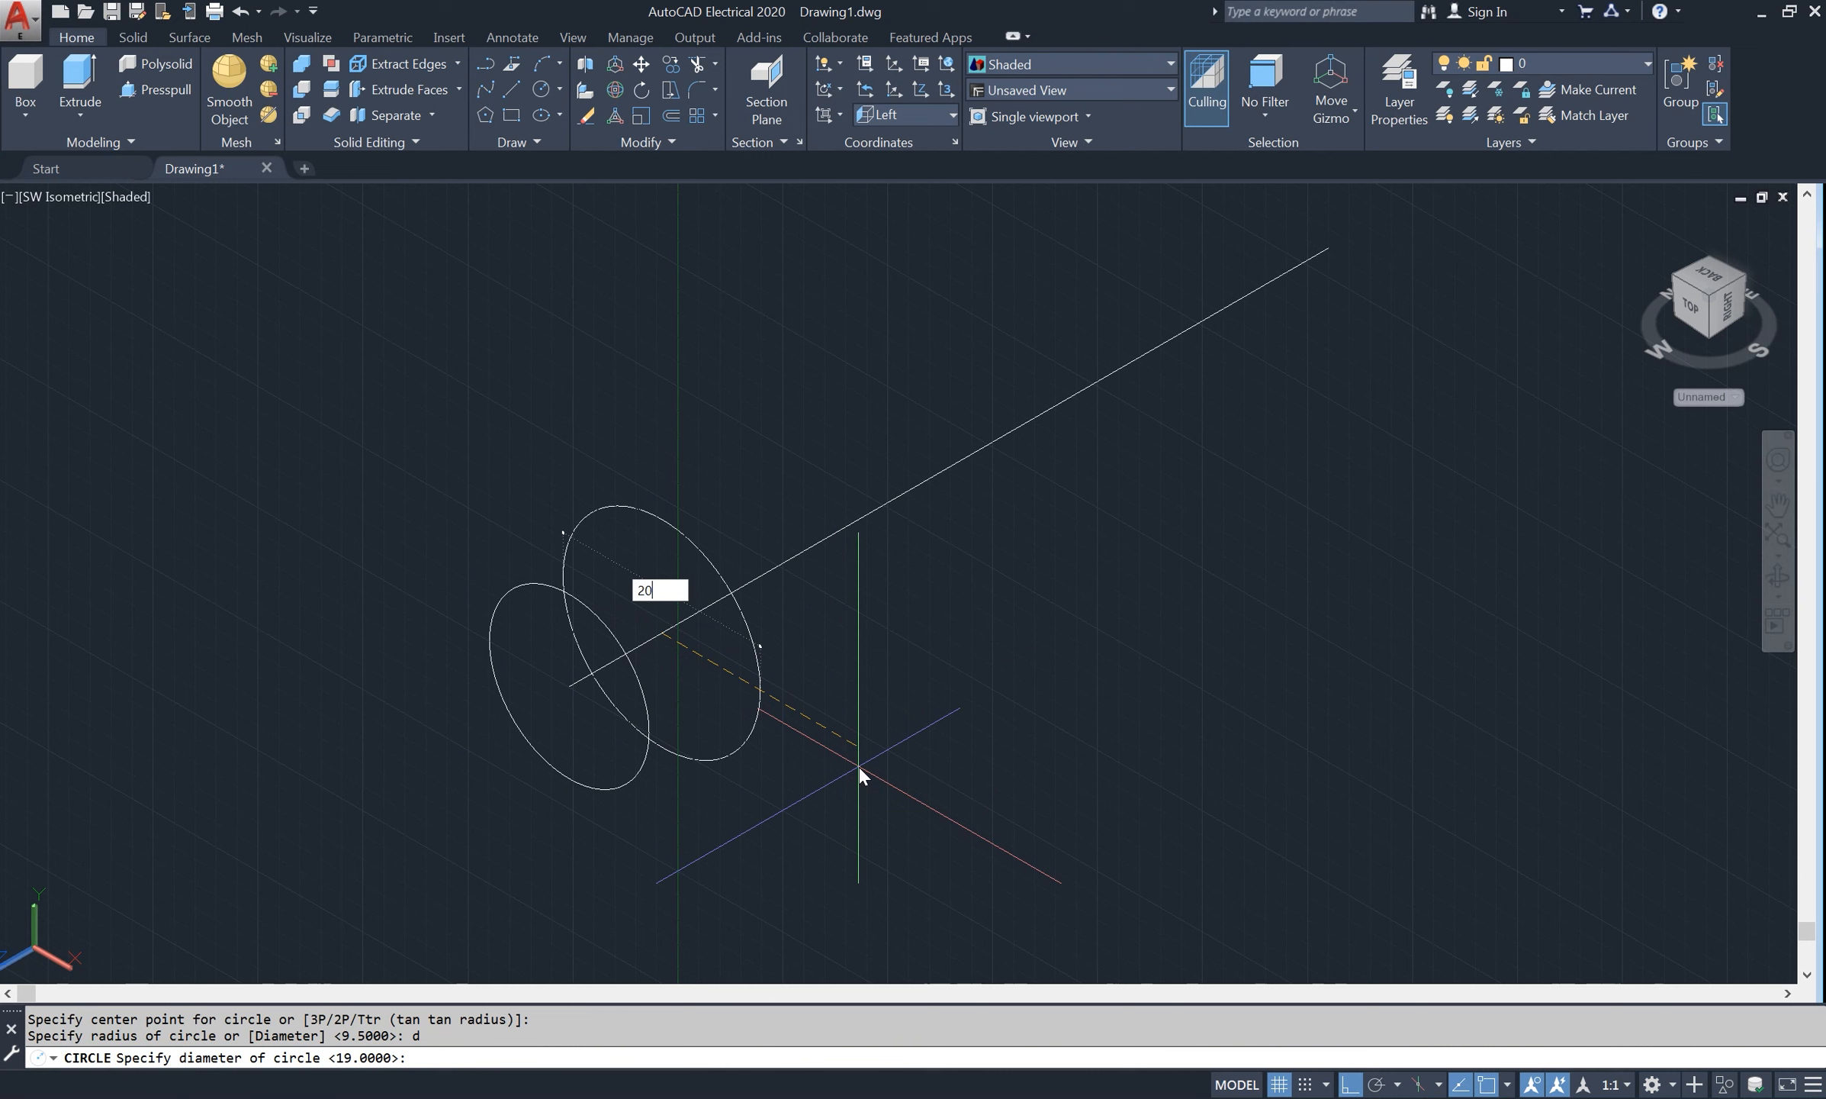
key("Return")
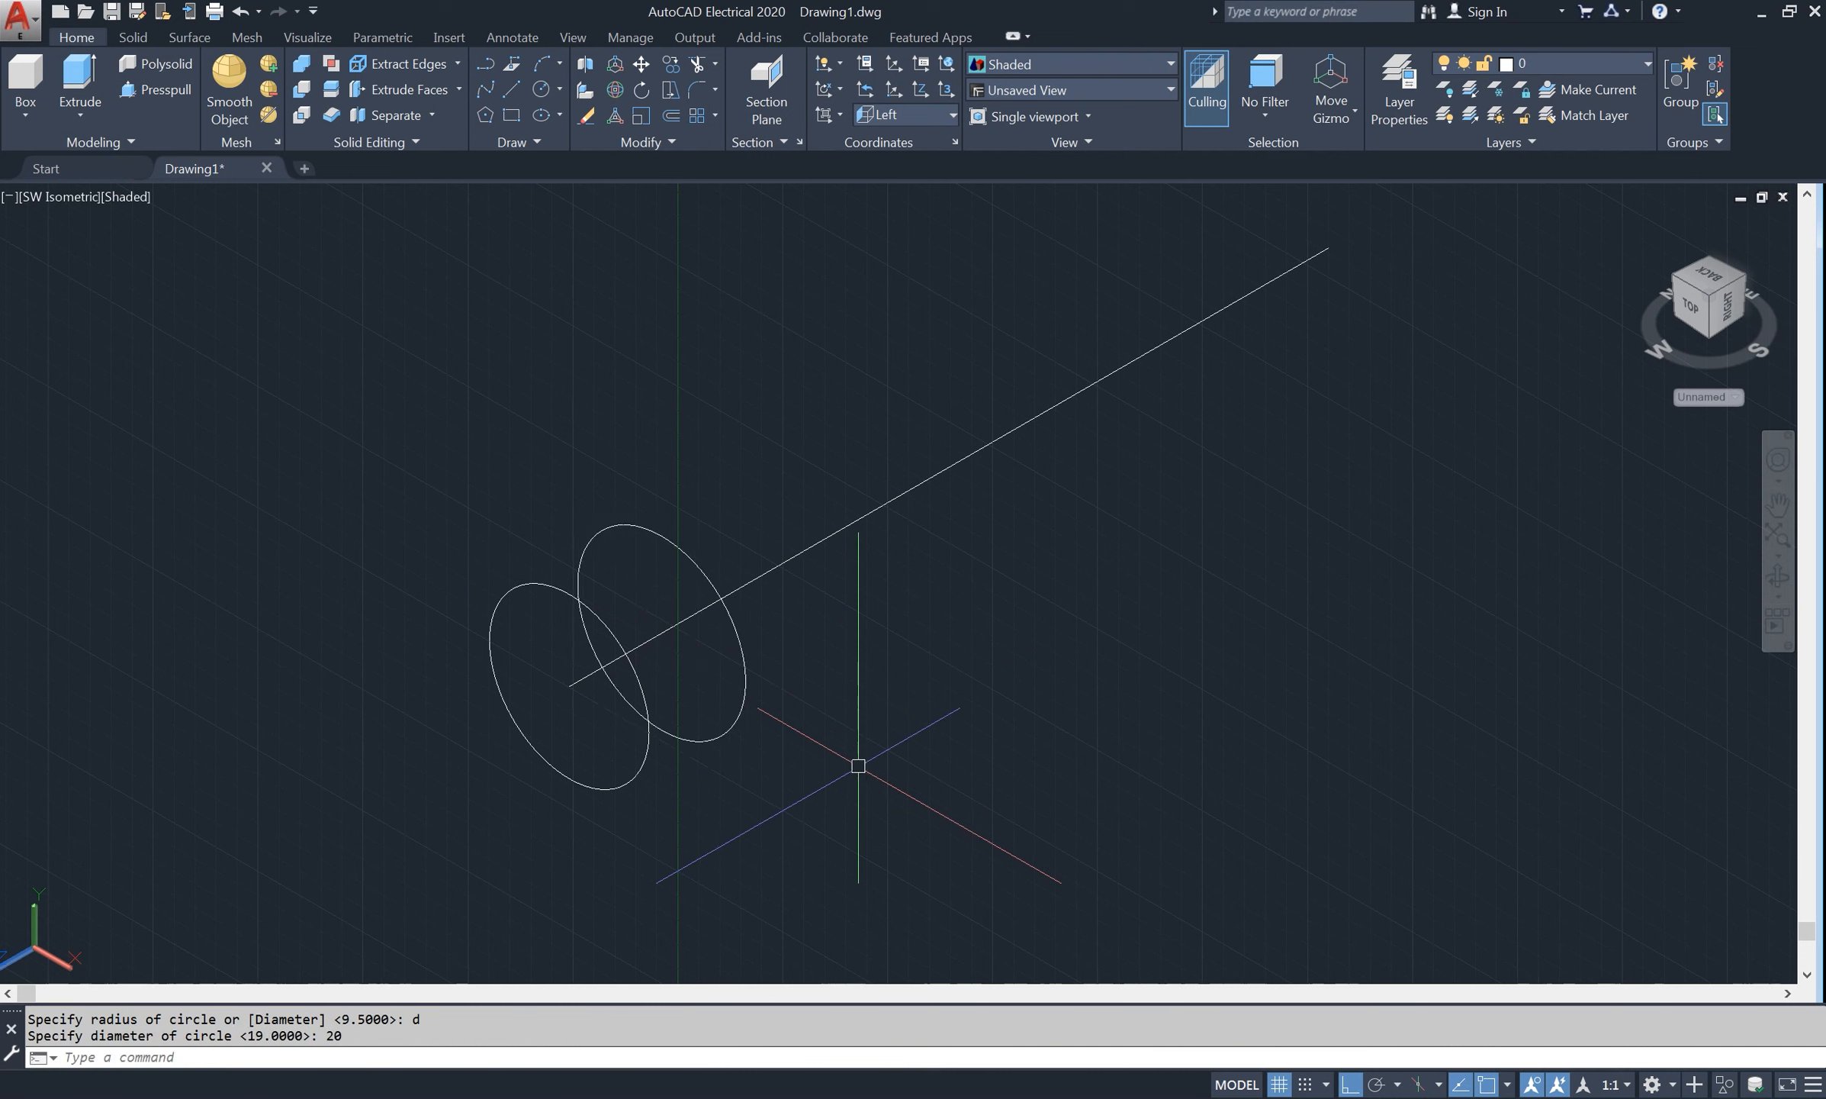
- Draw a 25-unit diameter circle concentric with the 20-unit circle
right_click(760, 457)
left_click(816, 471)
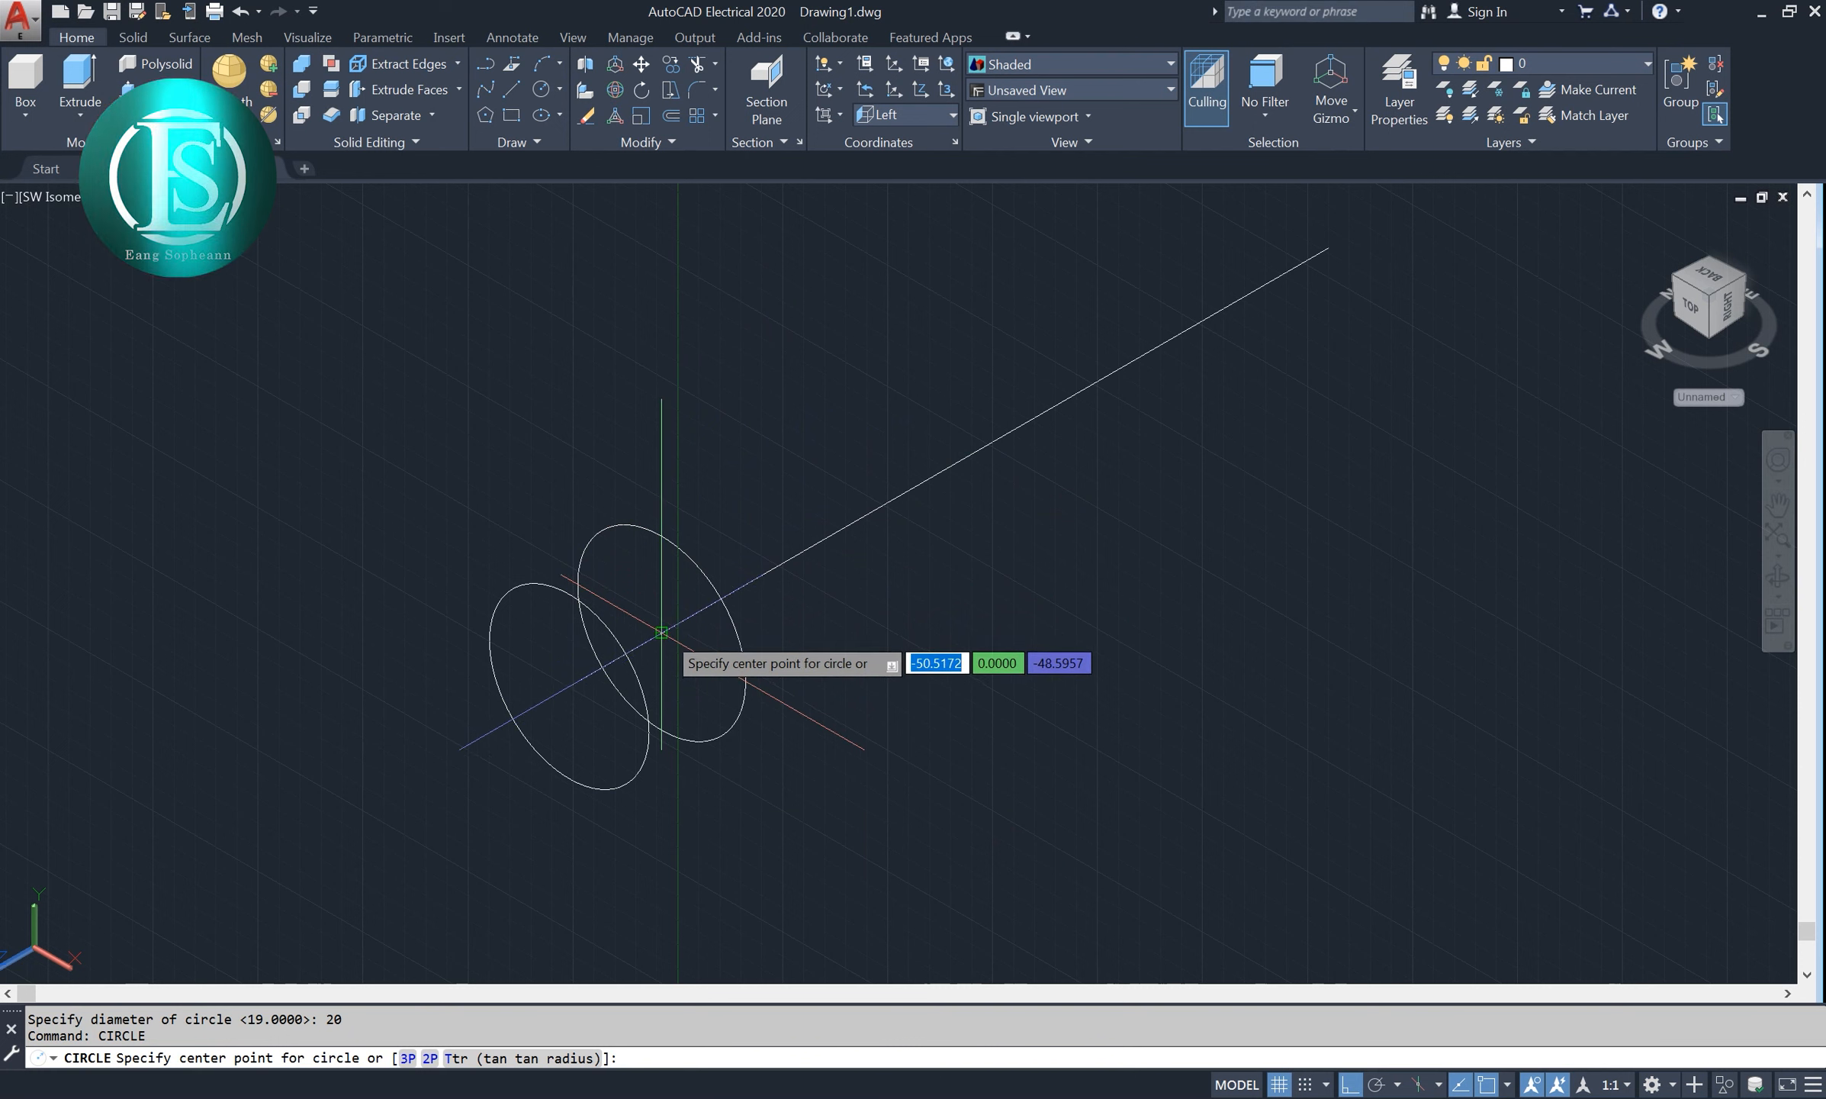
left_click(662, 632)
type("d")
key("Return")
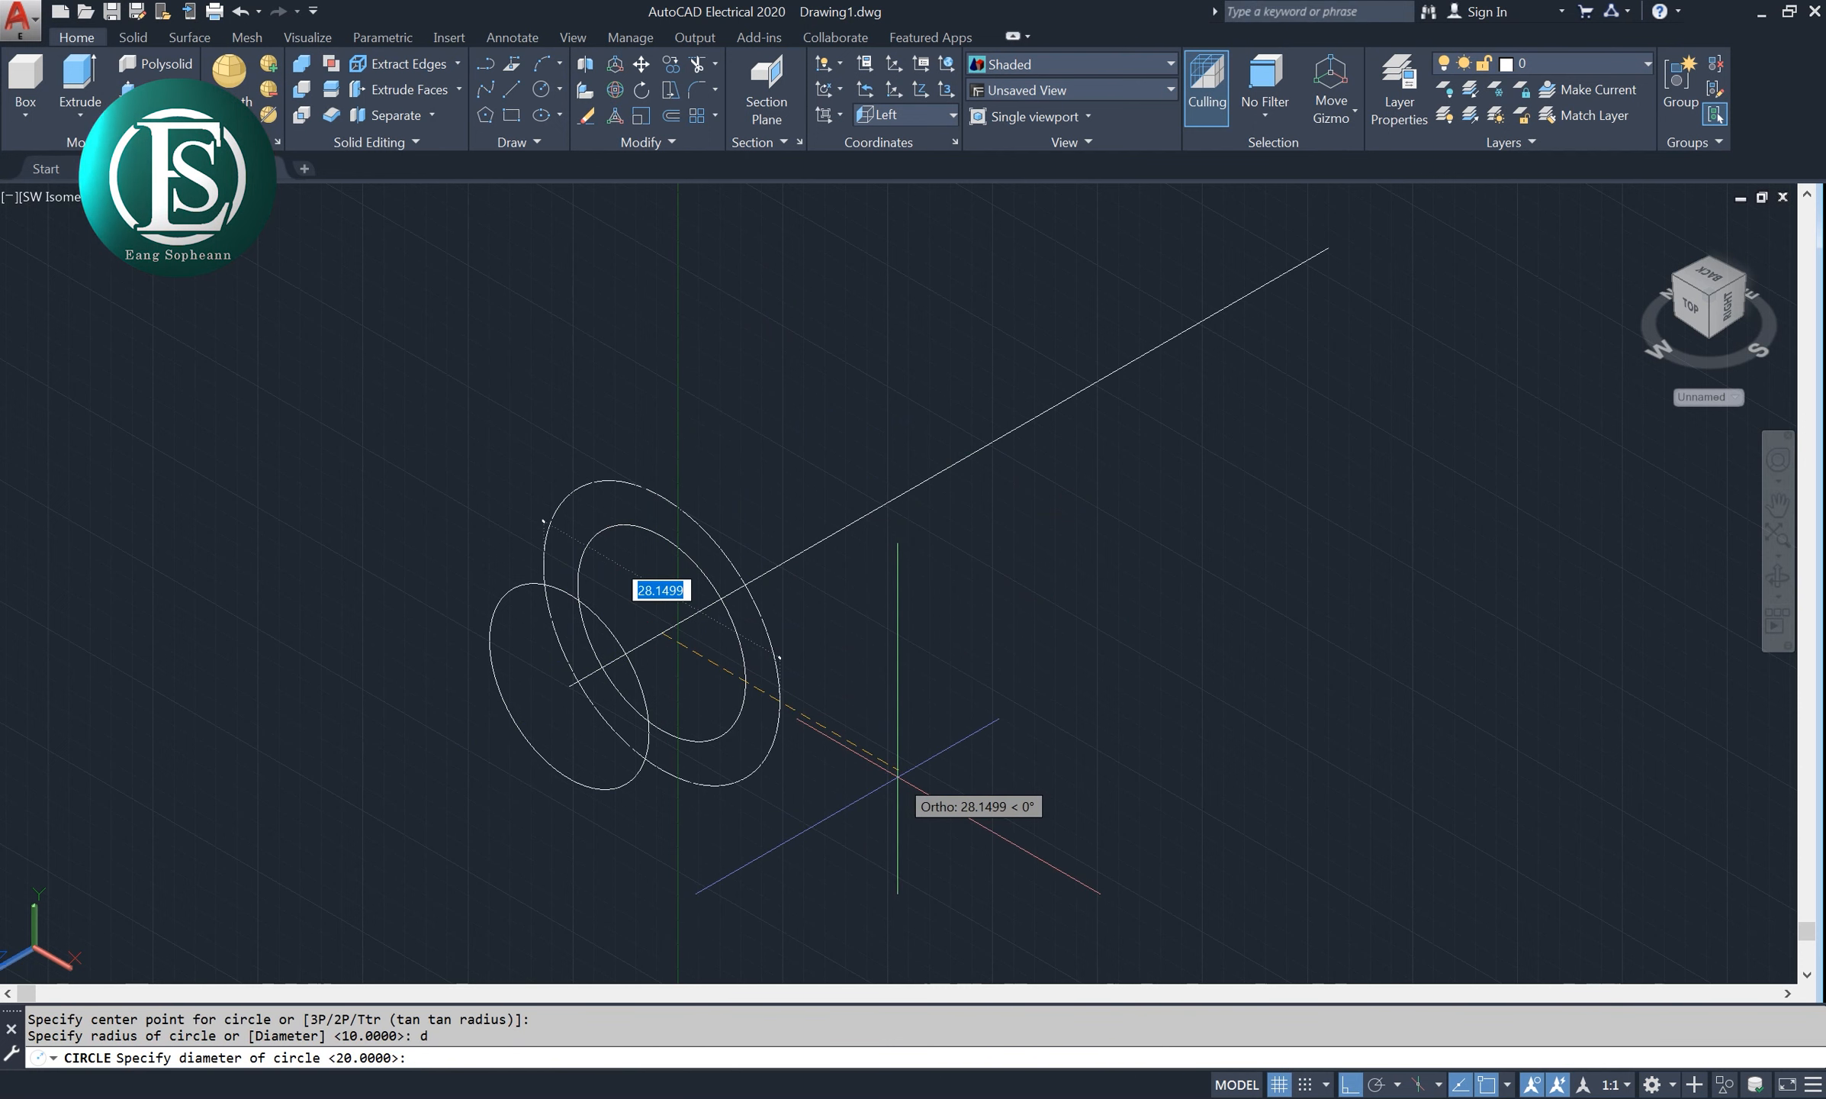
type("25")
key("Return")
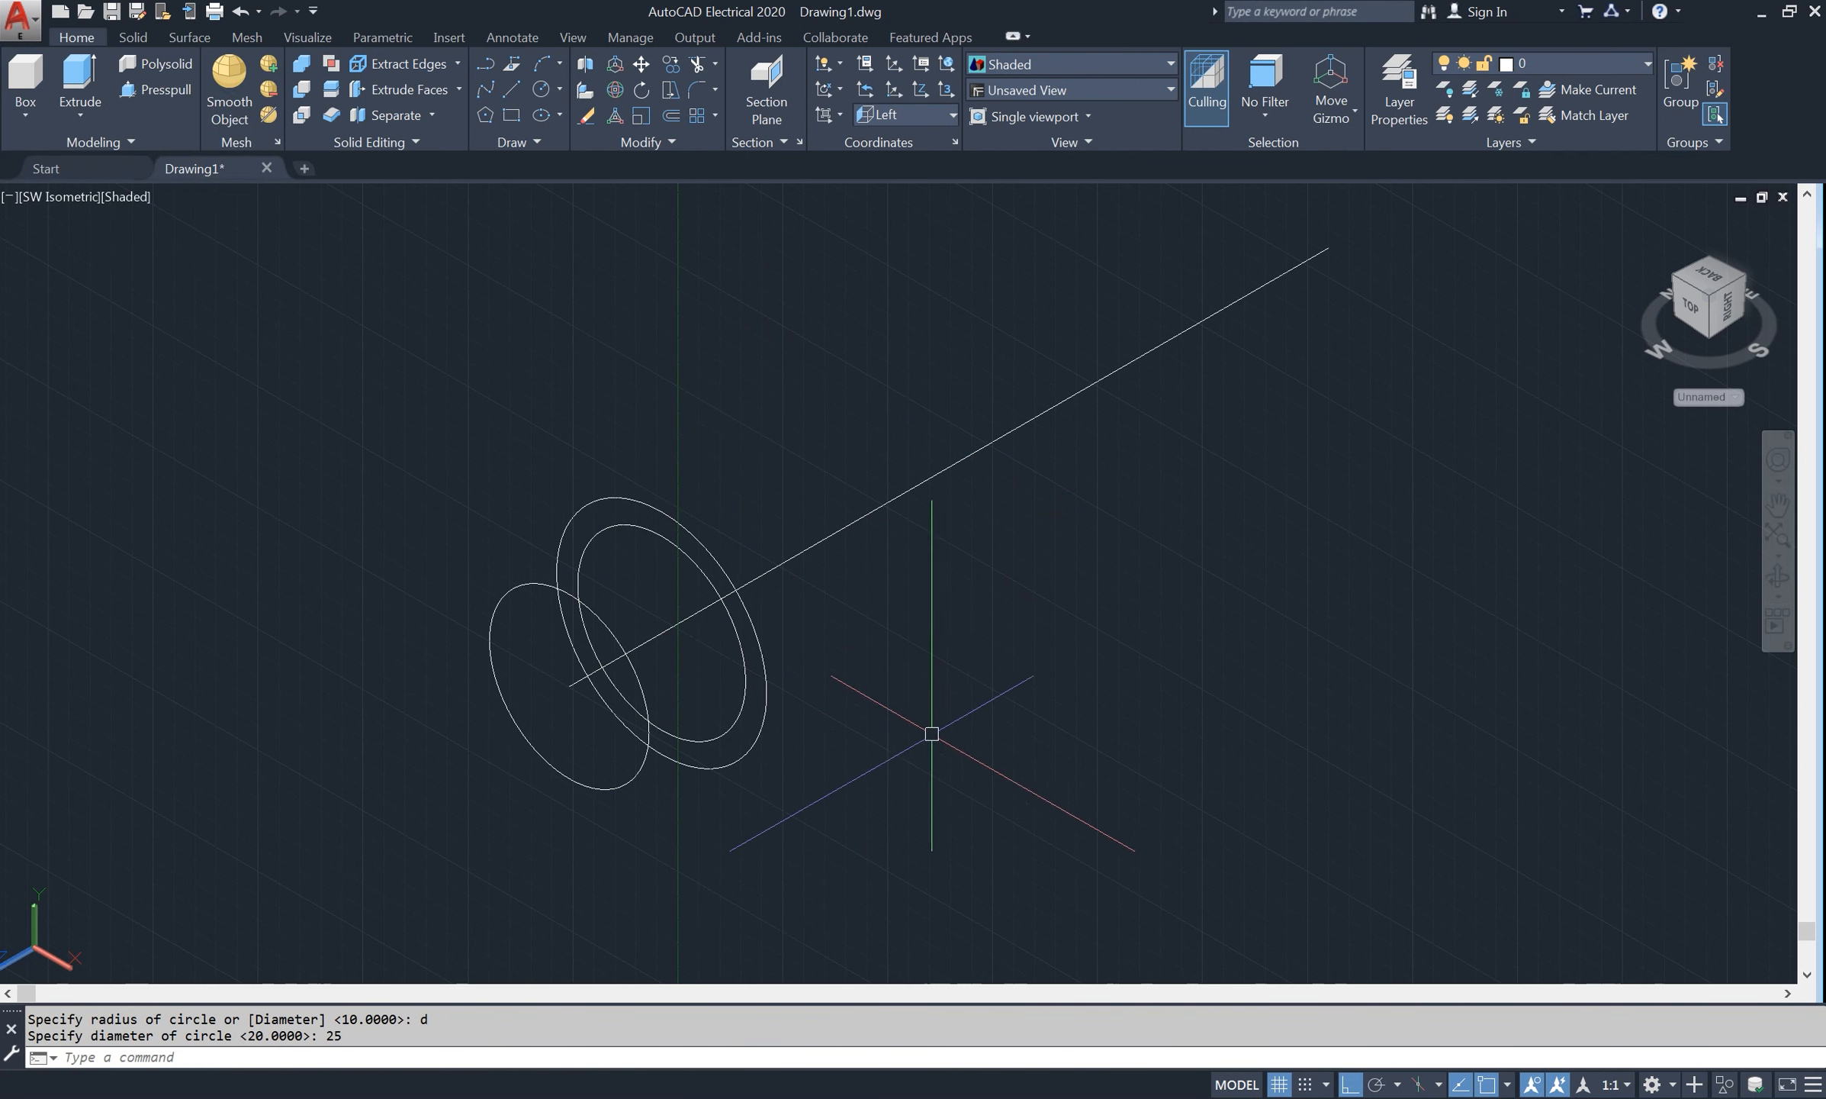
- Draw a 20-unit diameter circle centred on the intermediate polyline vertex near its far end
left_click(968, 455)
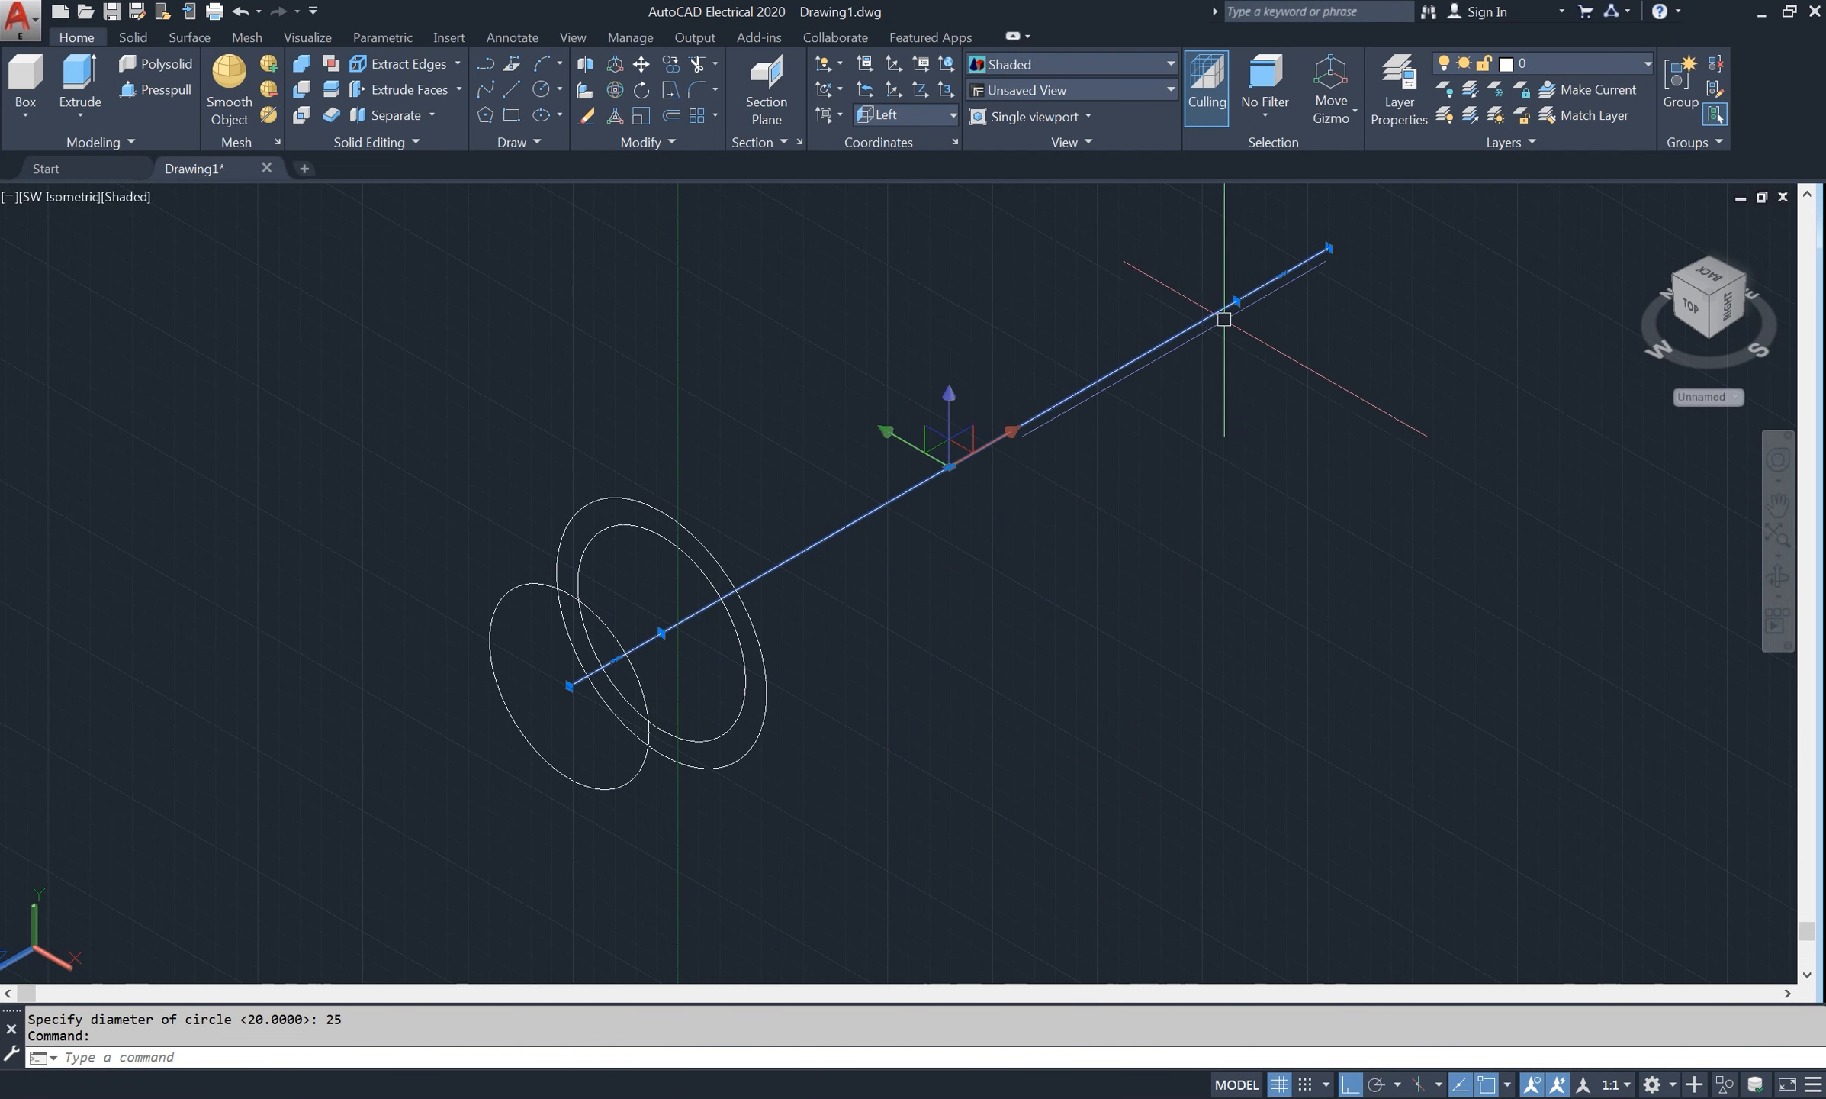
mouse_move(1239, 302)
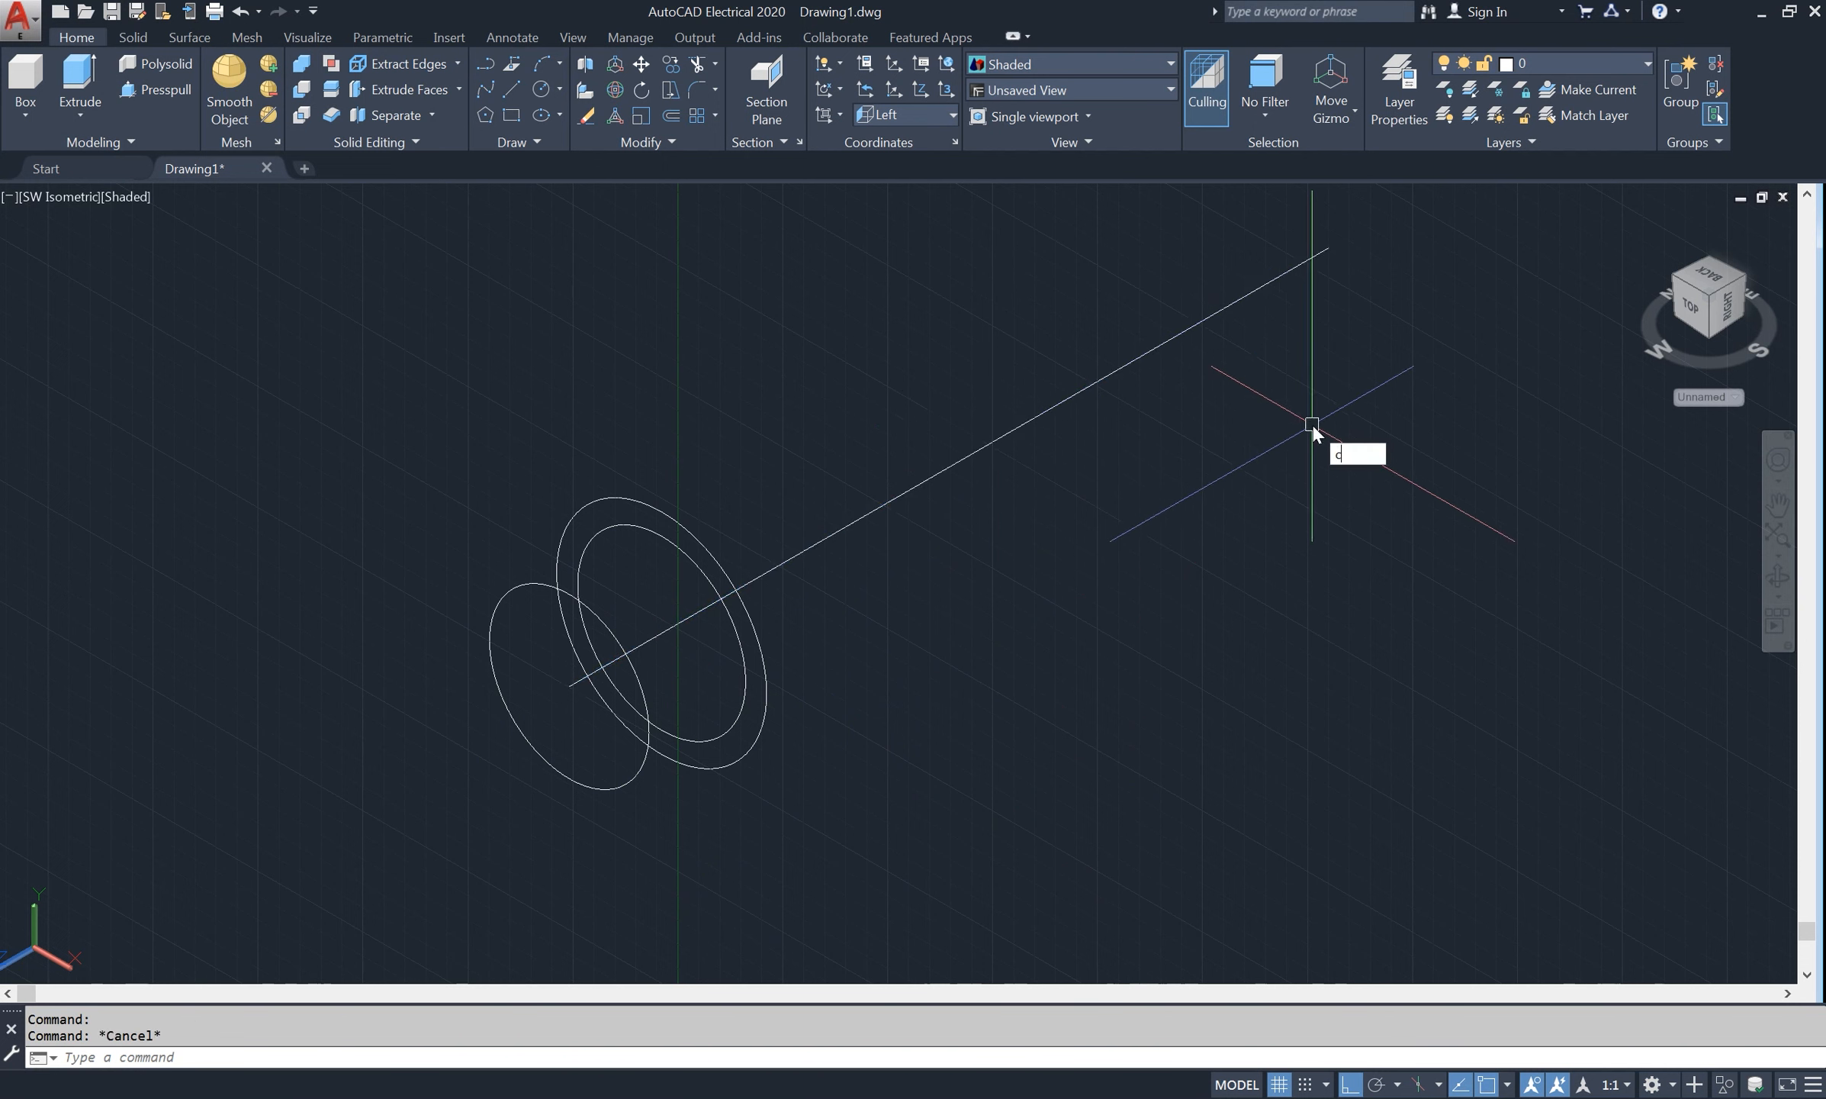
key("Return")
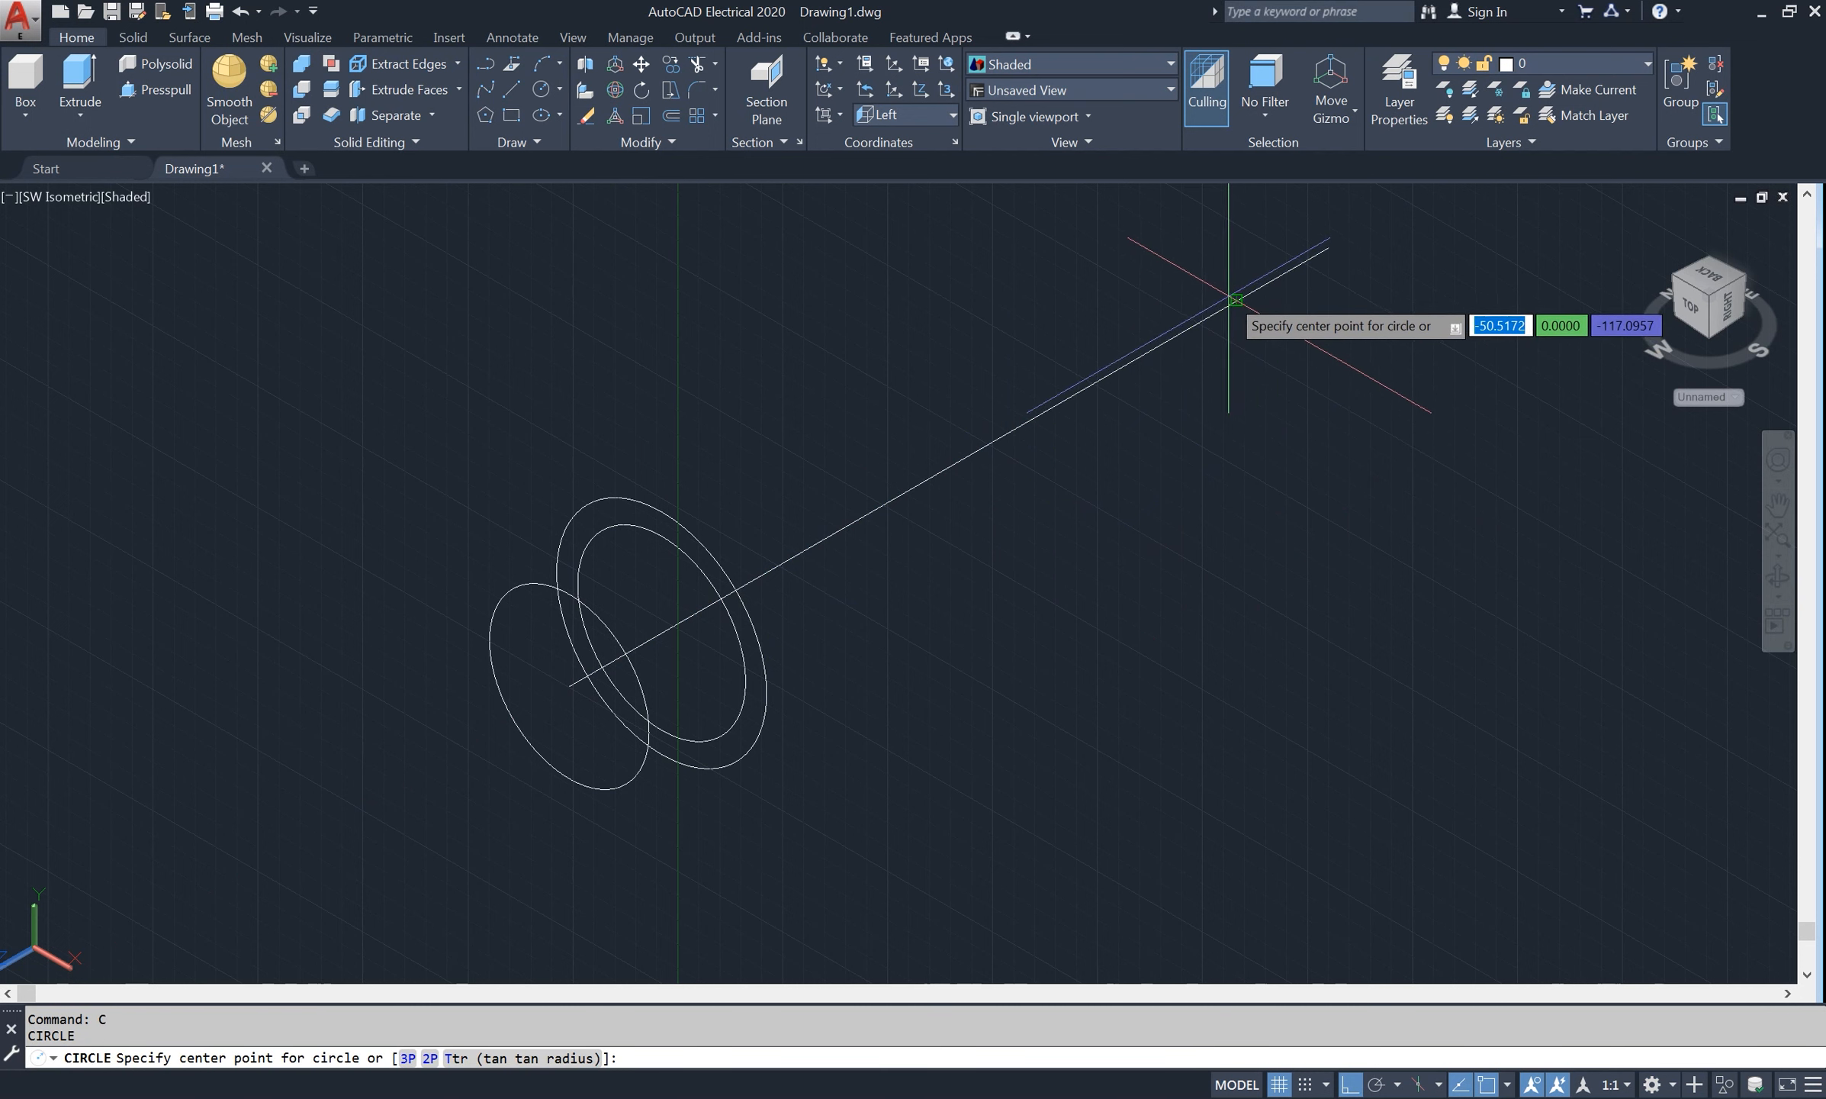
left_click(1236, 300)
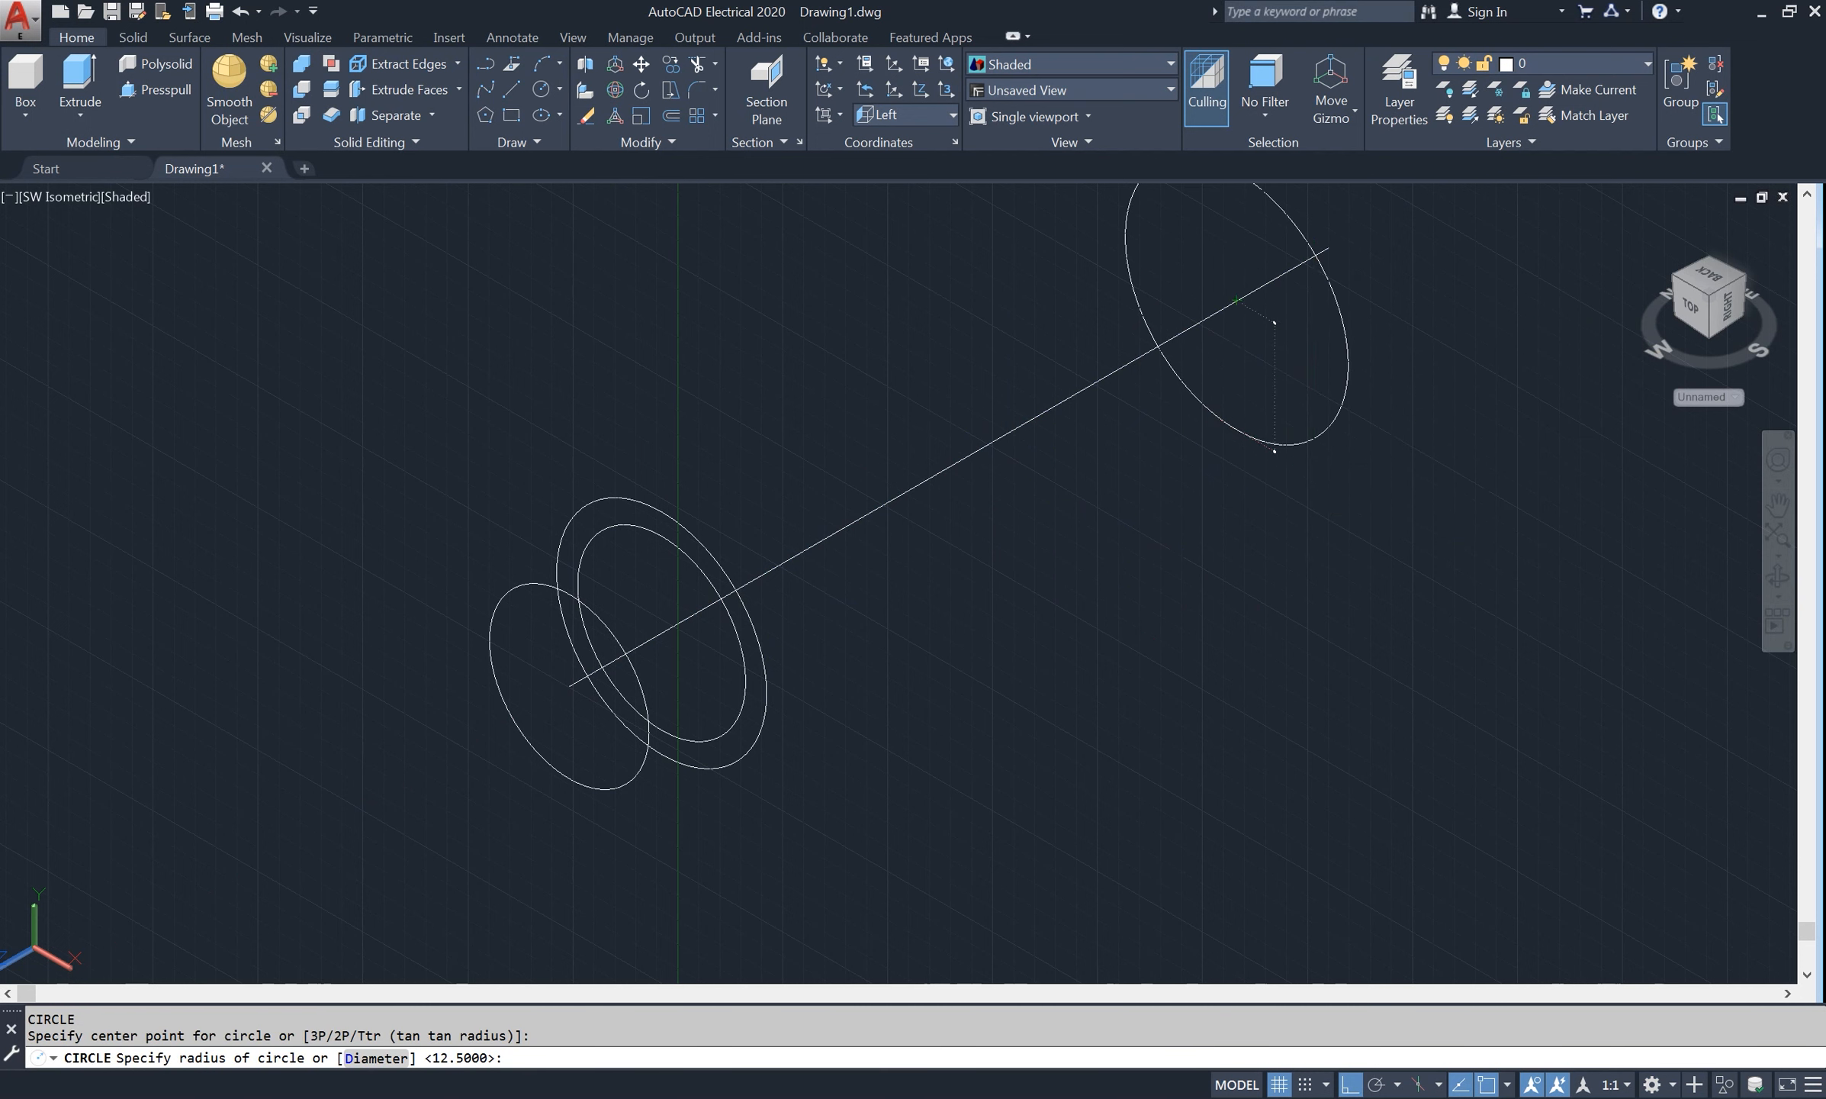
type("d")
key("Return")
type("20")
key("Return")
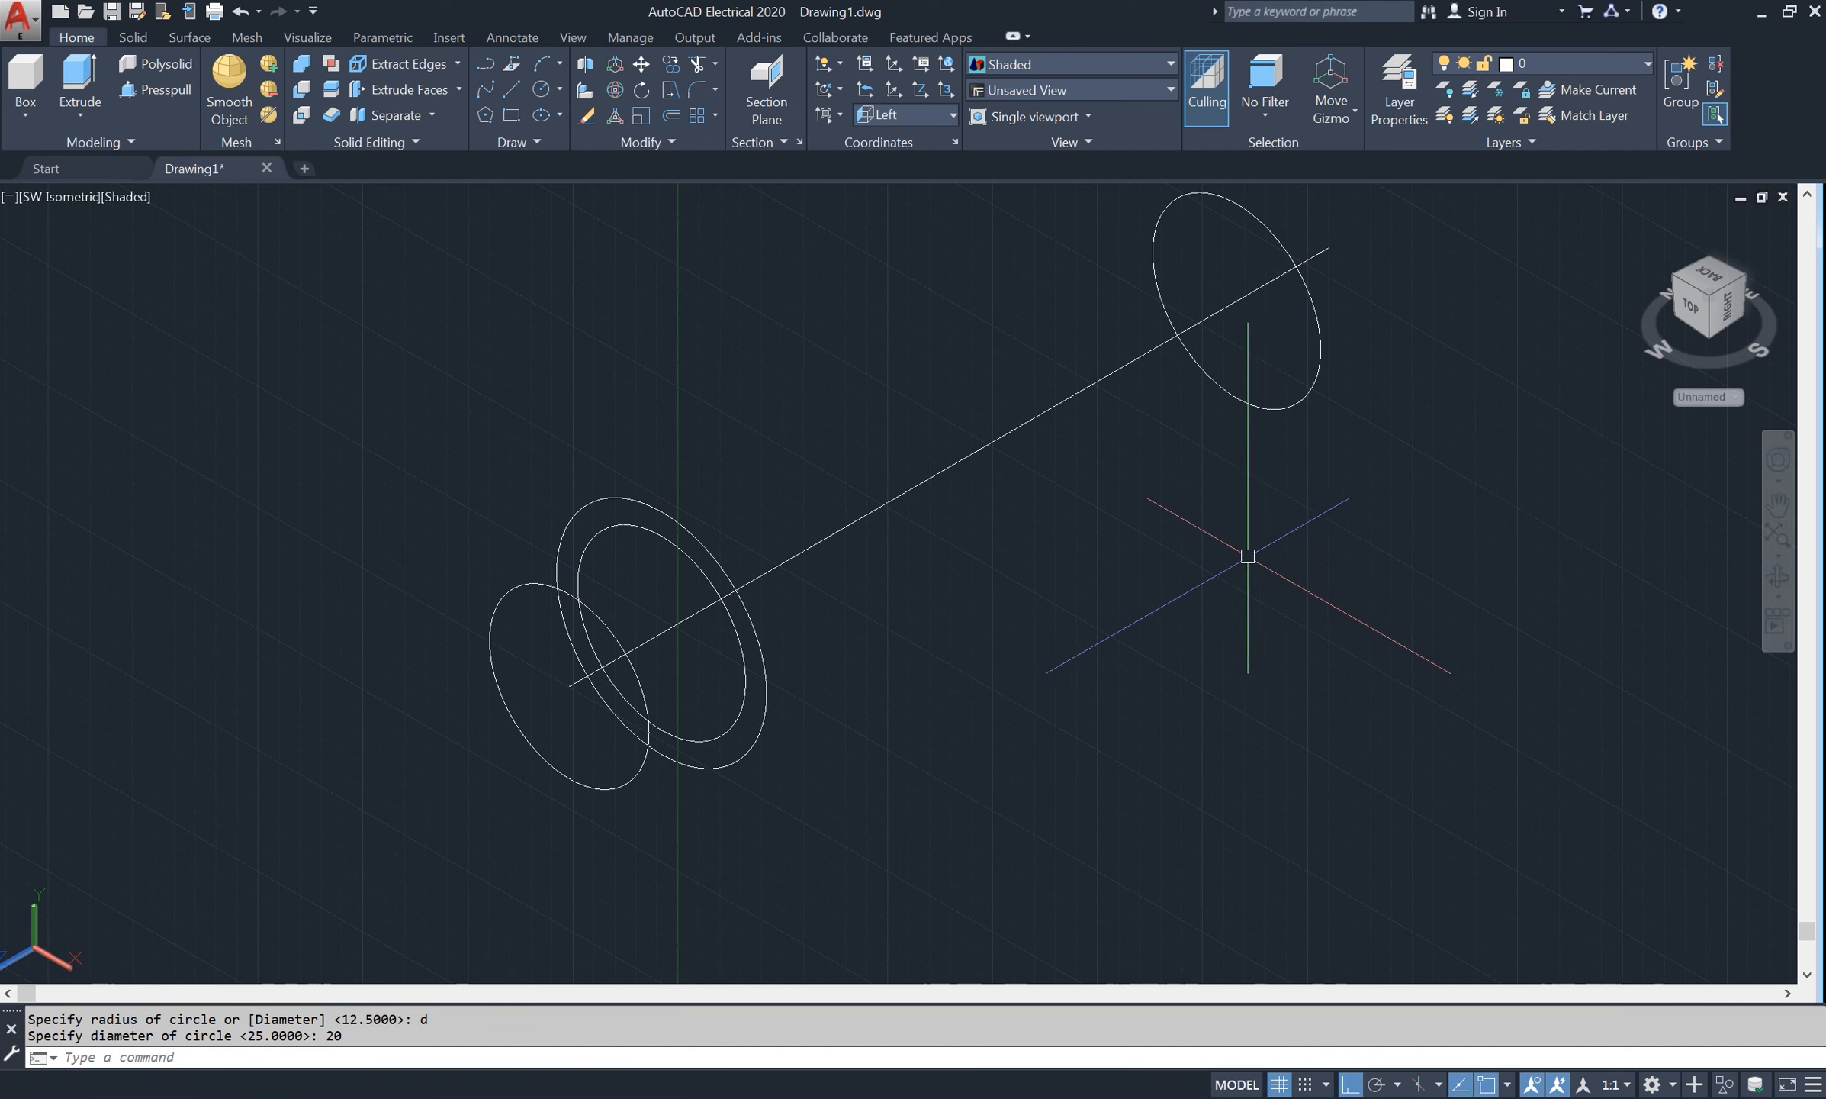
- Draw a 16-unit diameter circle concentric with the far 20-unit circle
scroll(1248, 556, "down", 2)
scroll(1289, 401, "up", 2)
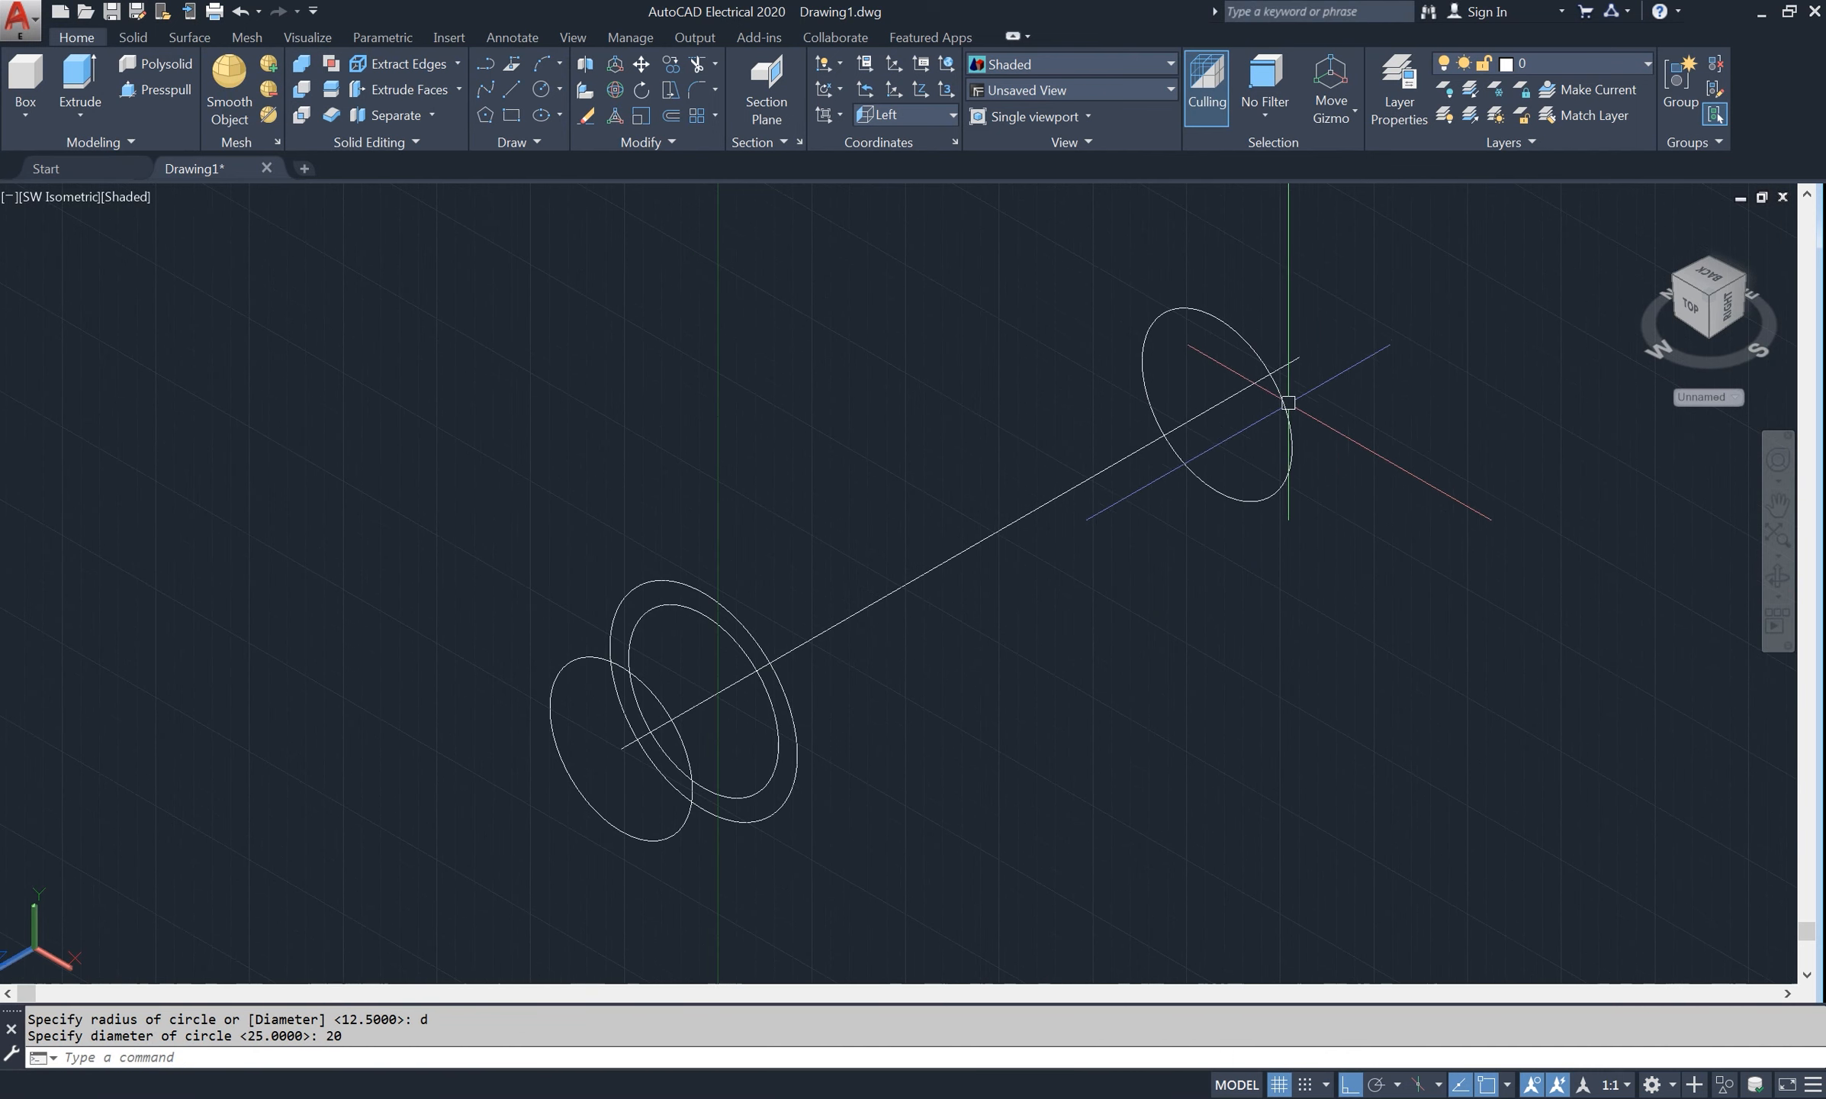
right_click(1324, 309)
left_click(1365, 320)
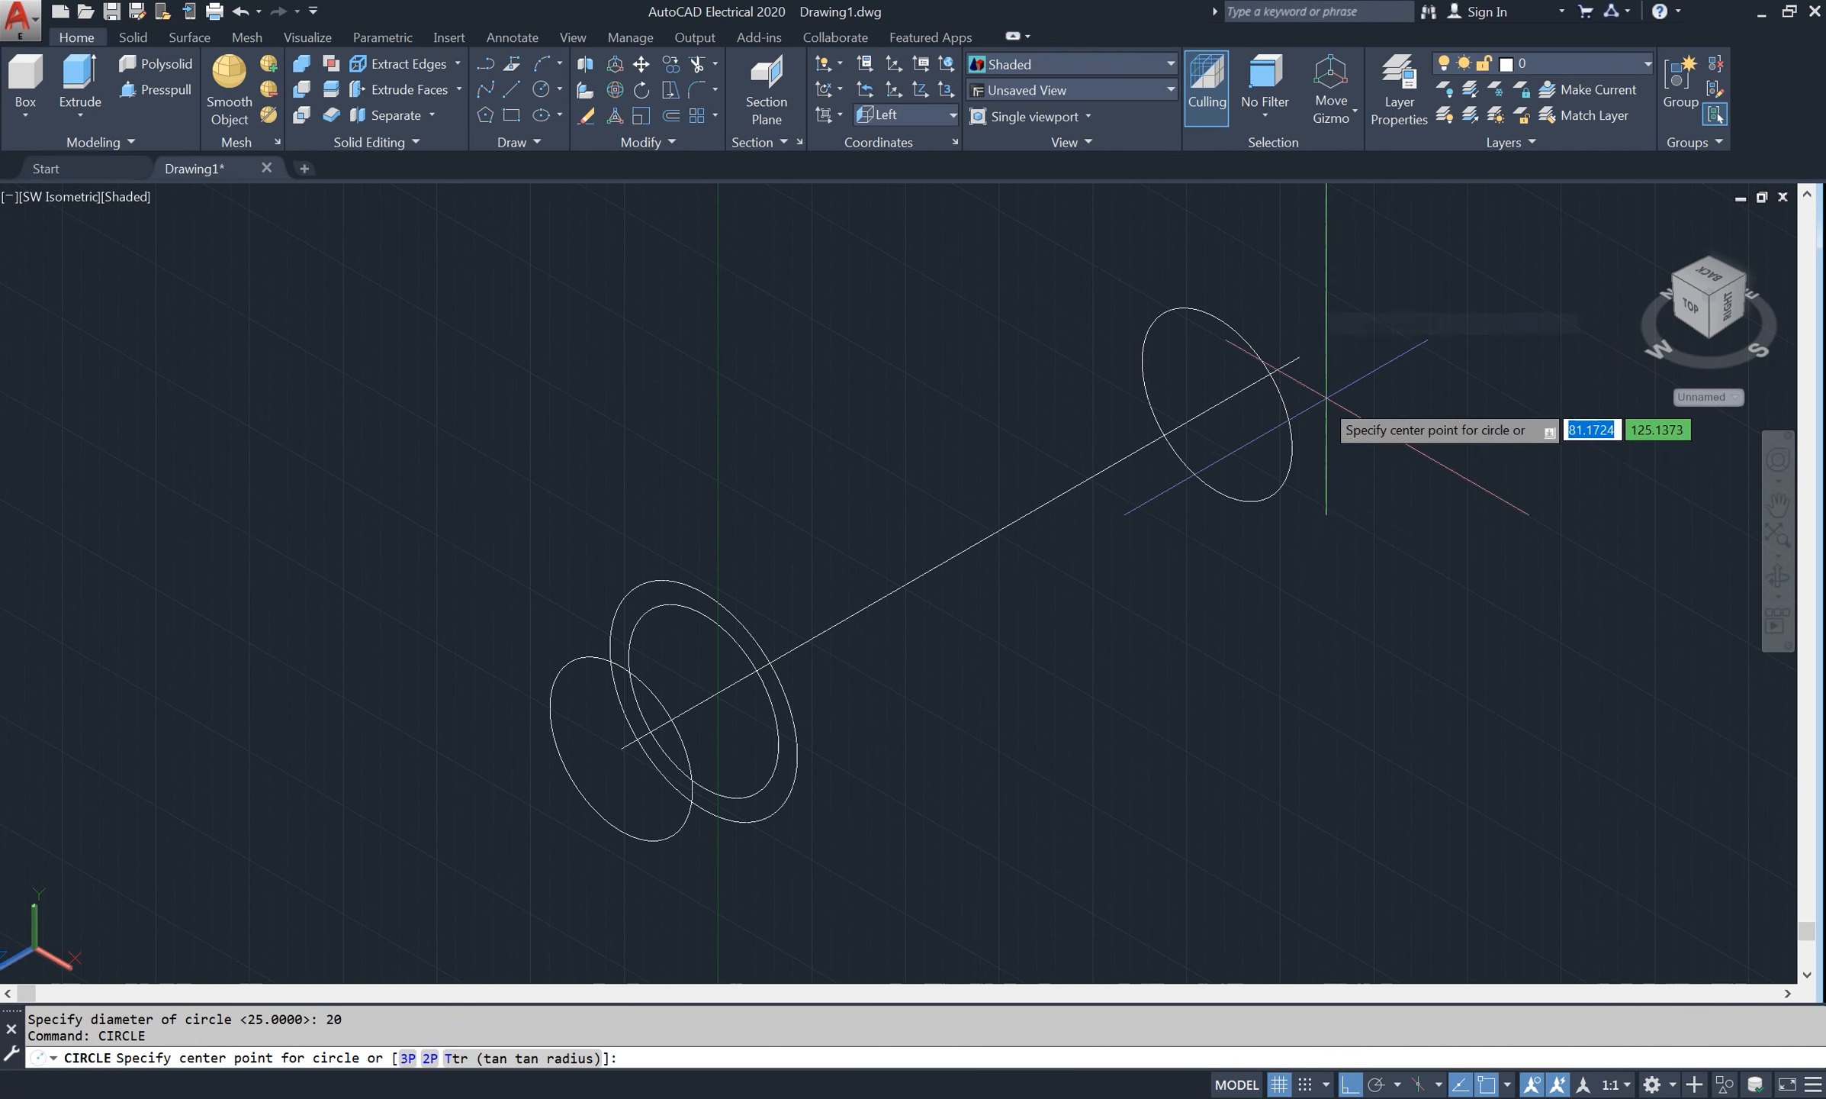
left_click(1217, 404)
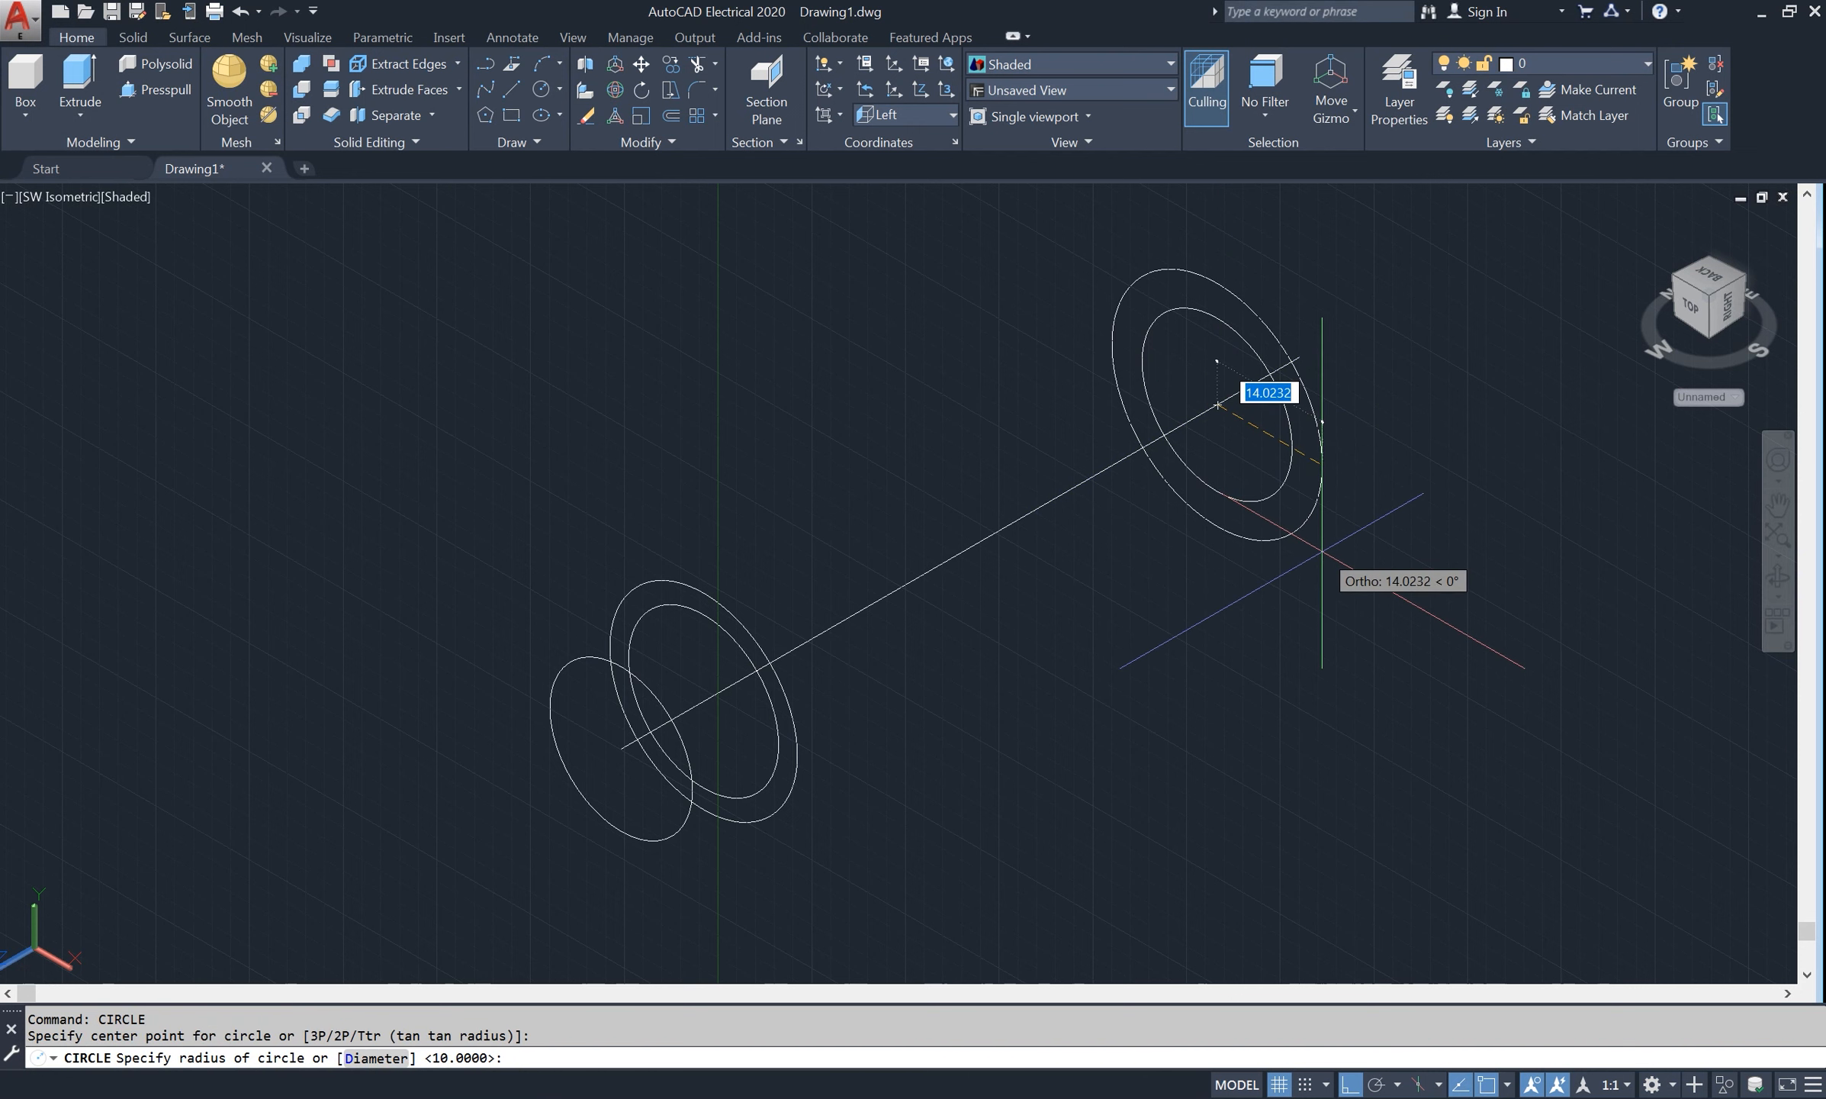
type("d")
key("Return")
type("16")
key("Return")
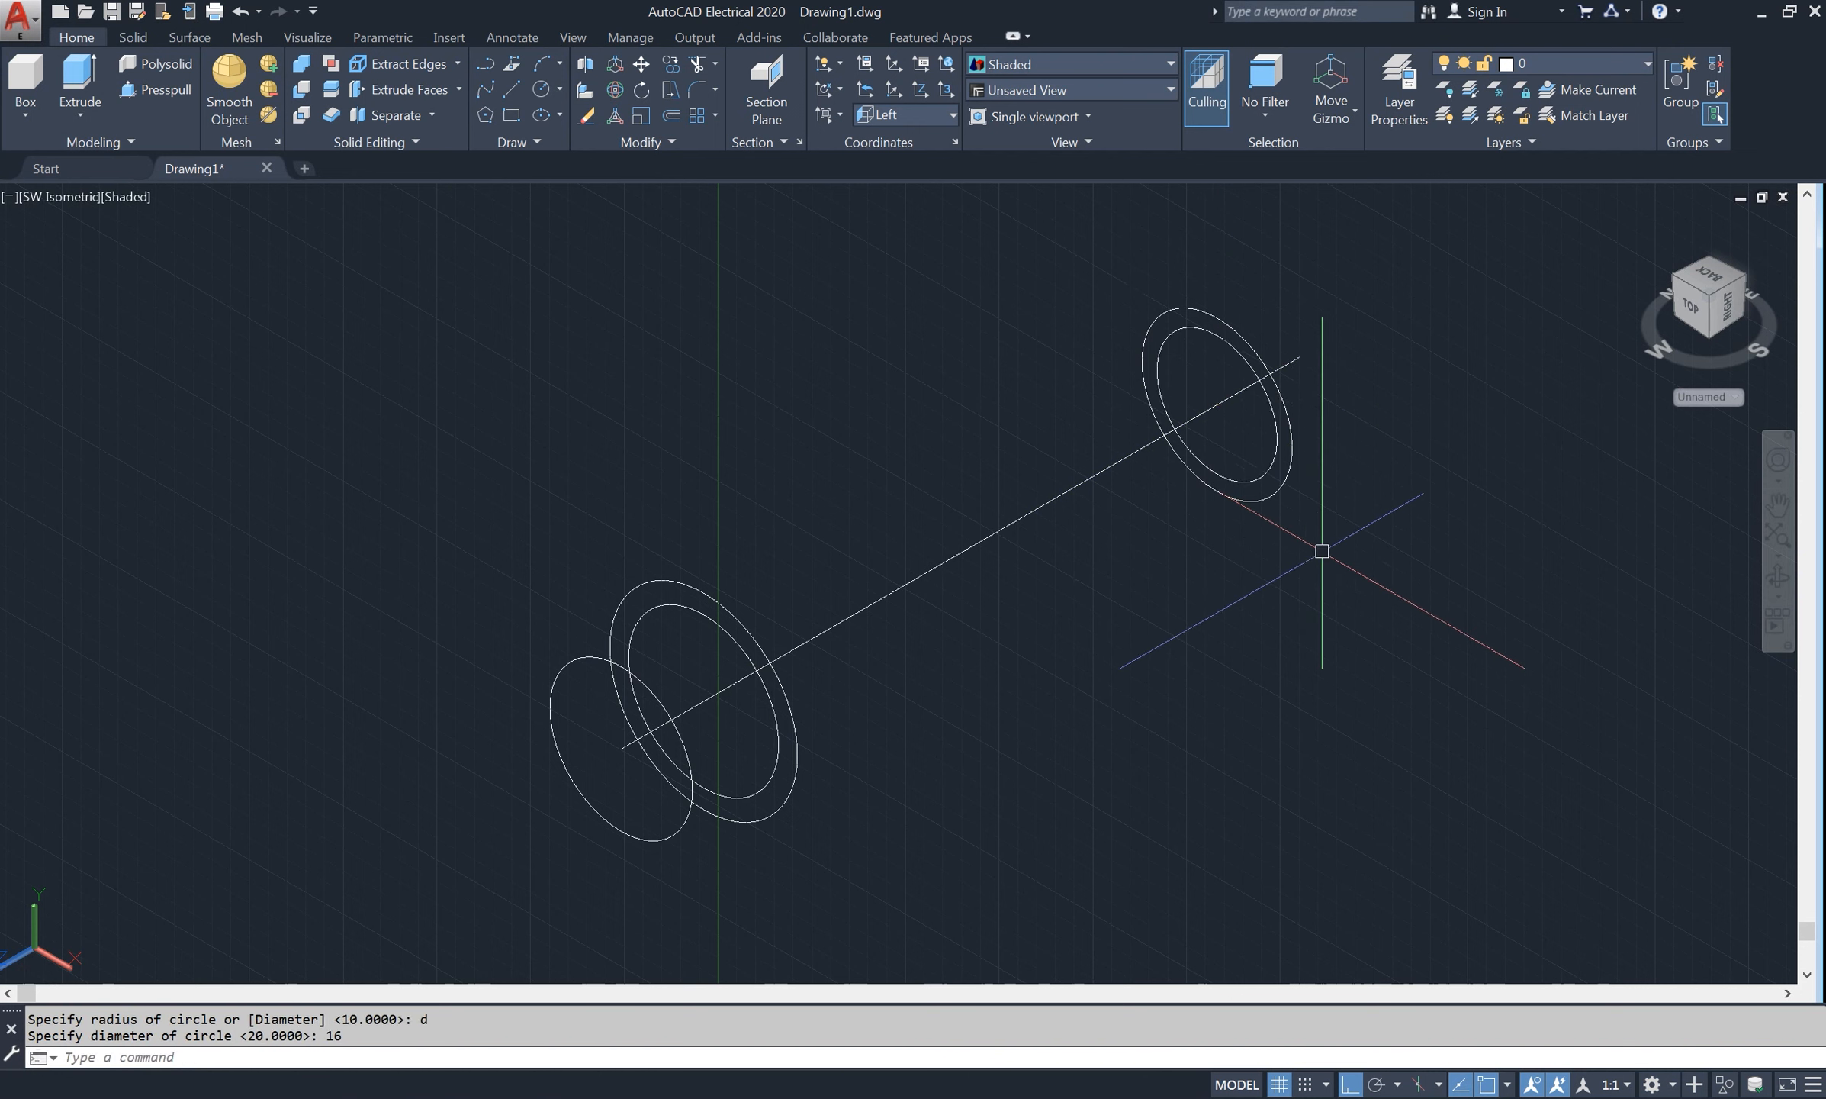
- Loft a solid from the 19-unit end circle to the neighbouring 20-unit circle, using cross sections only
left_click(1777, 580)
left_click_drag(1343, 580, 844, 367)
right_click(836, 362)
left_click(878, 374)
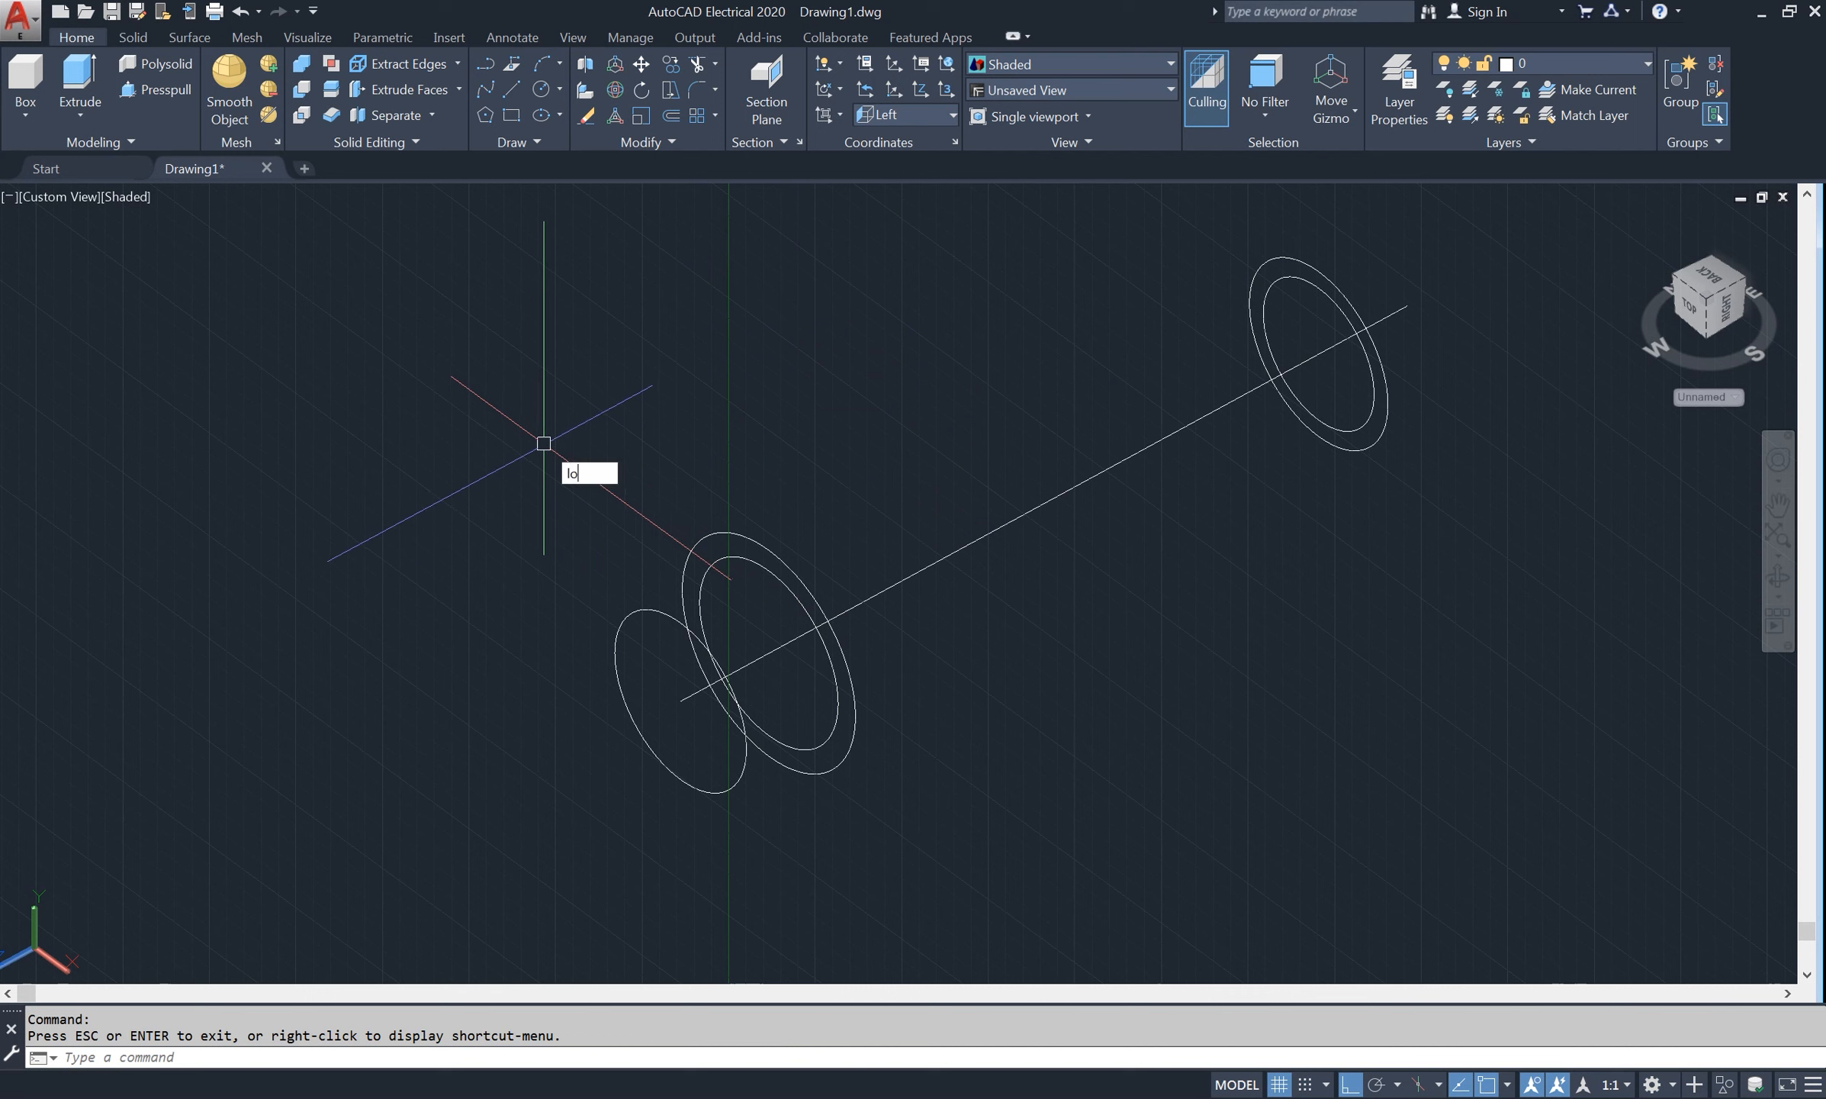
type("ft")
left_click(636, 494)
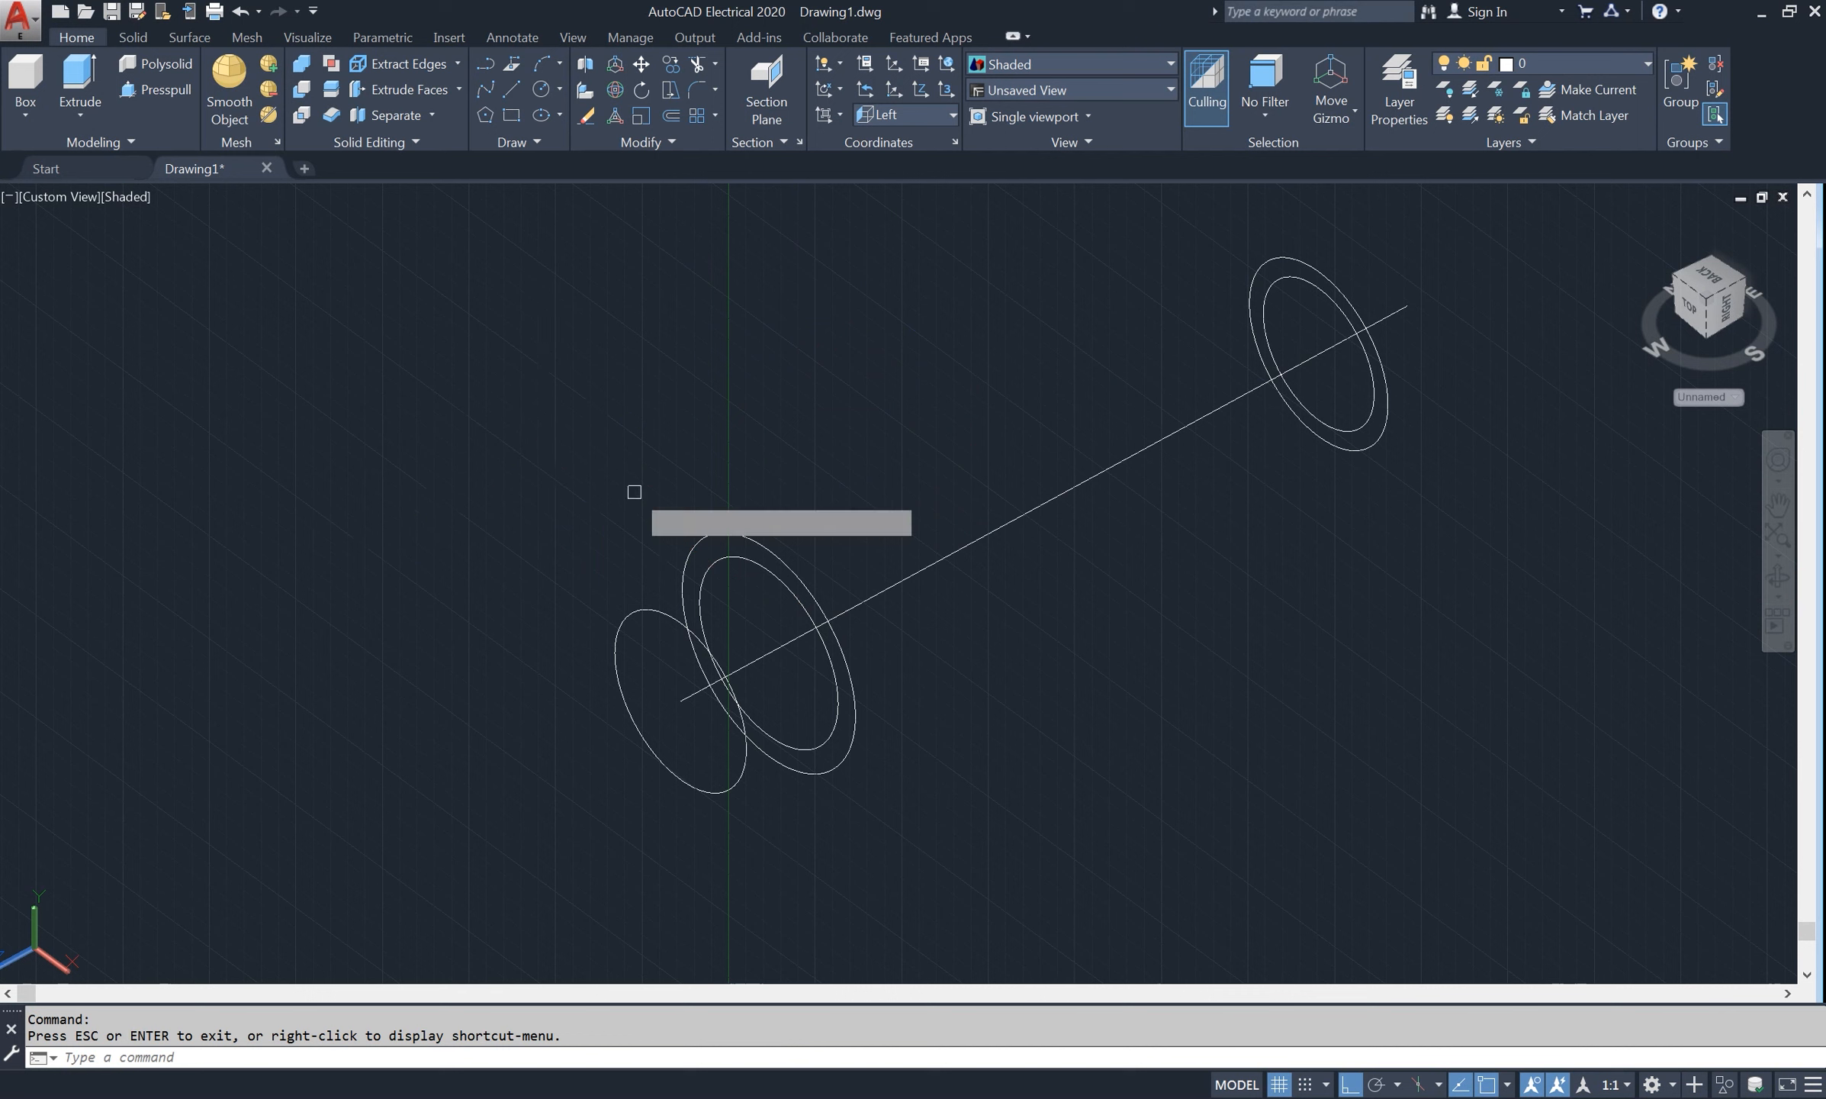
left_click(630, 622)
left_click(709, 570)
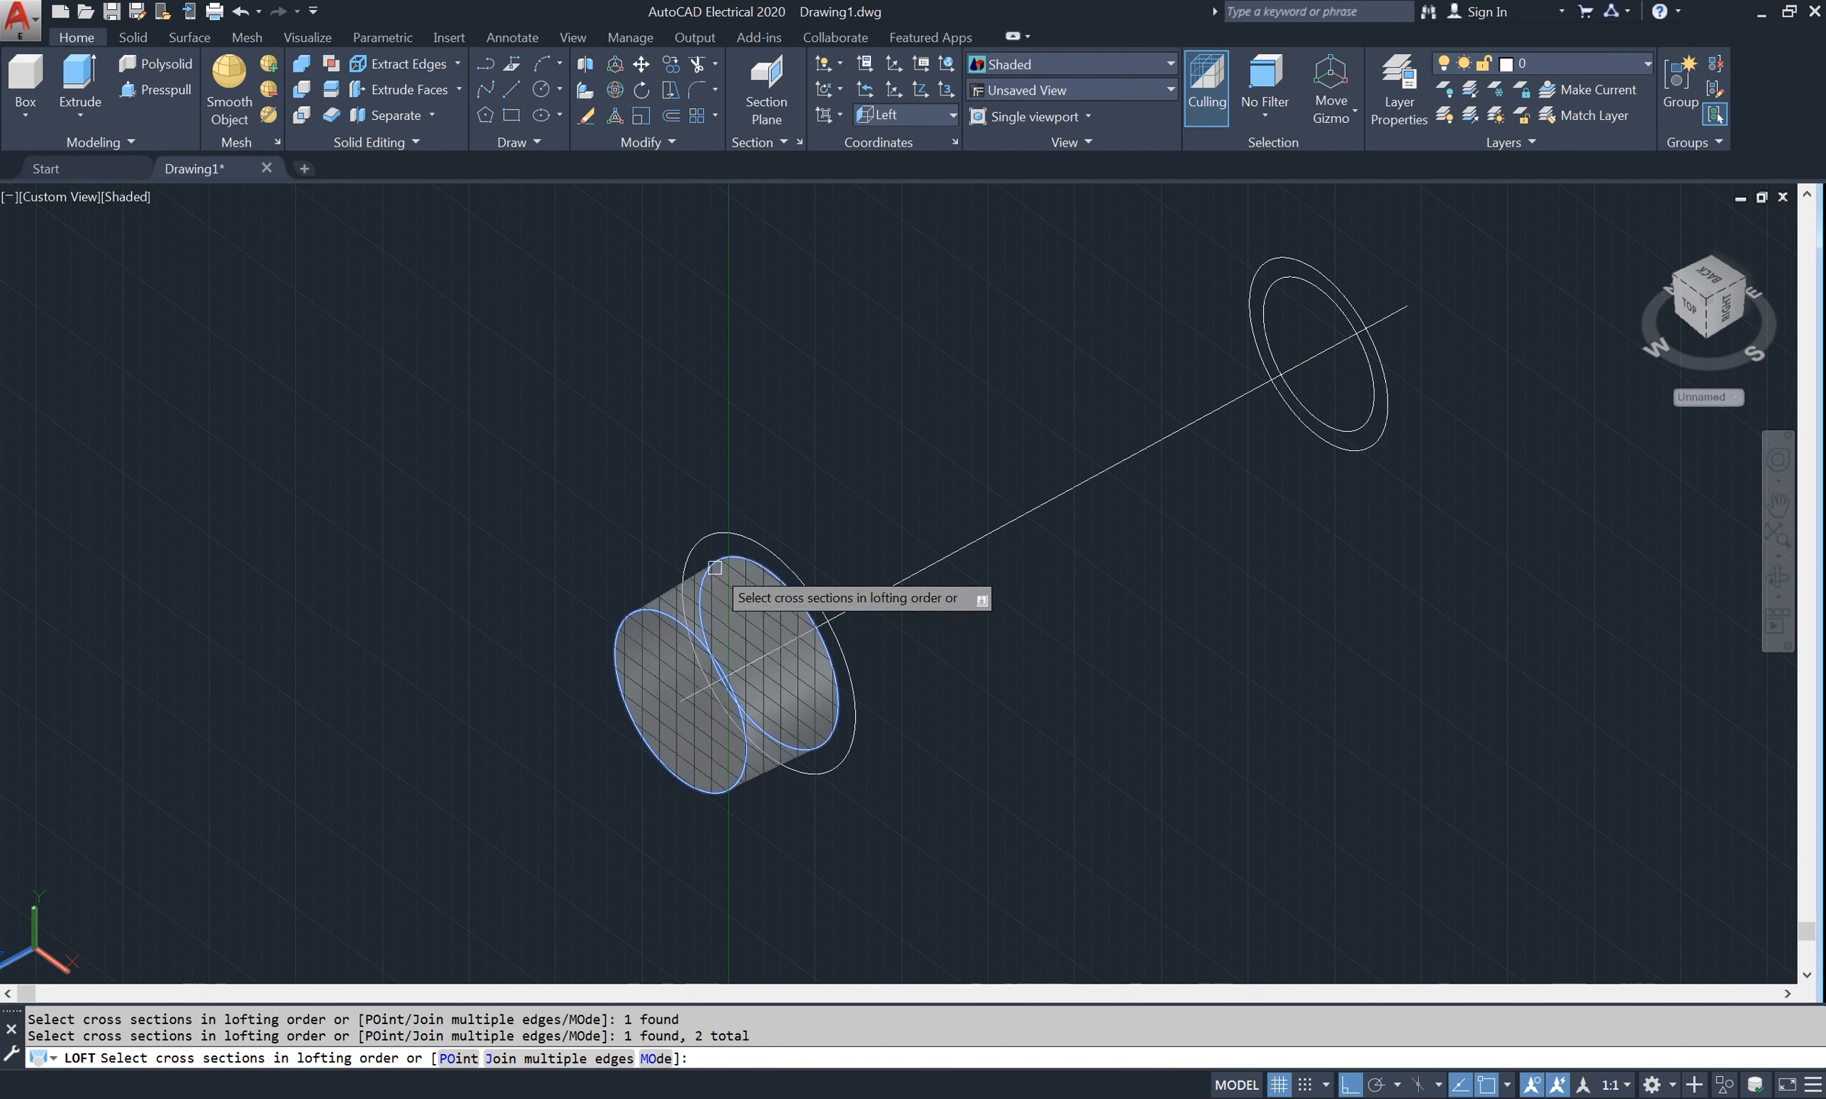
right_click(640, 360)
left_click(671, 376)
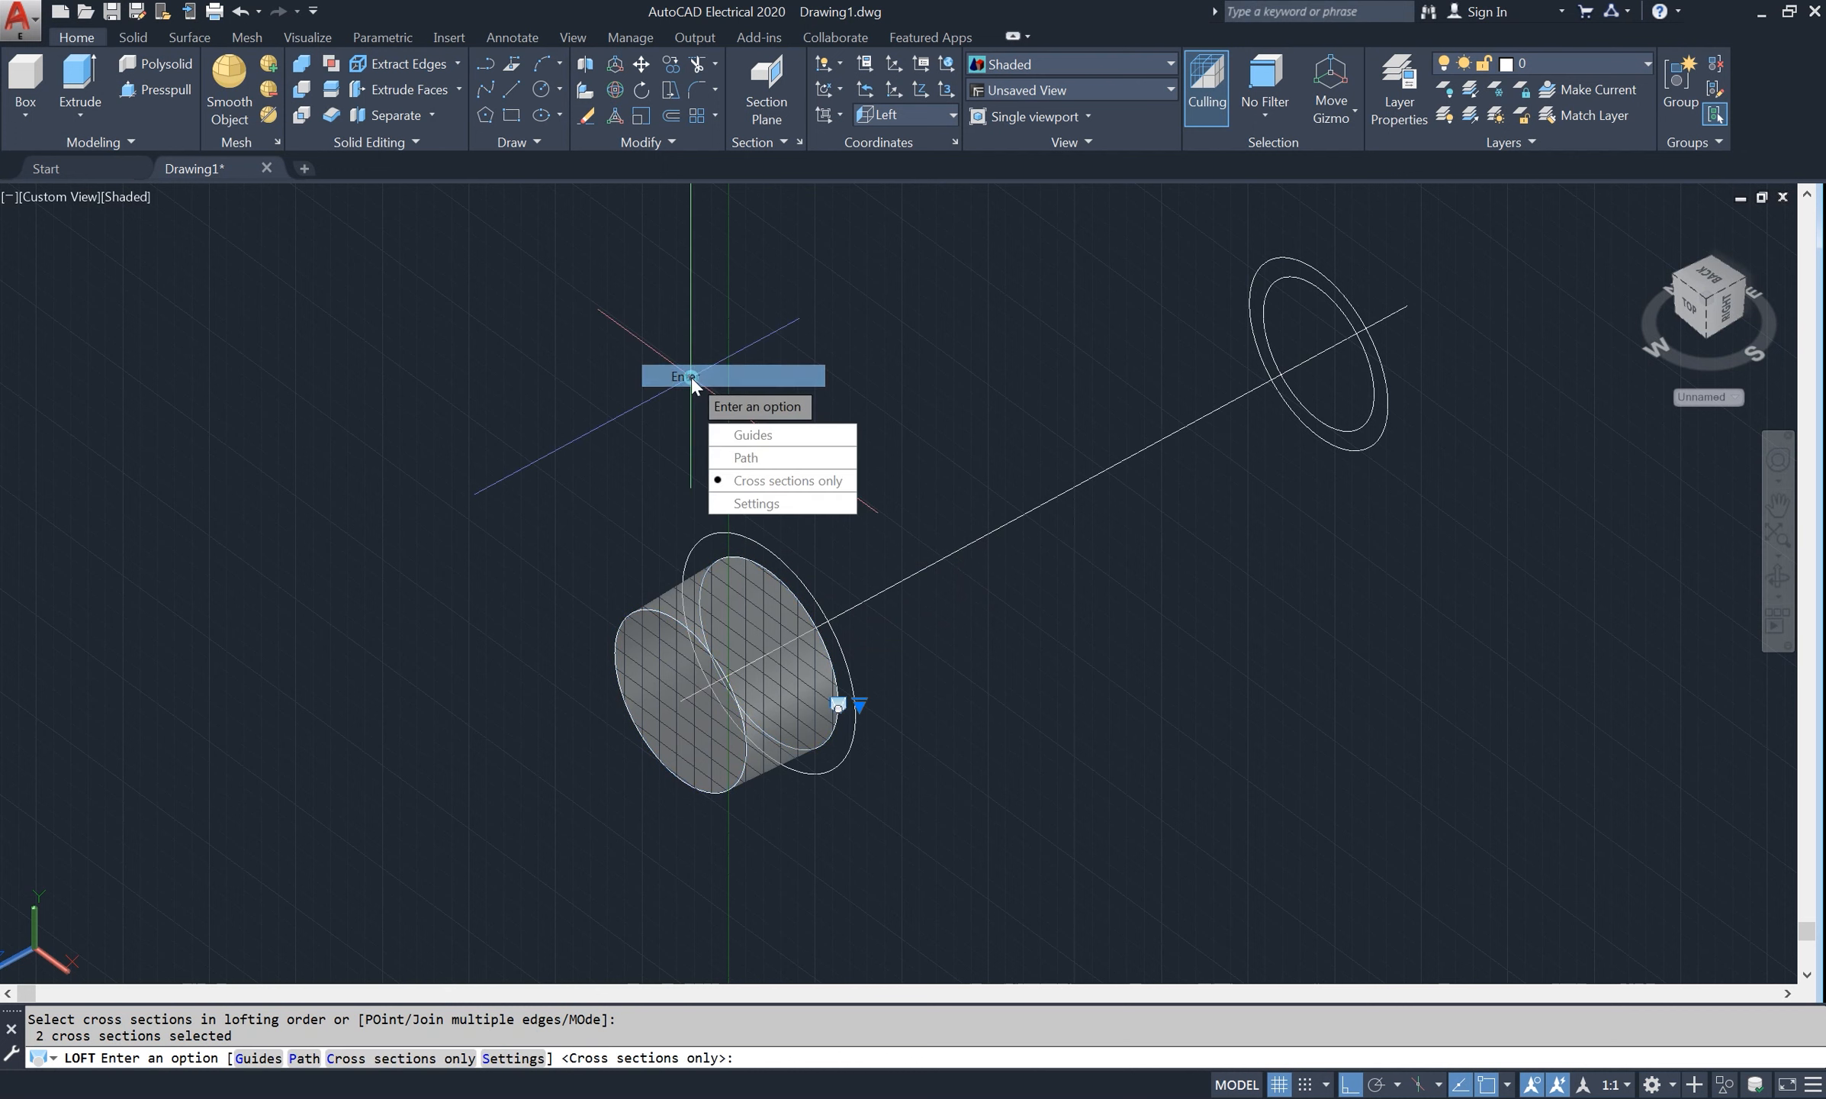
left_click(767, 479)
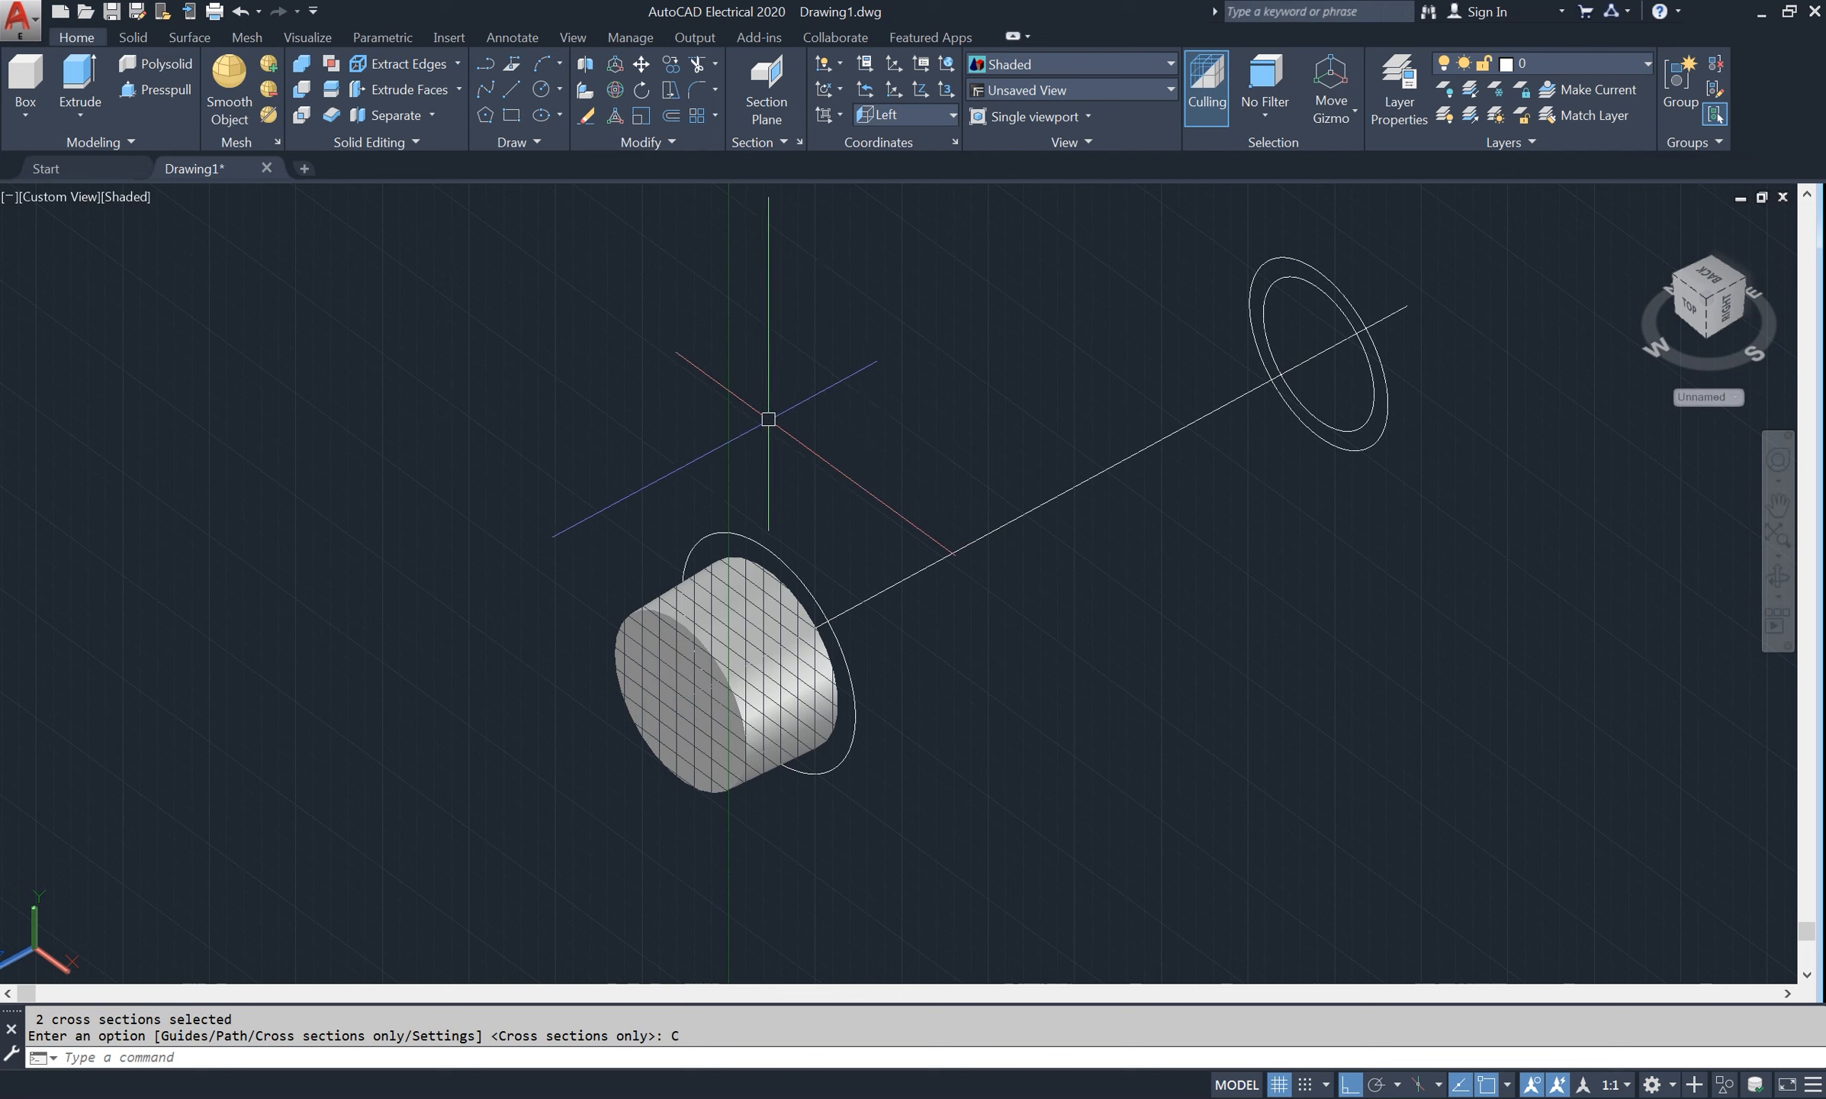
- Loft a solid from the 25-unit circle to the far 20-unit circle using cross sections only, and turn off the grid display
right_click(753, 353)
left_click(786, 364)
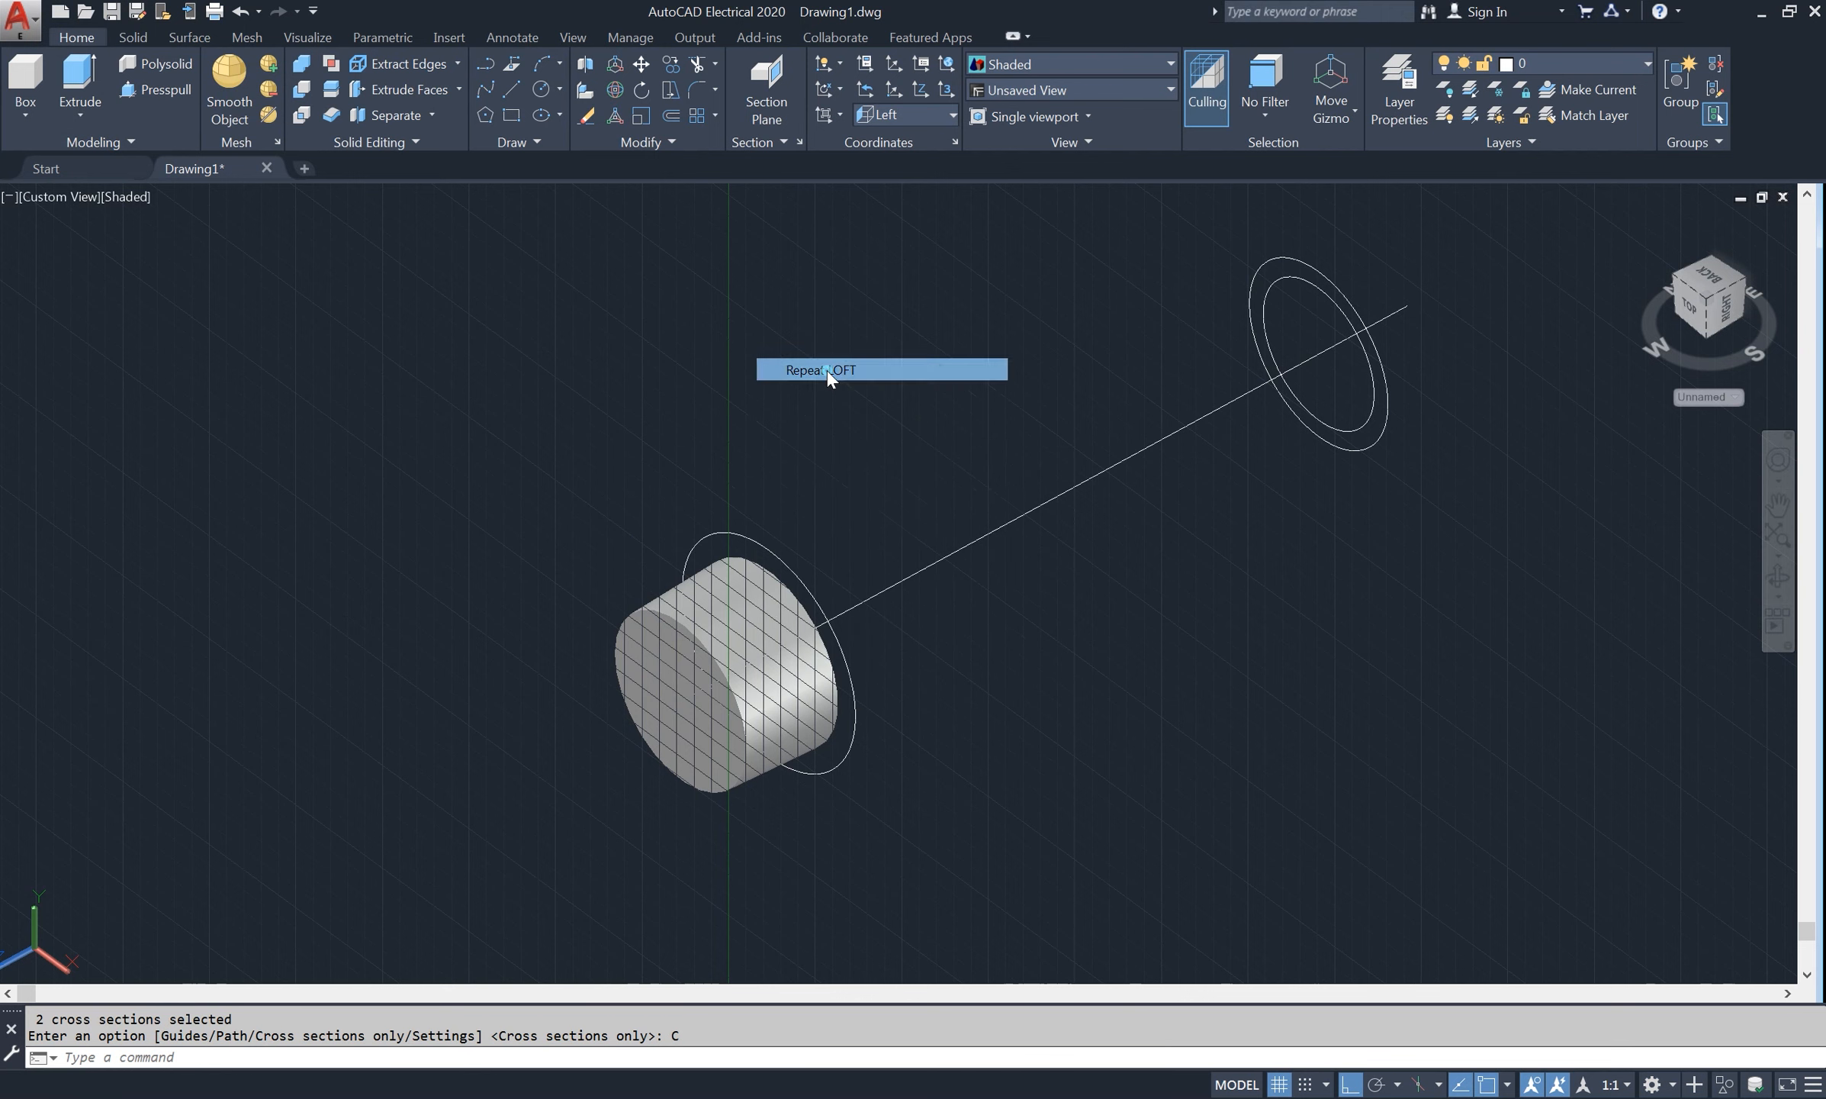
left_click(789, 564)
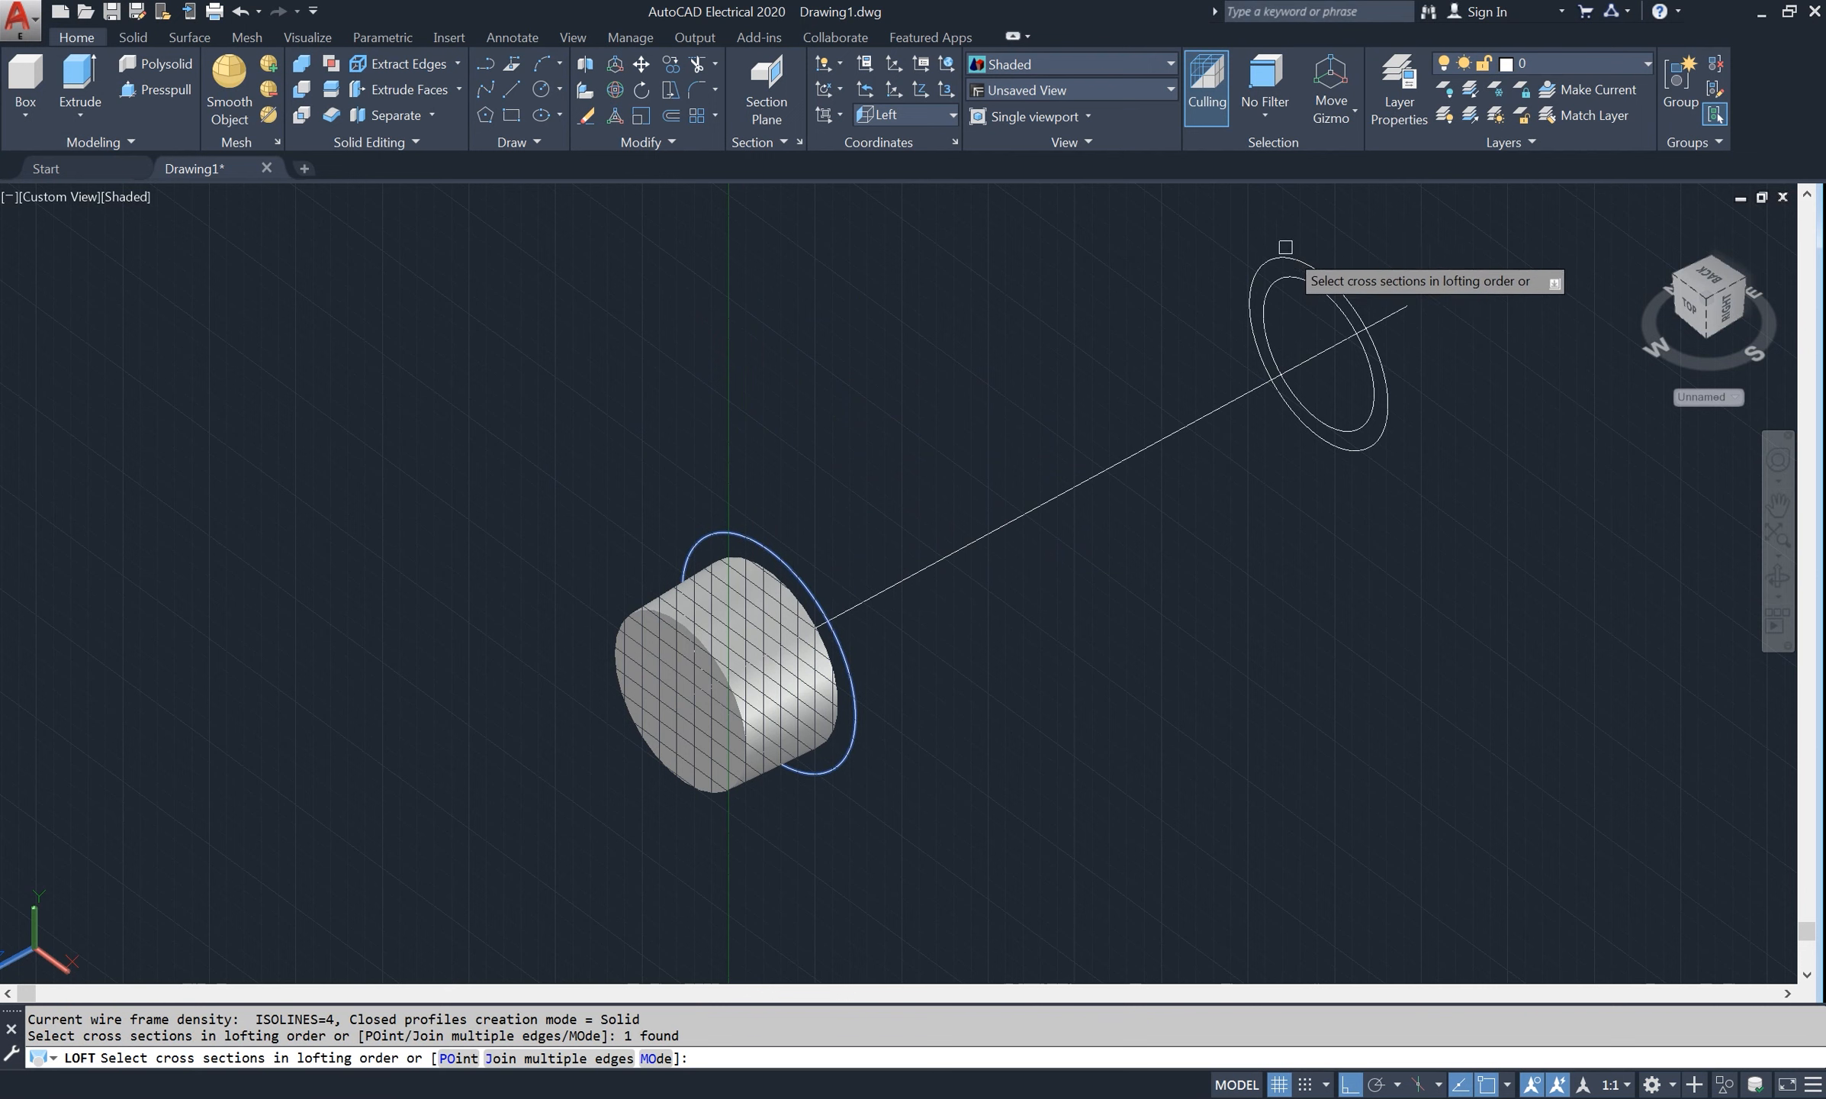
left_click(1298, 264)
right_click(996, 249)
left_click(1019, 260)
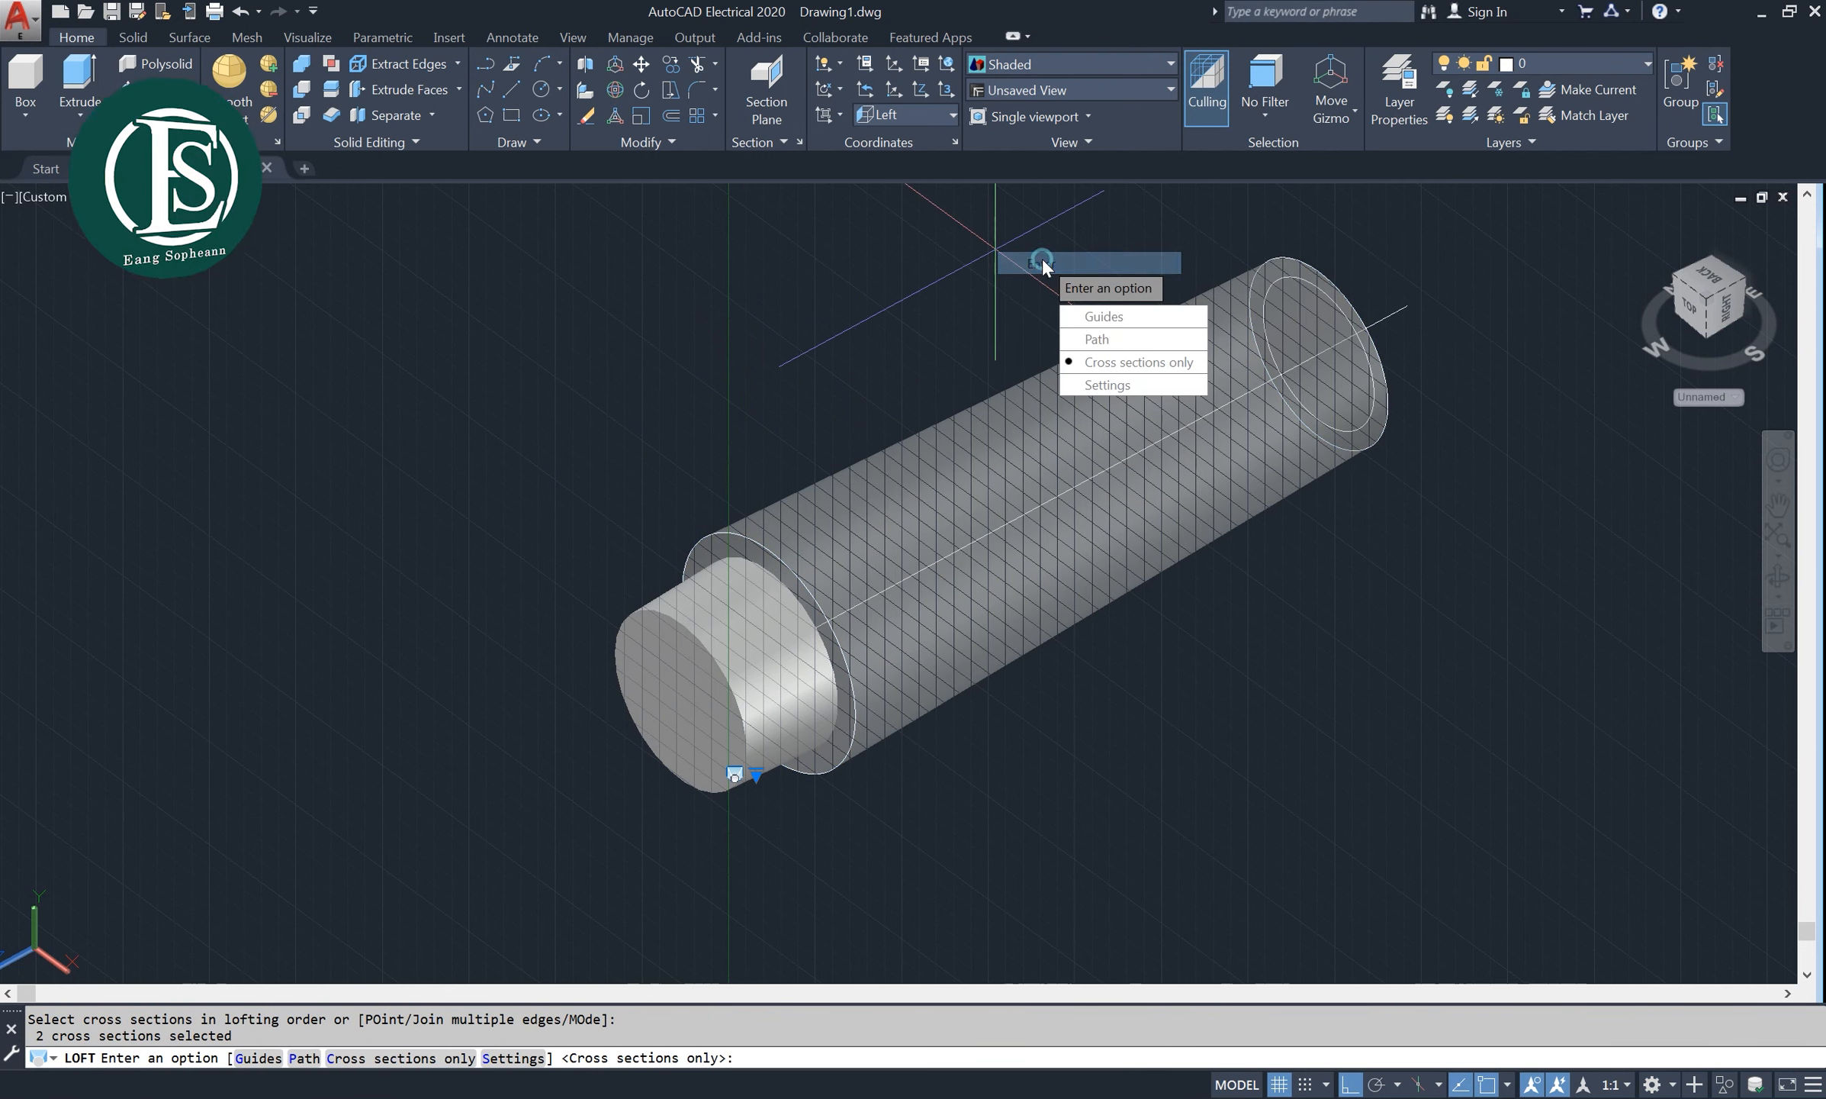
left_click(1099, 366)
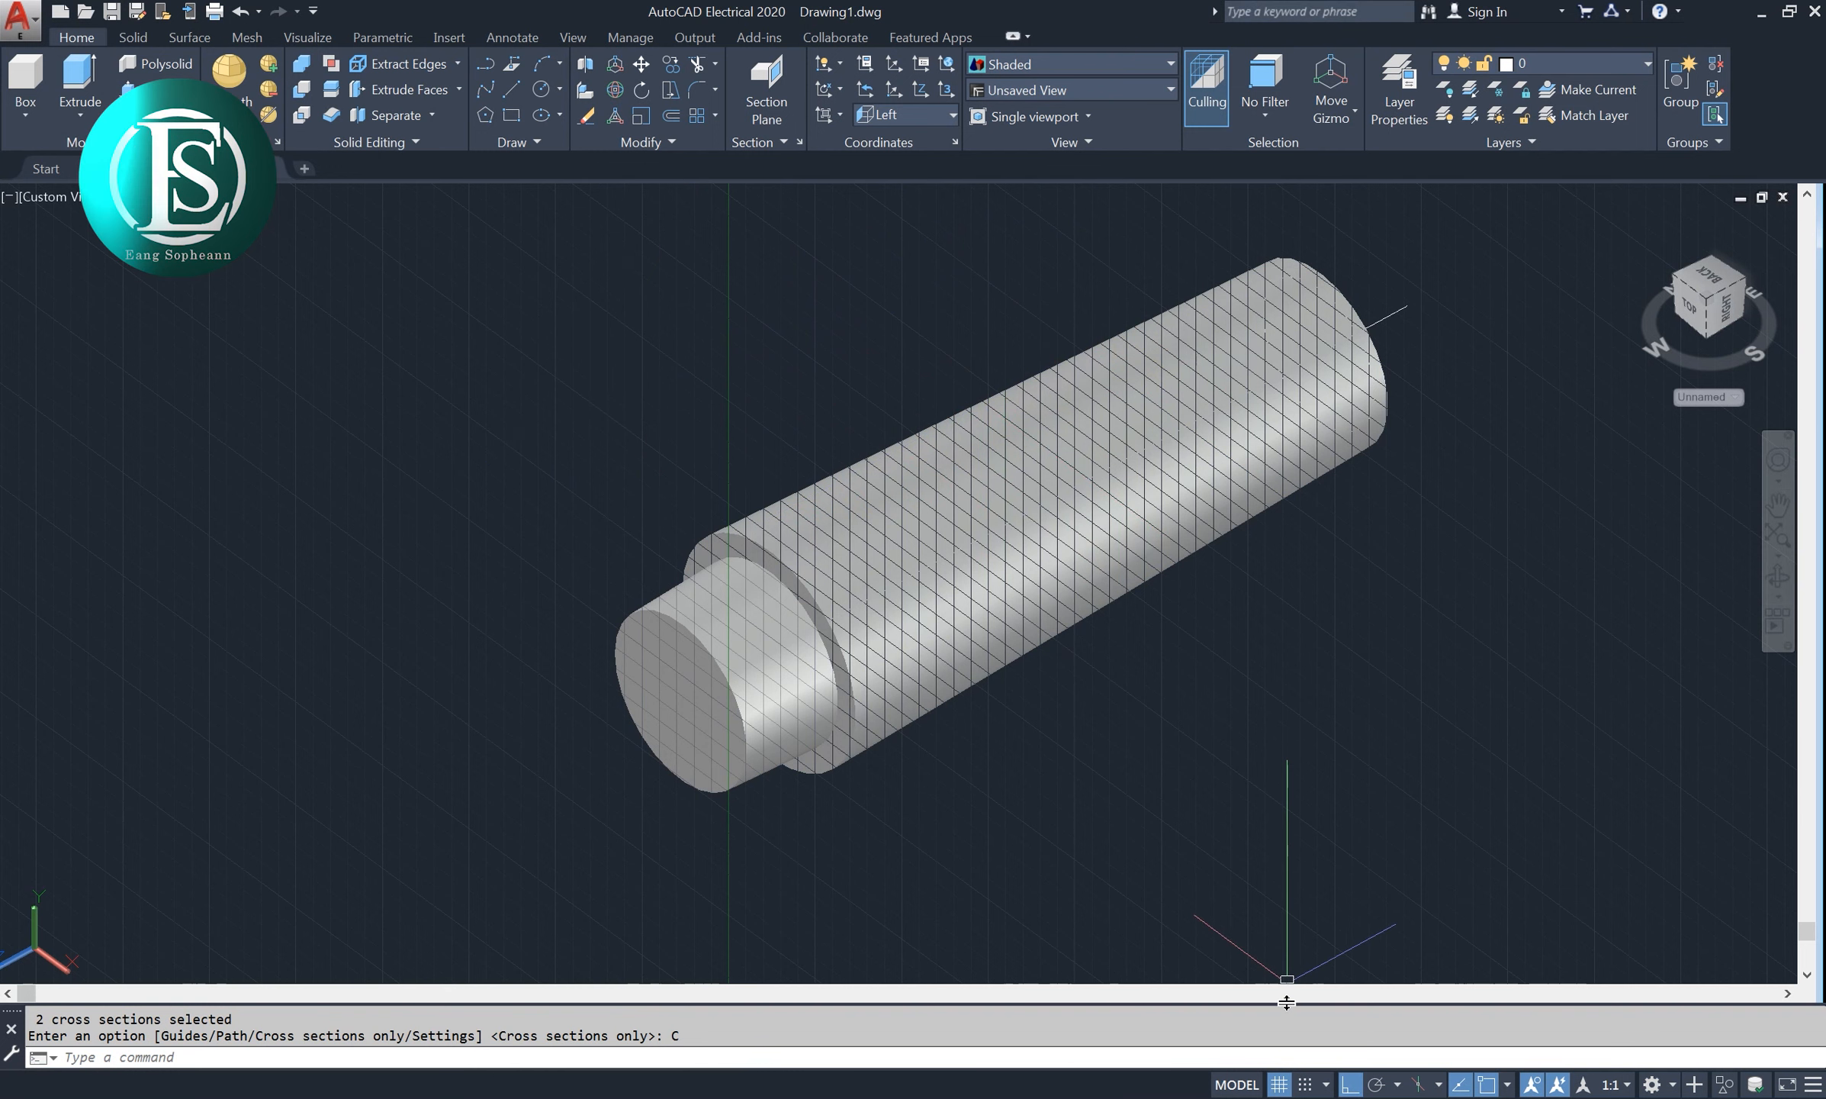
left_click(1280, 1086)
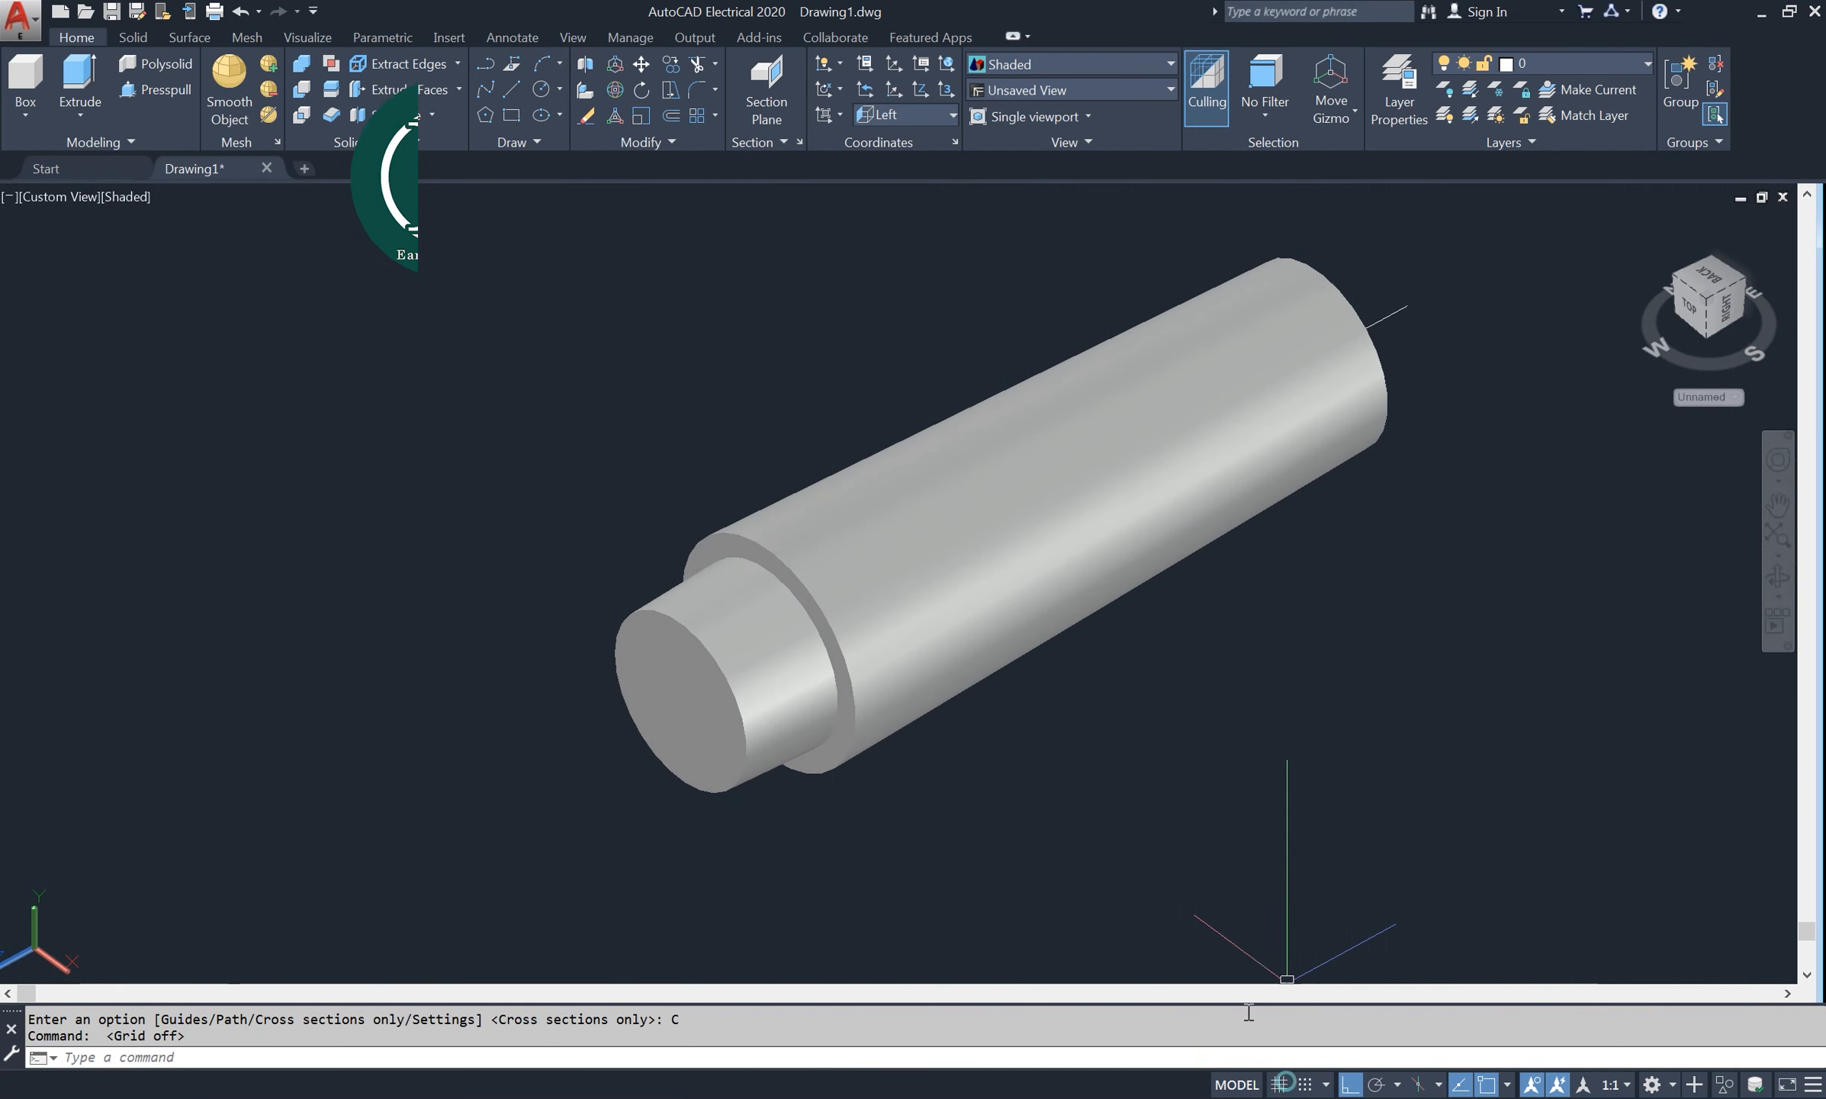
- Extrude the 16-unit circle on the tapered body's far end face outward to the end of the axis polyline
left_click(1778, 577)
left_click_drag(1521, 572, 1331, 489)
middle_click_drag(1331, 489, 1146, 457)
right_click(1190, 336)
left_click(1221, 346)
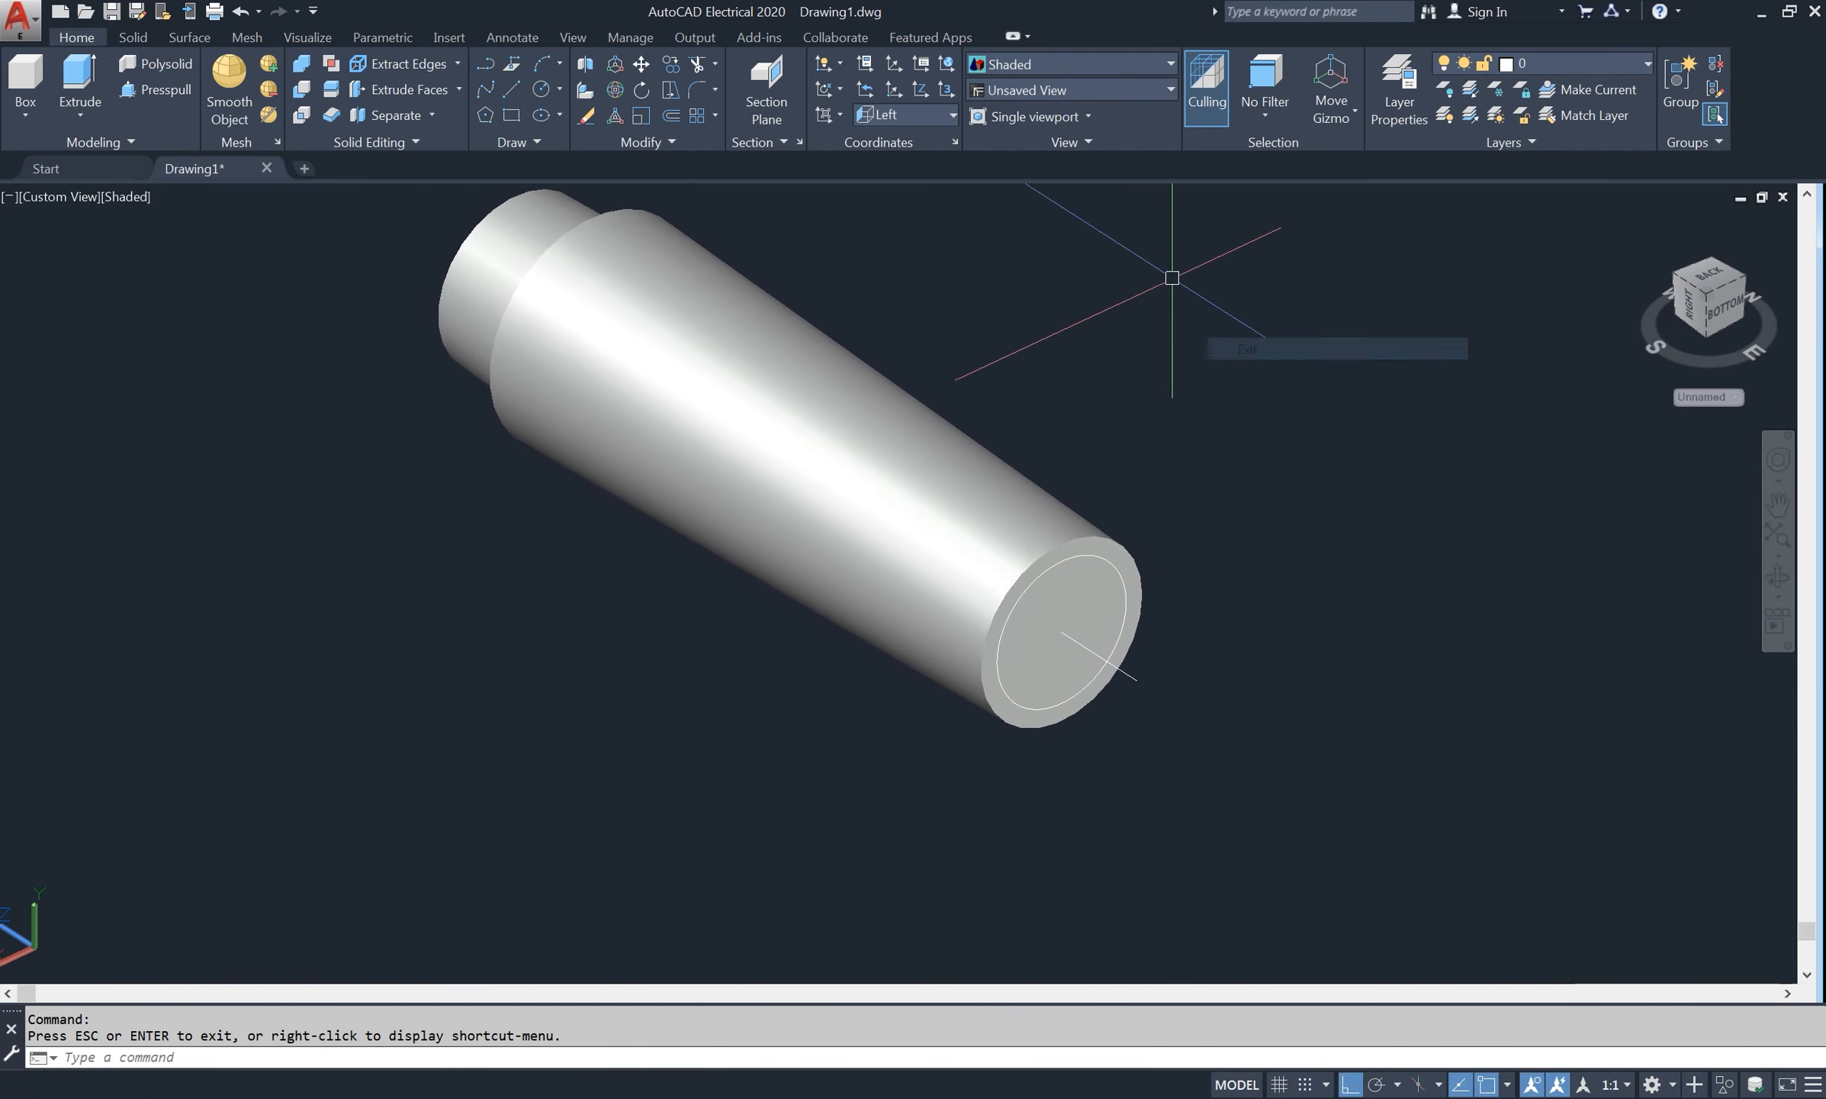
type("ext")
key("Return")
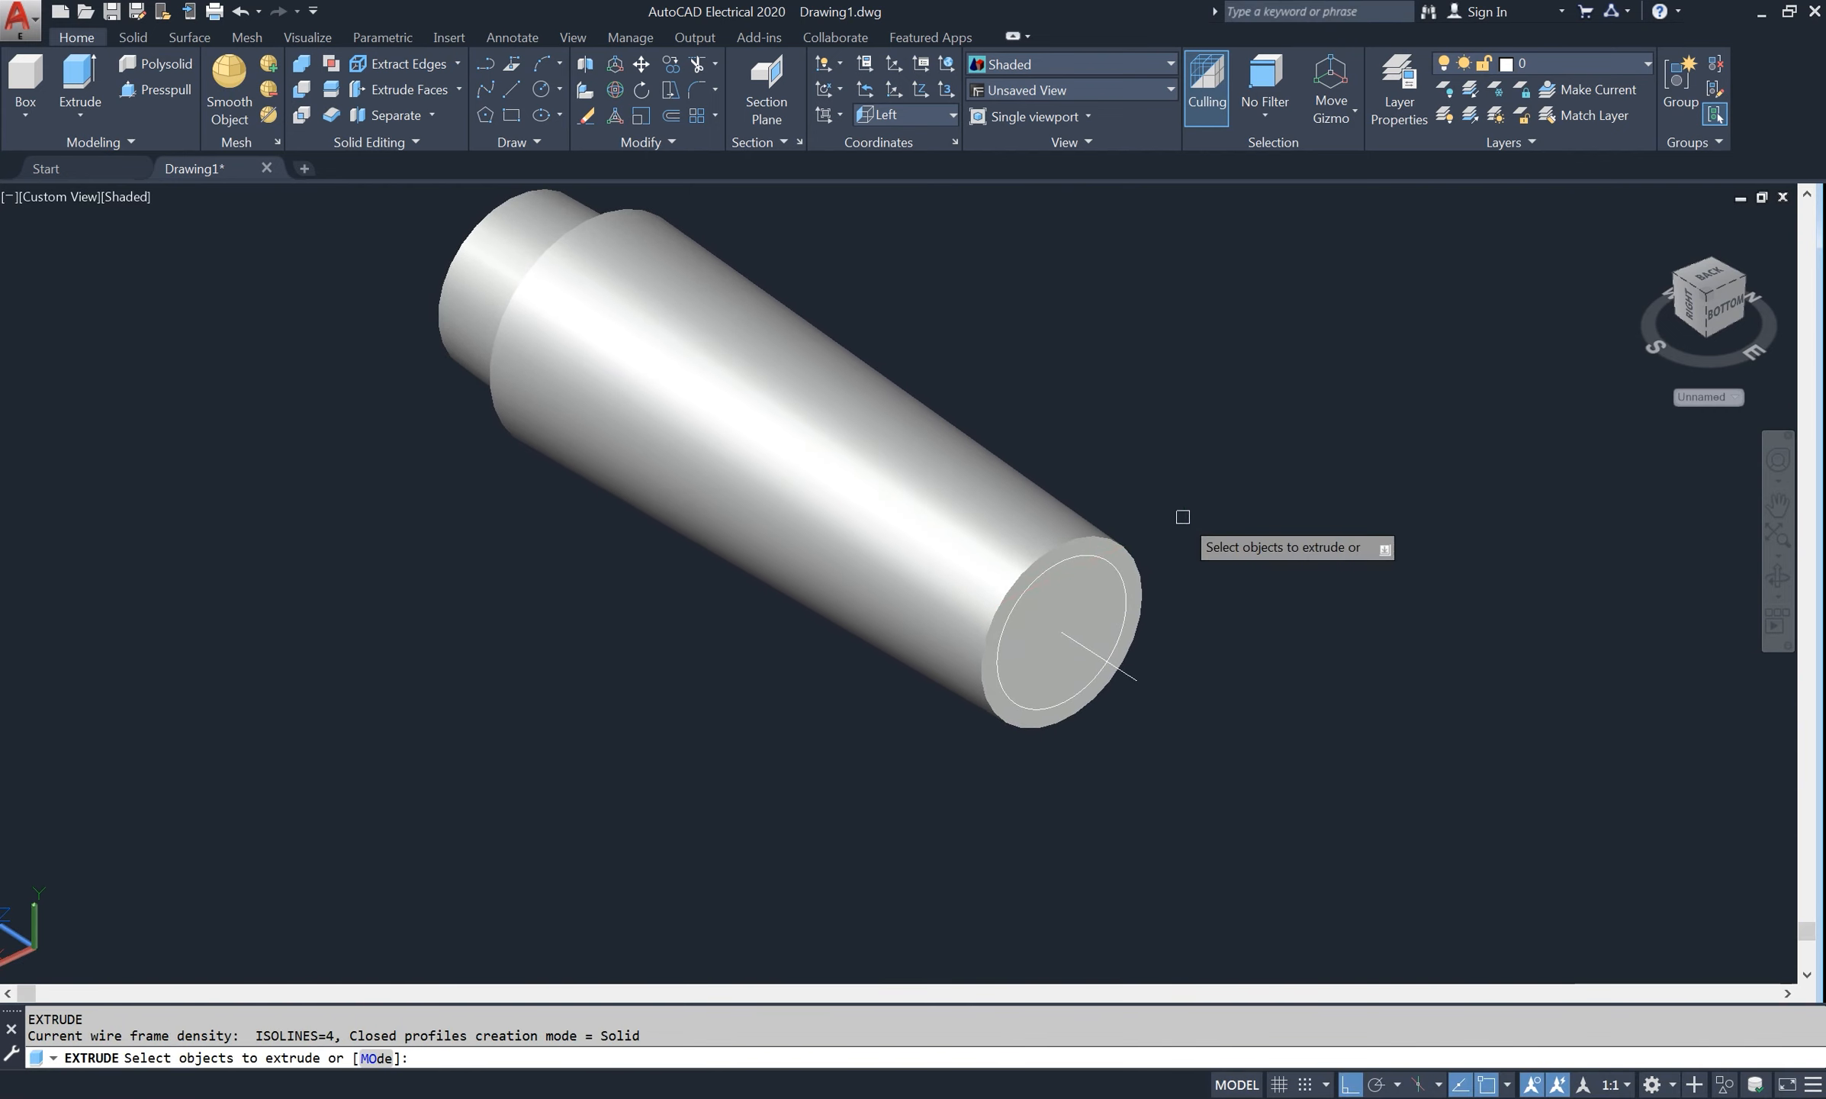
left_click(1188, 515)
left_click(1134, 579)
key("Return")
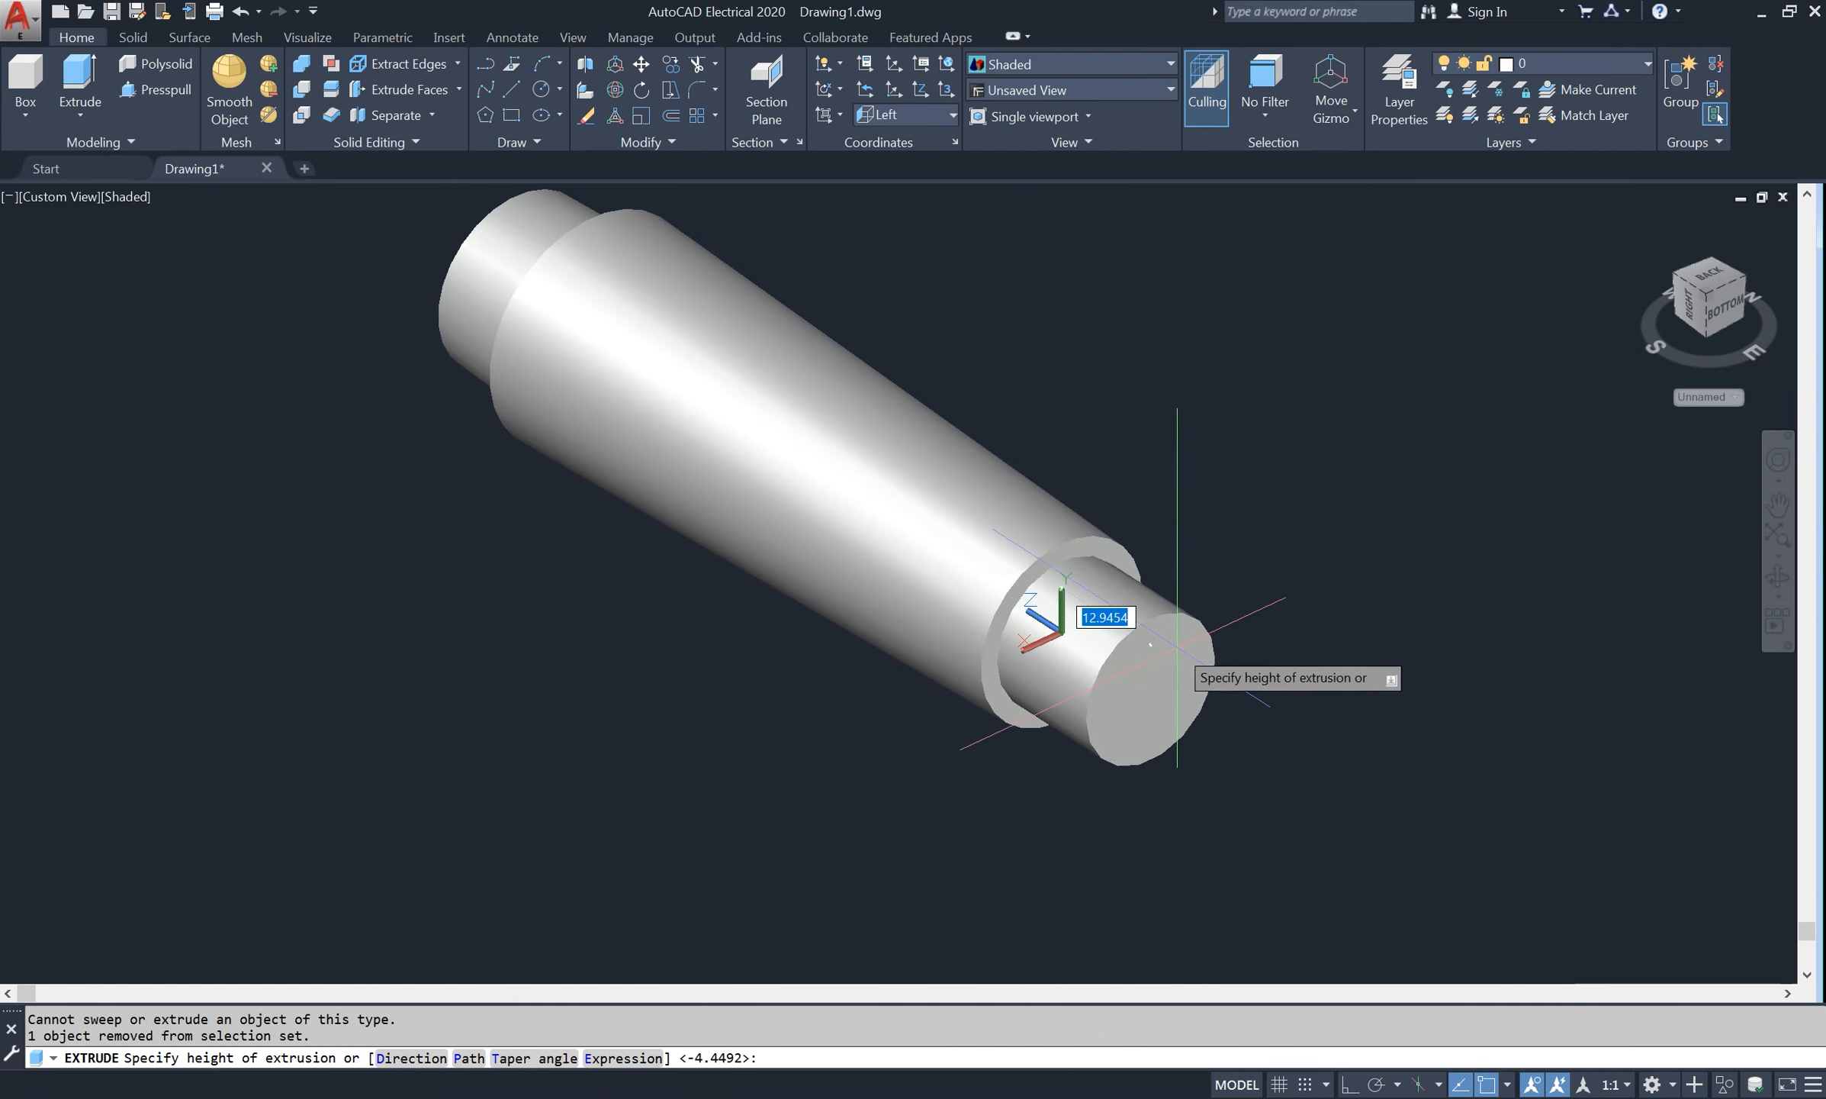
left_click(1137, 680)
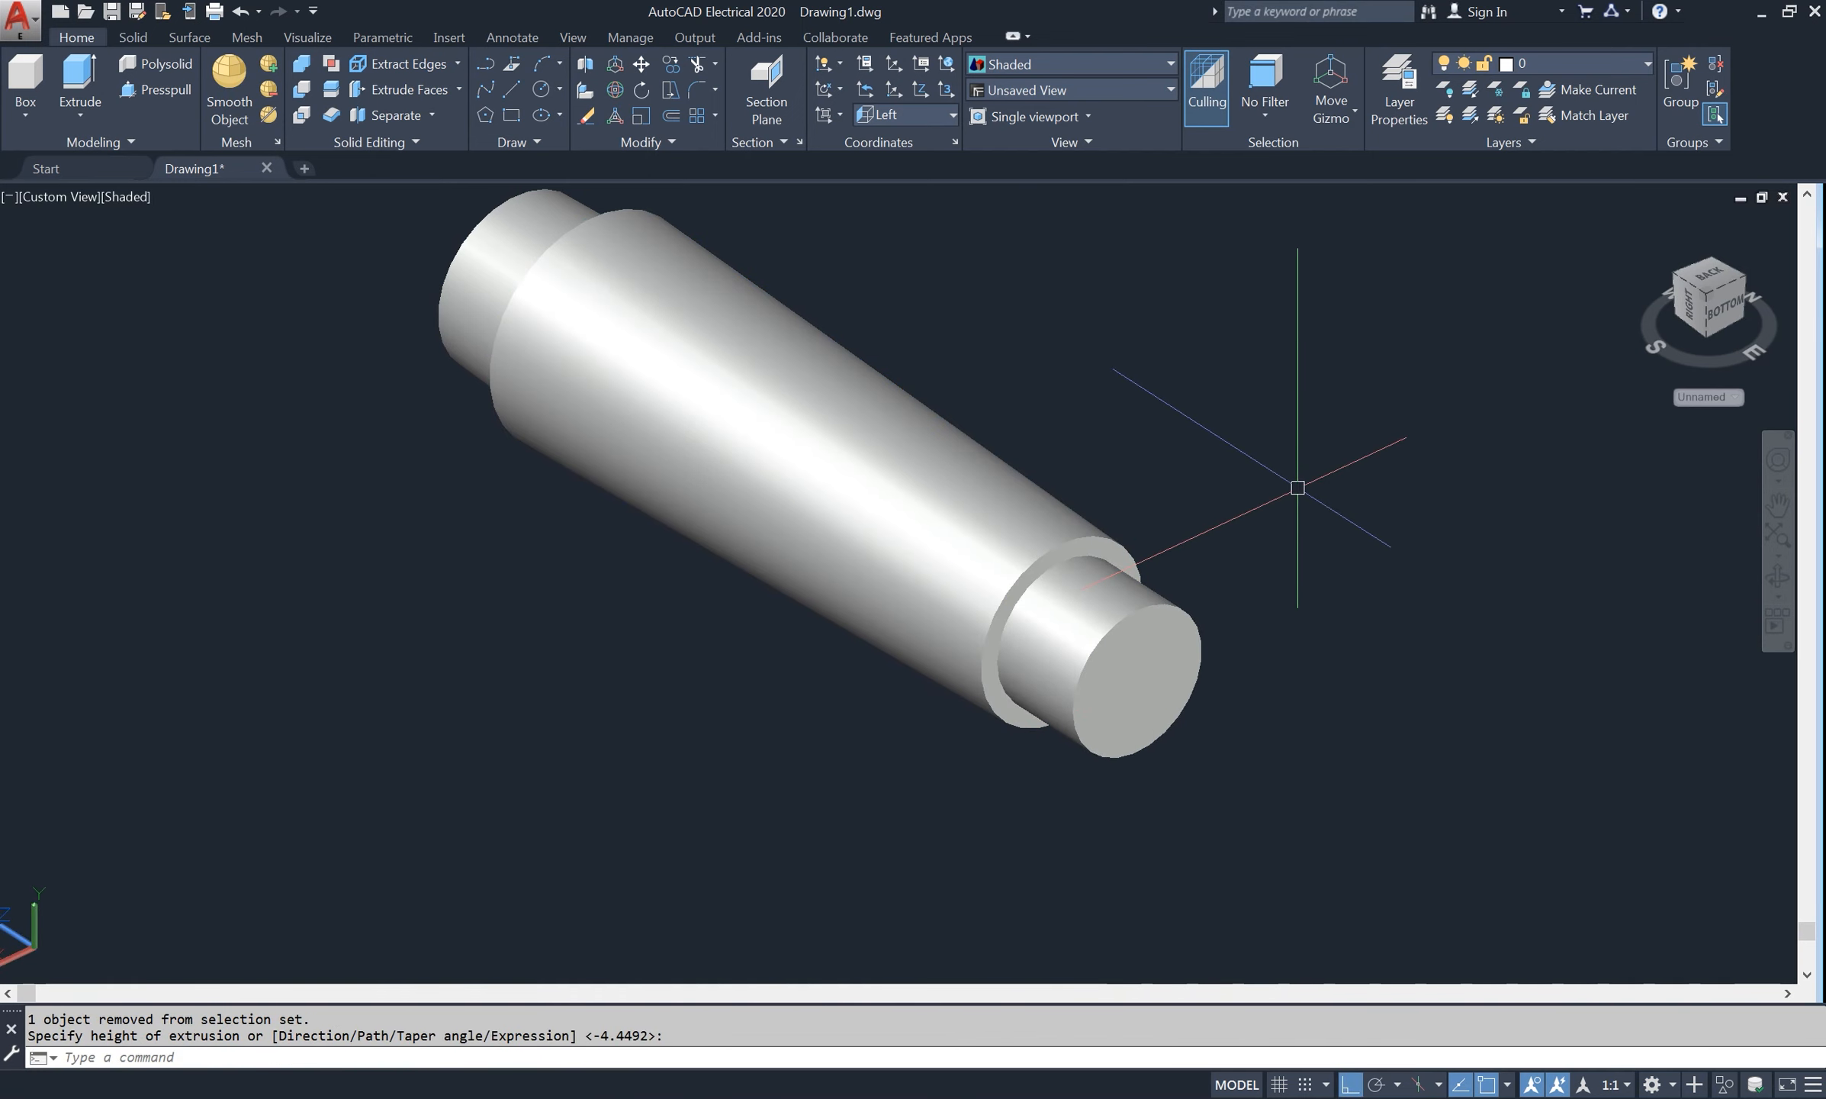
- Fillet the outer edge of the tapered body's smaller end with a radius of 2
left_click(1777, 577)
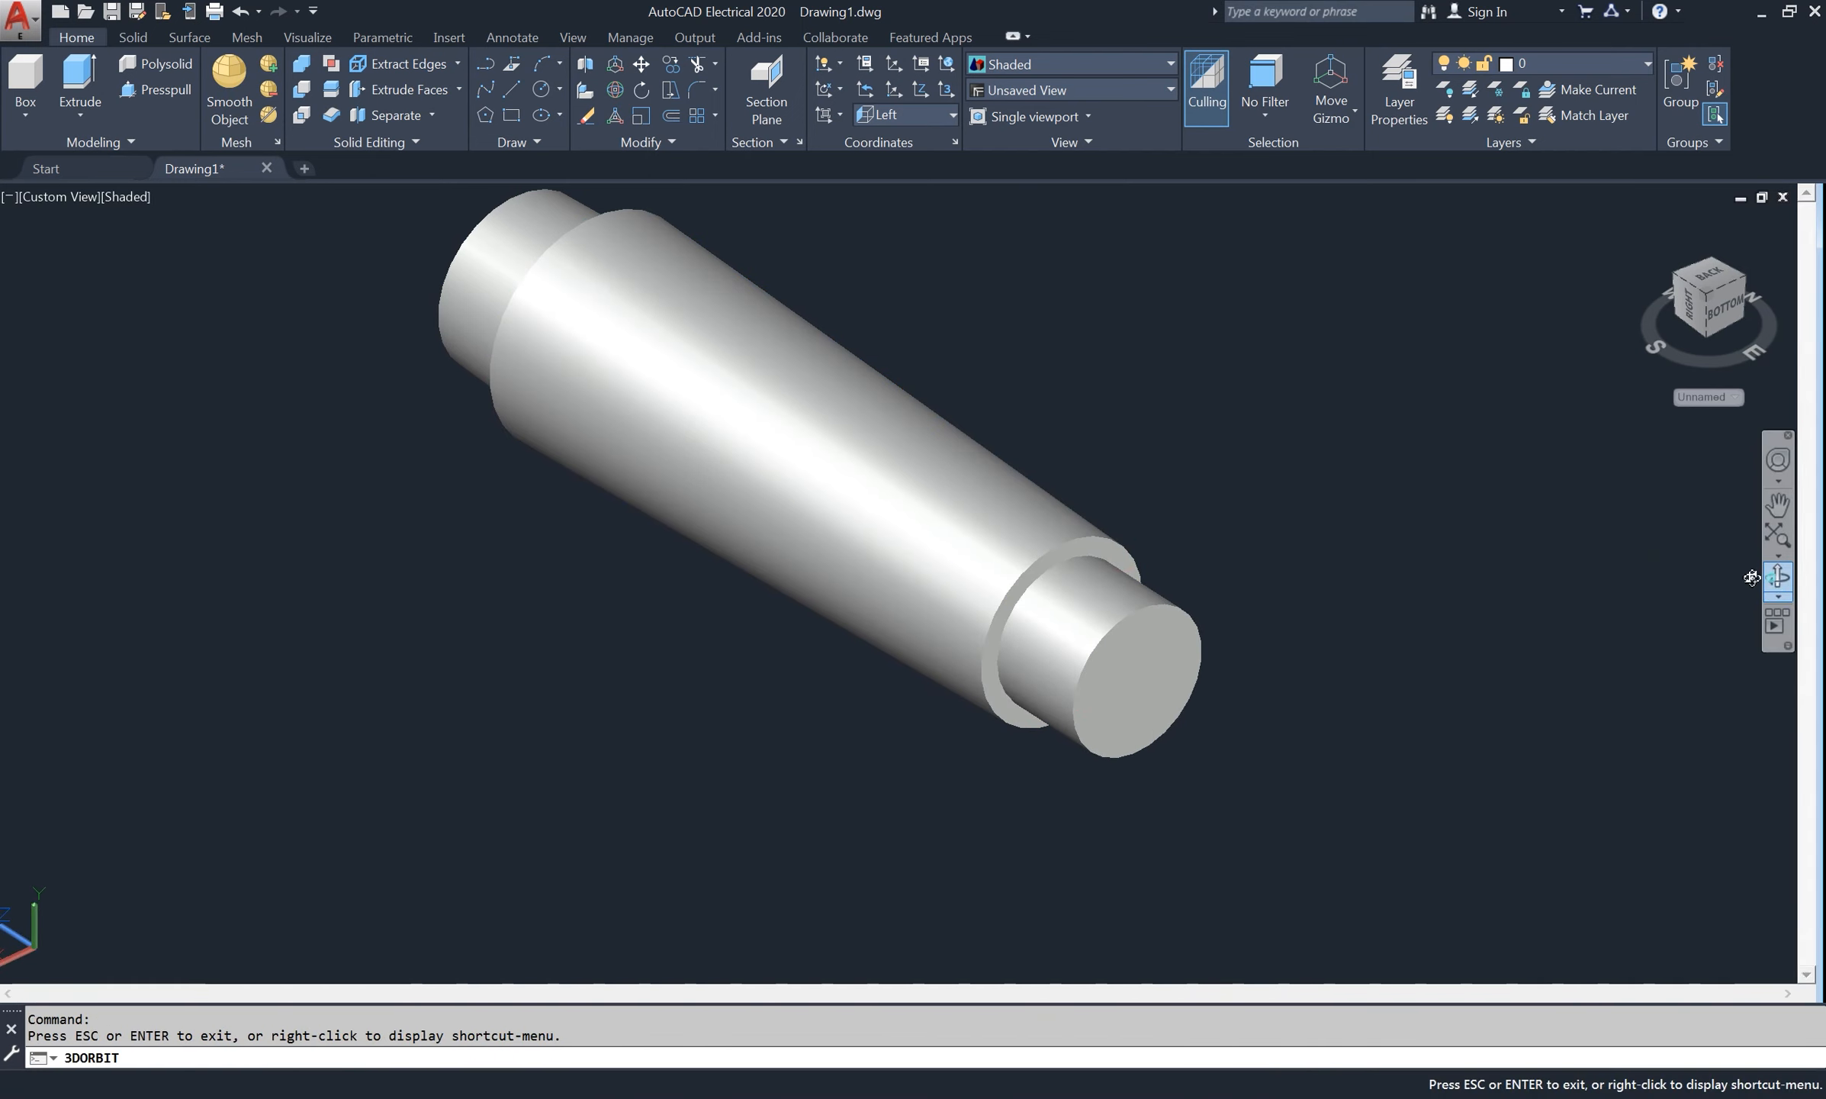
left_click_drag(1678, 595, 1386, 604)
left_click_drag(1196, 550, 1166, 368)
right_click(1166, 368)
left_click(1198, 374)
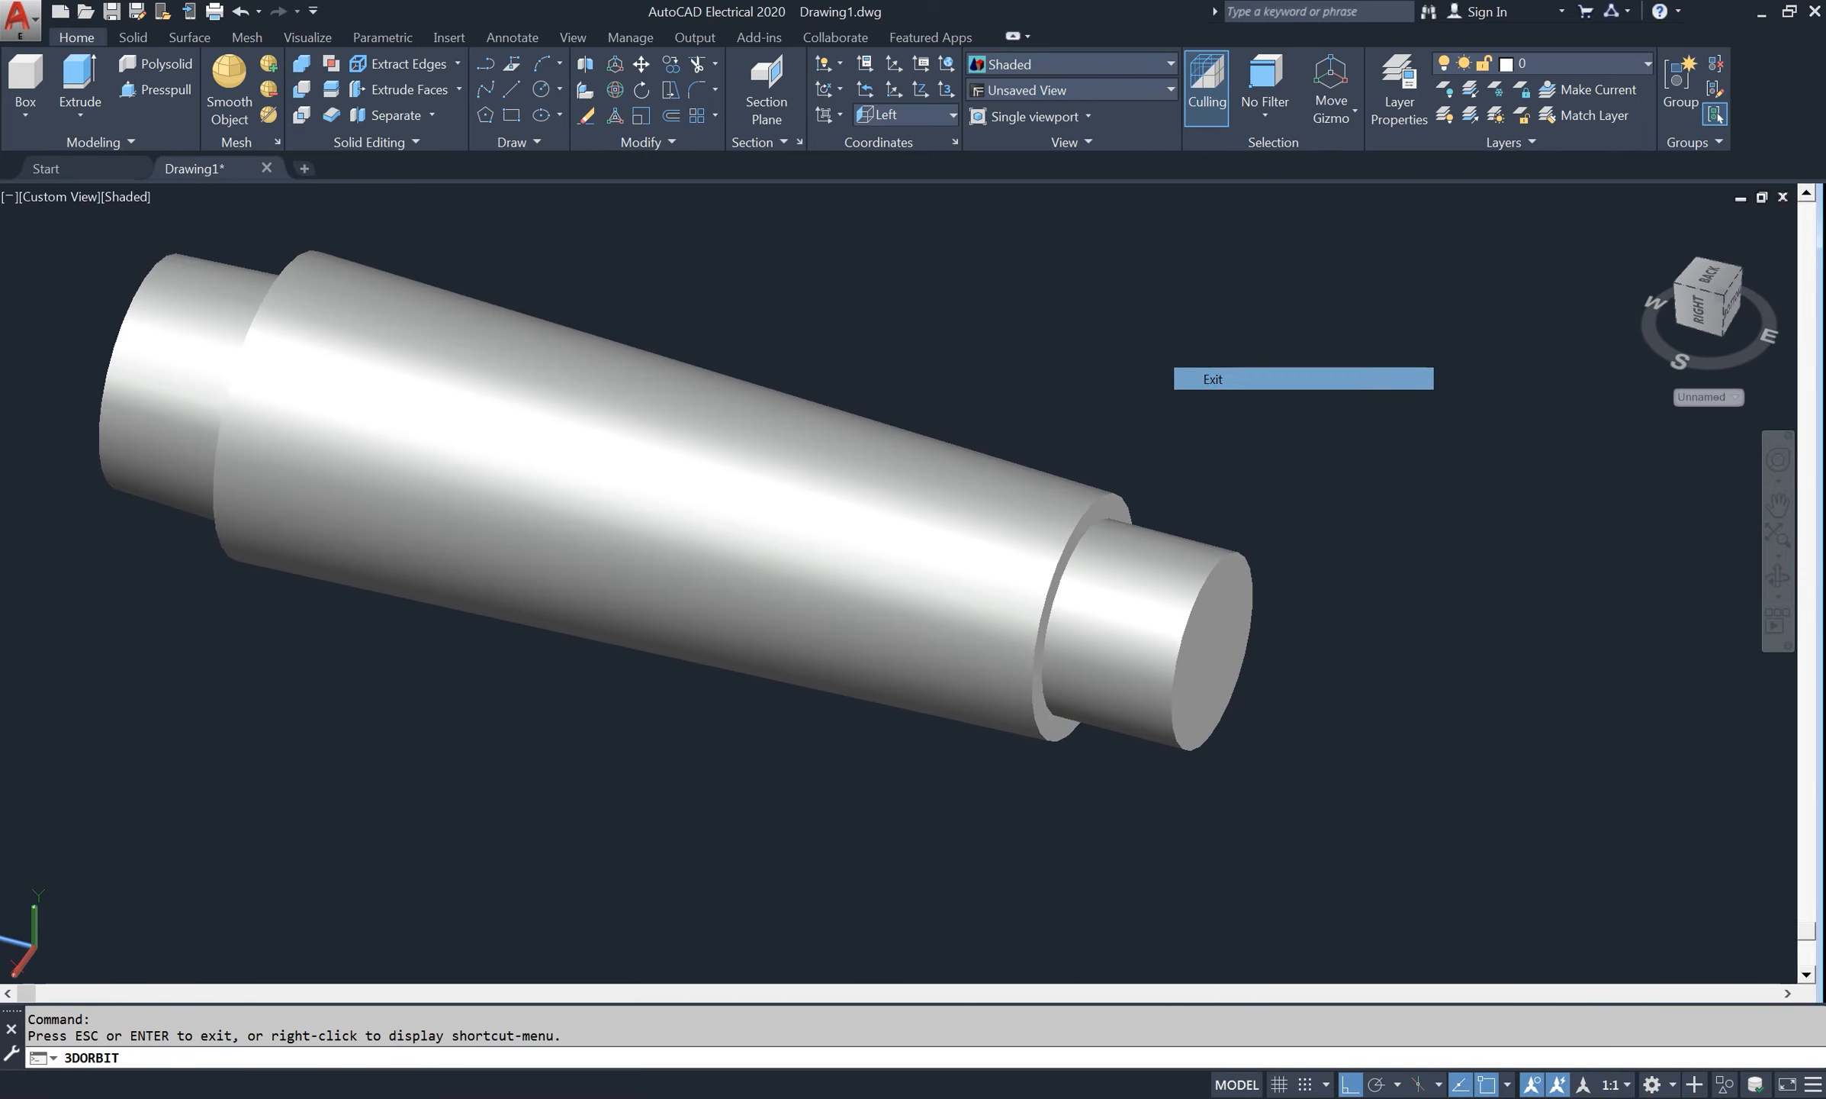
type("f")
key("Return")
type("r")
key("Return")
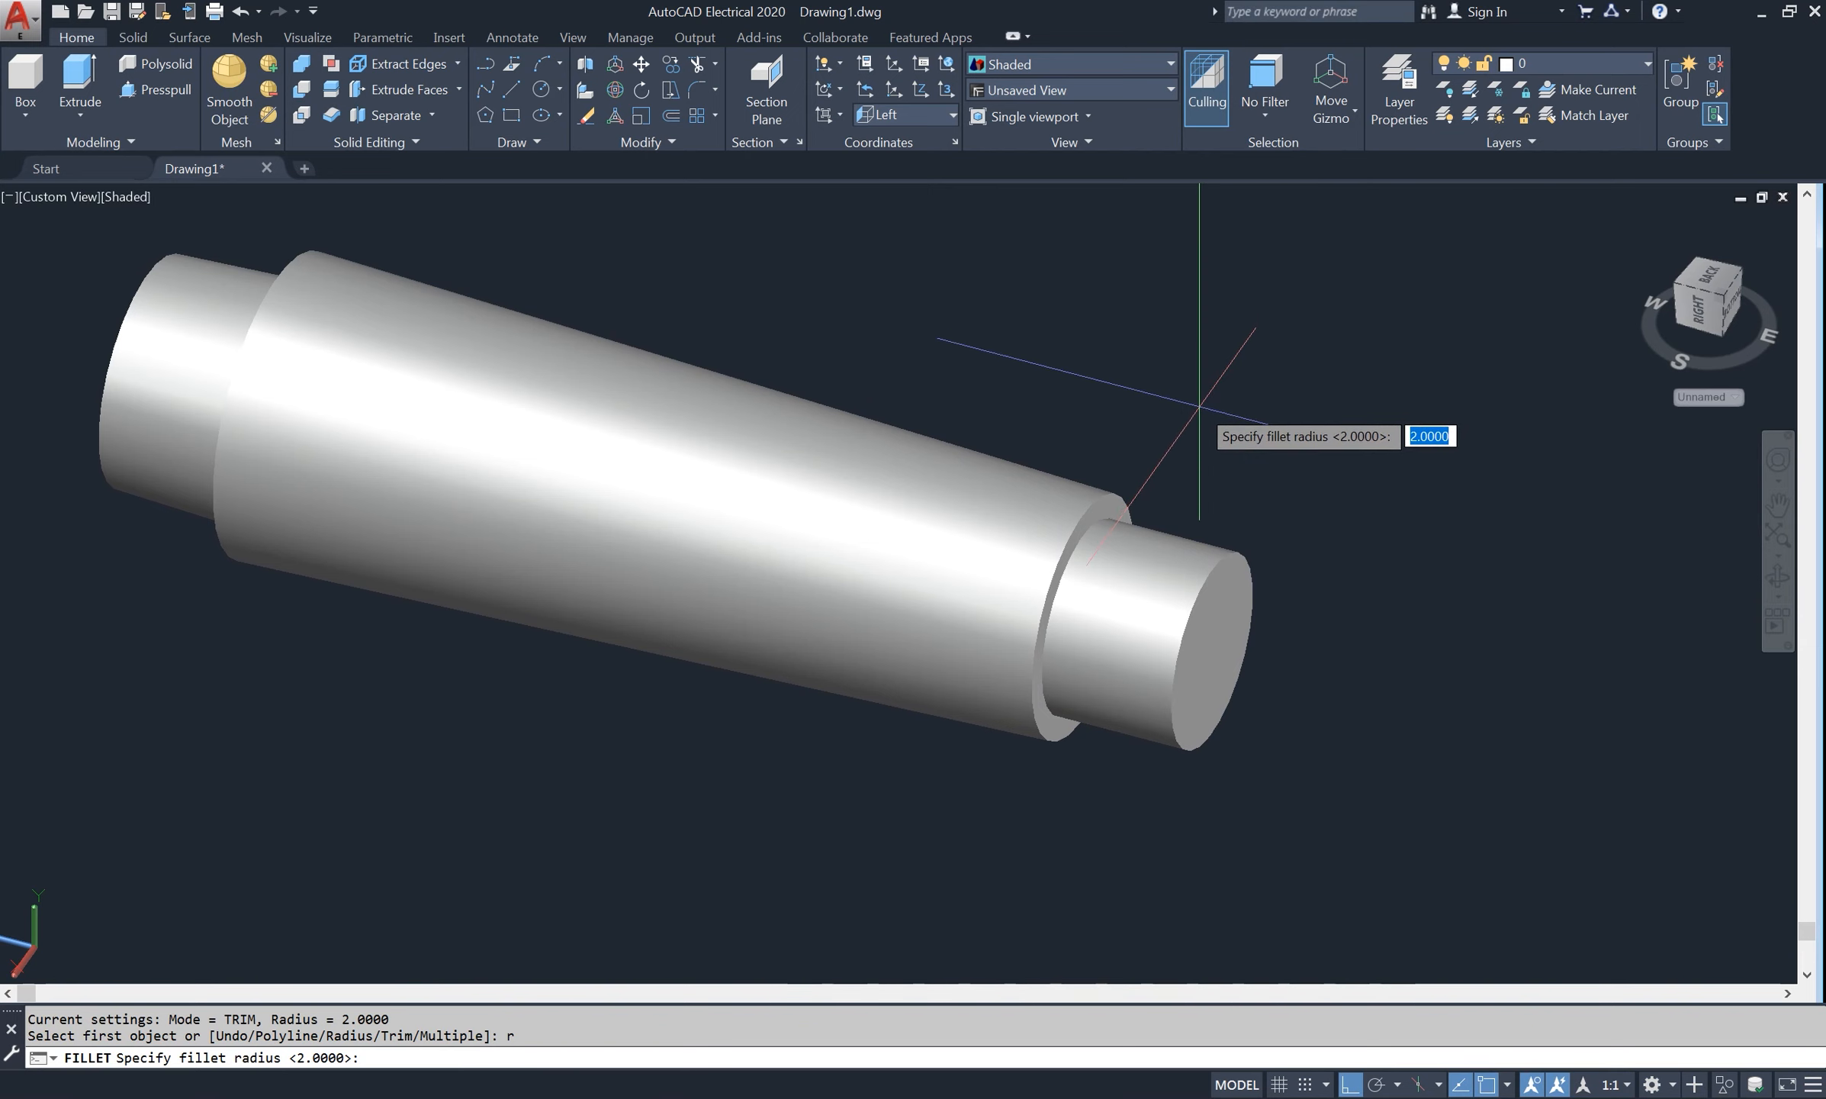
type("2")
key("Return")
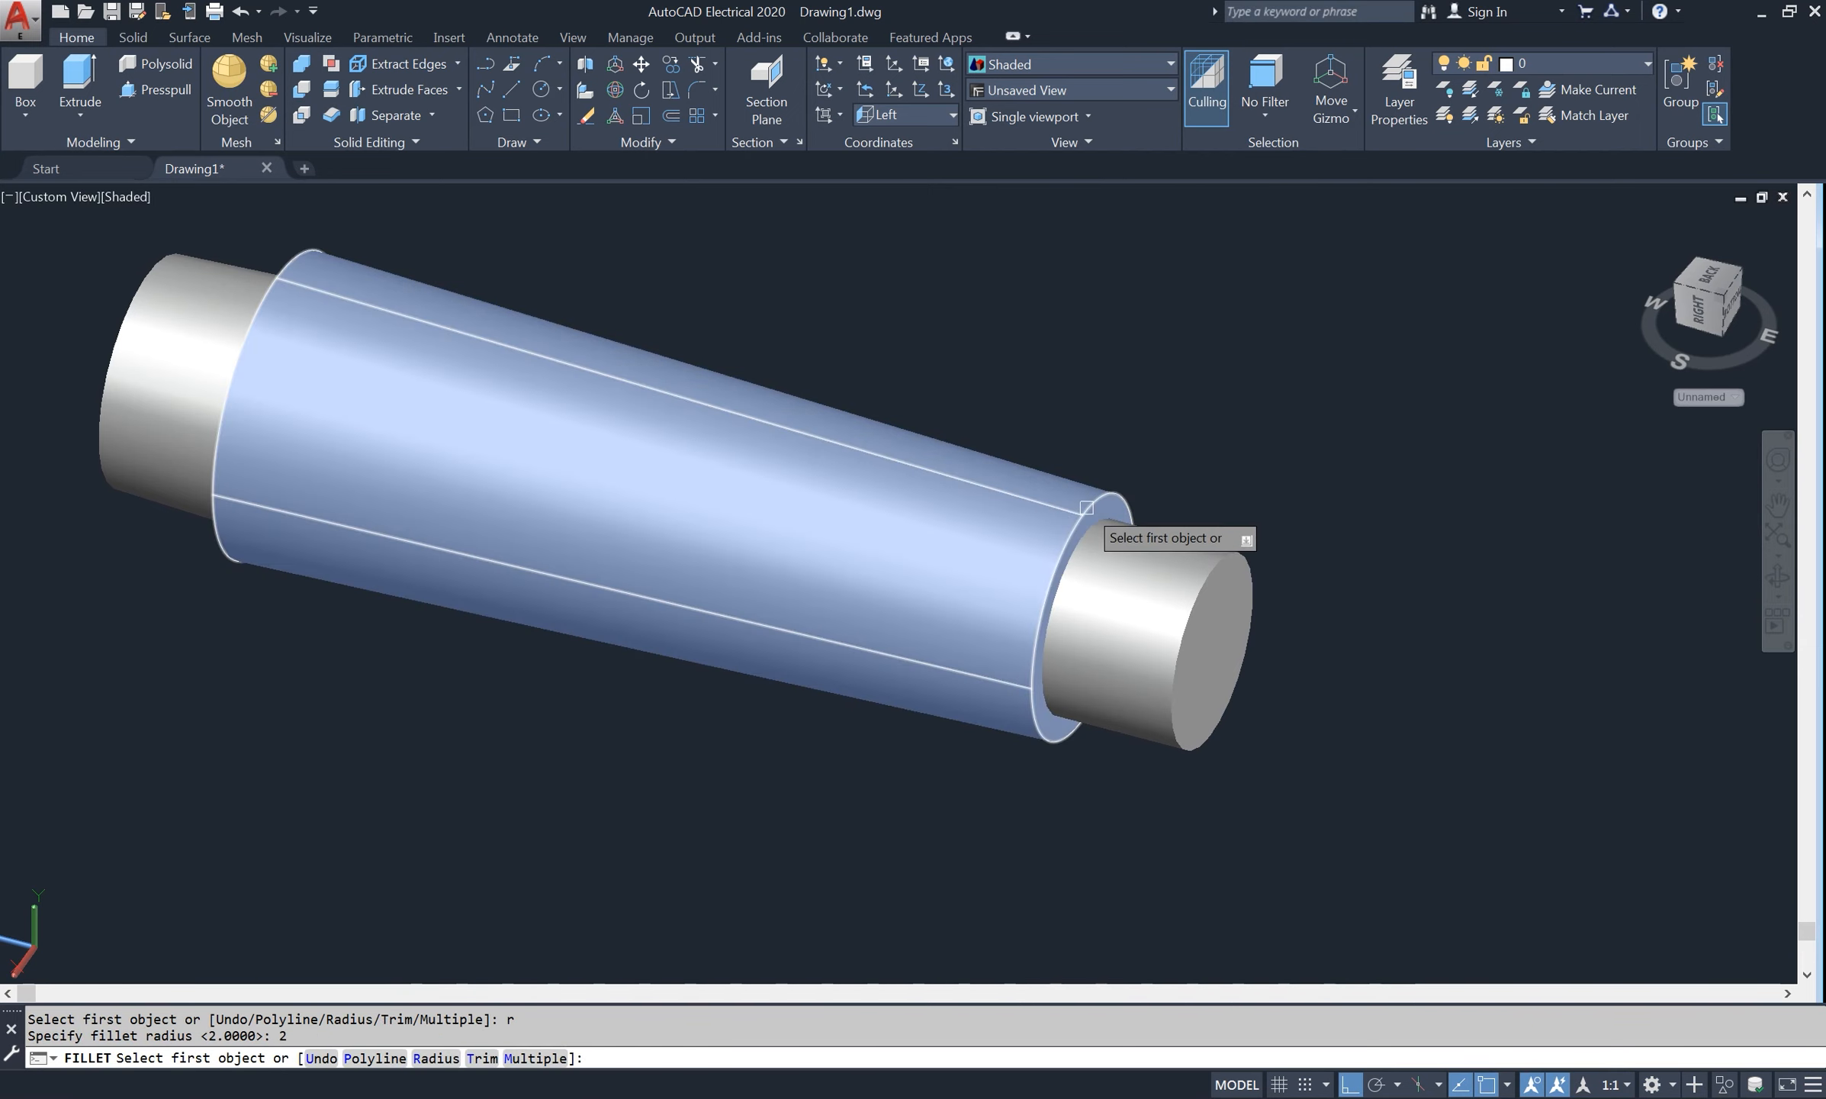
left_click(1108, 496)
key("Return")
scroll(1240, 432, "down", 2)
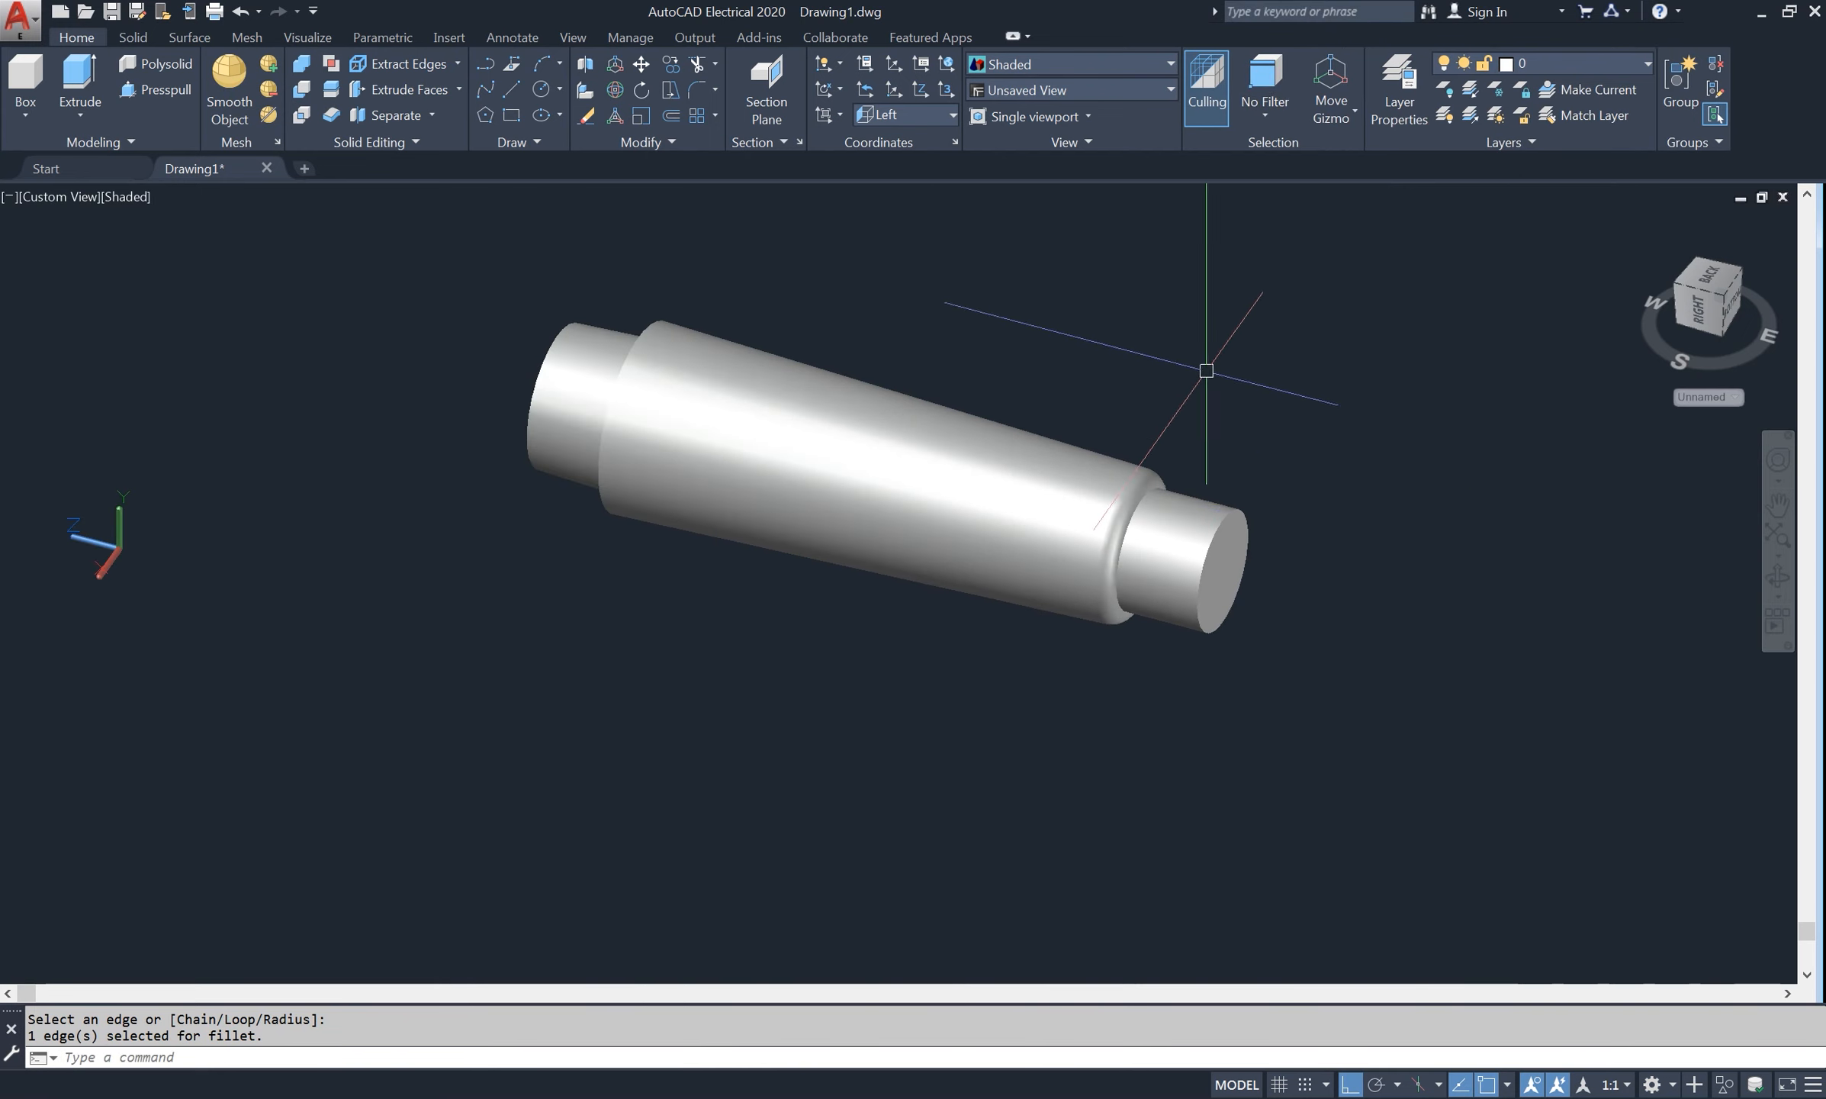
- Turn the model so the 19-unit end faces the viewer and set the visual style to 2D Wireframe
left_click(1778, 580)
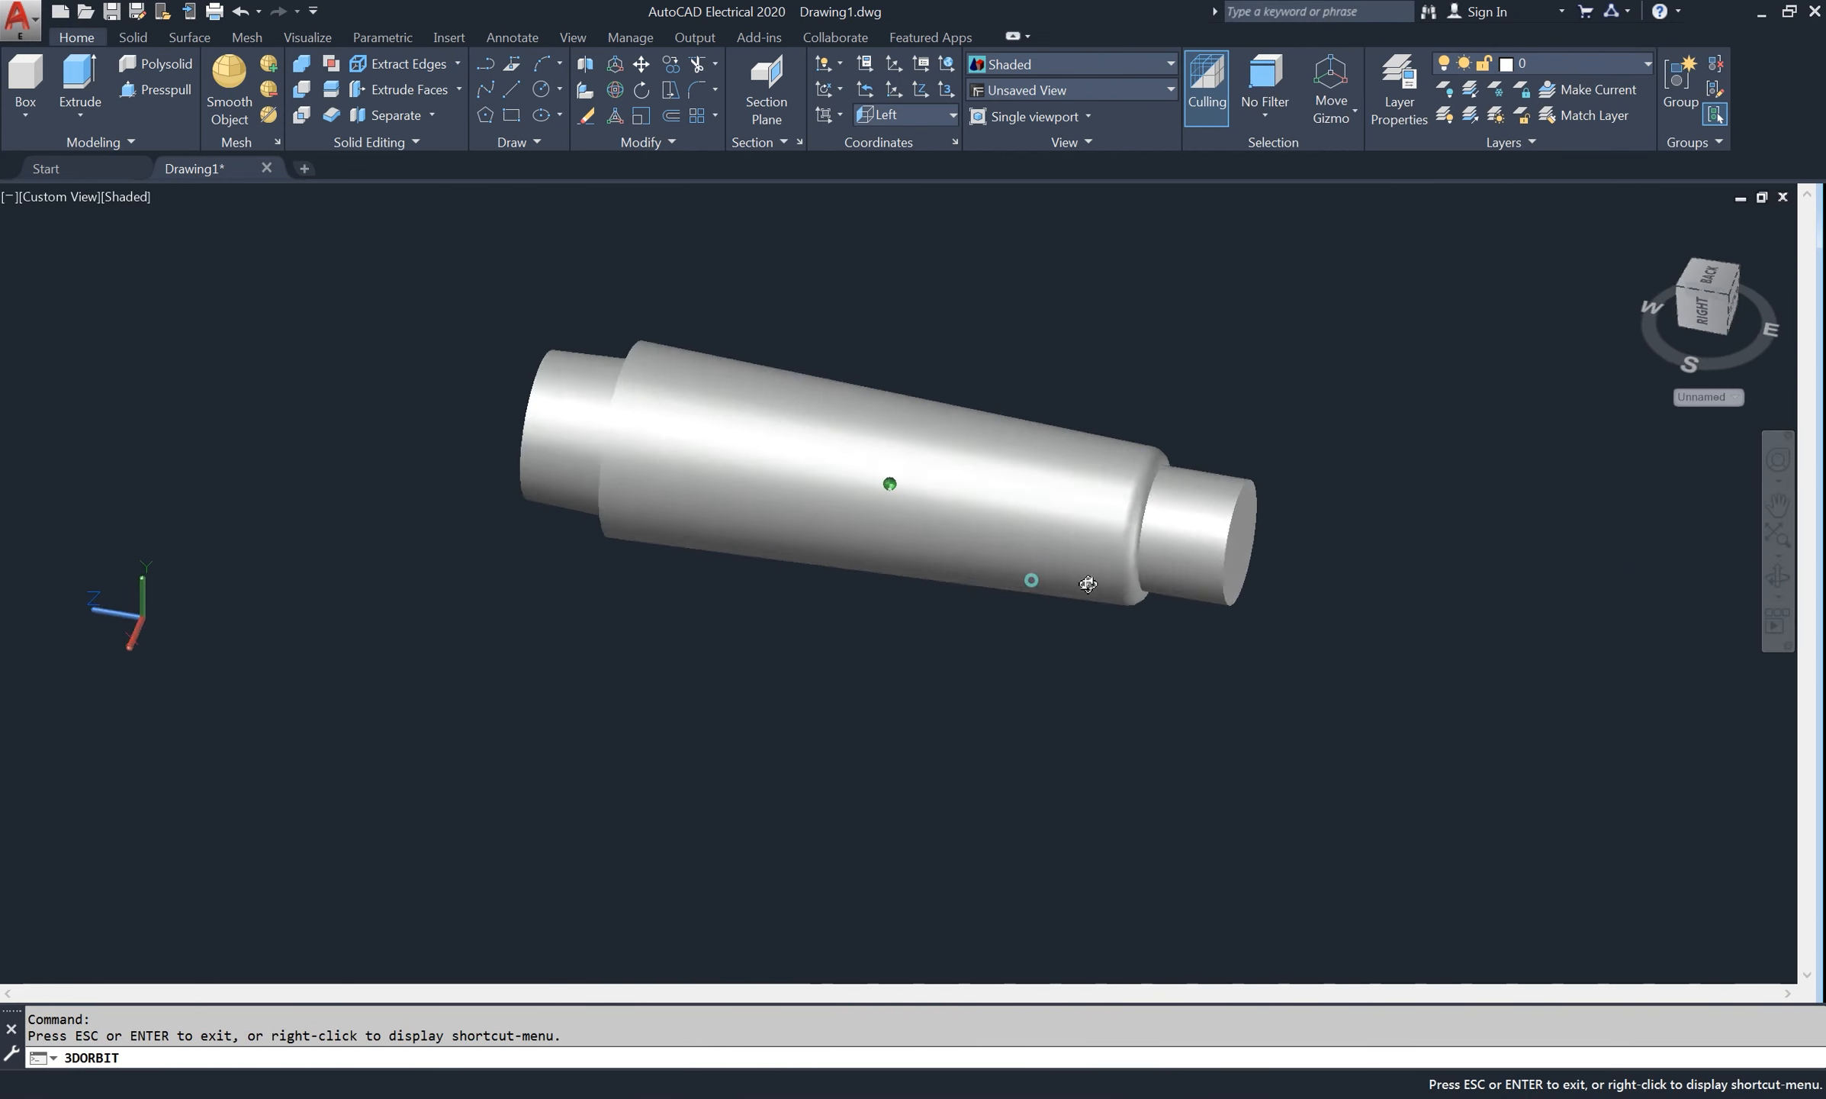
left_click_drag(1084, 579, 1264, 572)
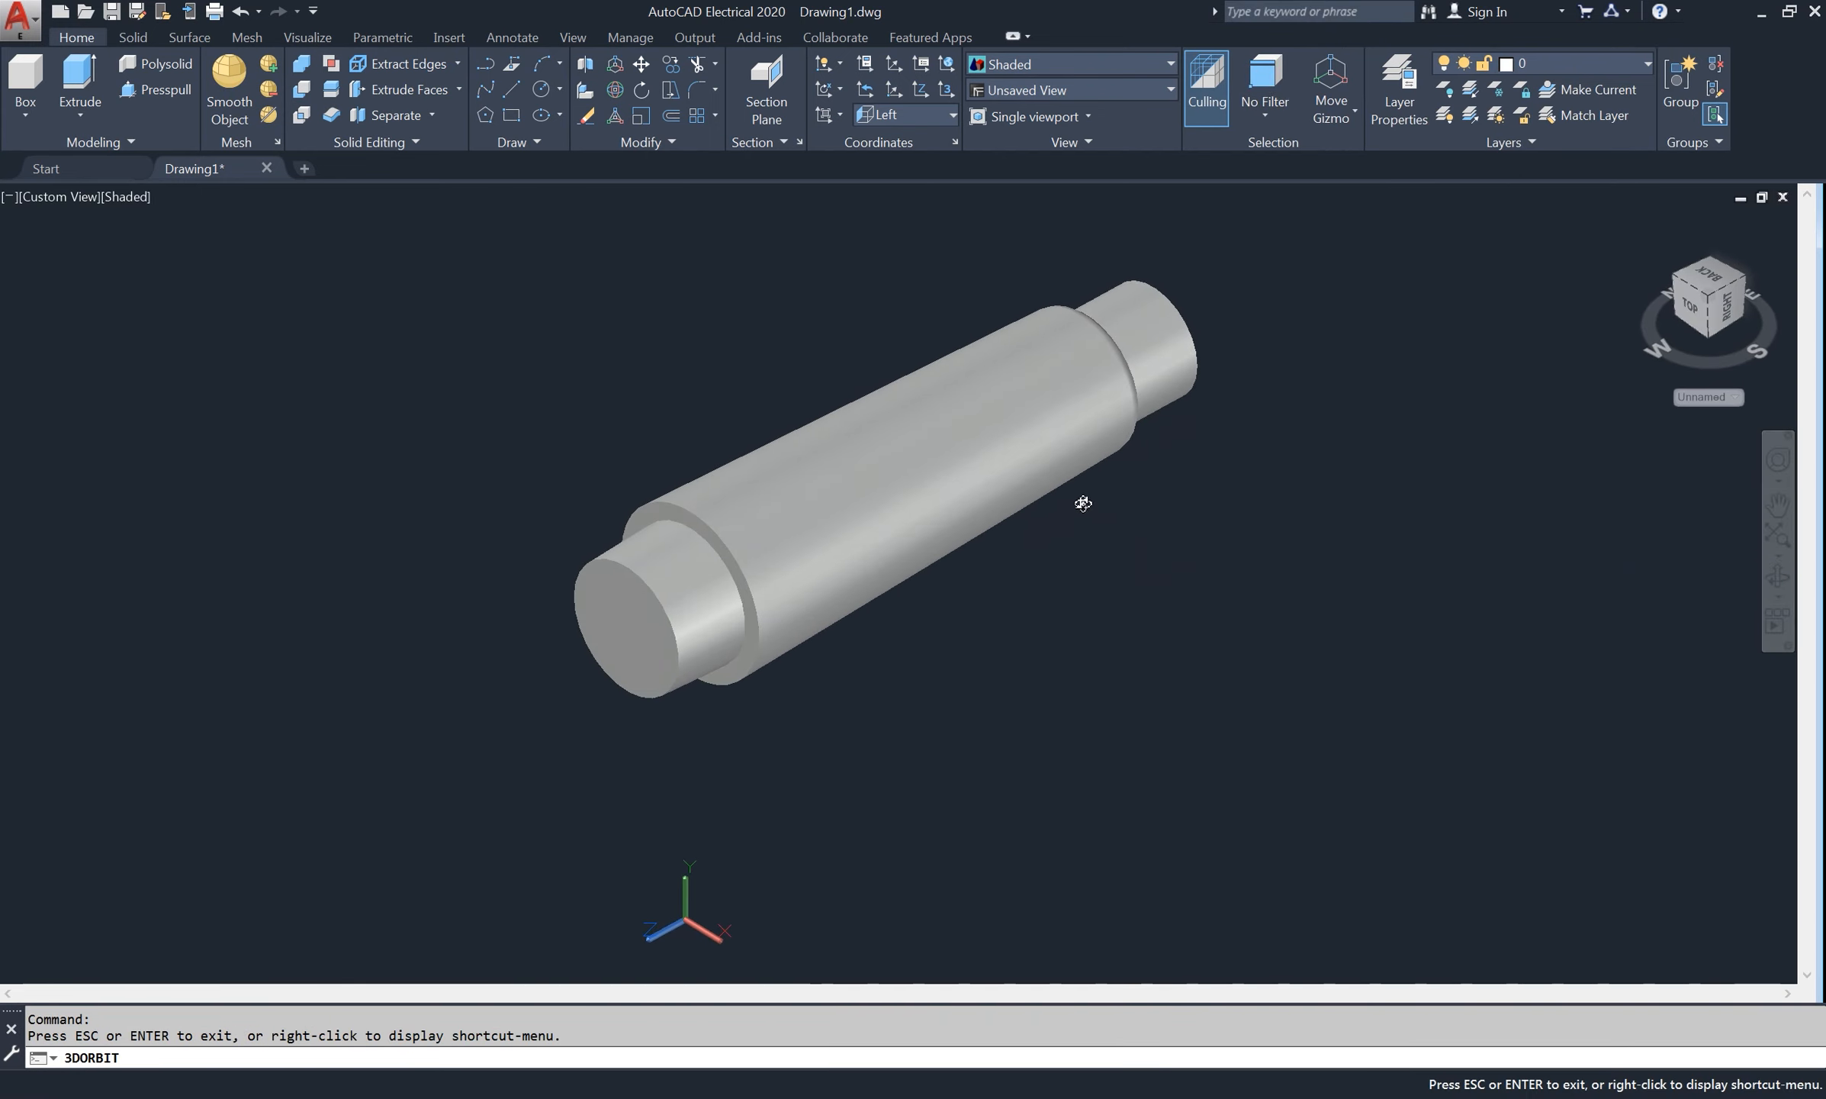
scroll(1068, 496, "up", 2)
middle_click_drag(984, 468, 1097, 498)
right_click(584, 412)
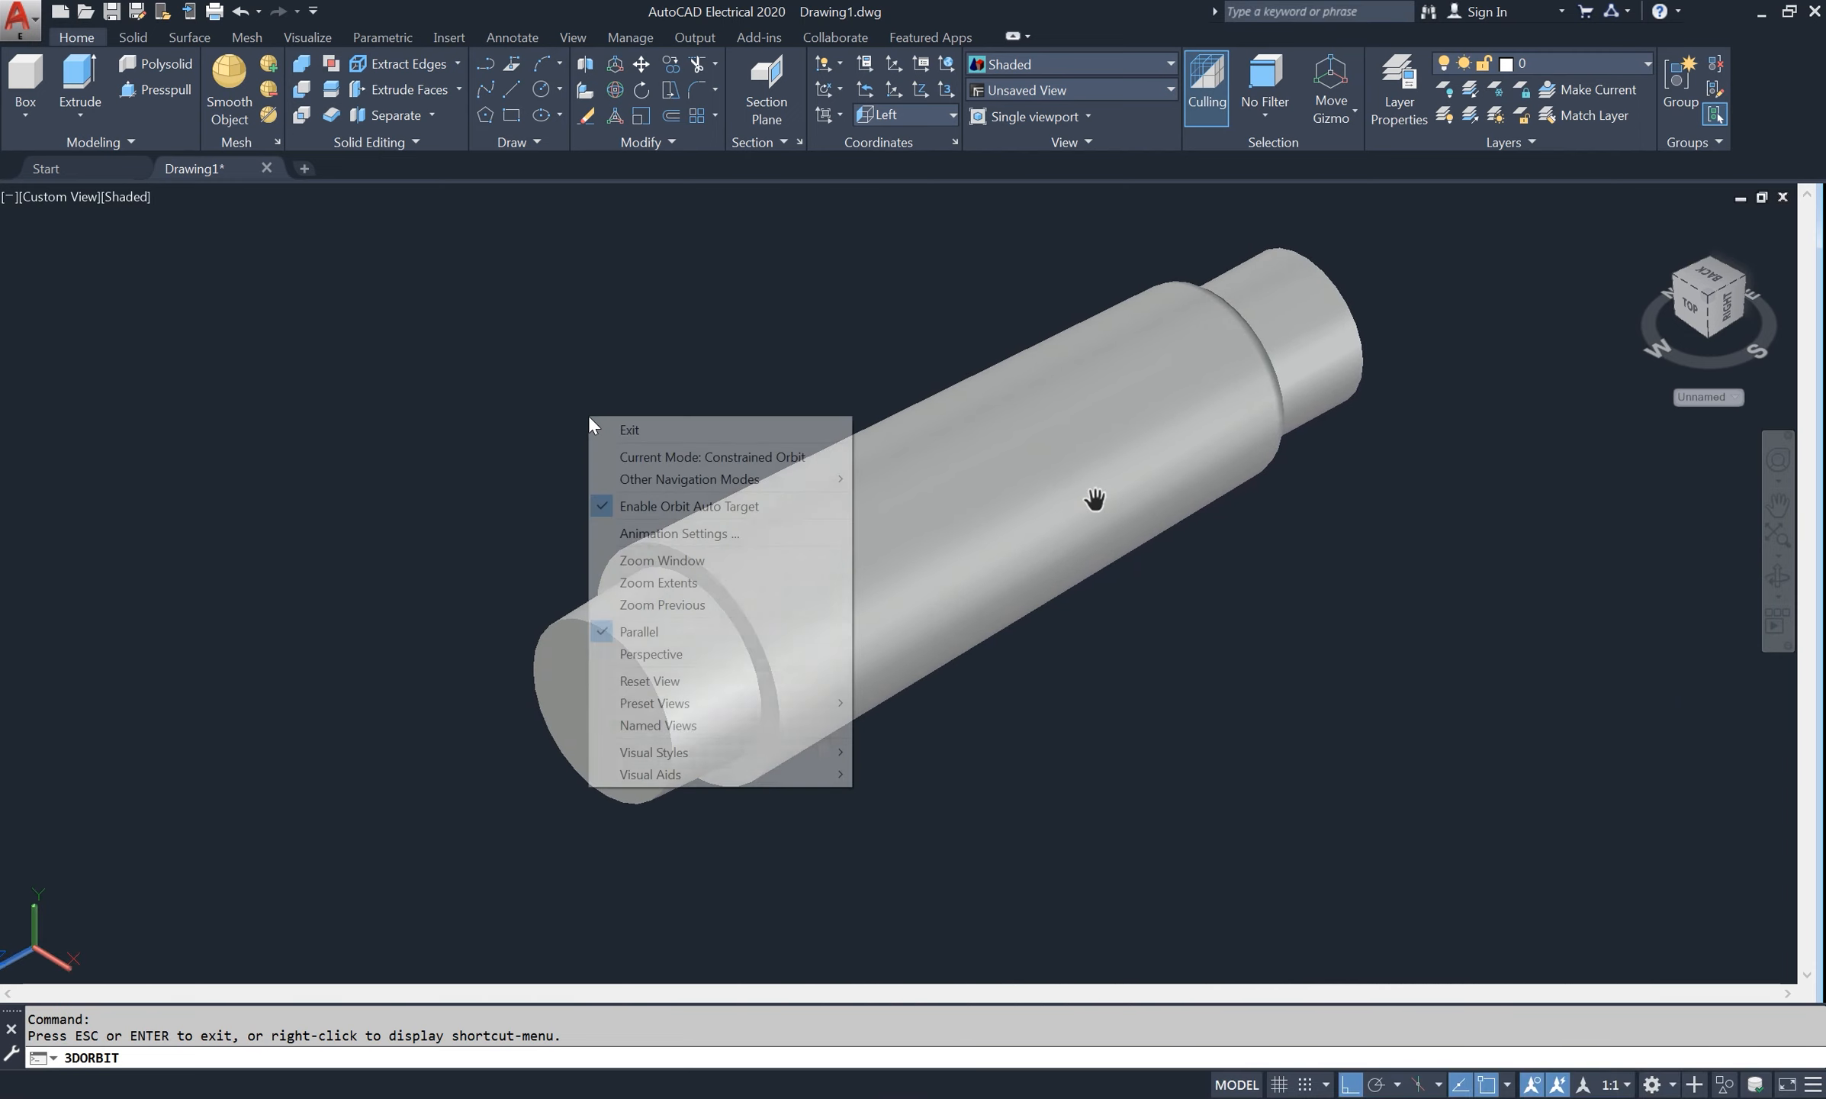
left_click(611, 425)
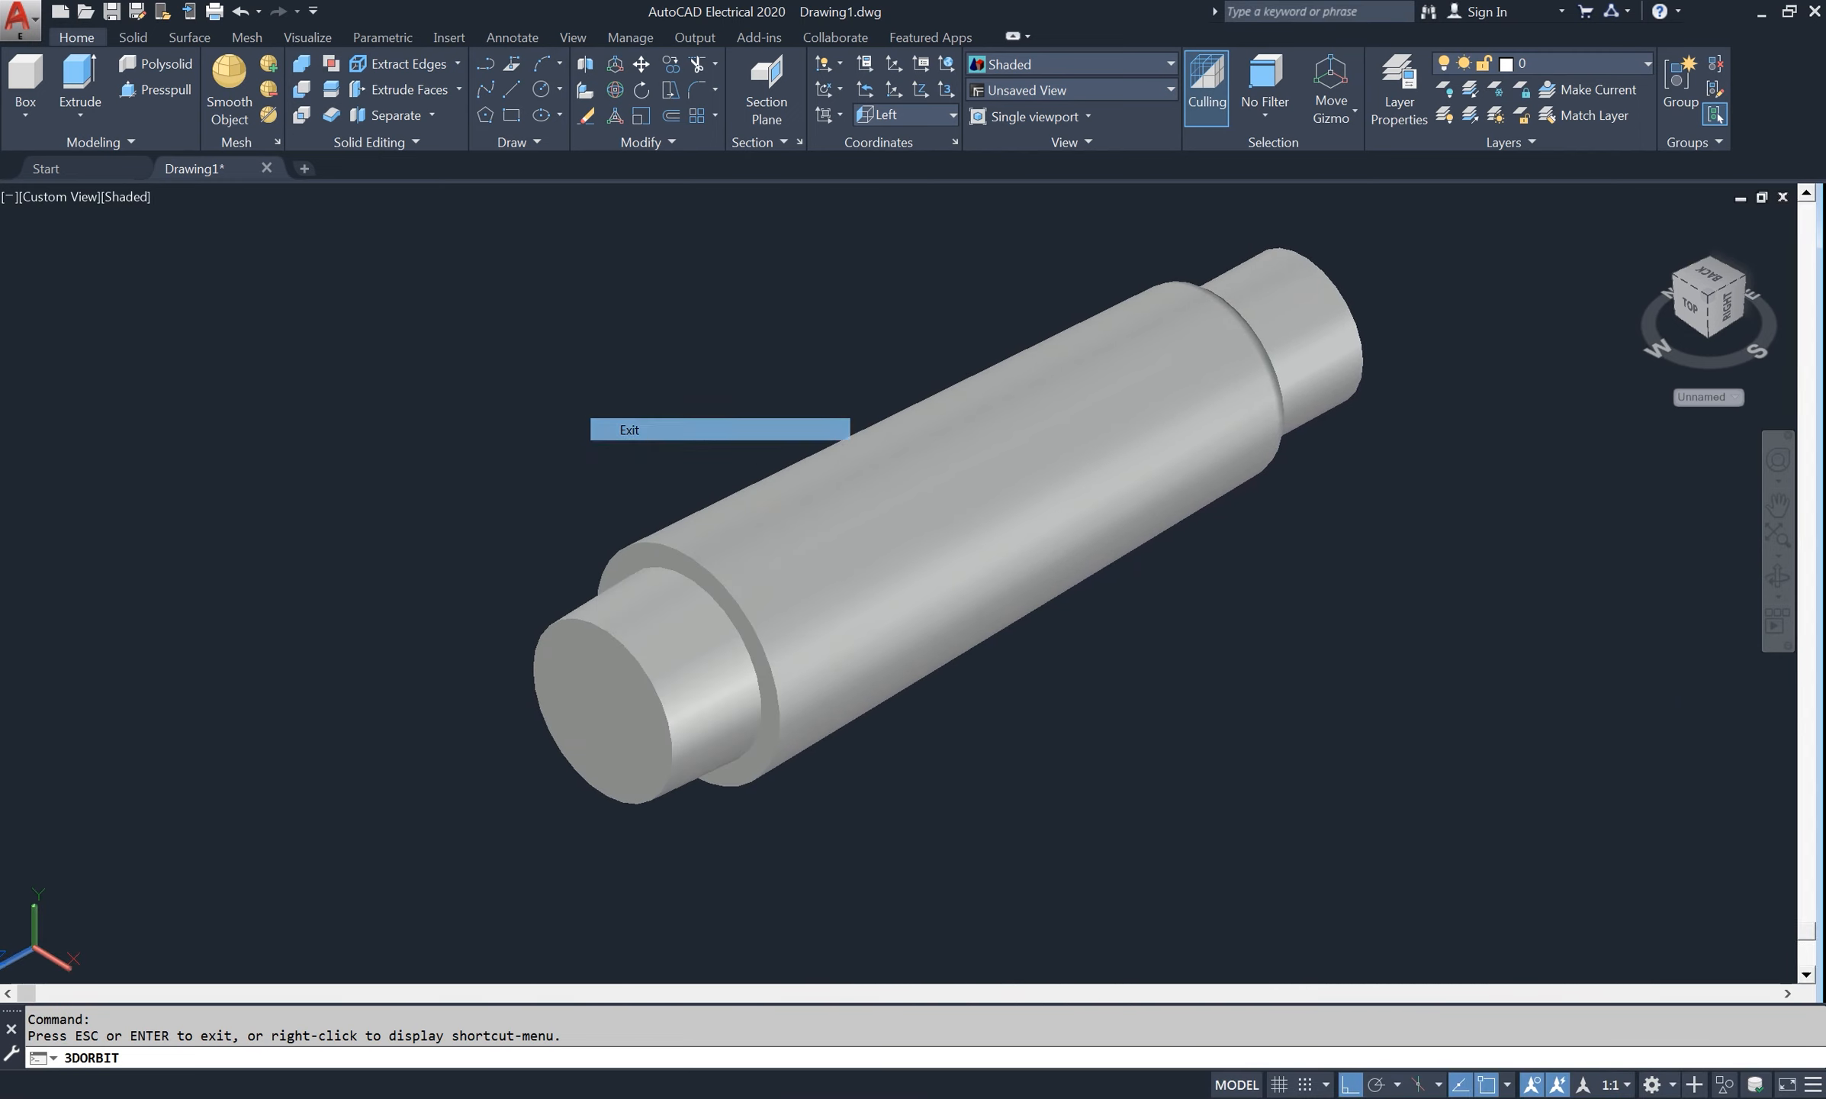
left_click(125, 192)
left_click(177, 246)
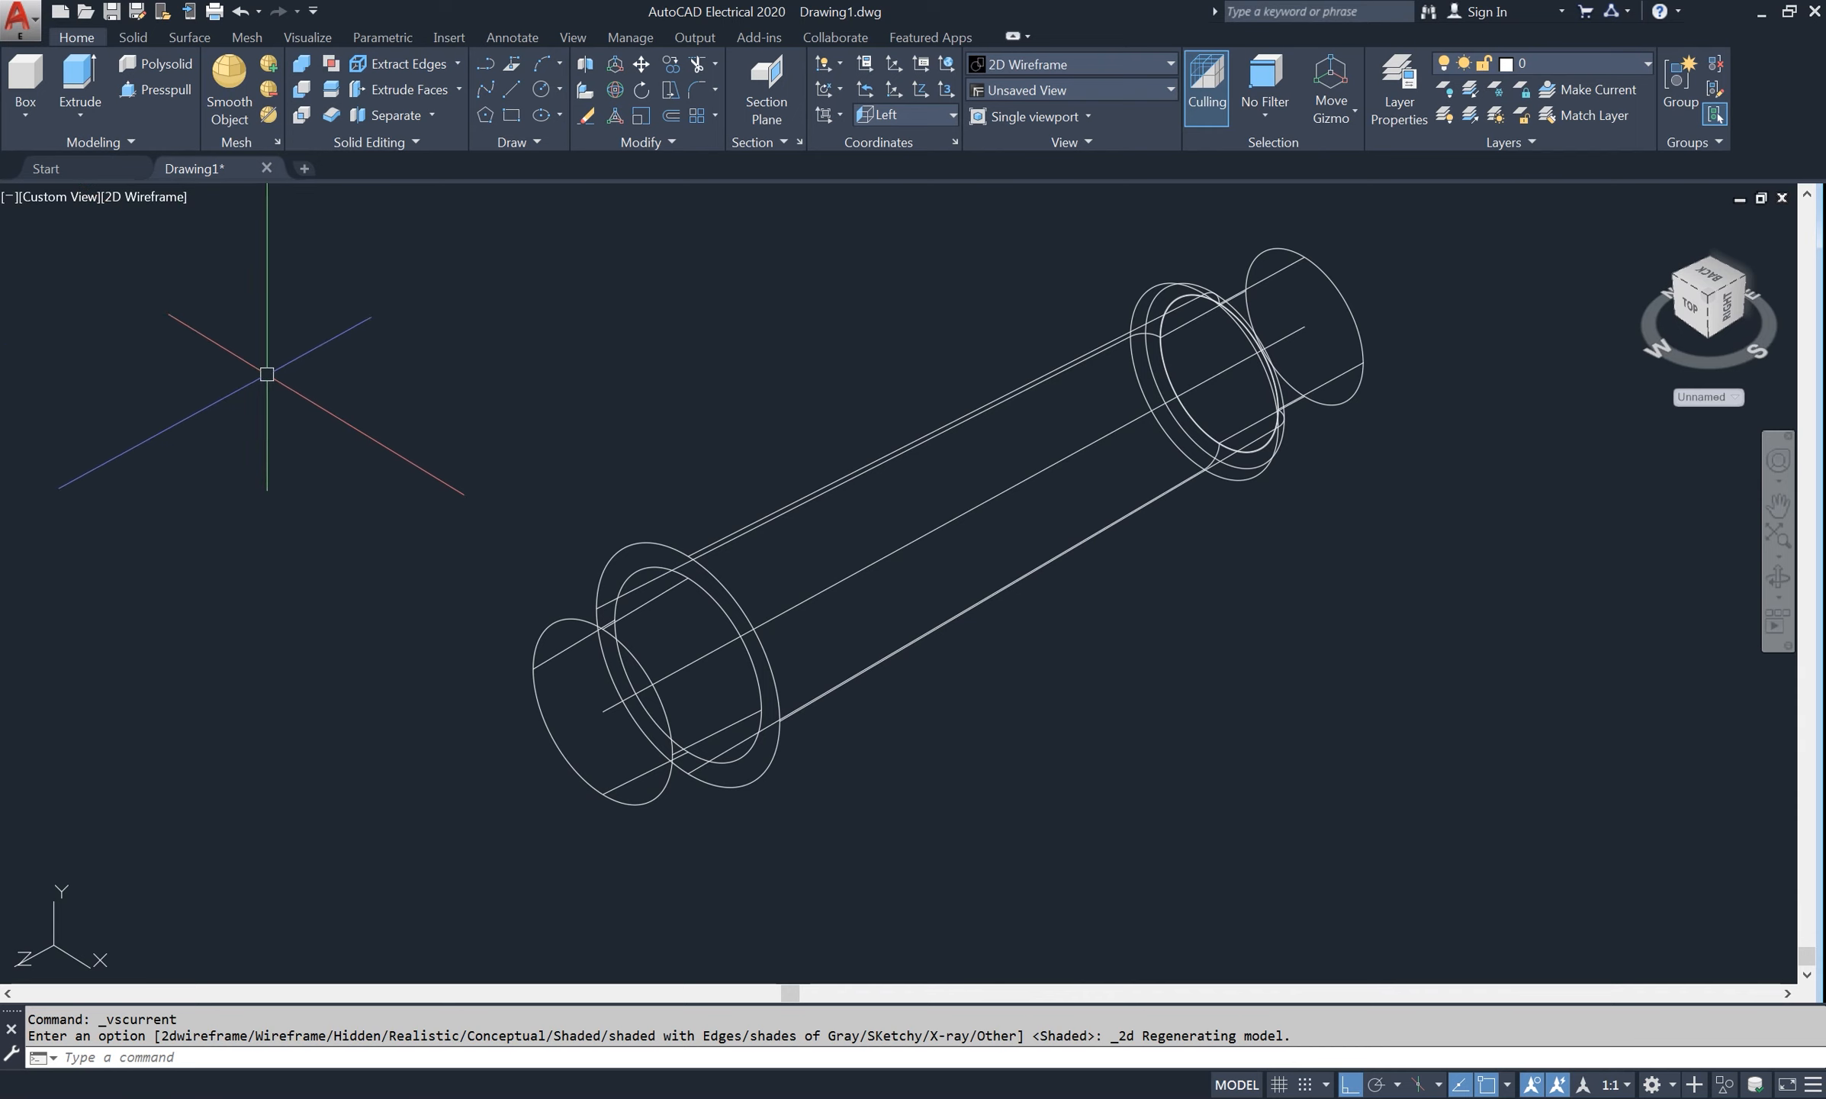
- Create a helix centred on the axis end of the 19-unit stub, with base radius 9.5, top diameter 20 and height 11
middle_click_drag(480, 717, 486, 640)
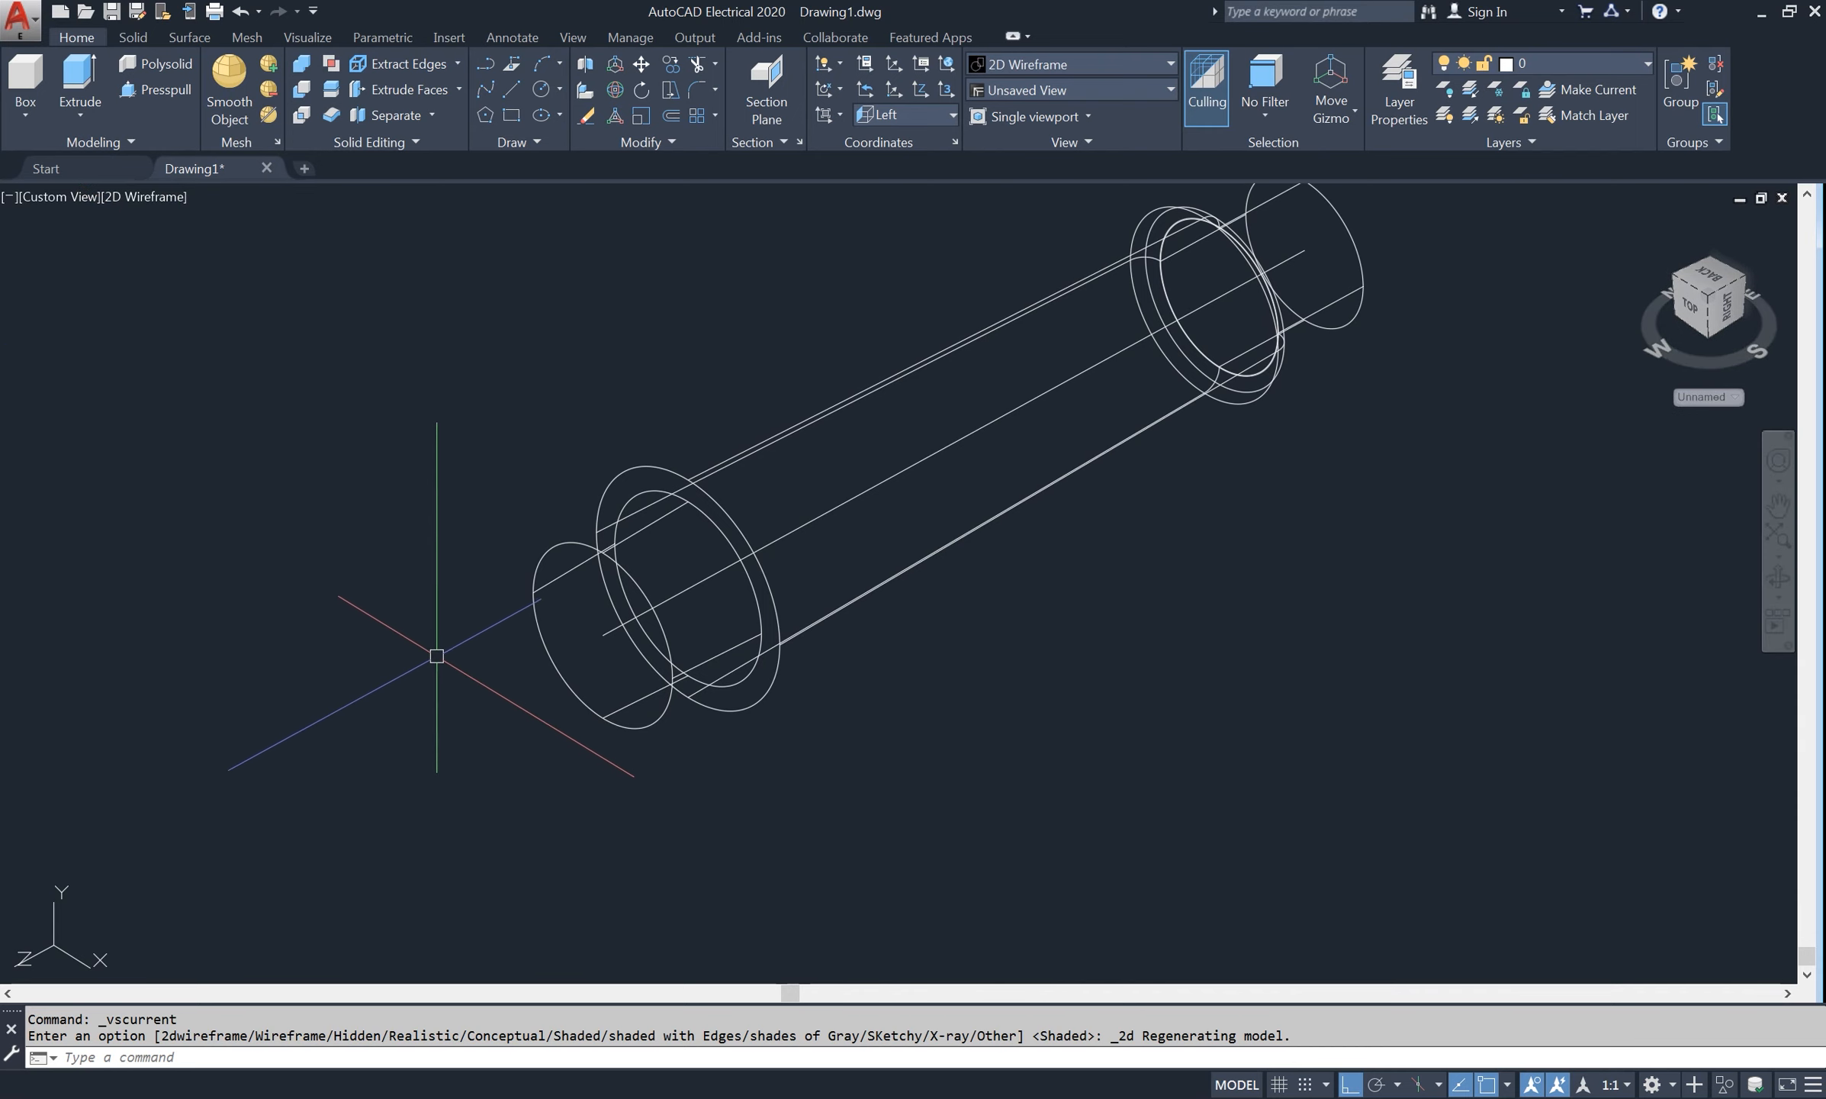
type("he")
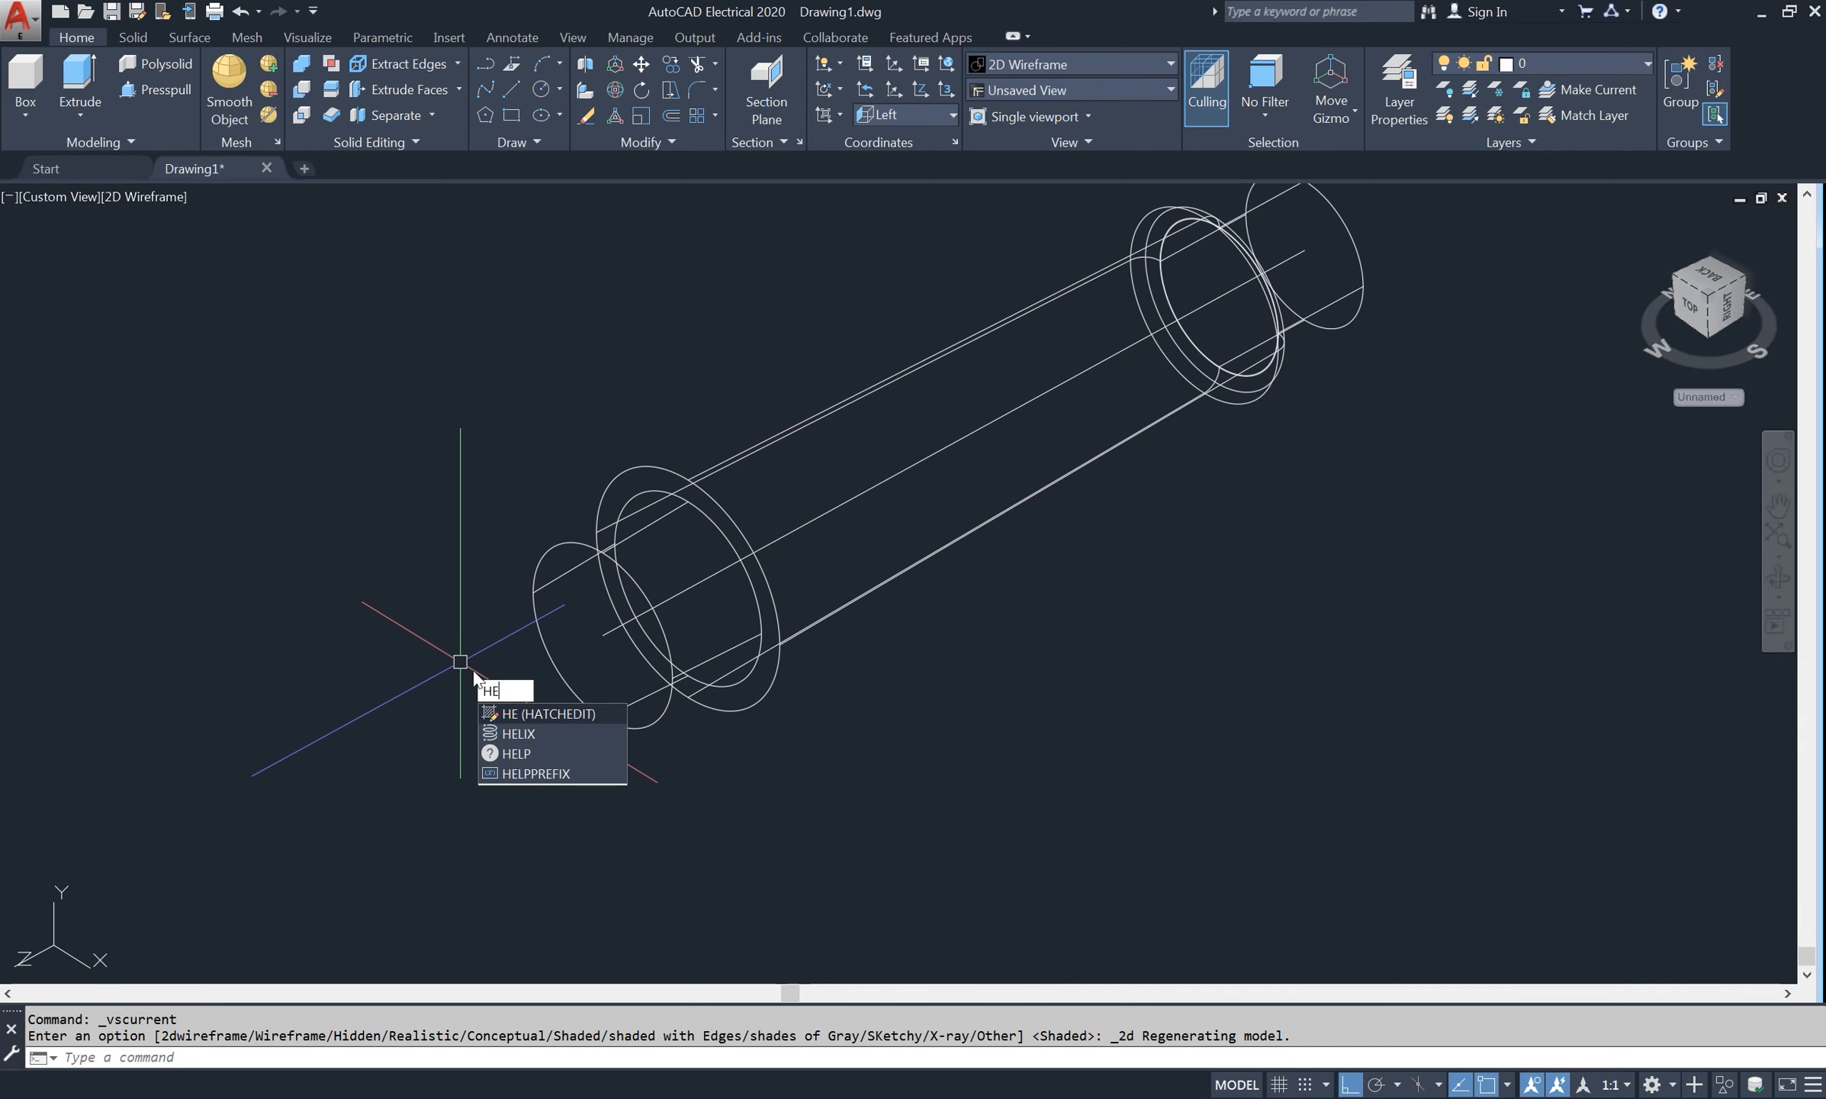
left_click(530, 737)
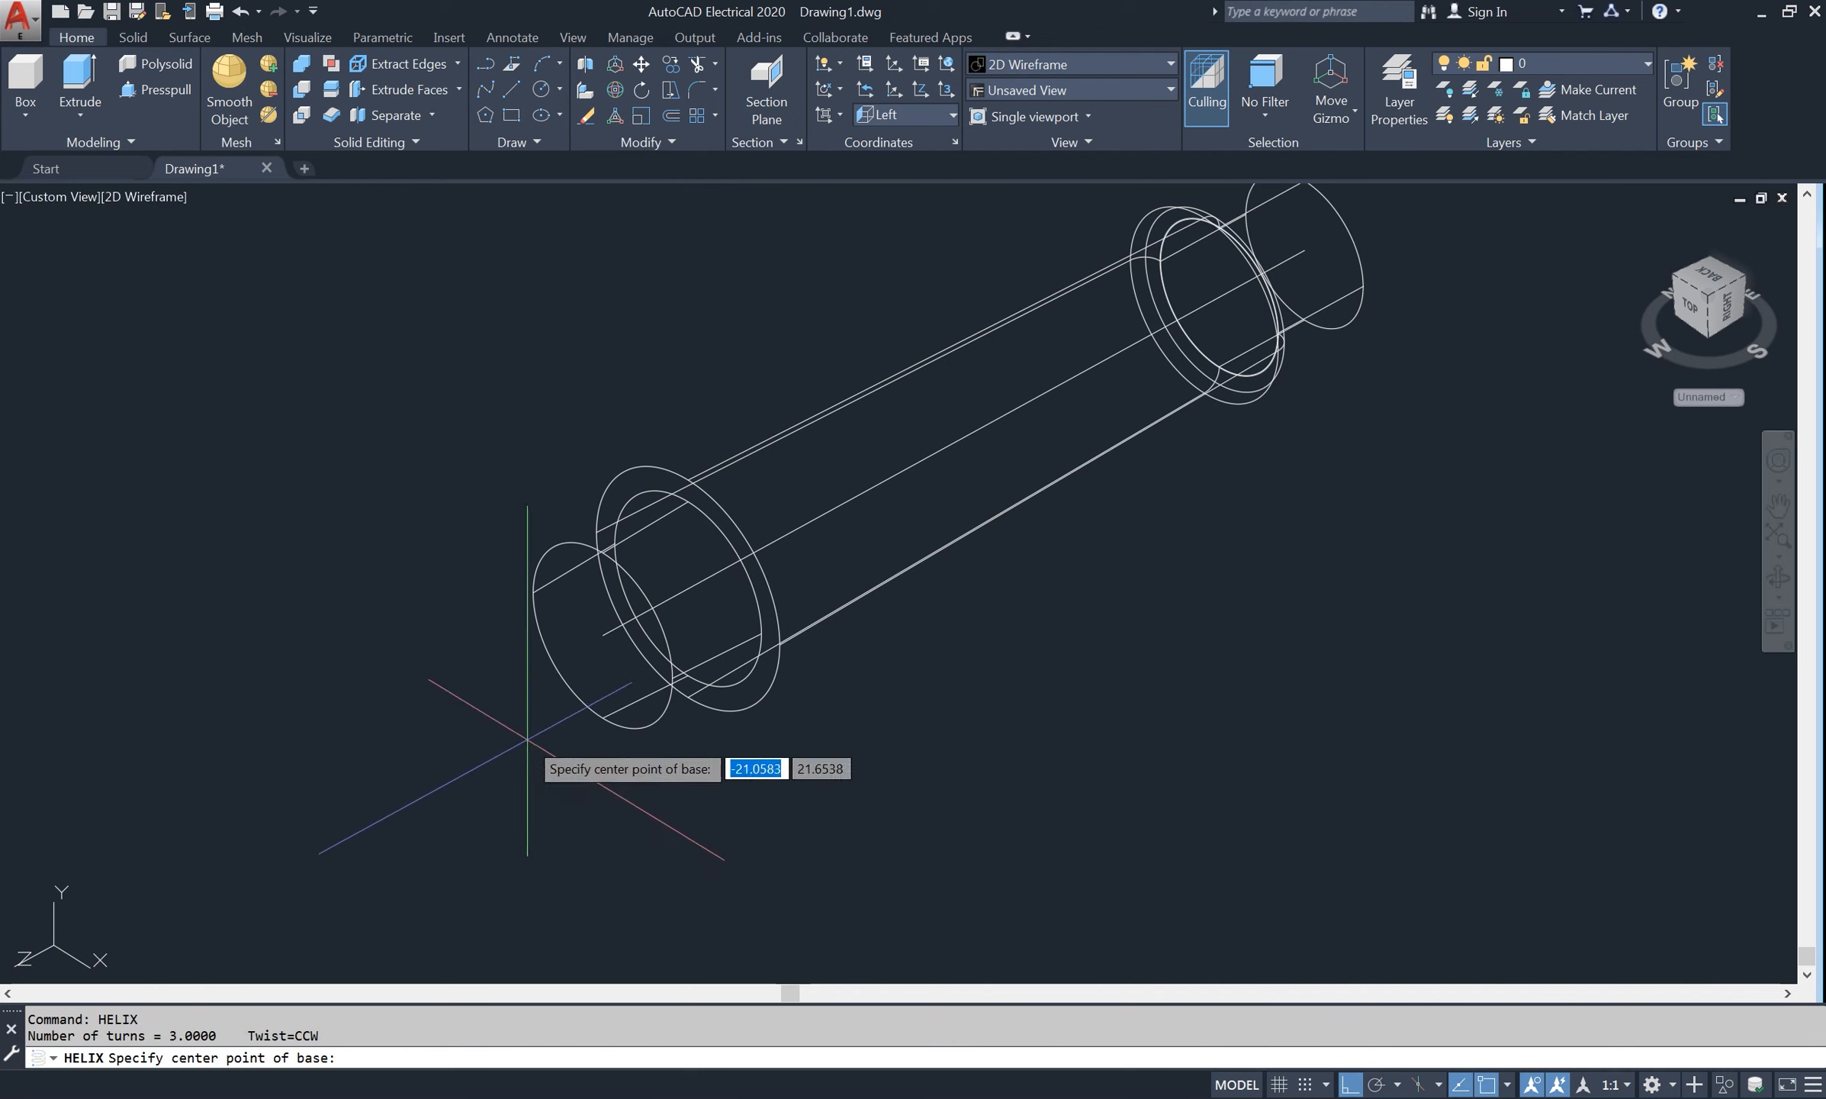
left_click(603, 635)
key("Return")
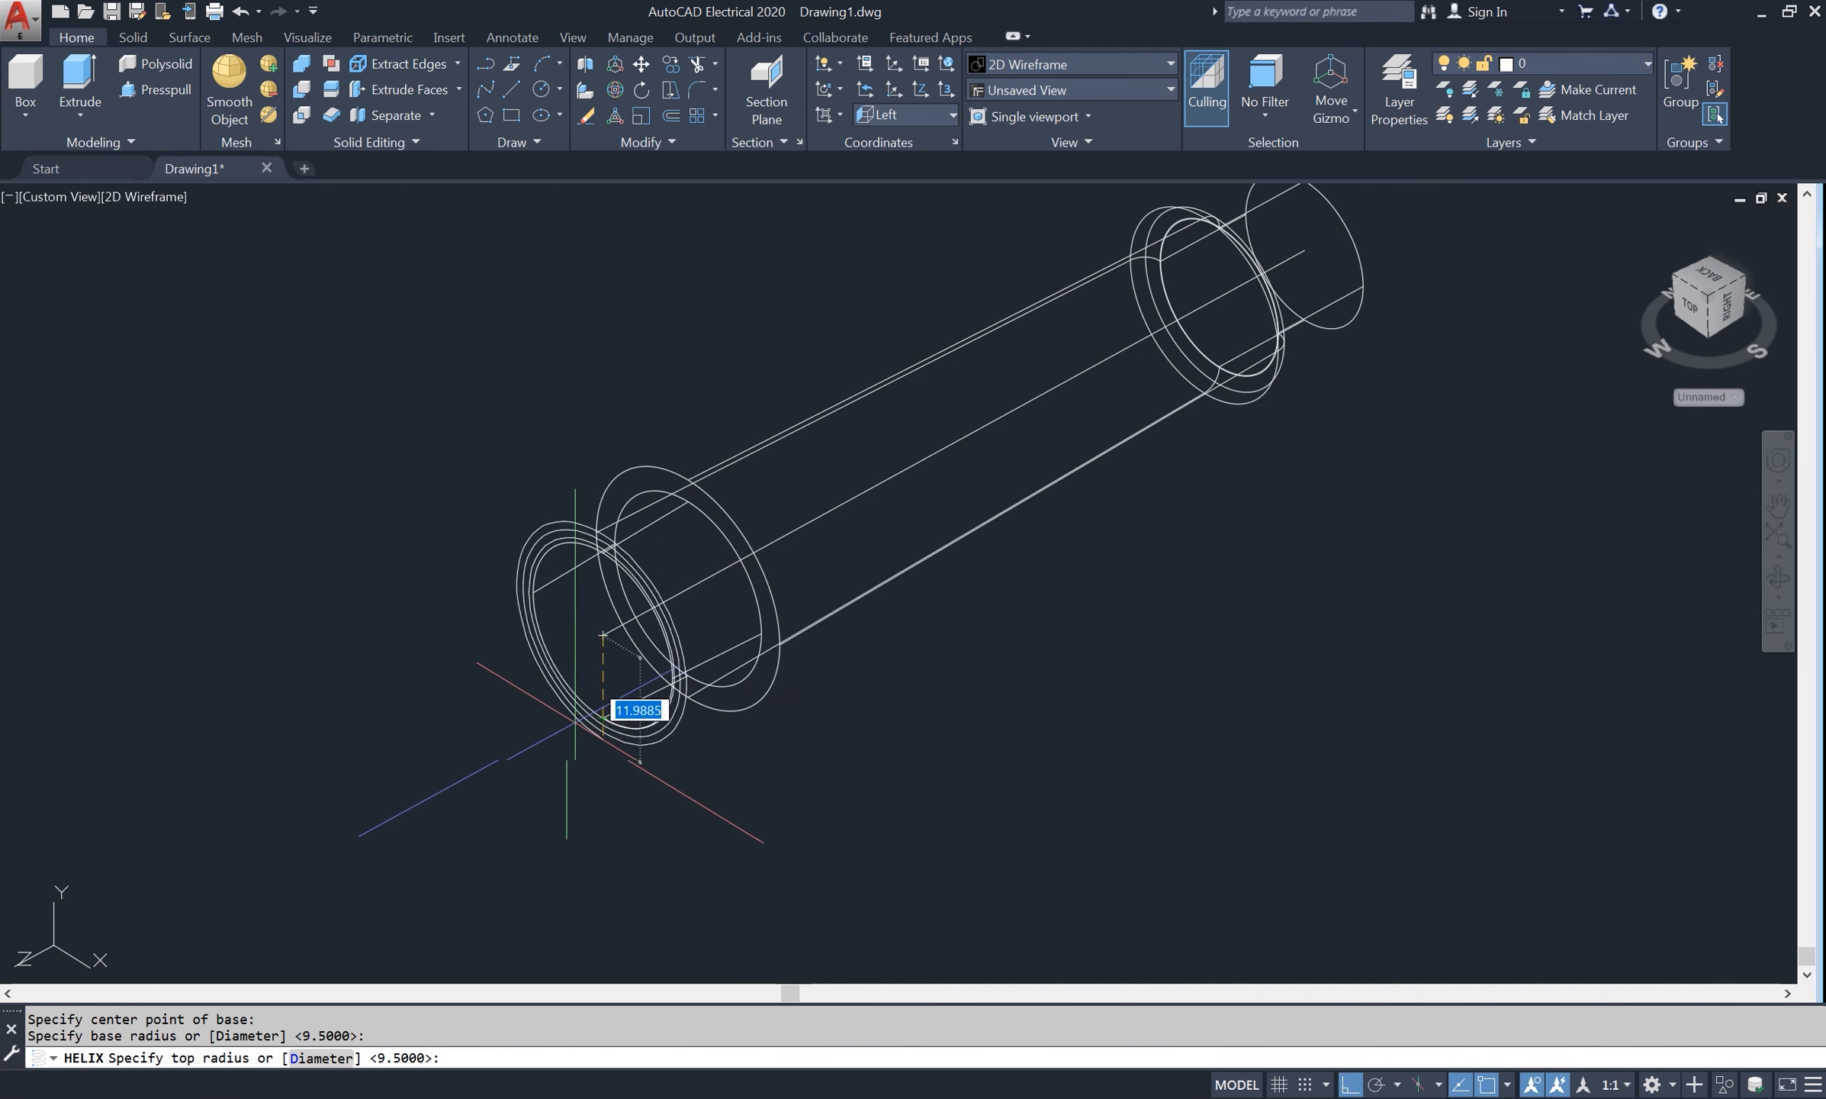
type("d")
key("Return")
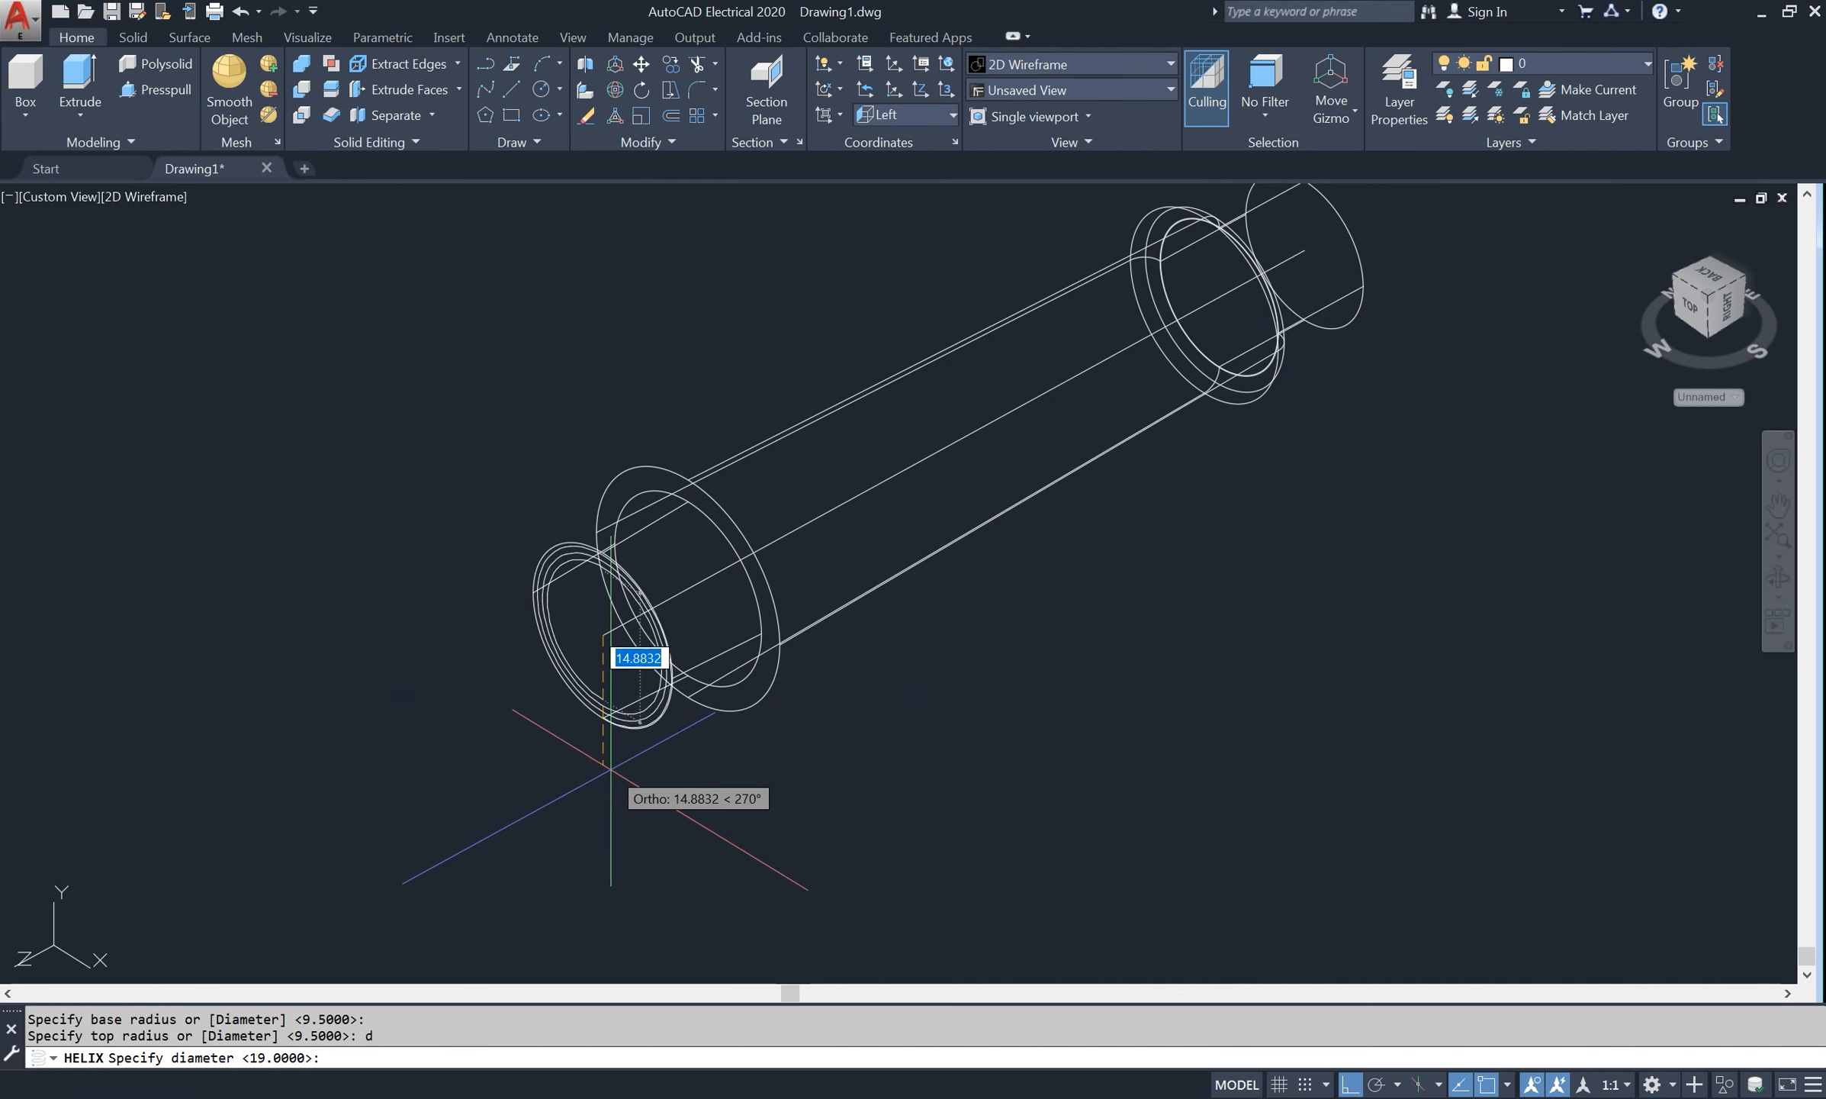
type("20")
key("Return")
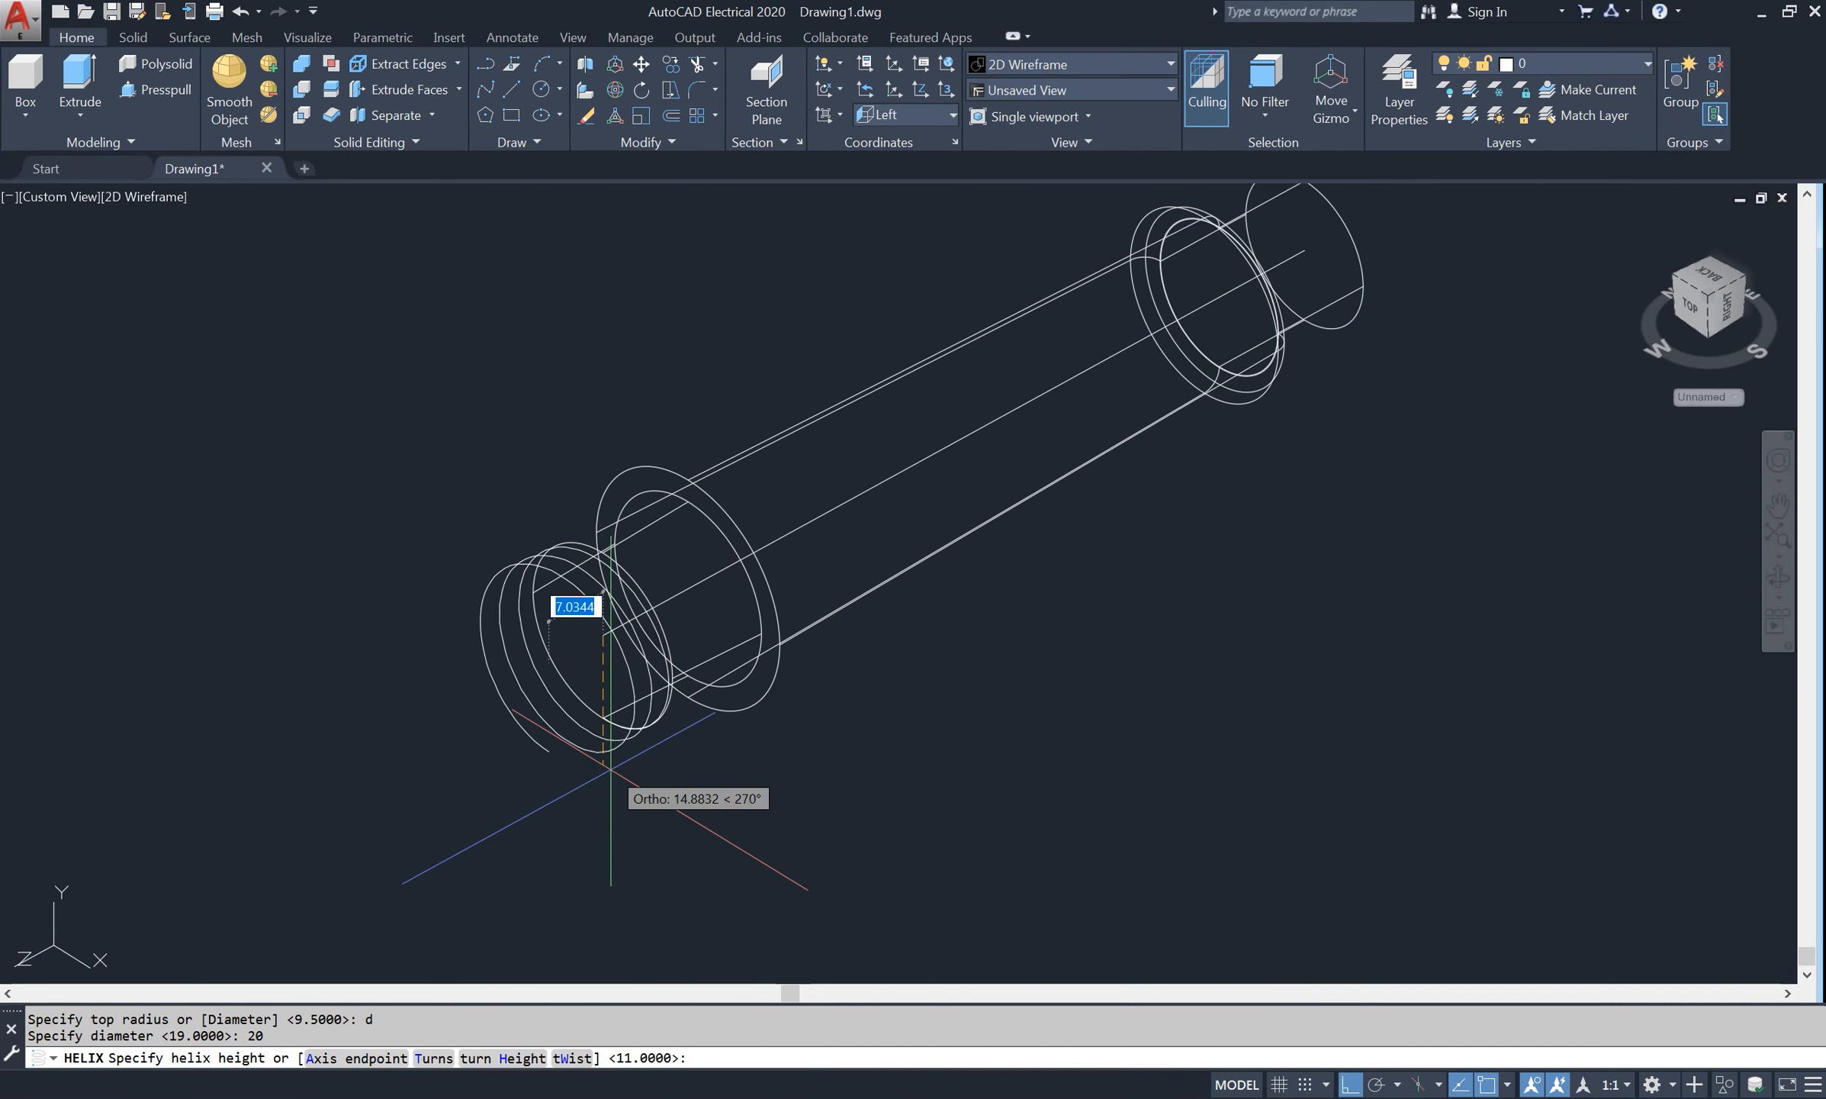
key("Escape")
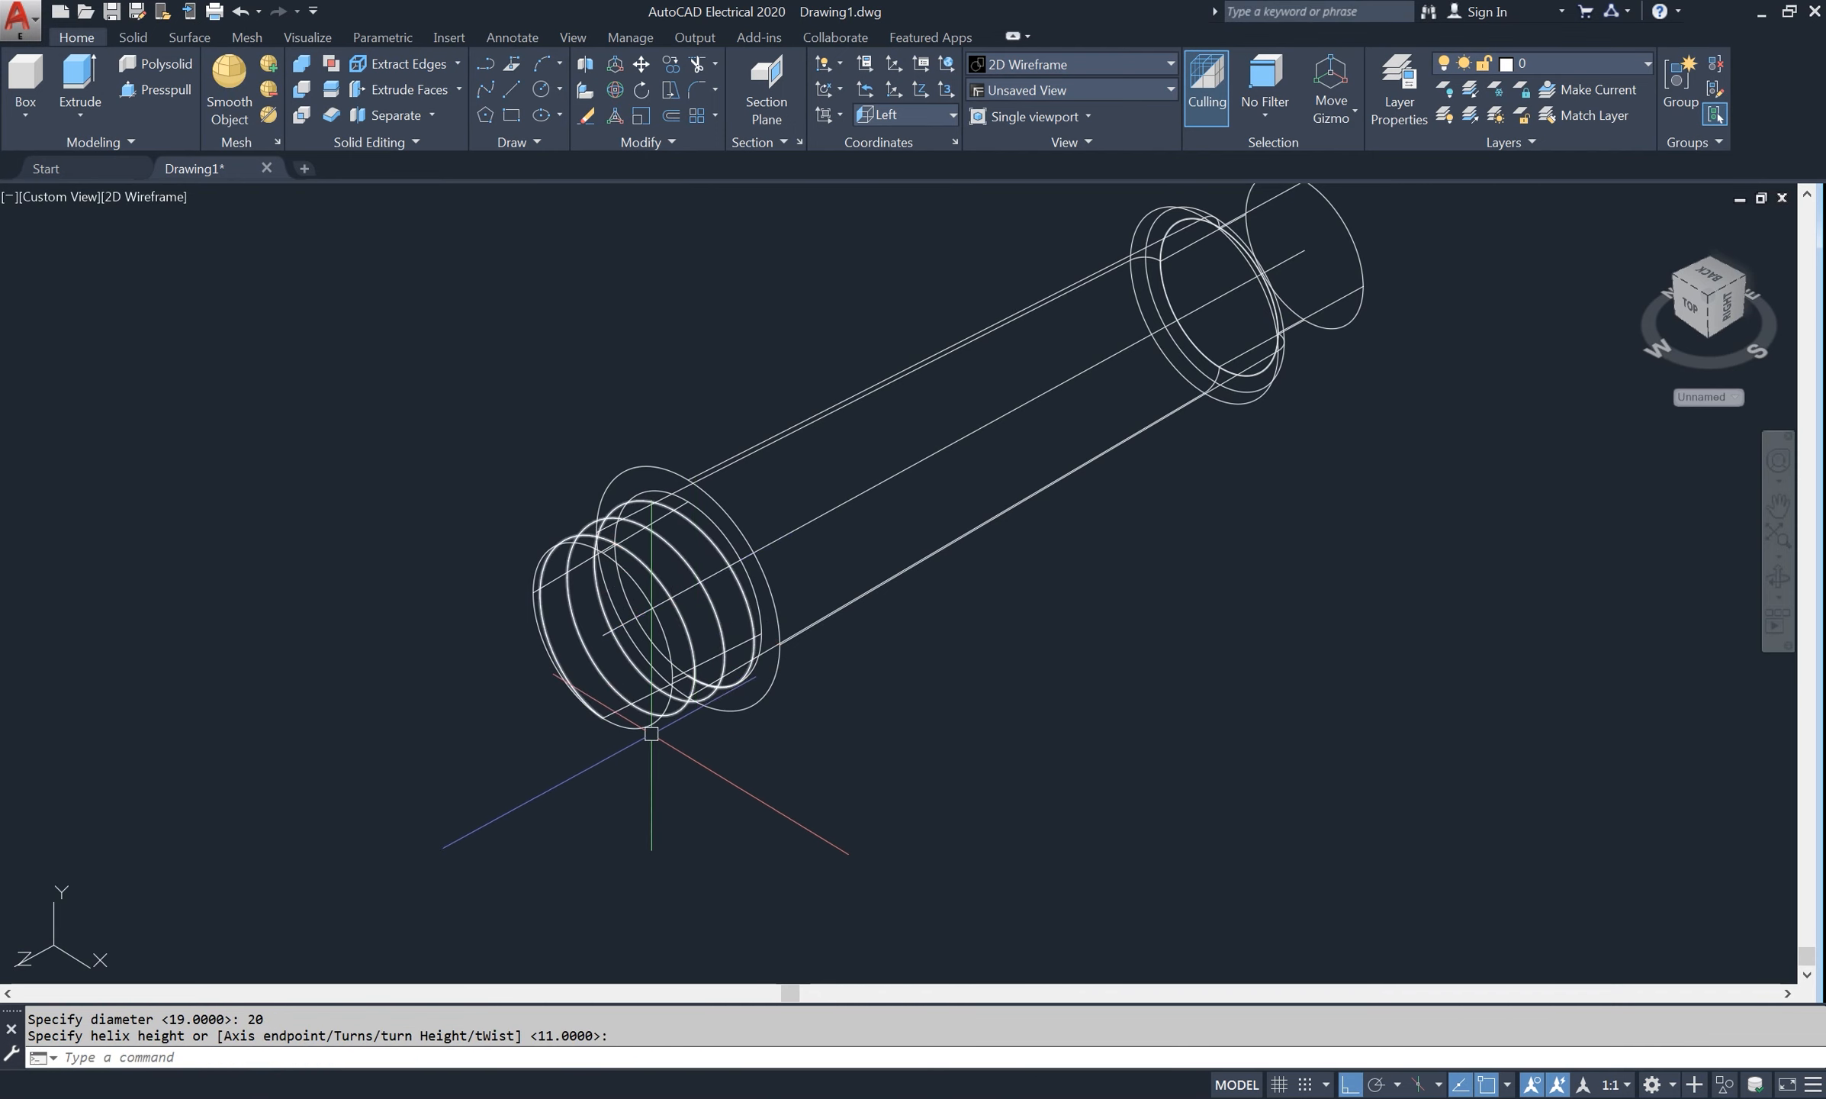
- Undo the last two property changes
key("ctrl+z")
key("ctrl+z")
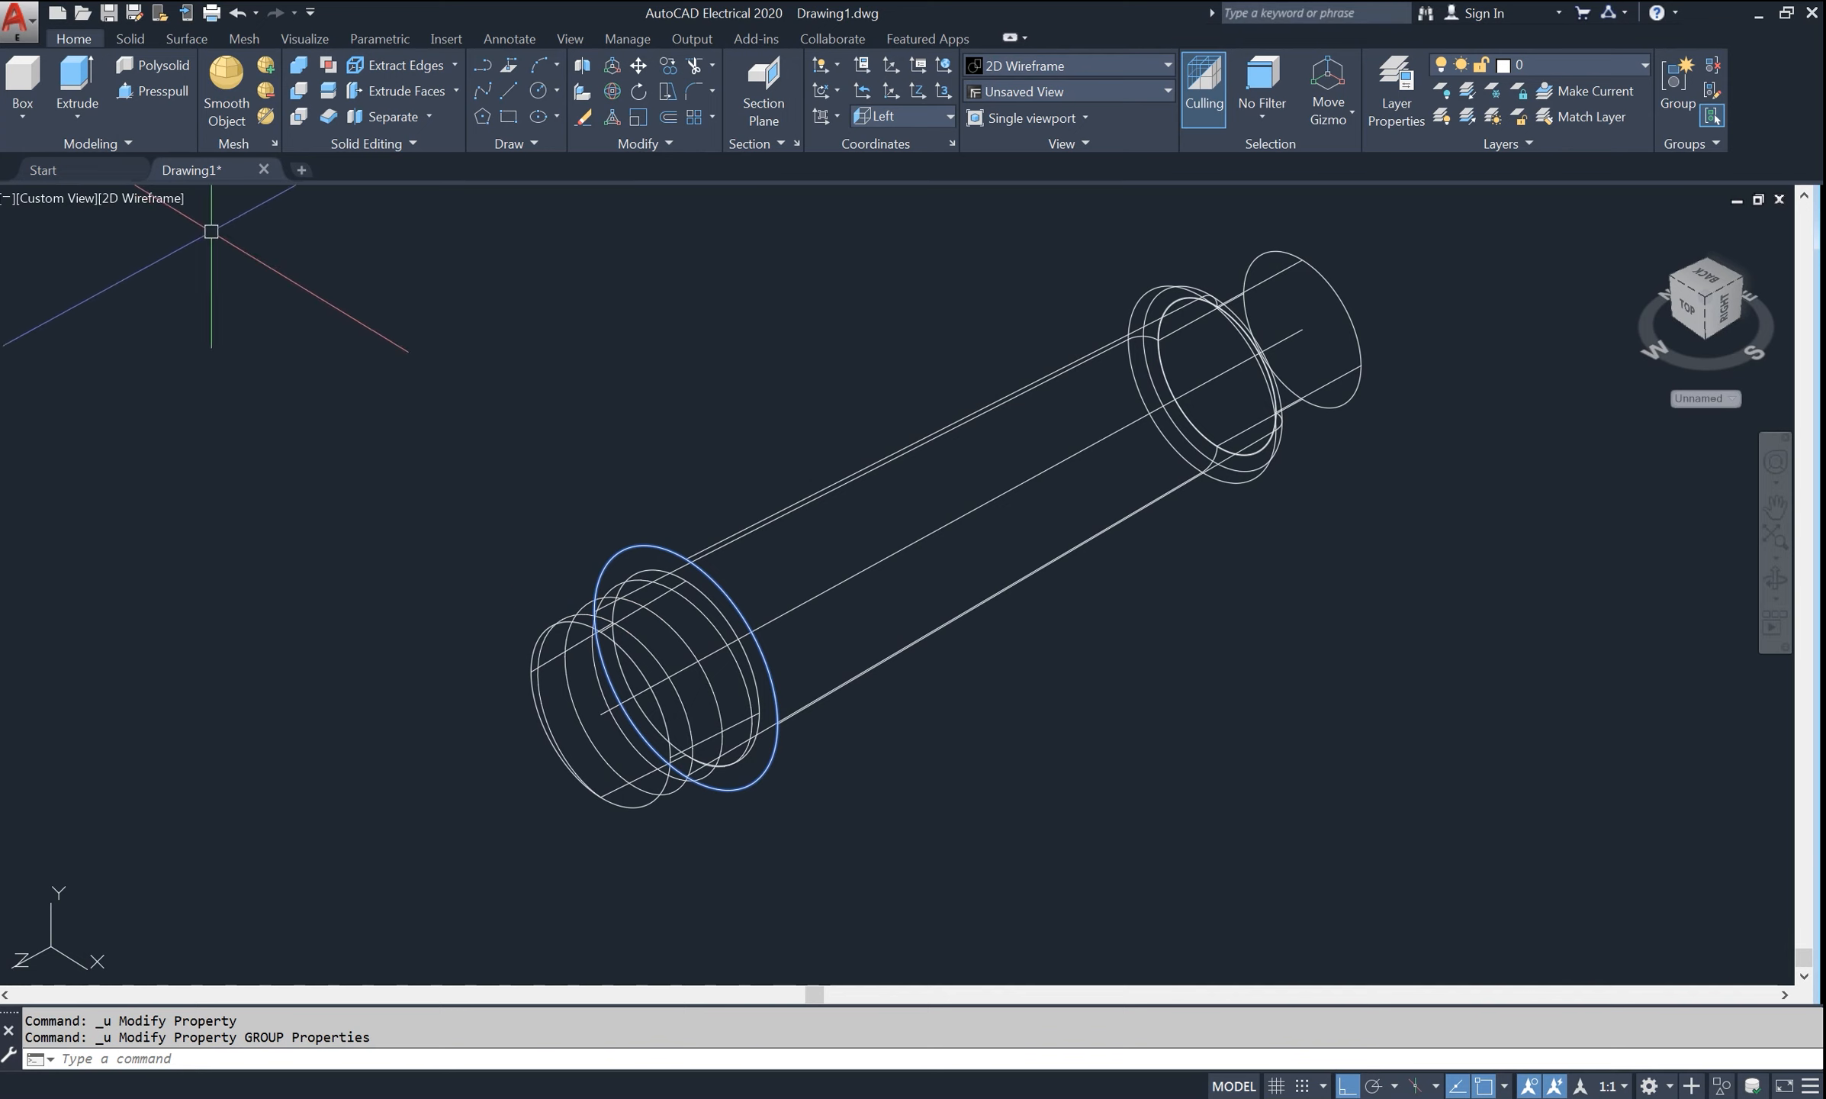
- Inspect the helix on the stub in the Shaded visual style and return to 2D Wireframe
left_click(161, 201)
left_click(255, 335)
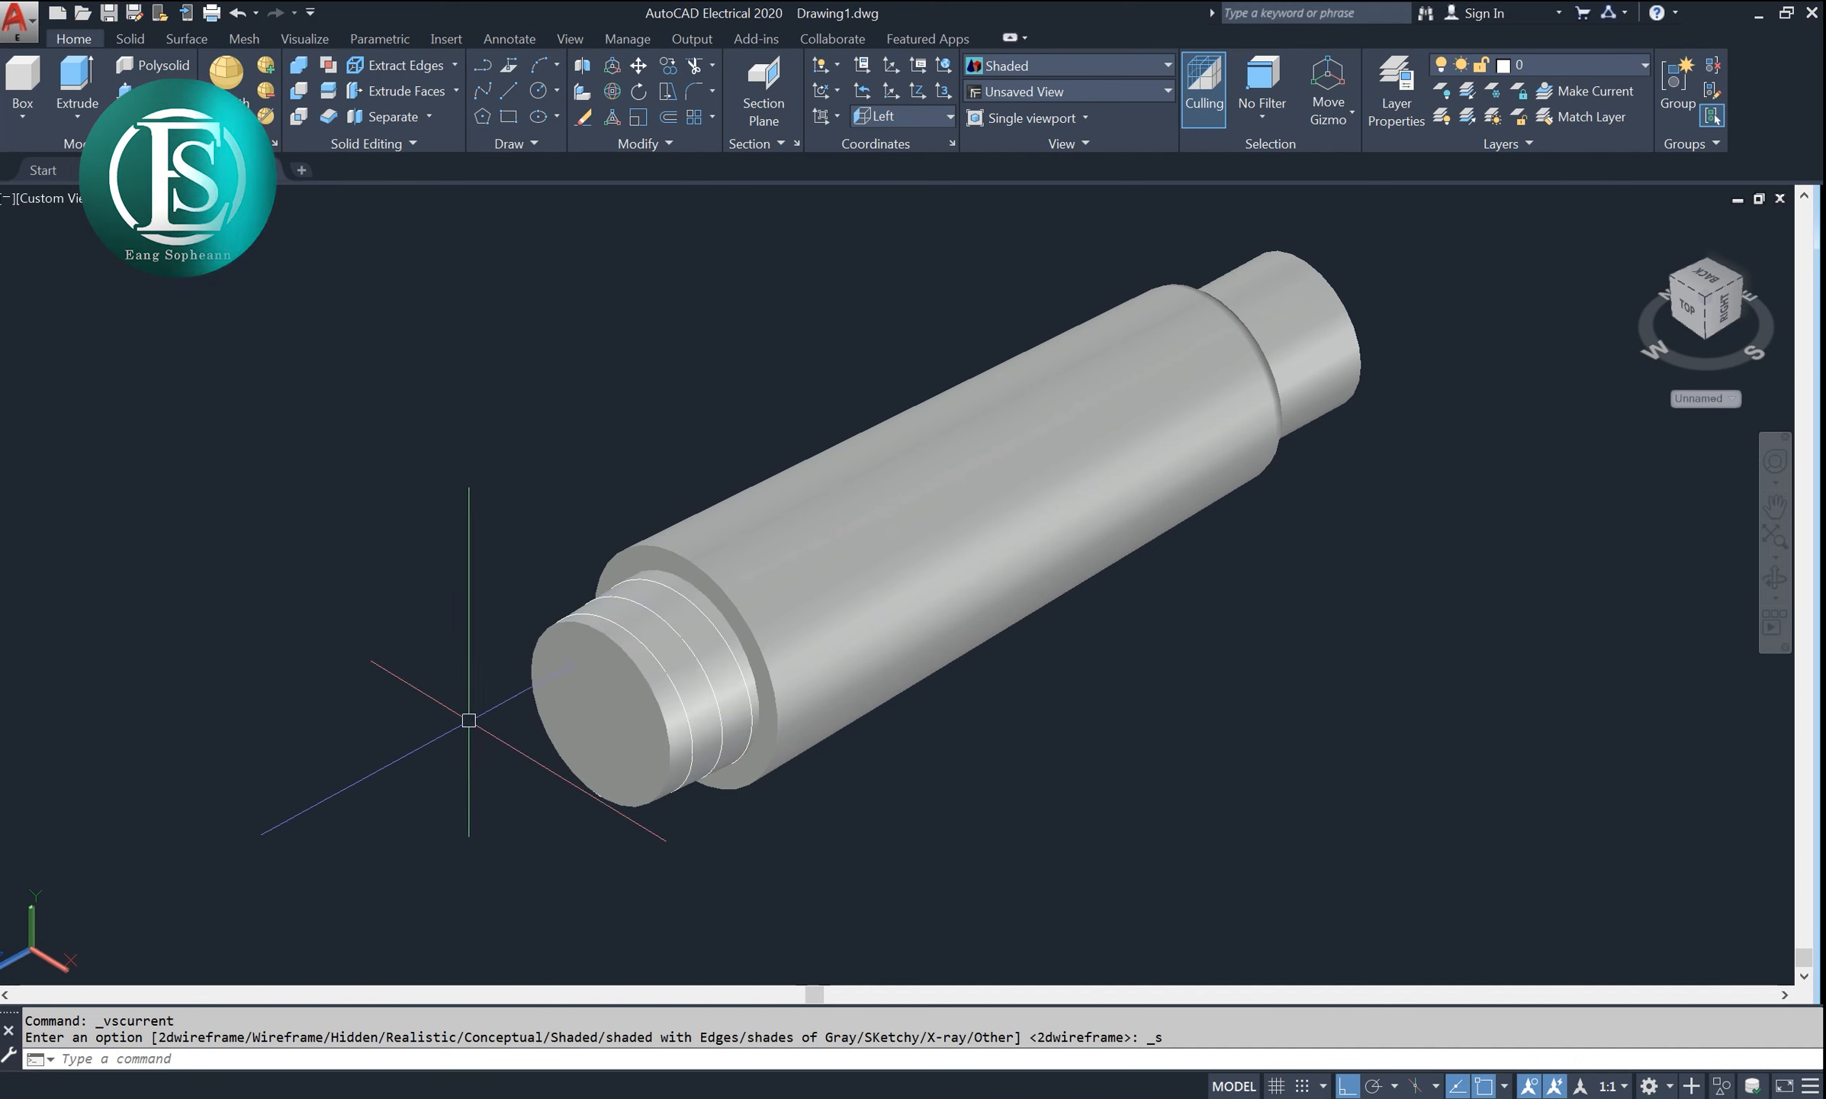
left_click(137, 200)
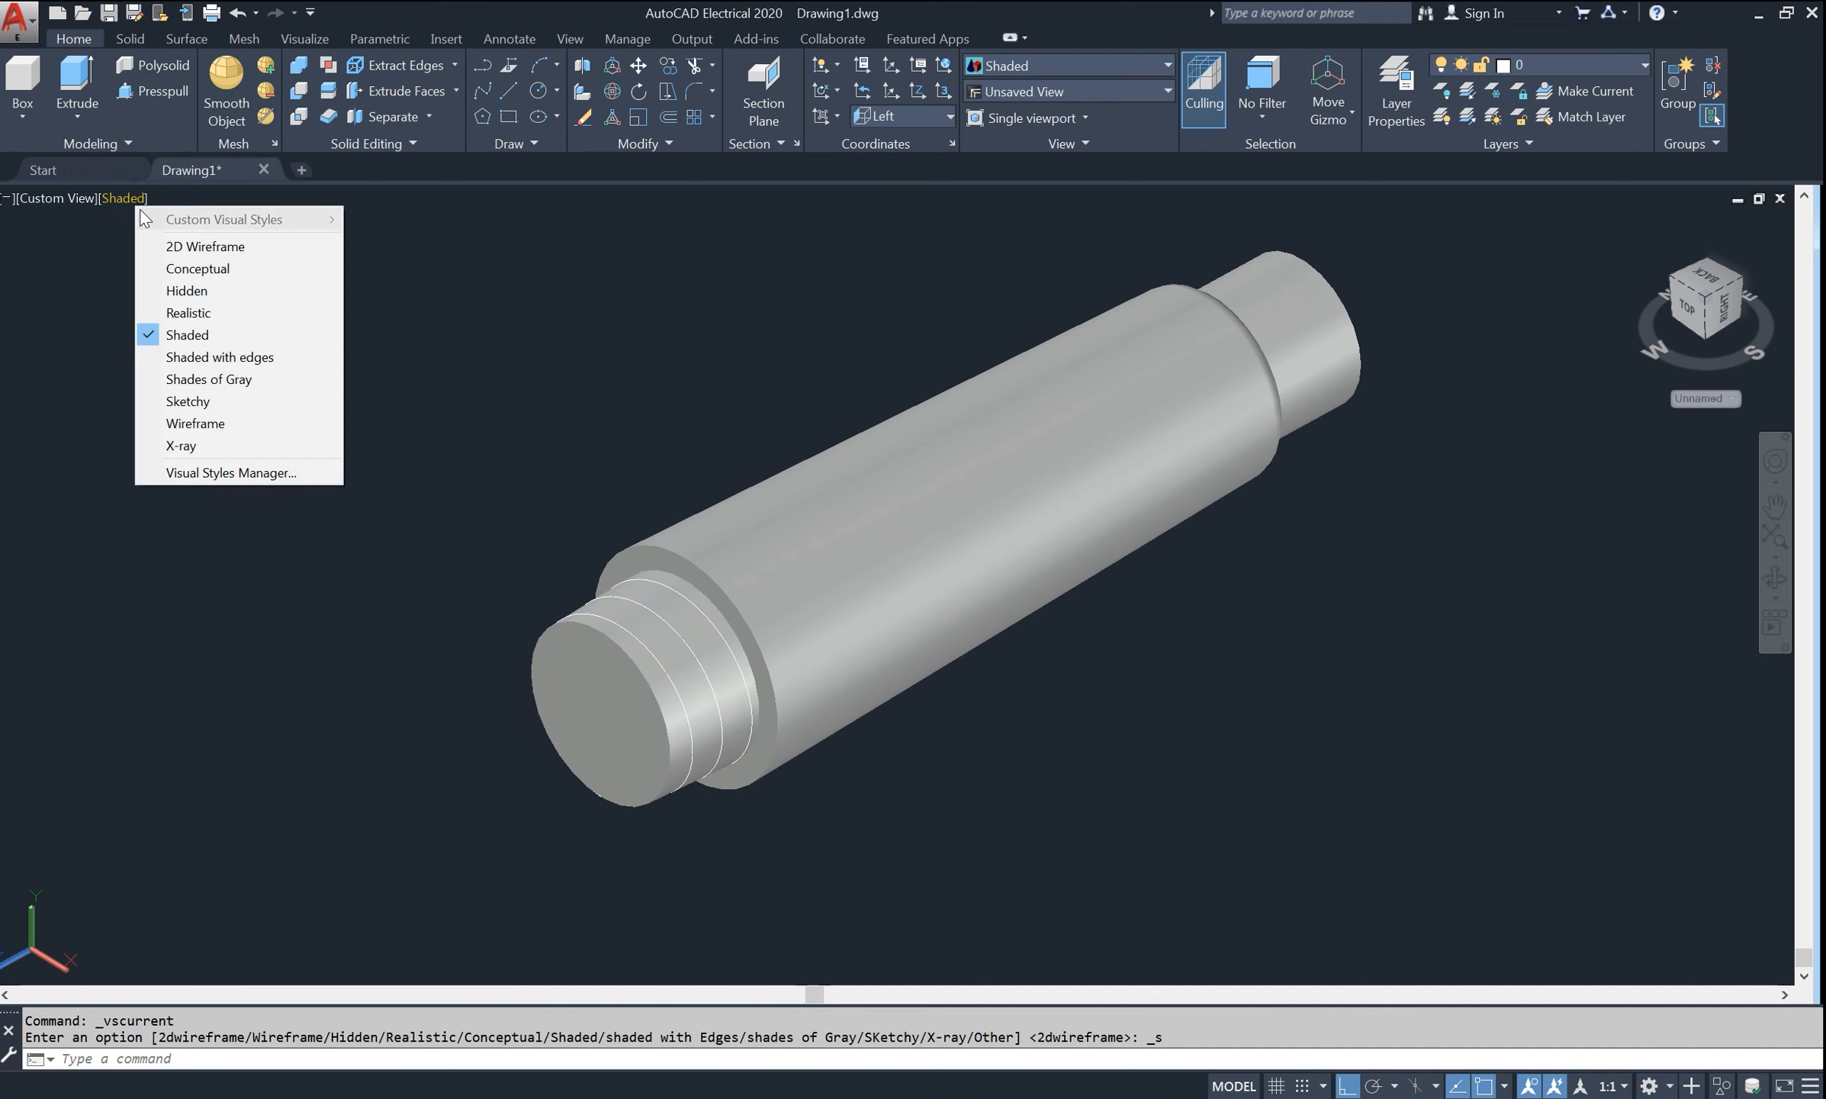
left_click(157, 244)
- Set the helix to 6.5 turns with turn height 1.75, base radius 9.51 and top radius 10.1
left_click(668, 625)
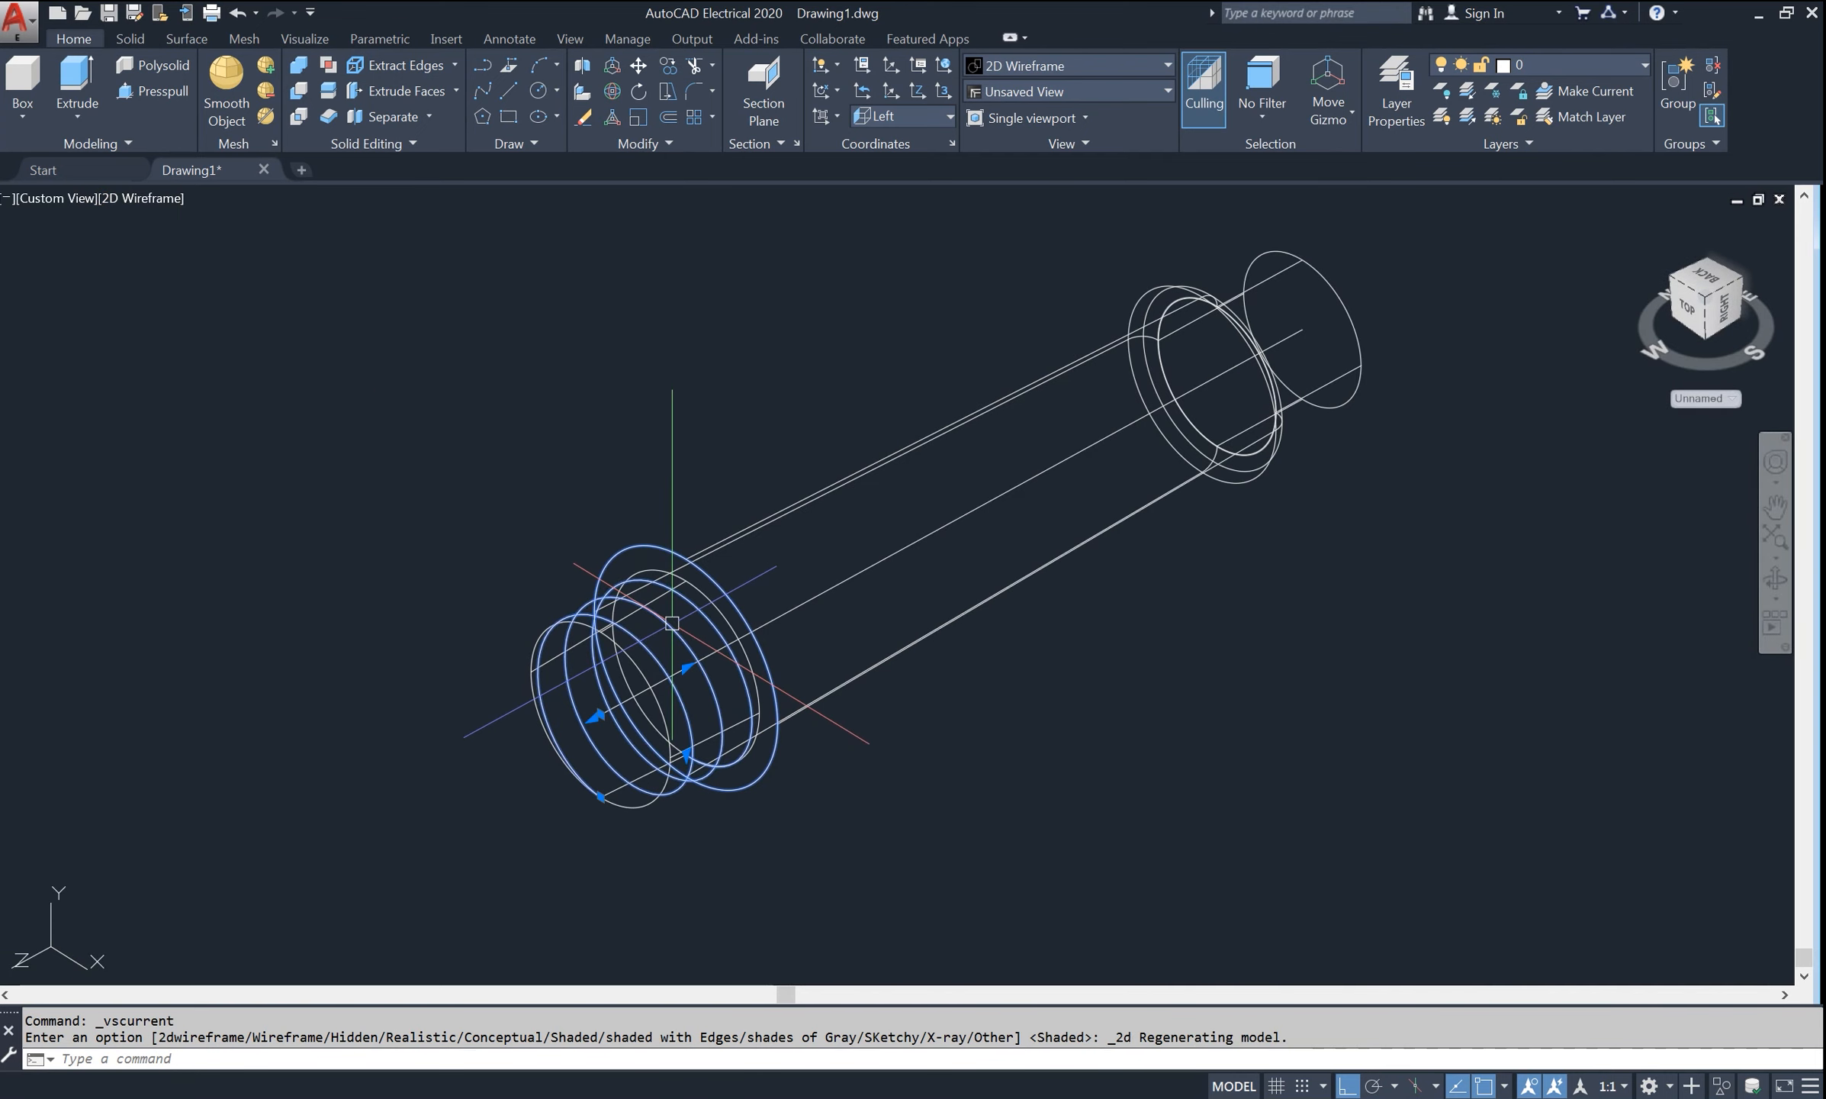
right_click(673, 626)
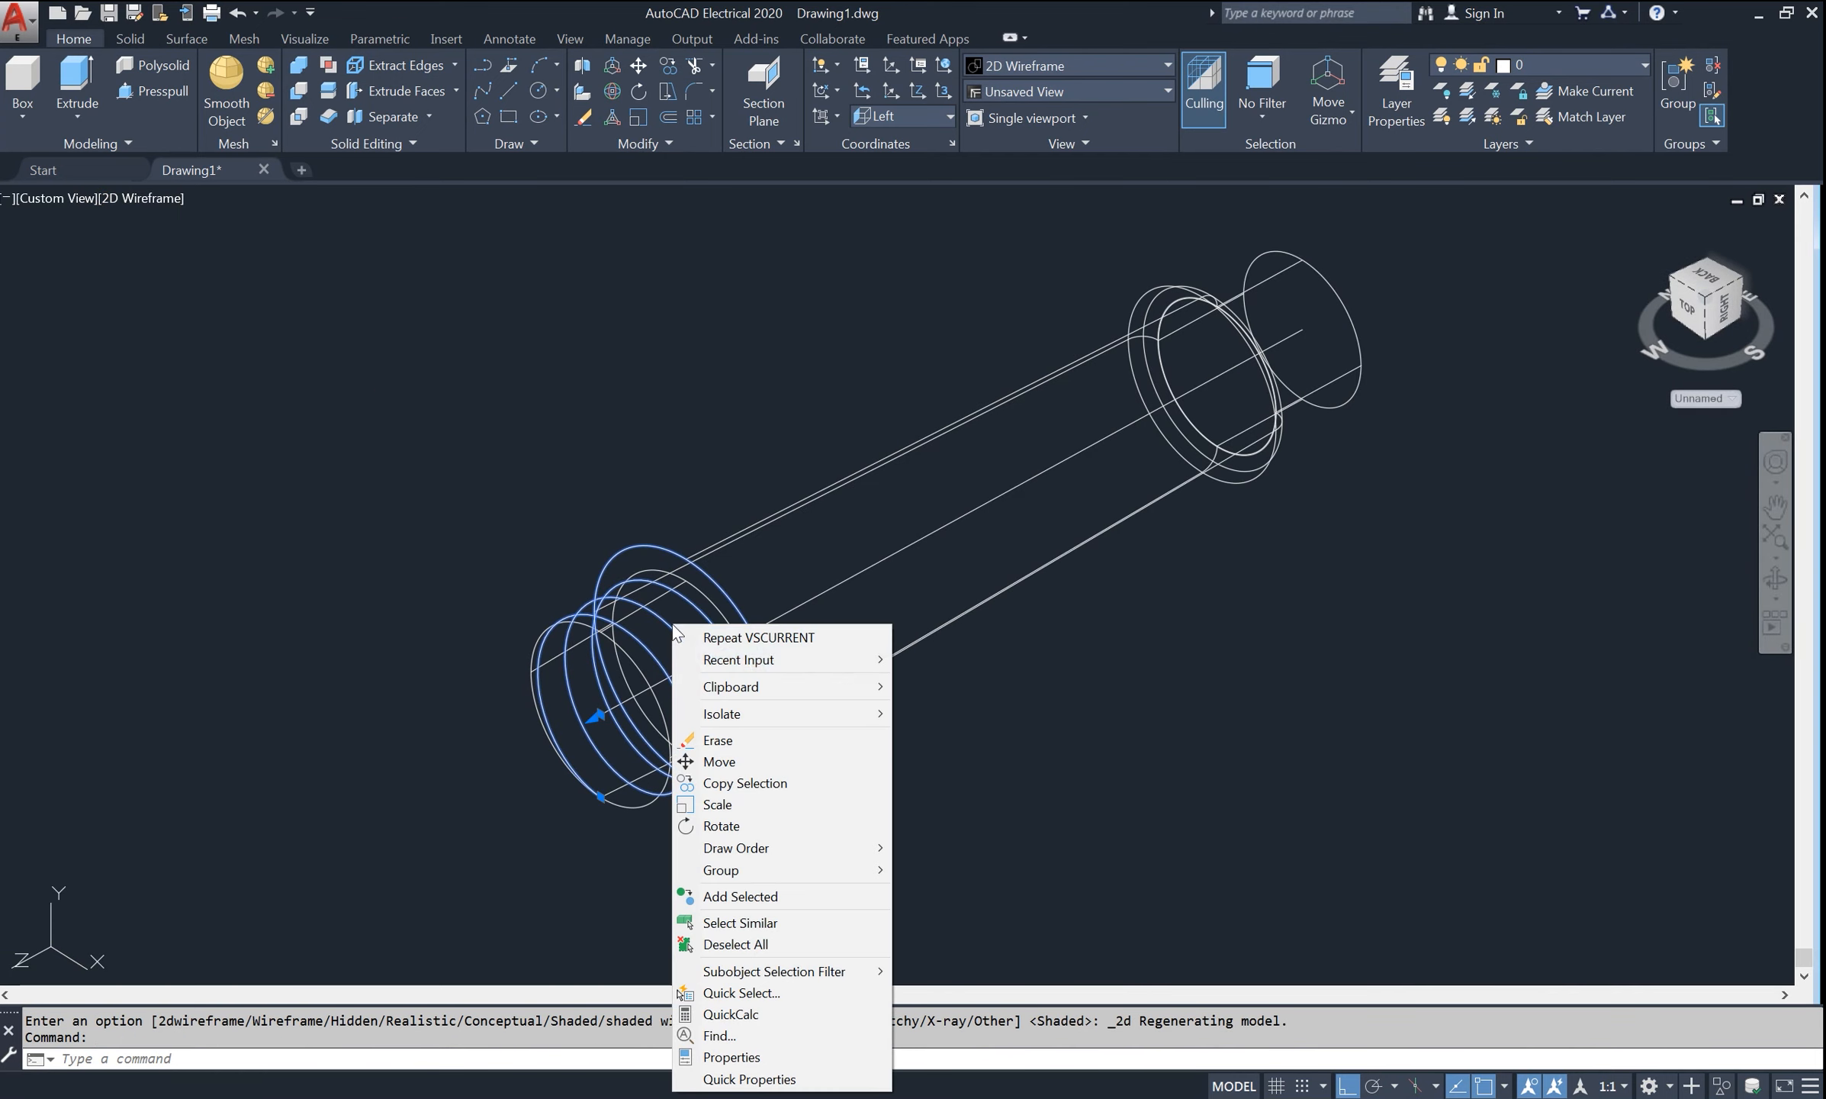
left_click(782, 1055)
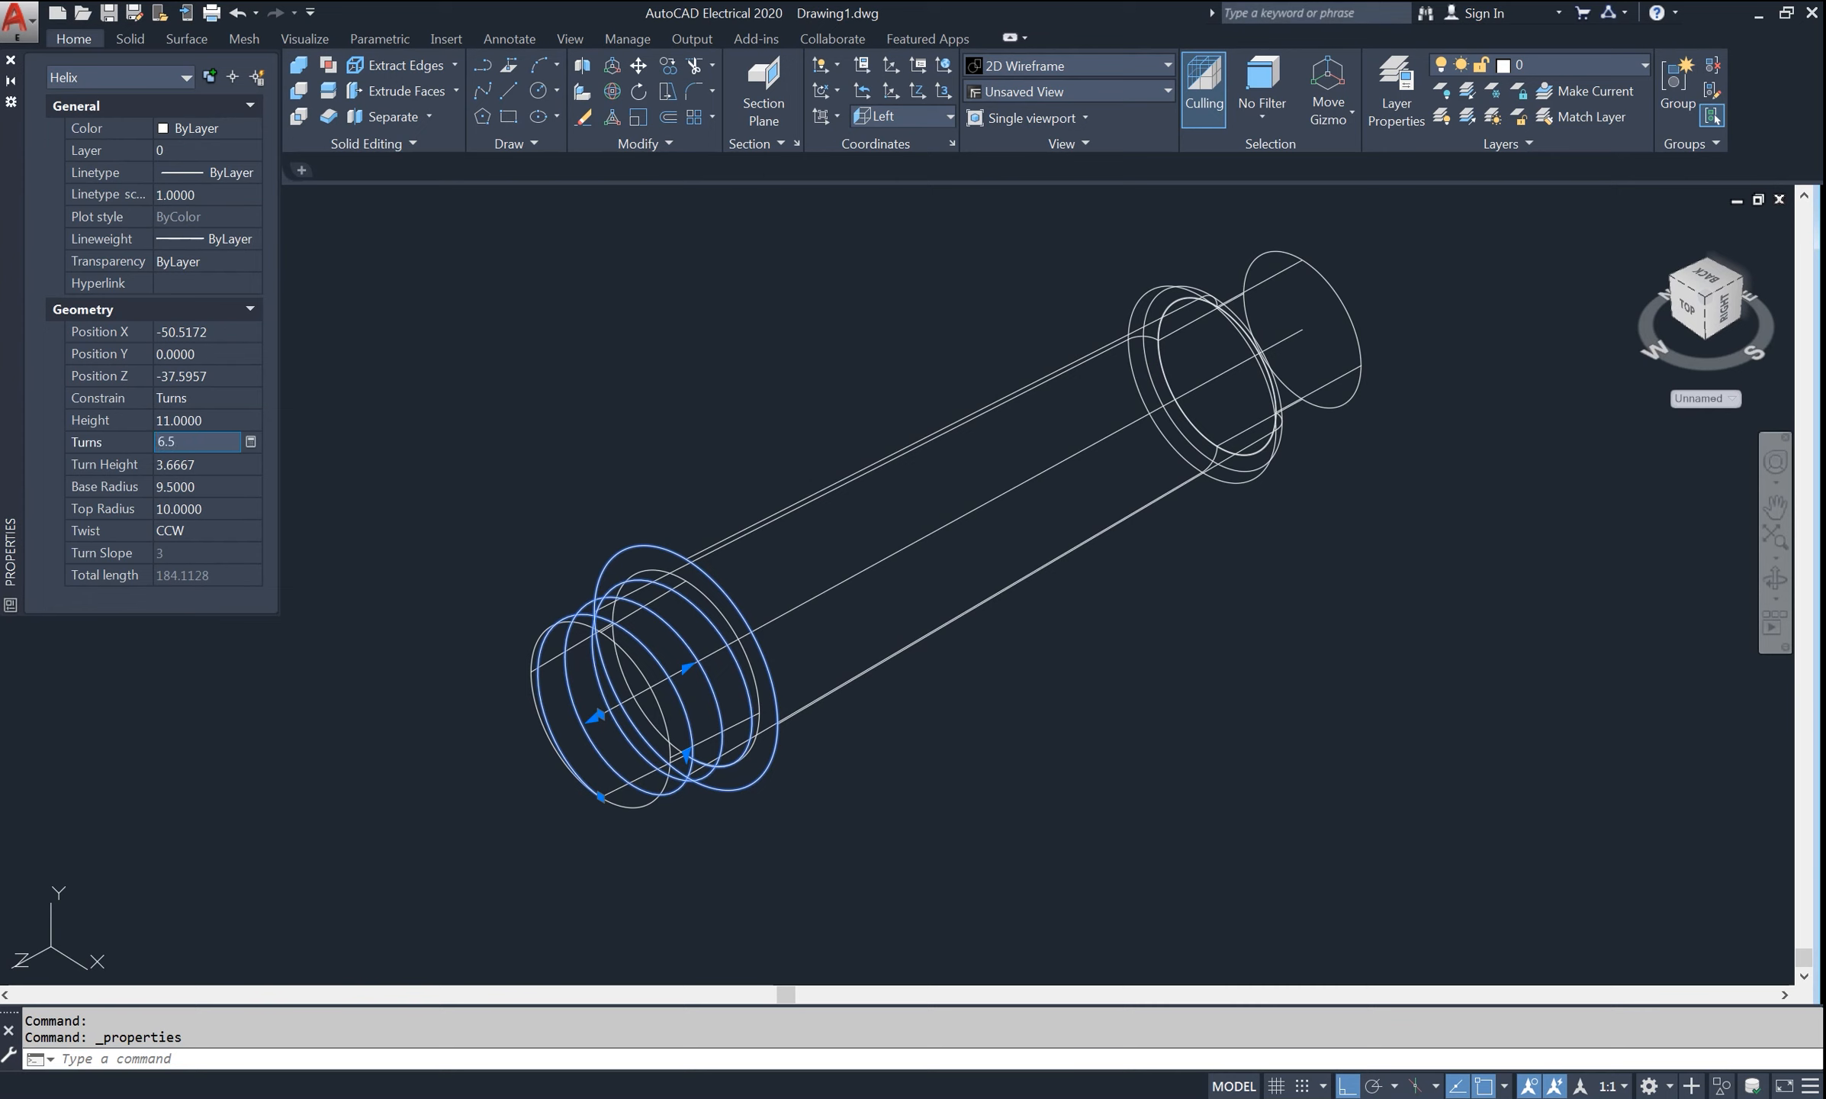
left_click(194, 464)
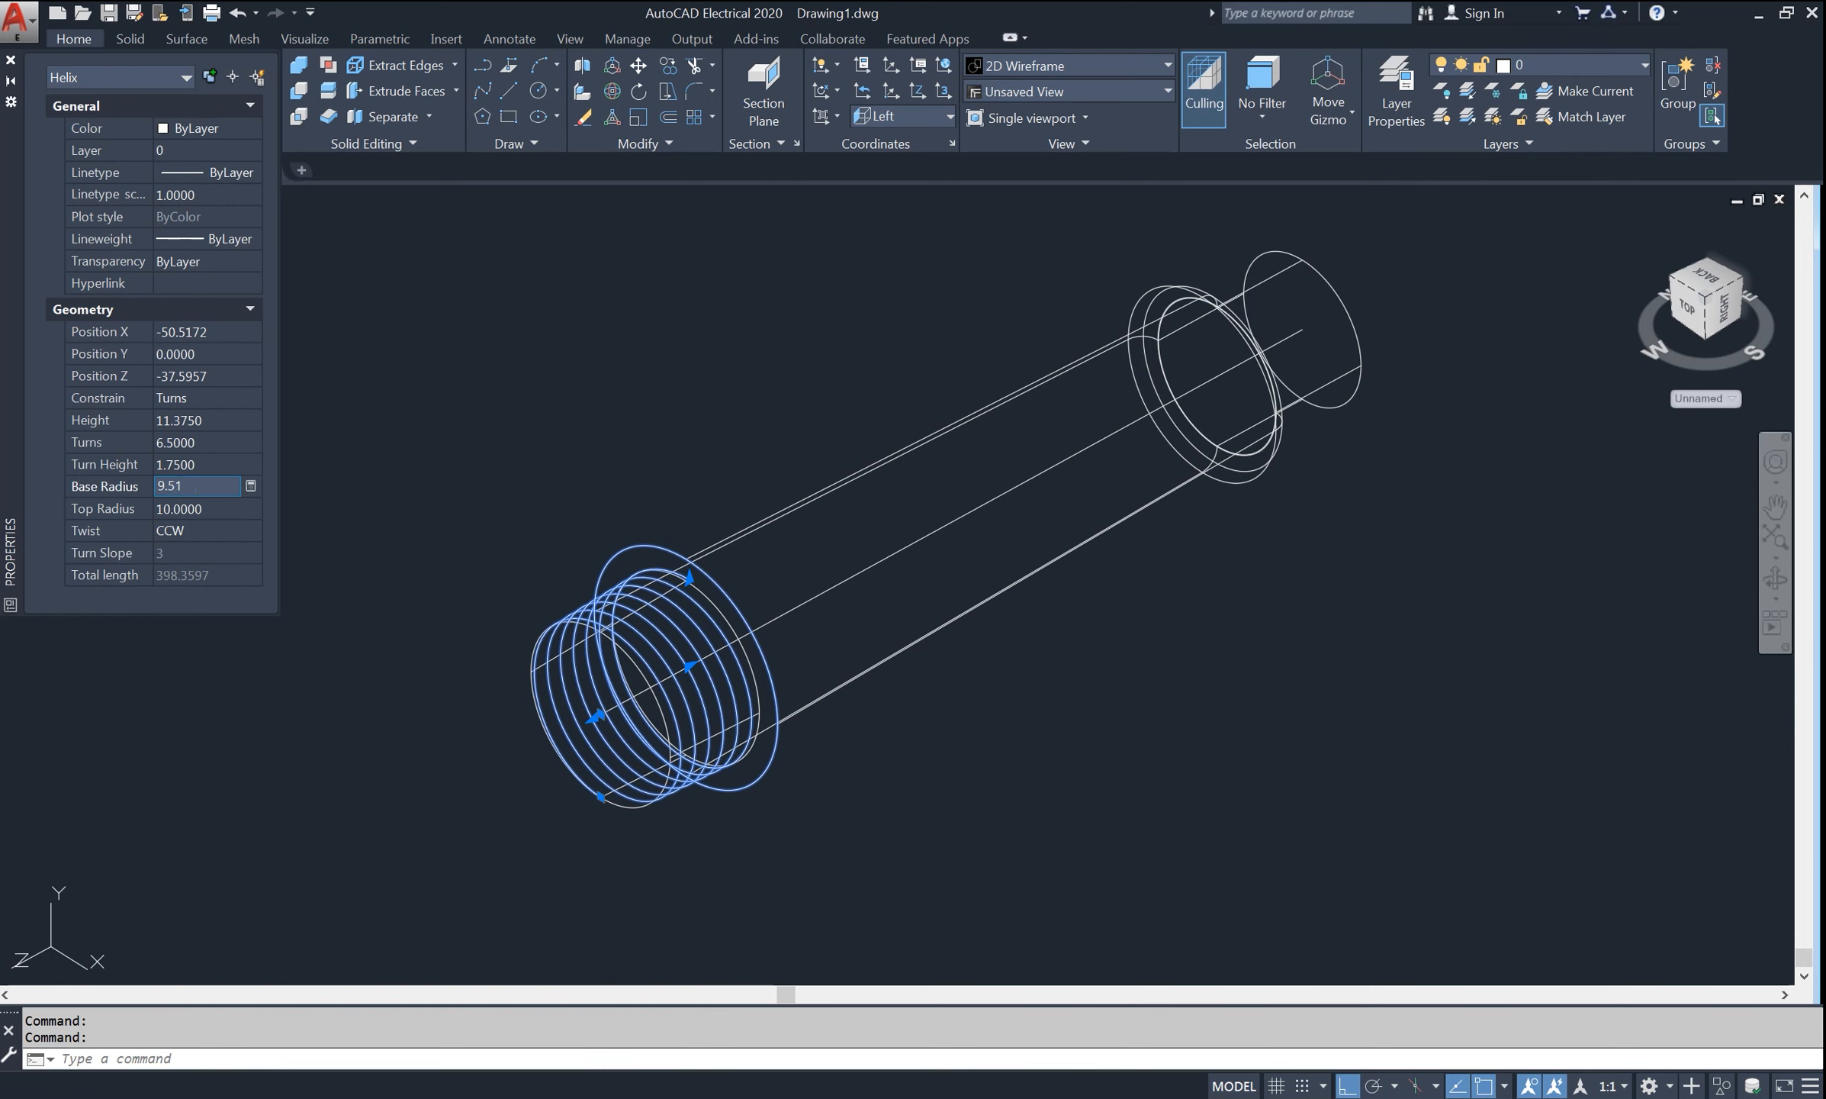
left_click(205, 511)
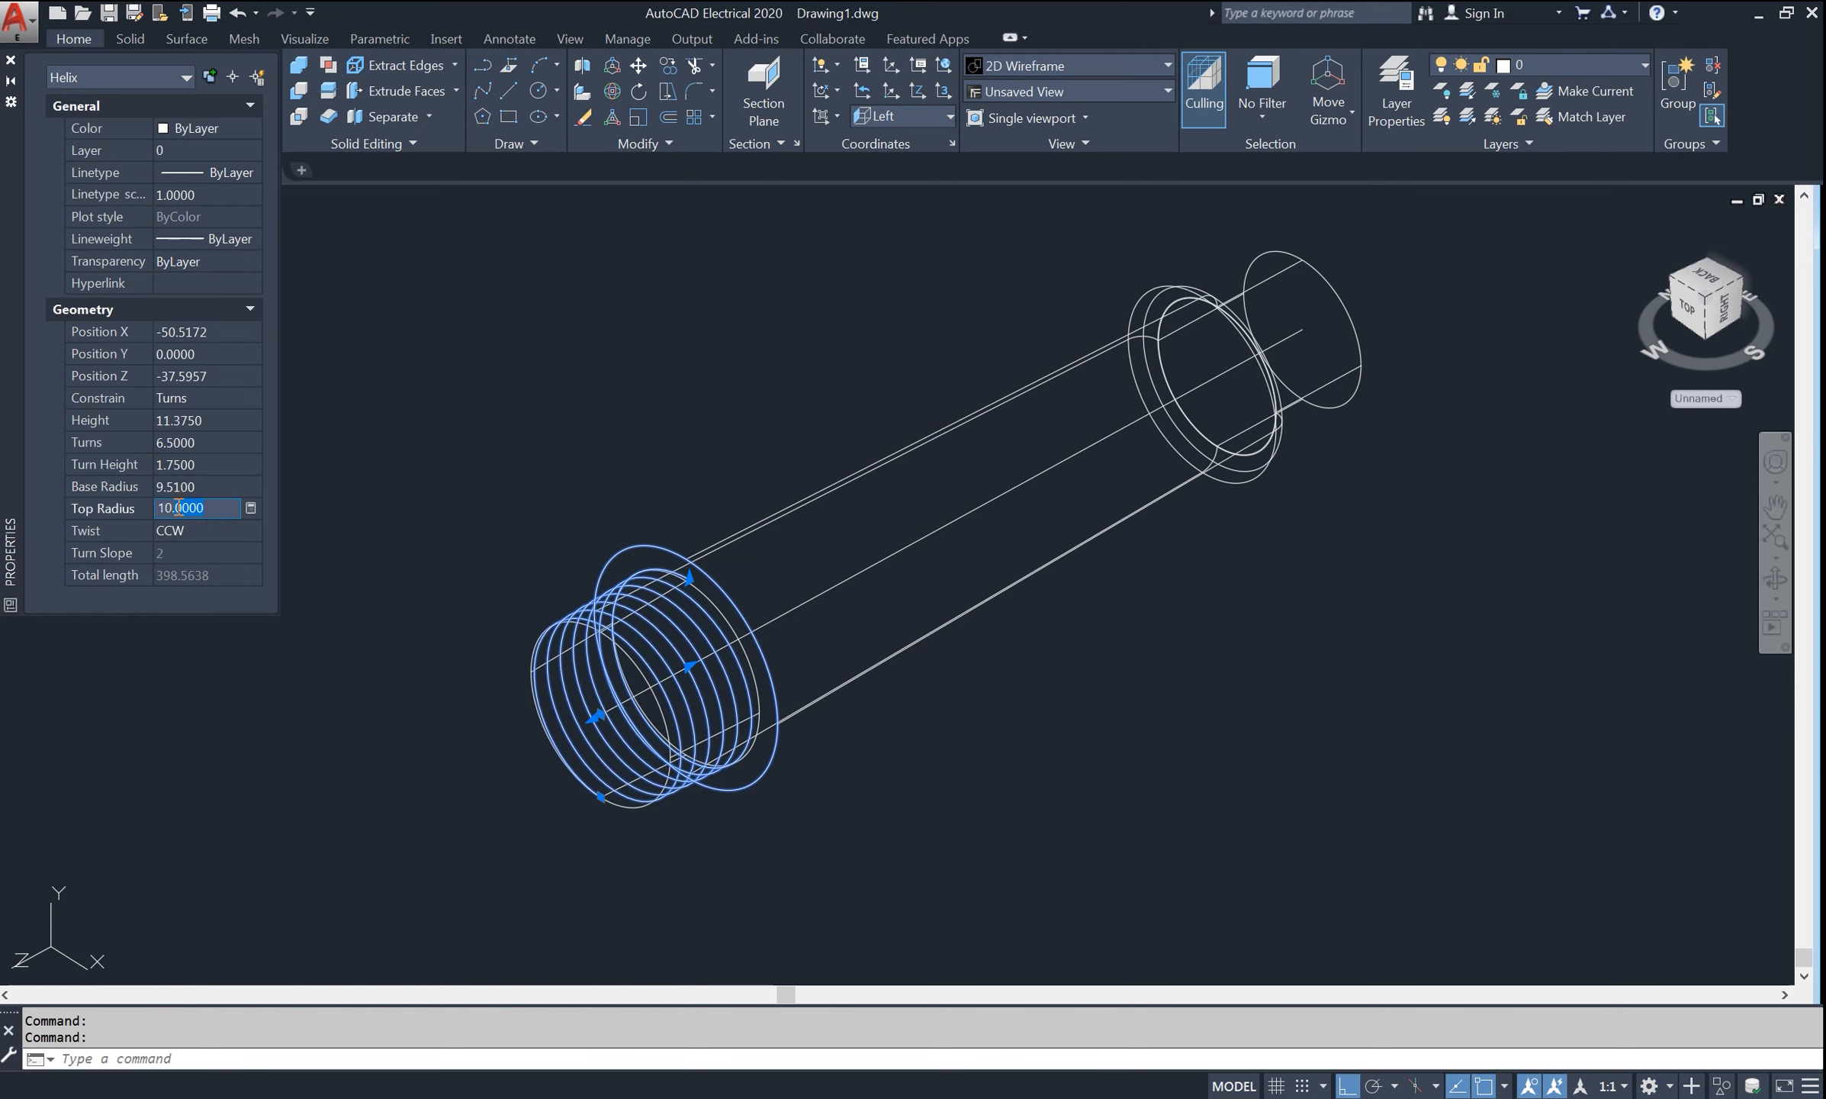
left_click(214, 530)
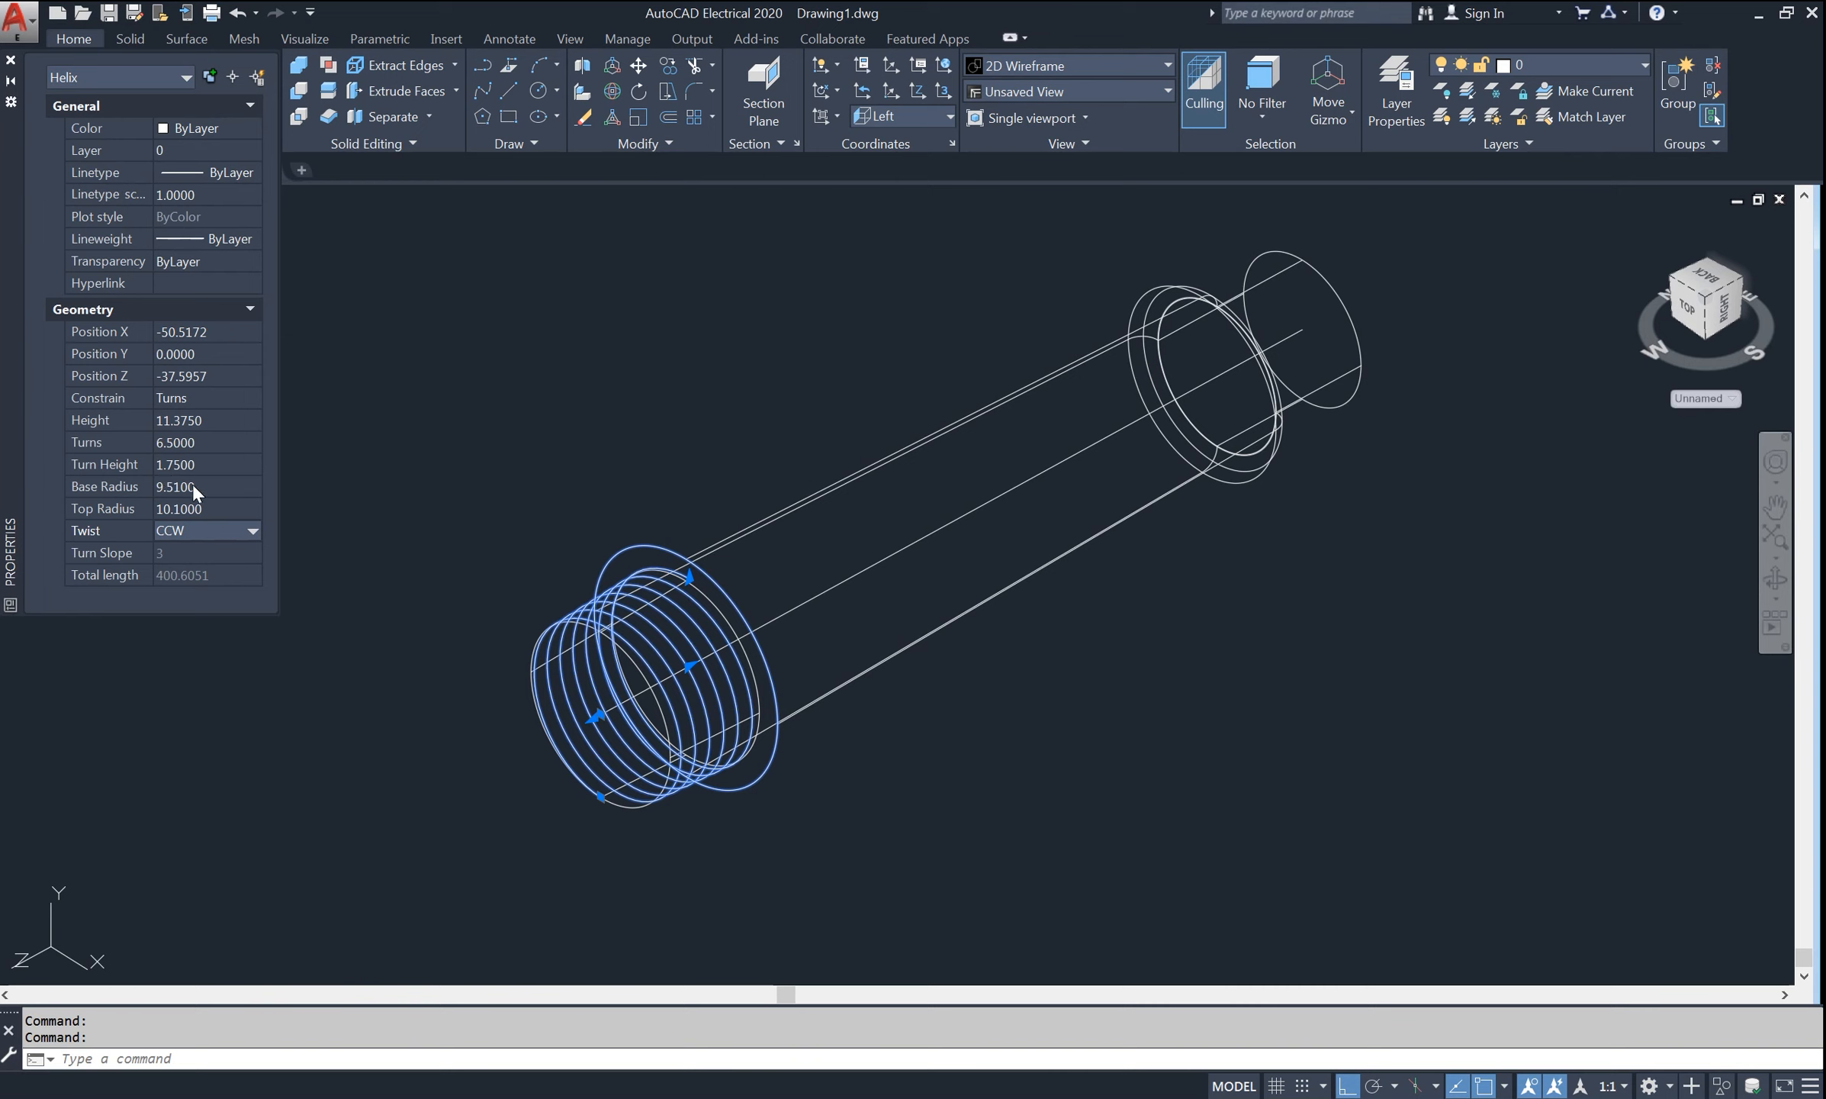
- Close the helix's properties, deselect it, and set the UCS to Front
left_click(12, 62)
key("Escape")
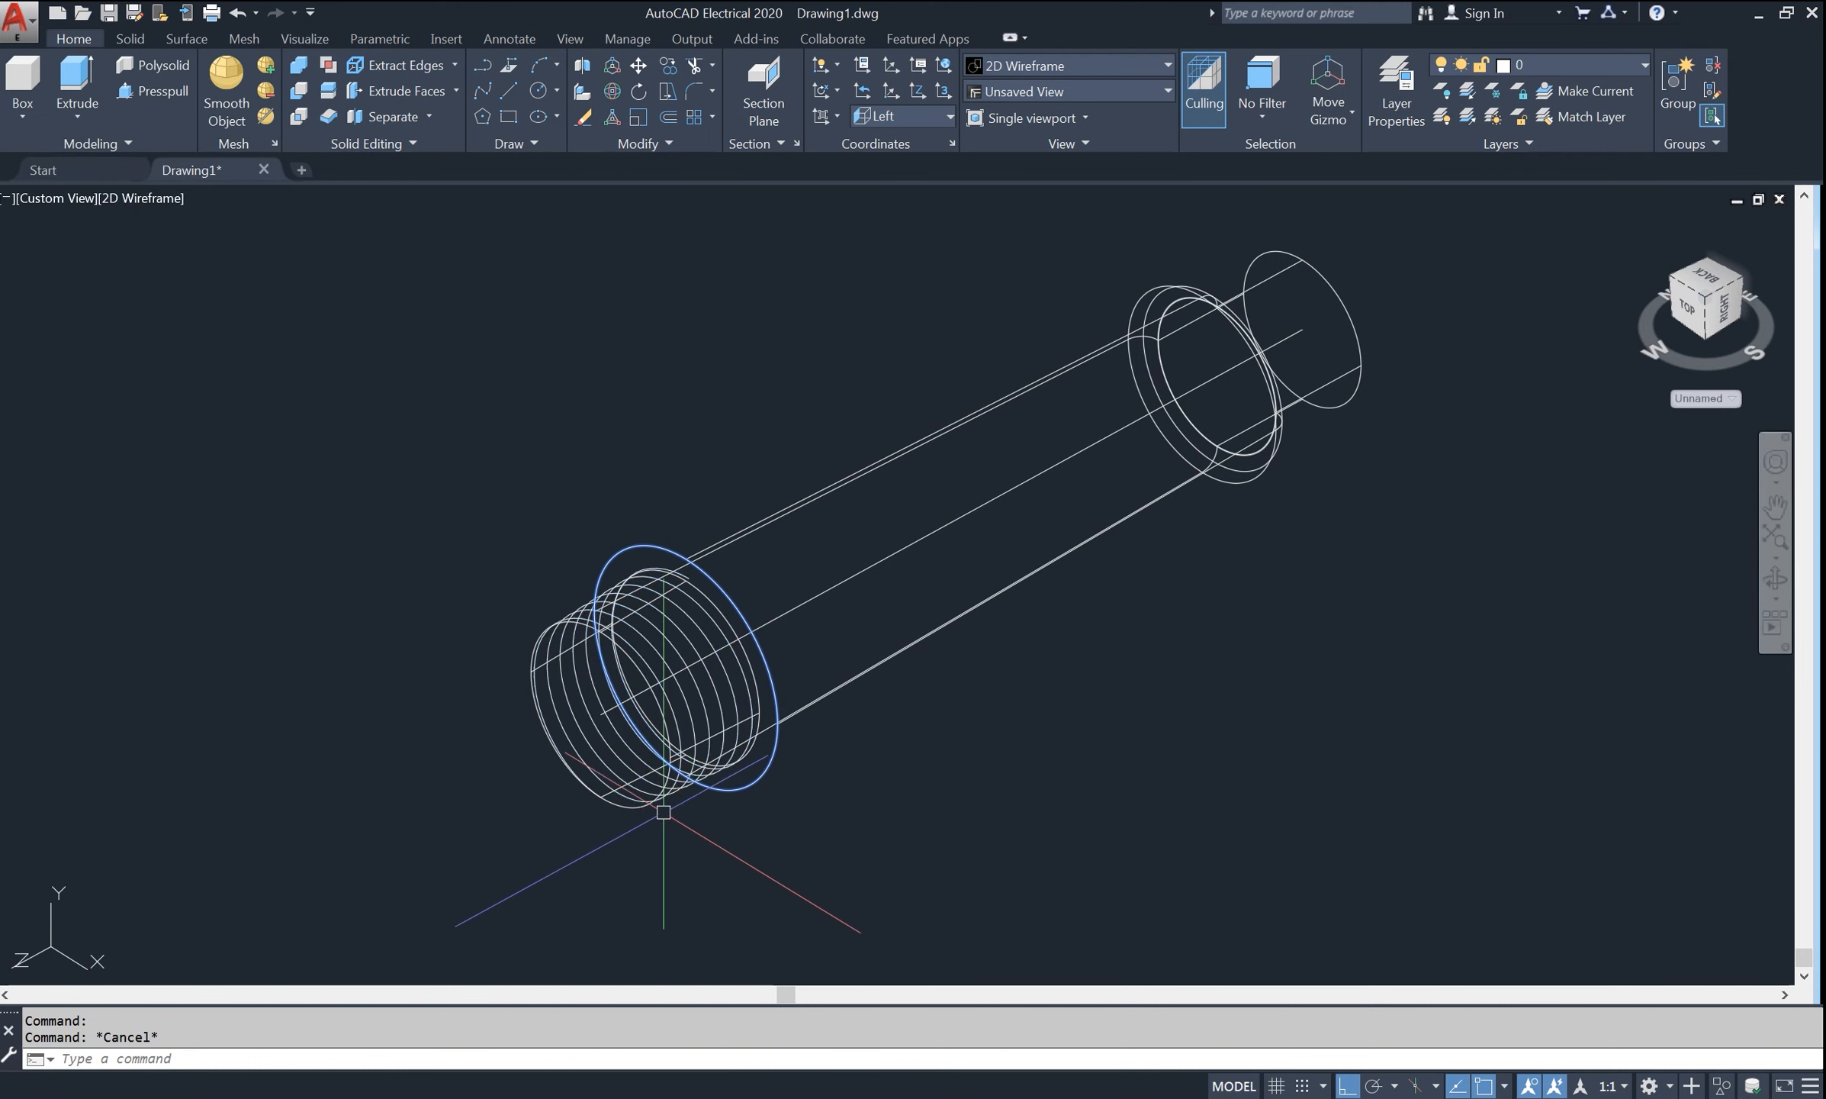
scroll(663, 813, "up", 5)
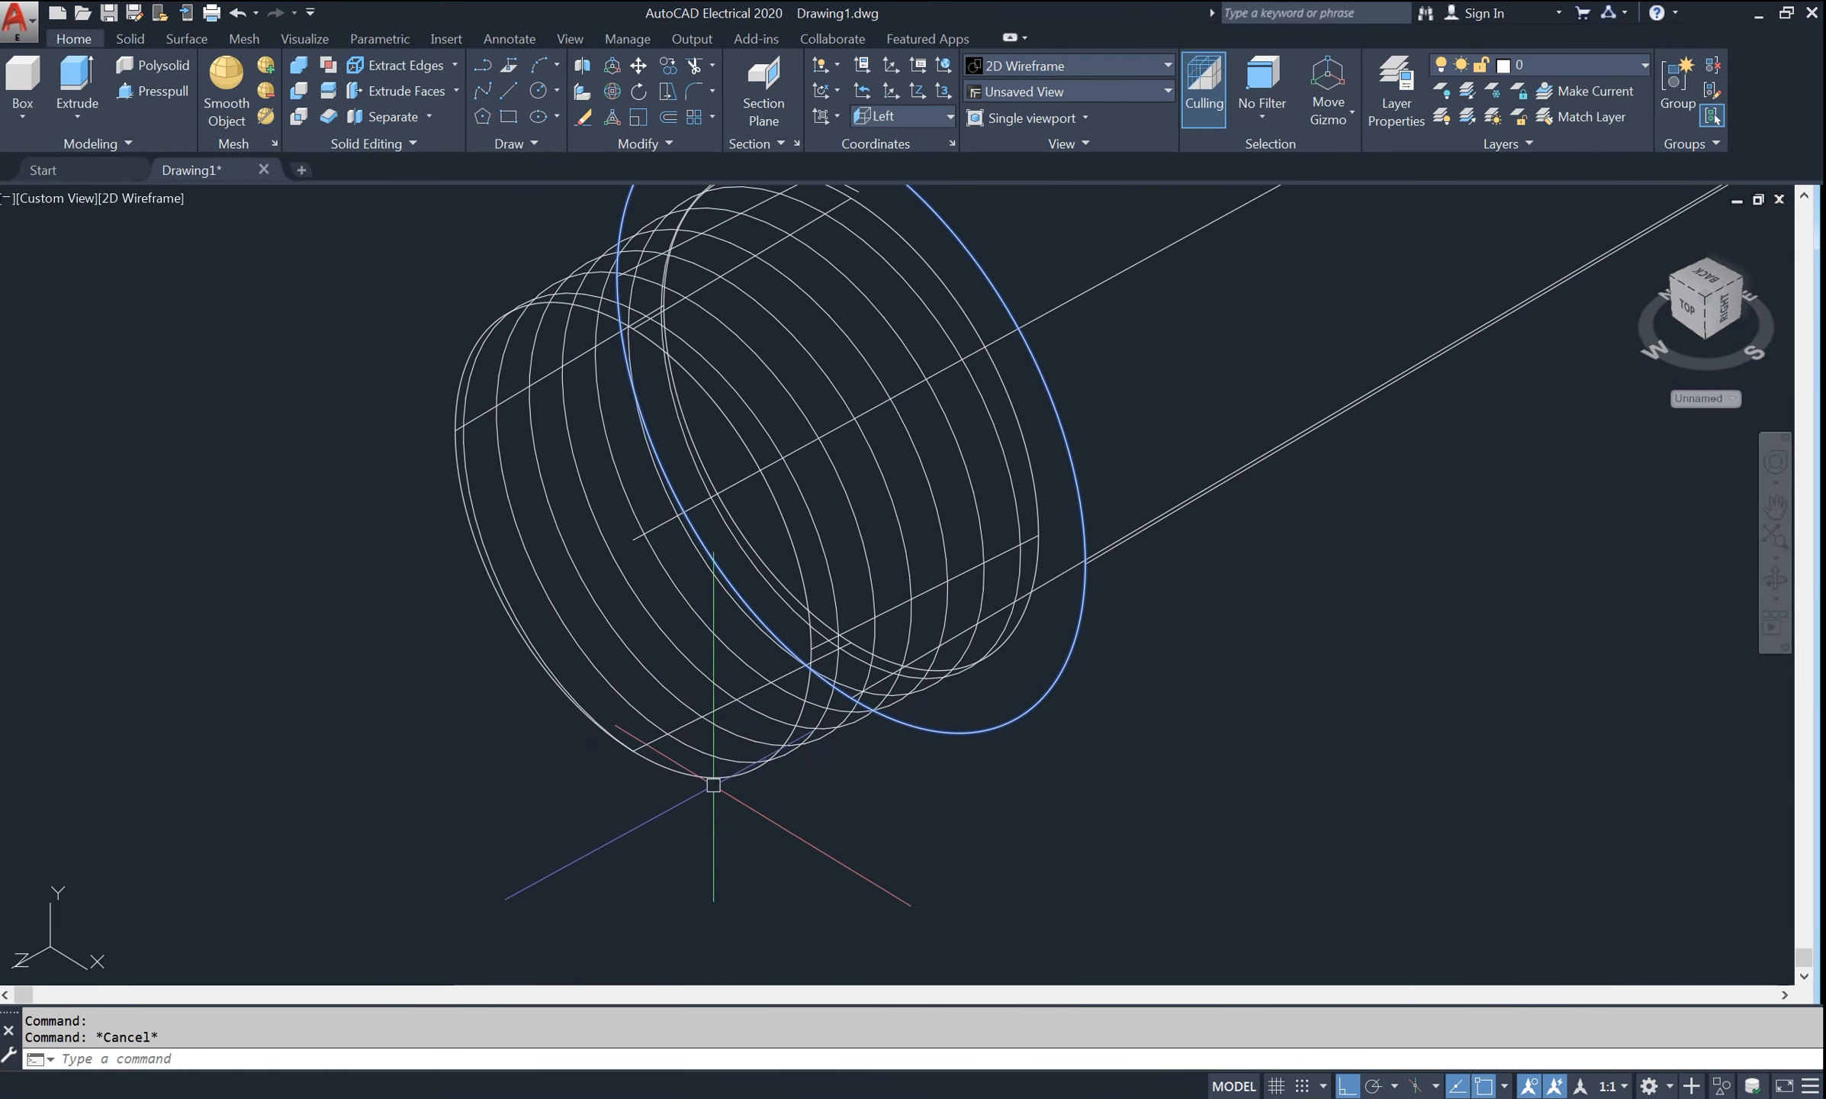
left_click(926, 114)
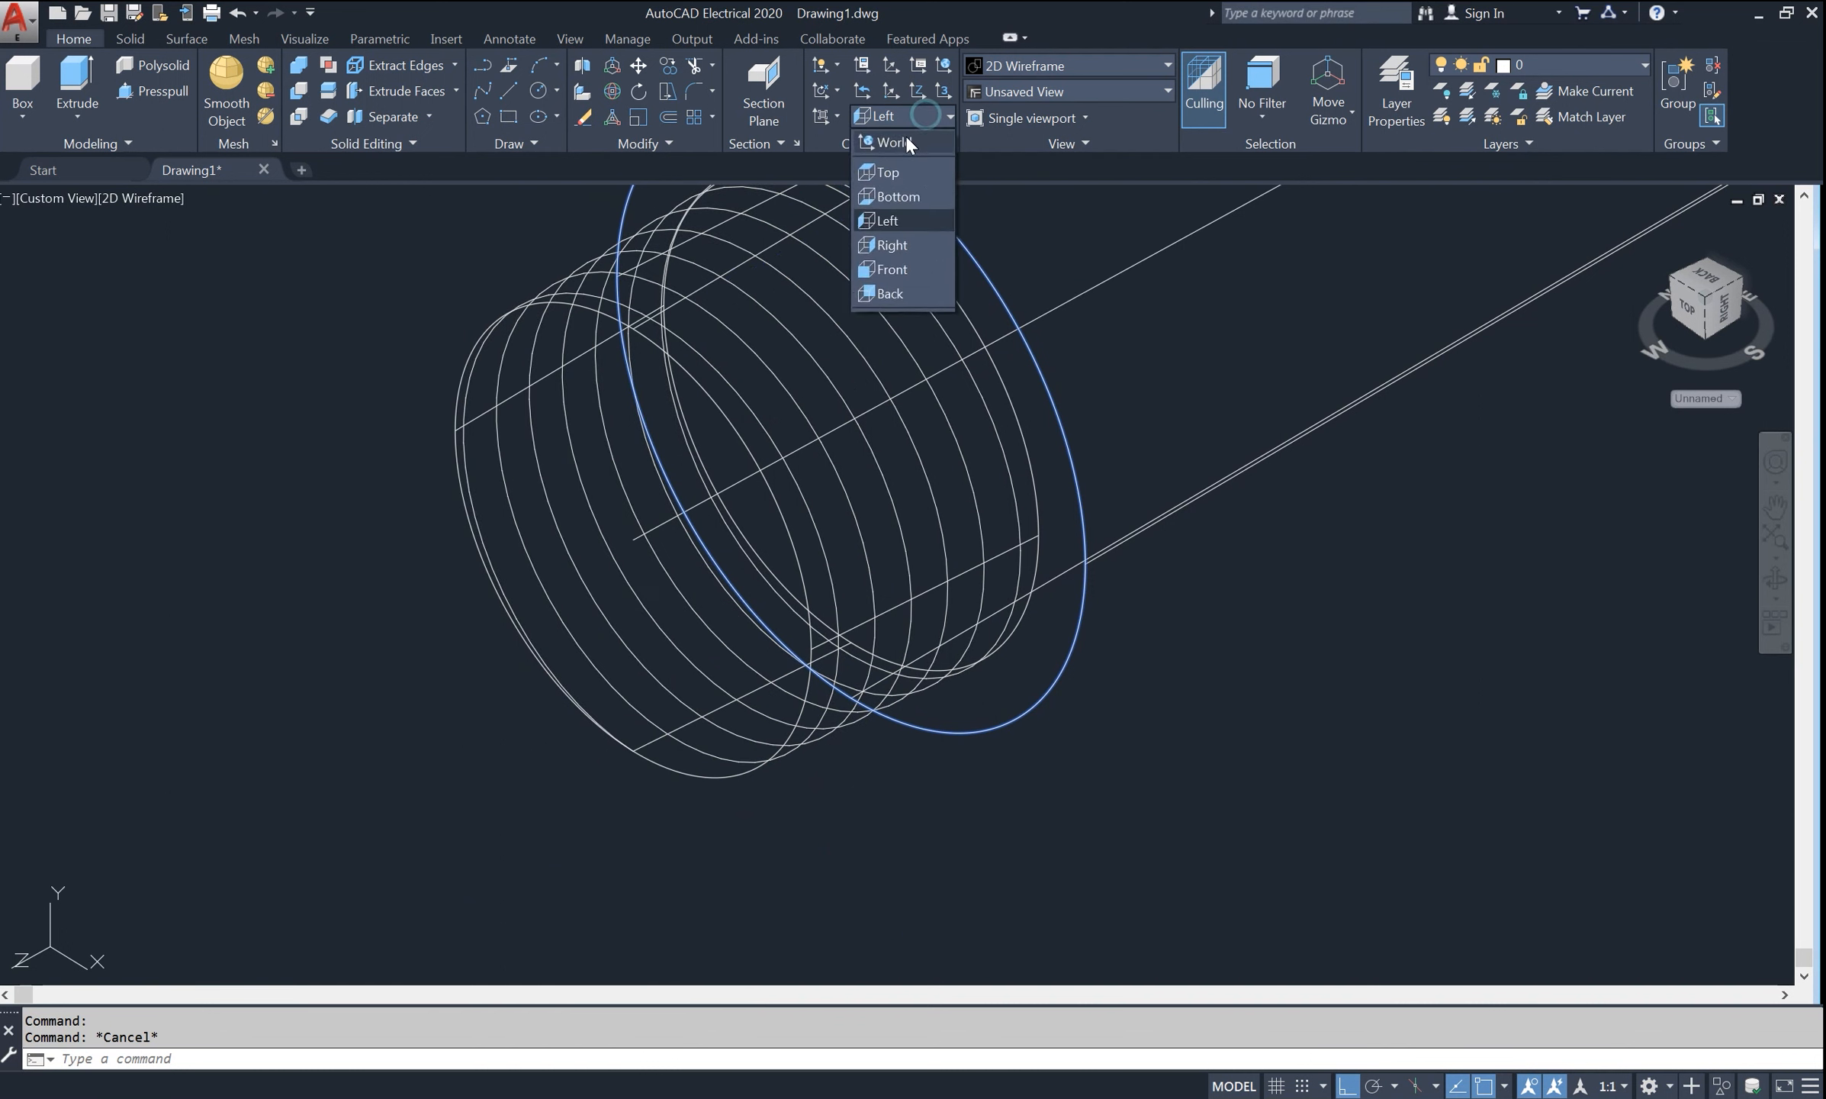
left_click(893, 142)
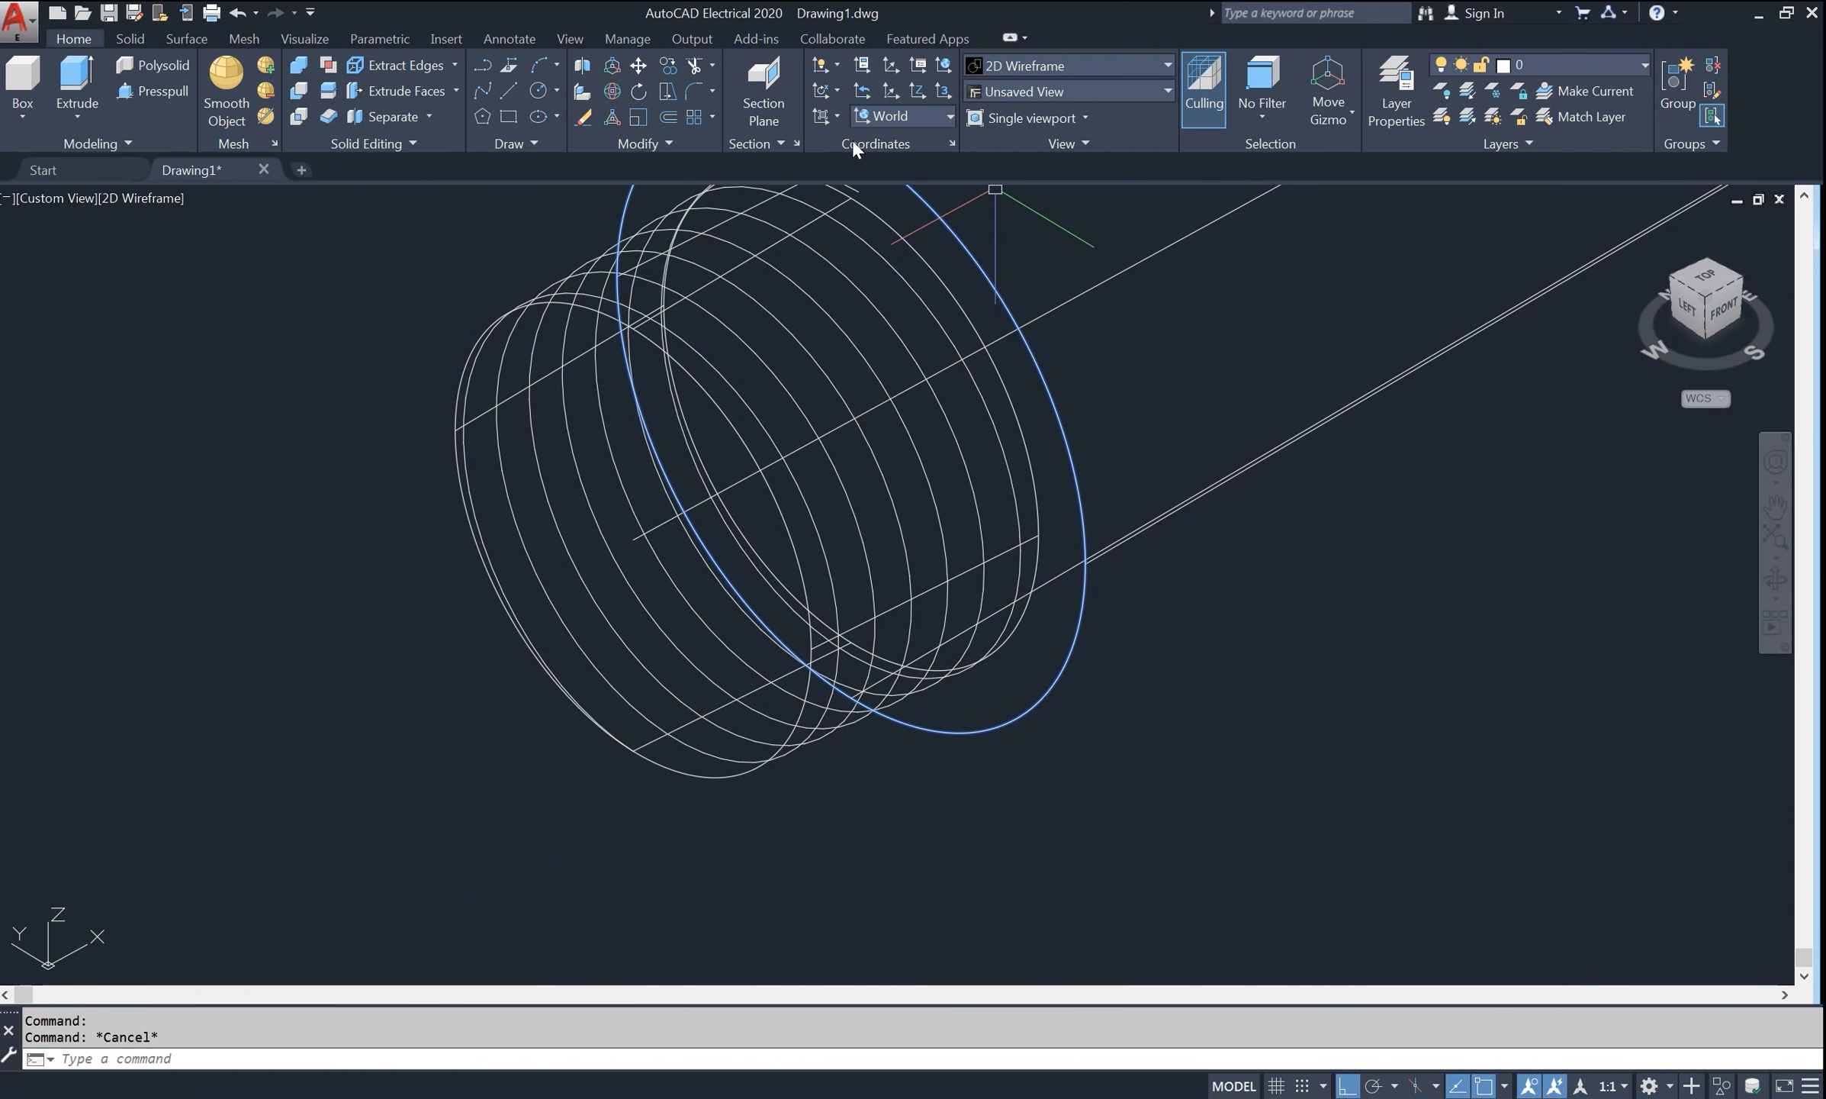
left_click(920, 113)
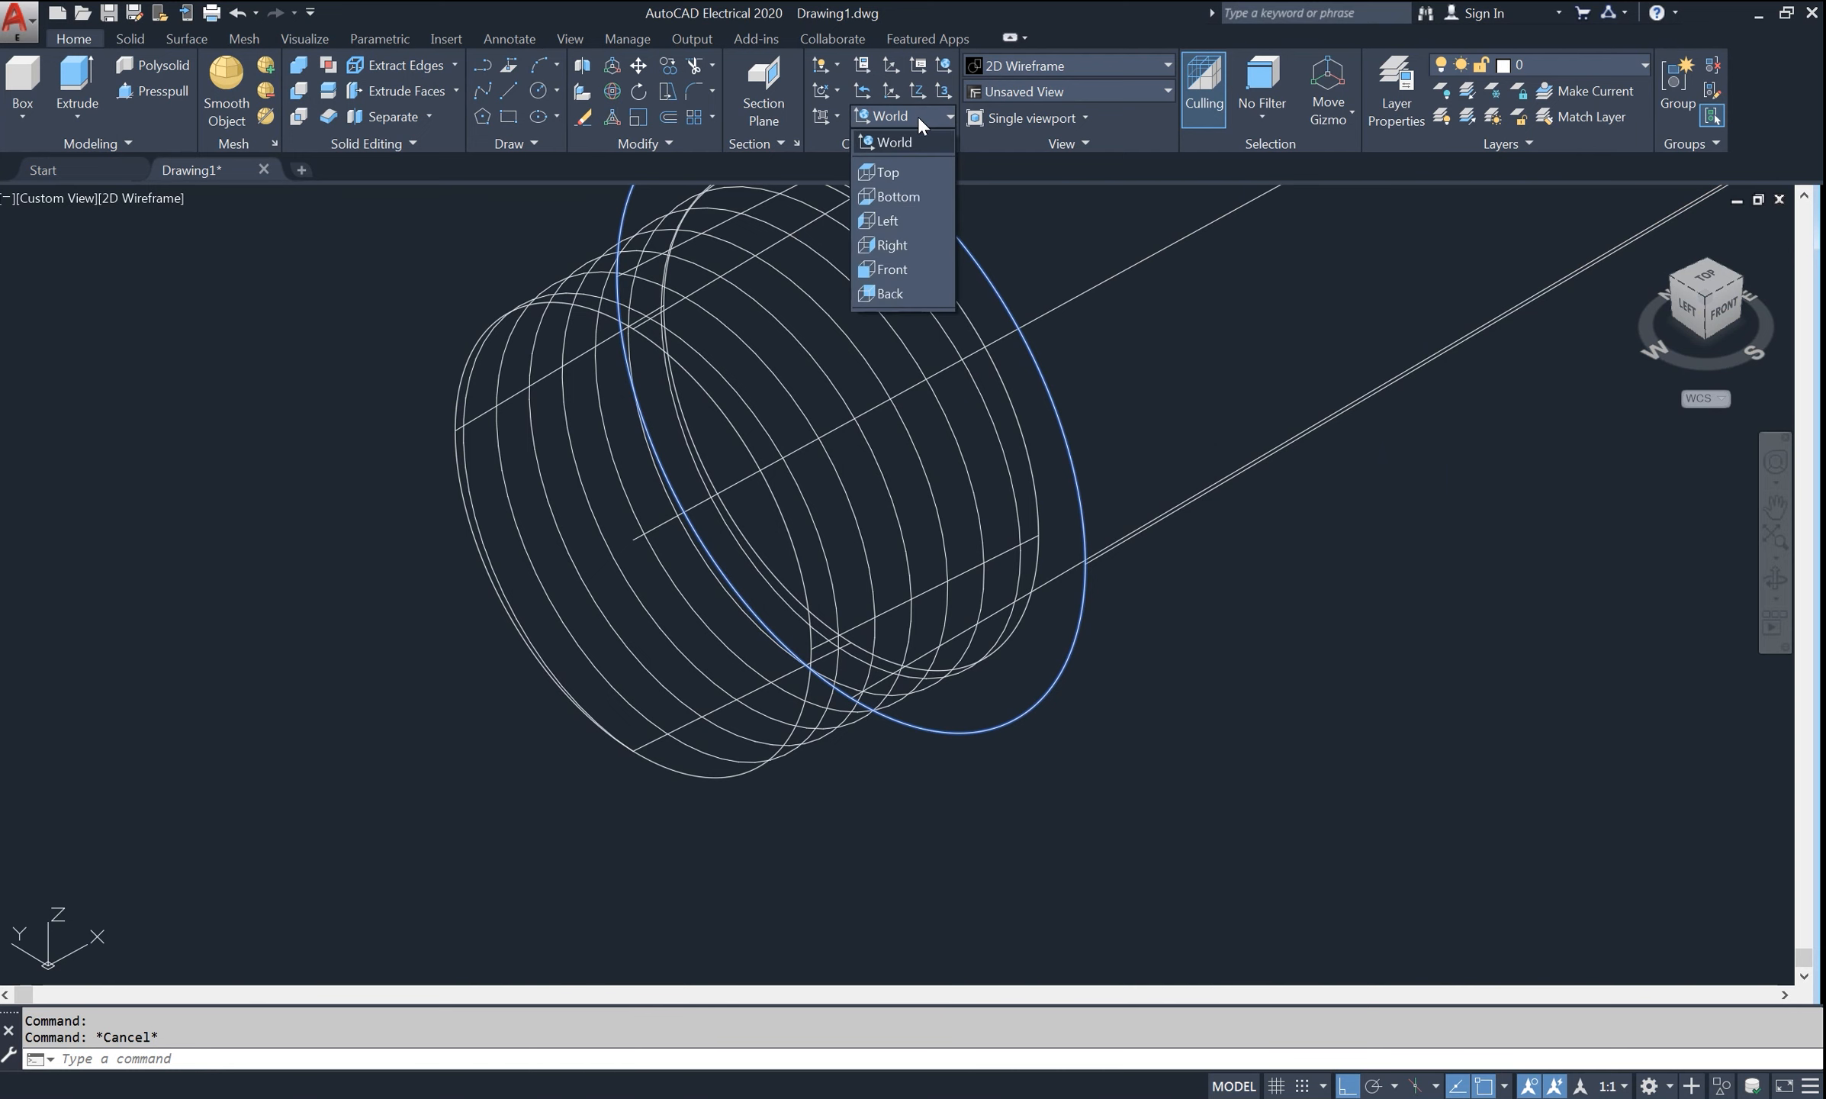
left_click(912, 270)
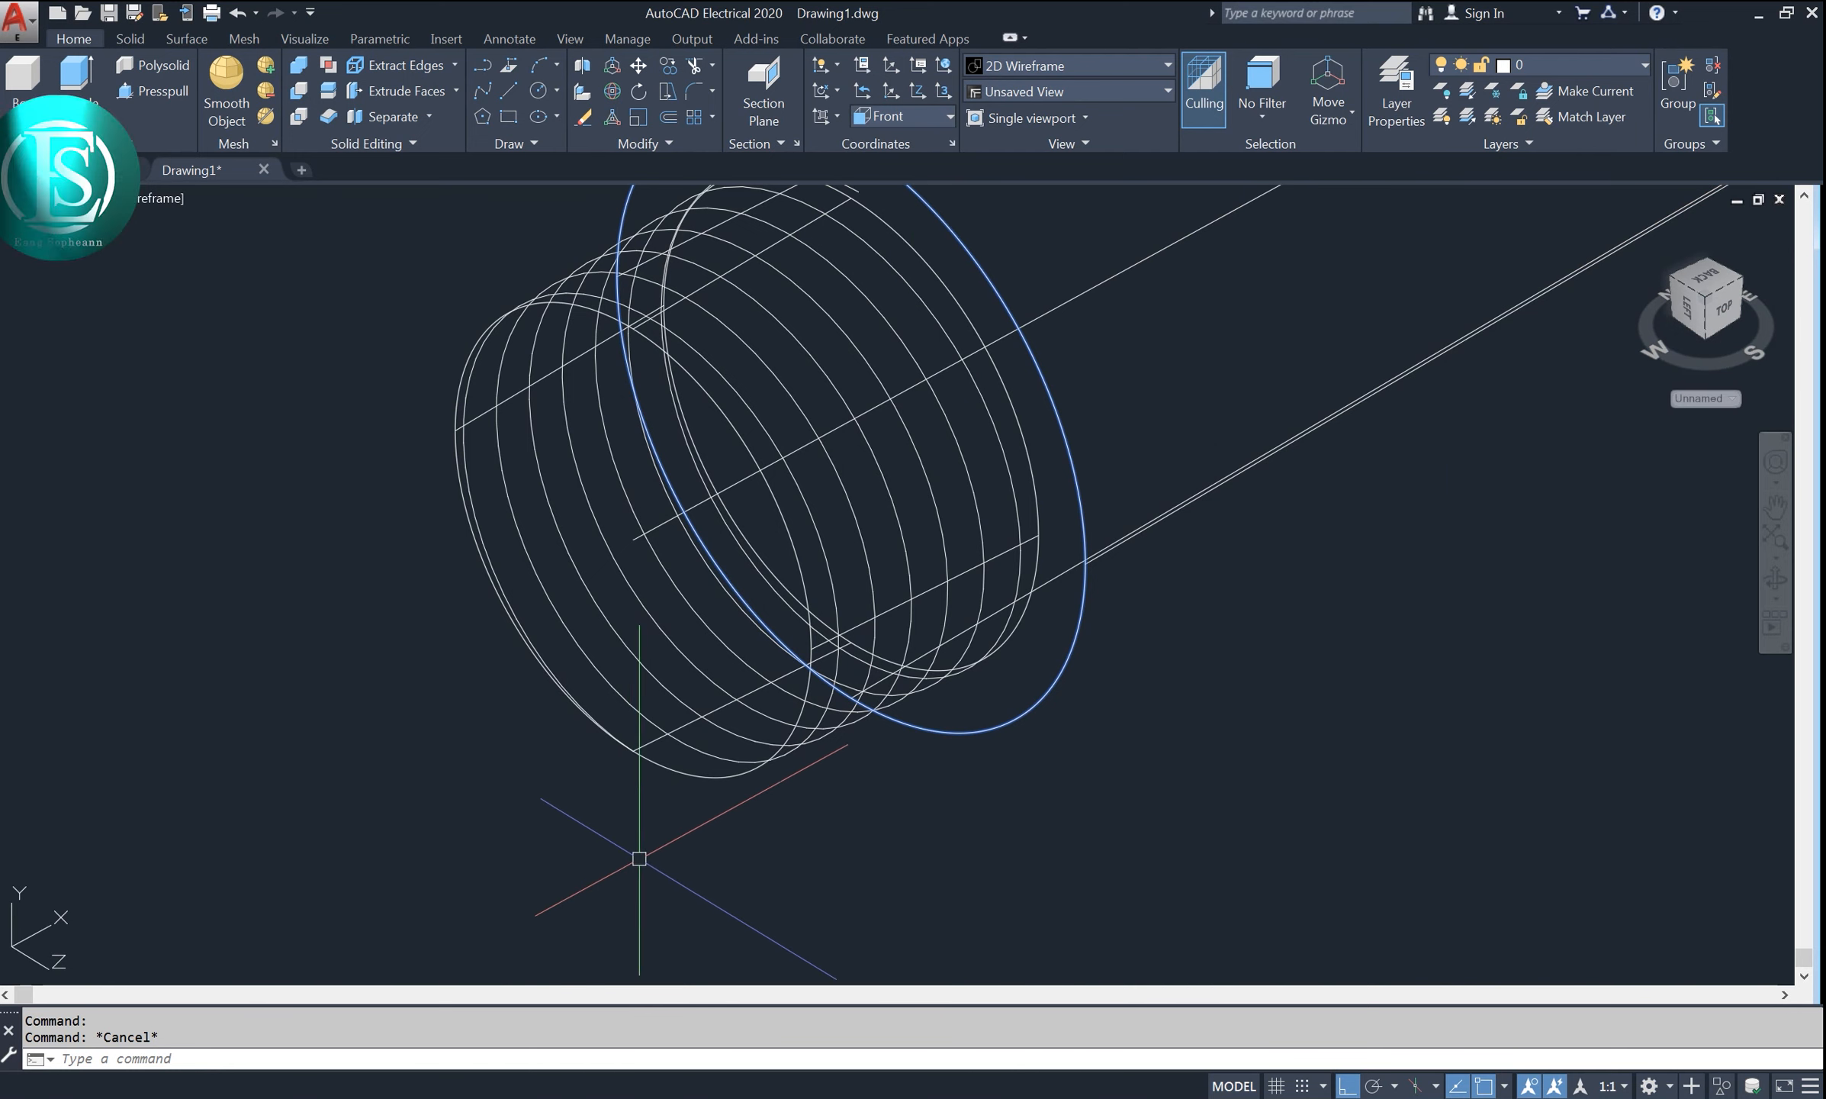
- Draw a three-sided open polyline just beyond the helix's start, with perpendicular segments of 1.75, 1 and 1.75
scroll(639, 858, "up", 2)
type("p")
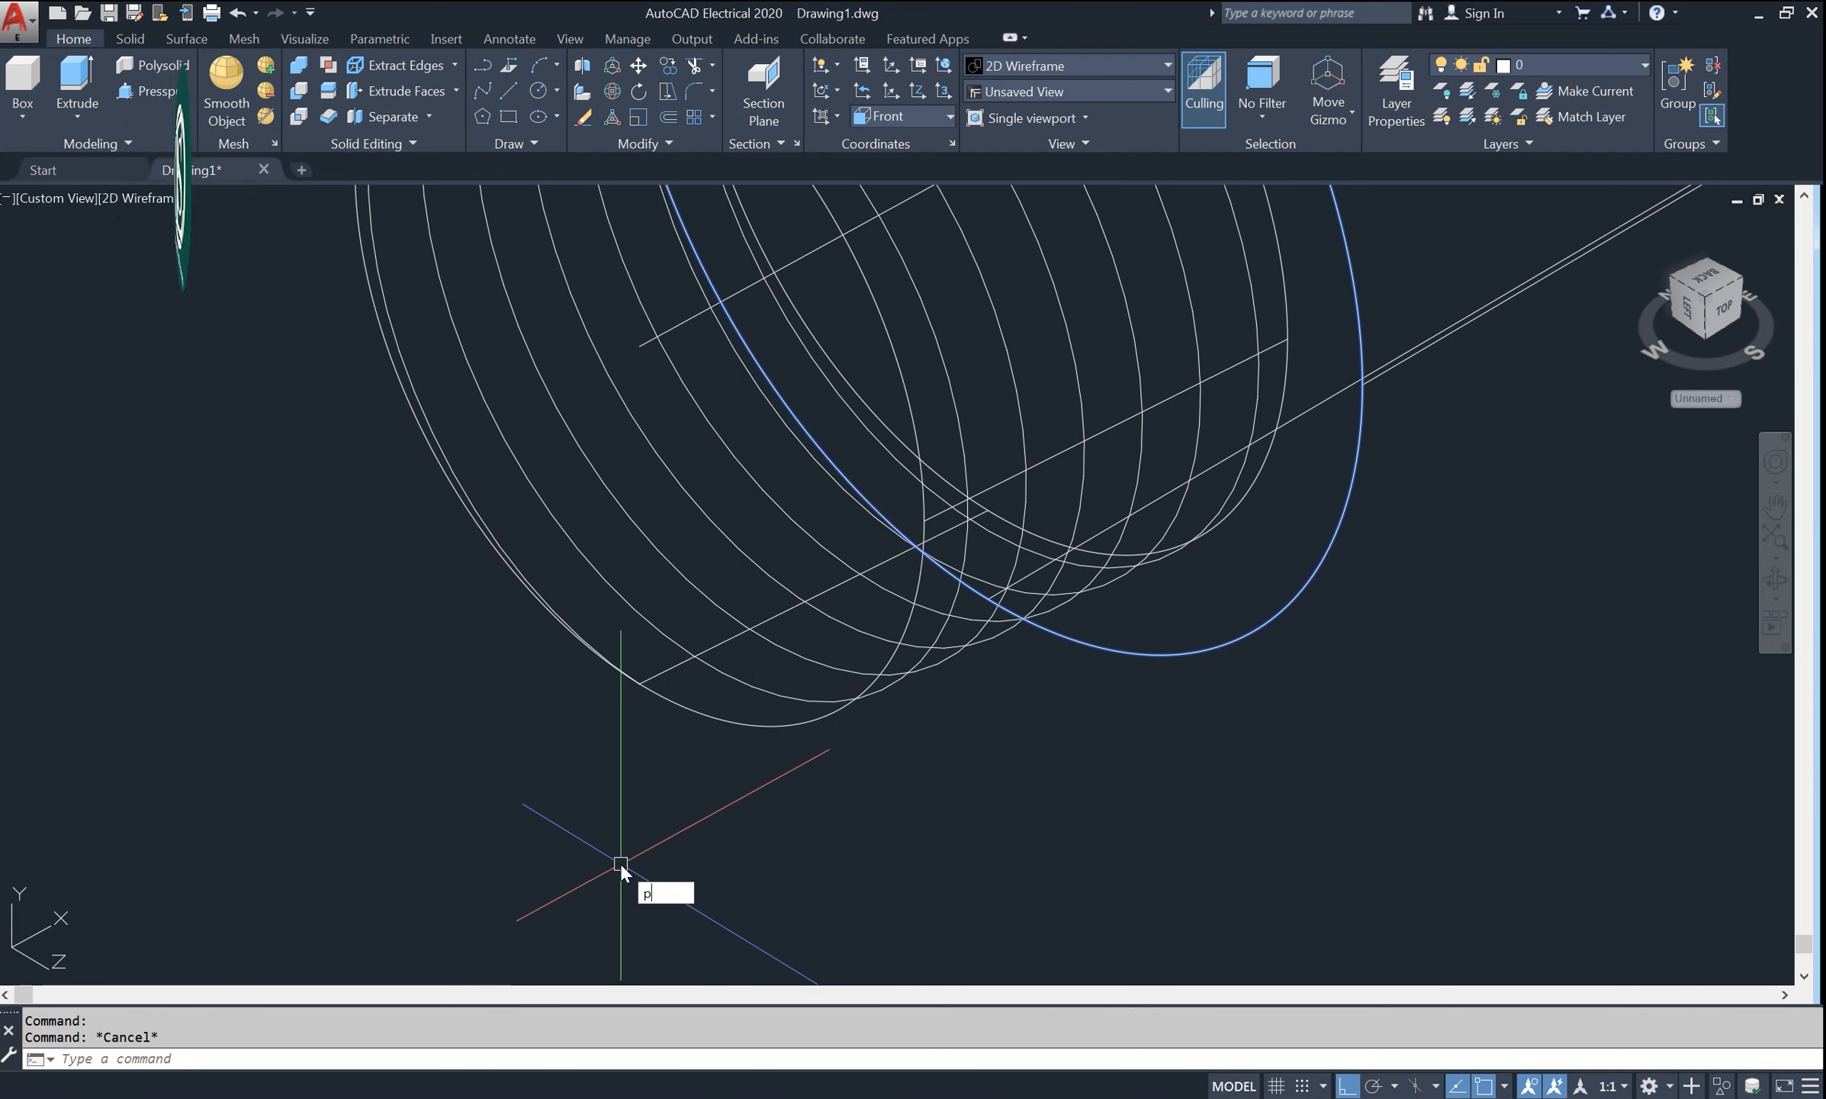
type("l")
key("Return")
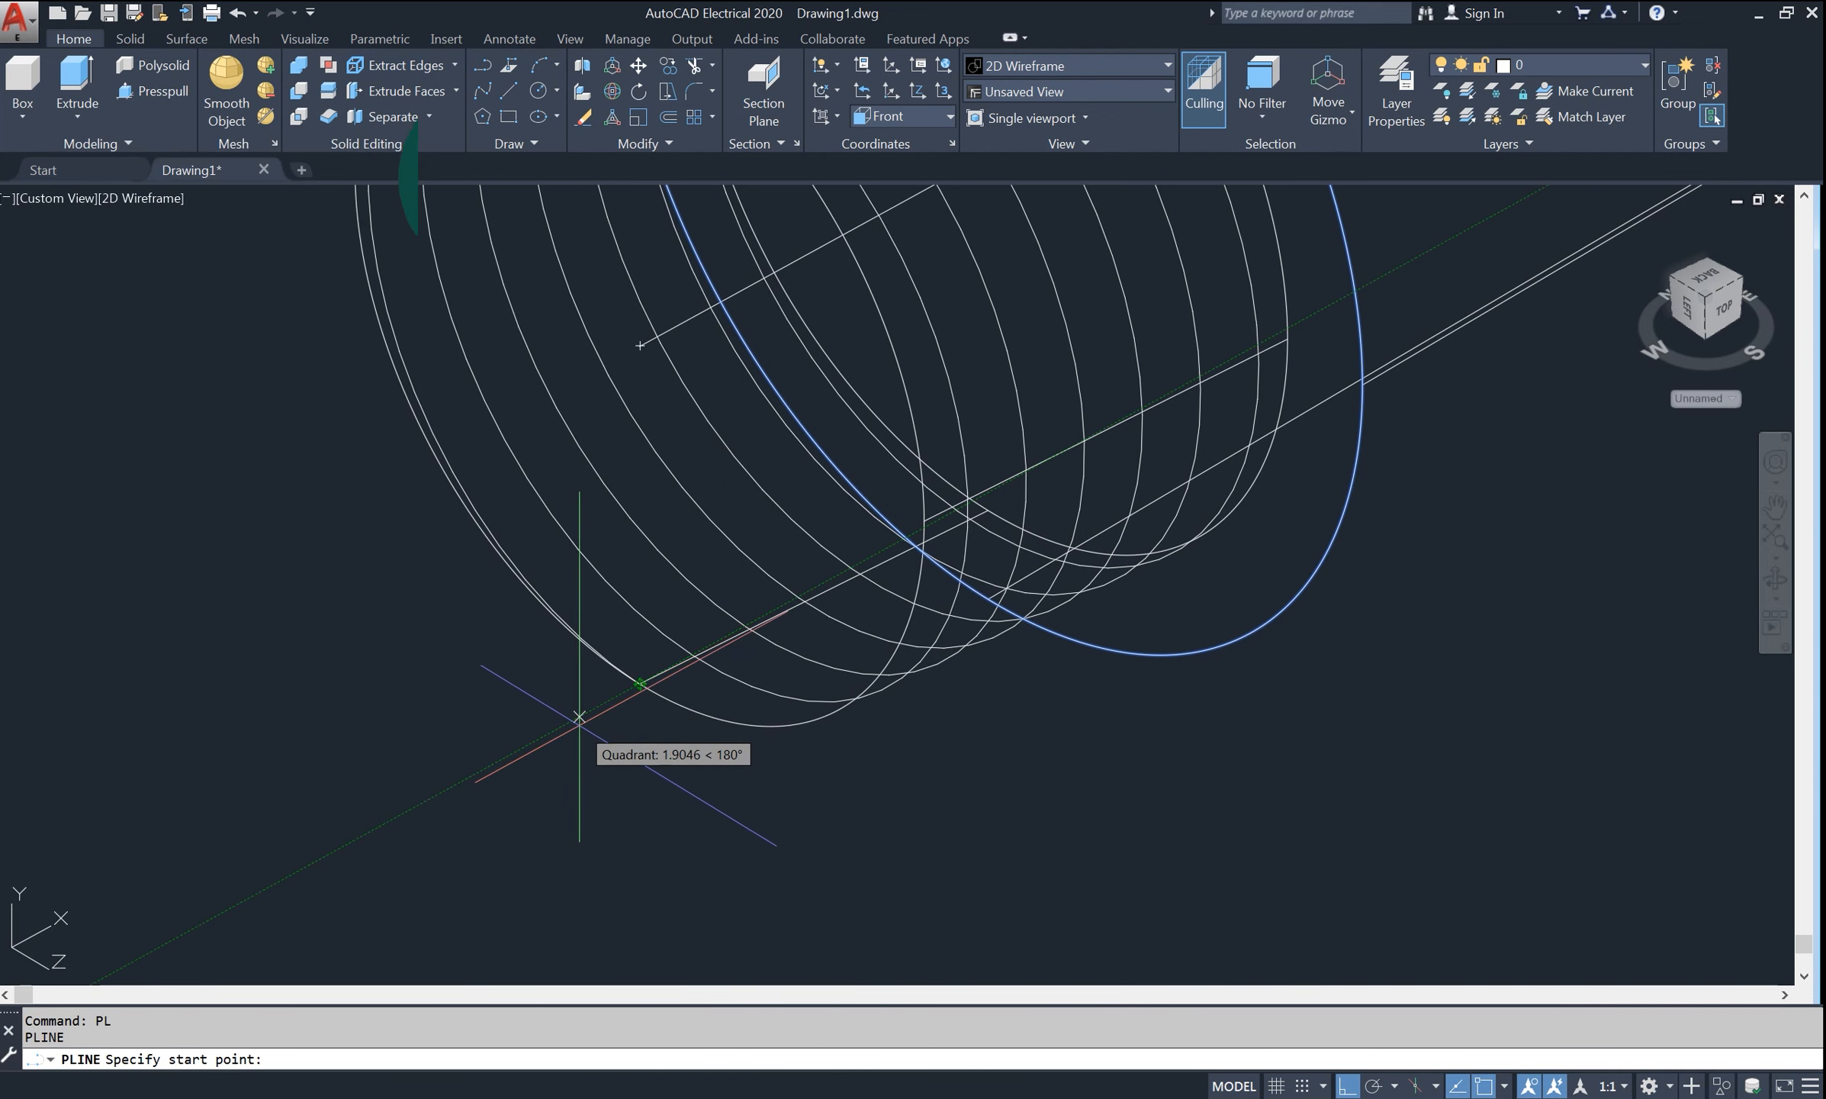
left_click(580, 718)
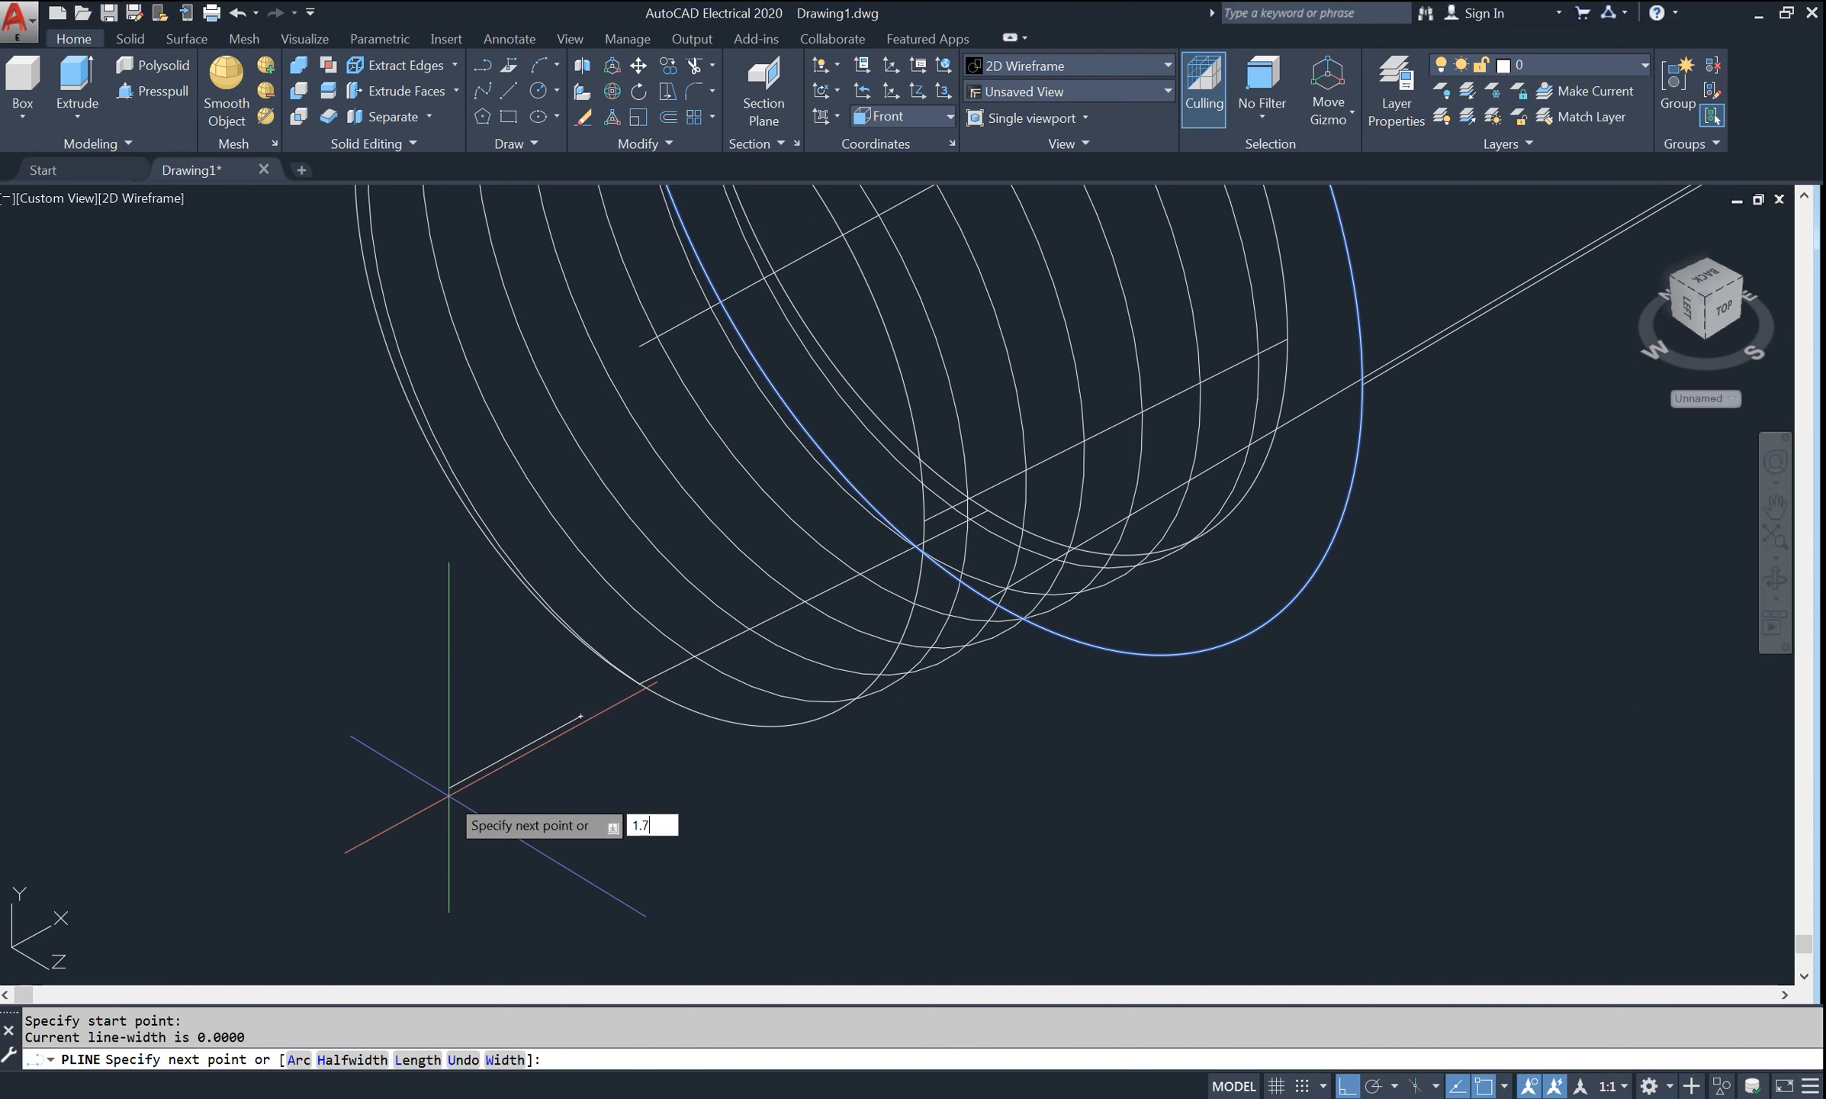
type("1.75")
key("Return")
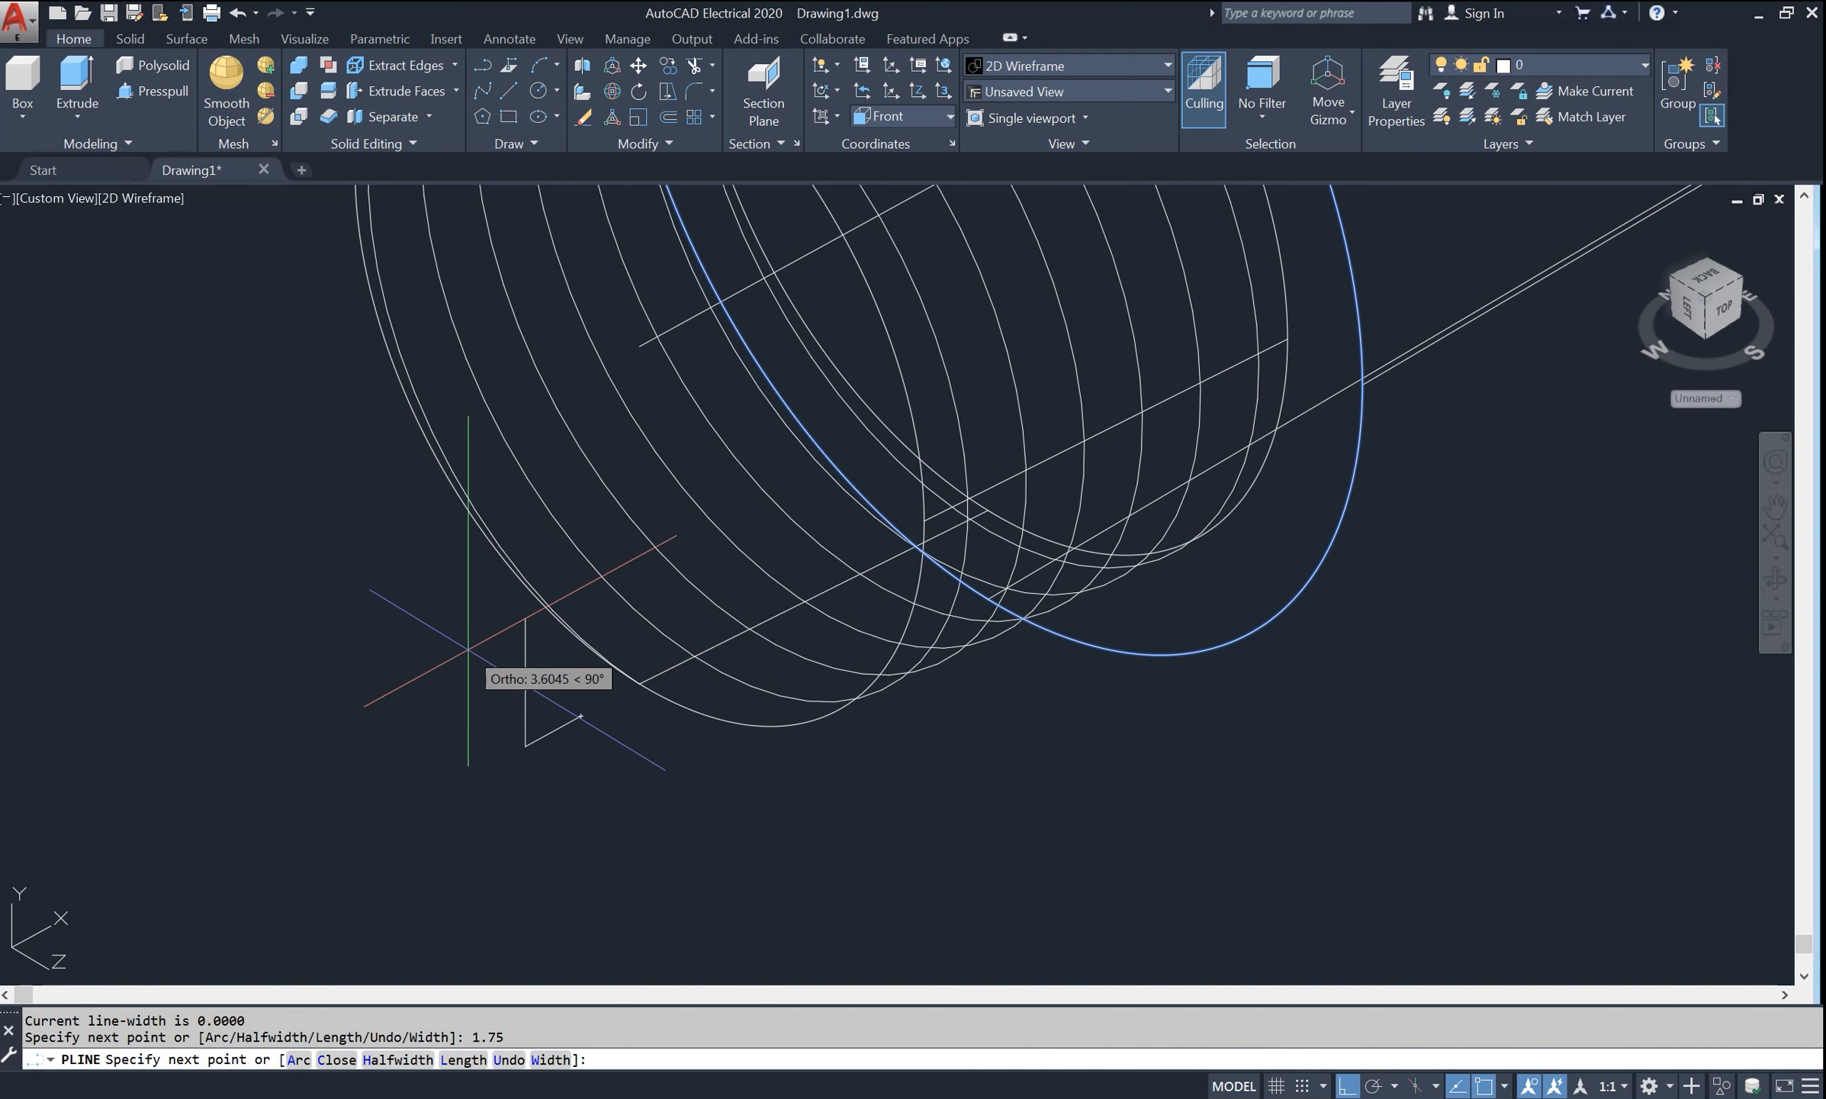
type("1")
key("Return")
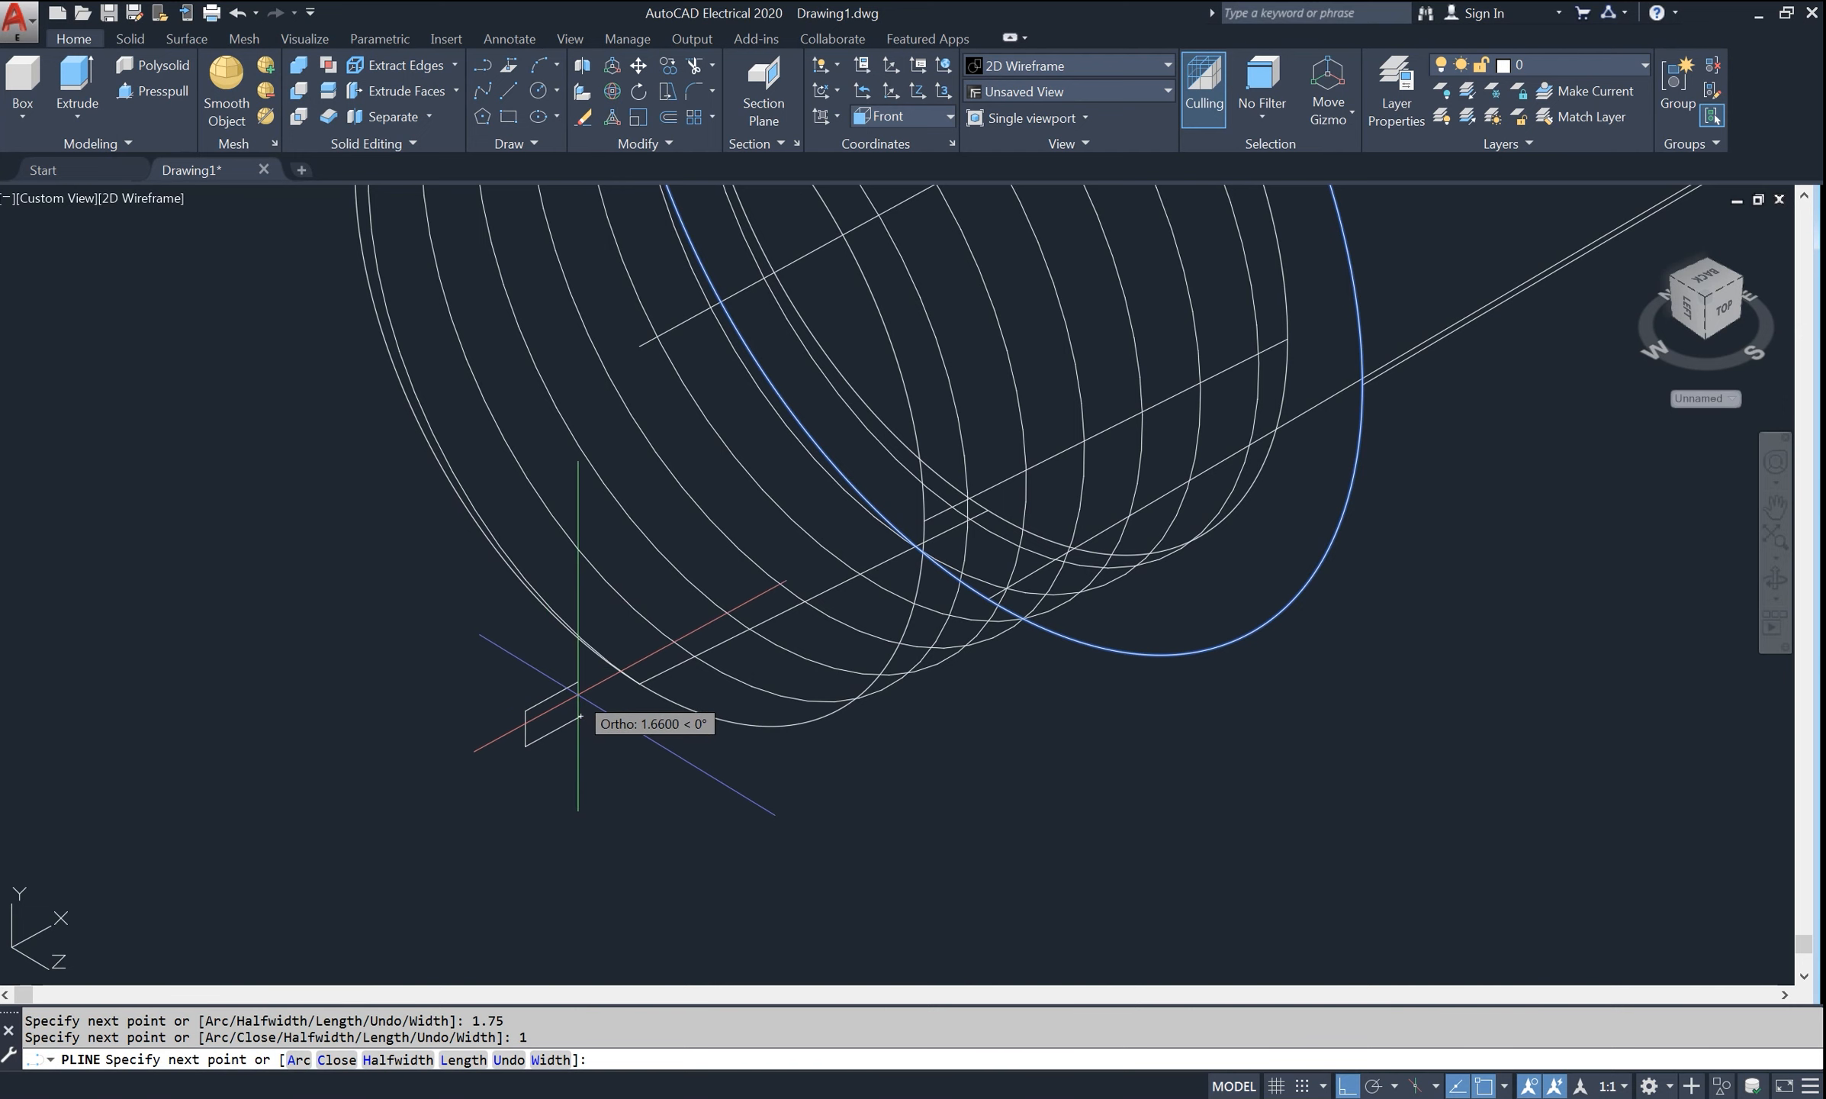
type("1.7")
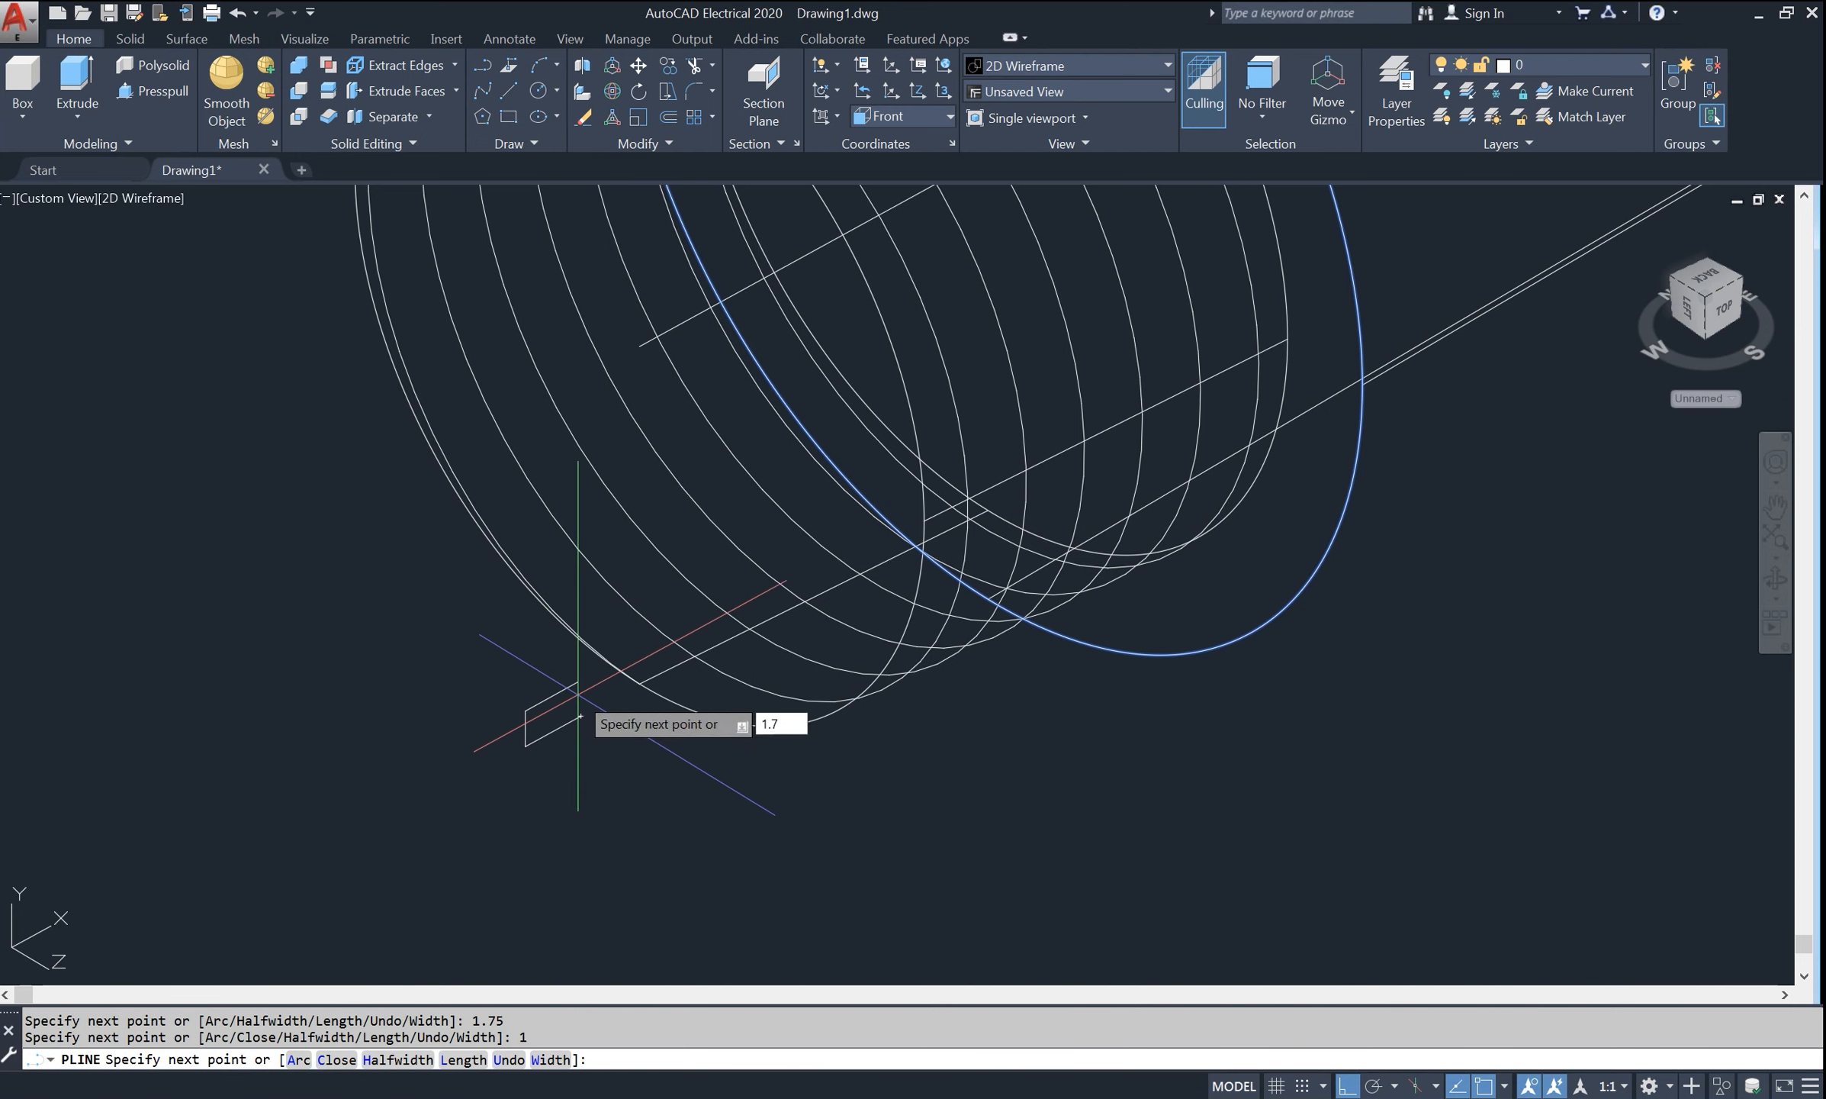
key("Return")
- Draw a closed triangle from the 1.75 base's ends to the opposite side's midpoint, and erase the open construction polyline
right_click(399, 641)
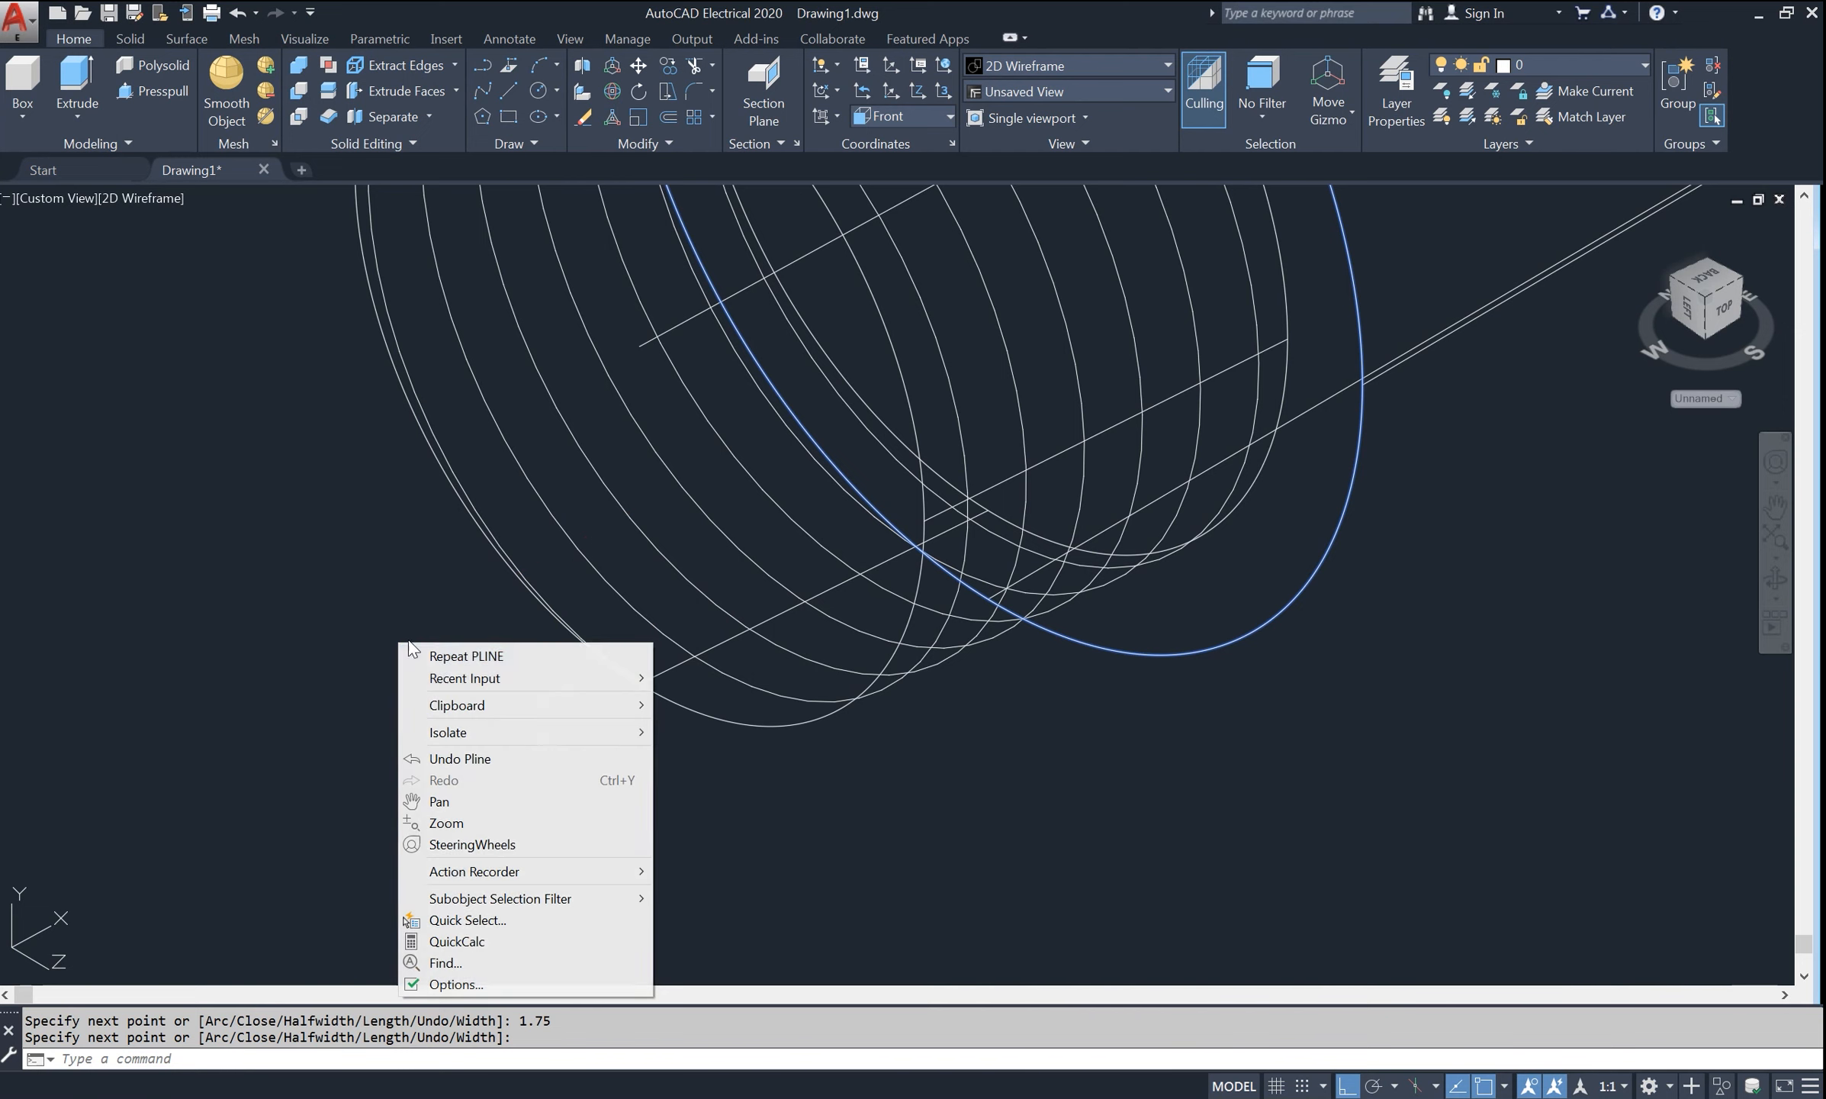
left_click(440, 656)
scroll(440, 656, "up", 3)
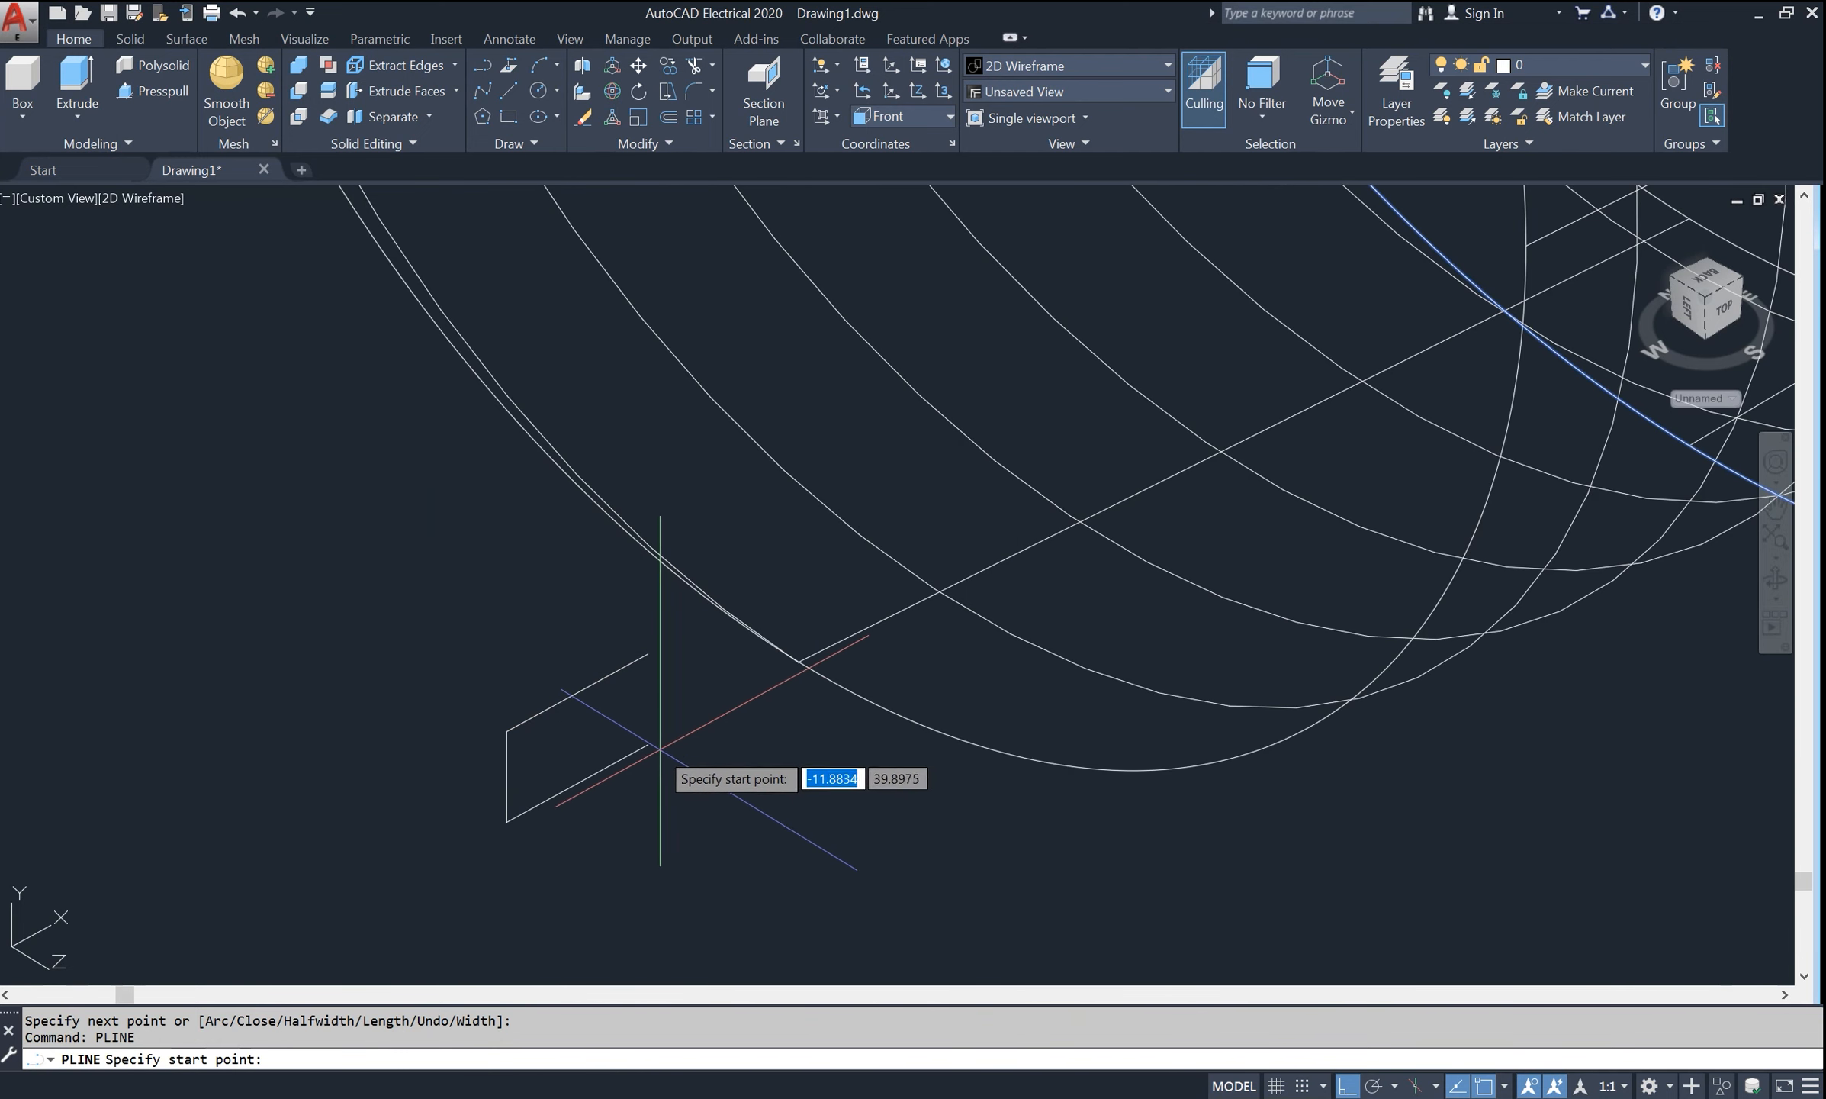
left_click(506, 822)
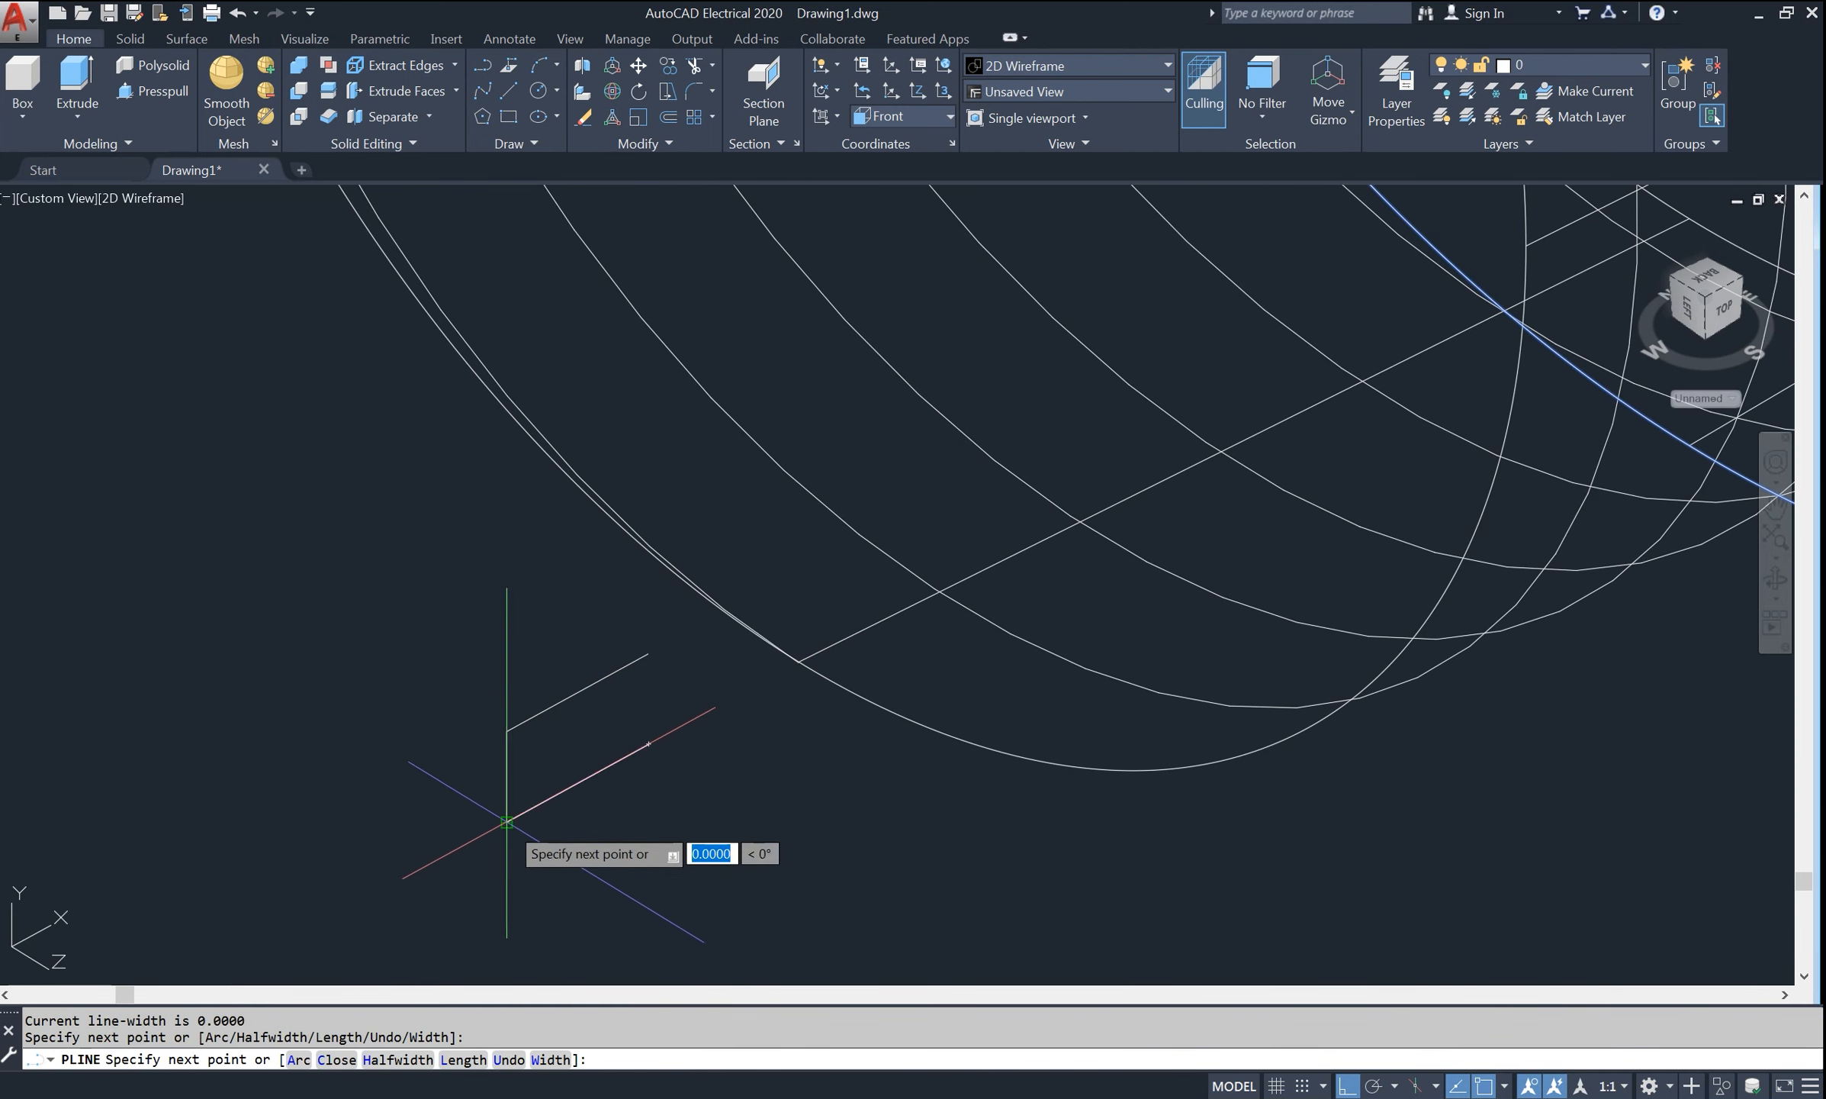
left_click(578, 693)
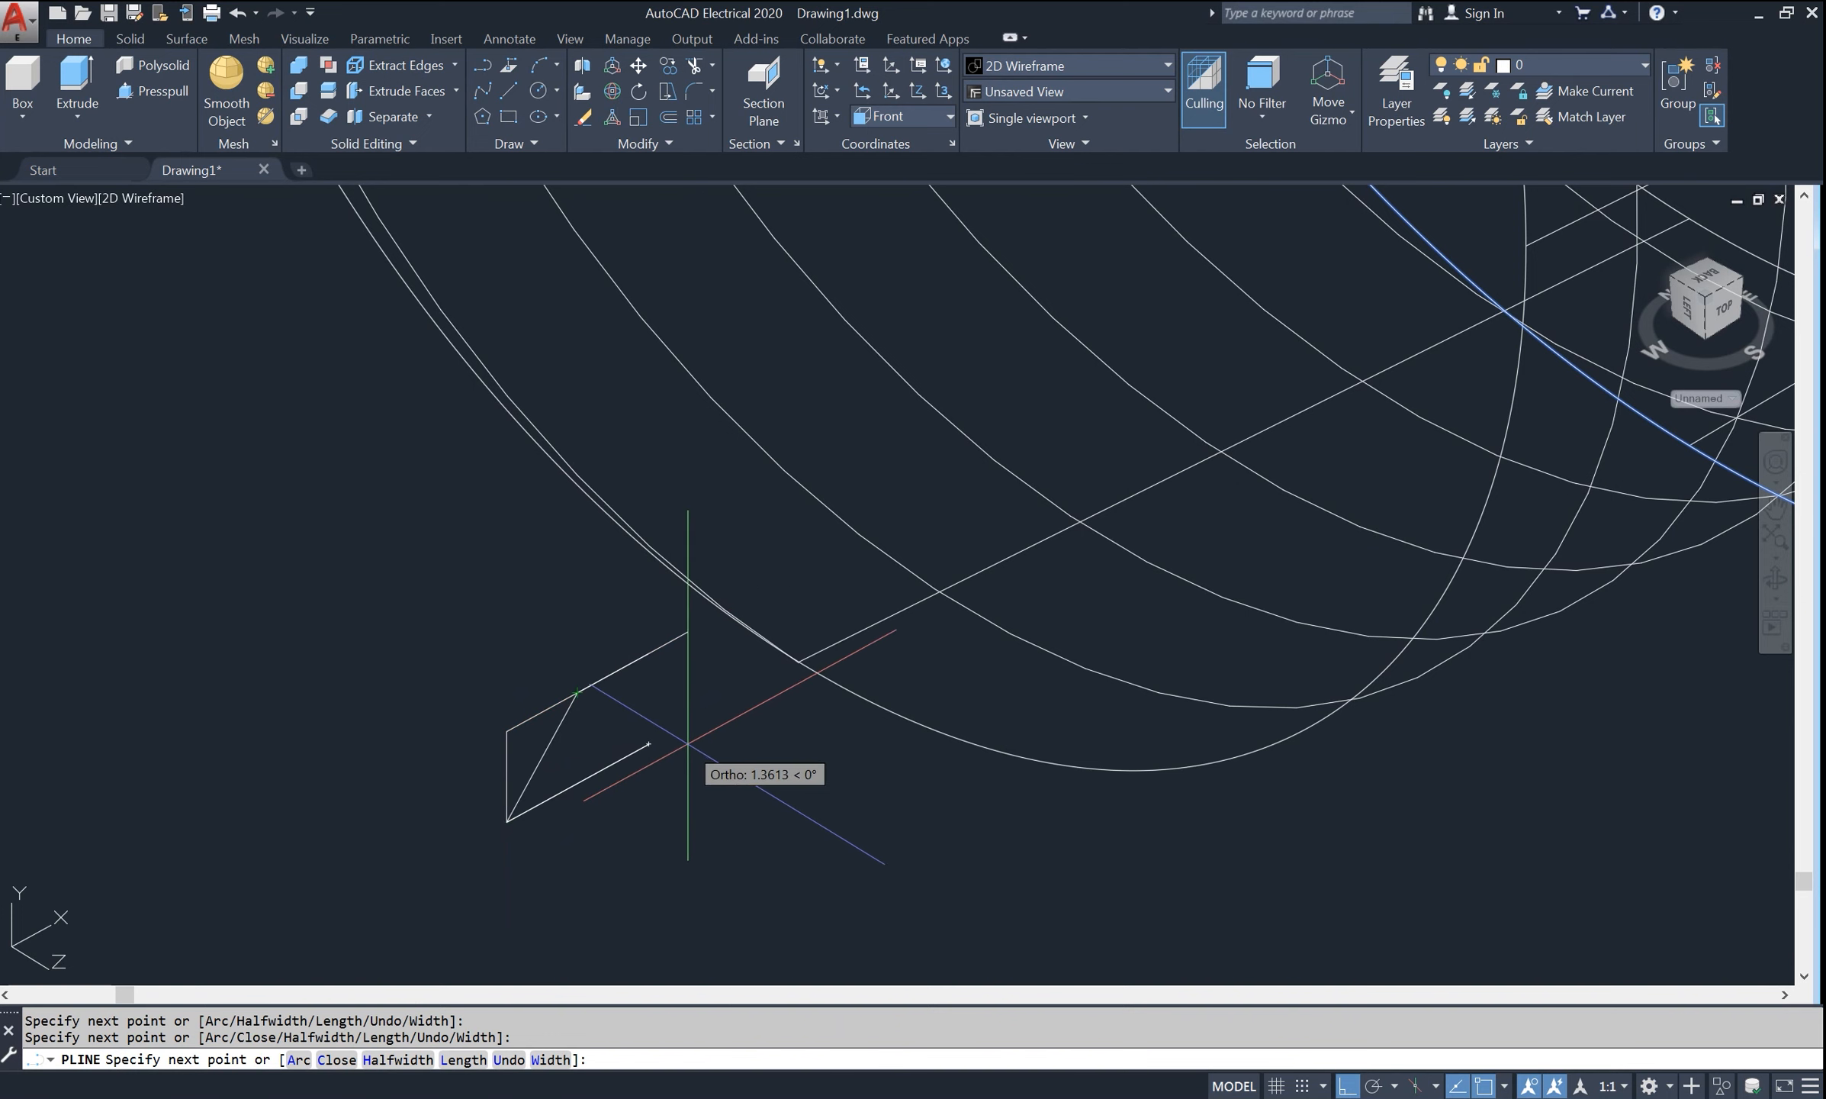
type("c")
key("Return")
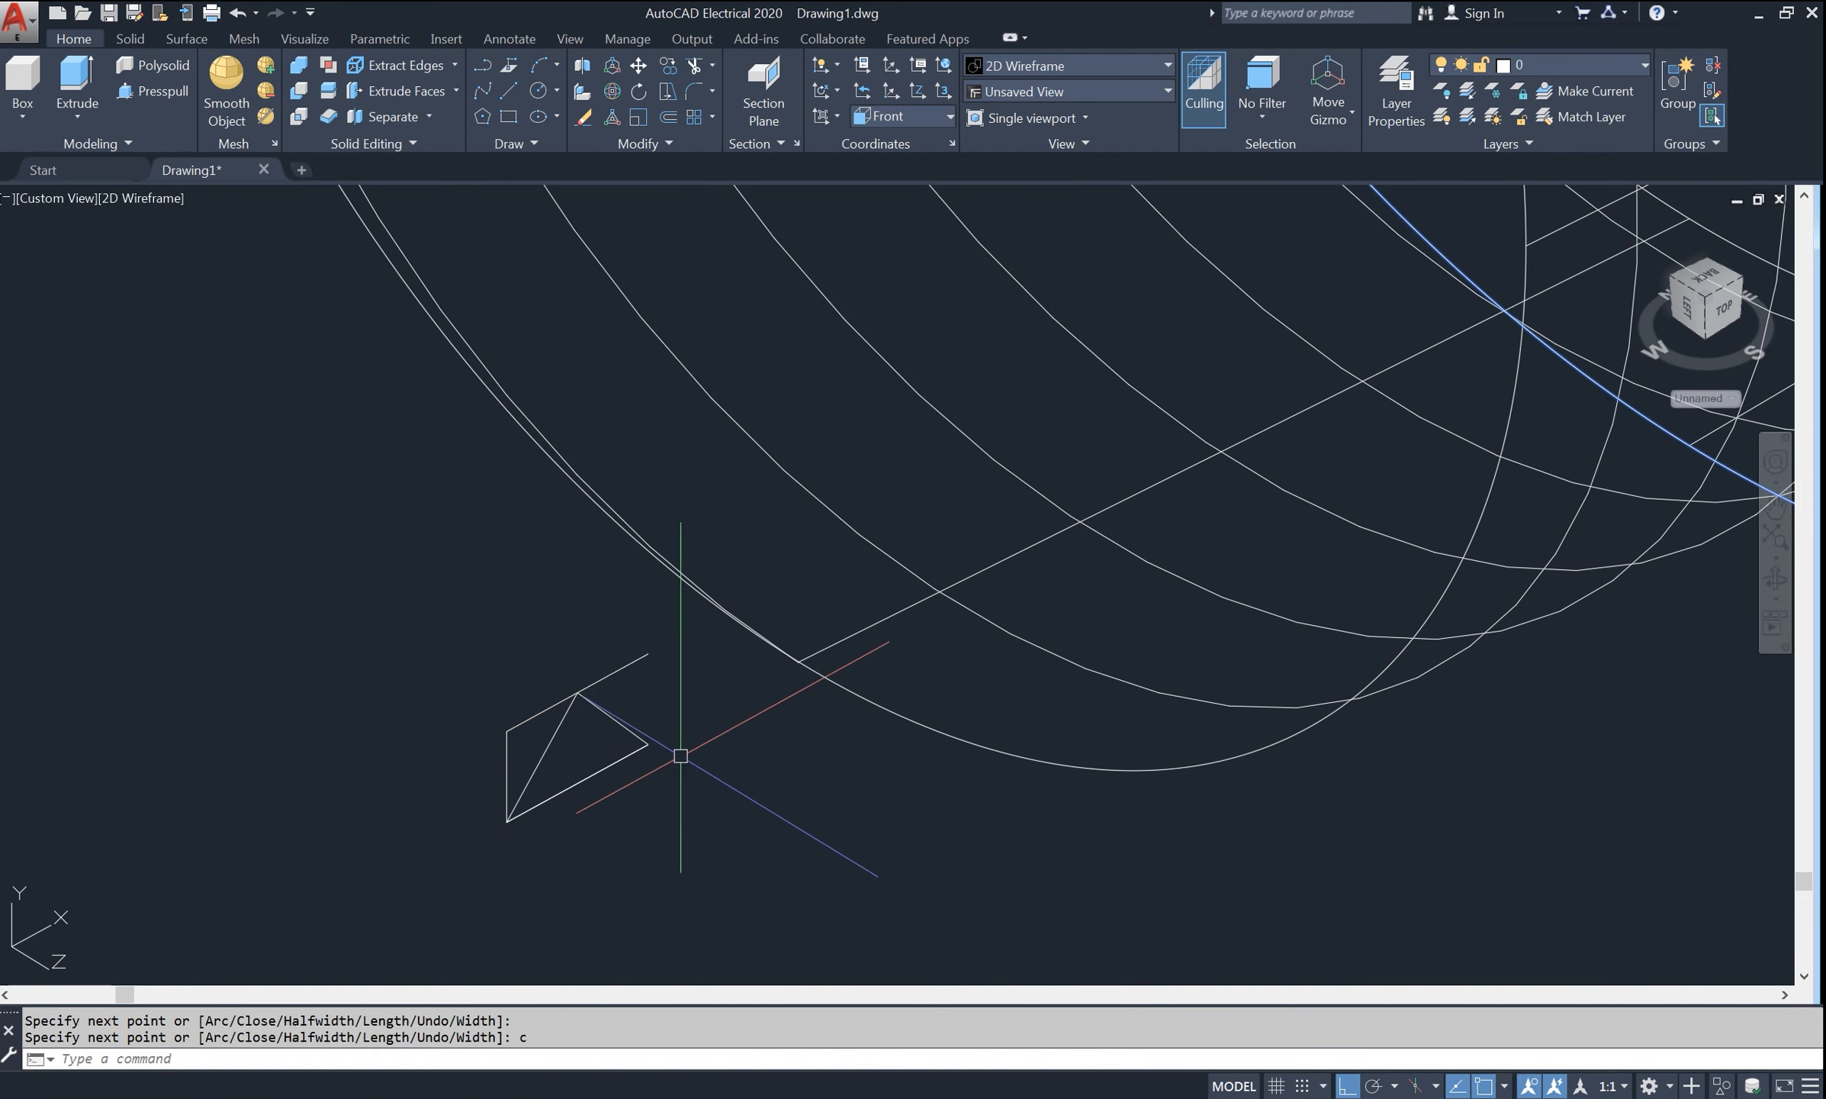
key("Return")
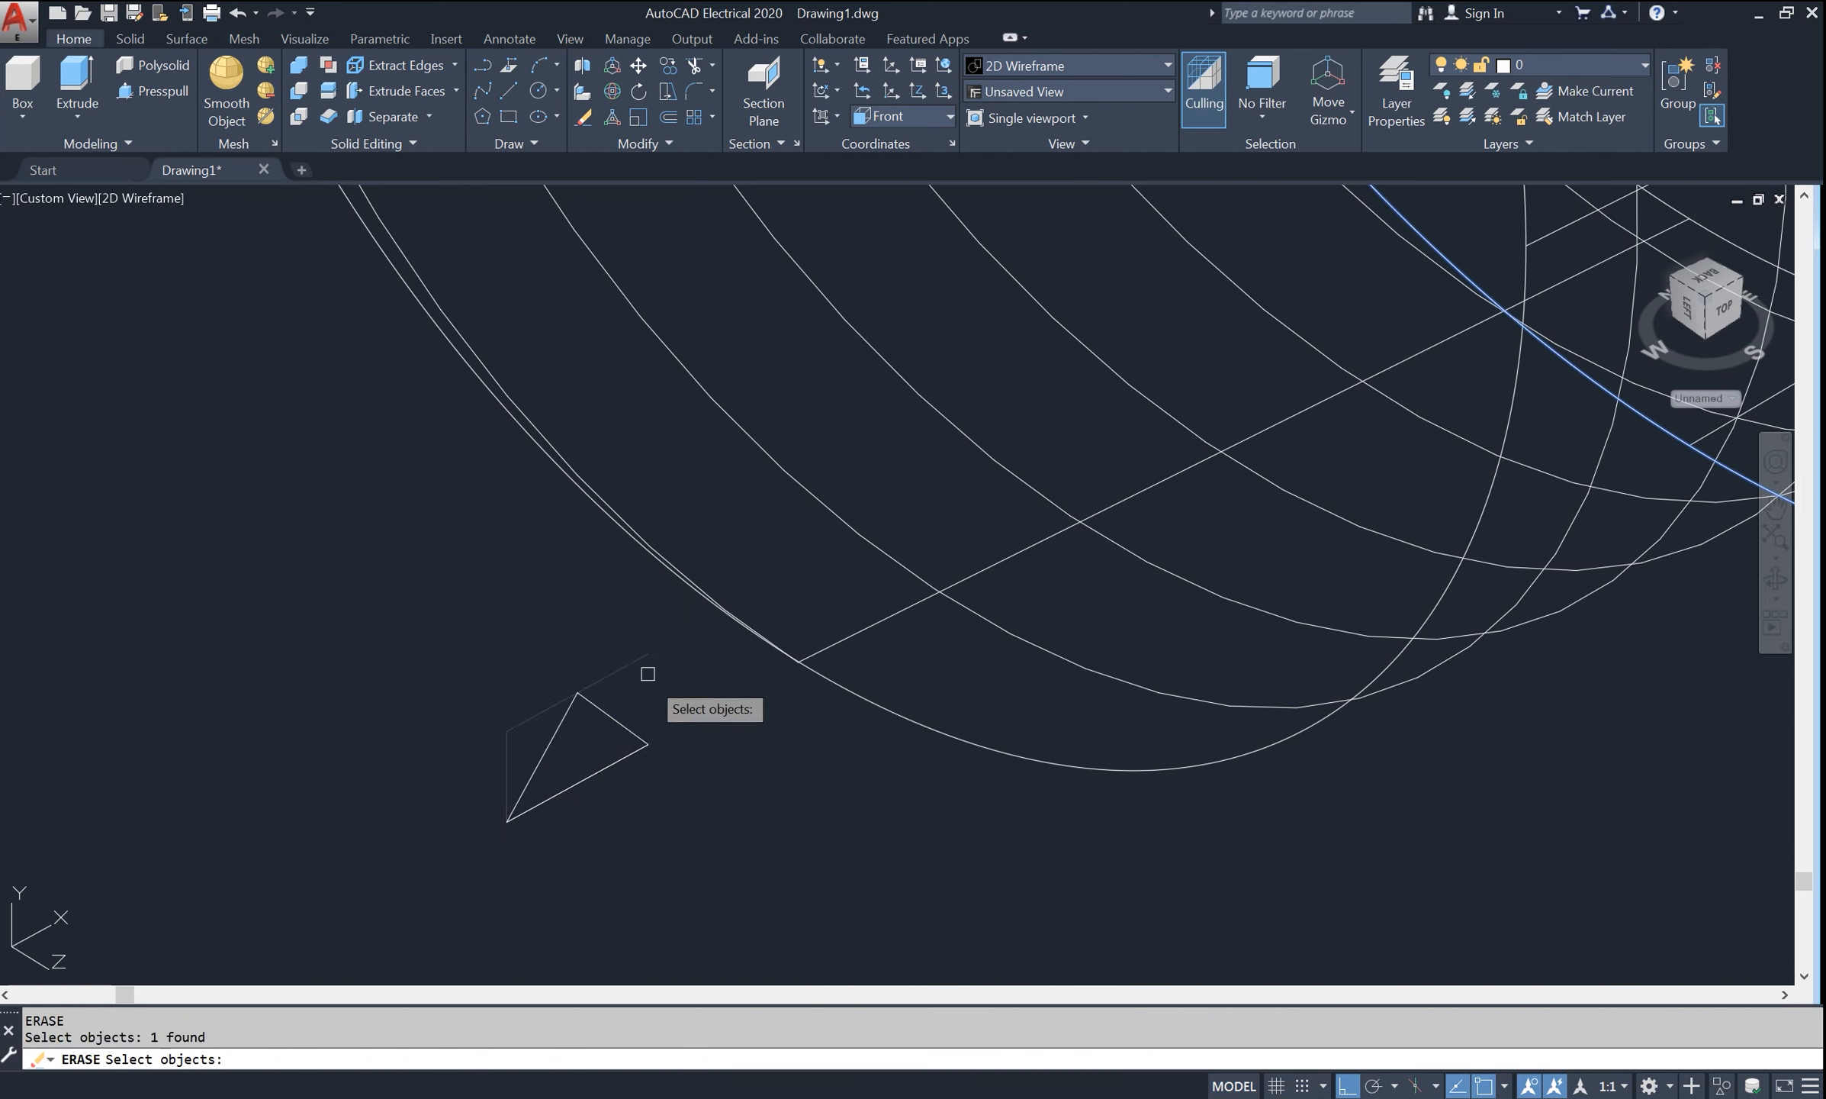
key("Return")
- Move the triangle by the midpoint of its base onto the start point of the helix at the stub's end
type("m")
key("Return")
left_click(614, 763)
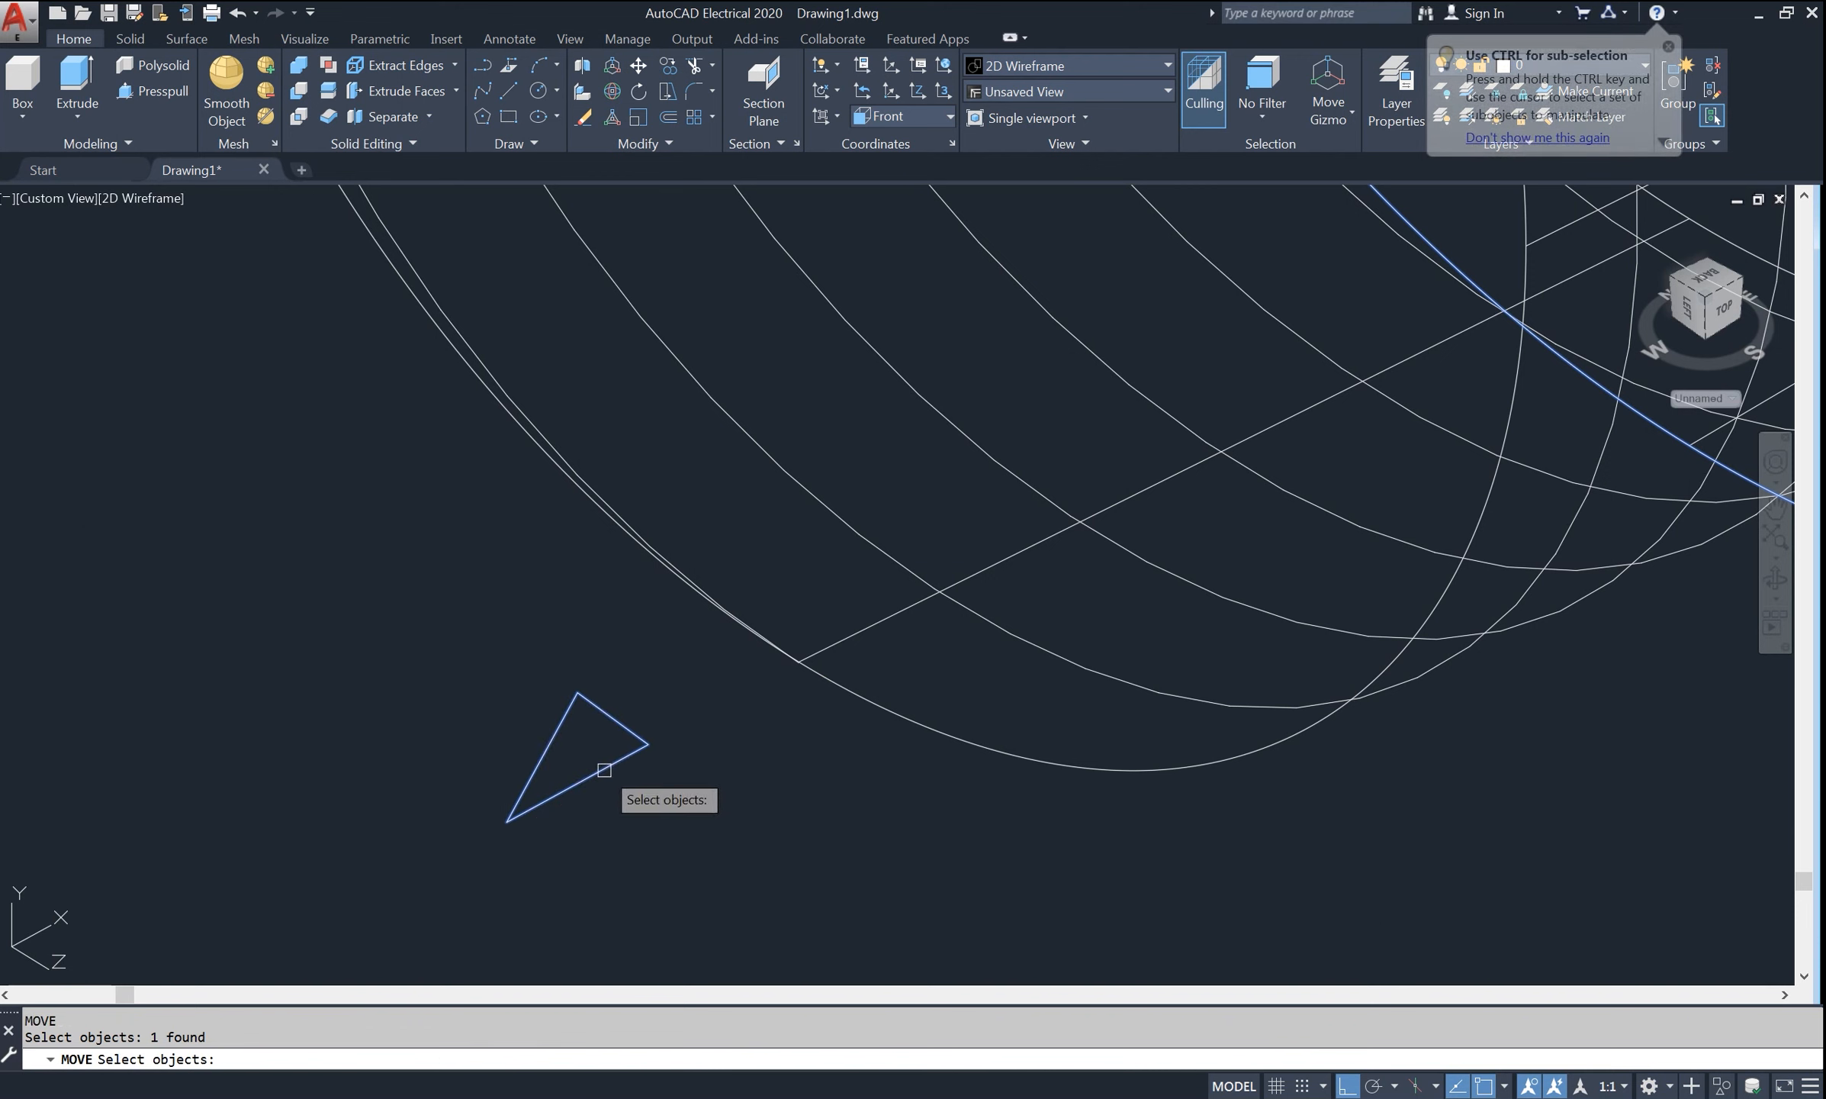
key("Return")
left_click(579, 782)
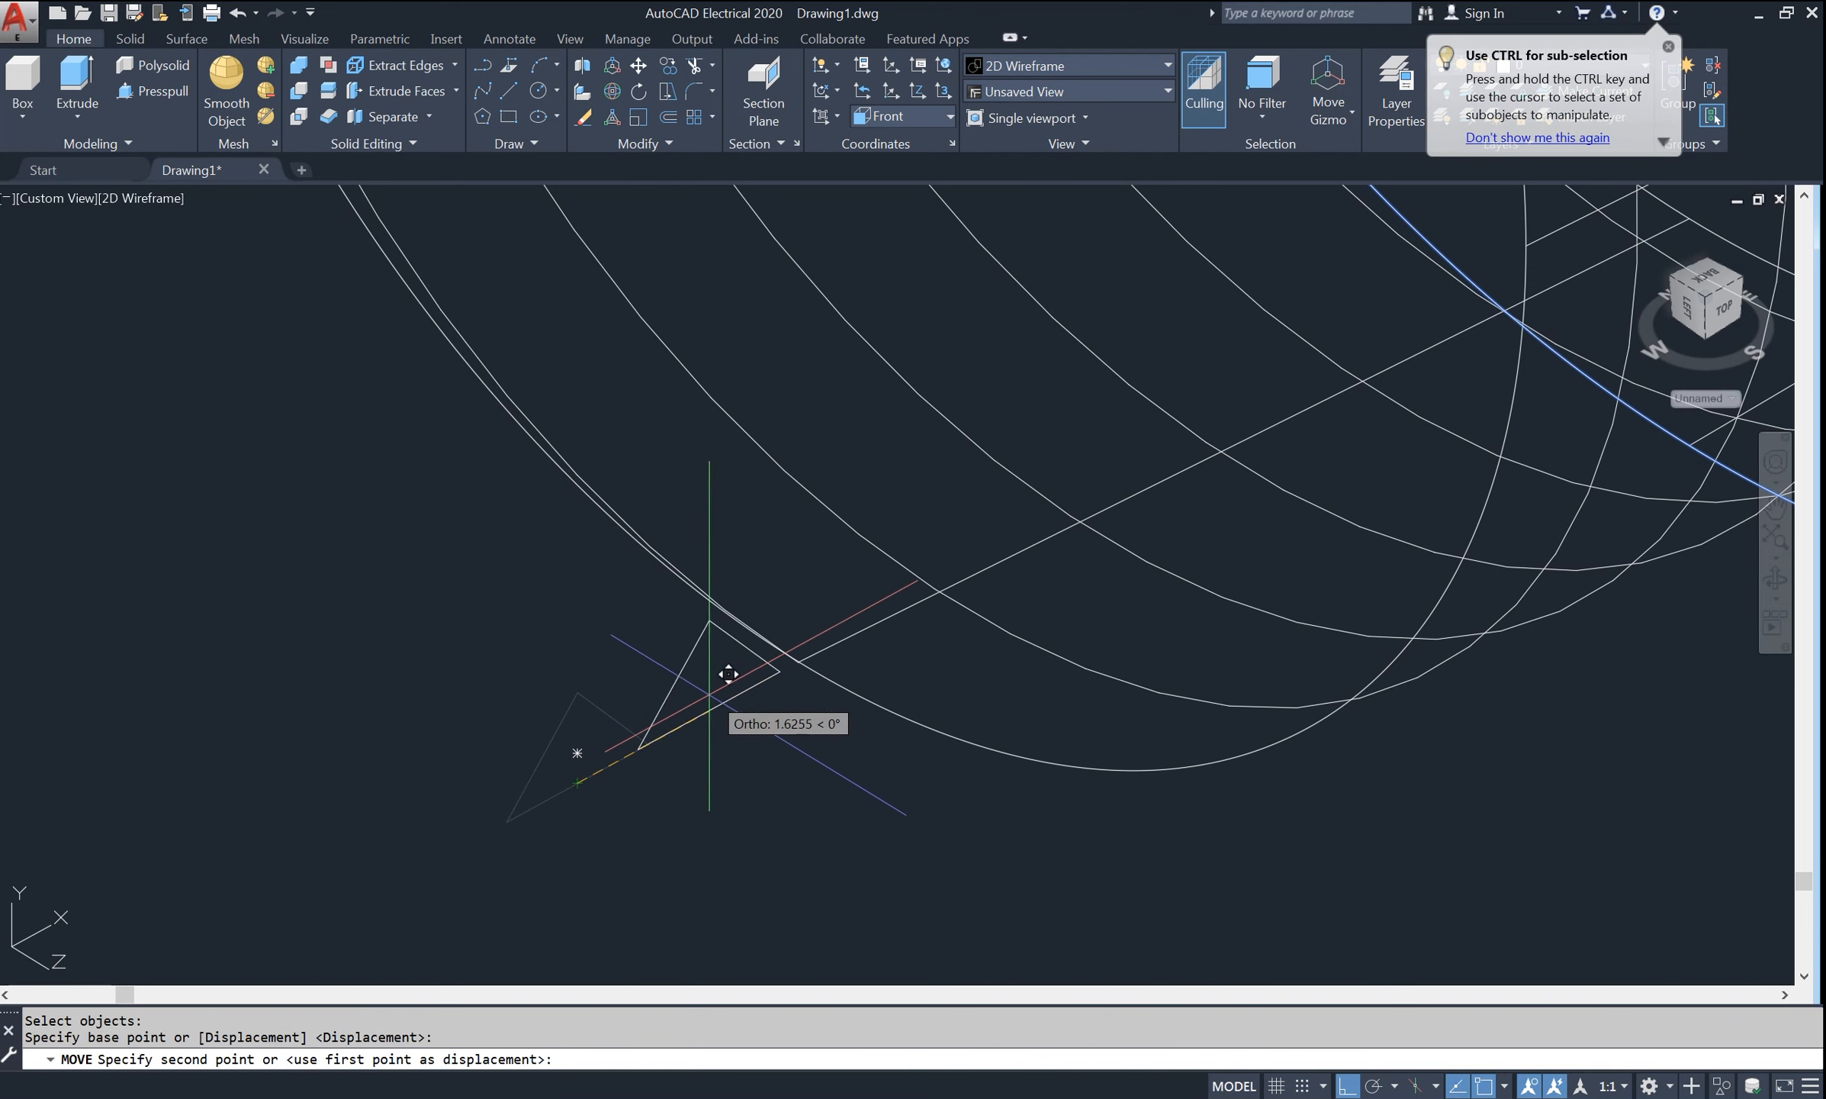
left_click(799, 665)
scroll(763, 702, "down", 4)
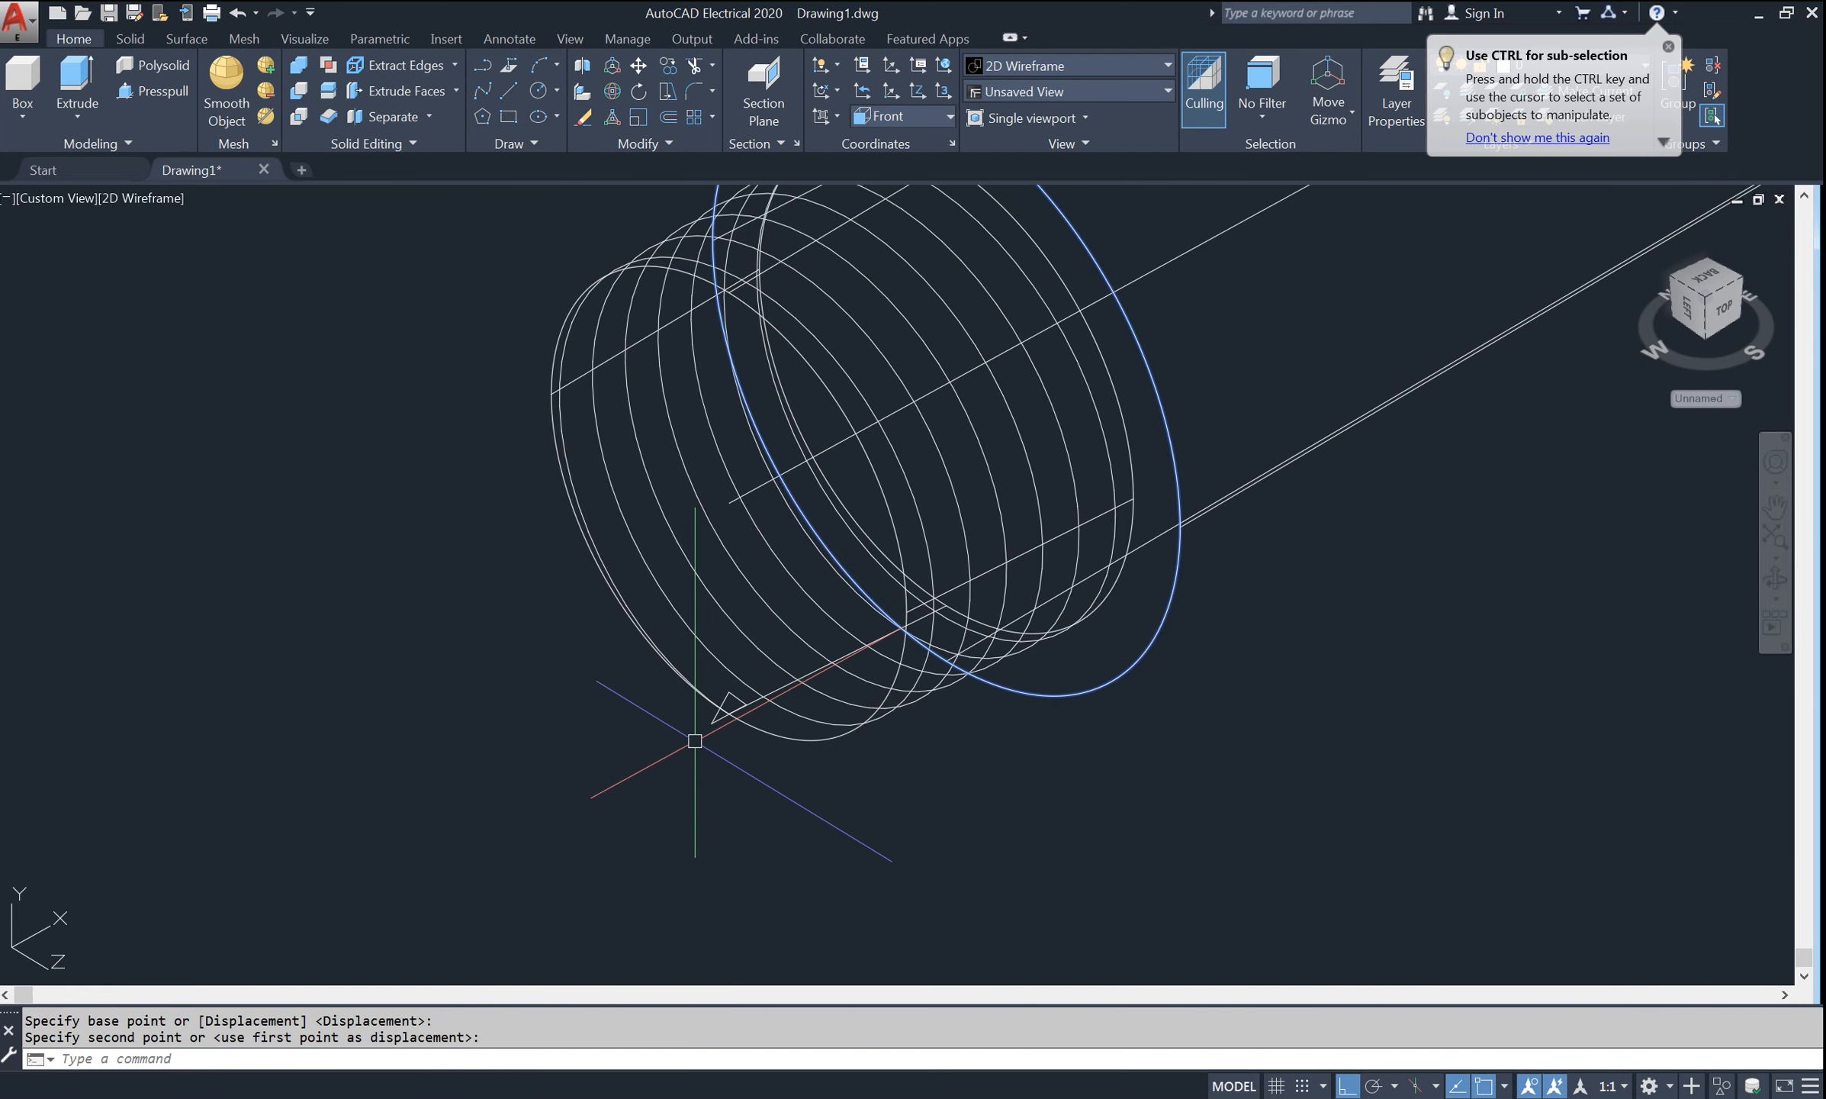
- In the front view, rotate the triangle about its base midpoint with ortho off, aligning its base with the stub's sloped edge
scroll(720, 738, "up", 2)
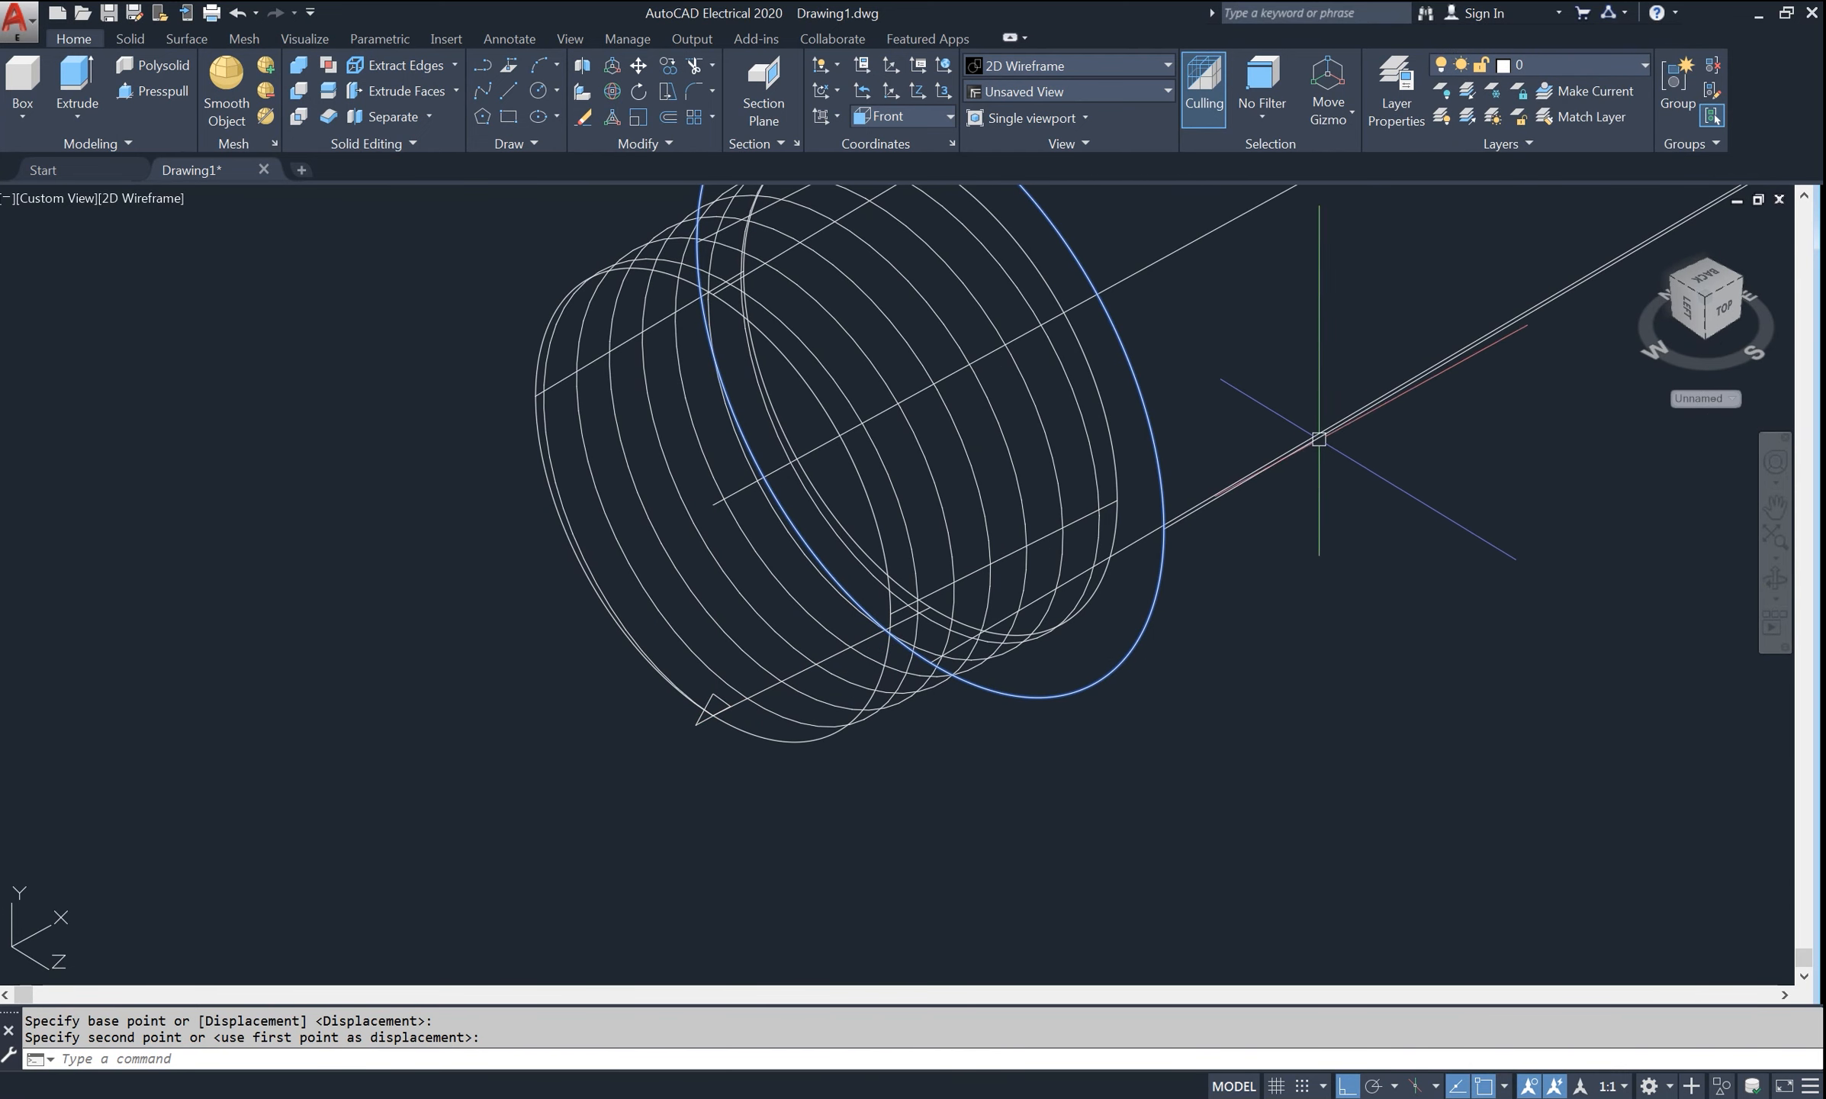
left_click(1725, 311)
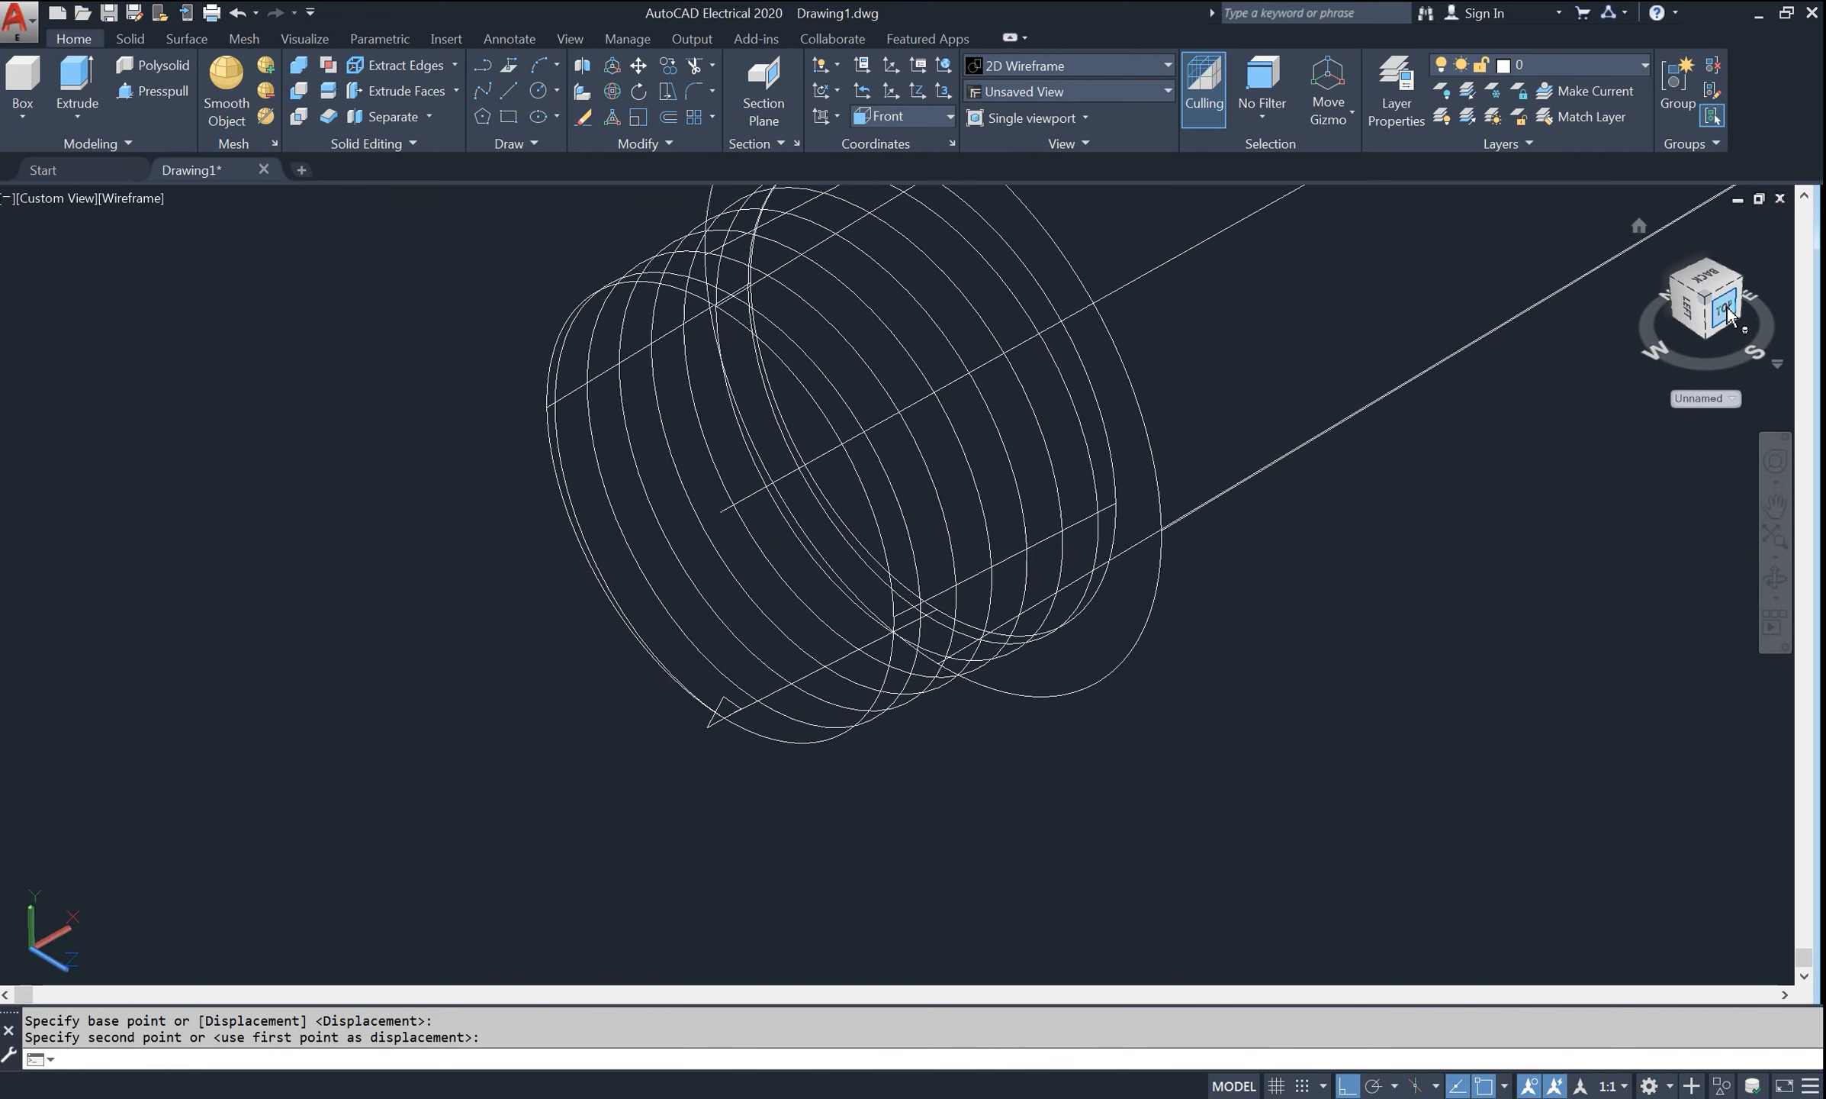
left_click(1783, 246)
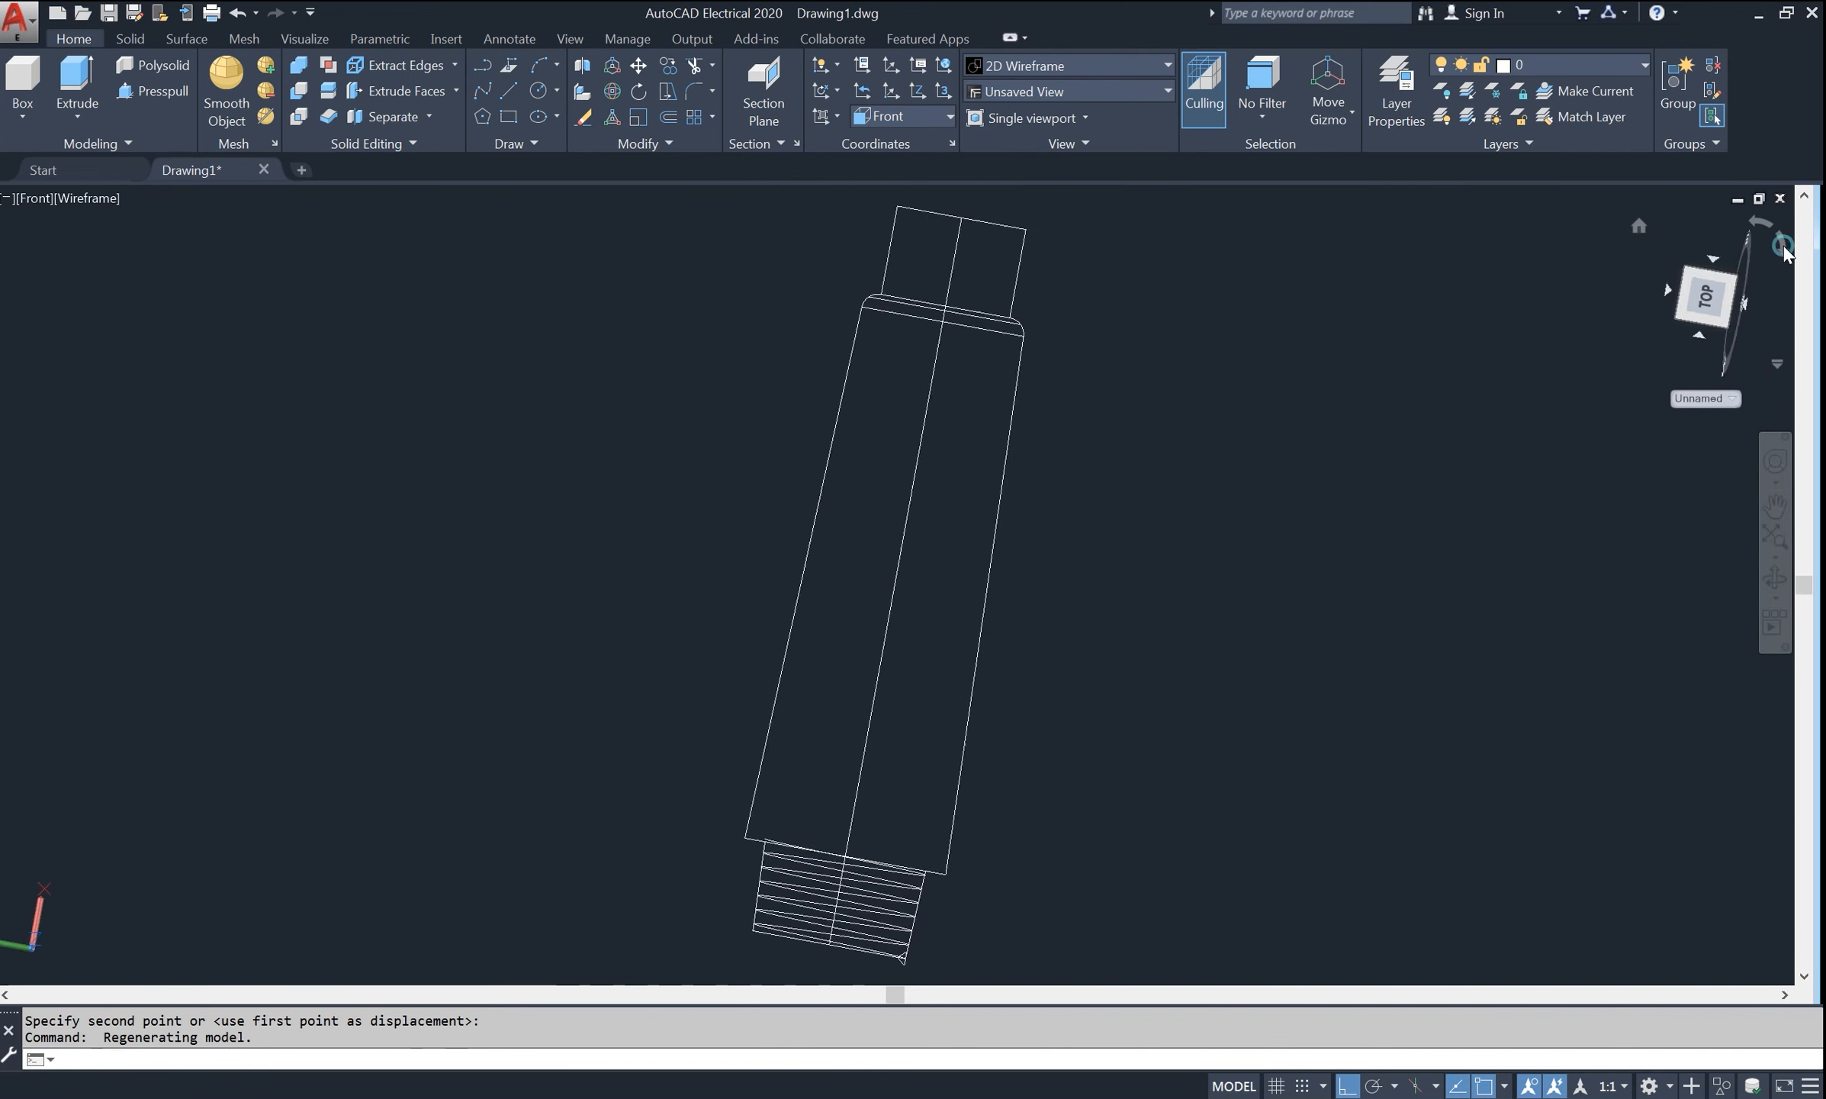
scroll(542, 663, "up", 5)
scroll(512, 690, "up", 4)
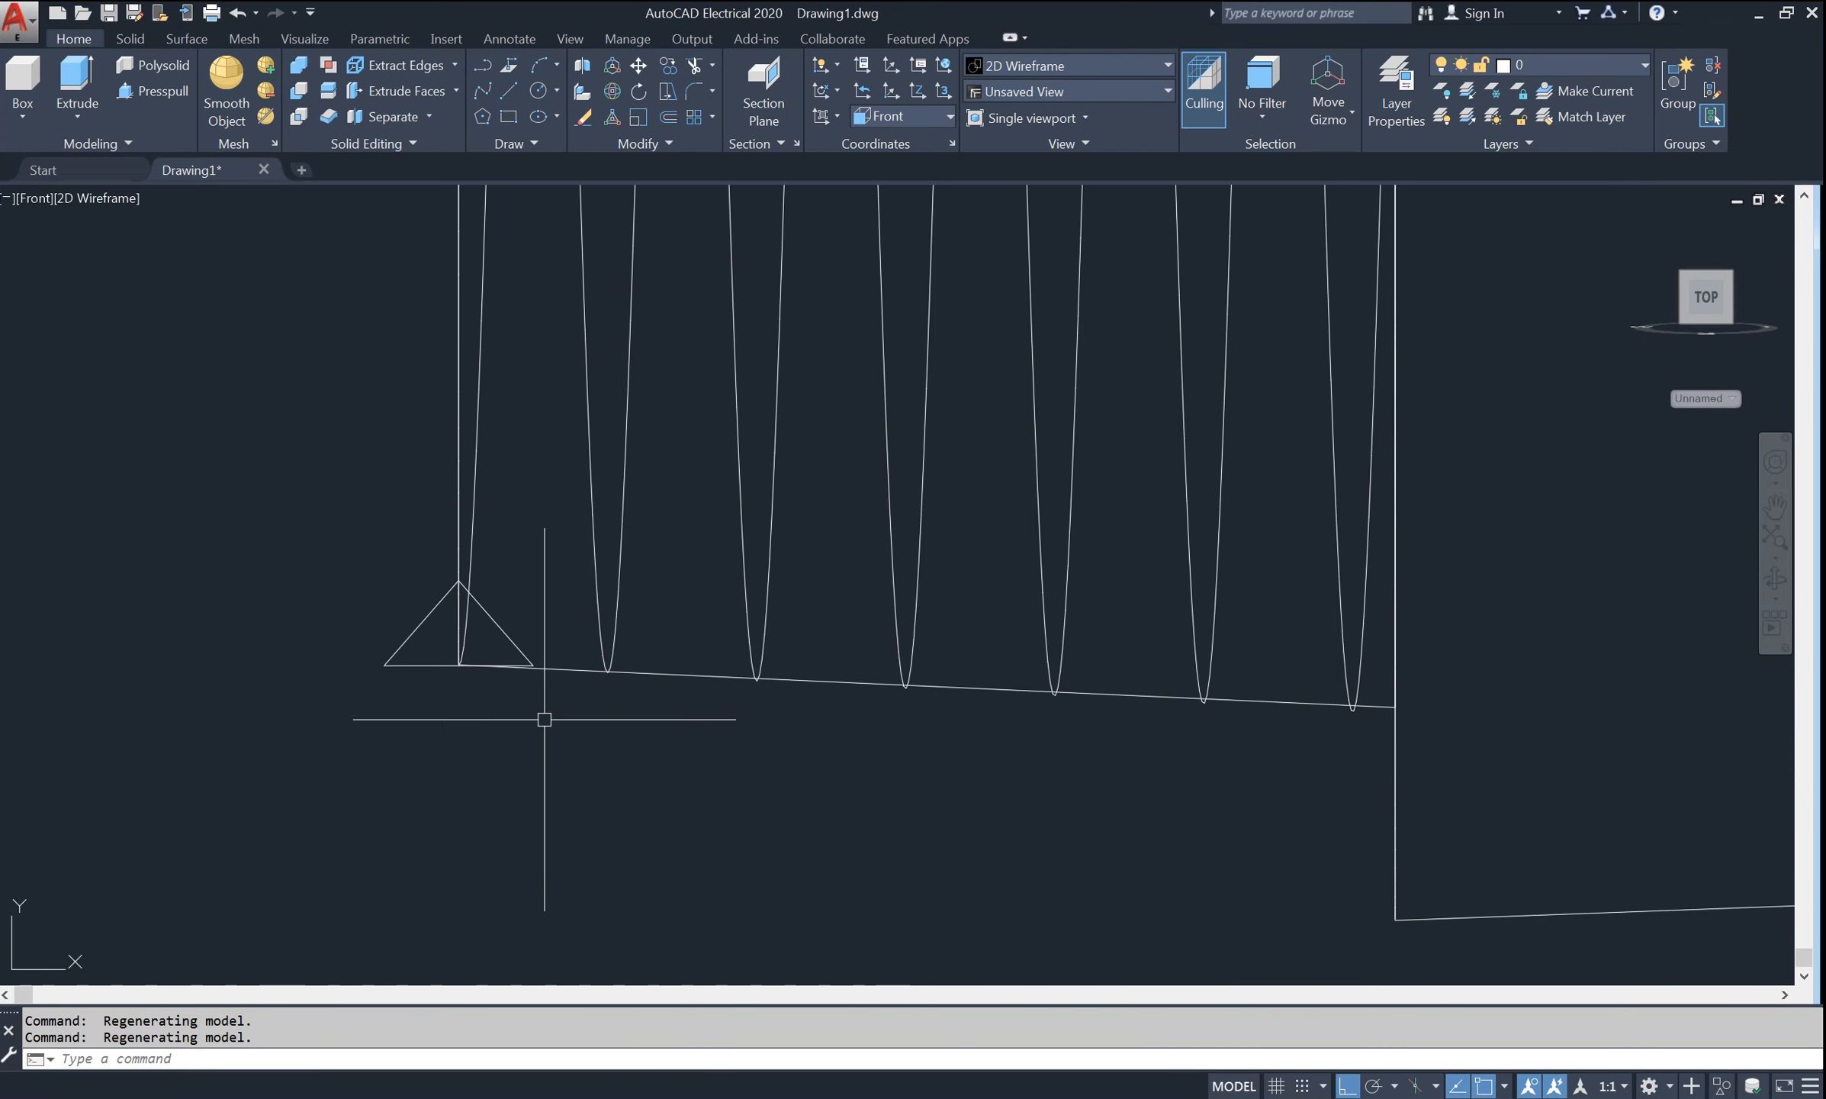
middle_click_drag(542, 717, 522, 758)
type("ro")
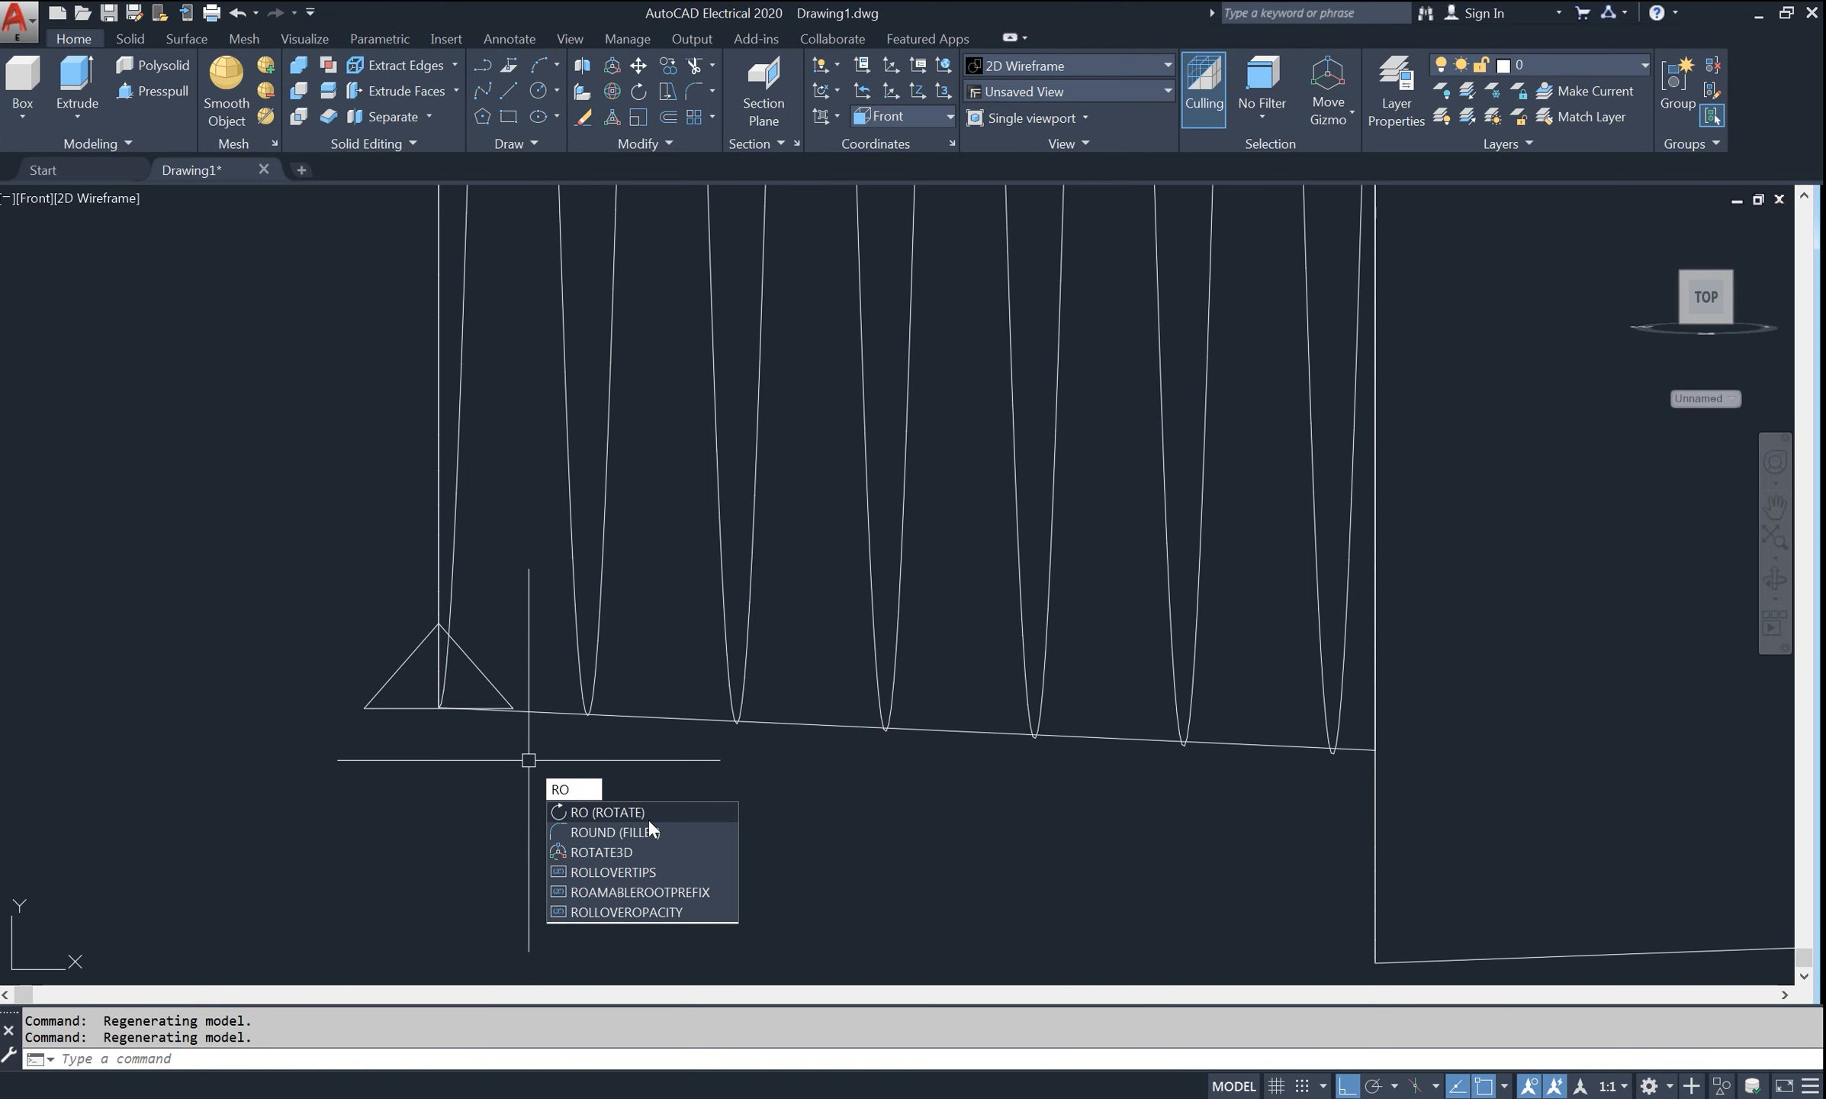
key("Return")
left_click(481, 707)
key("Return")
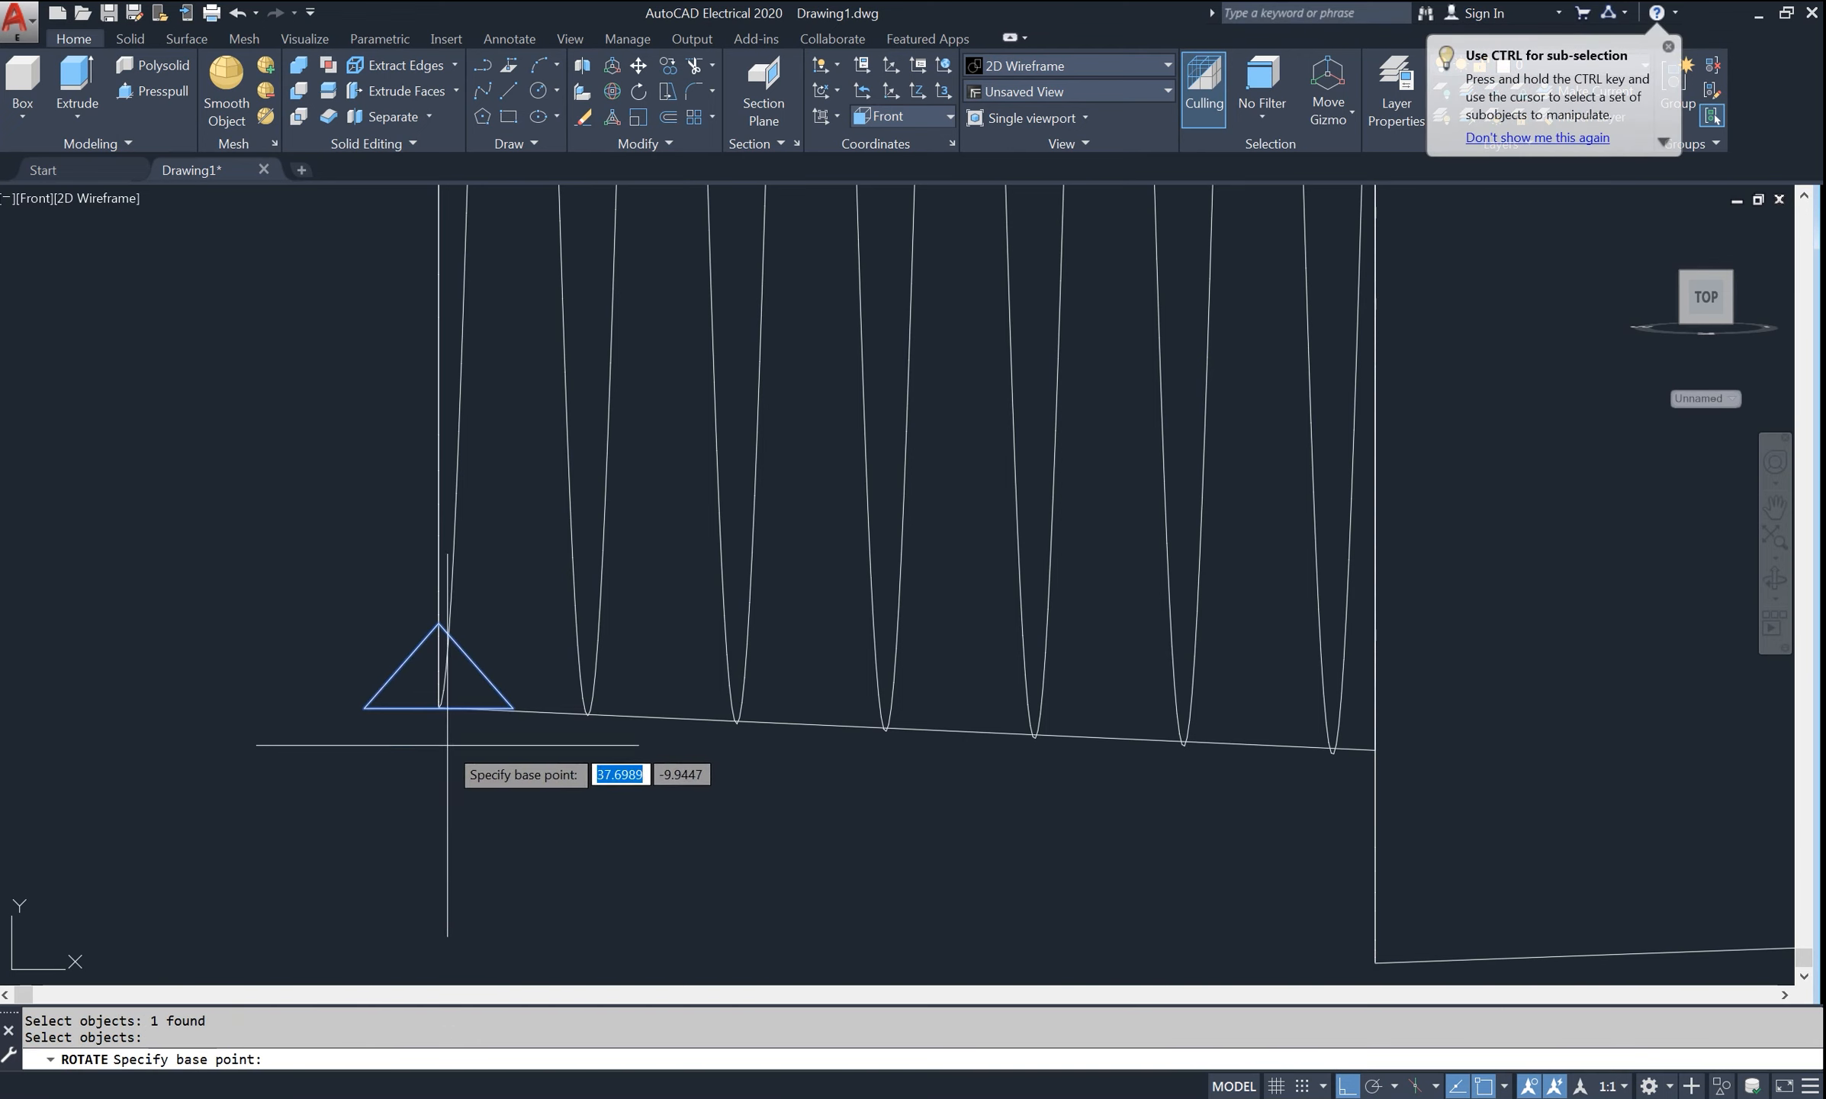
left_click(439, 707)
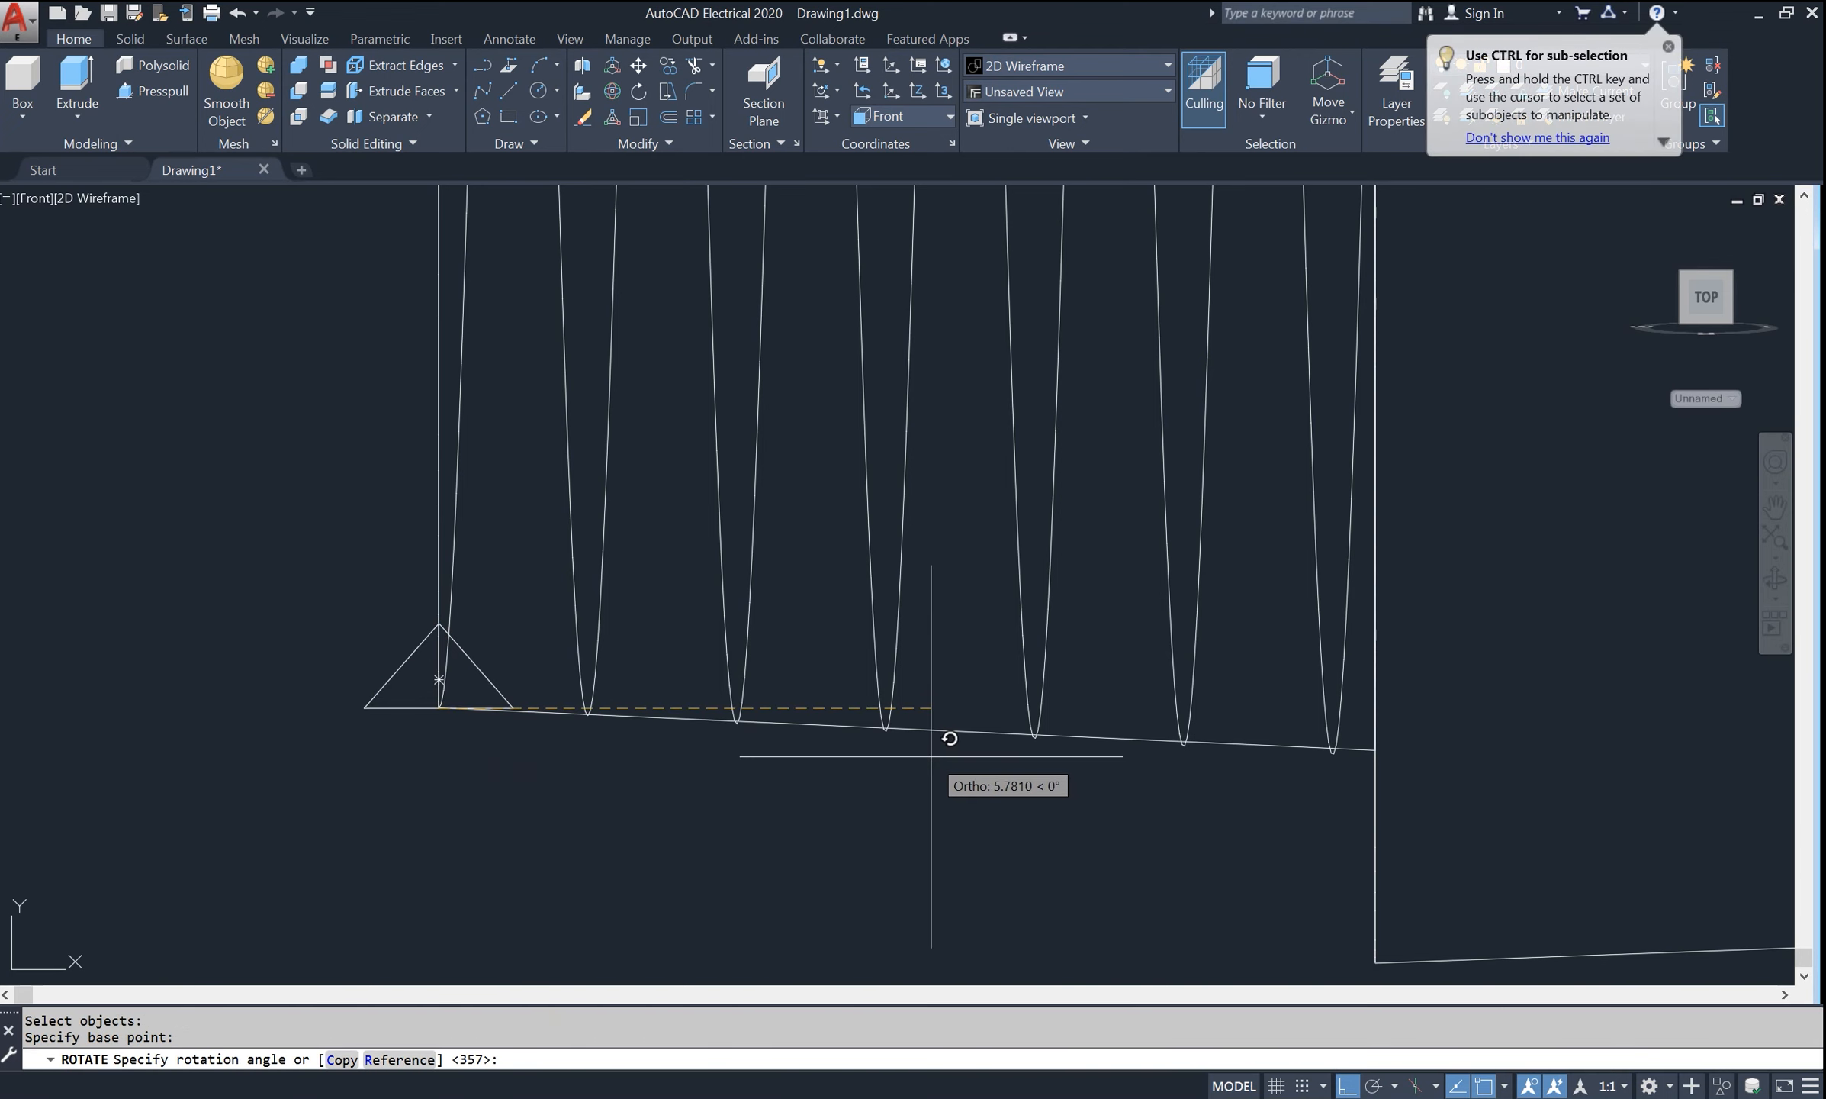
key("F8")
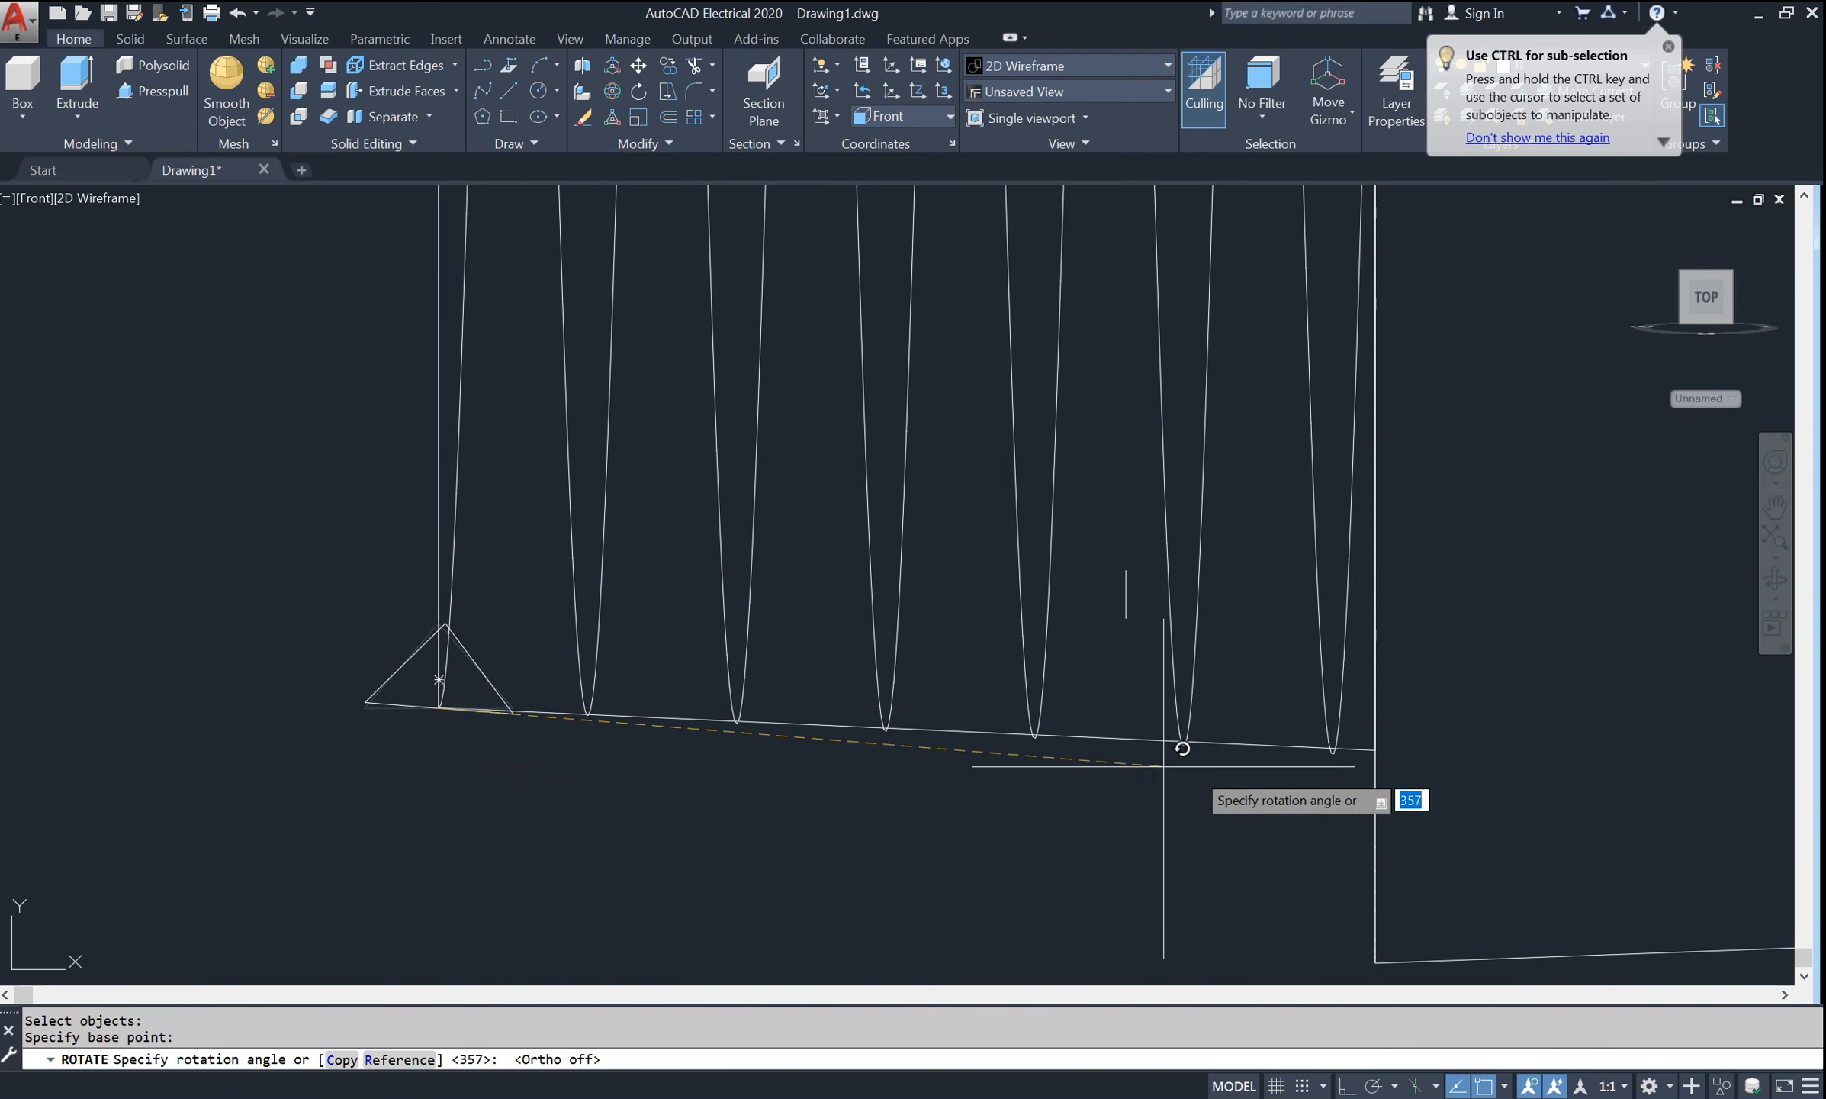
left_click(1375, 750)
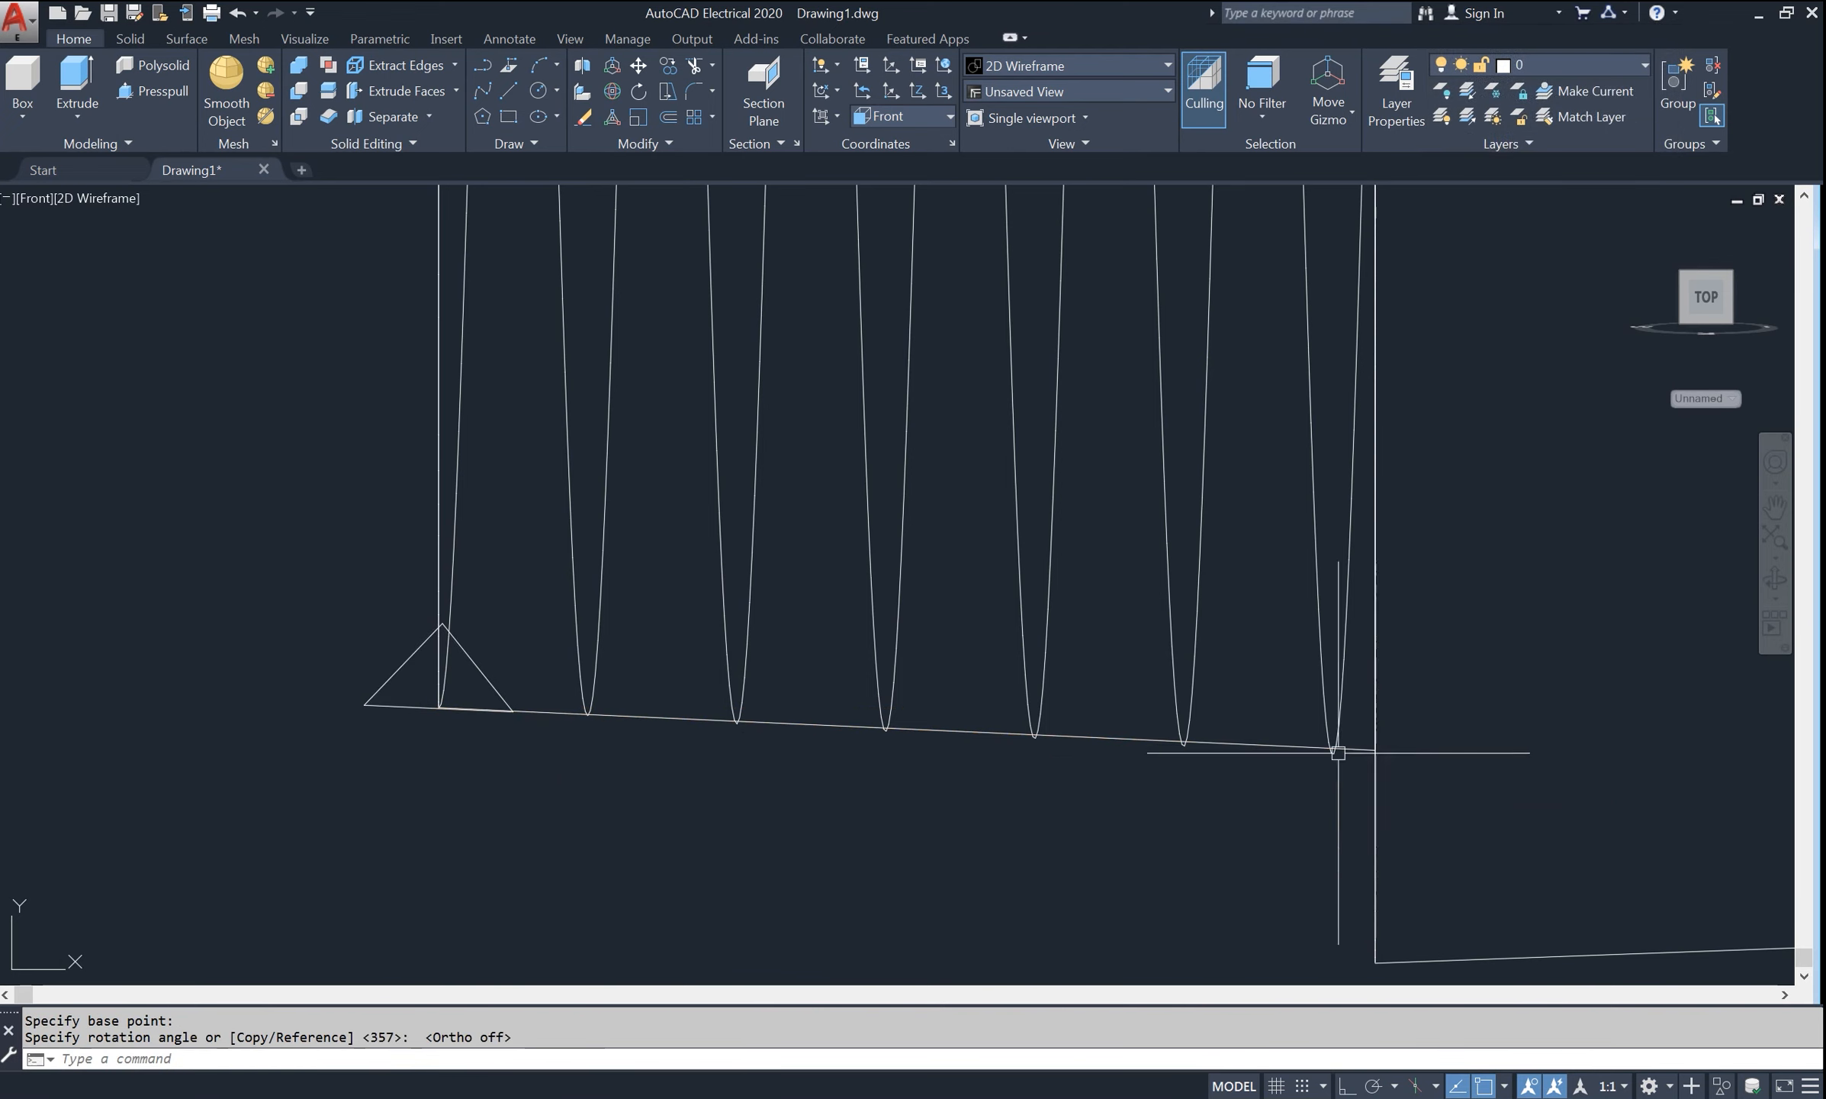
- Restore the World coordinate system and show the solid in the southwest isometric view, focused on the stub with the helix
scroll(616, 763, "down", 3)
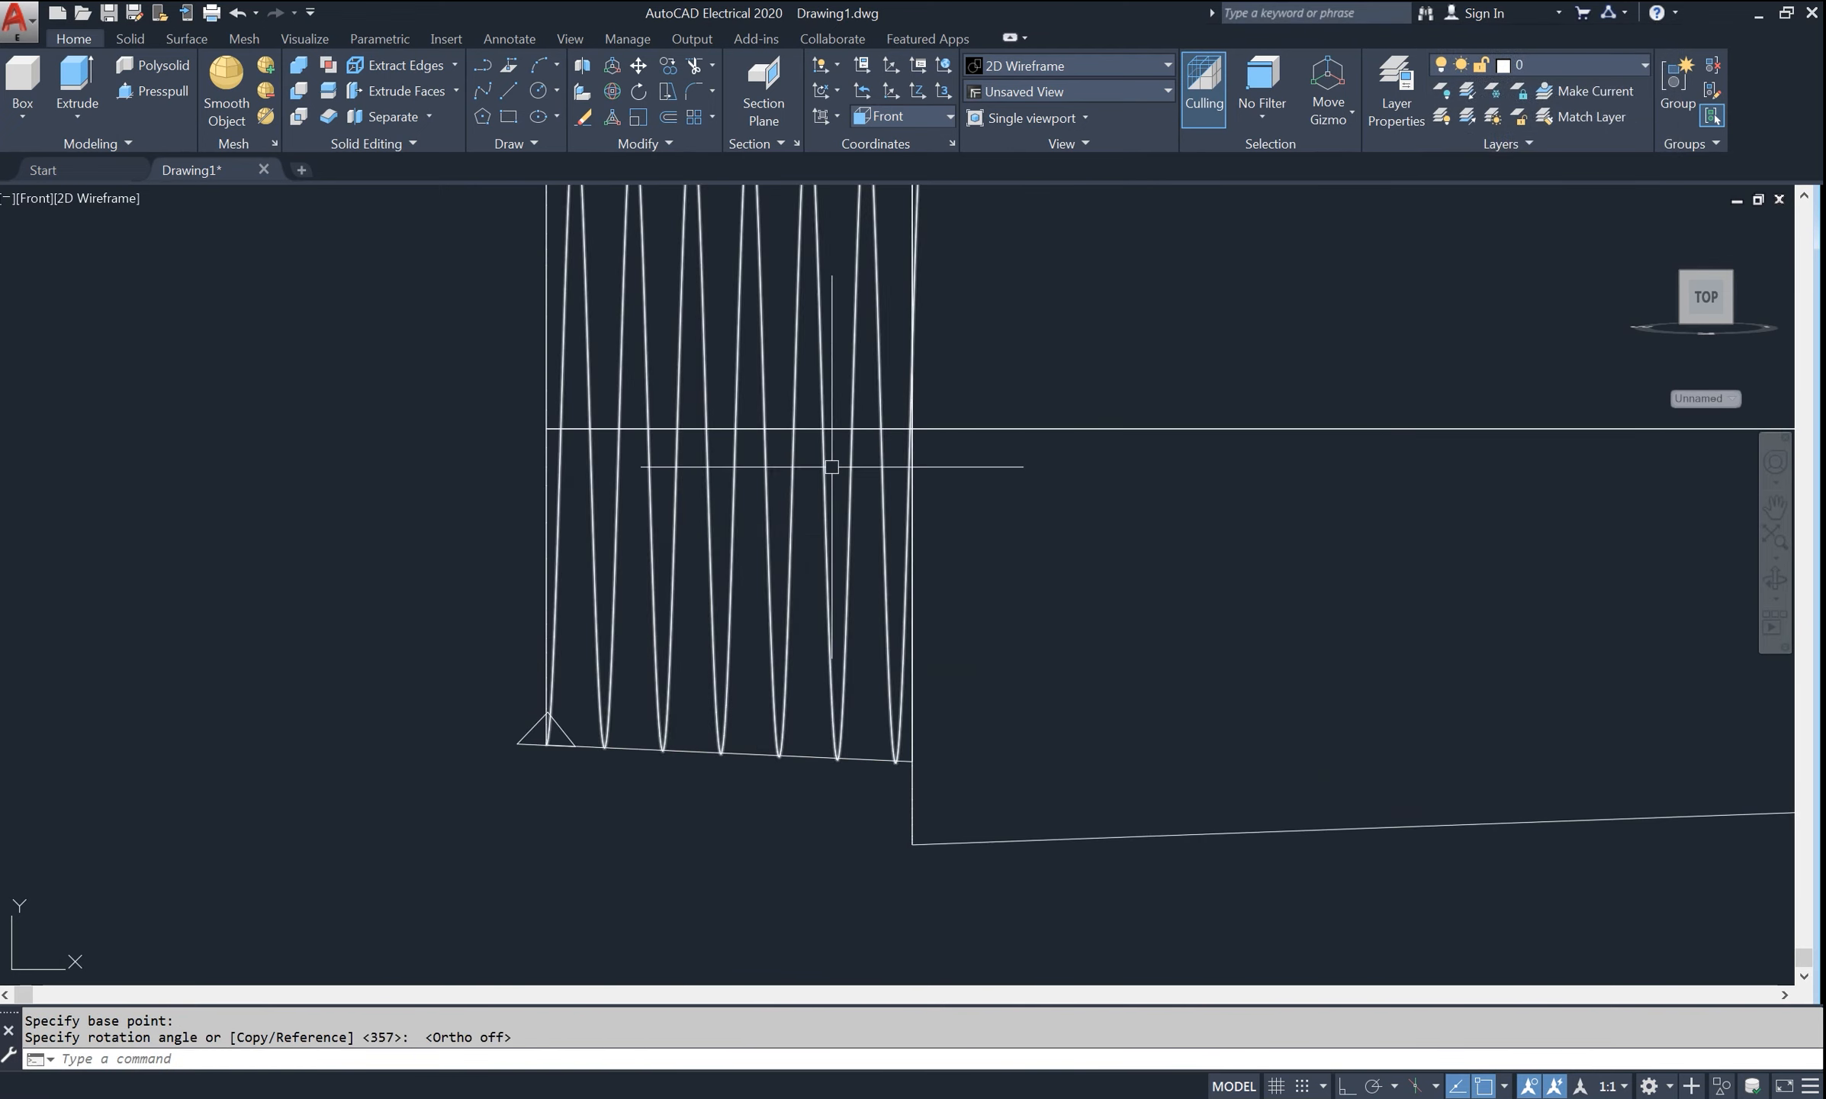
left_click(937, 113)
left_click(931, 140)
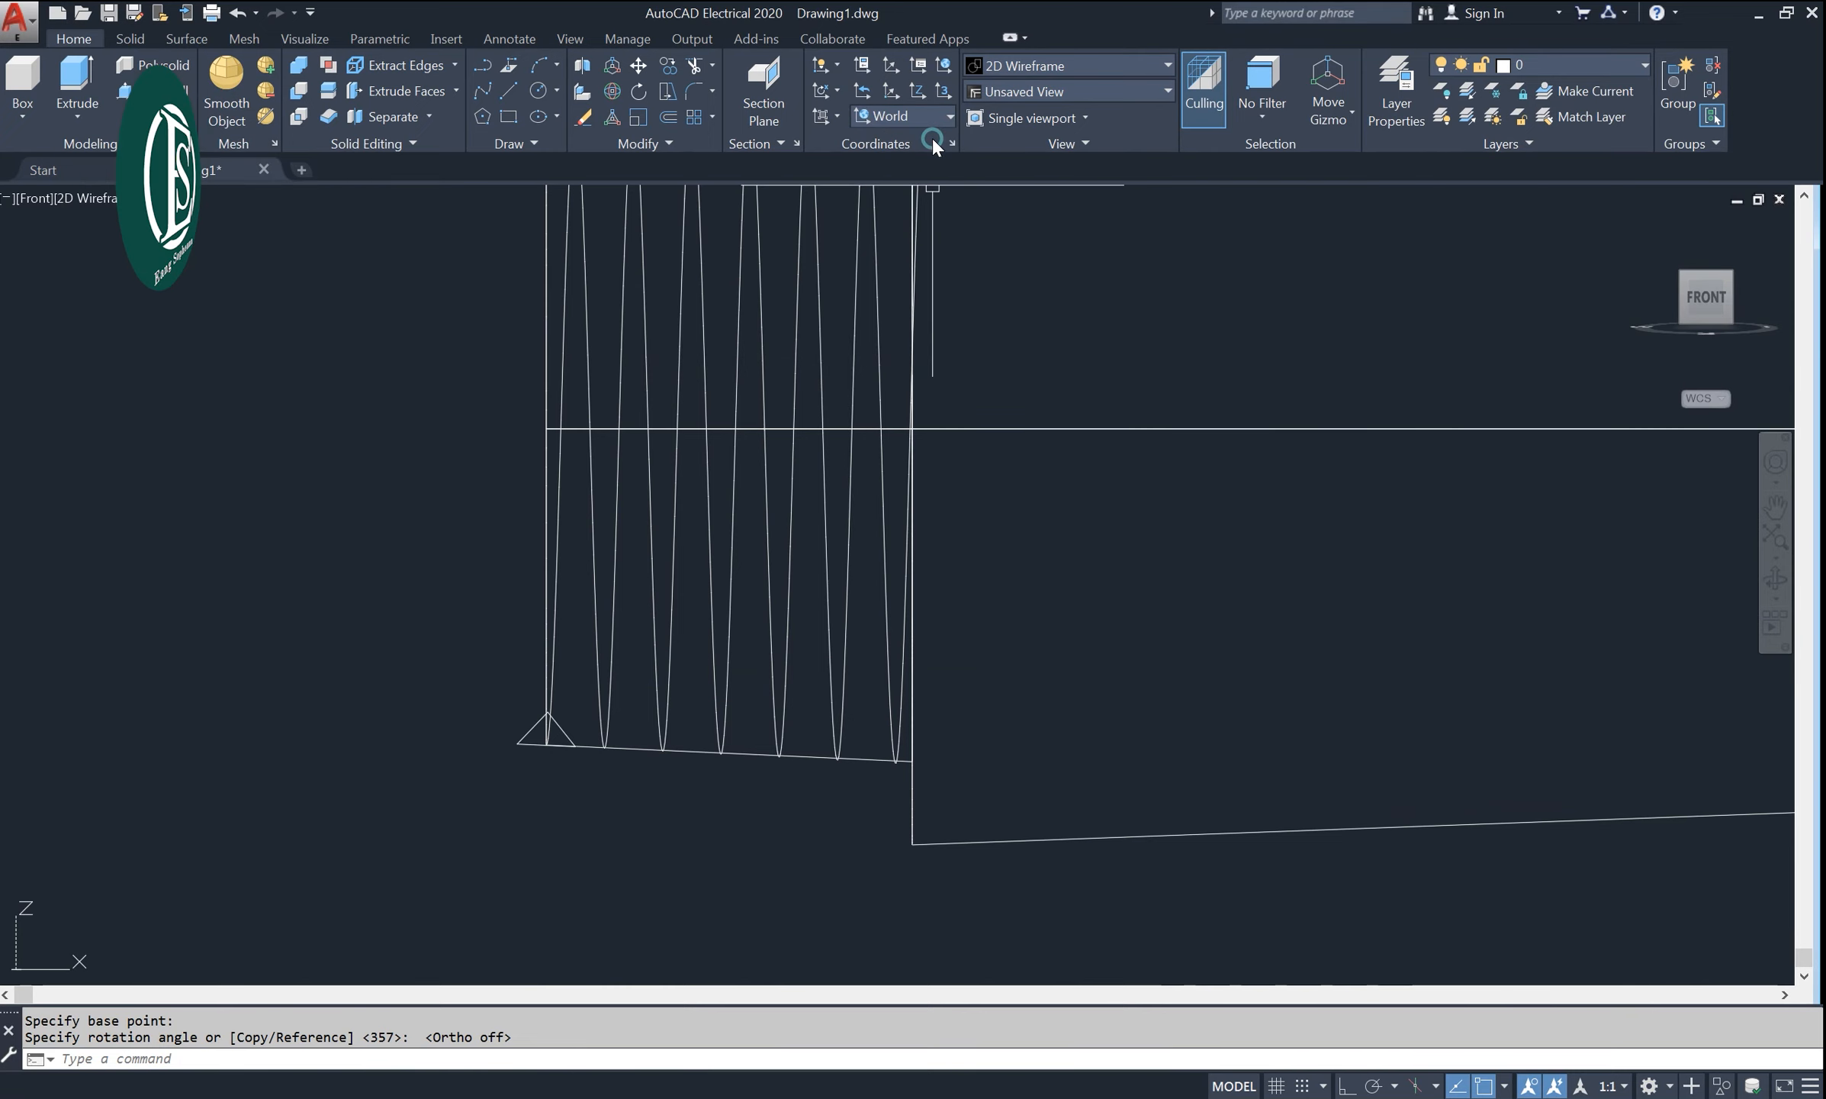
left_click(1685, 274)
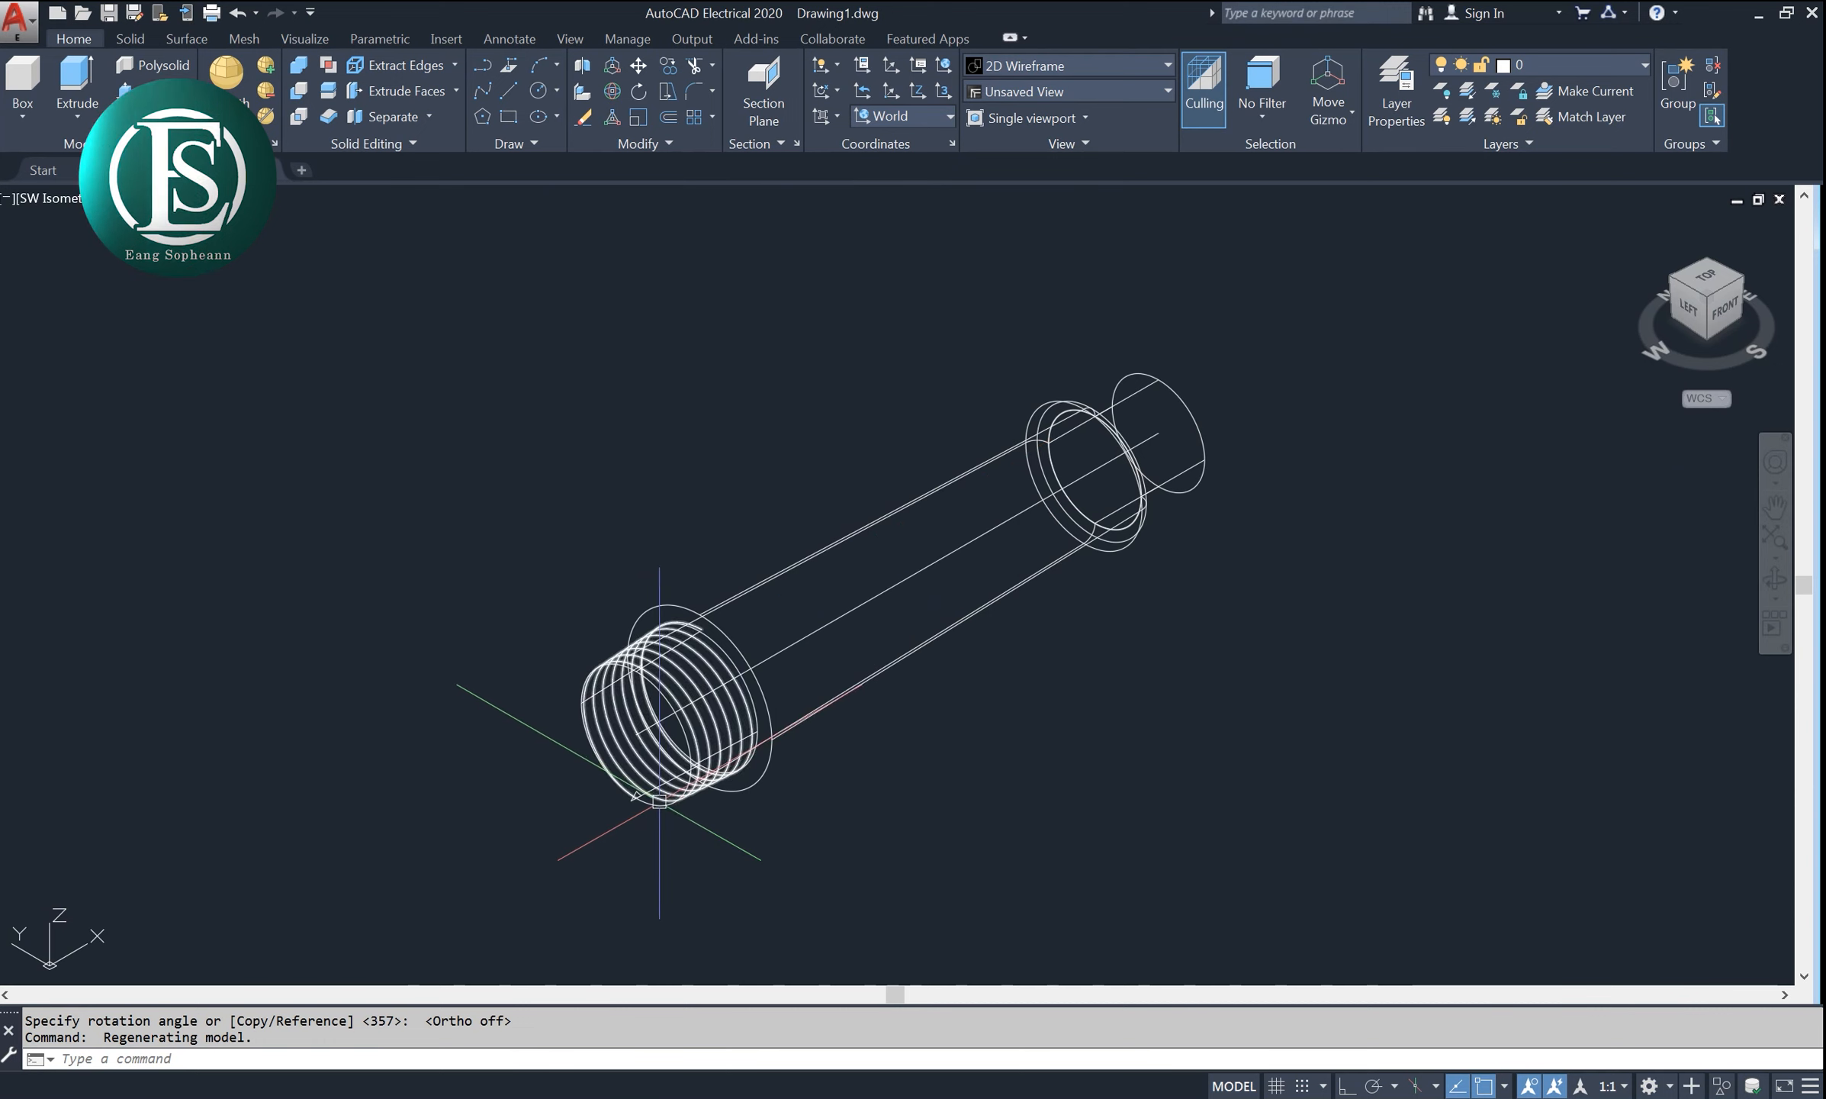
scroll(662, 802, "up", 4)
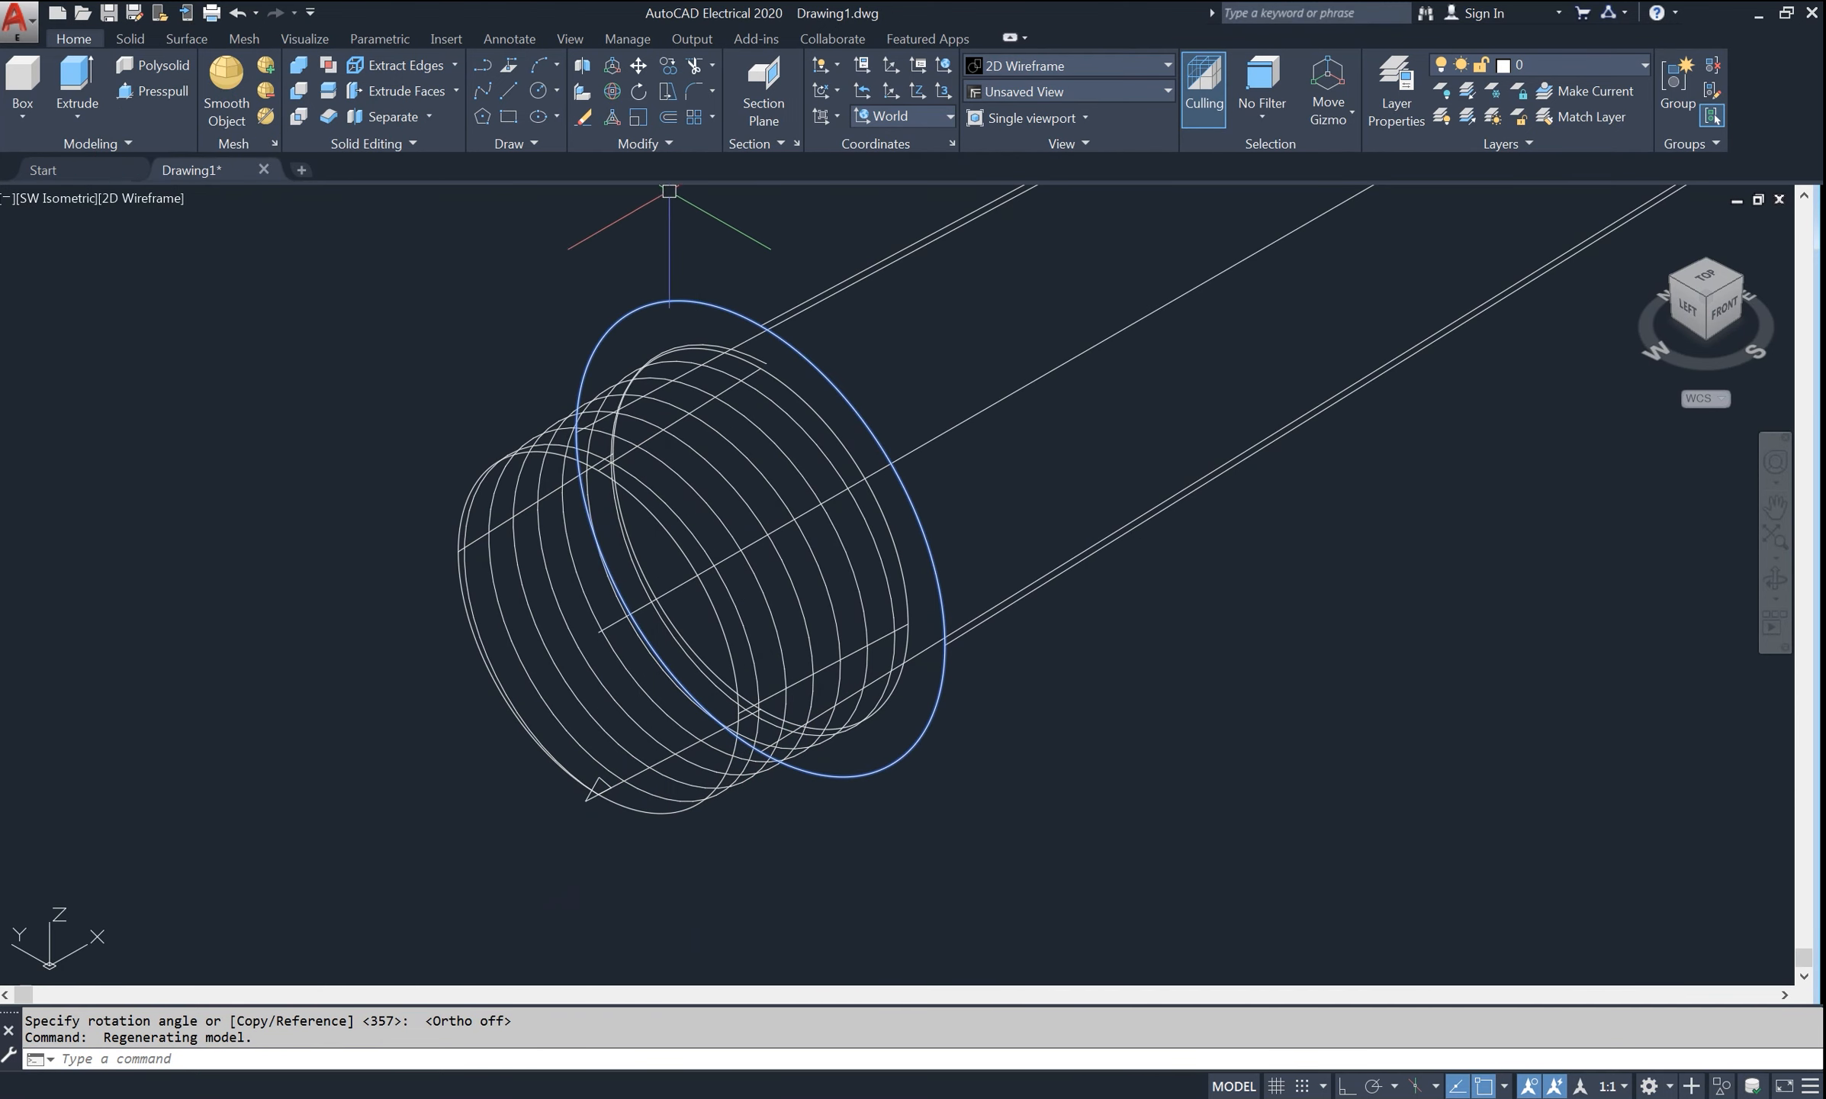
- Keep the World coordinate system and display the model in the Shaded visual style
left_click(890, 115)
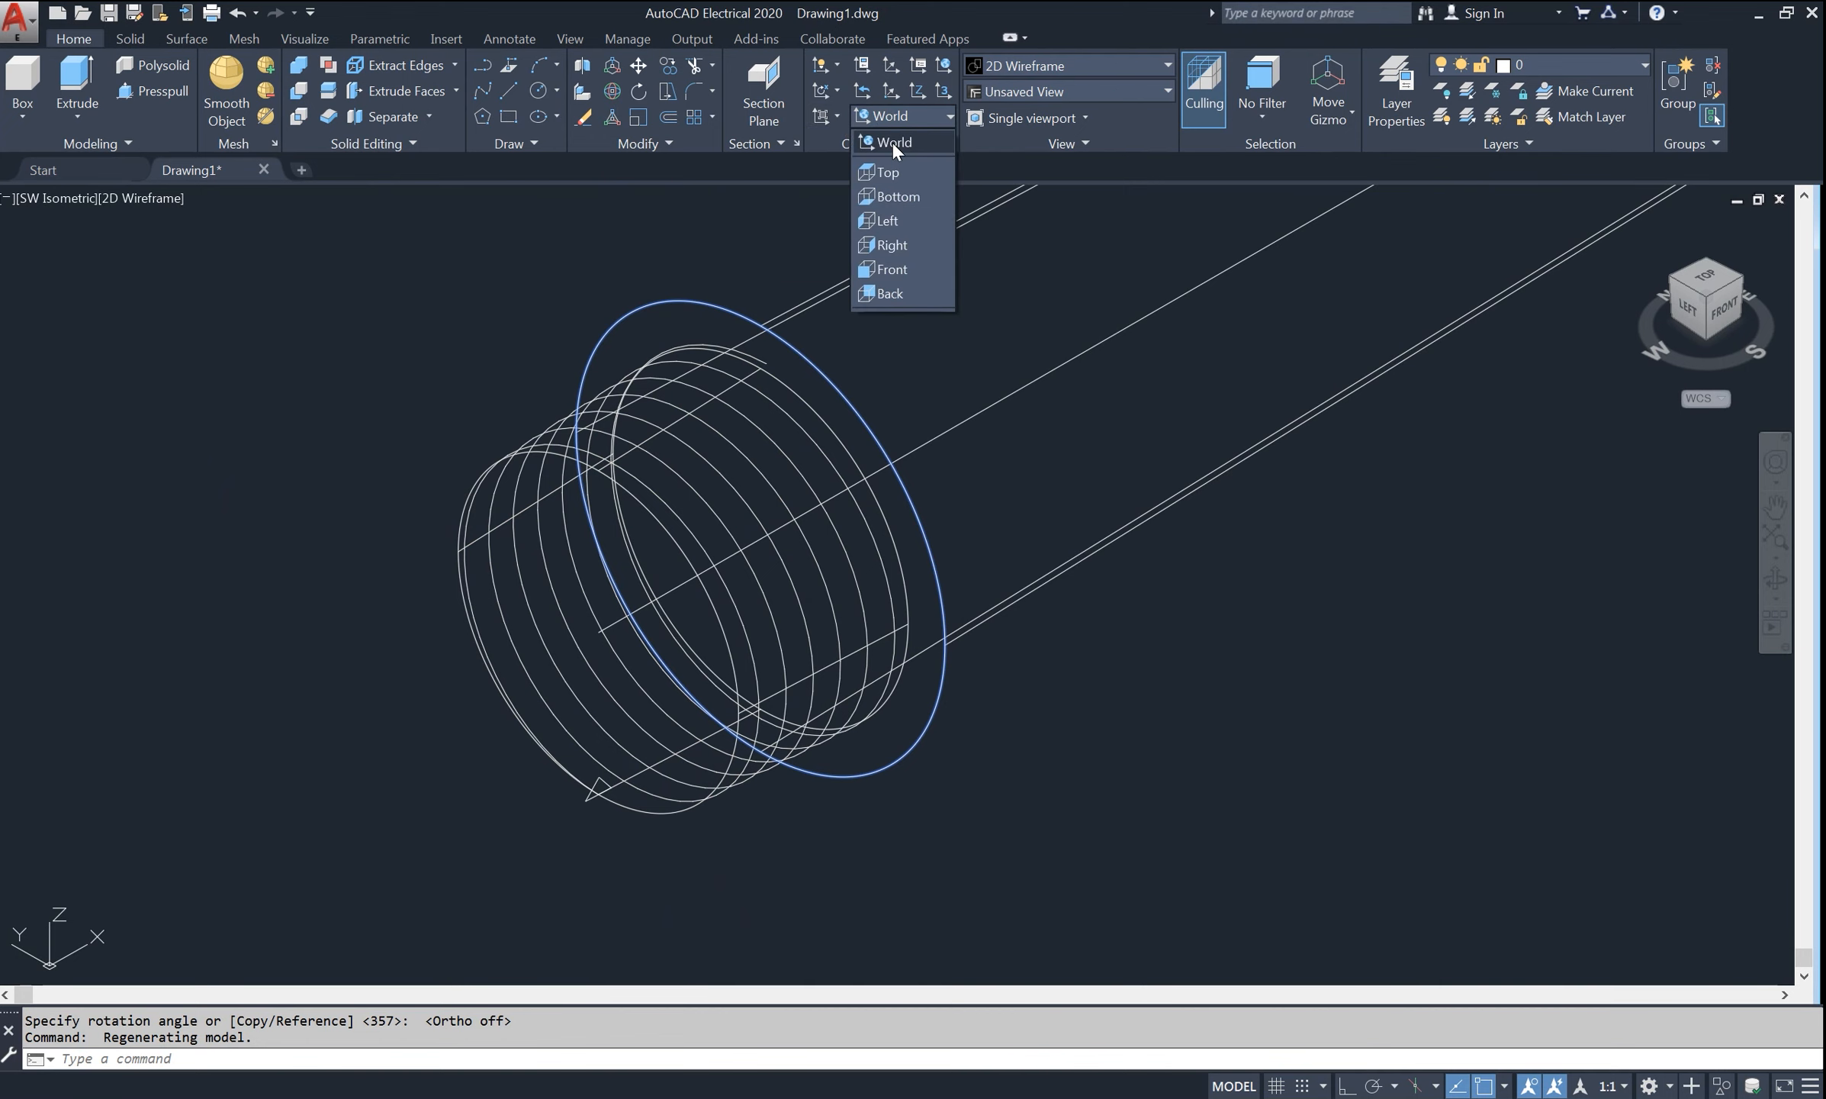
left_click(892, 141)
left_click(171, 200)
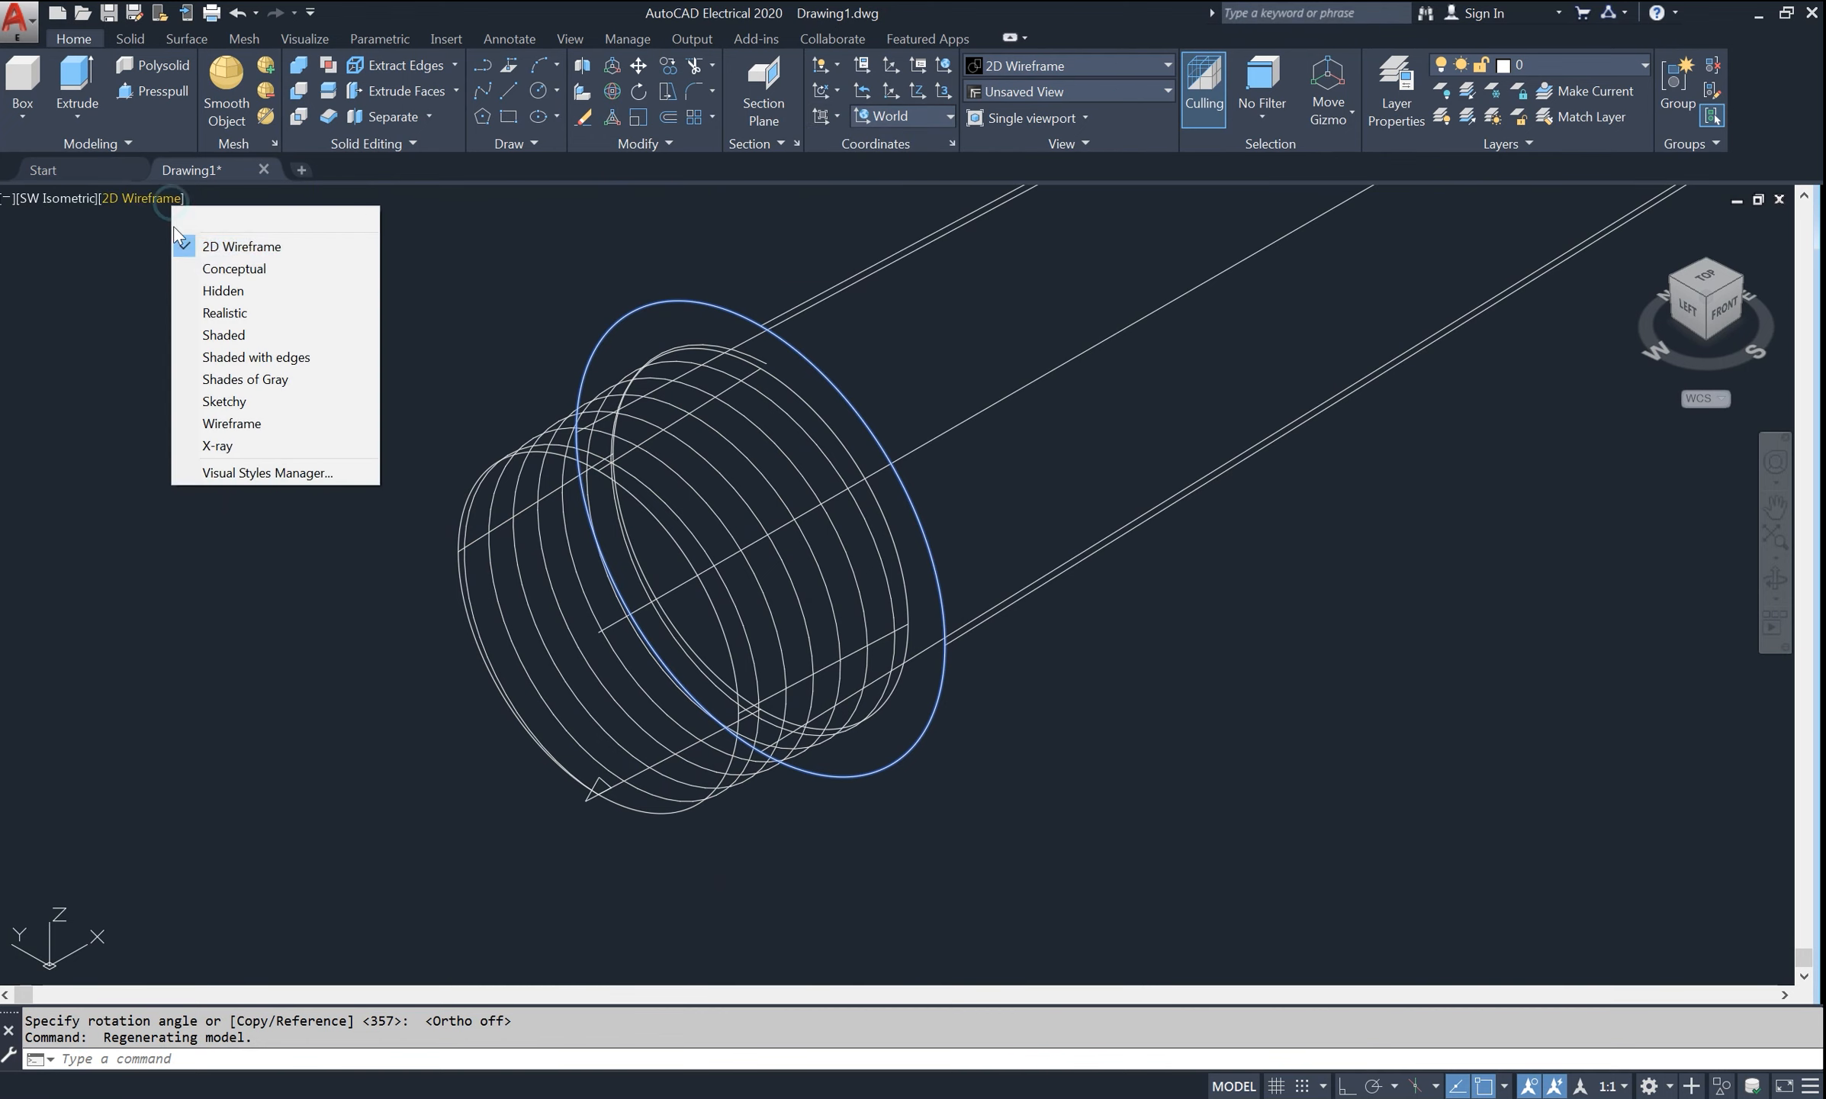
left_click(240, 325)
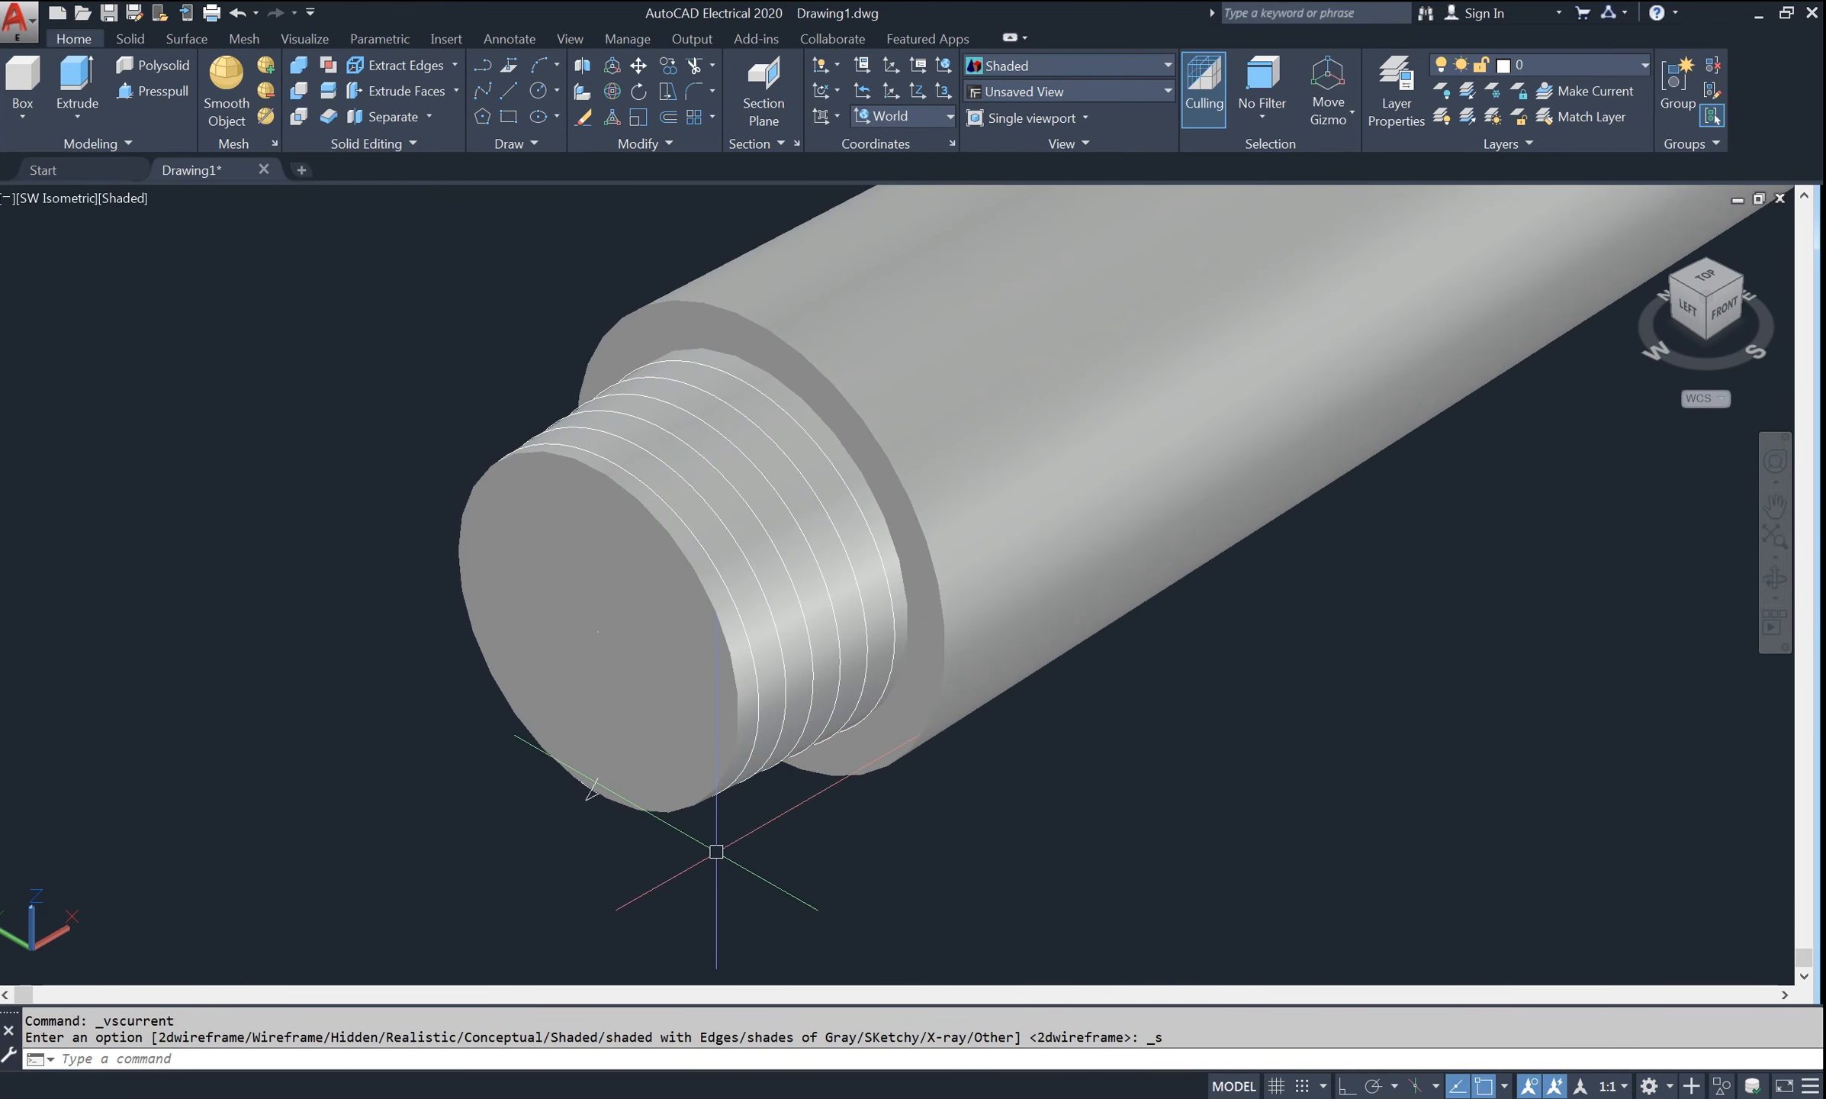
- With the coordinate system set to Left, draw a circle of diameter 15 centred on the stub's end face
type("c")
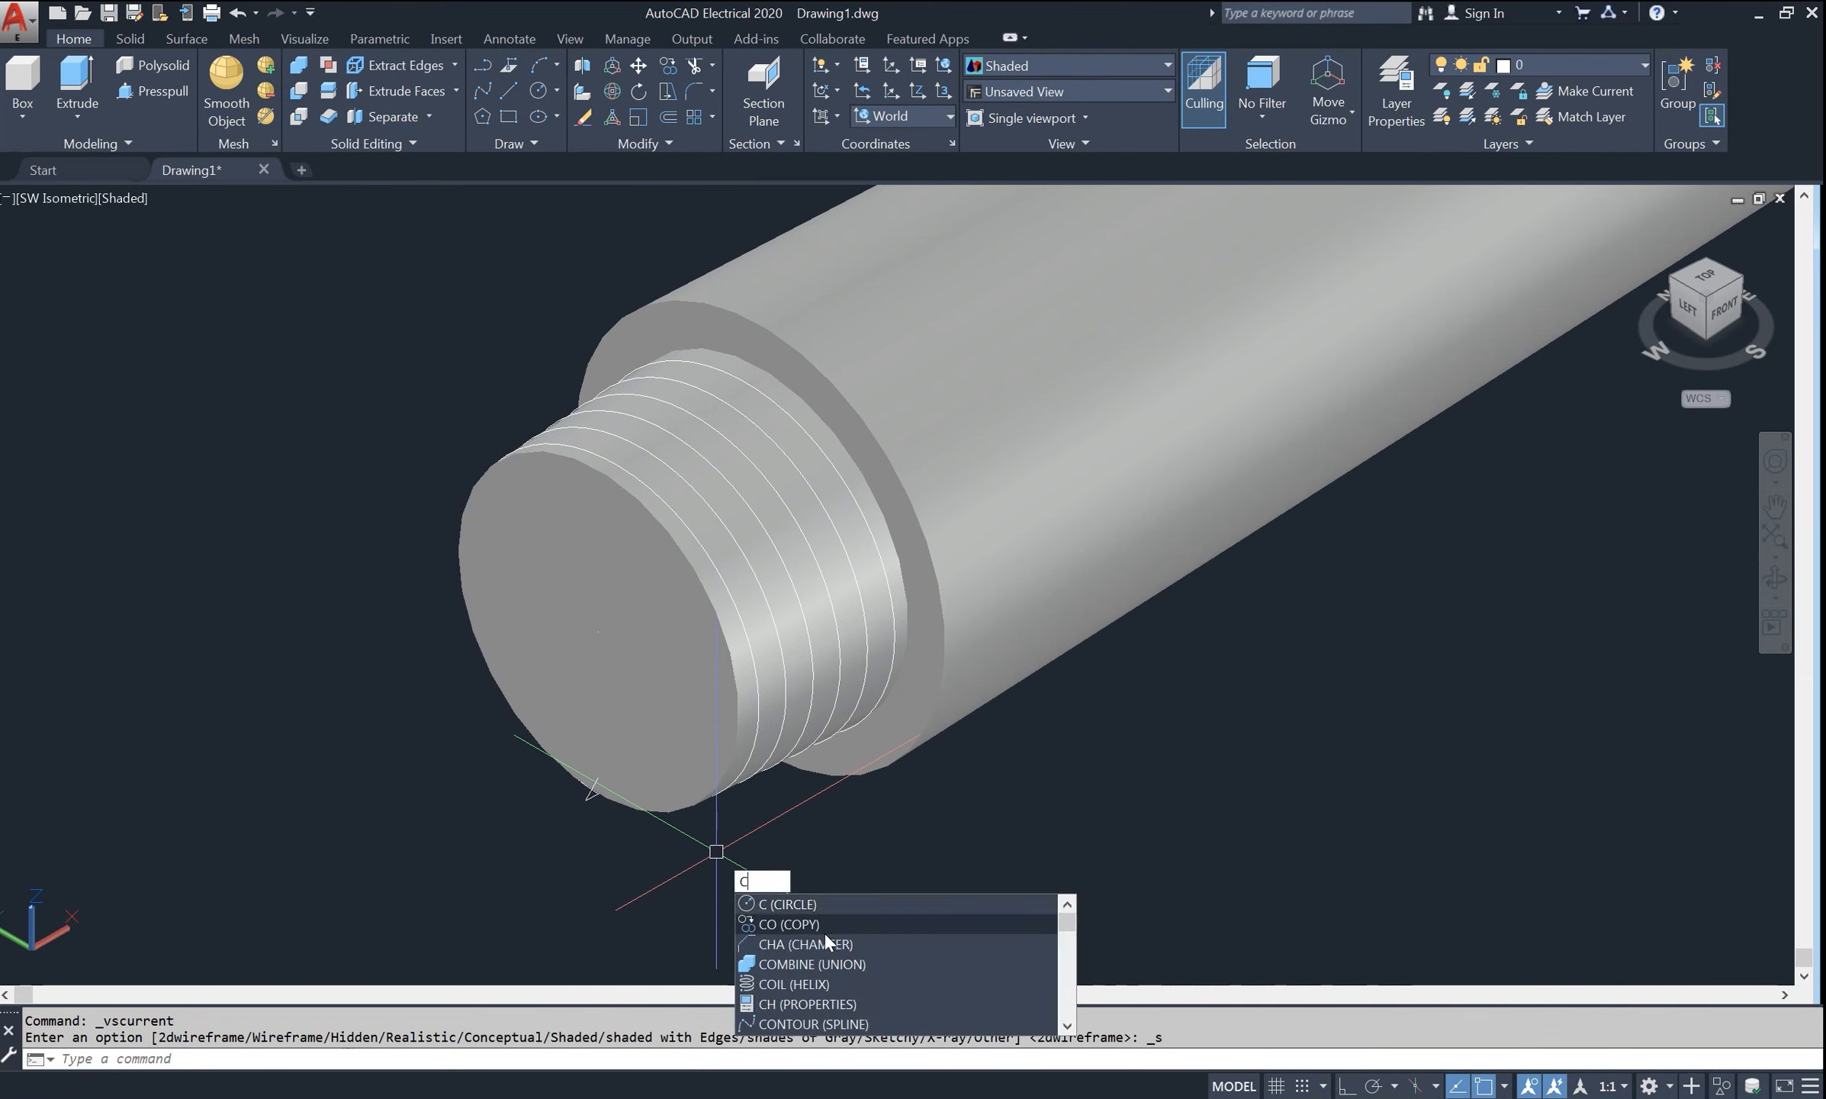
key("Escape")
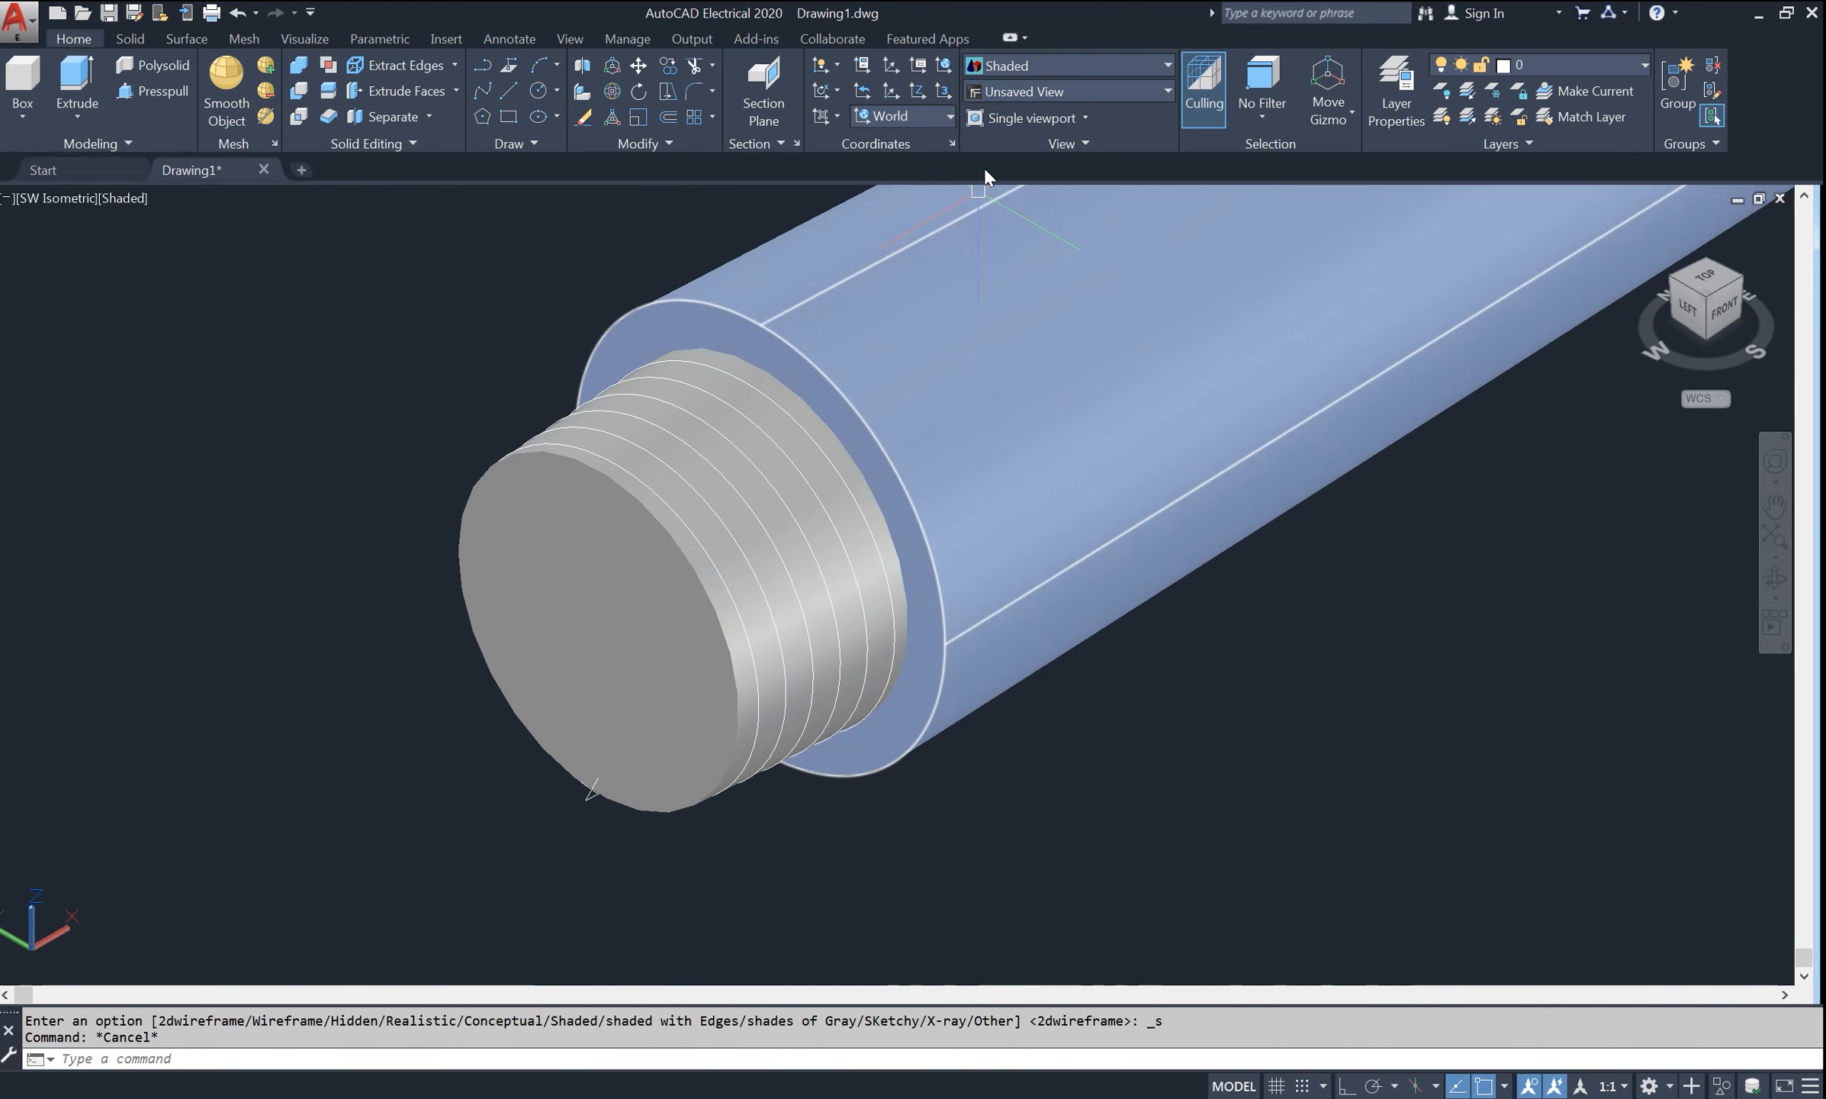
left_click(923, 115)
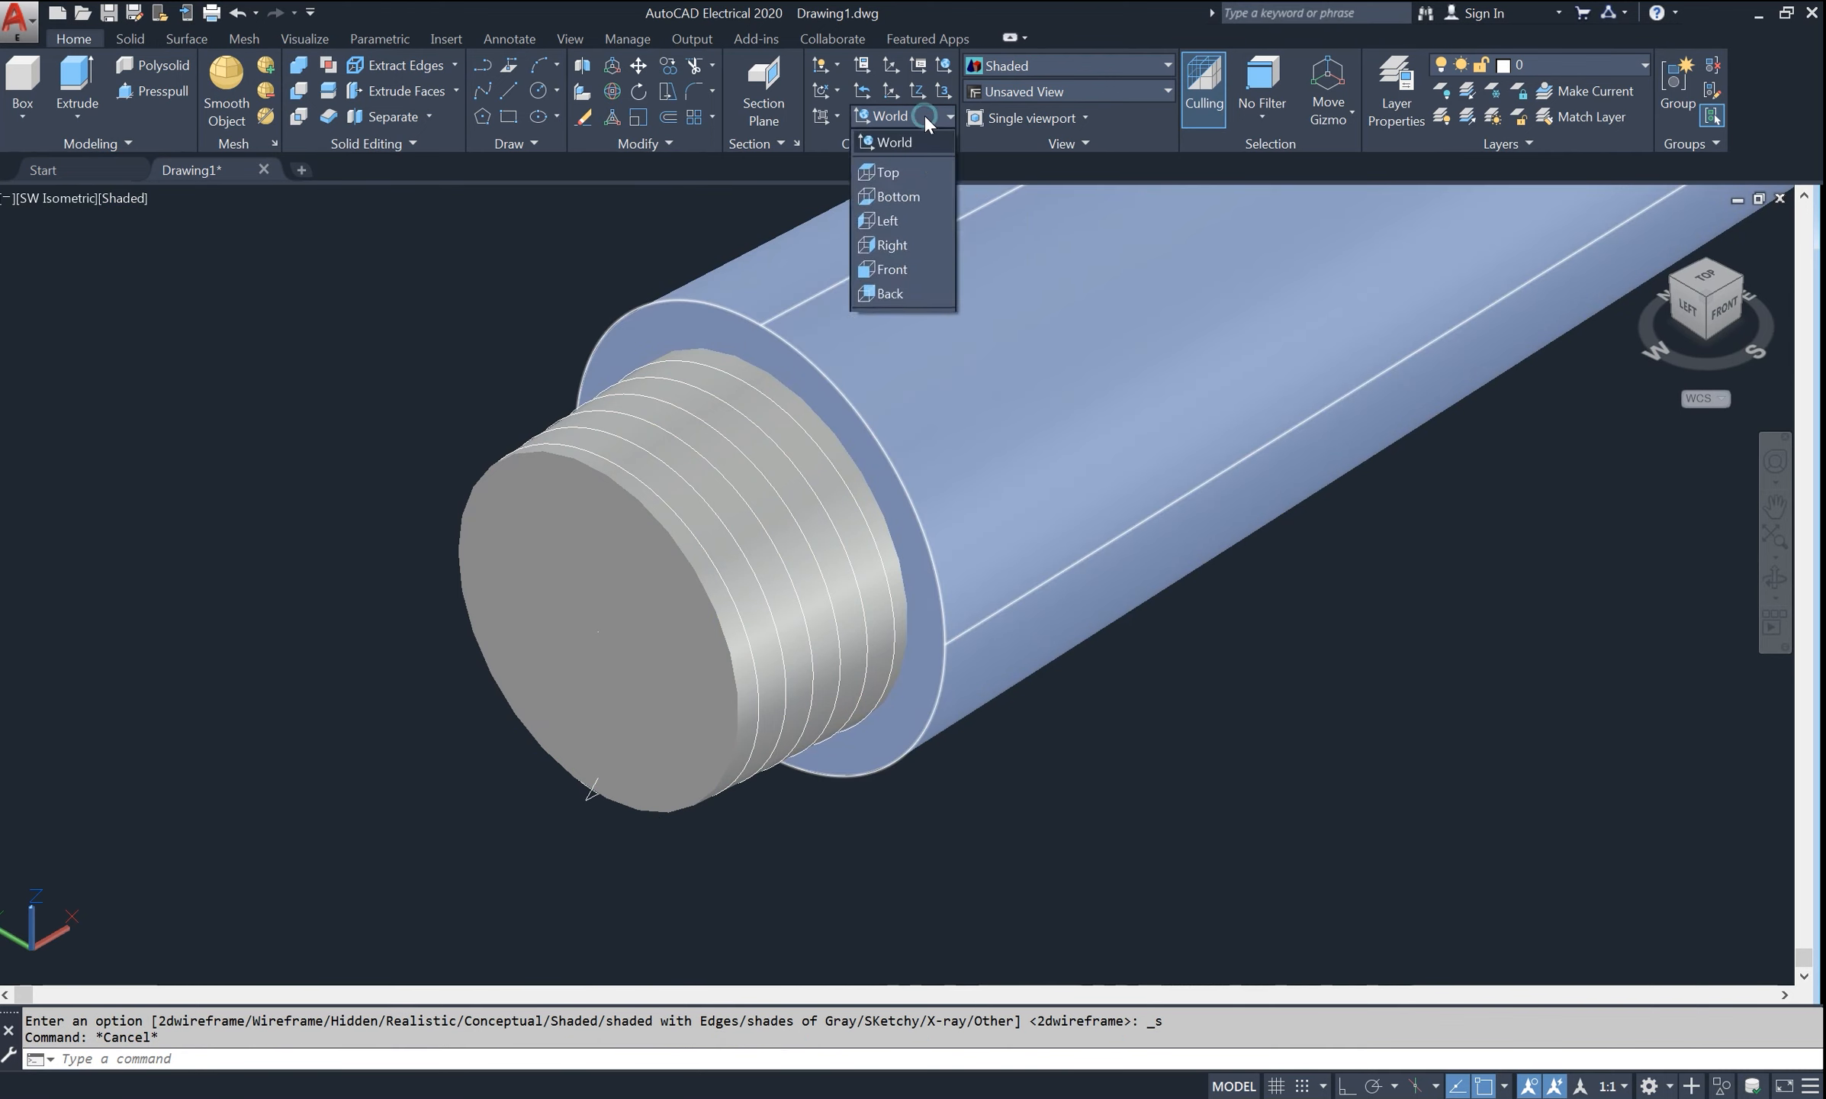
left_click(917, 225)
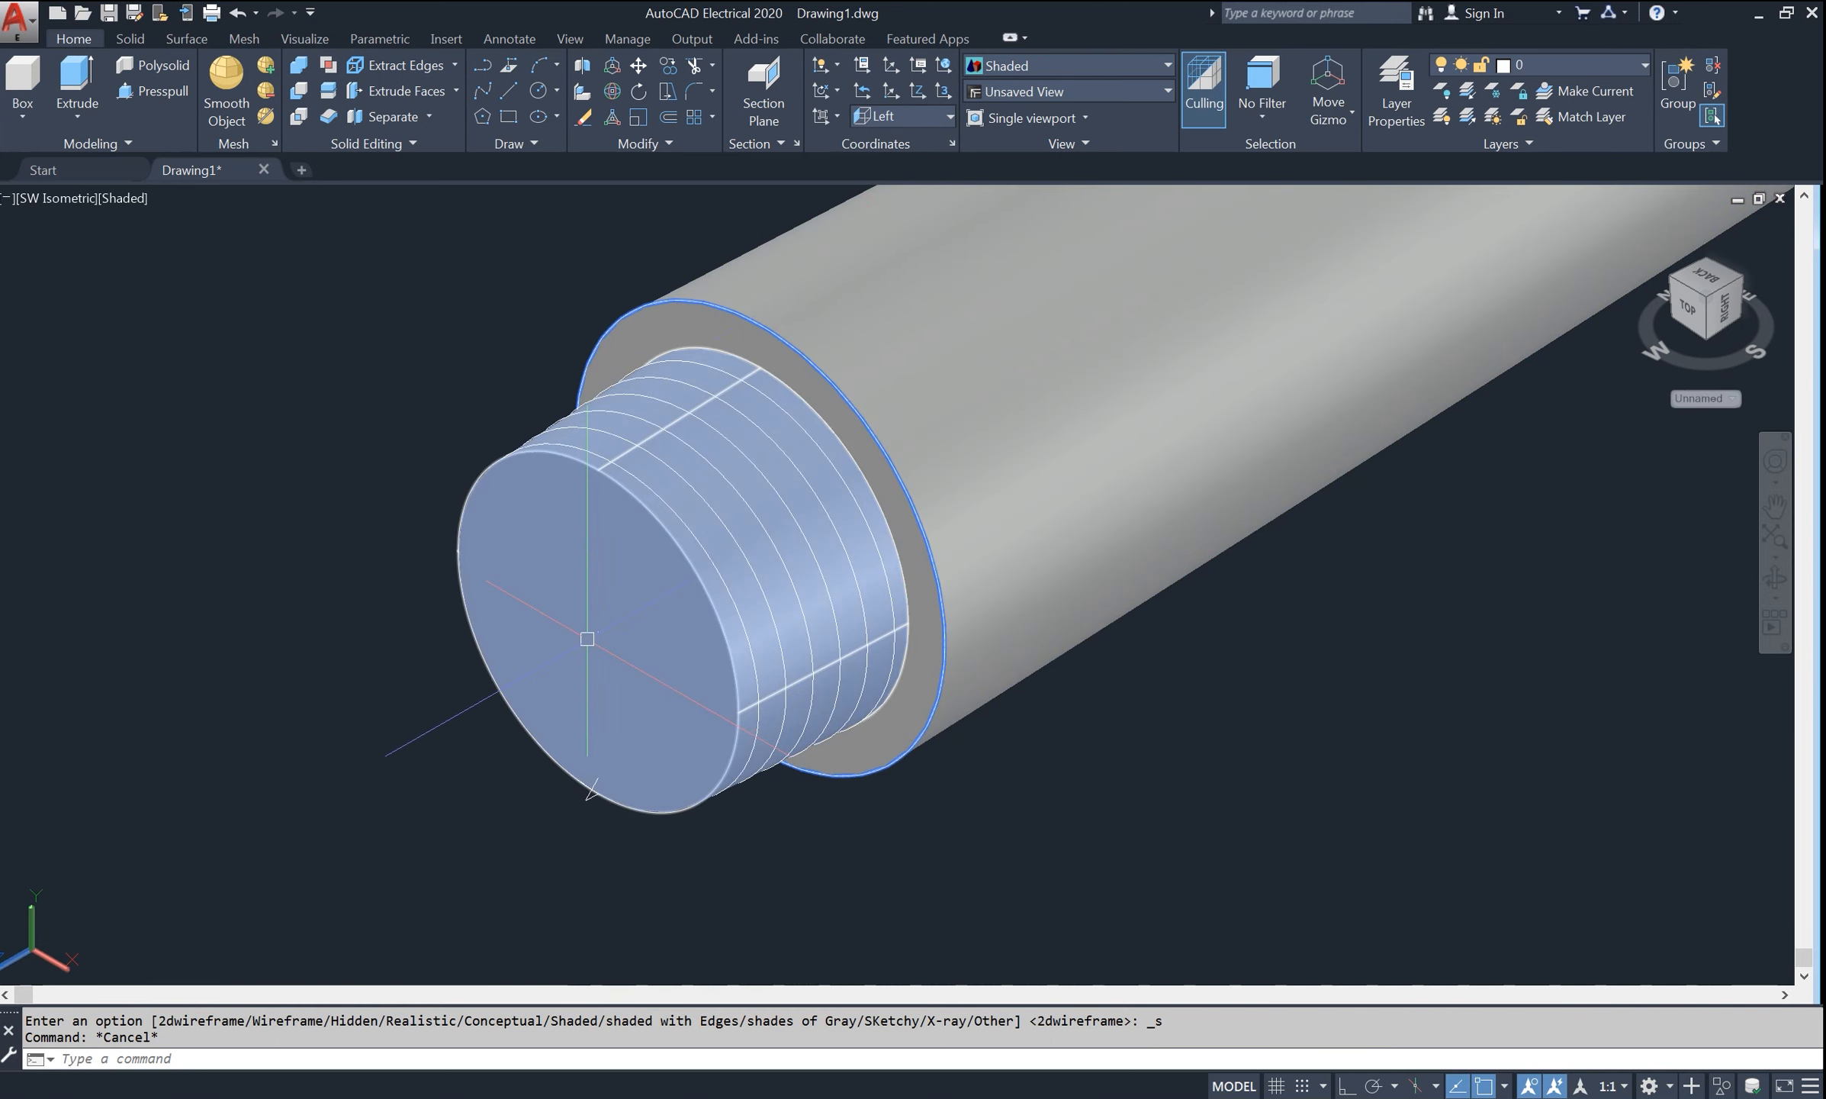
key("Return")
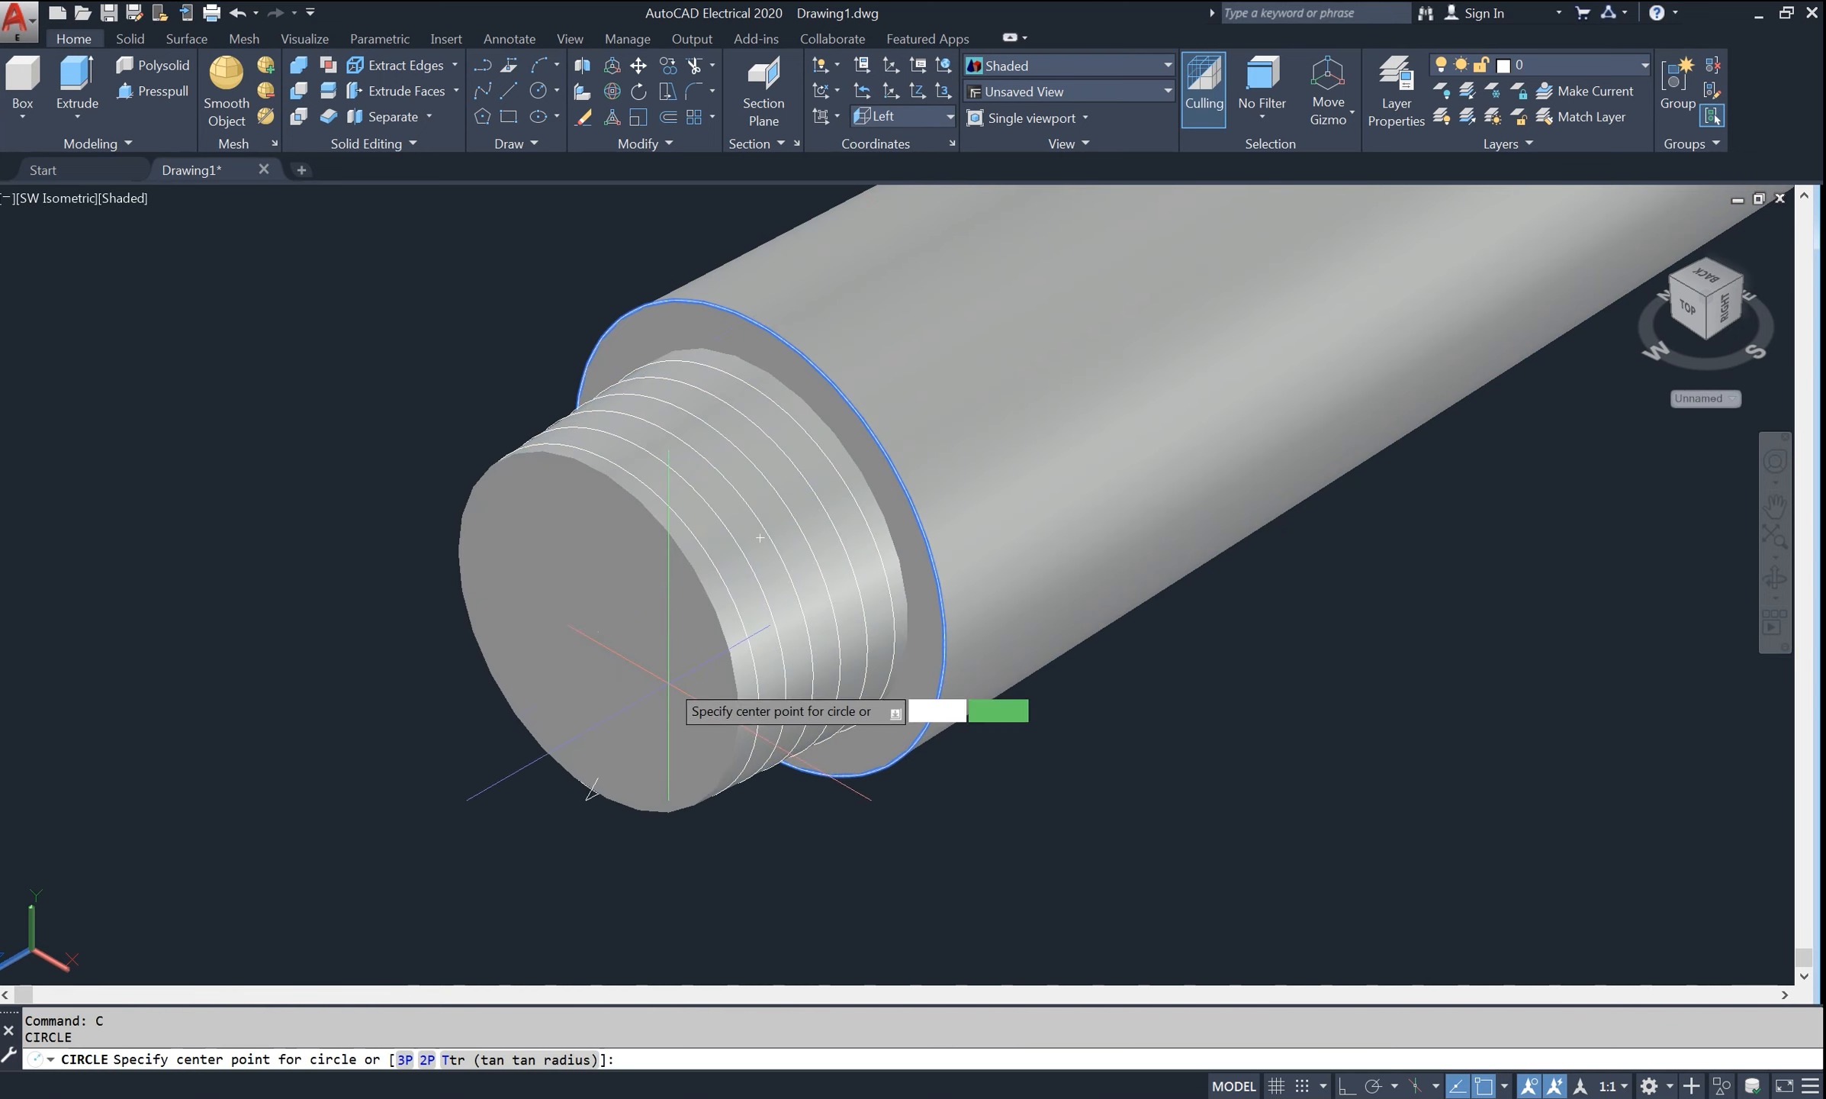
left_click(598, 632)
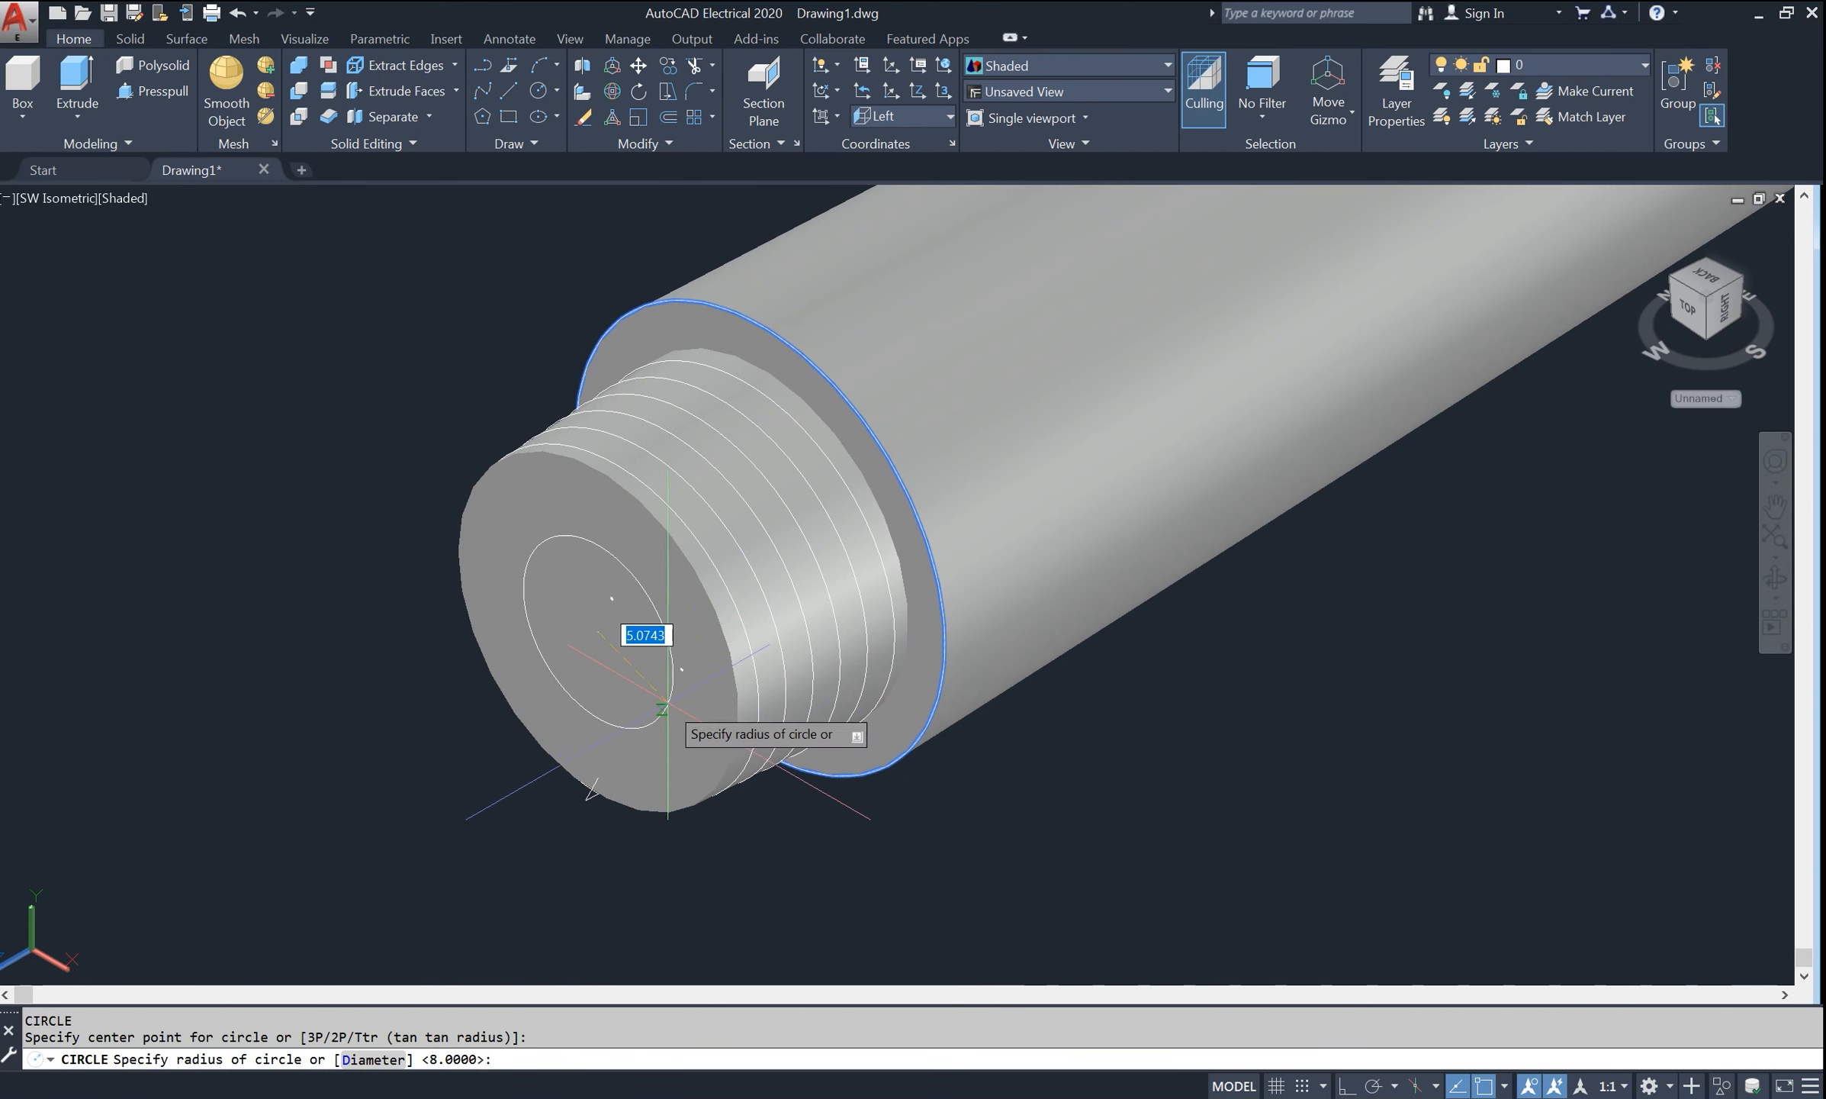
key("Return")
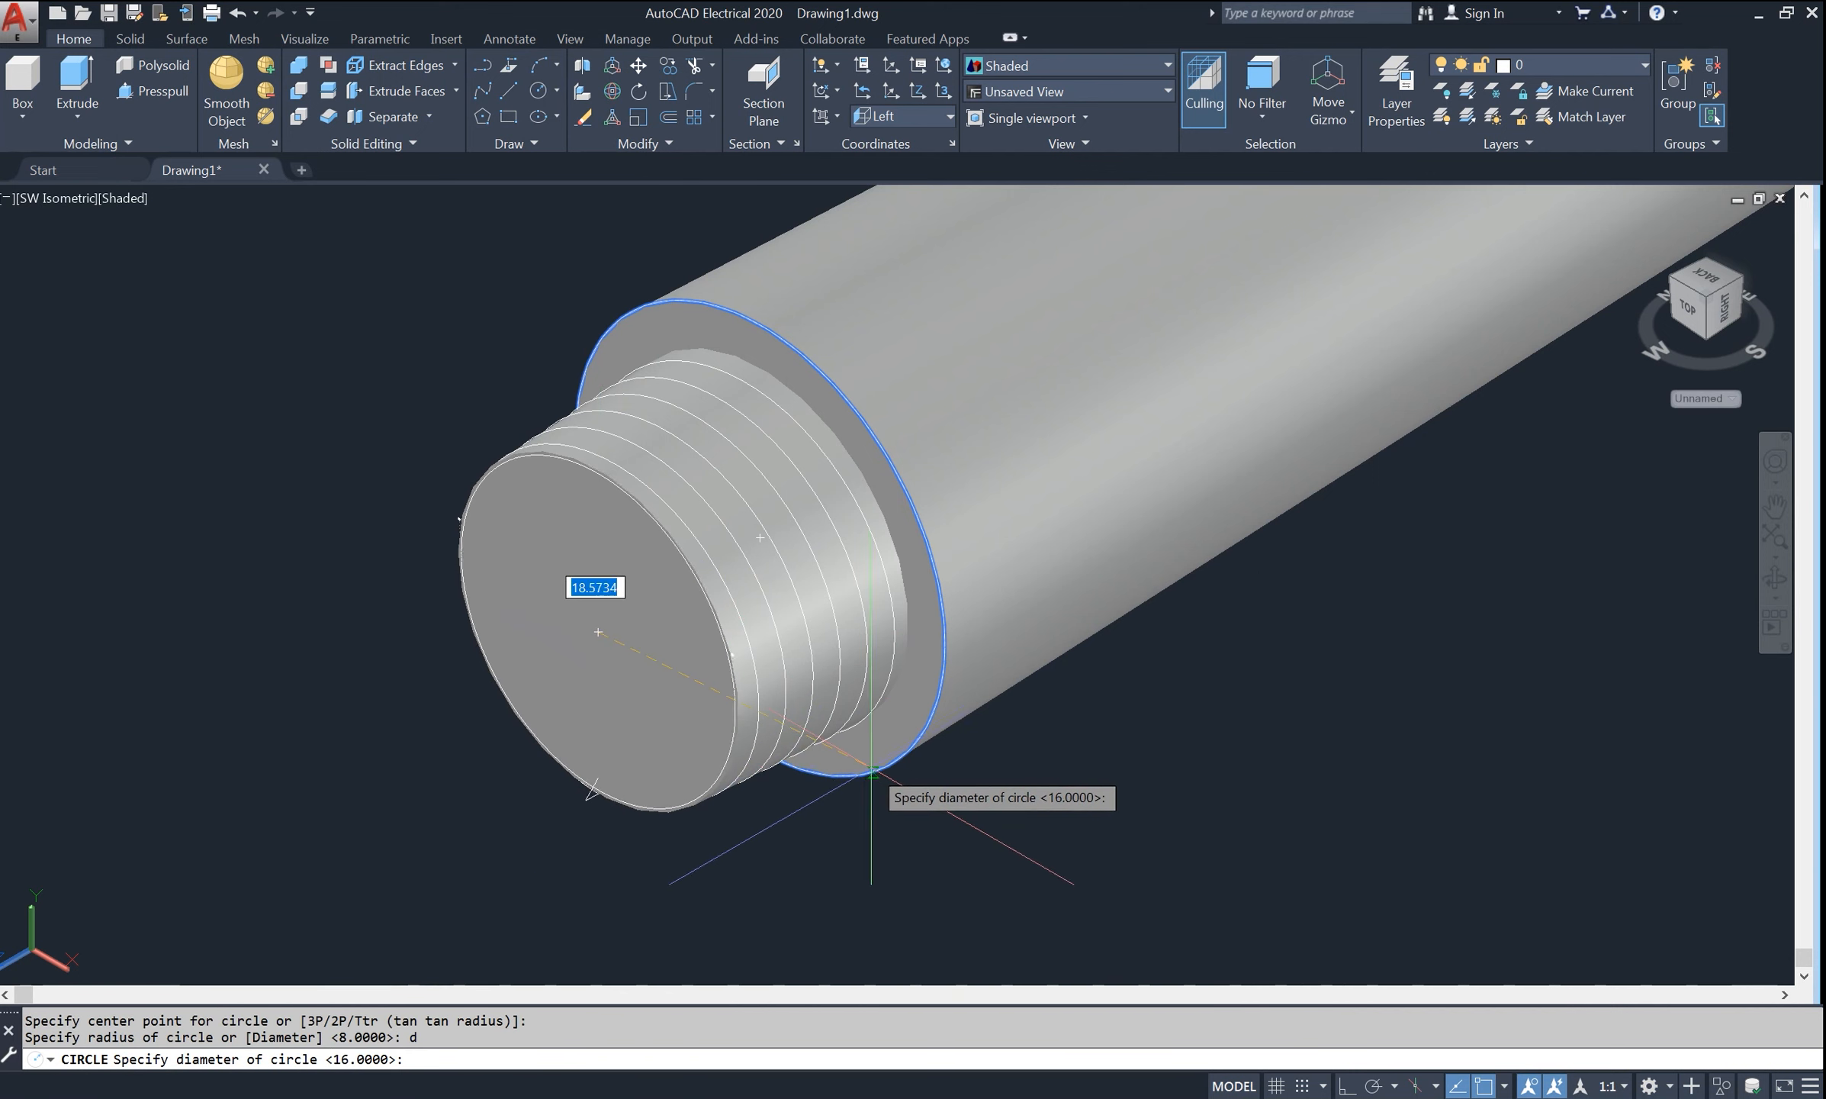
type("15")
key("Return")
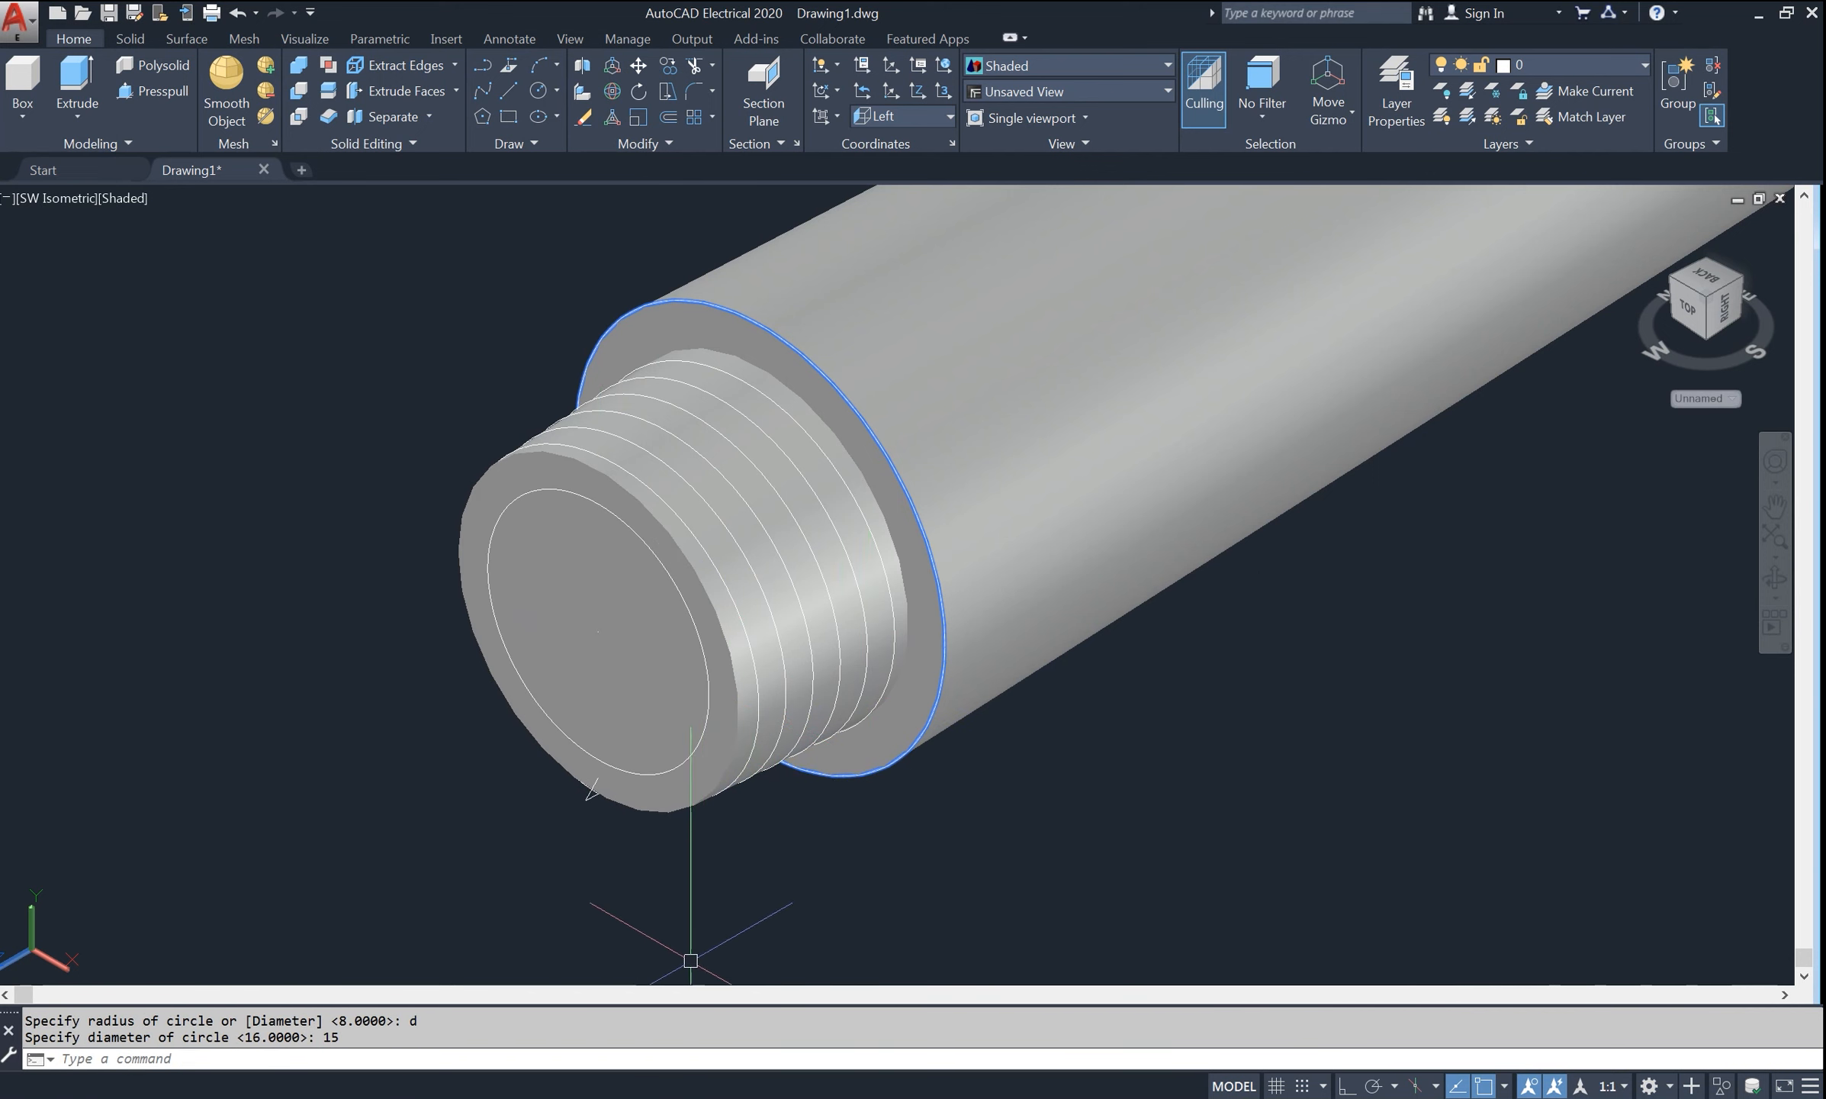
- Chamfer the outer edge of the stub's end face with both distances set to 1
type("ch")
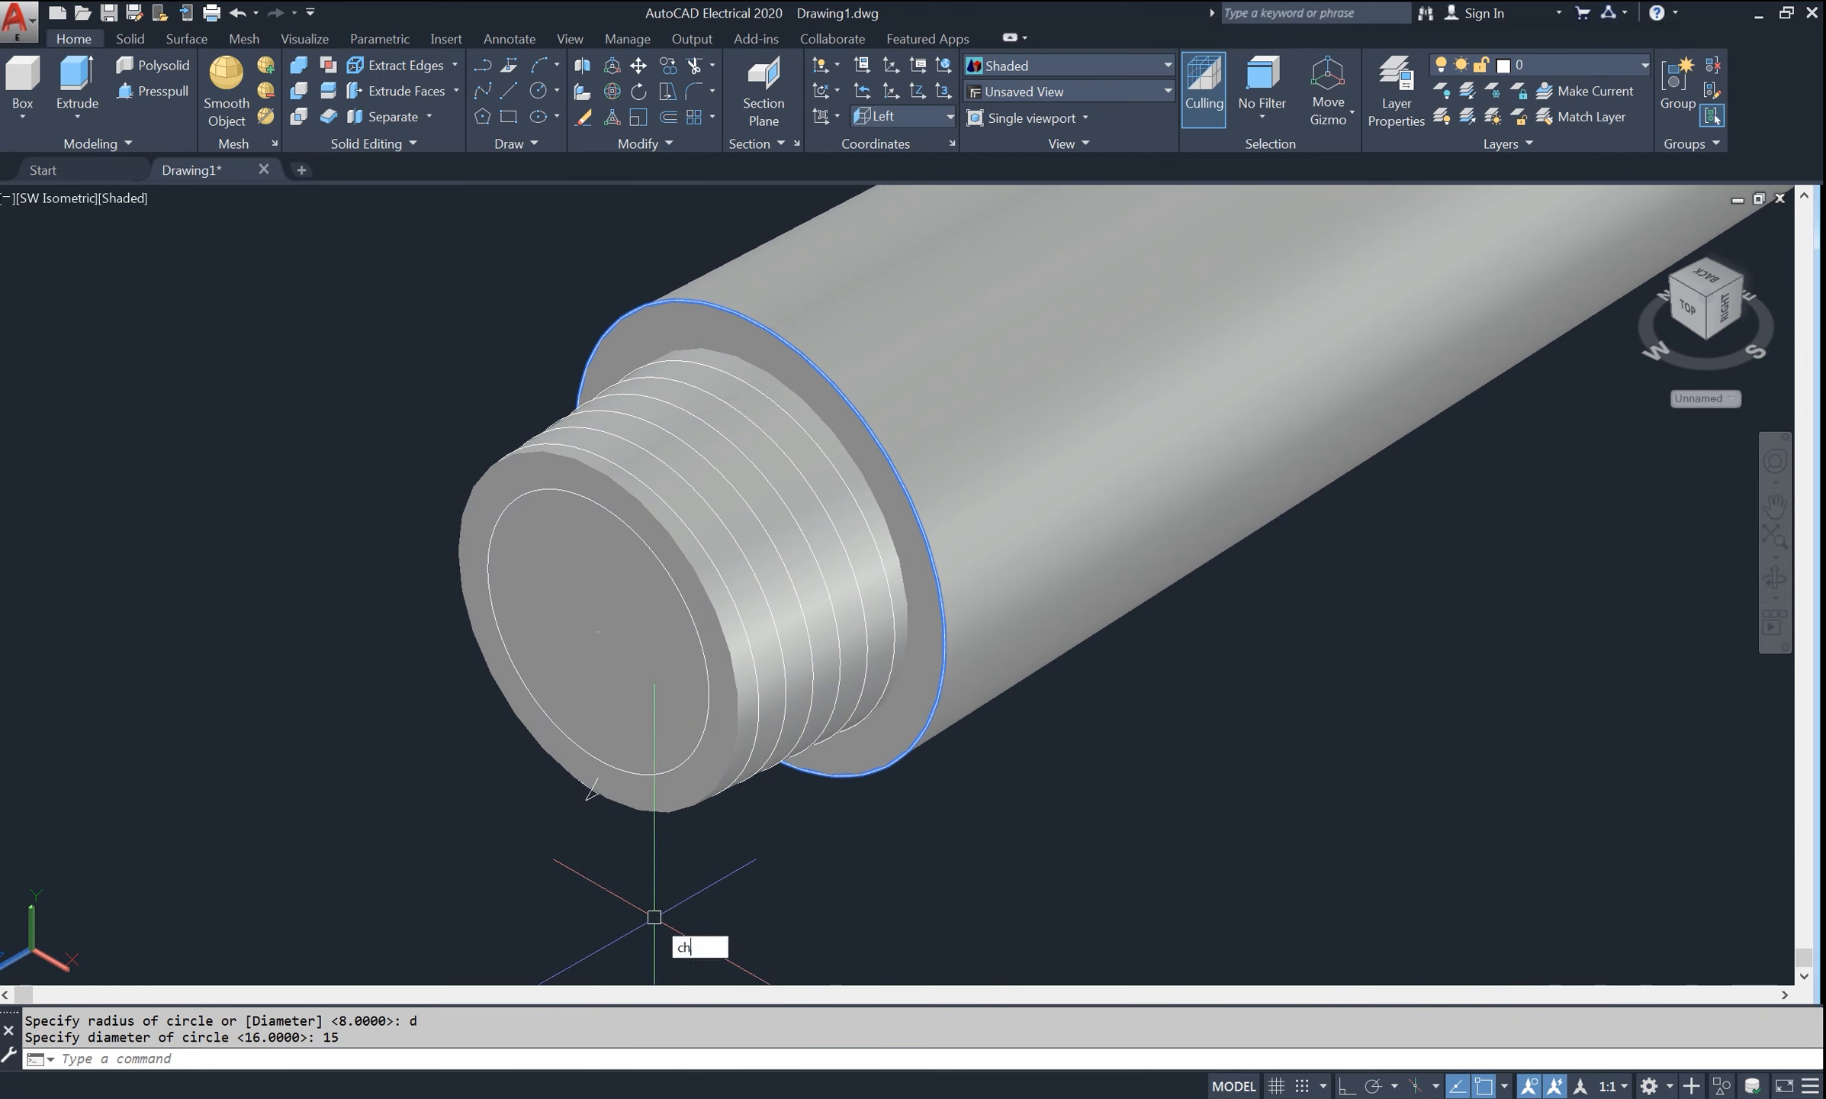
type("a")
left_click(750, 972)
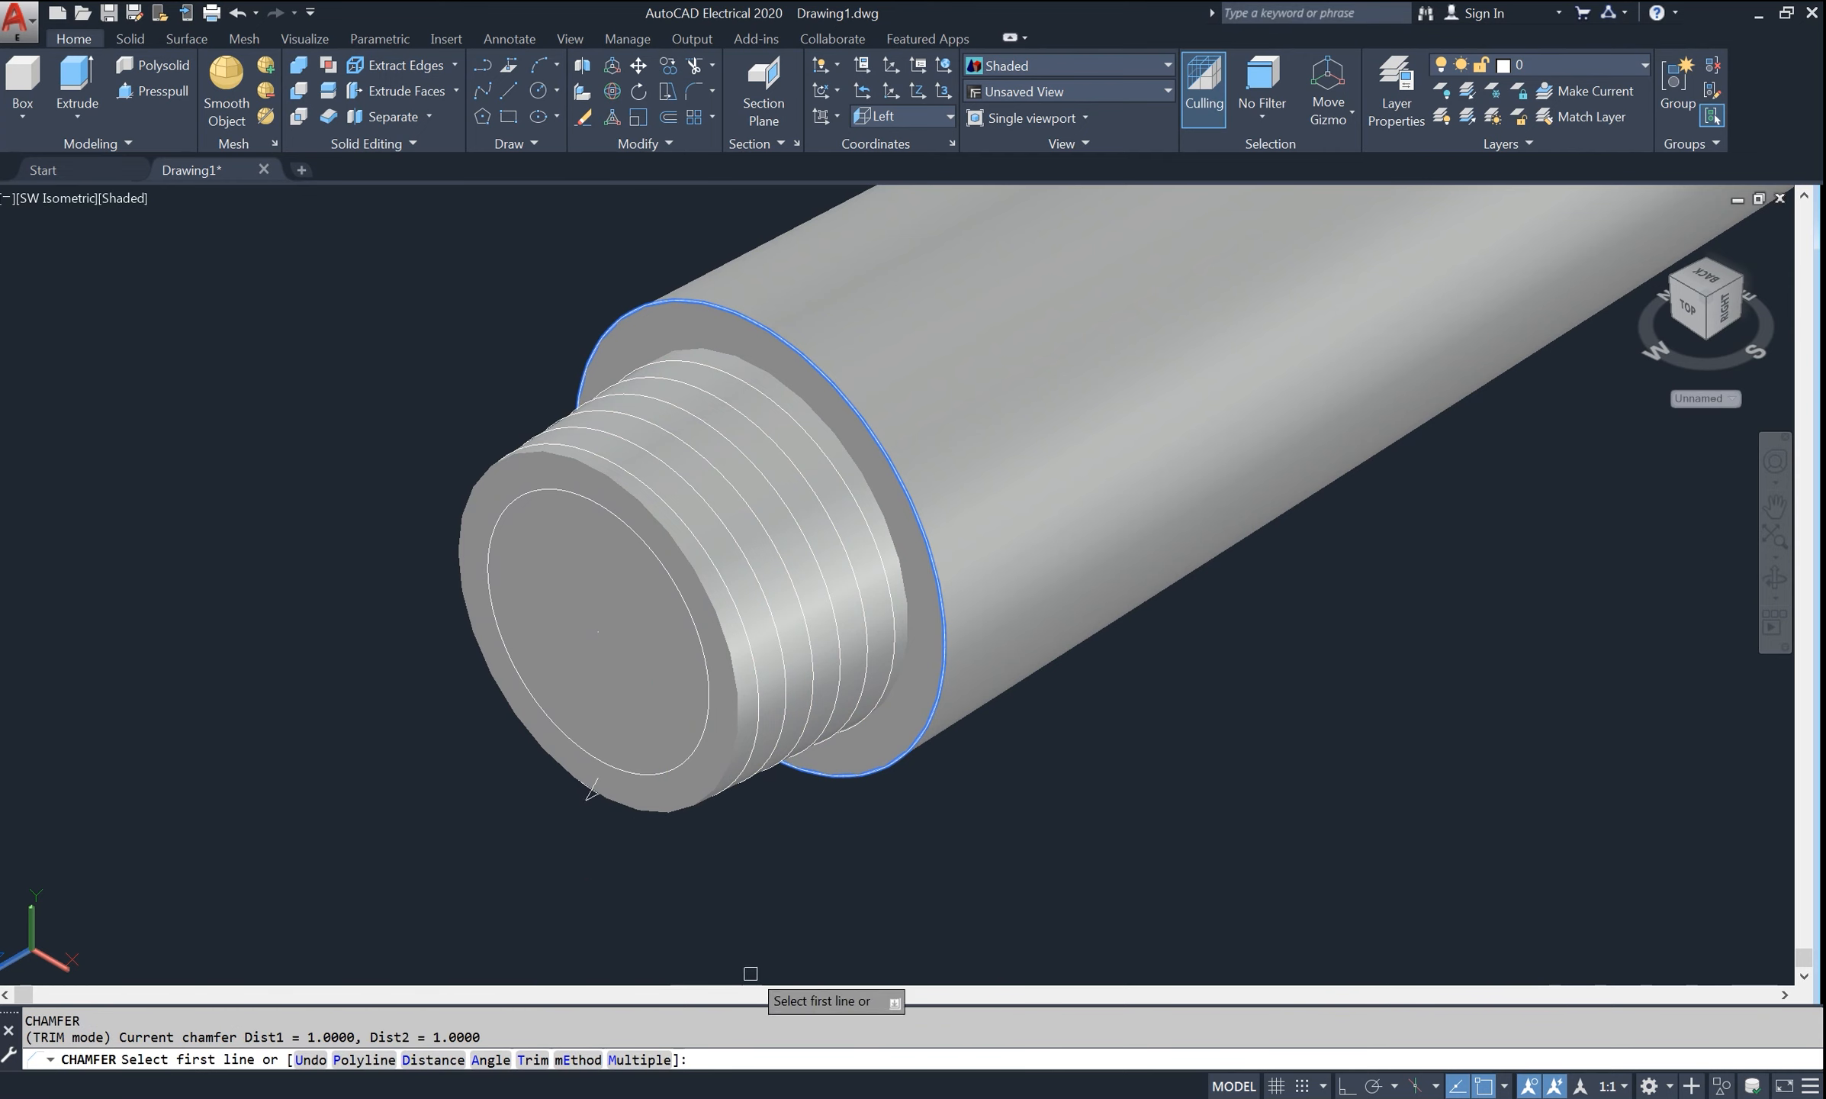
left_click(669, 813)
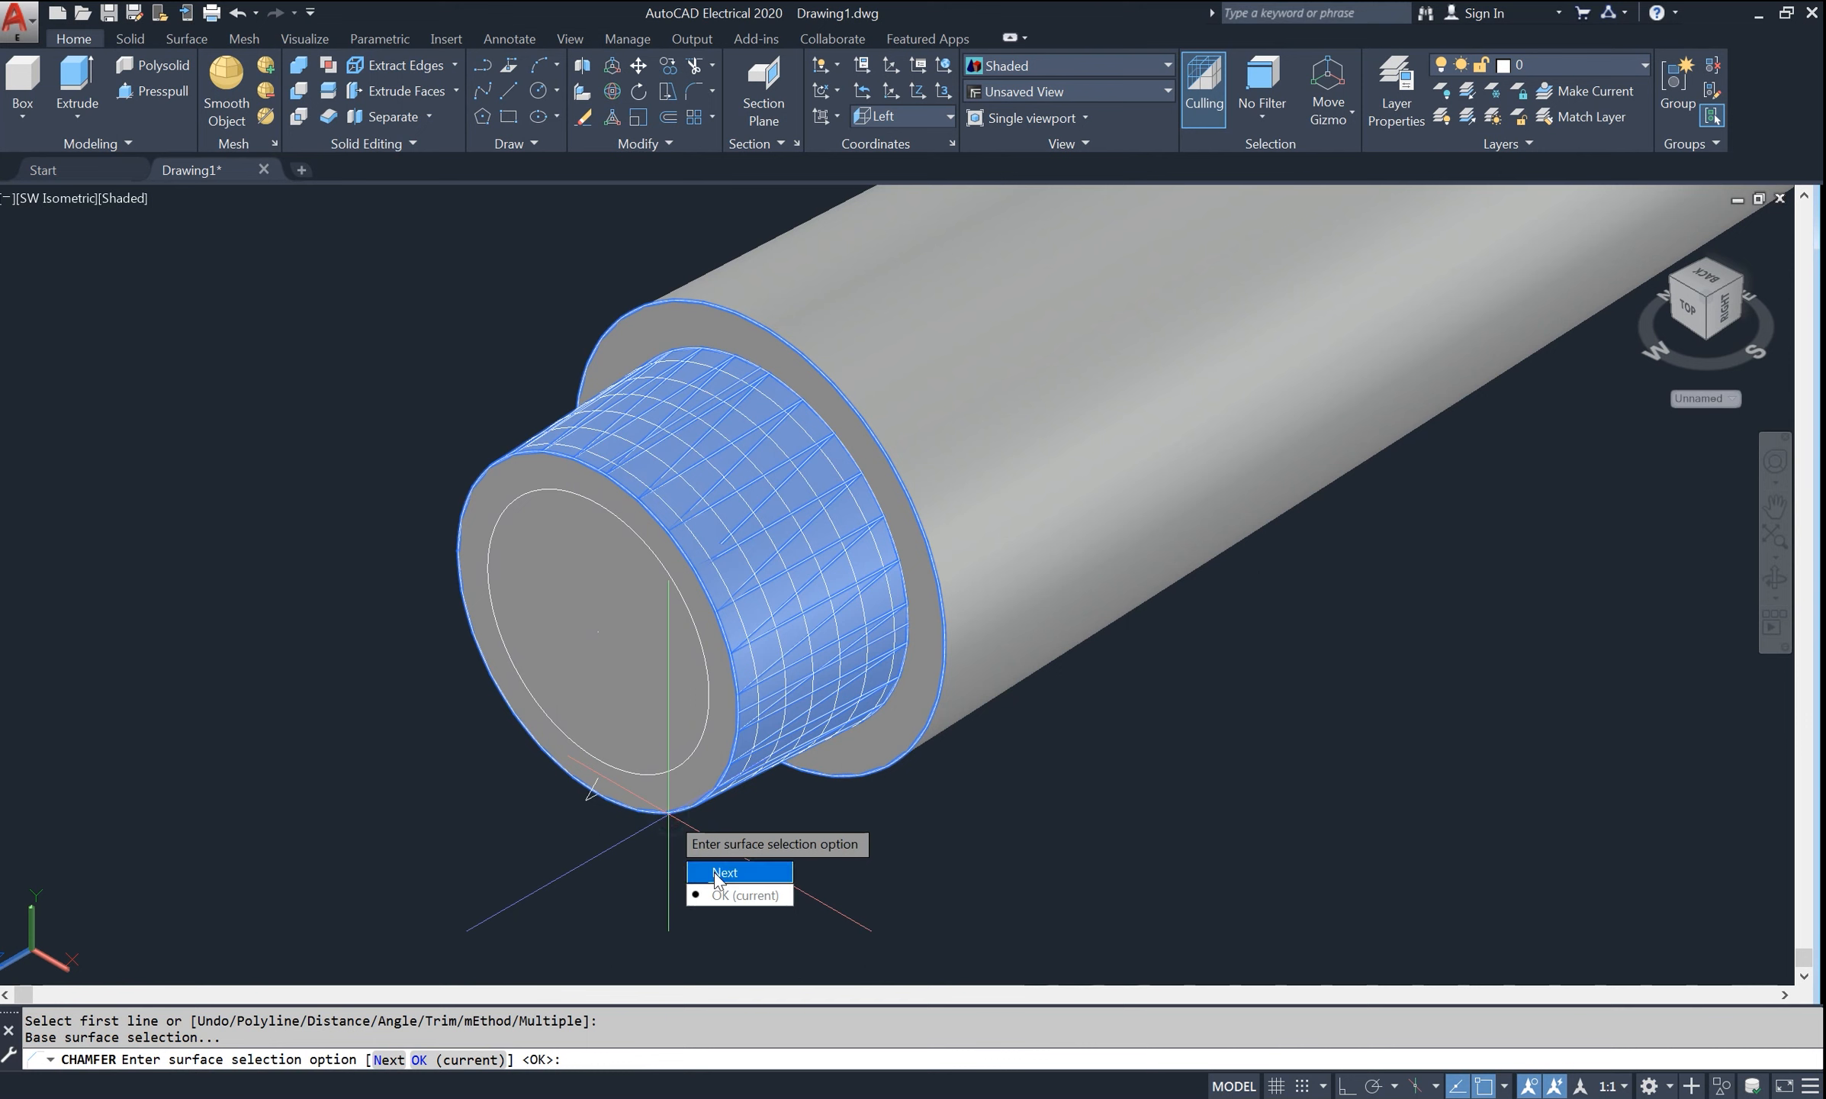
left_click(727, 894)
type("1")
key("Return")
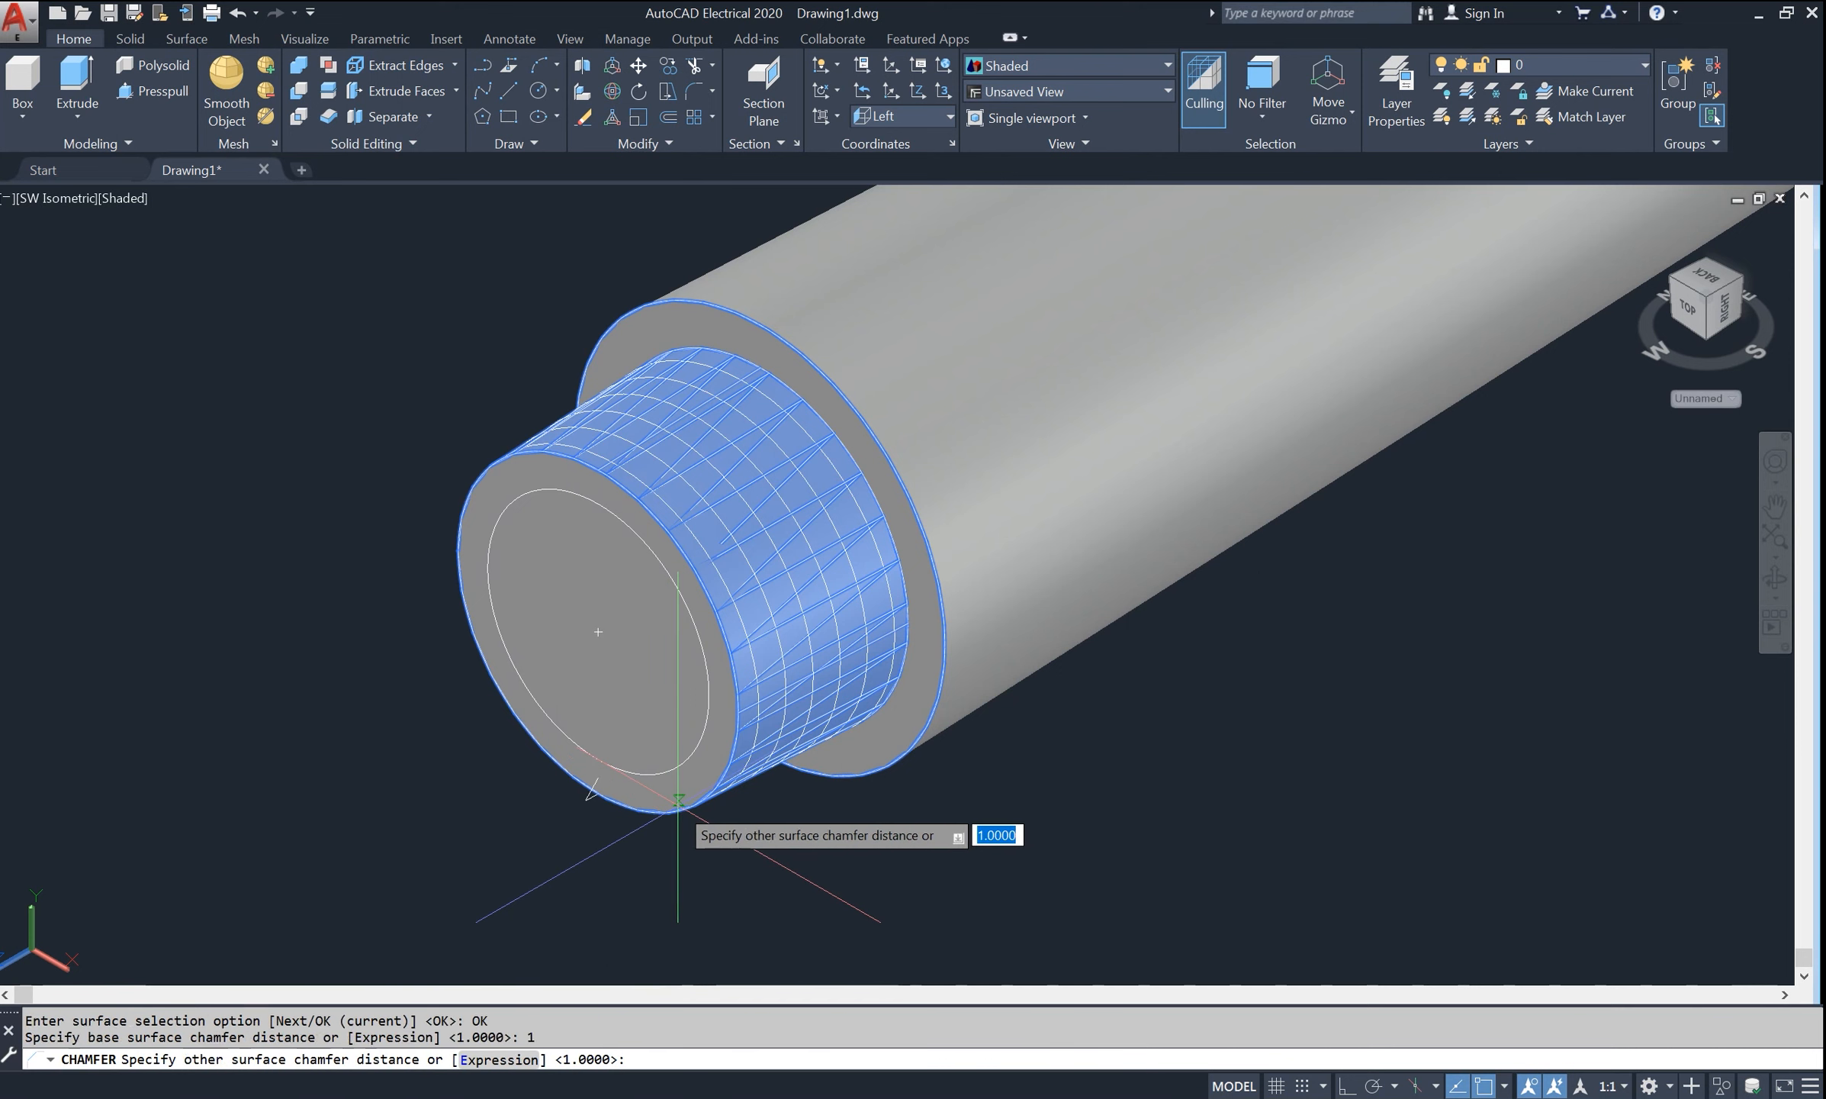
type("1")
key("Return")
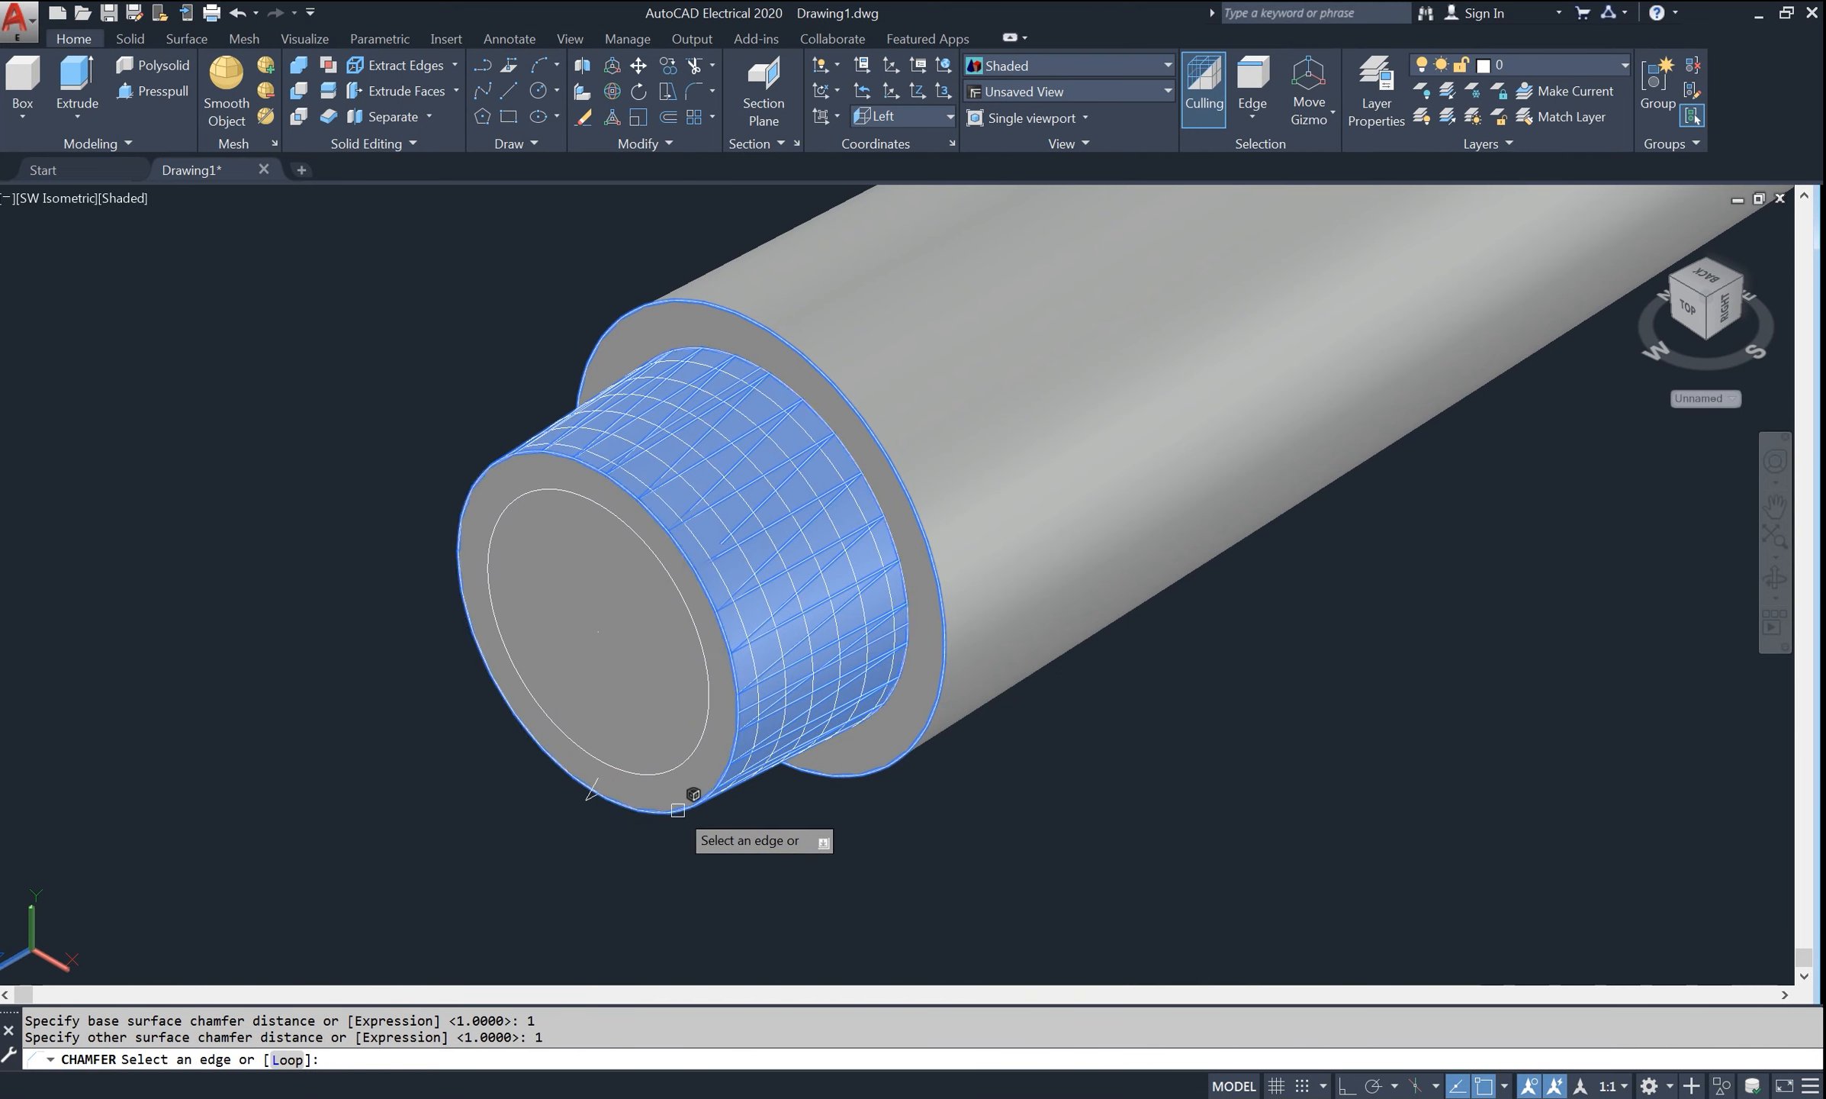
left_click(686, 808)
key("Return")
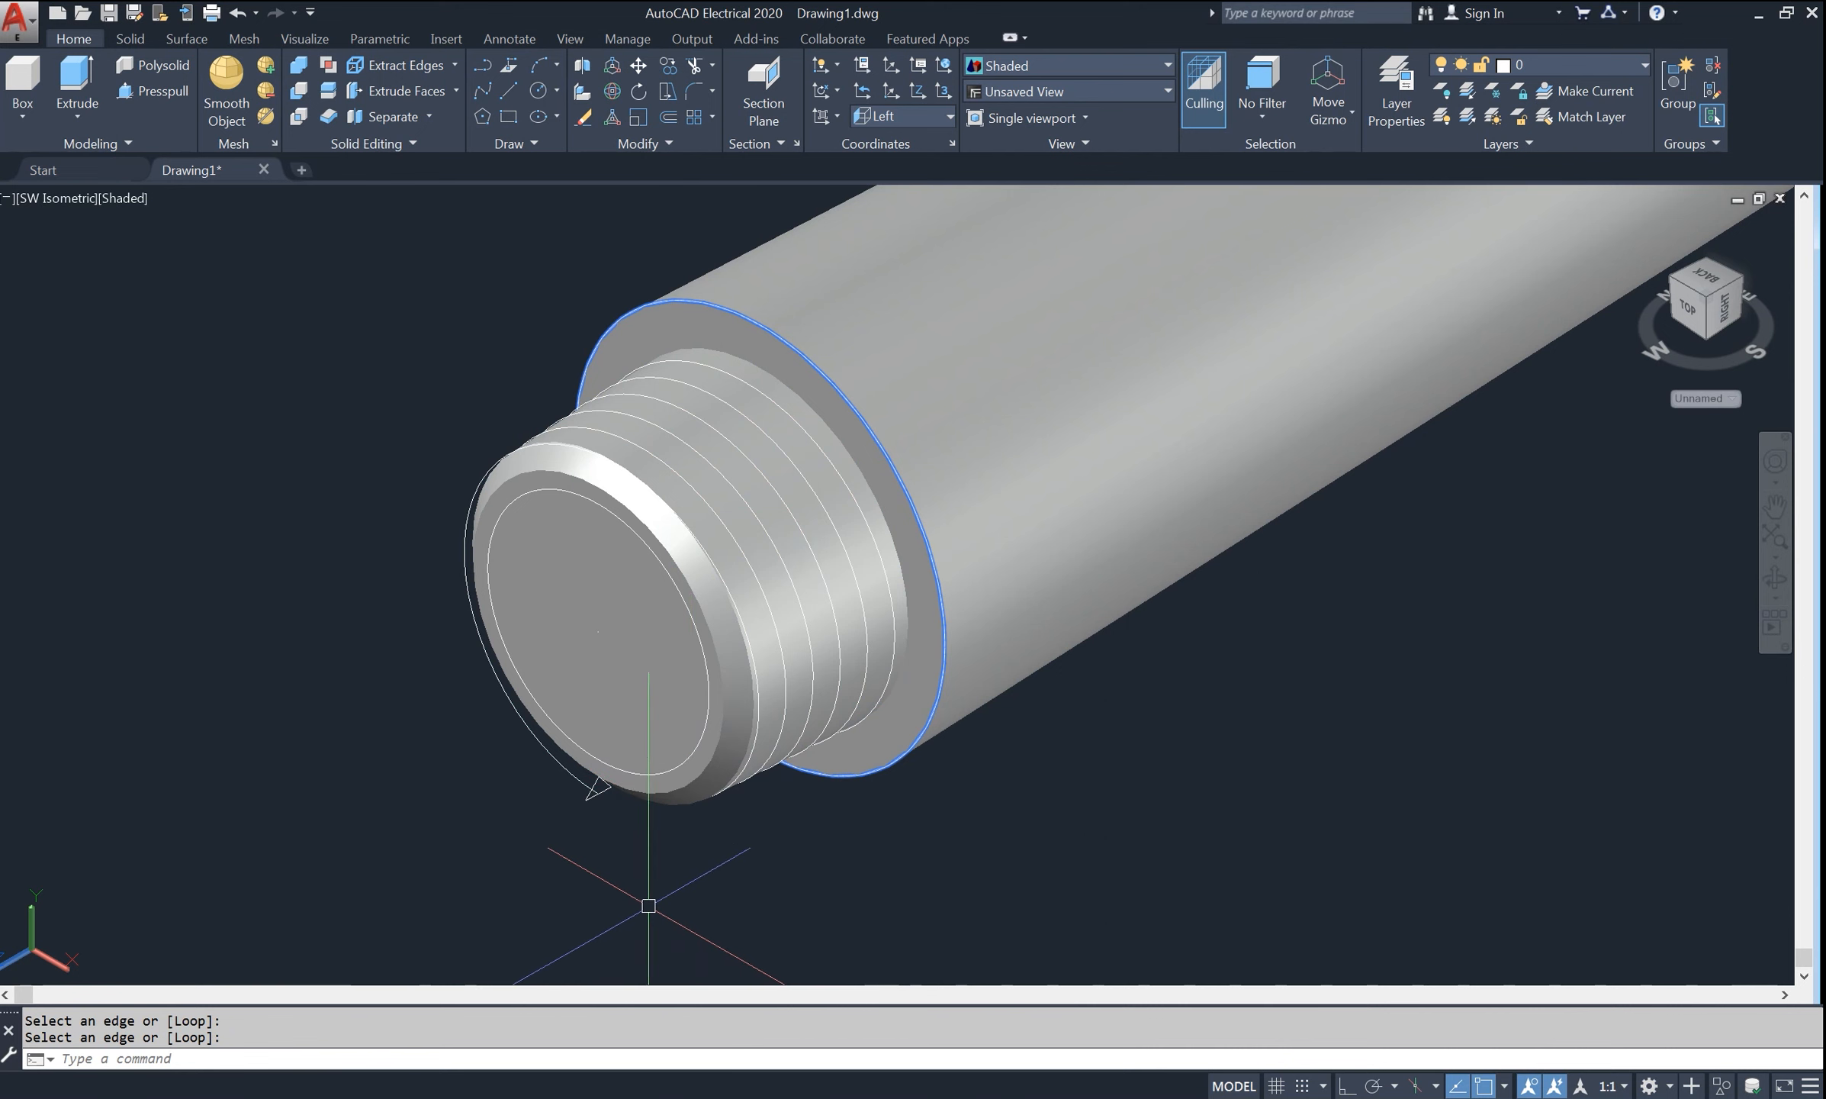
- Extrude the small triangle along the helix path around the stub
type("ext")
key("Return")
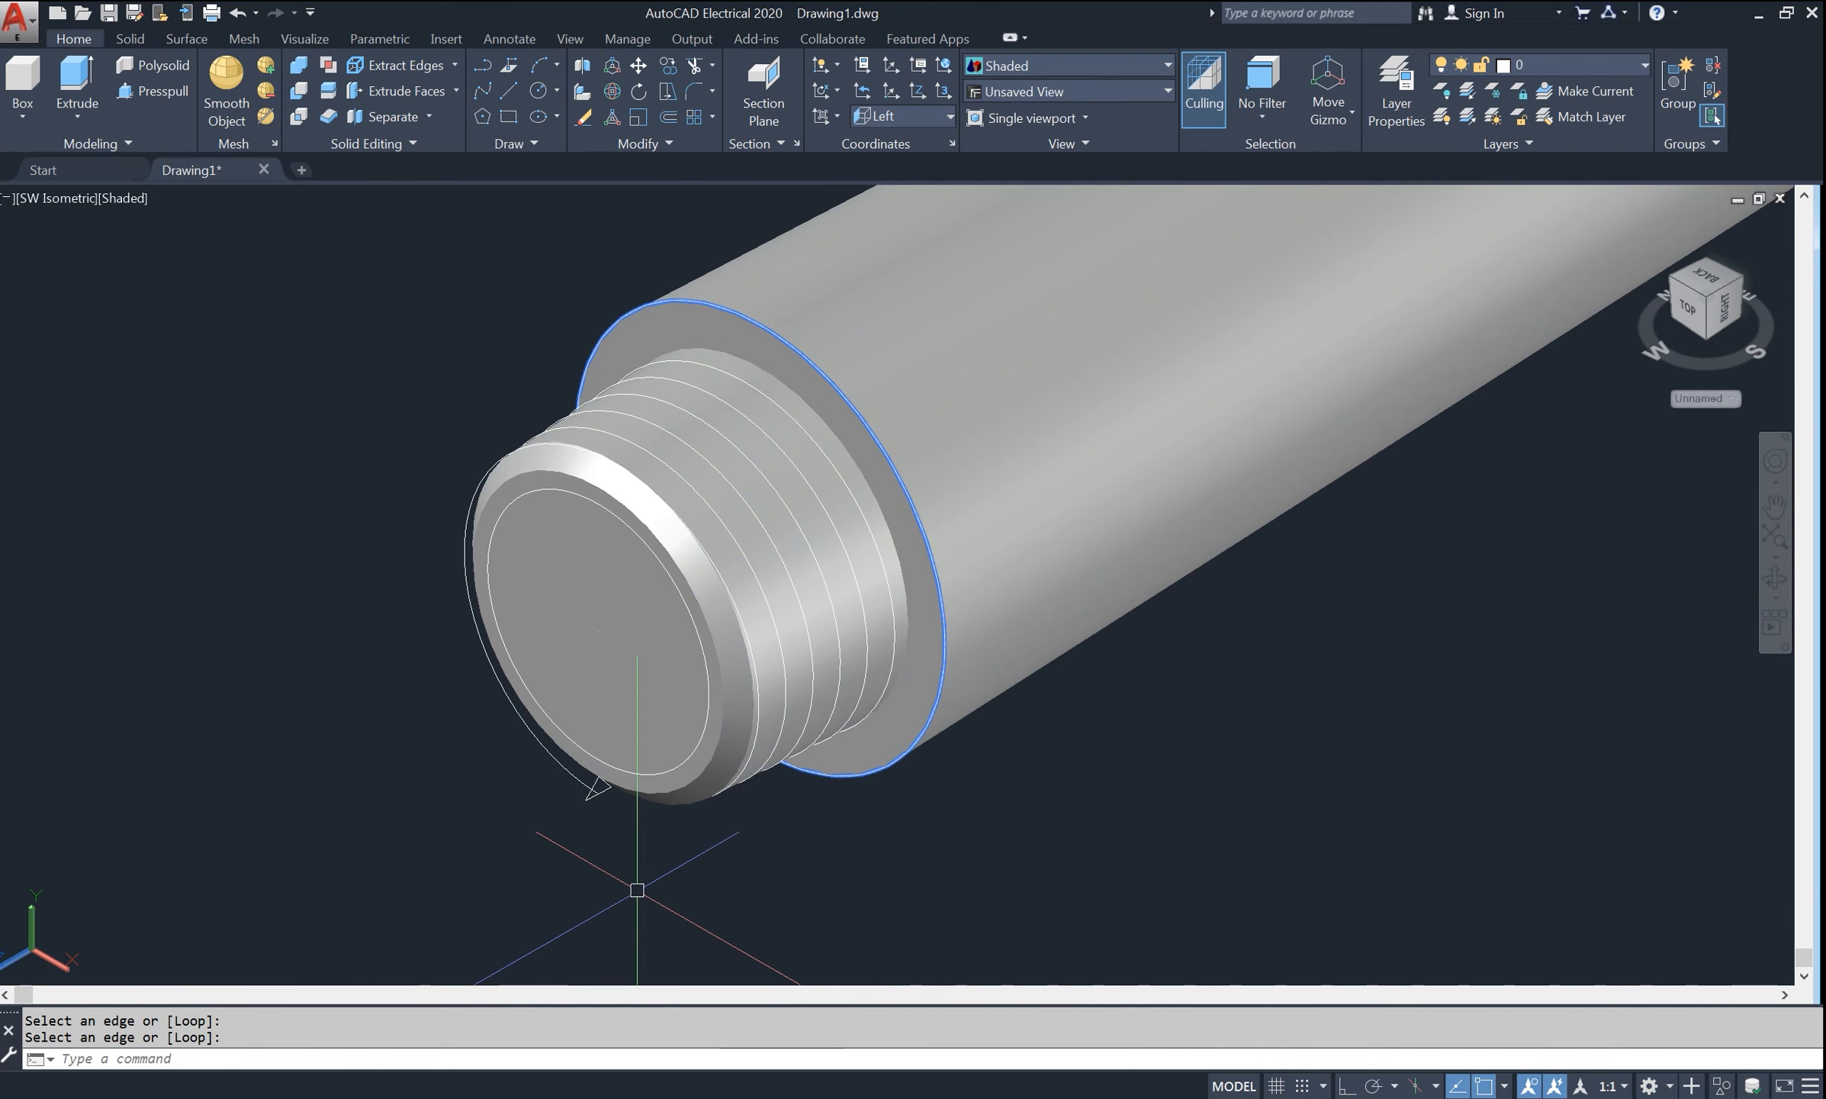
left_click(586, 801)
key("Return")
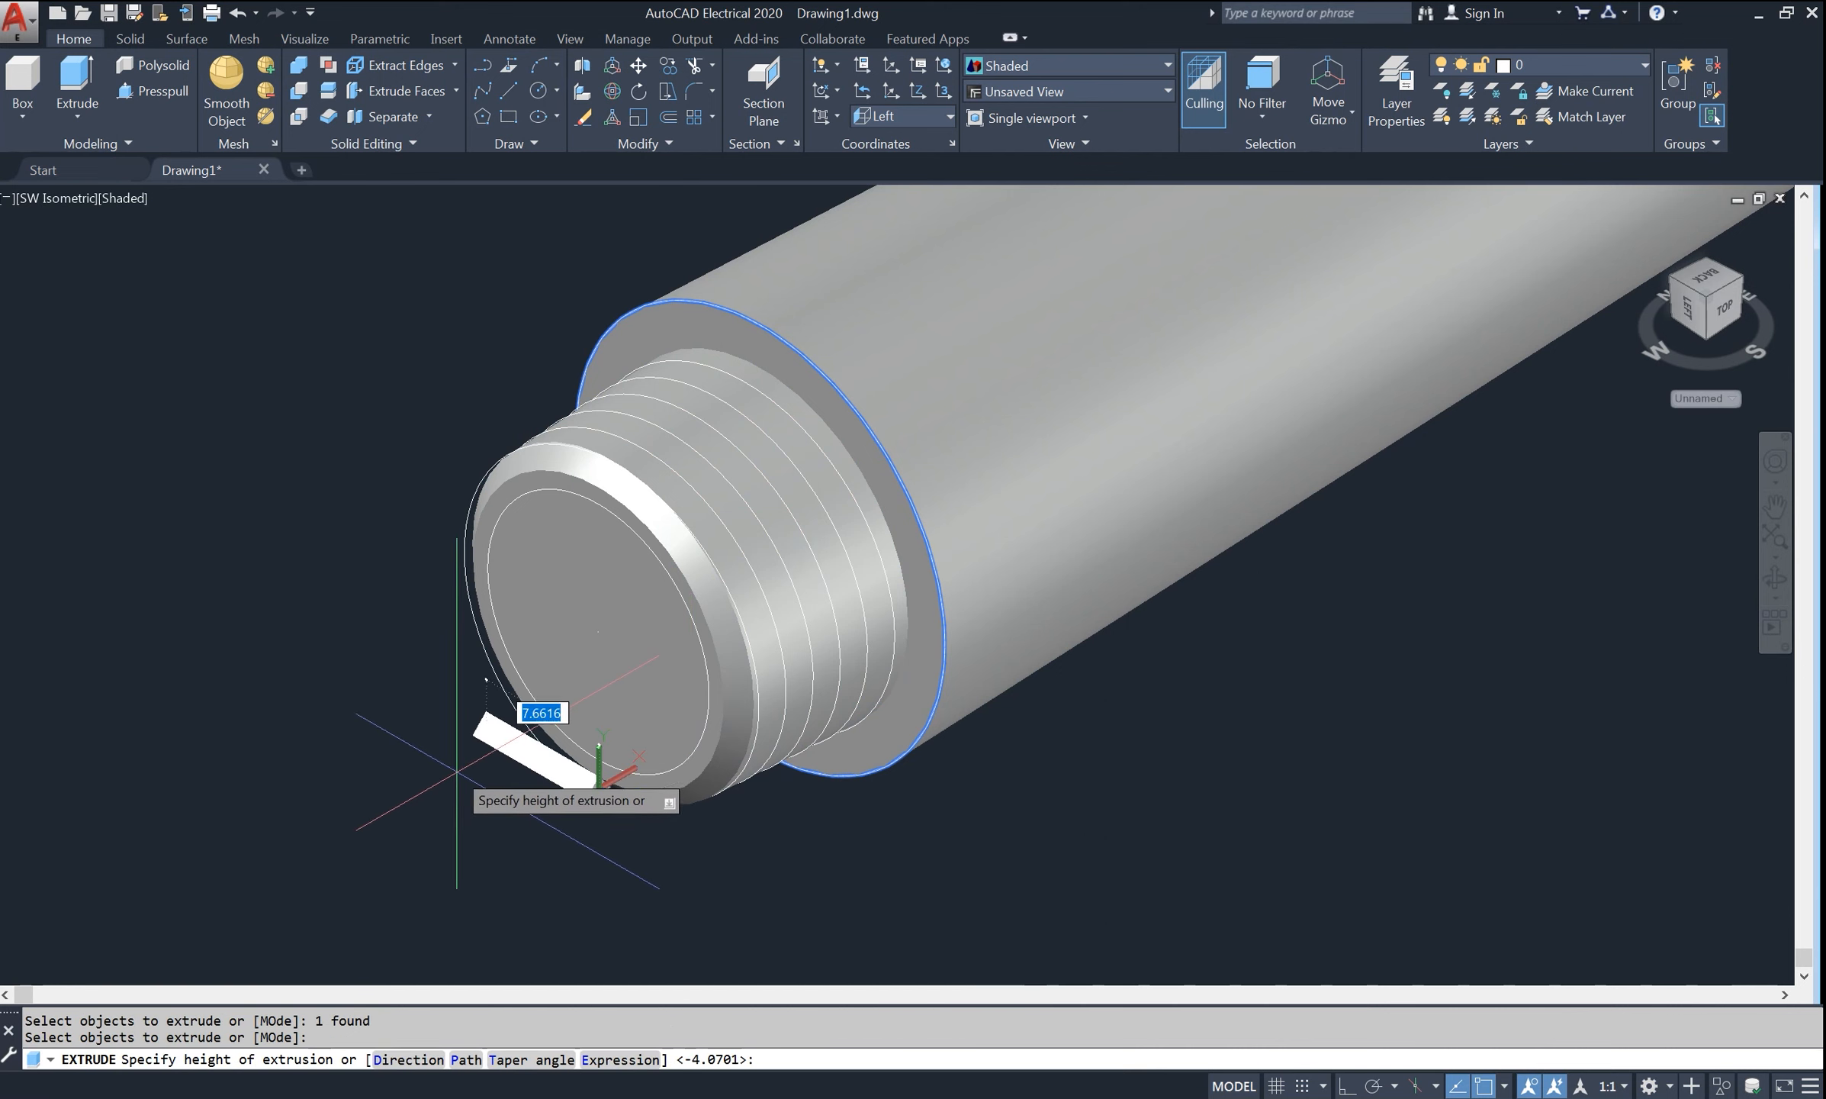
type("p")
key("Return")
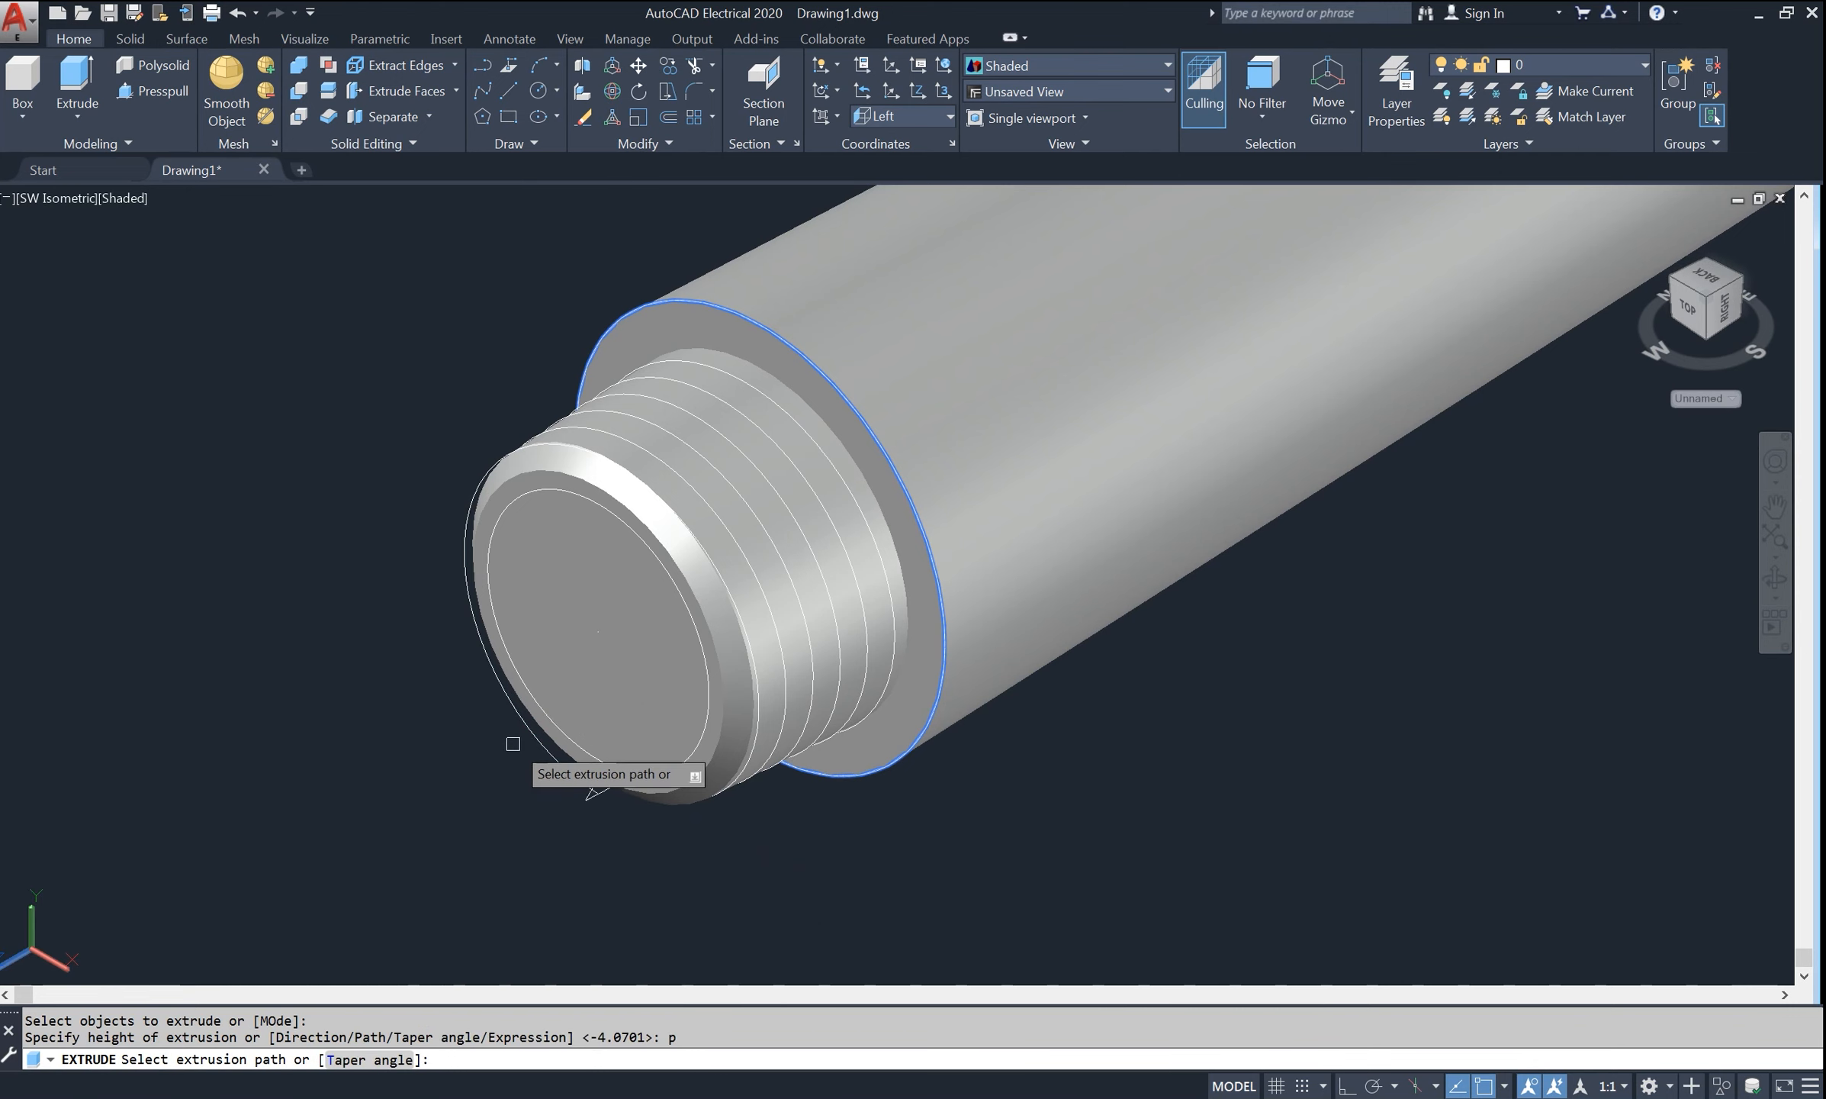
left_click(580, 772)
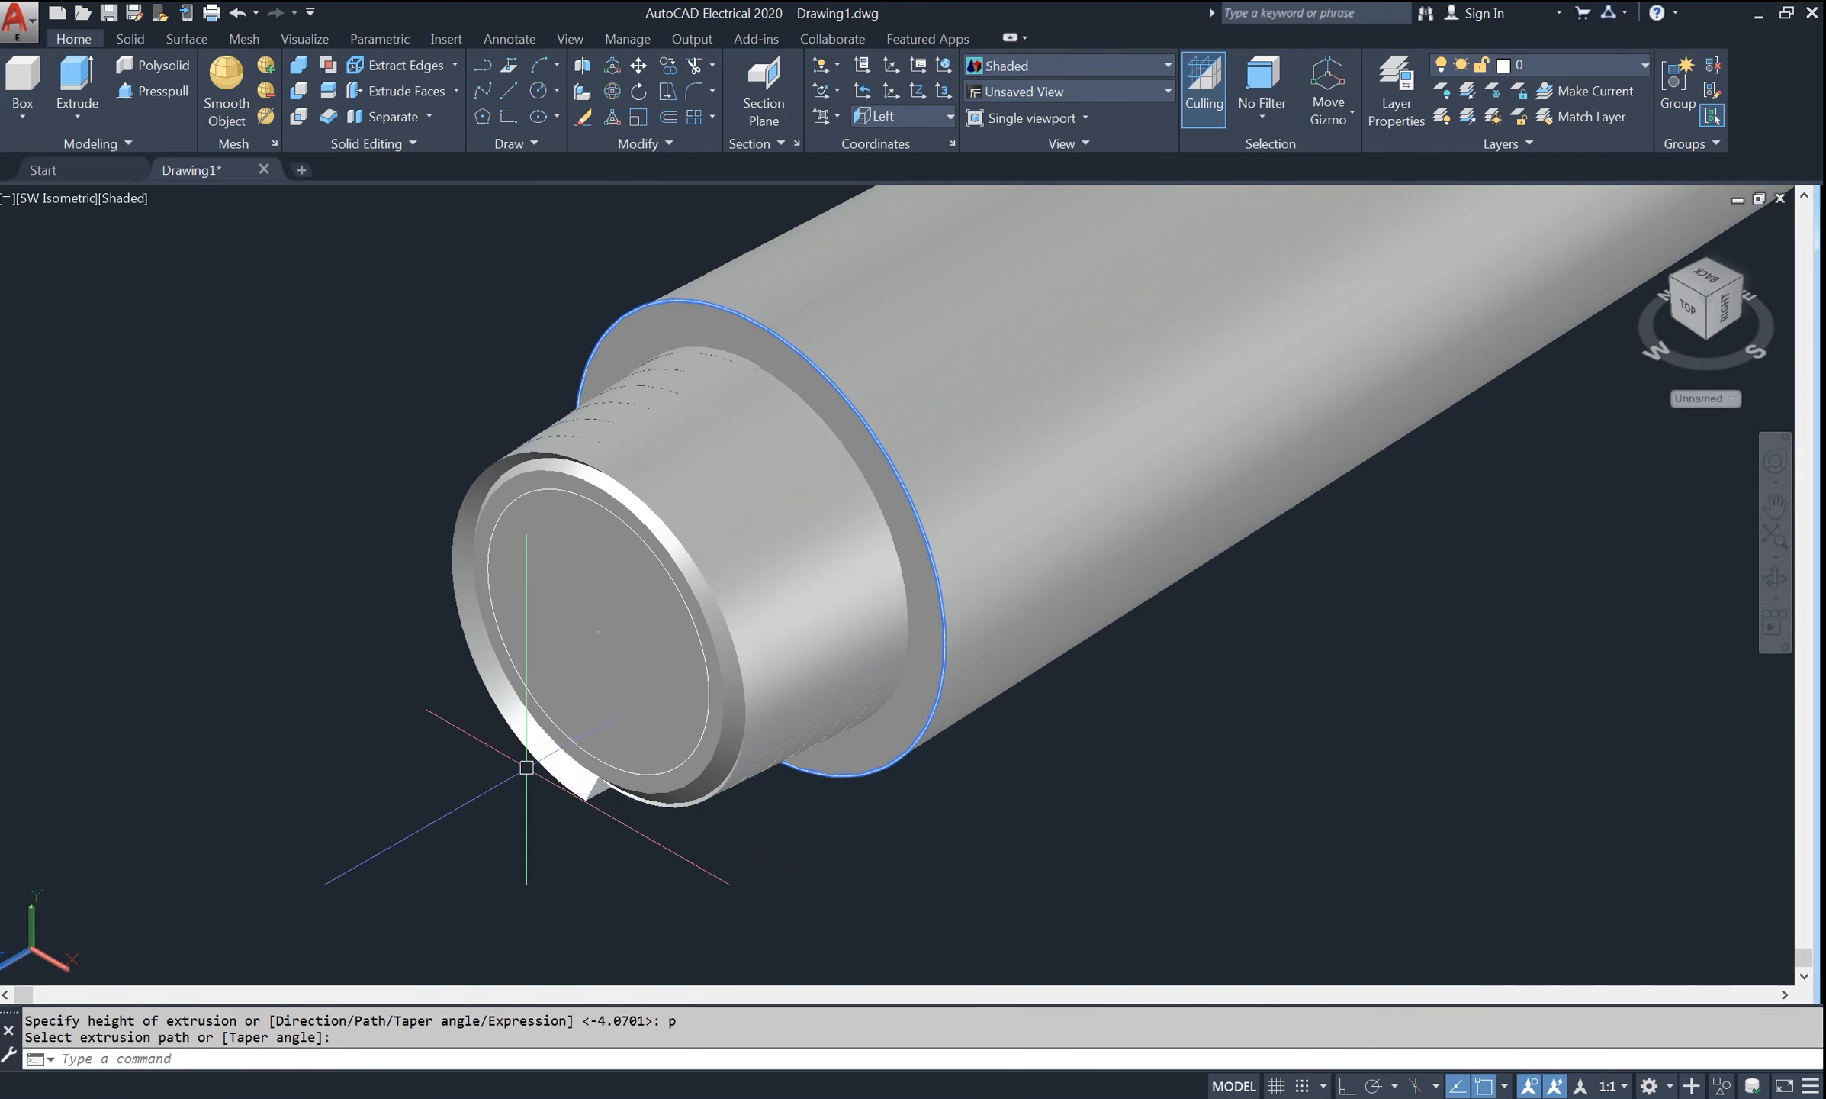
- Subtract the helical triangular solid from the chamfered stub to cut the thread
type("s")
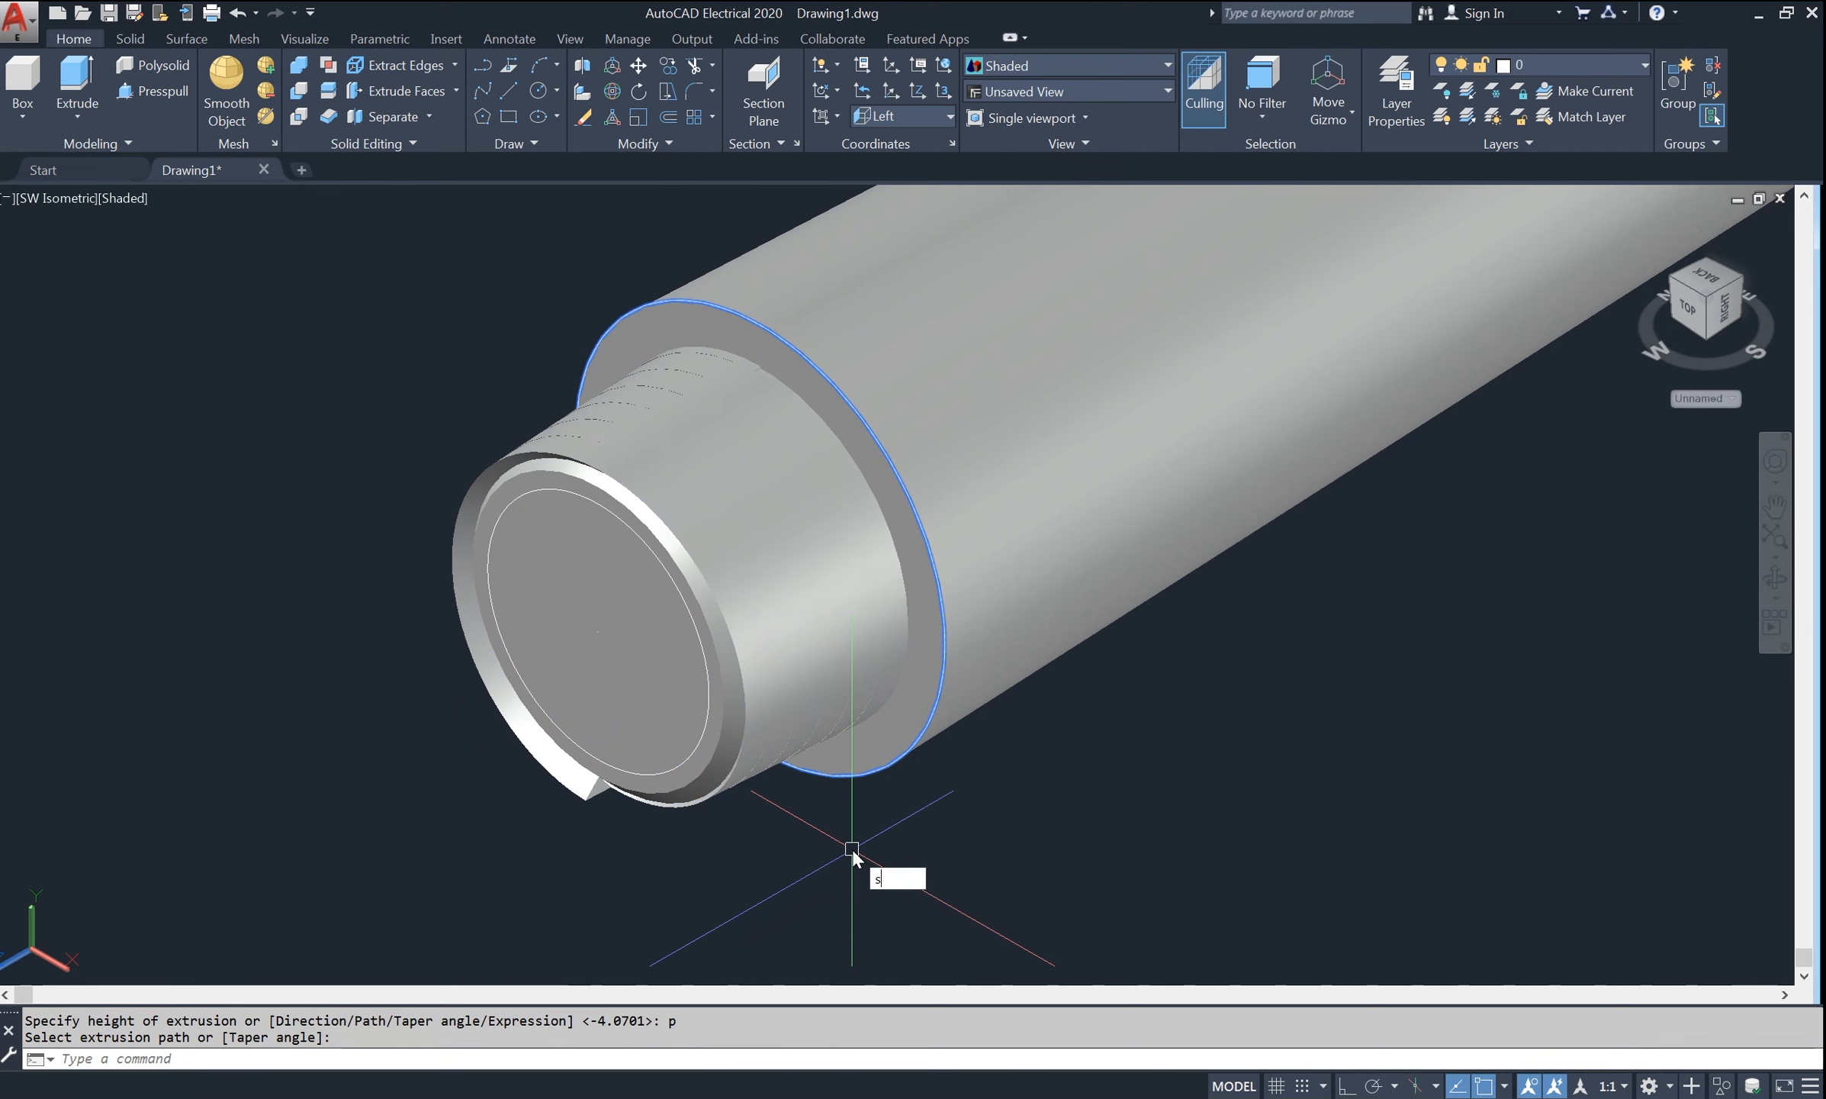
type("u")
key("Return")
left_click(635, 702)
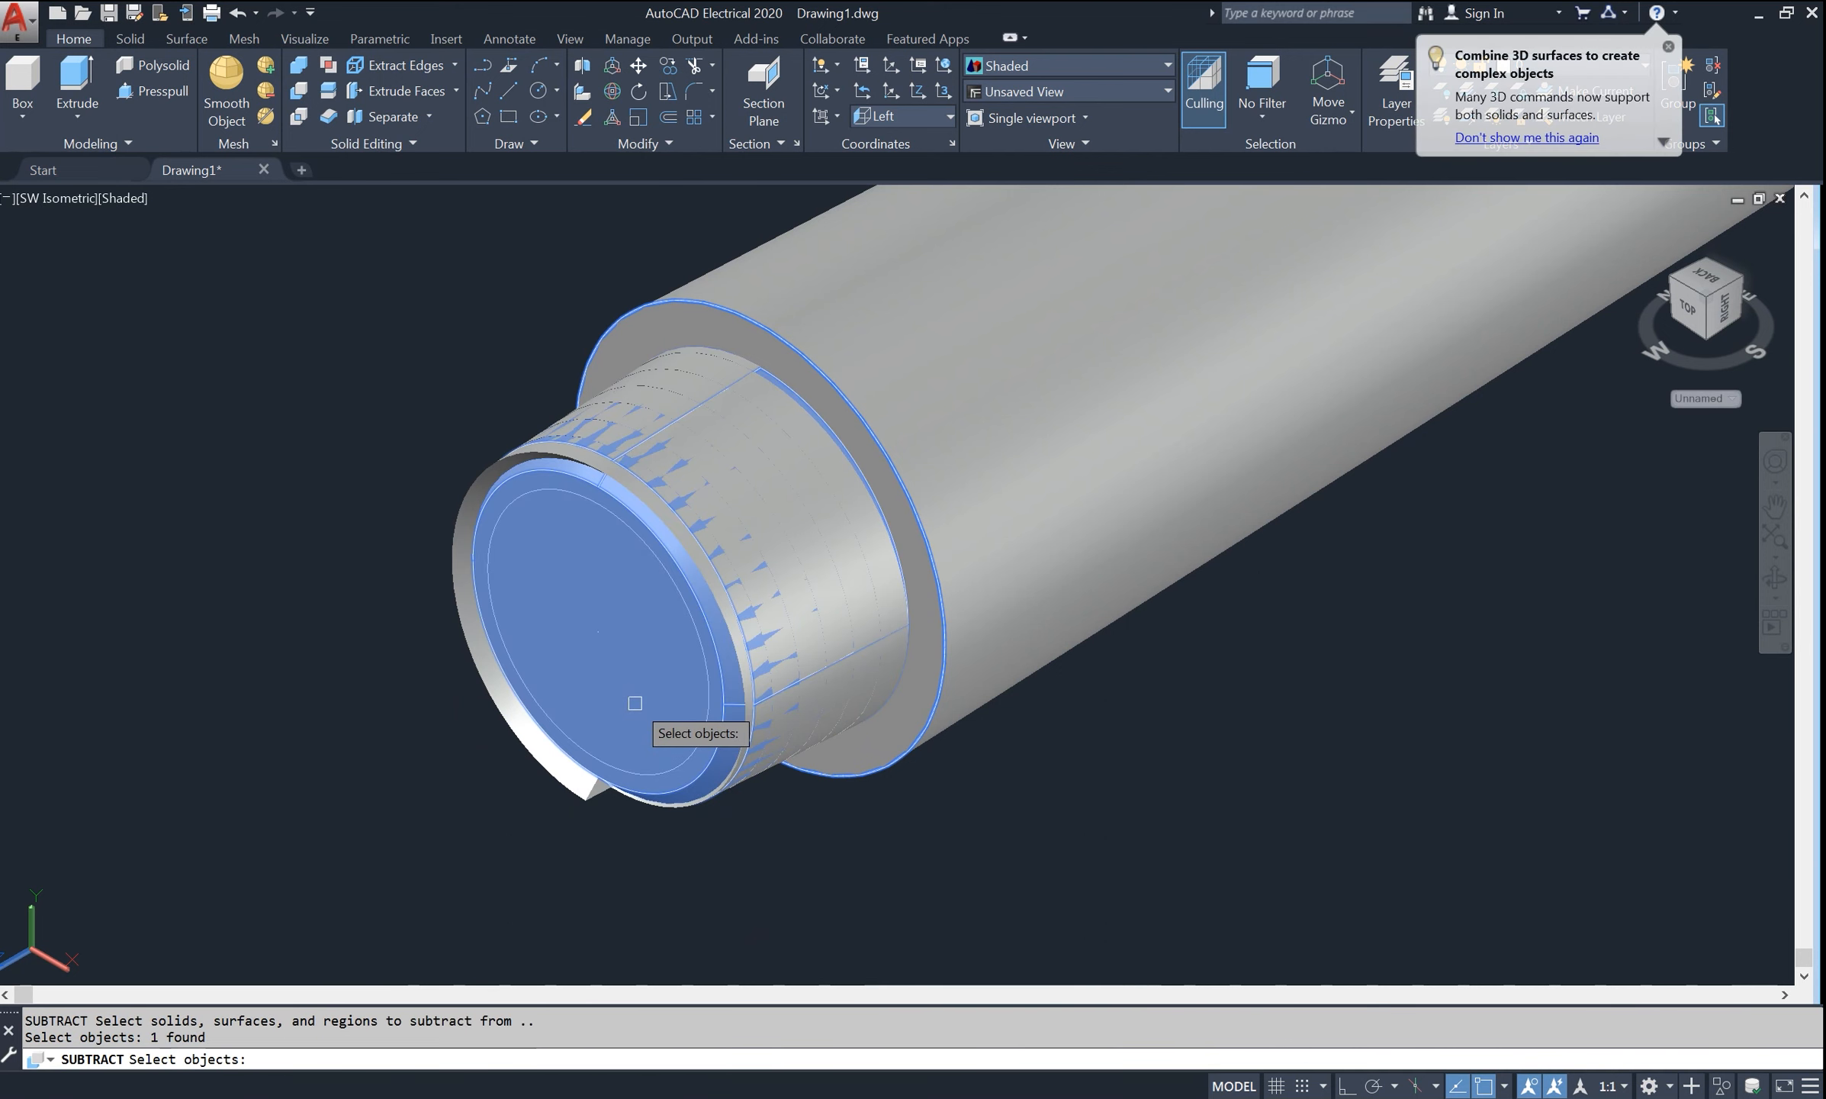
key("Return")
left_click(582, 775)
key("Return")
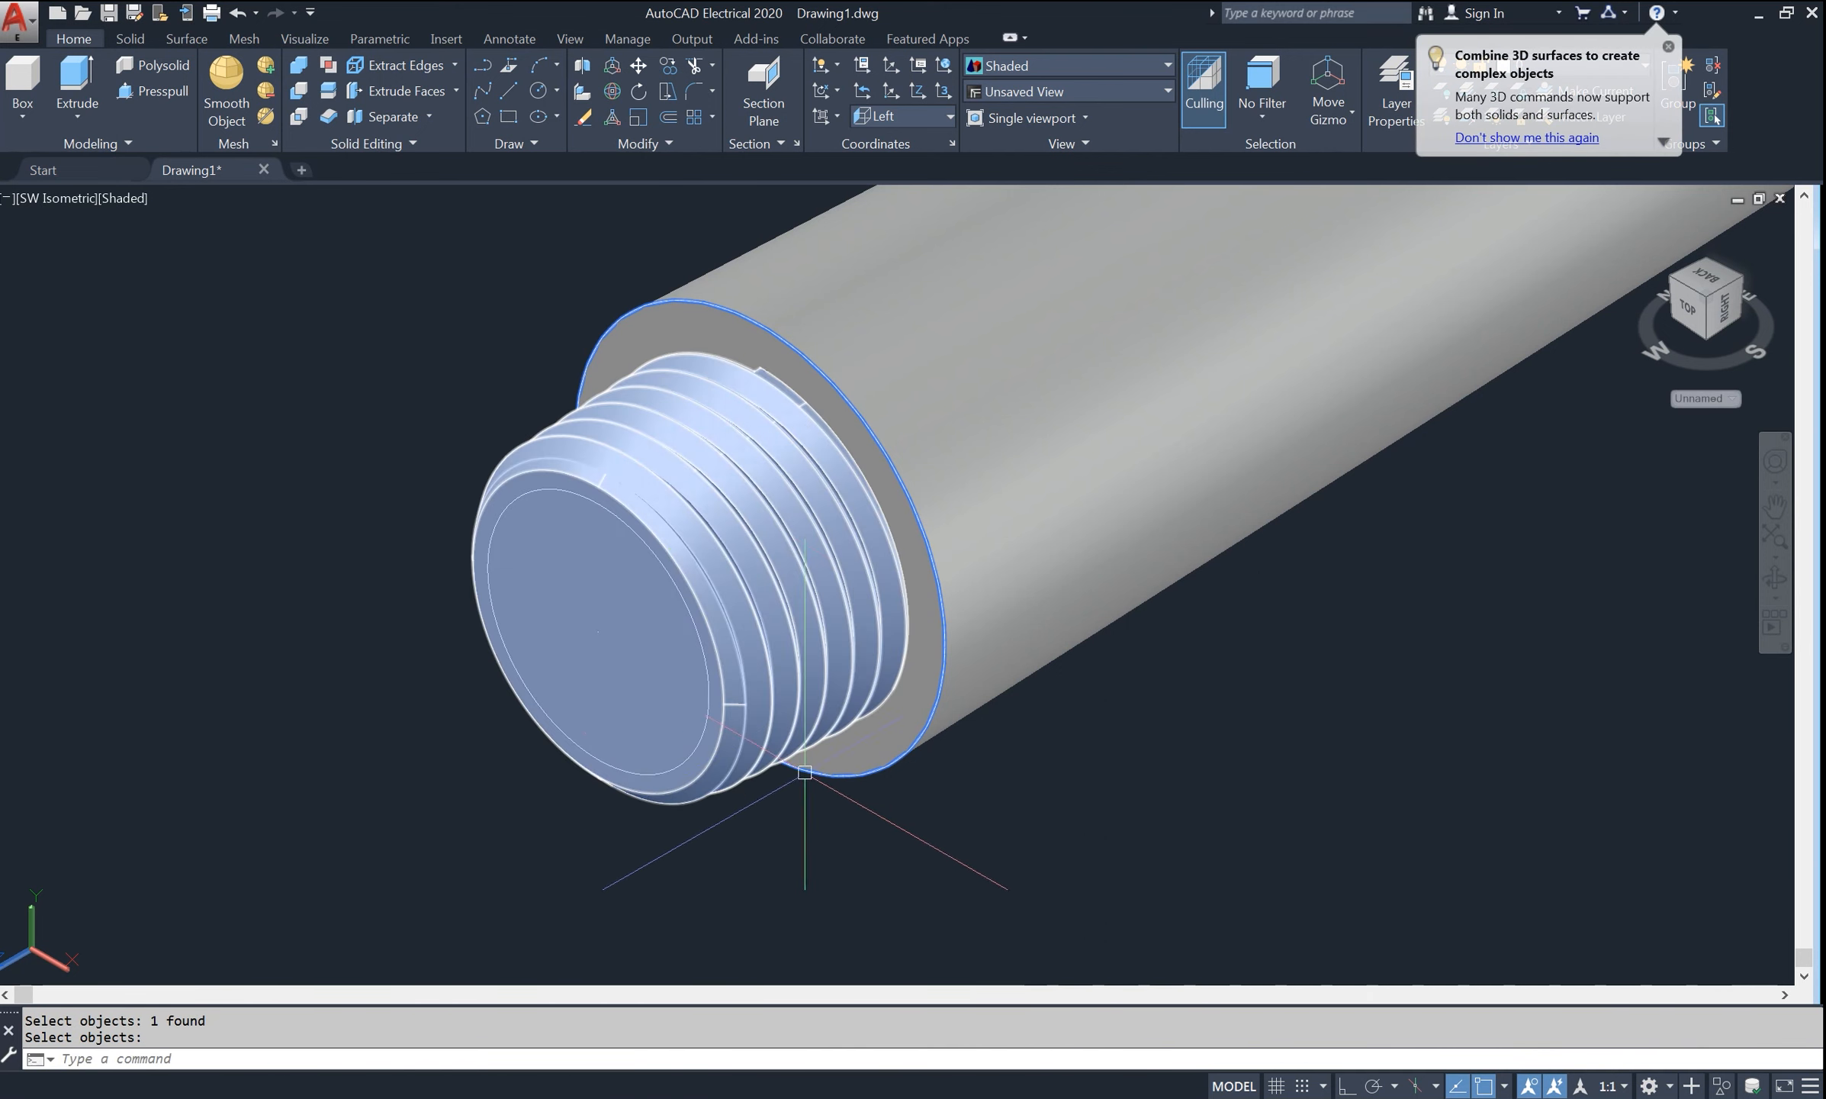
key("Return")
- Fillet the large cylinder's outer edge next to the threaded stub with a radius of 0.2
middle_click_drag(1259, 587, 838, 593, "shift")
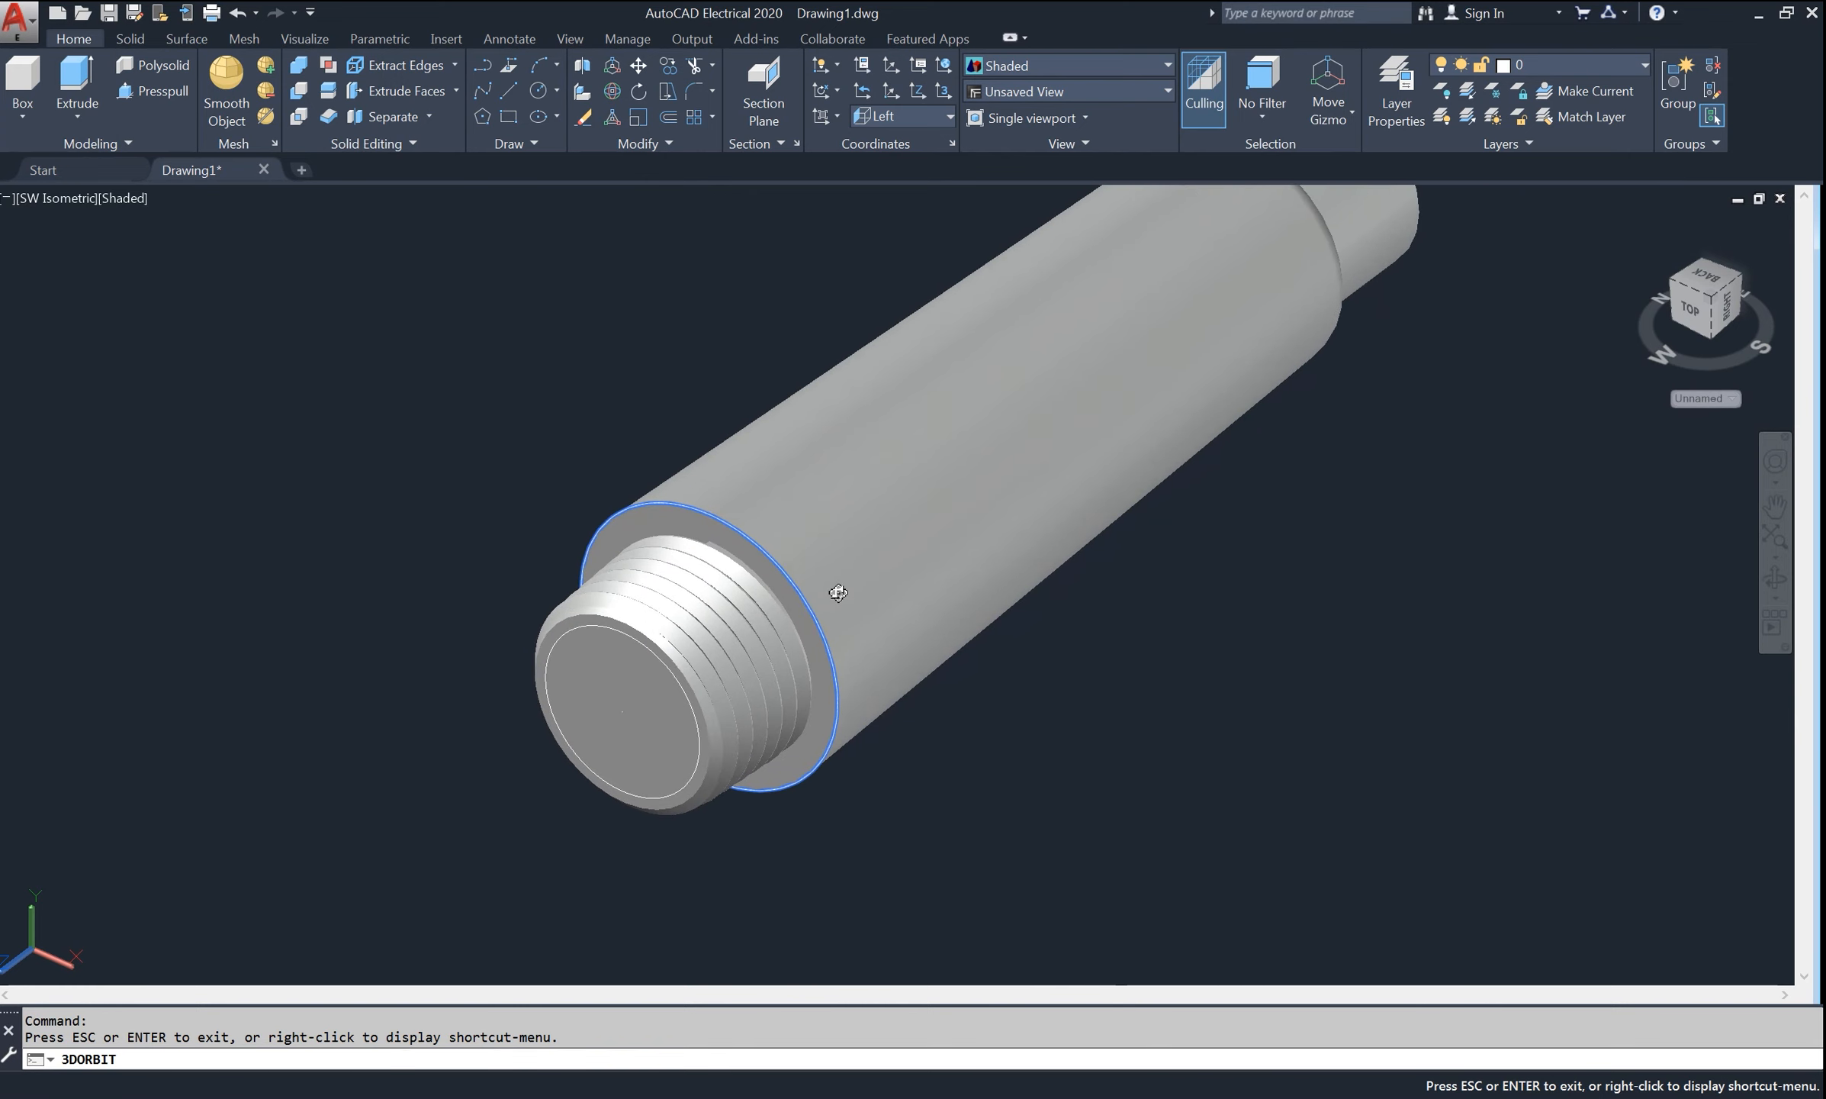
right_click(512, 398)
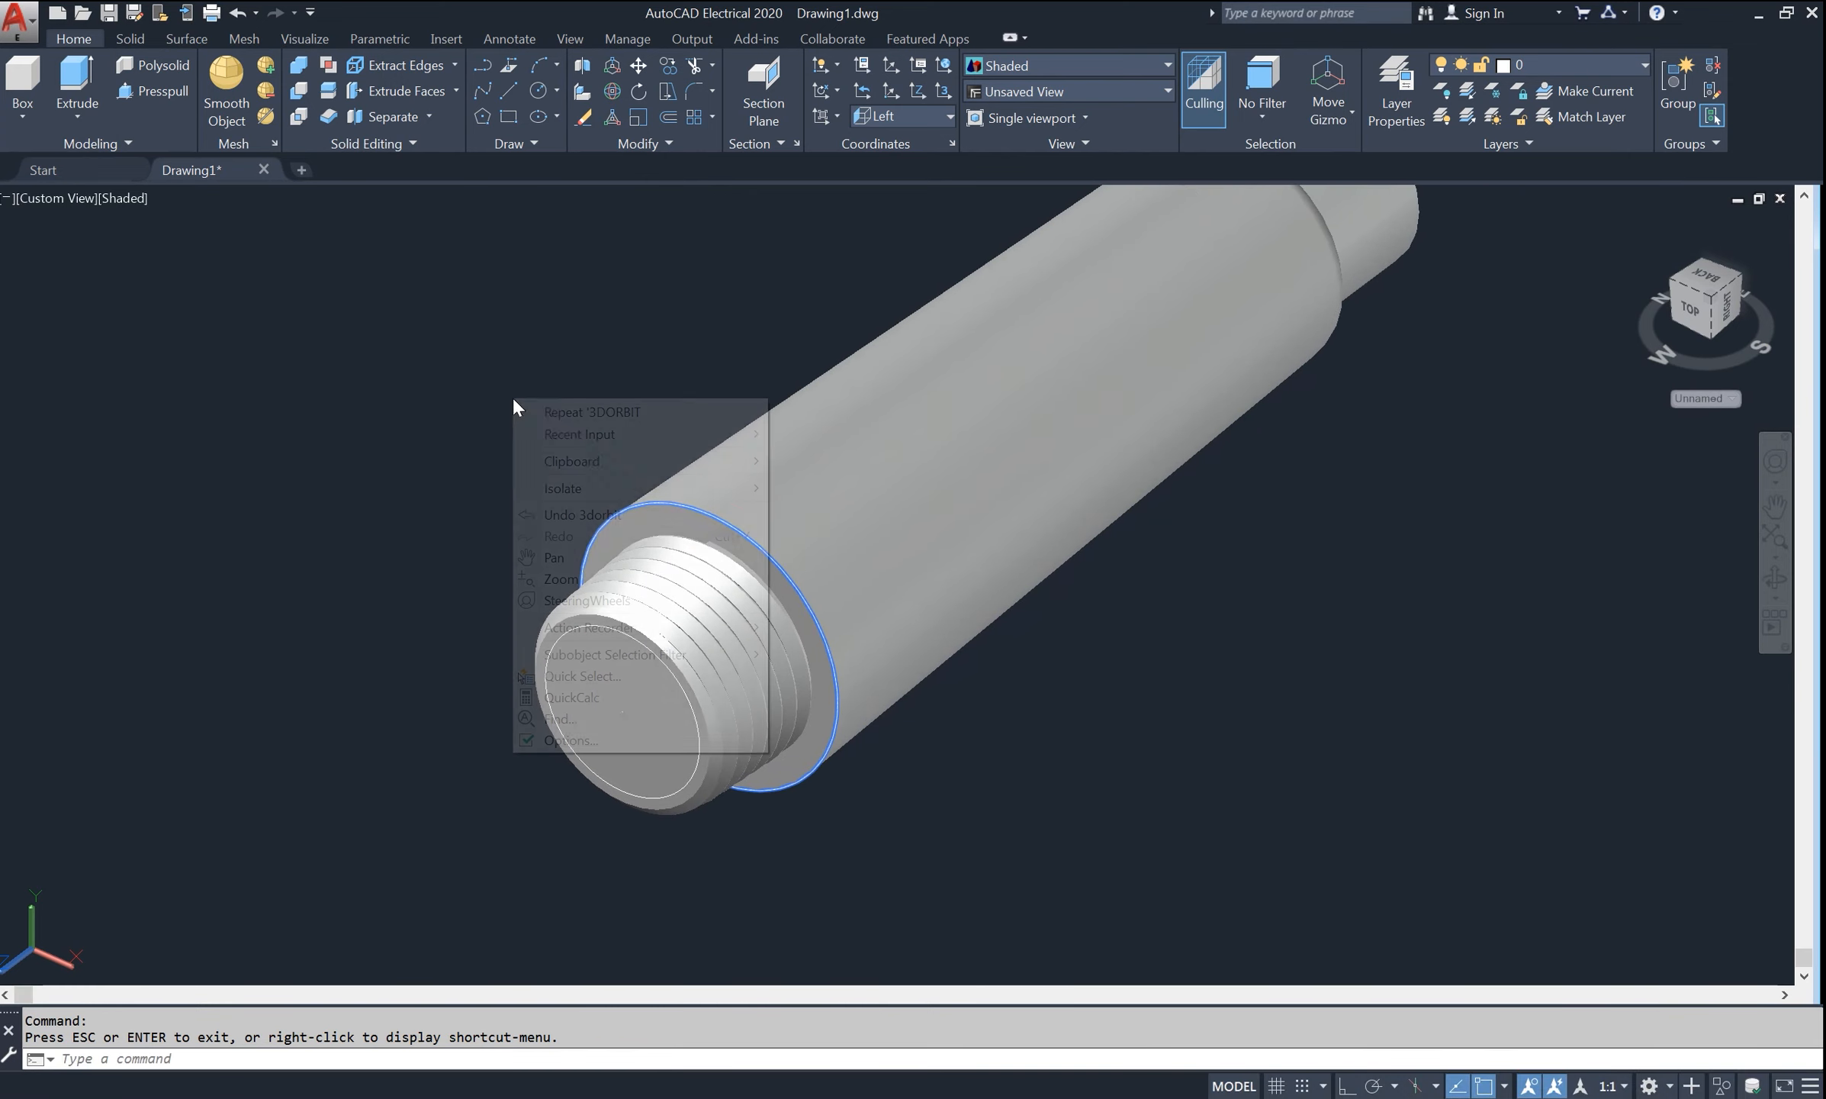
left_click(534, 408)
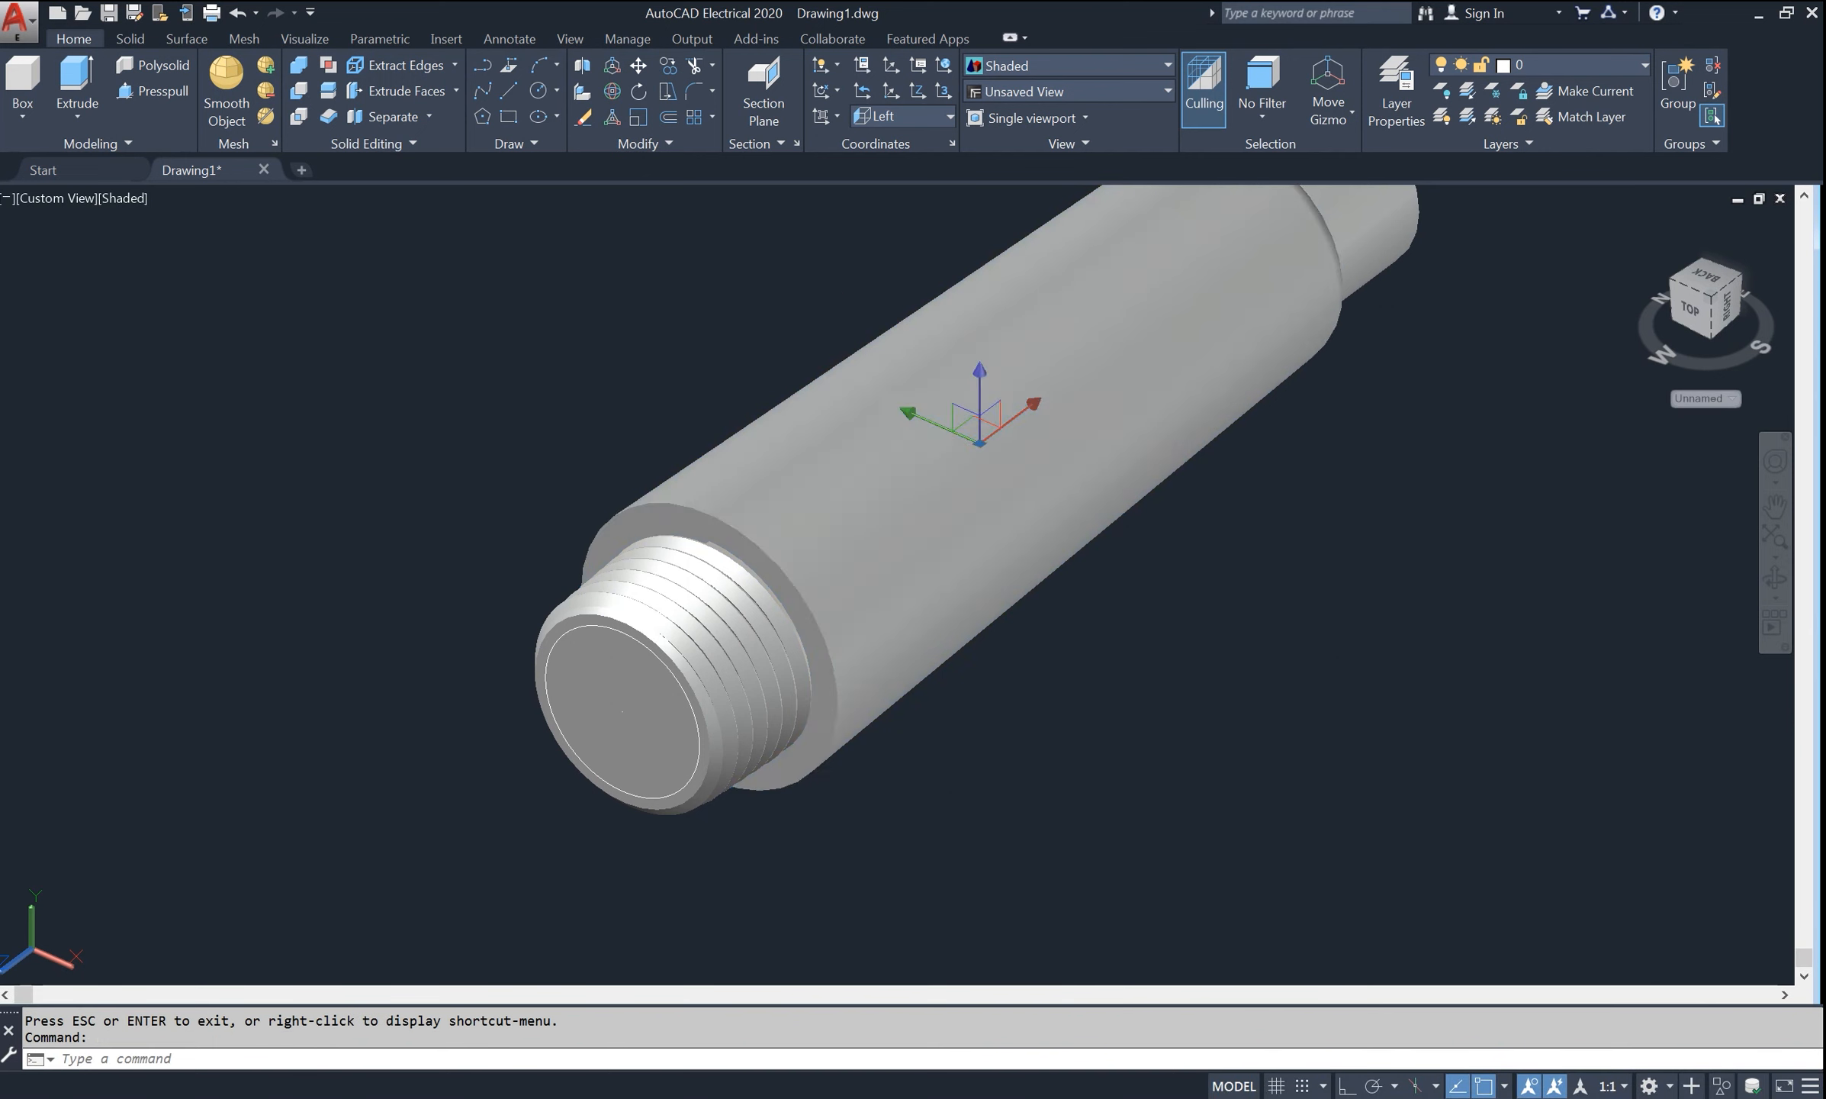
key("Escape")
type("f")
key("Return")
type("r")
key("Return")
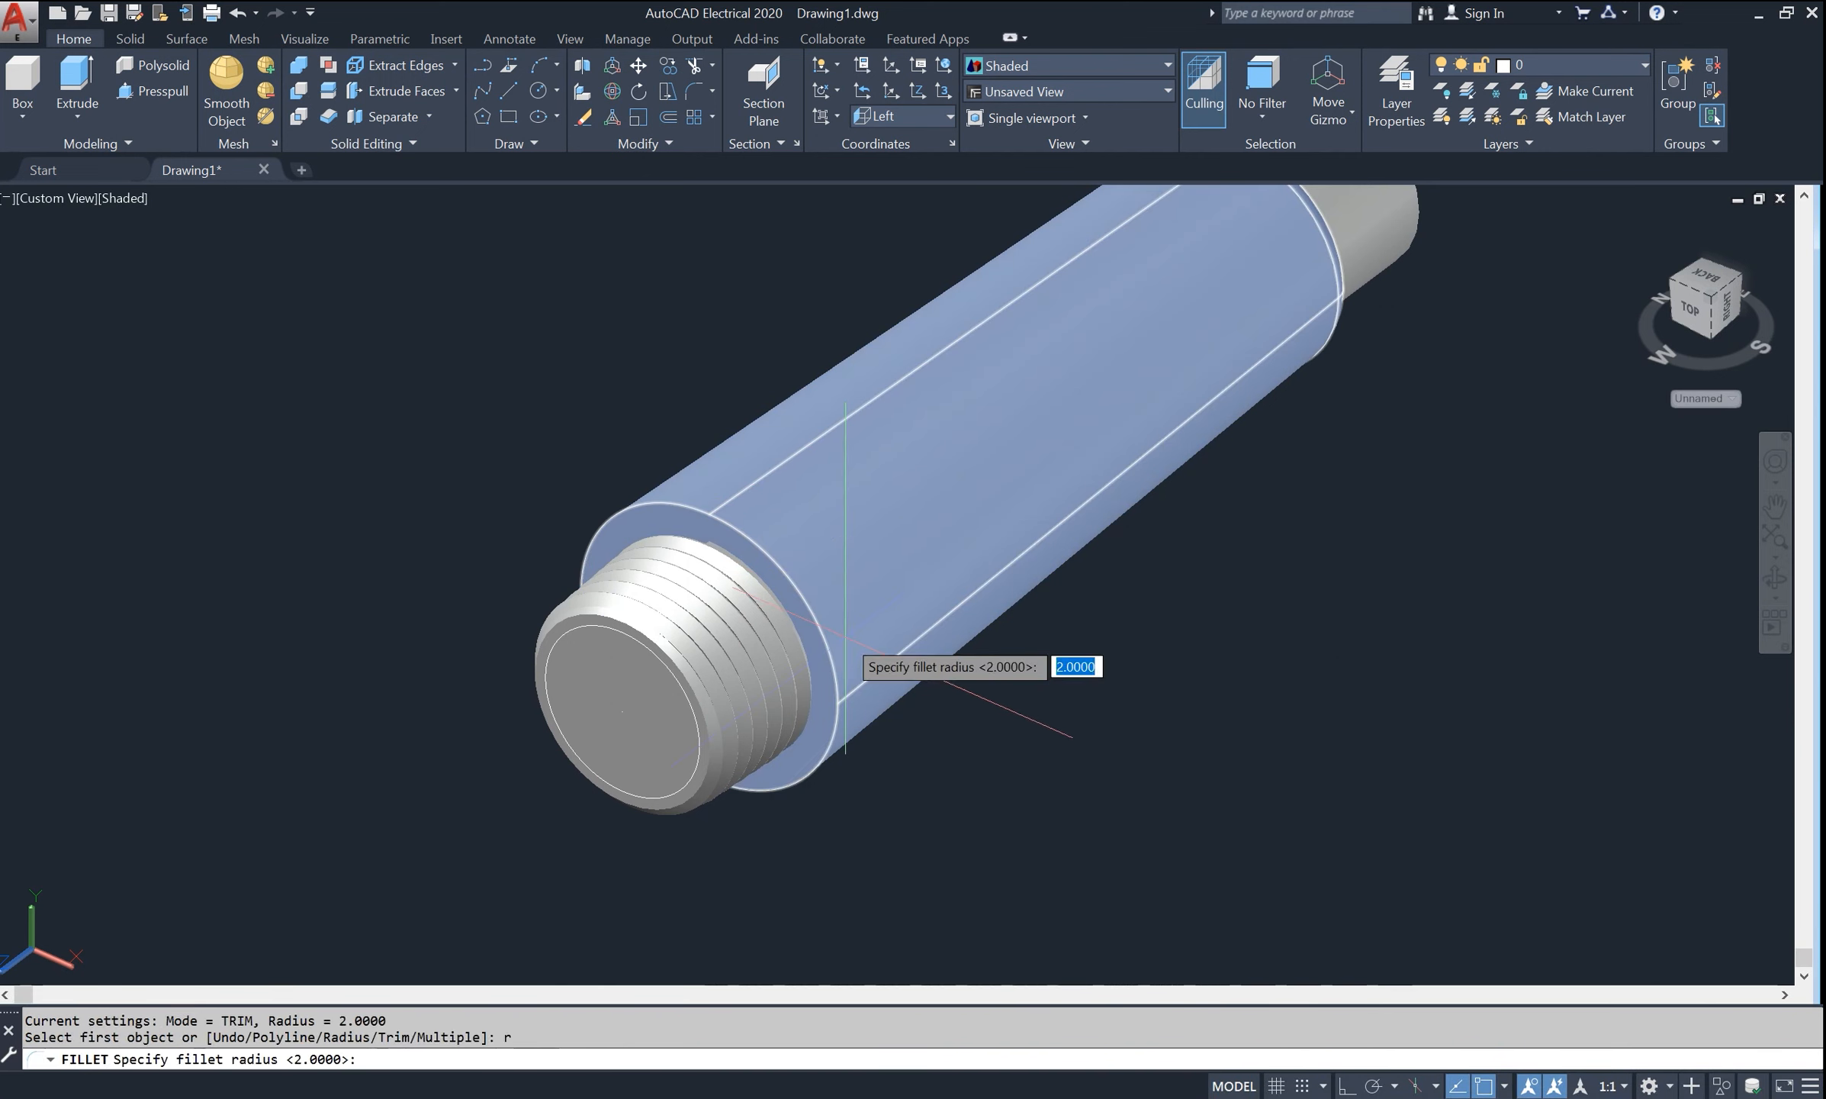
type(".2")
key("Return")
left_click(843, 645)
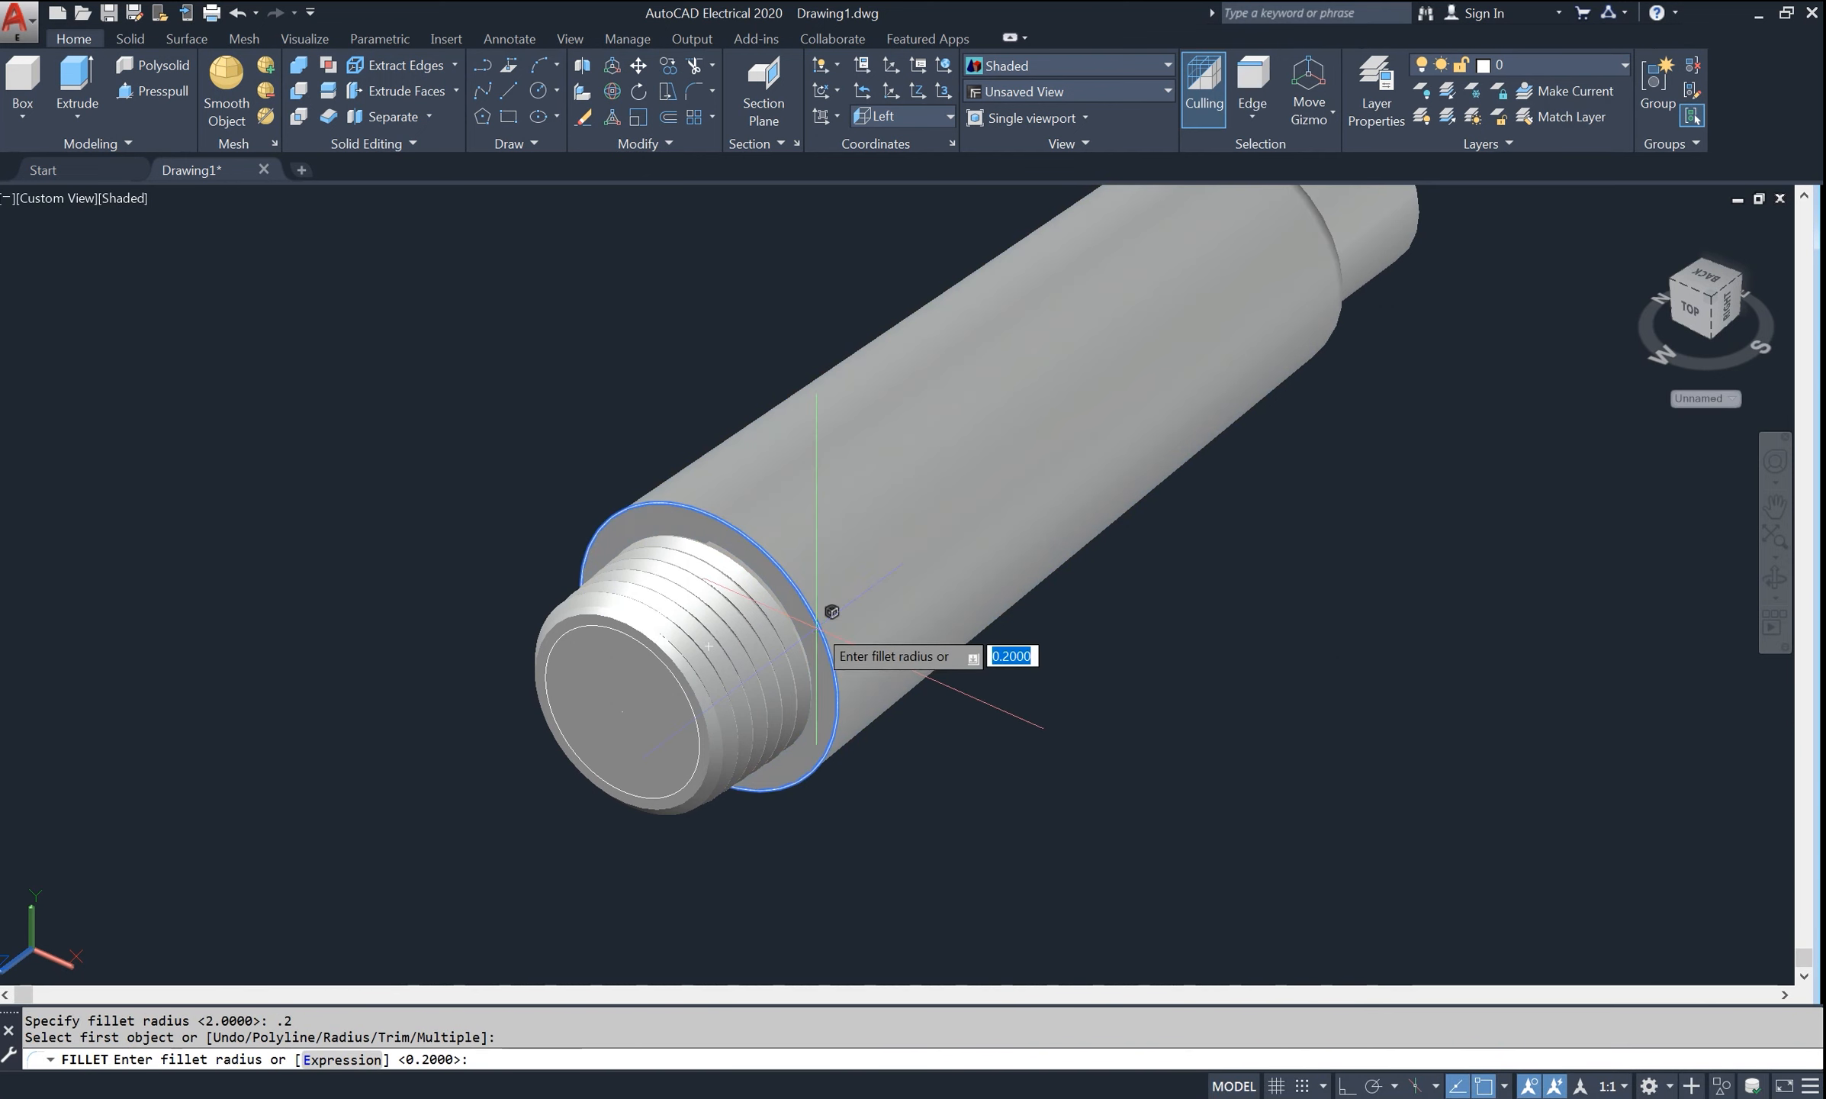
key("Return")
key("Return")
- Set the coordinate system back to World
scroll(972, 721, "down", 2)
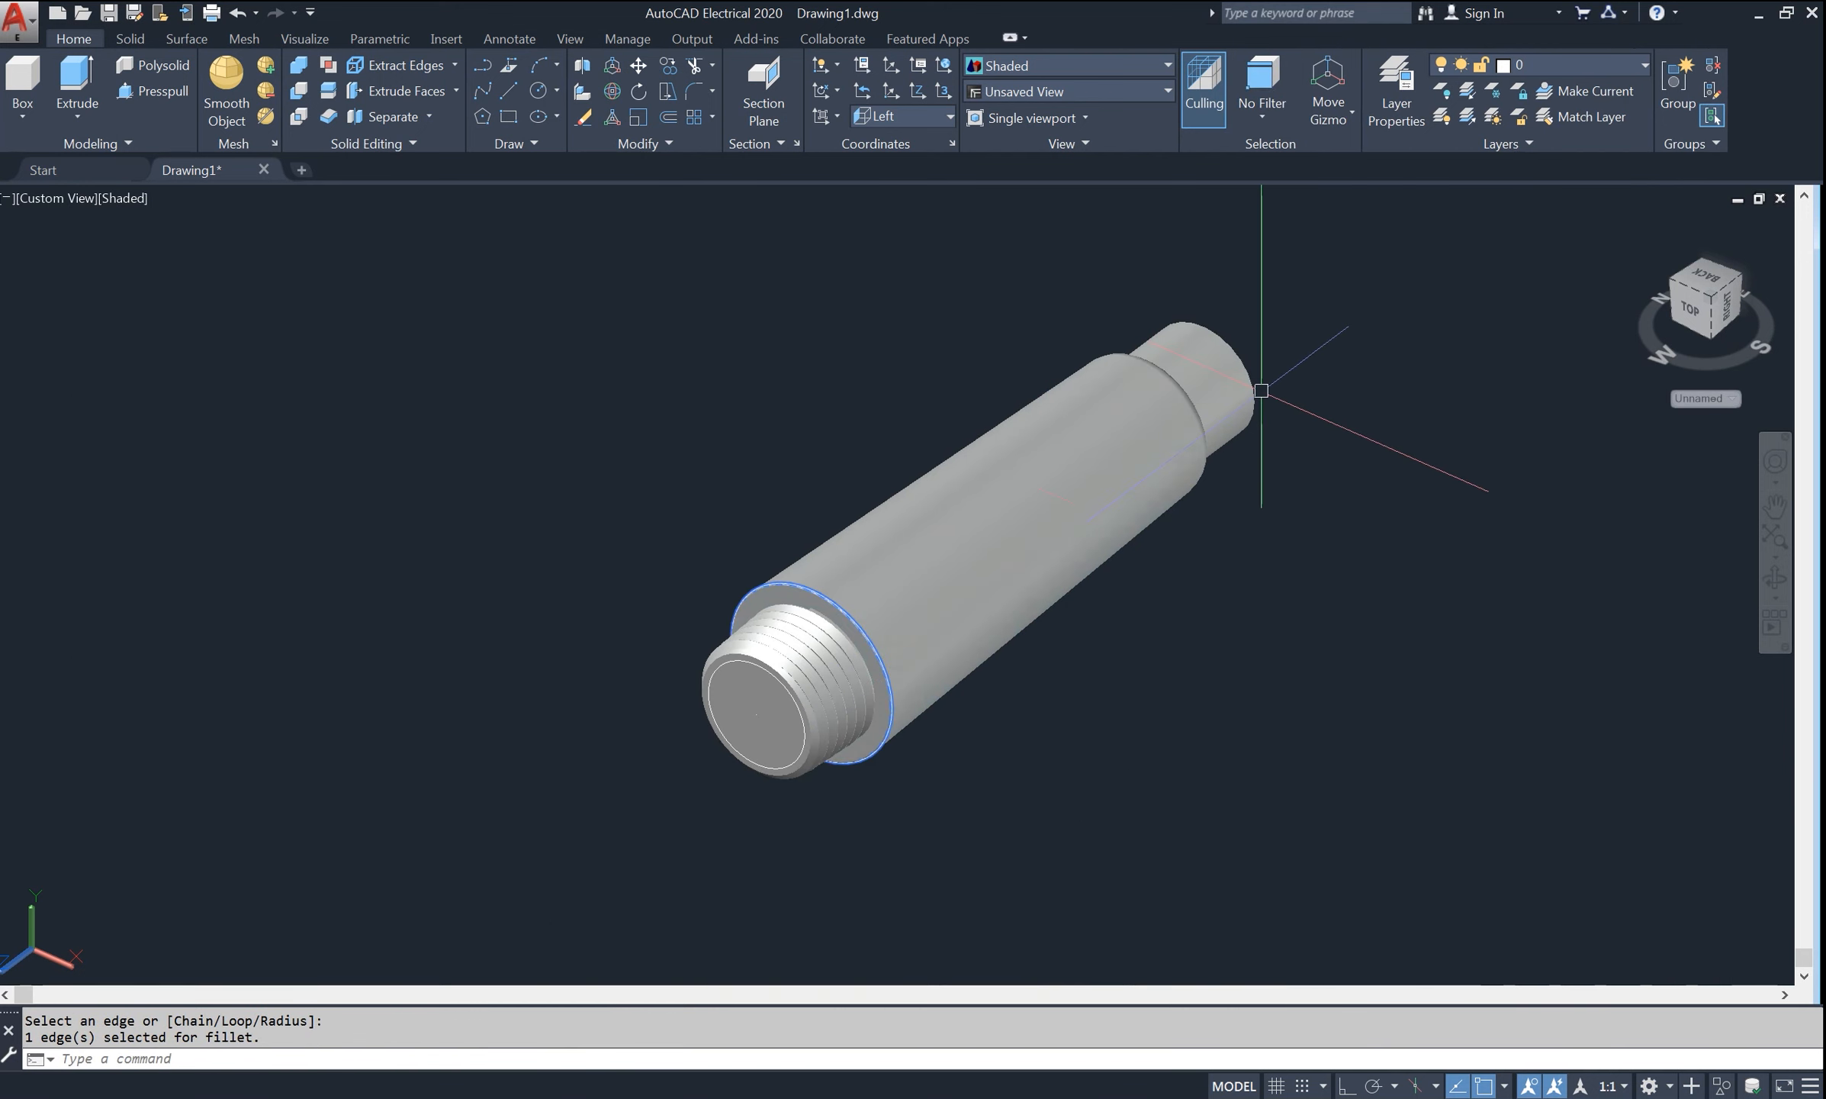
left_click(949, 117)
left_click(950, 140)
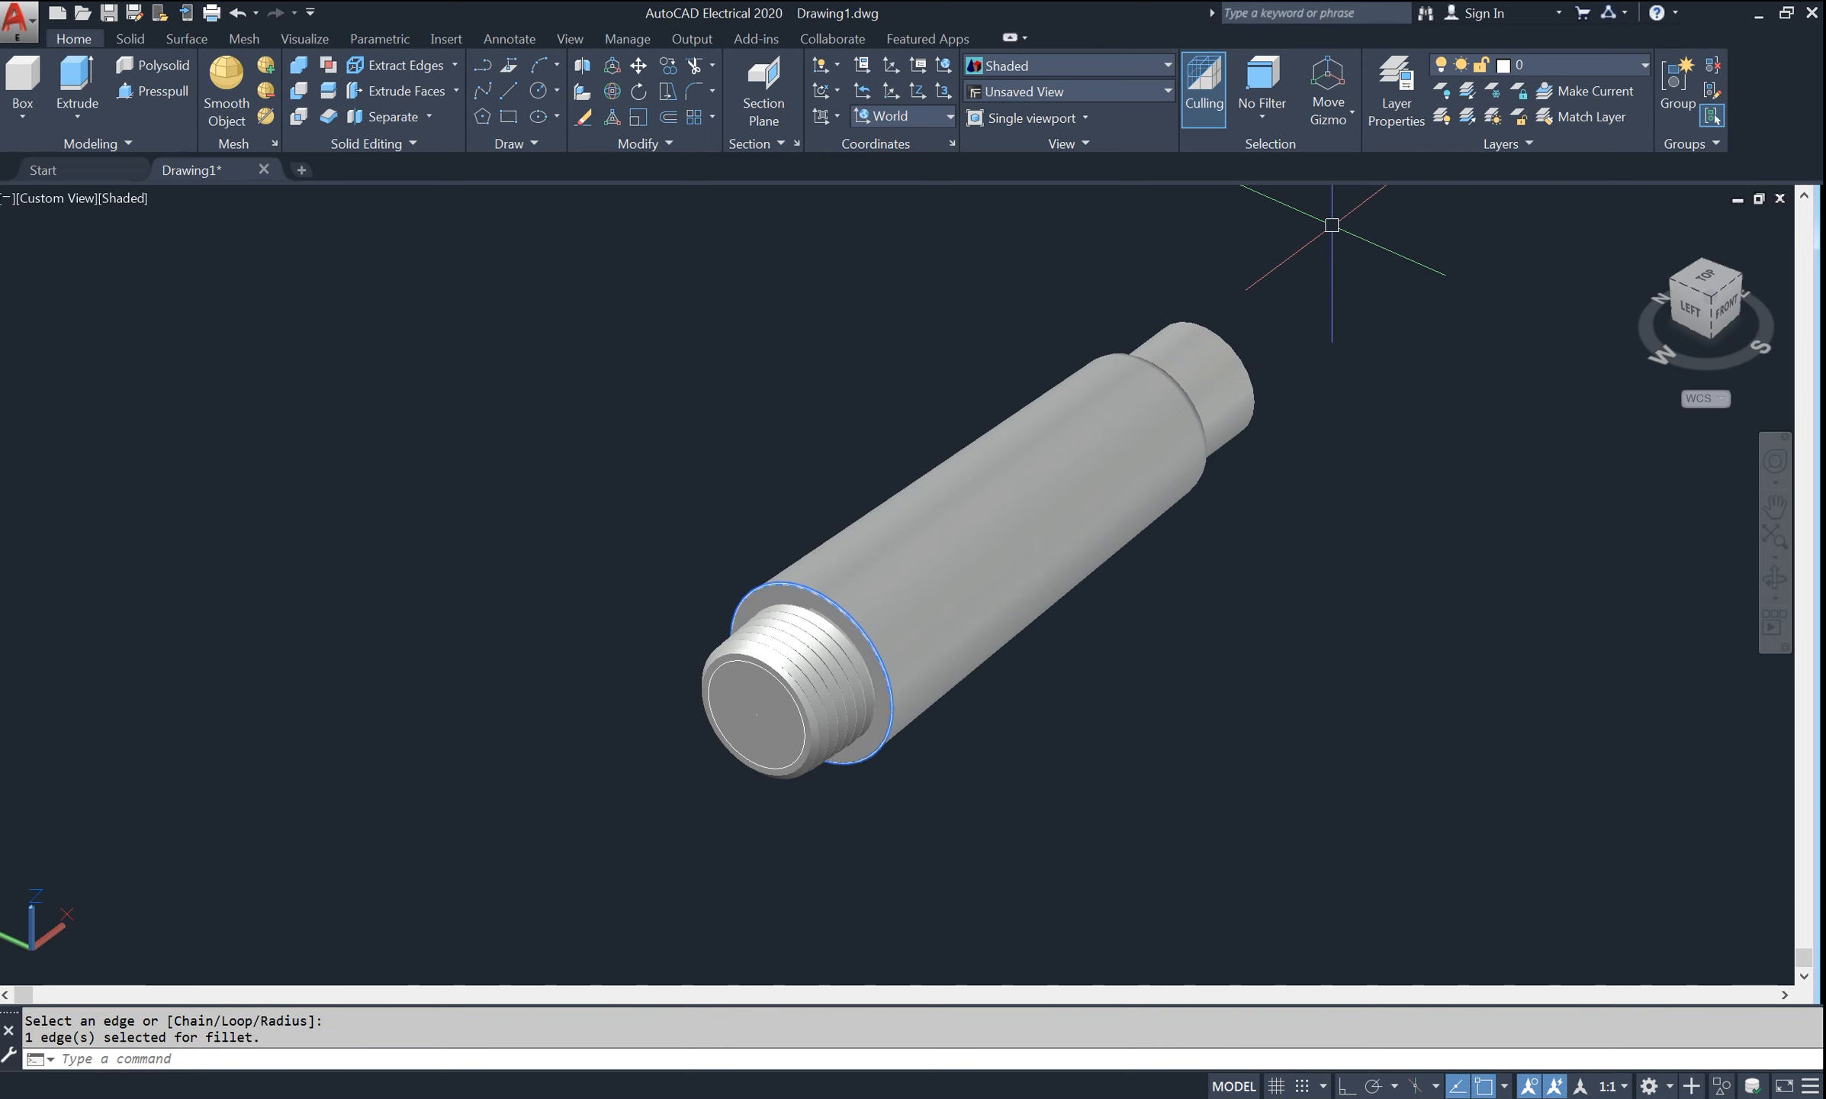
- In the SE Isometric view with Ortho on, draw a two-point circle of diameter 25 outward along X from the plain stub's end-face centre
left_click(1740, 277)
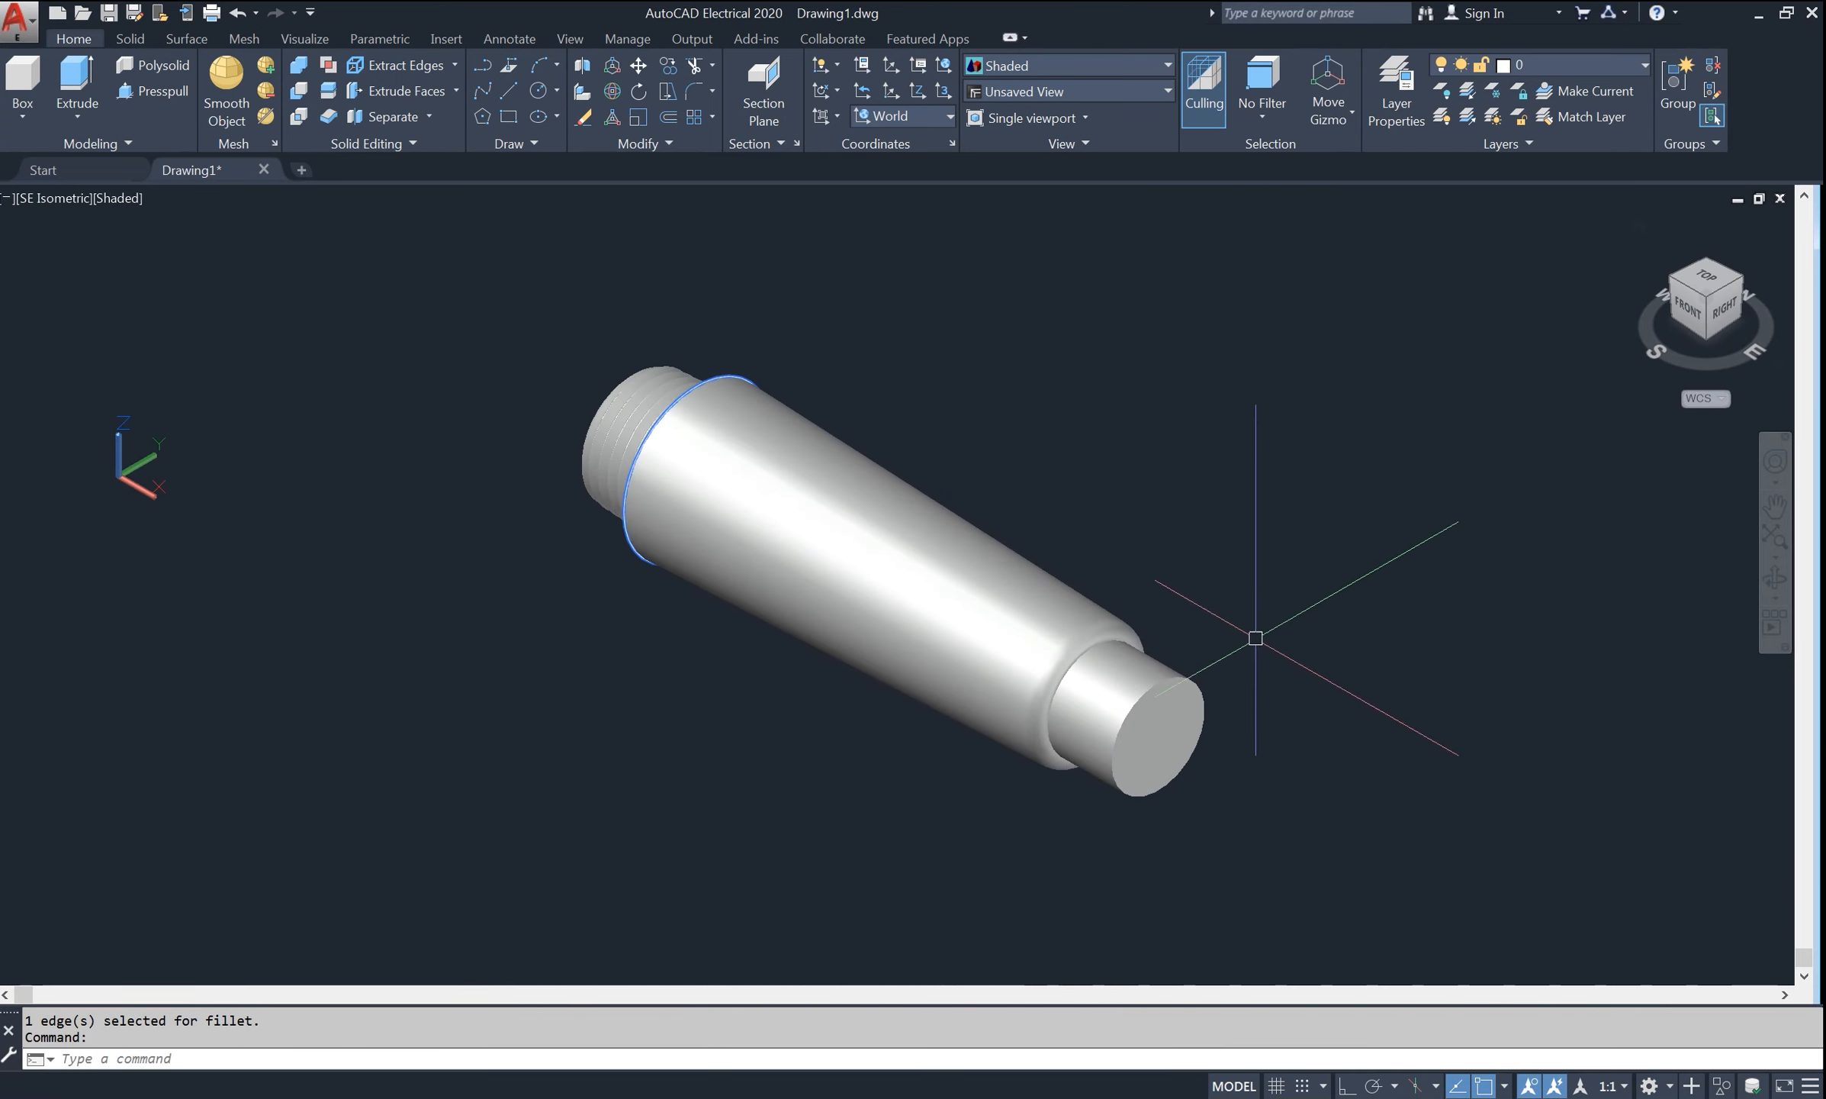
middle_click_drag(1300, 716, 1061, 601)
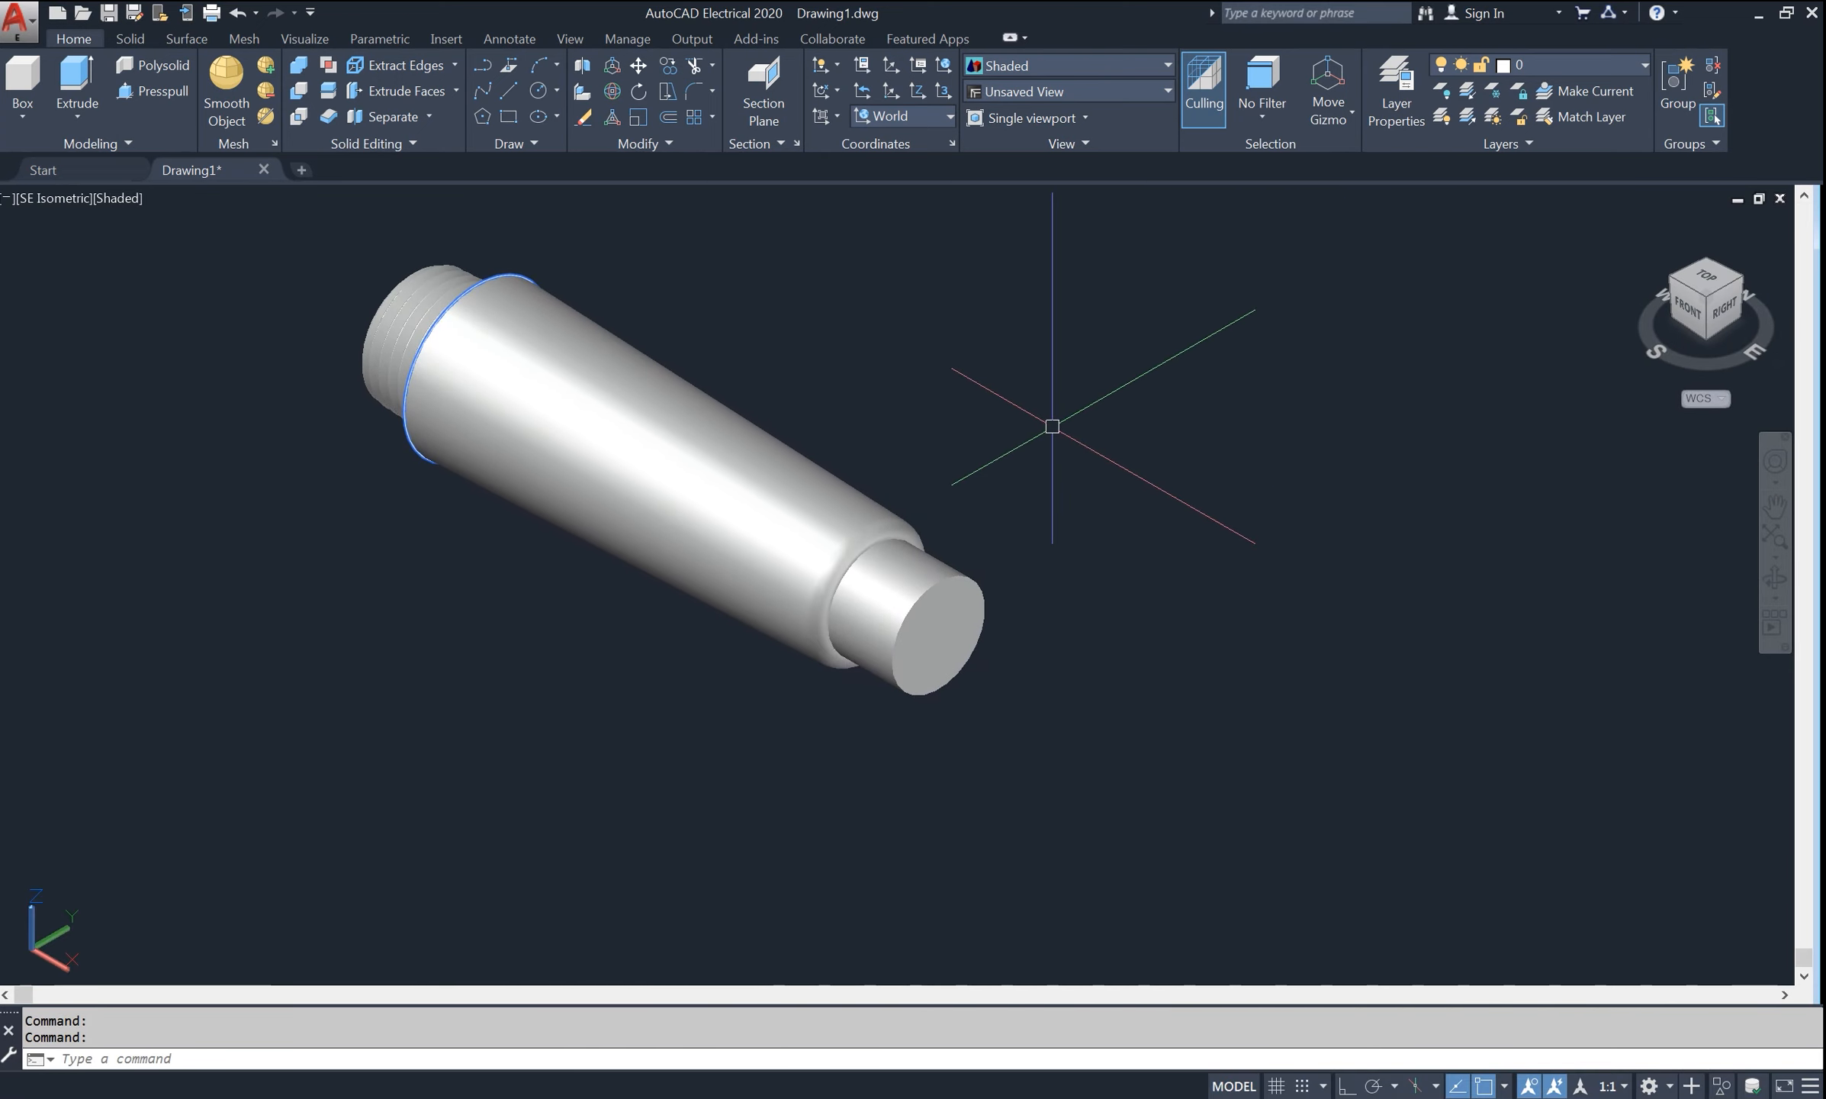
type("c")
key("Return")
type("2")
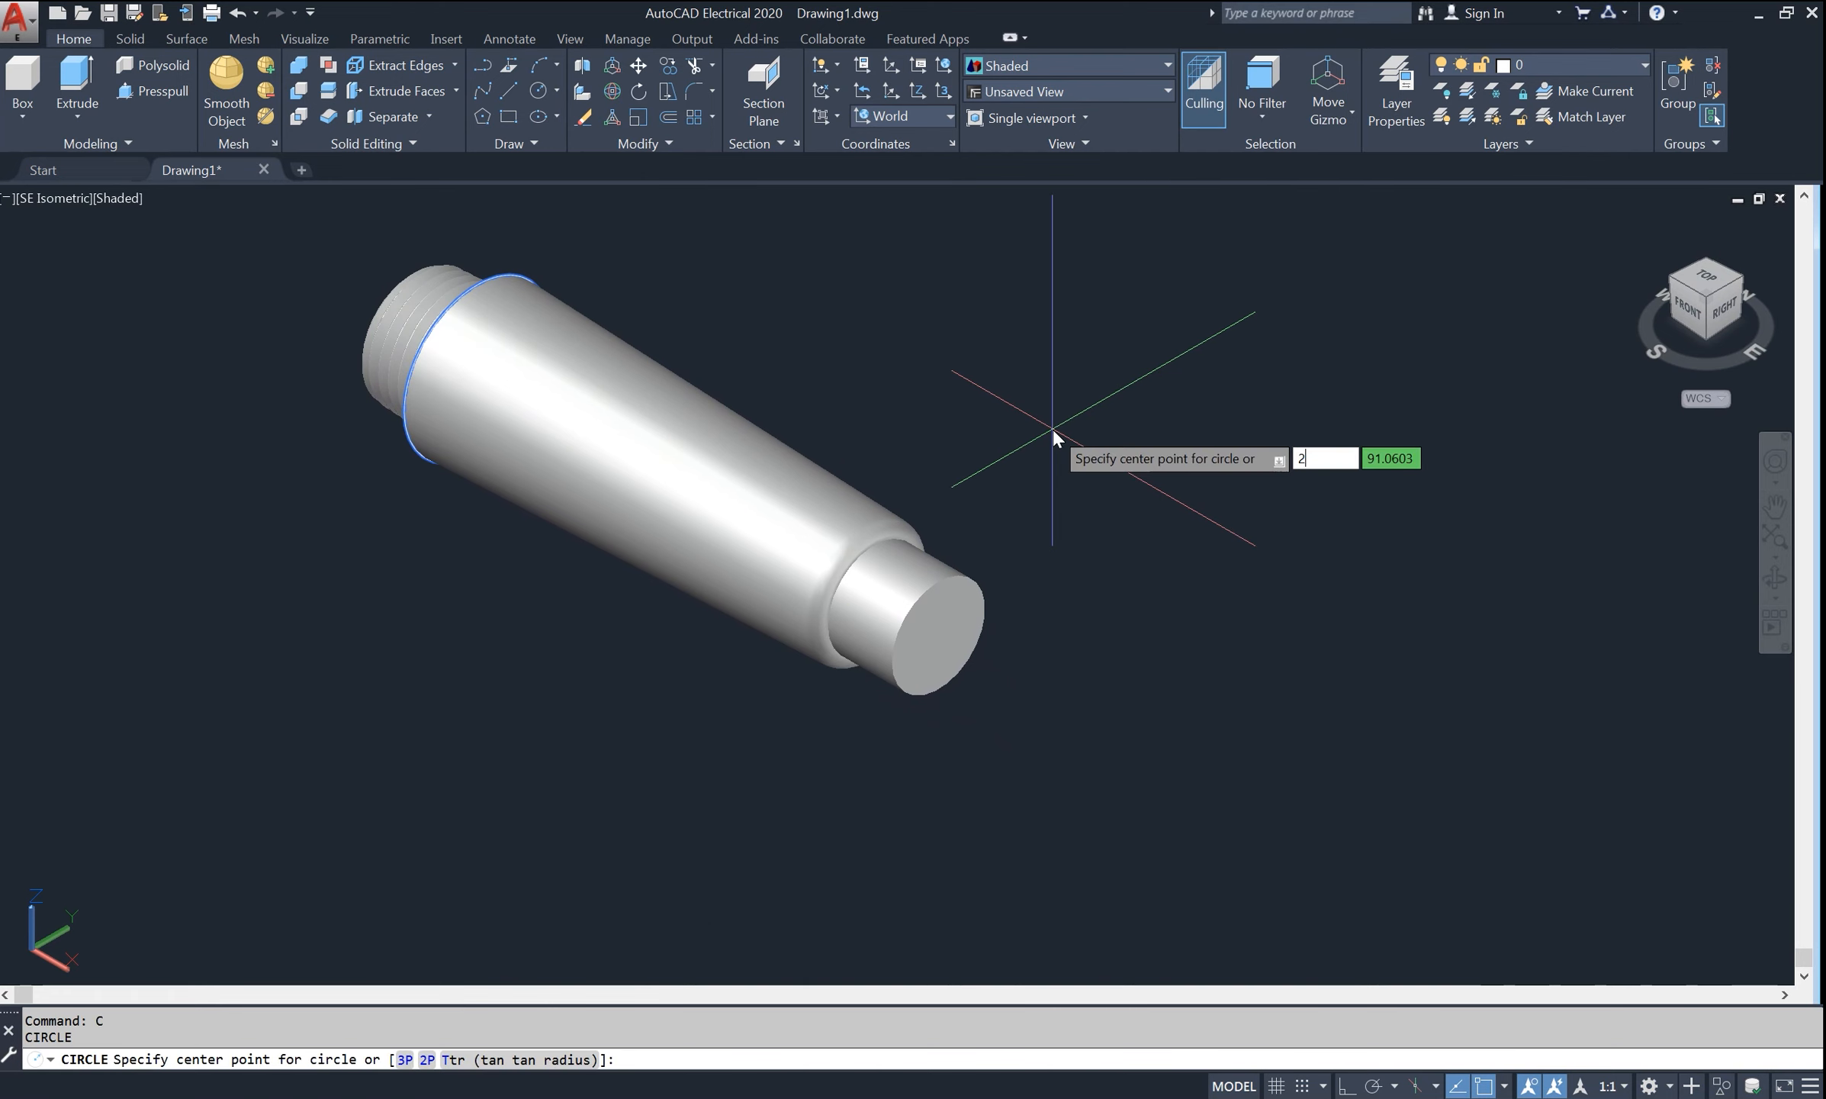
type("p")
key("Return")
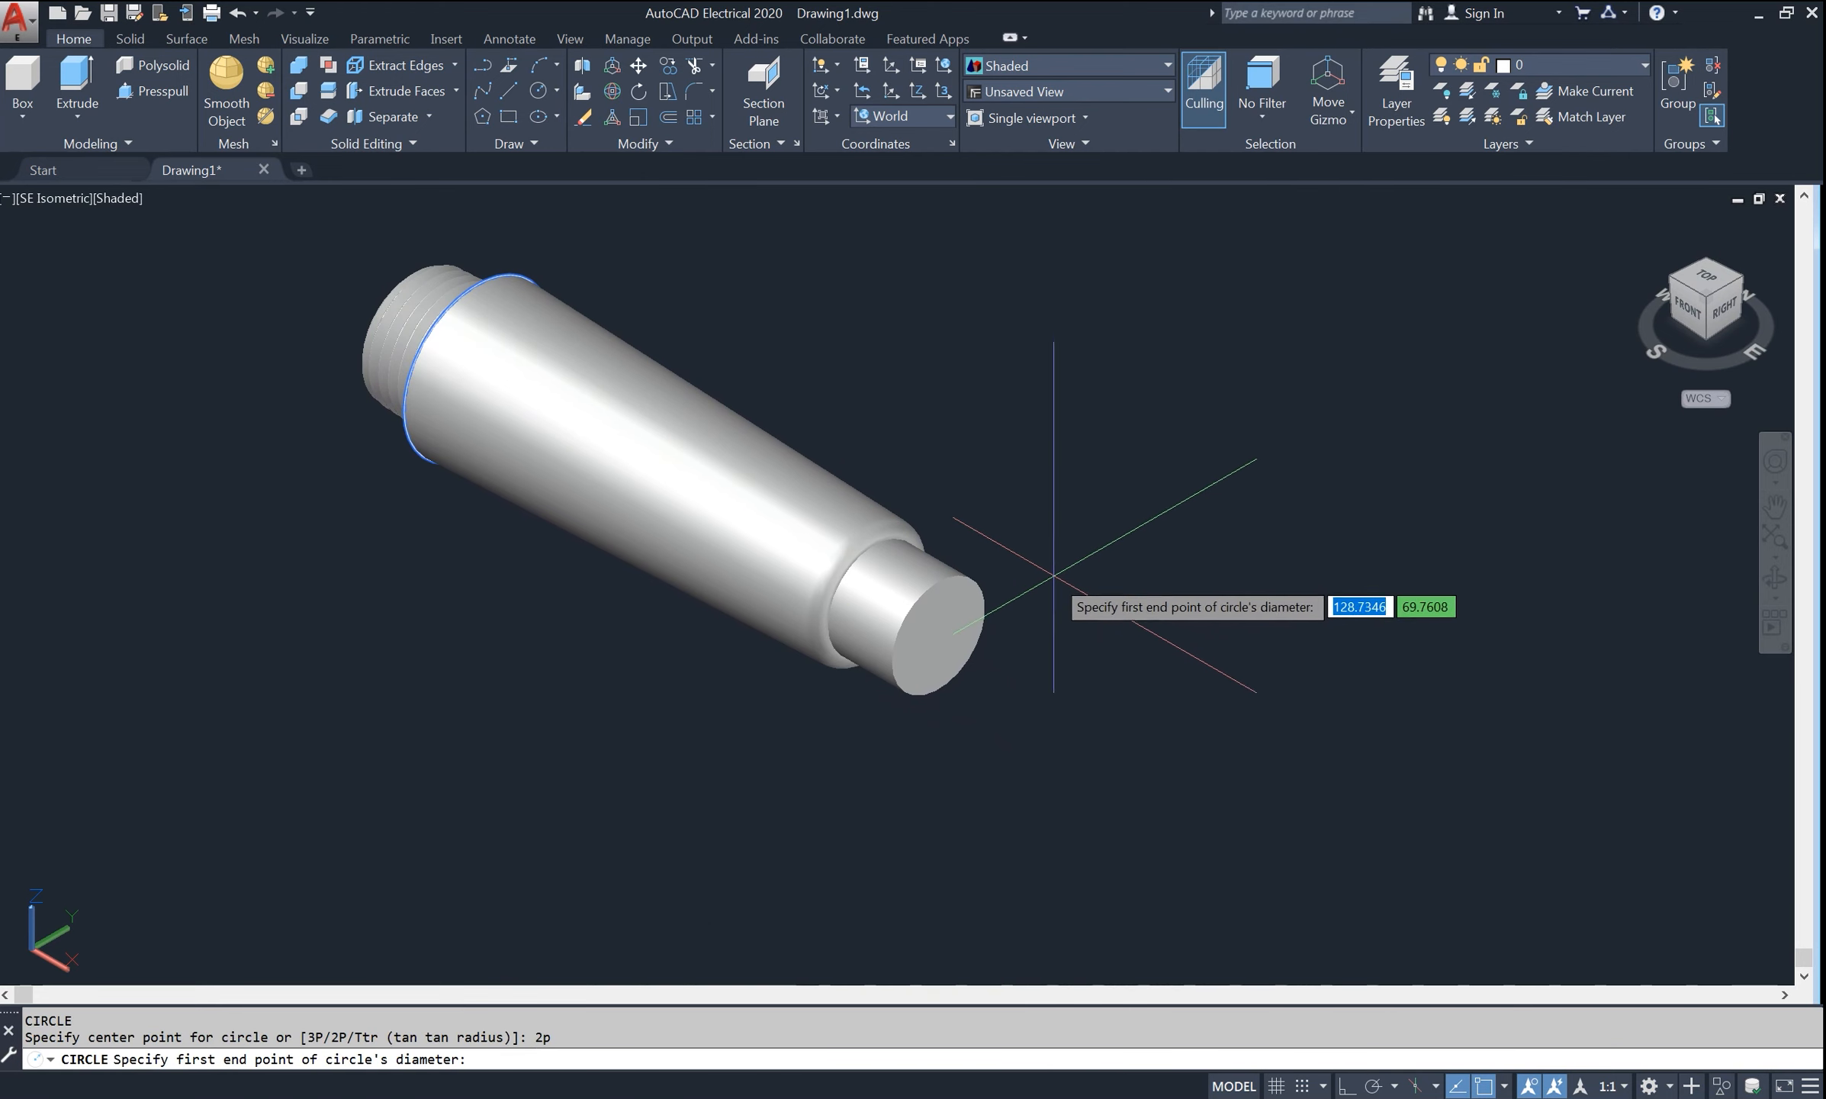
left_click(938, 635)
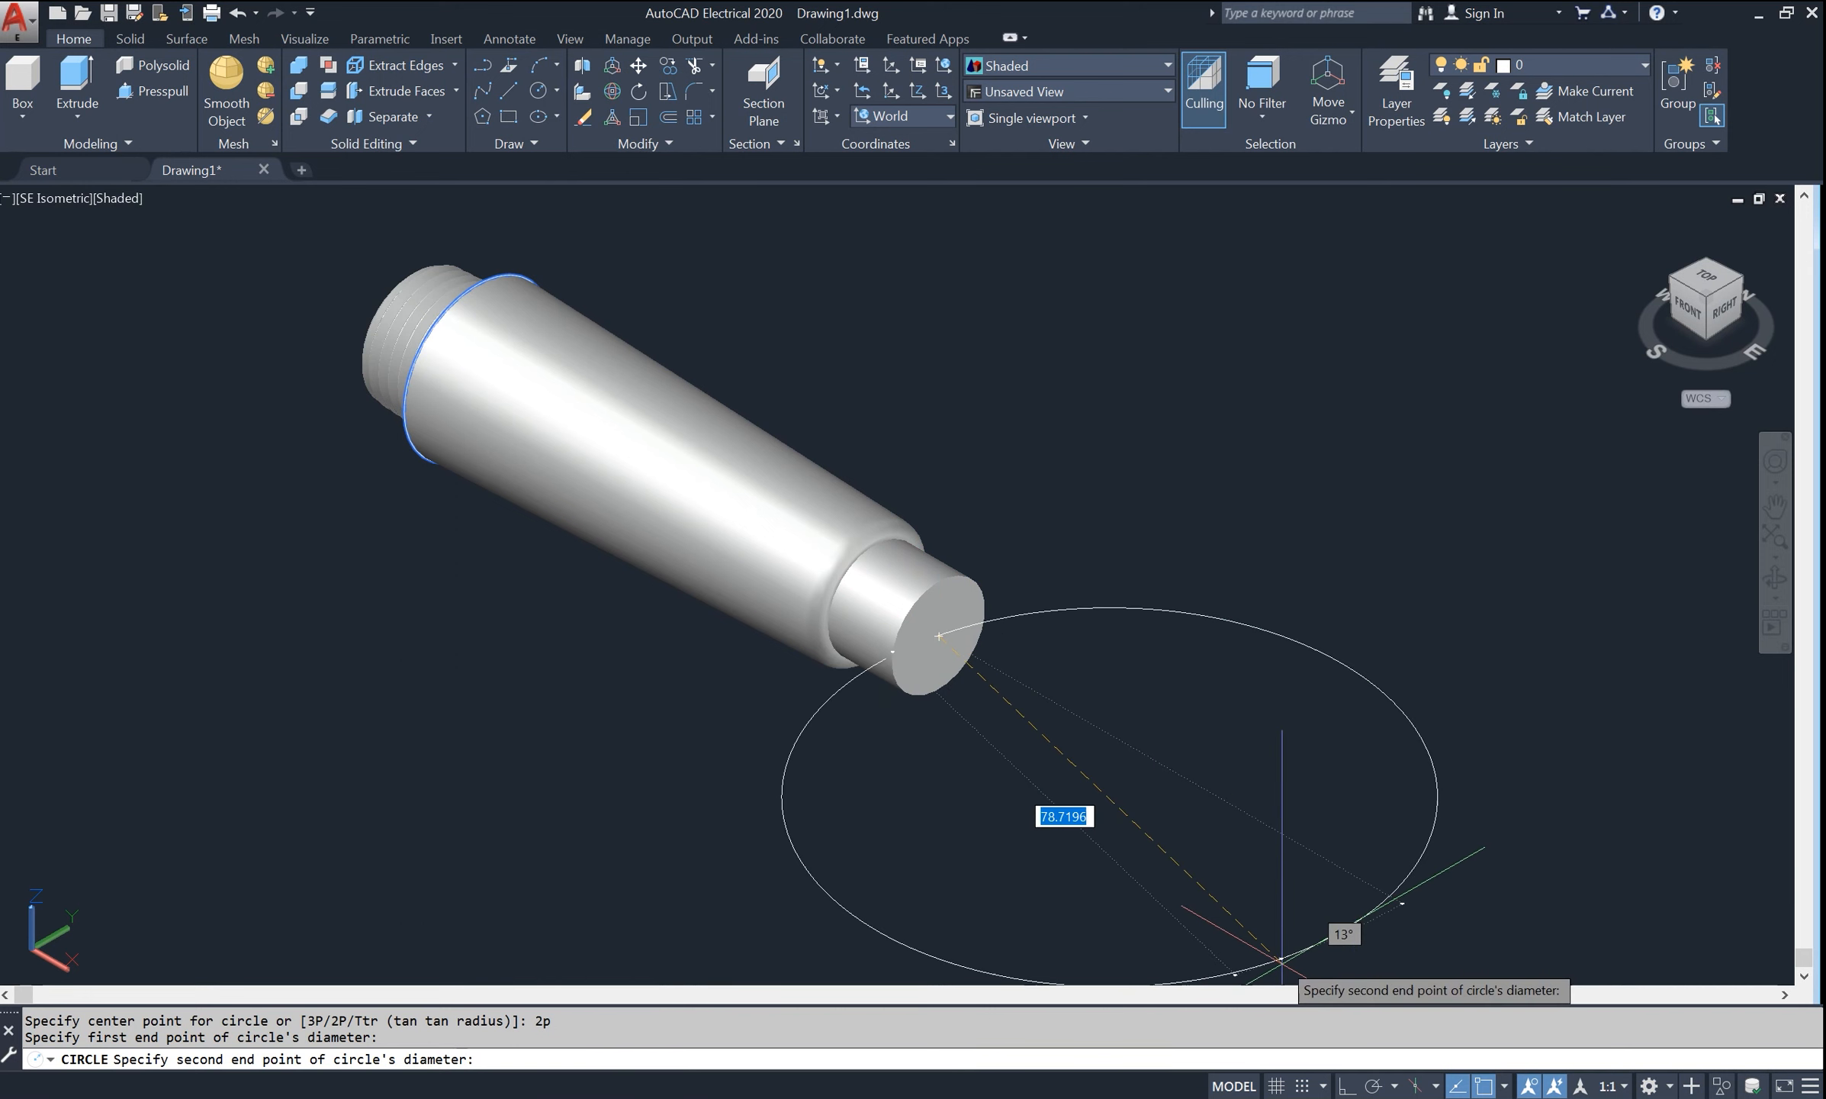
left_click(1347, 1084)
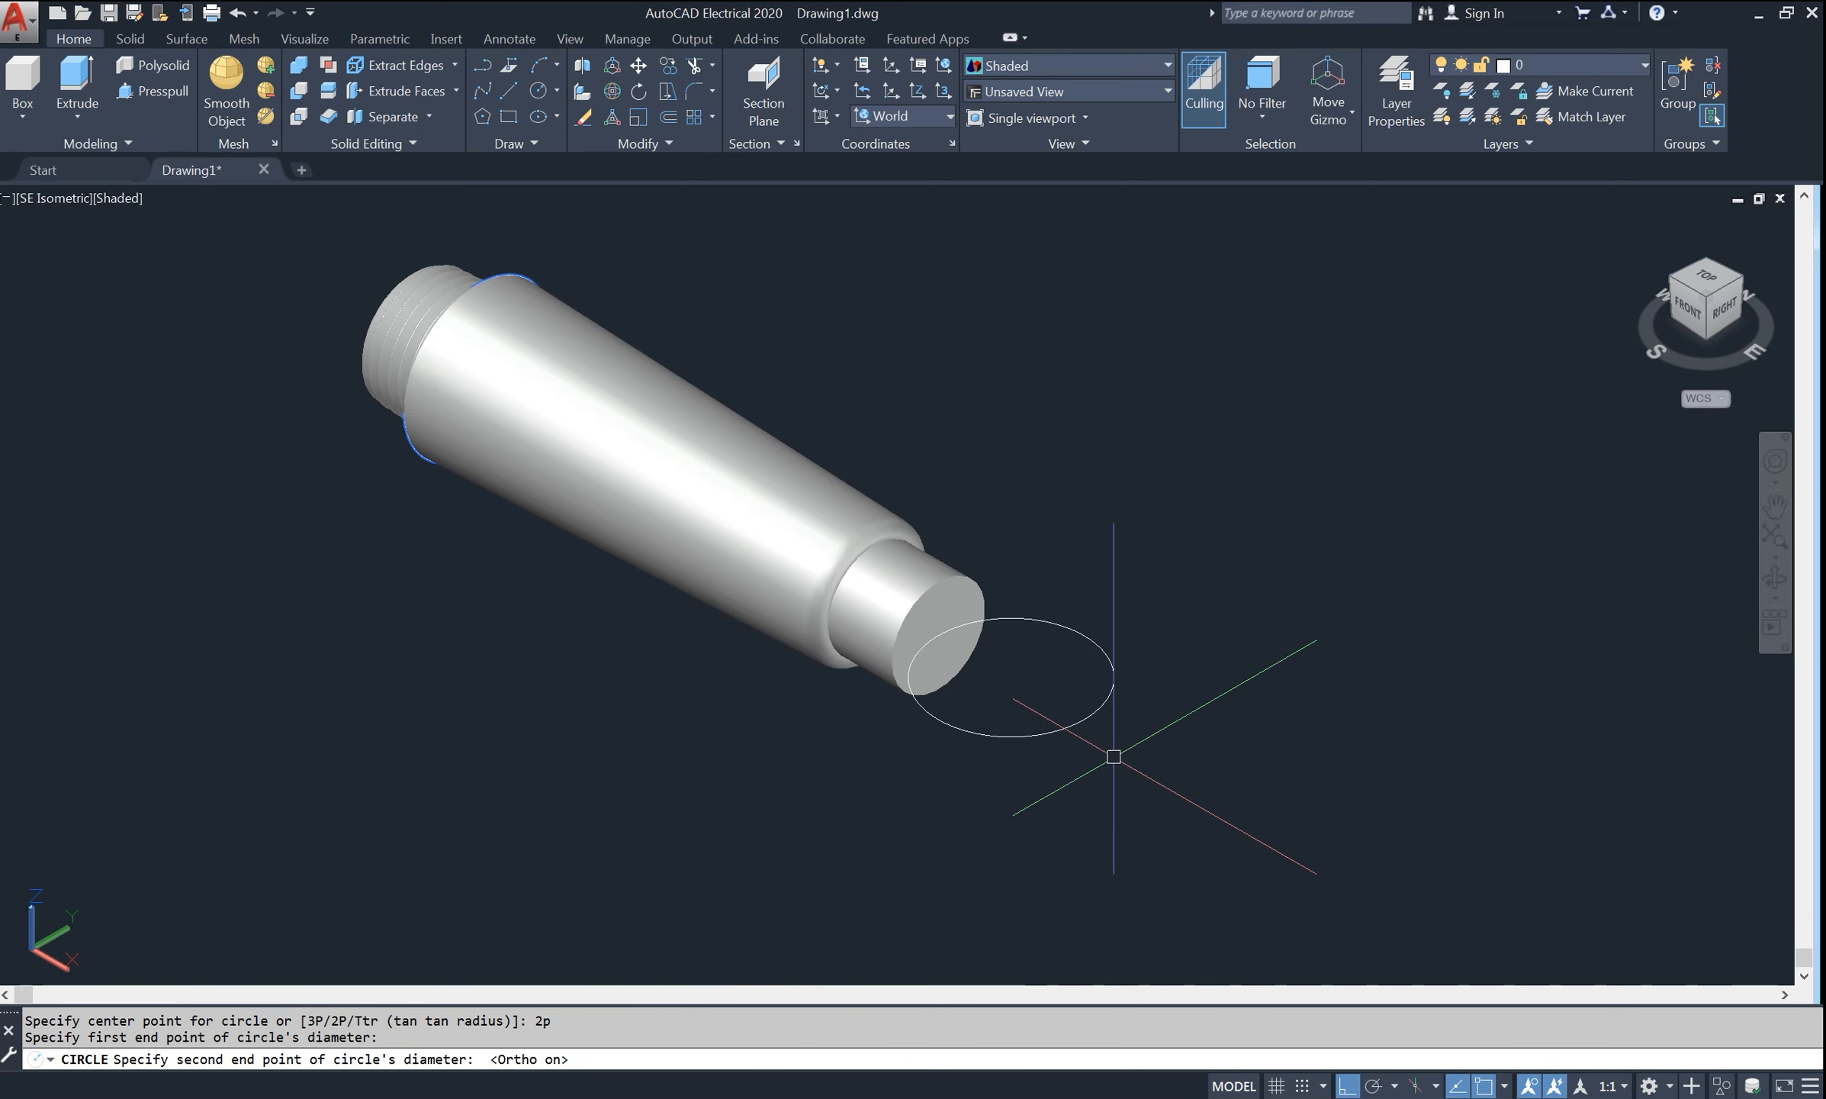
type("25")
key("Return")
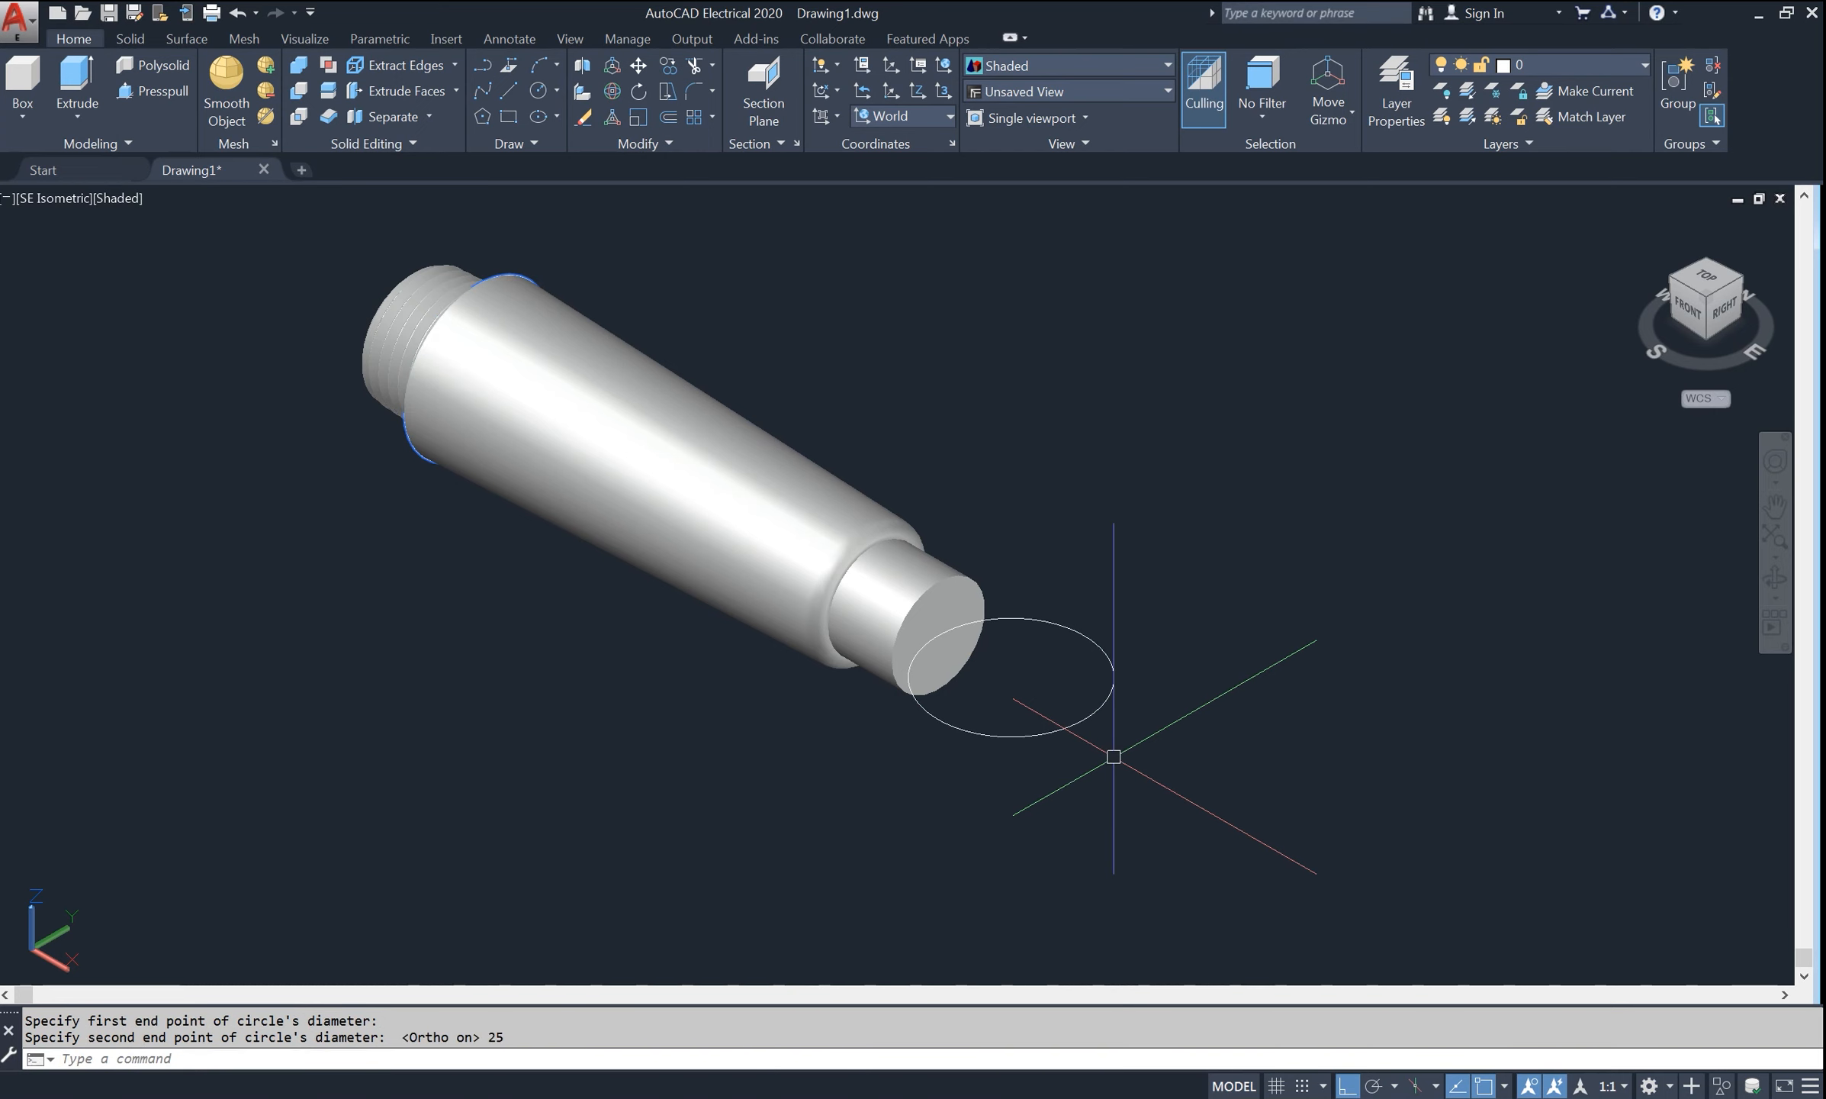
- Extrude the 25-diameter circle upward to a height of 28
type("ext")
key("Return")
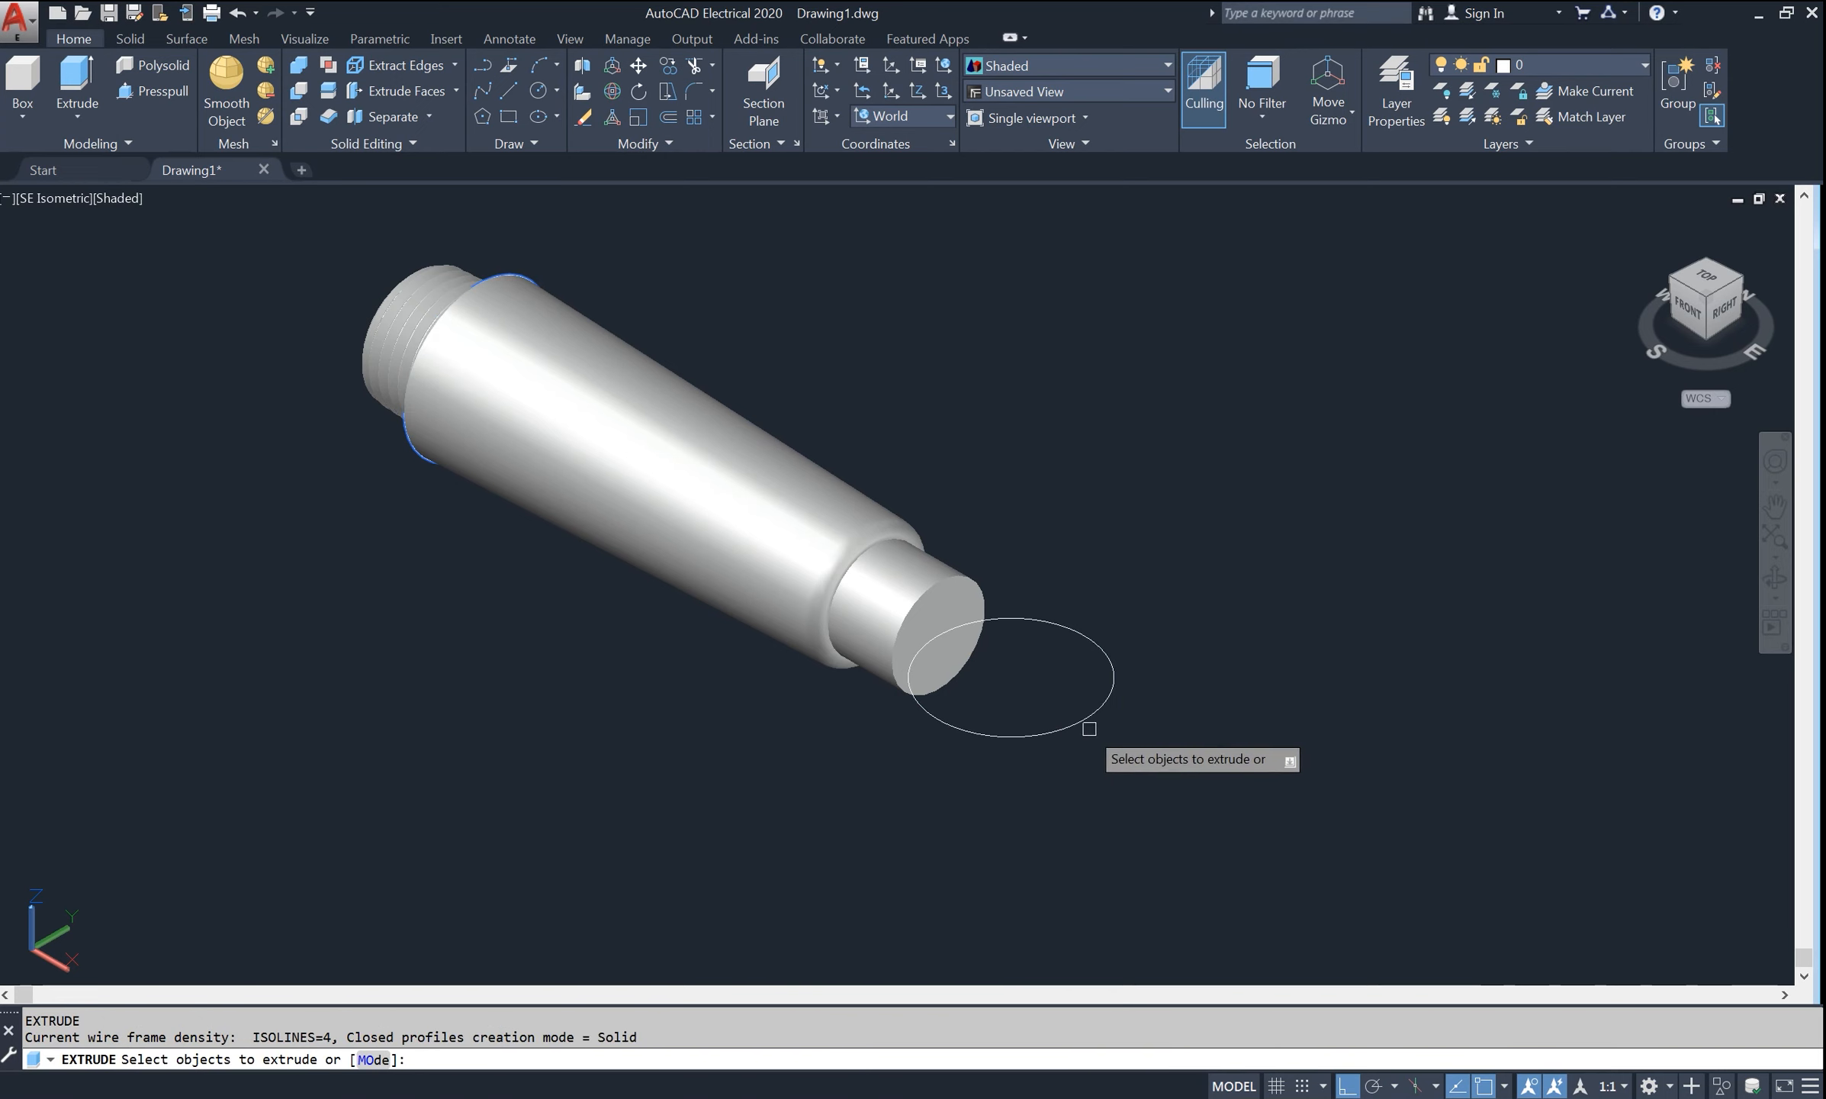
left_click(1090, 714)
key("Return")
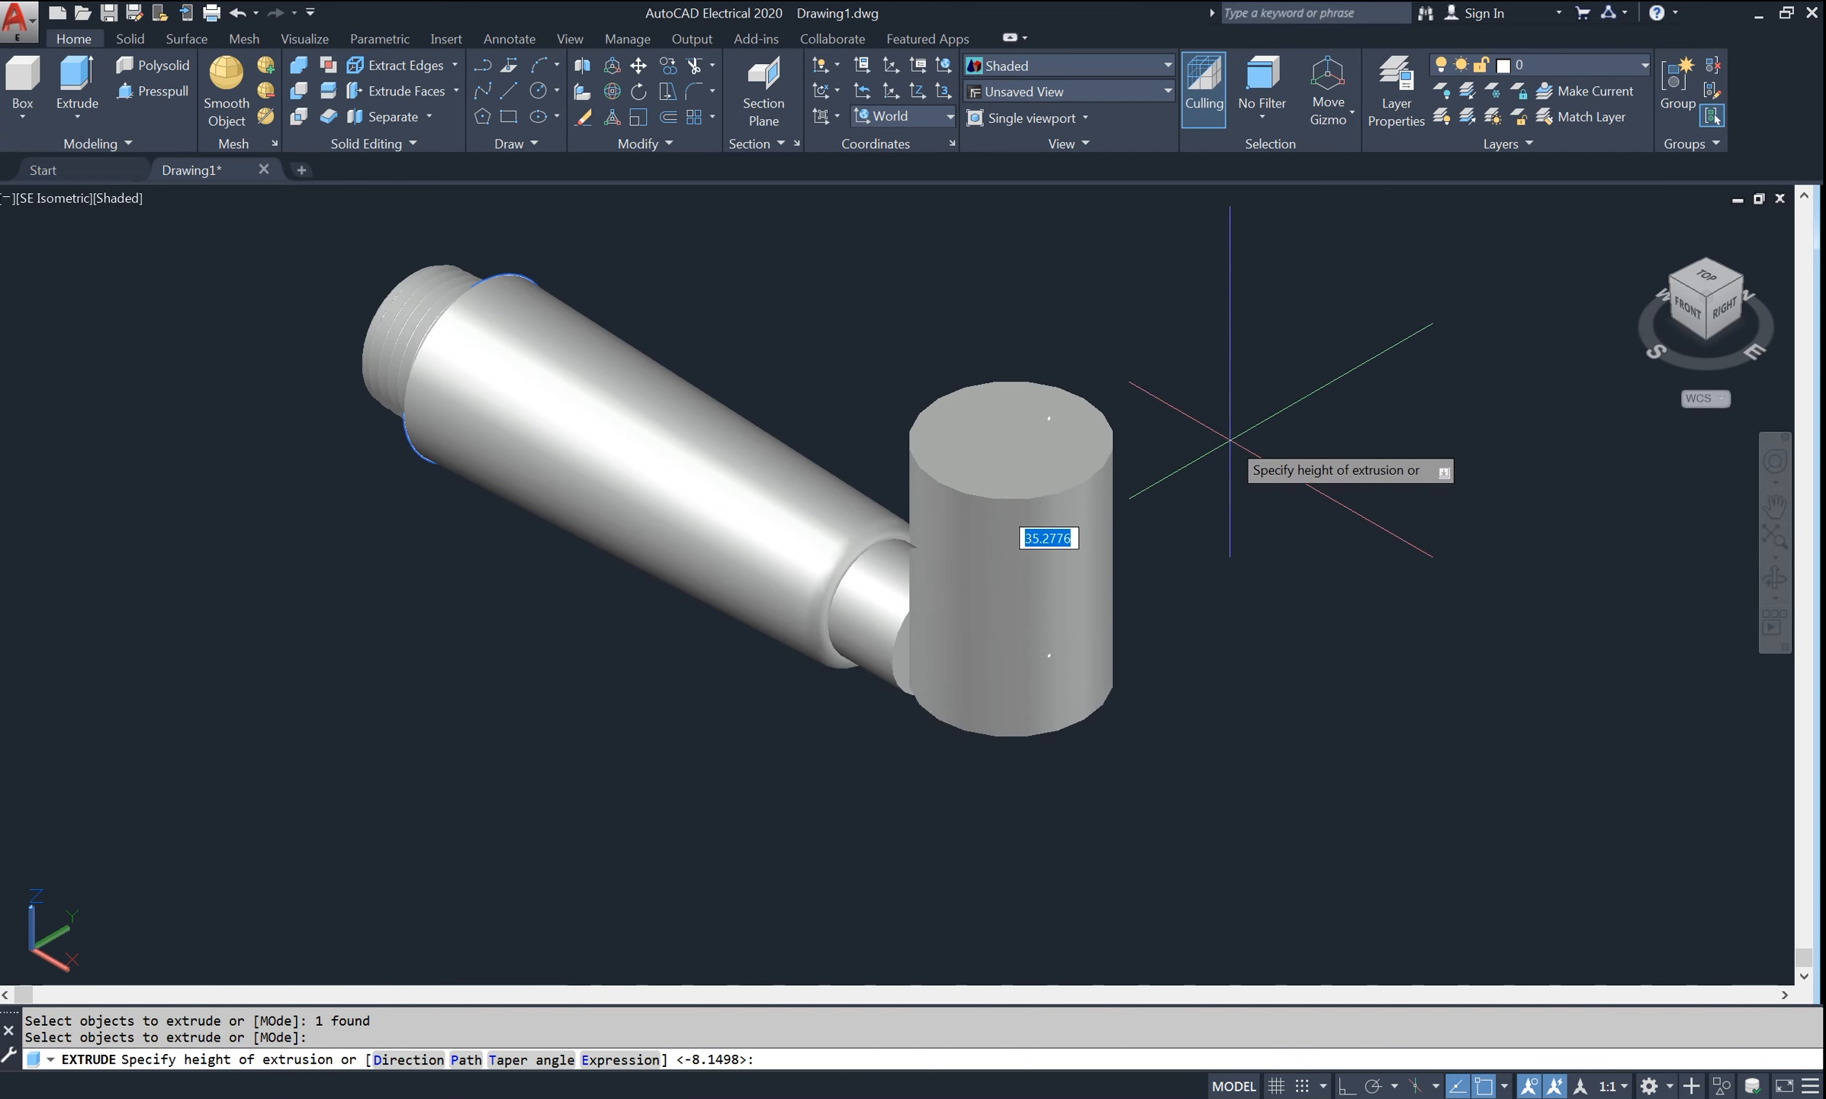
type("28")
key("Return")
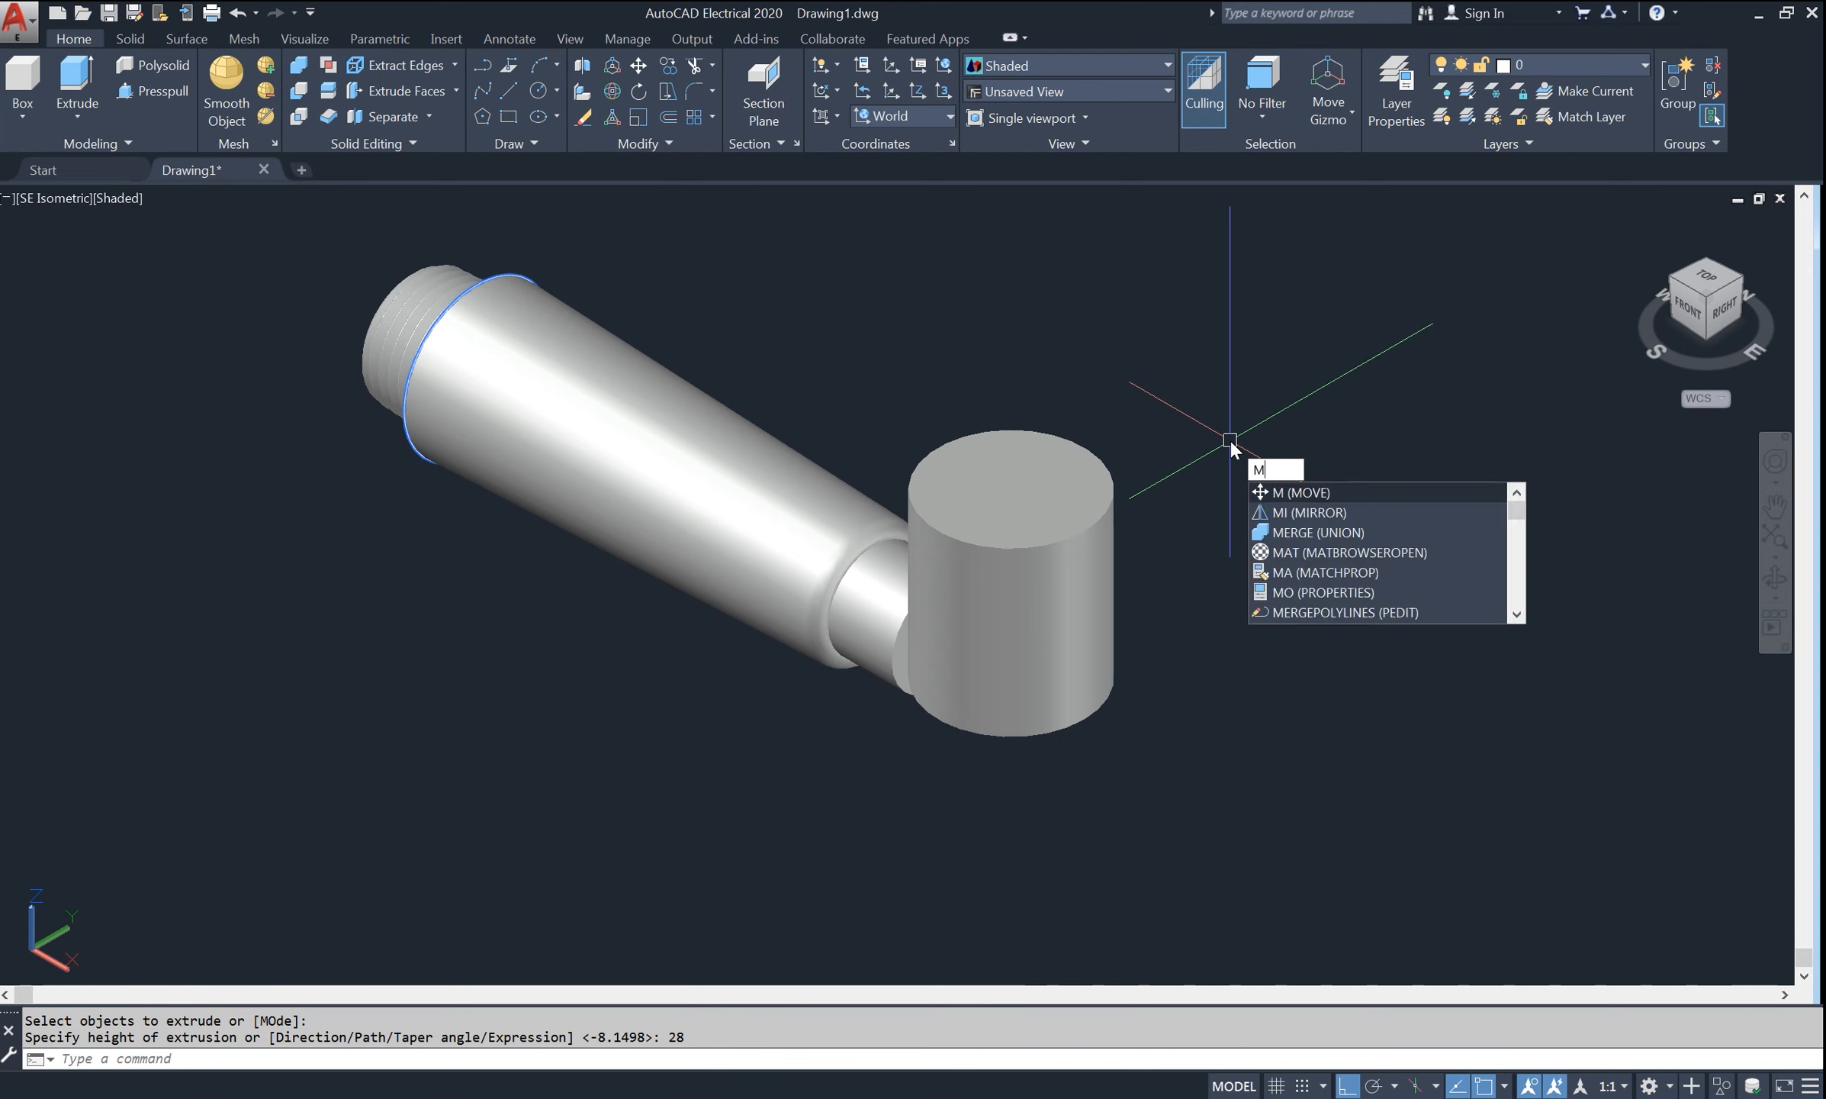
- Move the upright cylinder 14 straight down along the Z axis
key("Return")
left_click(1075, 553)
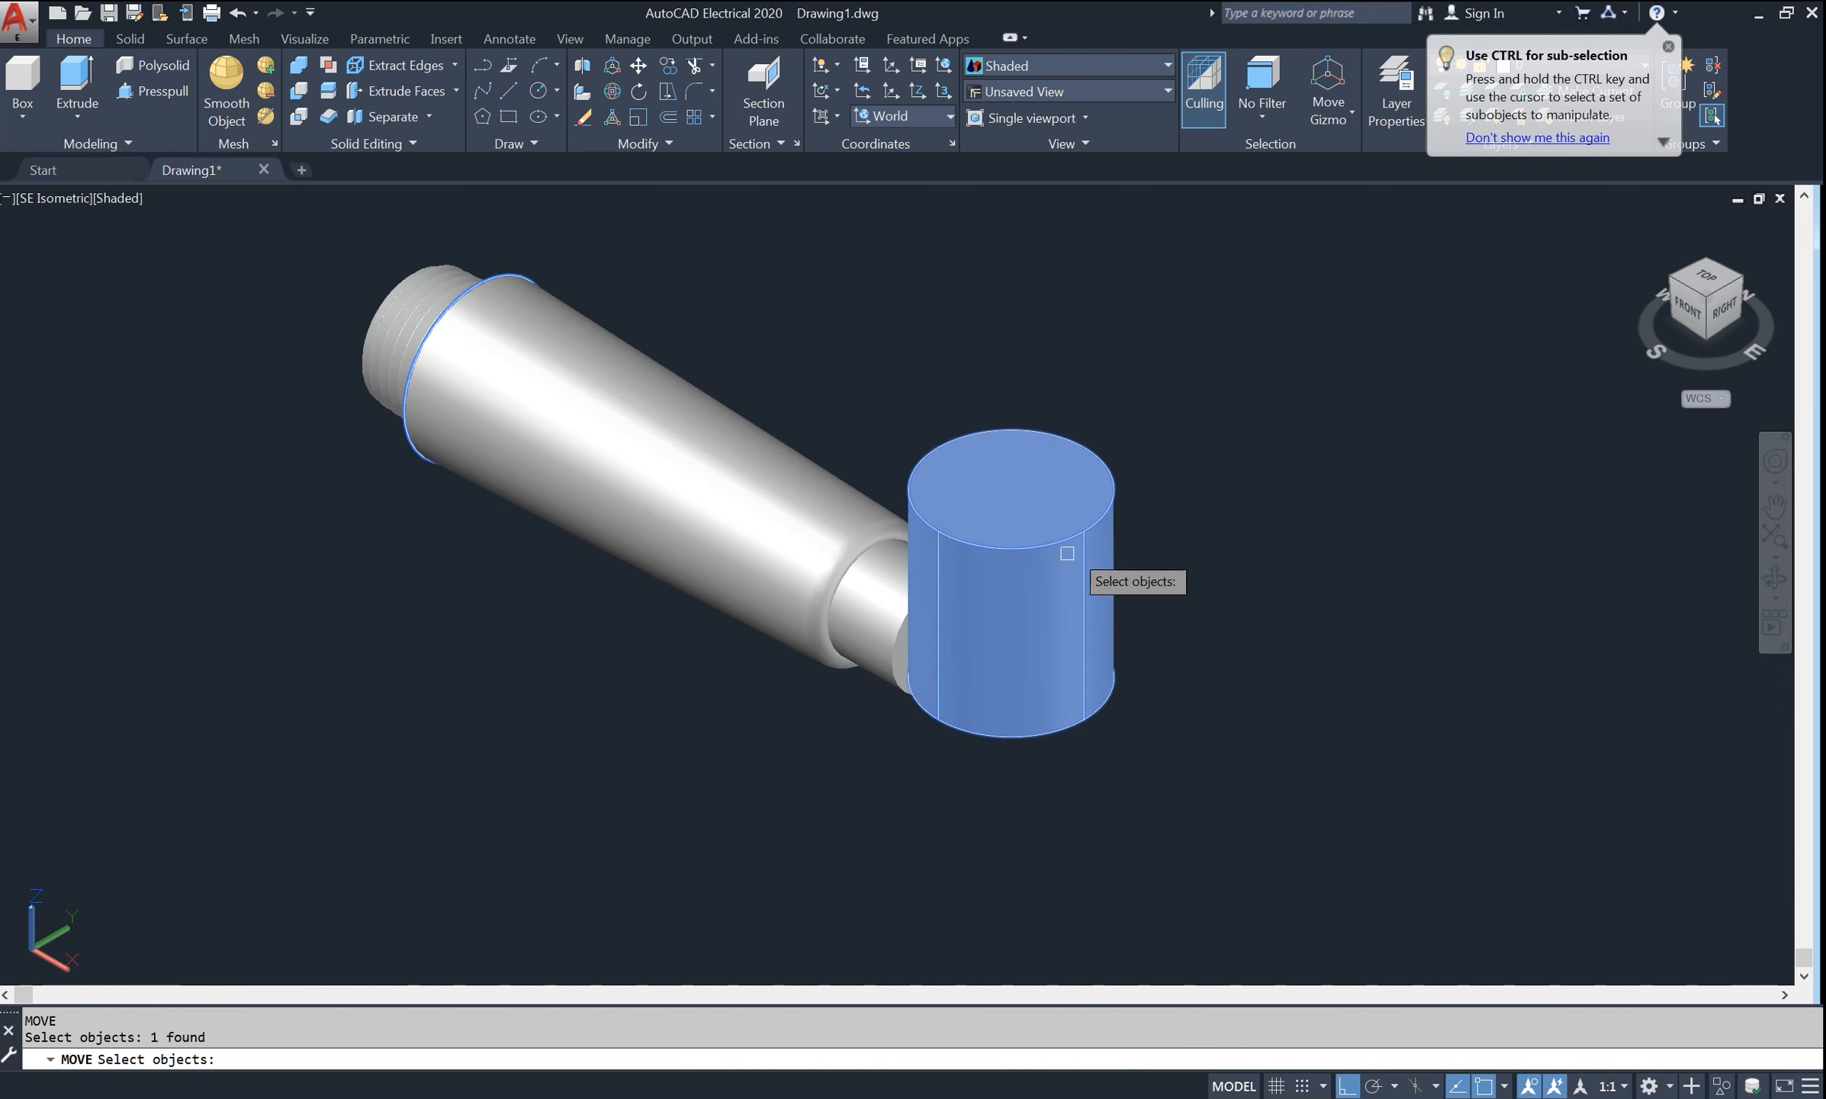
key("Return")
left_click(1277, 427)
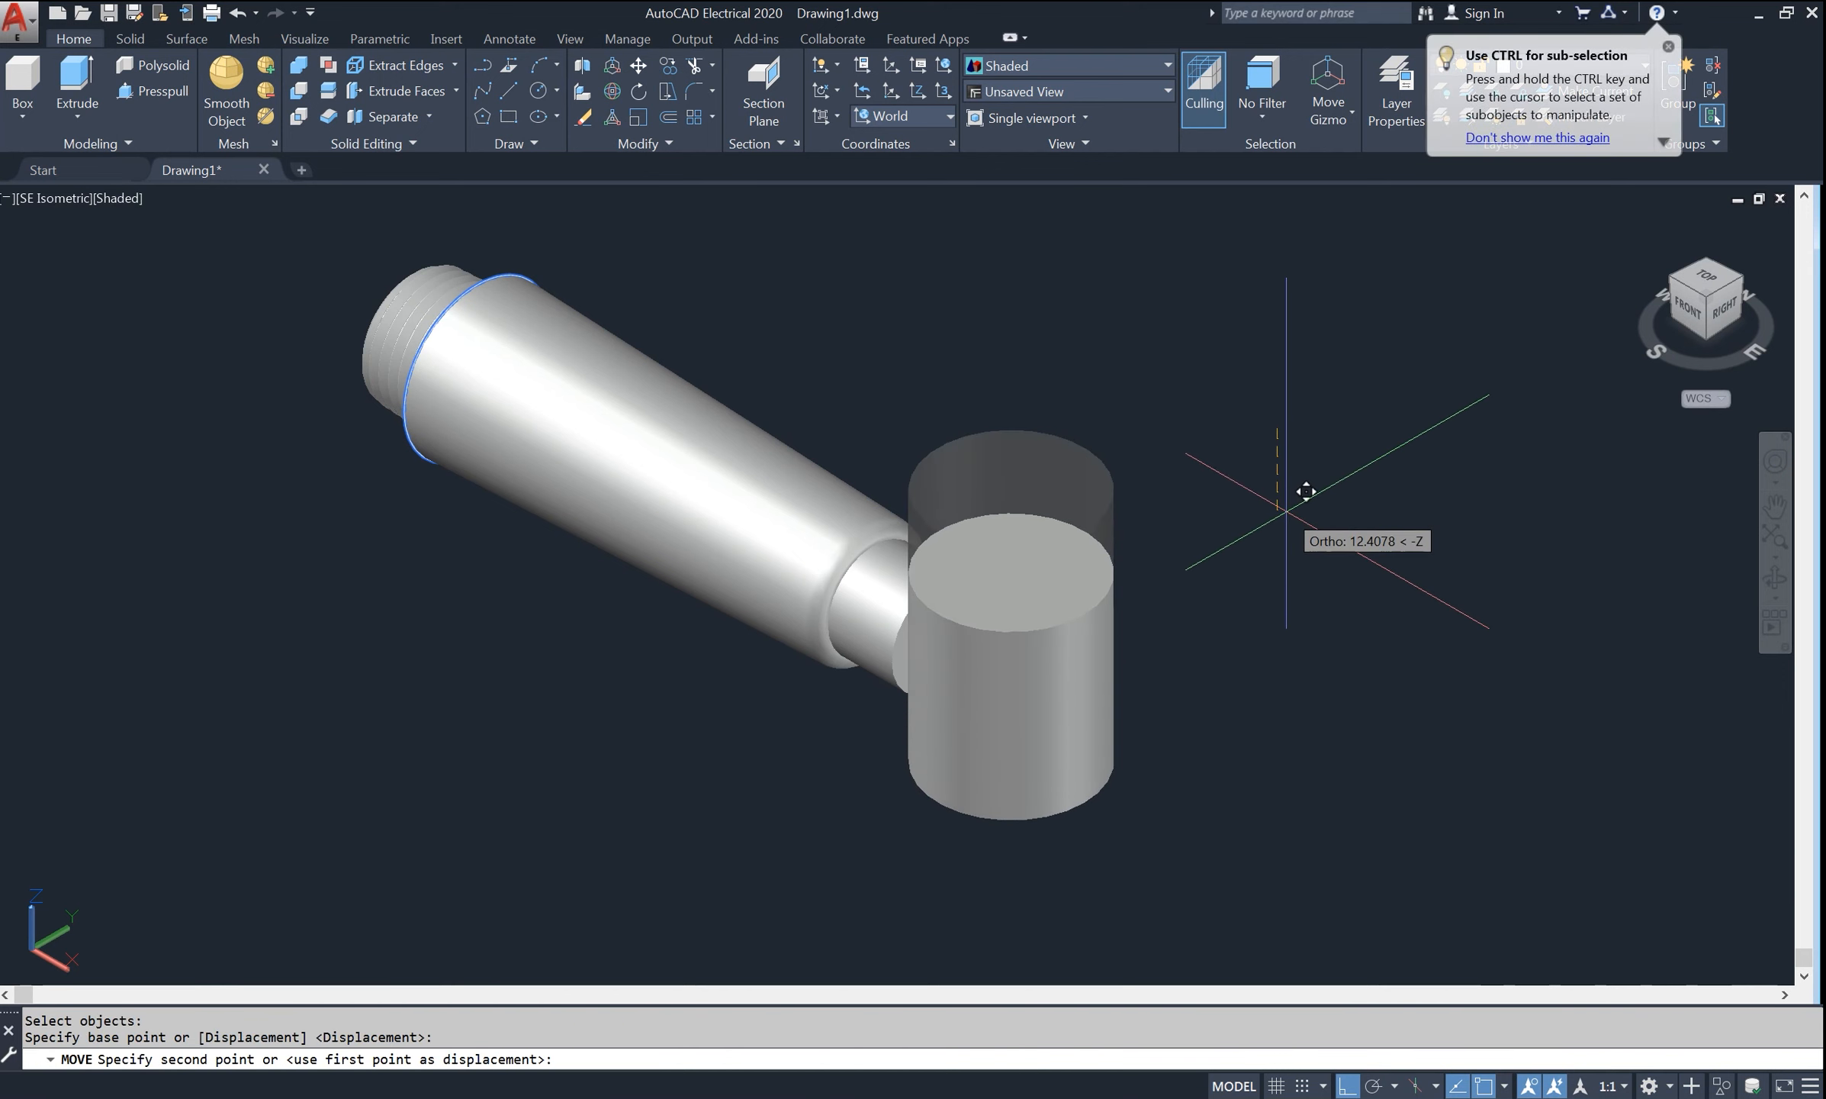
type("14")
key("Return")
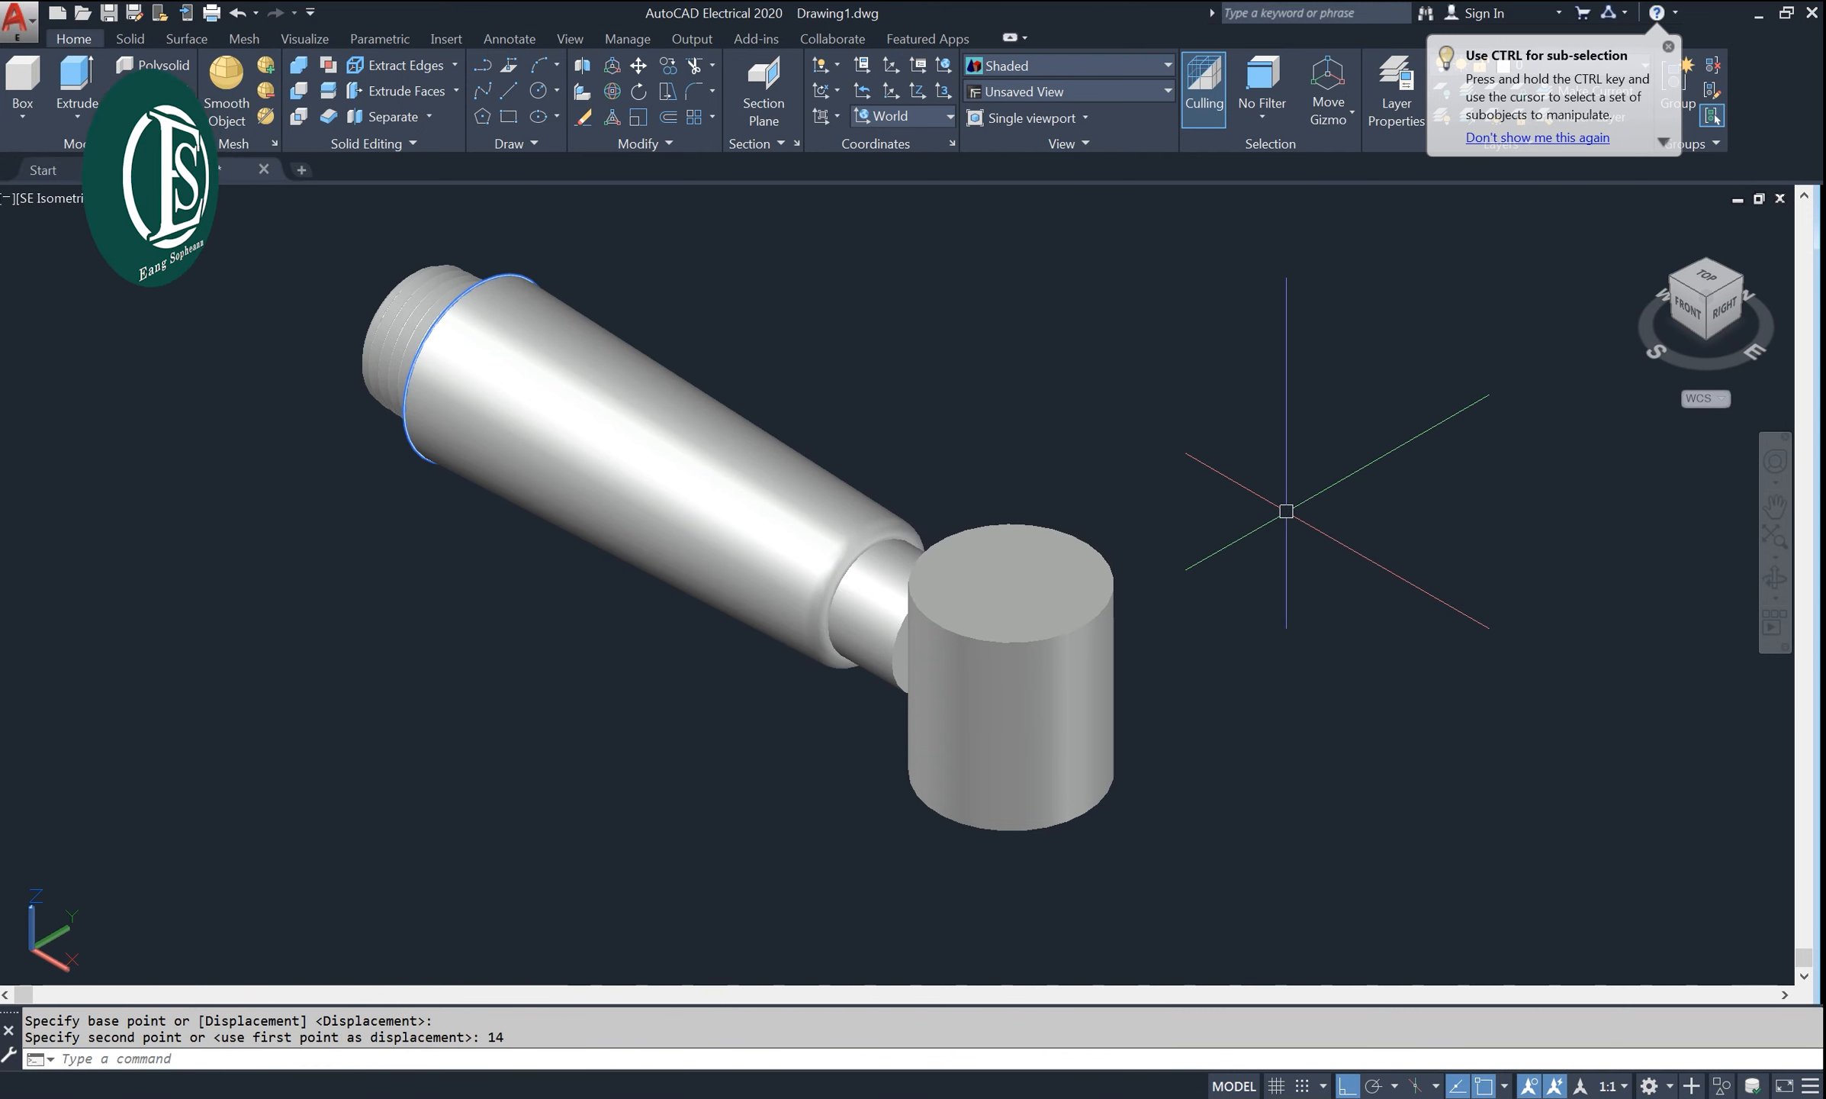
- Hide the upright cylinder at the plain stub's end
left_click(1097, 660)
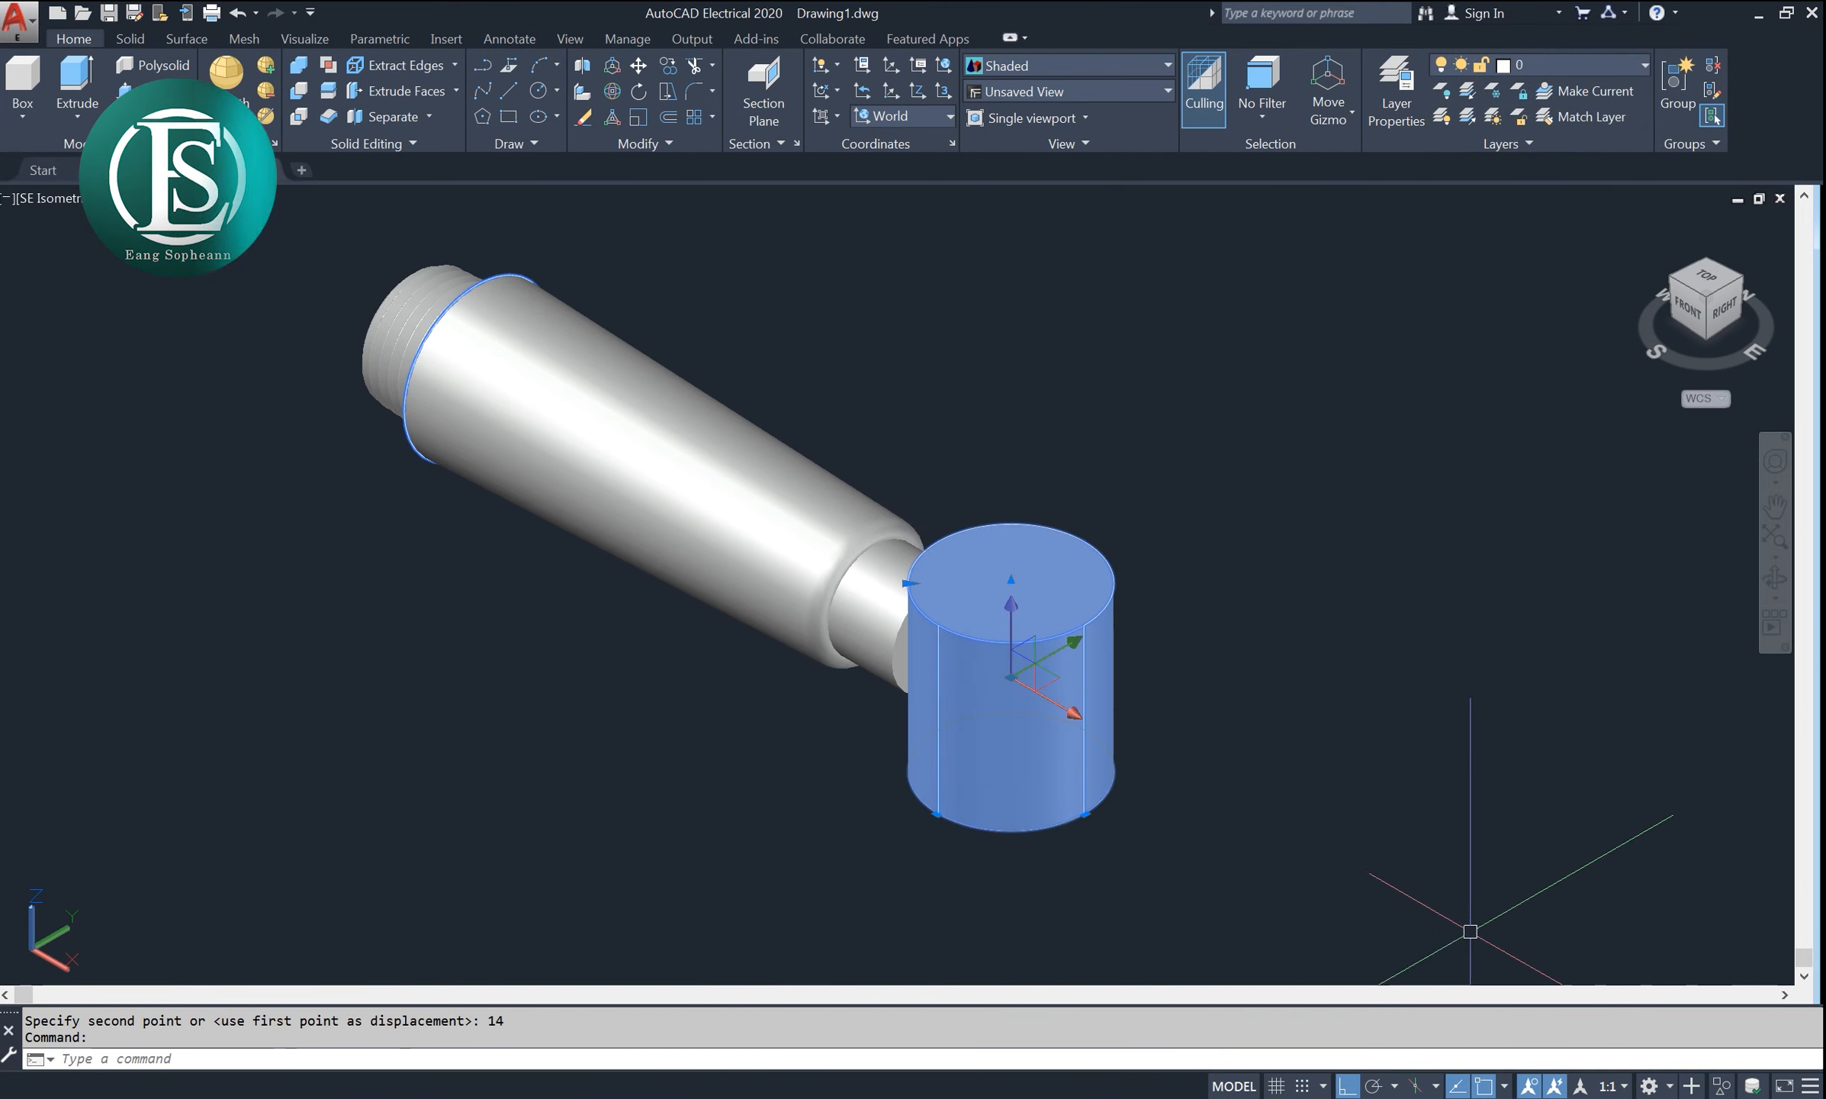
left_click(1719, 1085)
left_click(1755, 1074)
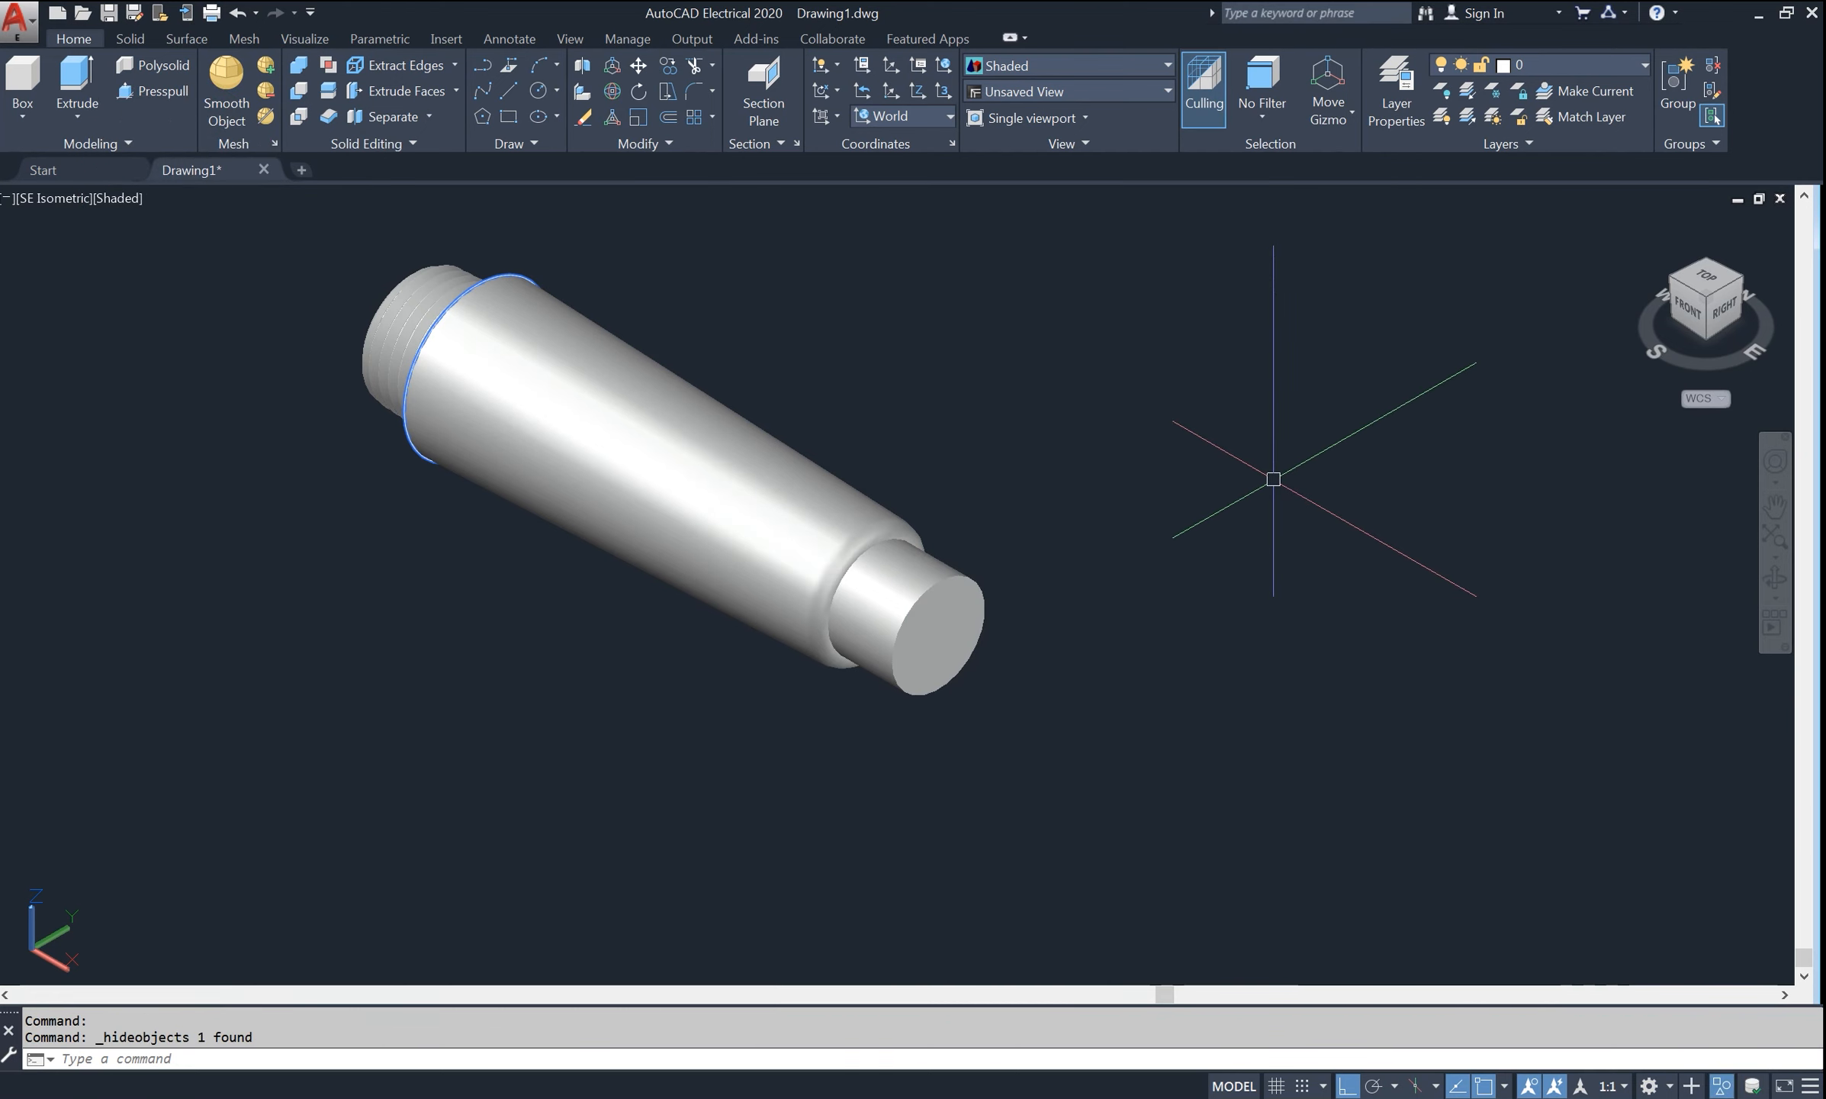
- Set the coordinate system to Left and draw a circle of diameter 10 centred on the plain stub's end face
left_click(927, 114)
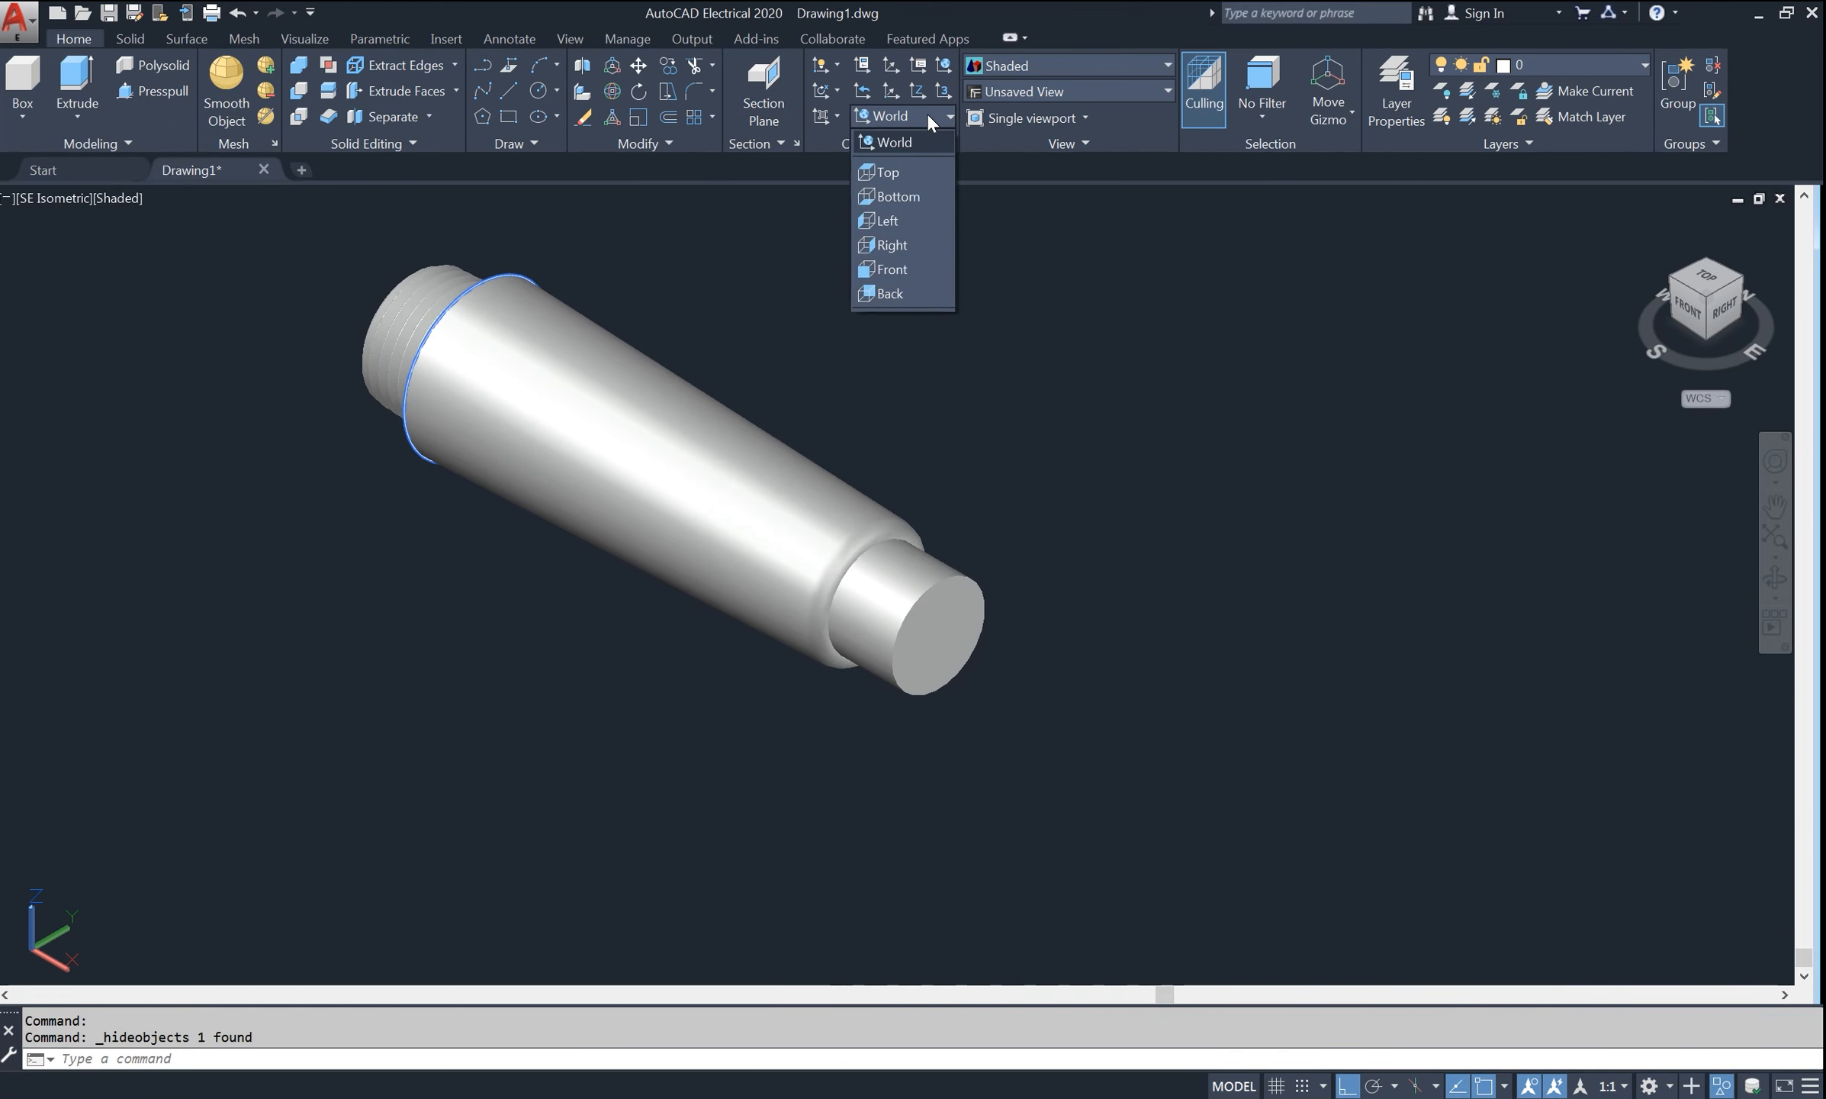
left_click(900, 221)
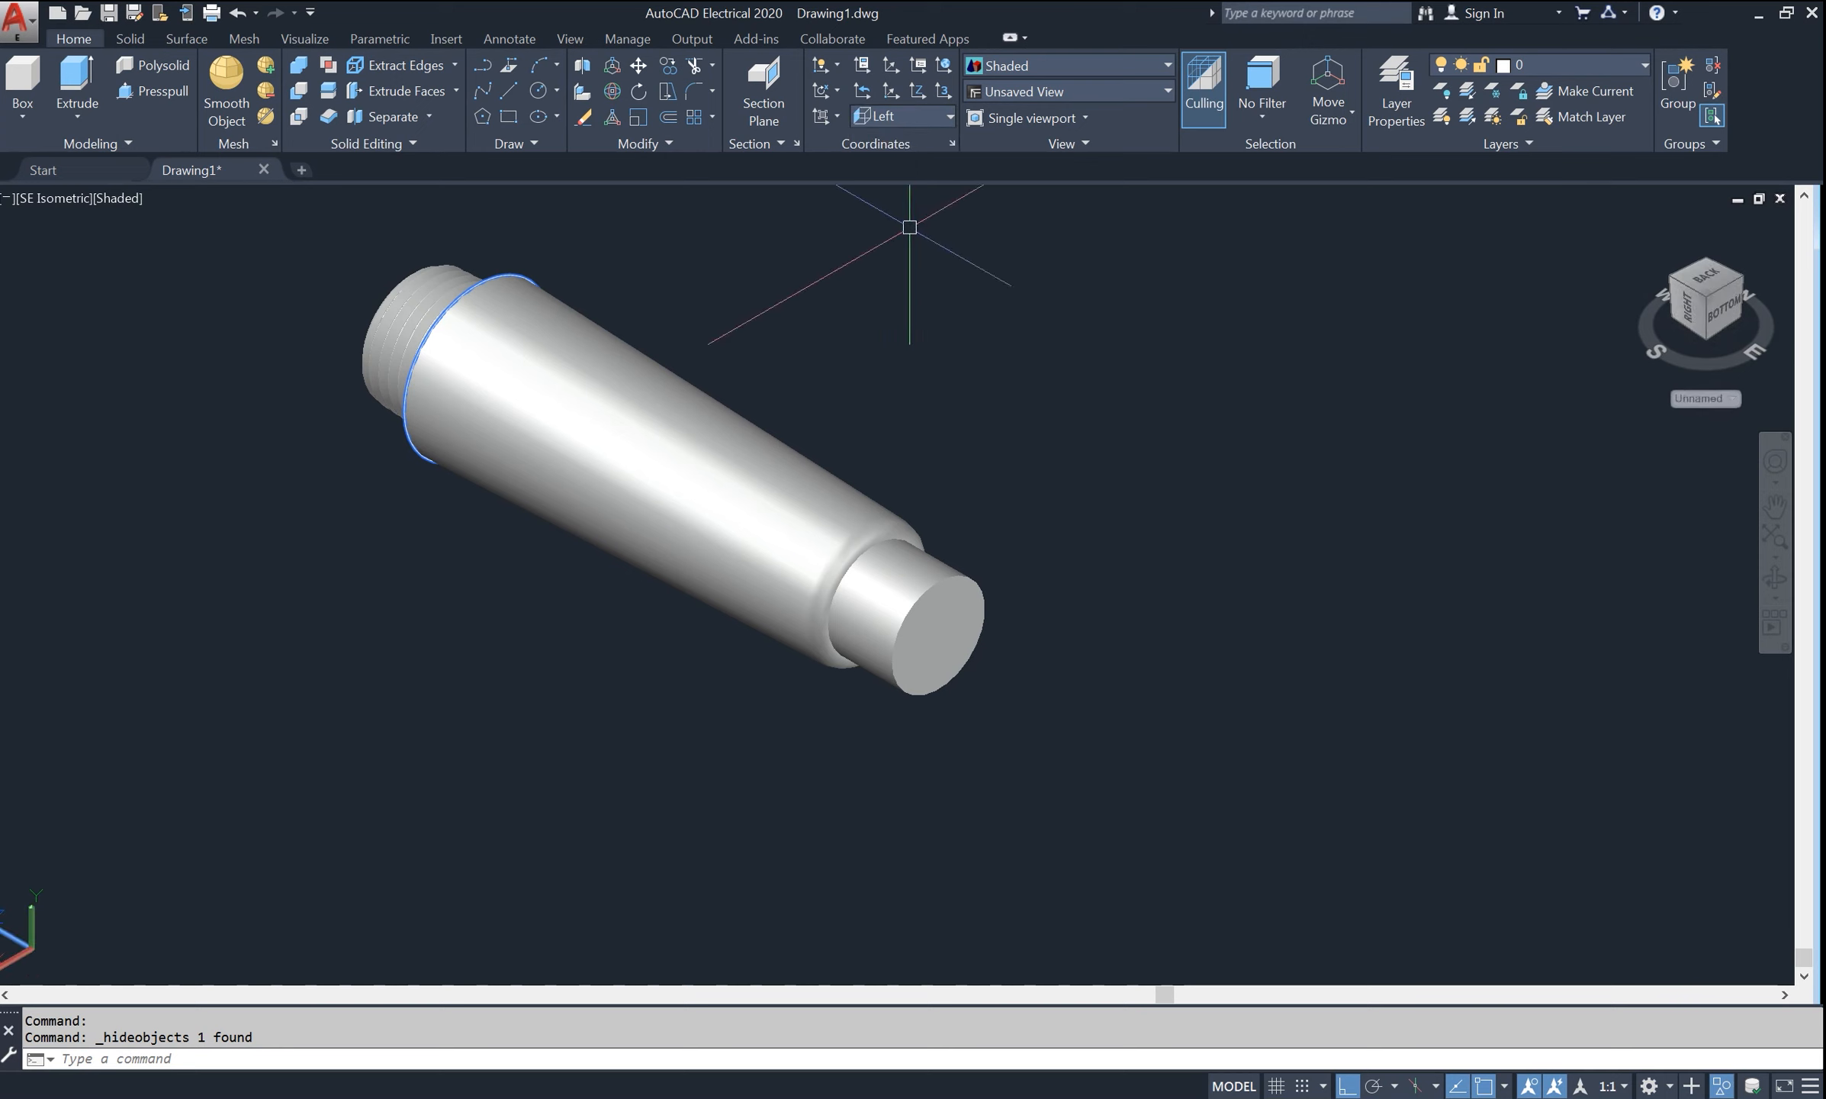
type("C")
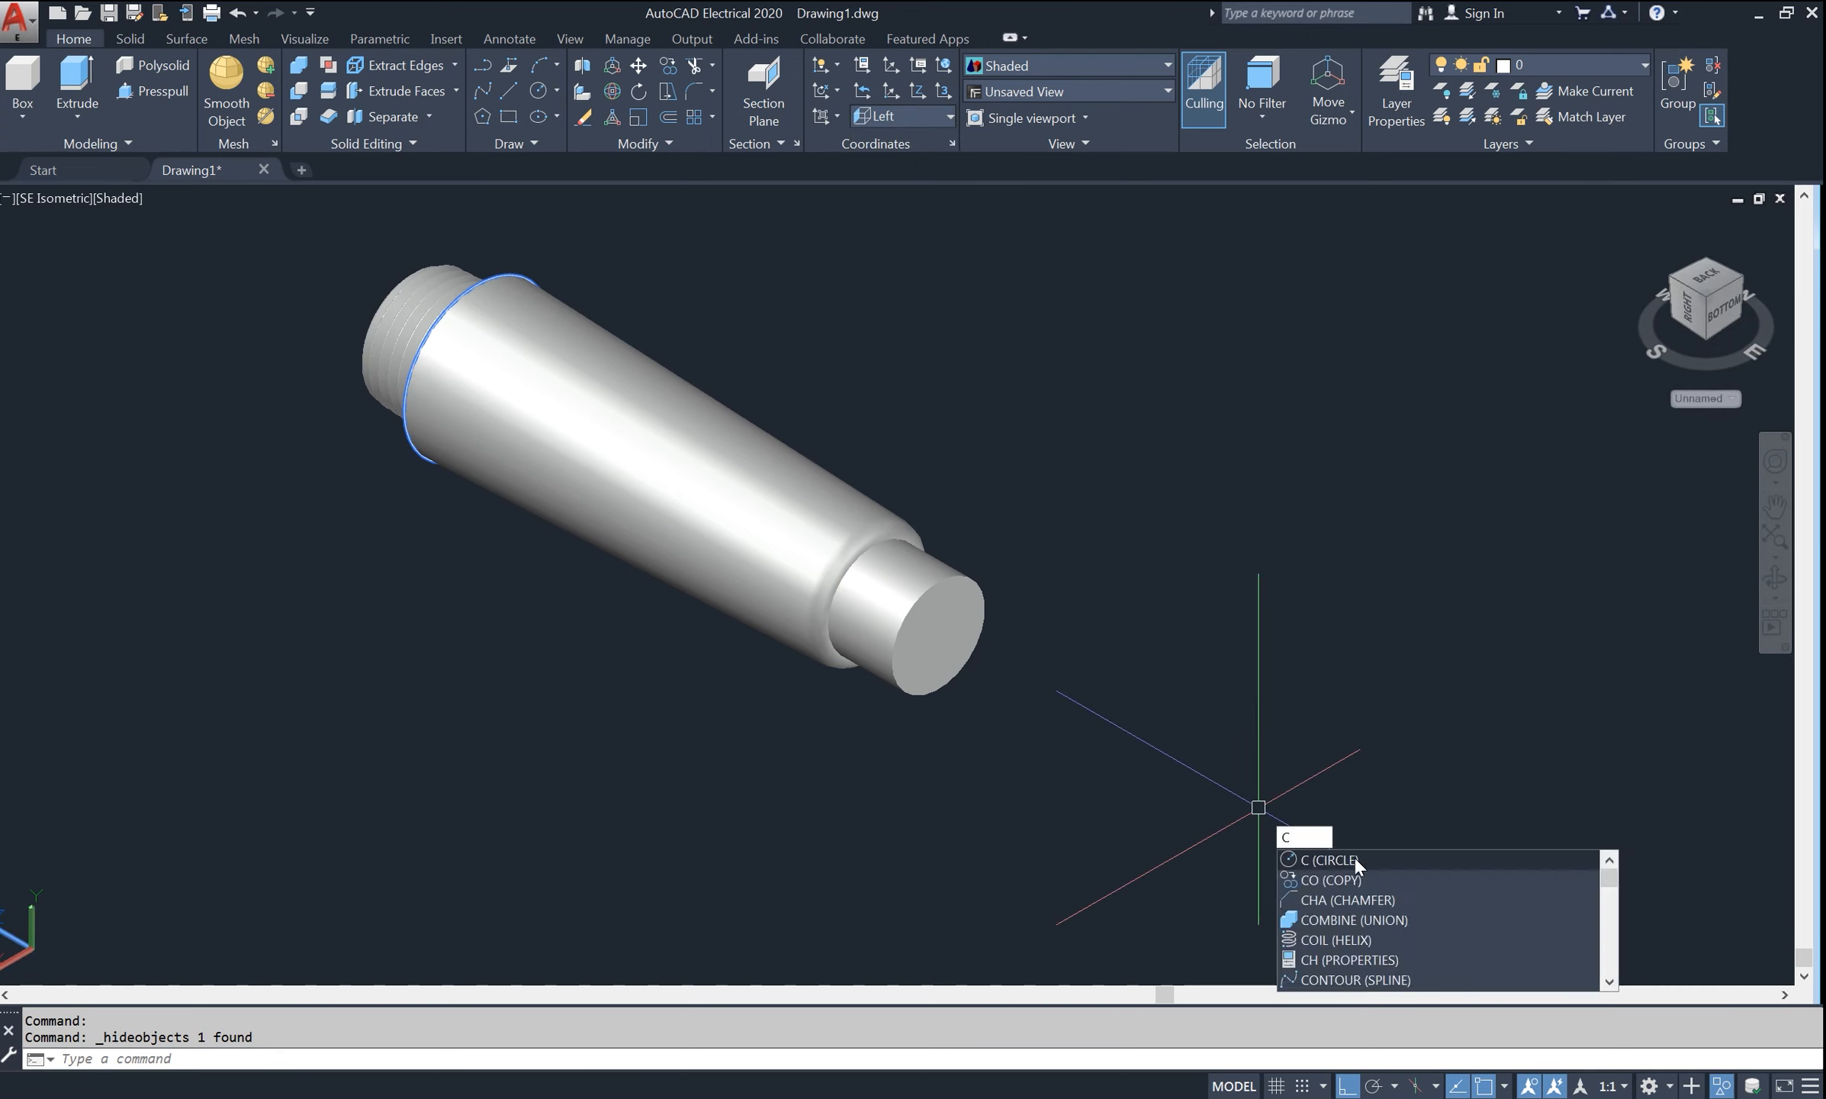
key("Return")
left_click(939, 634)
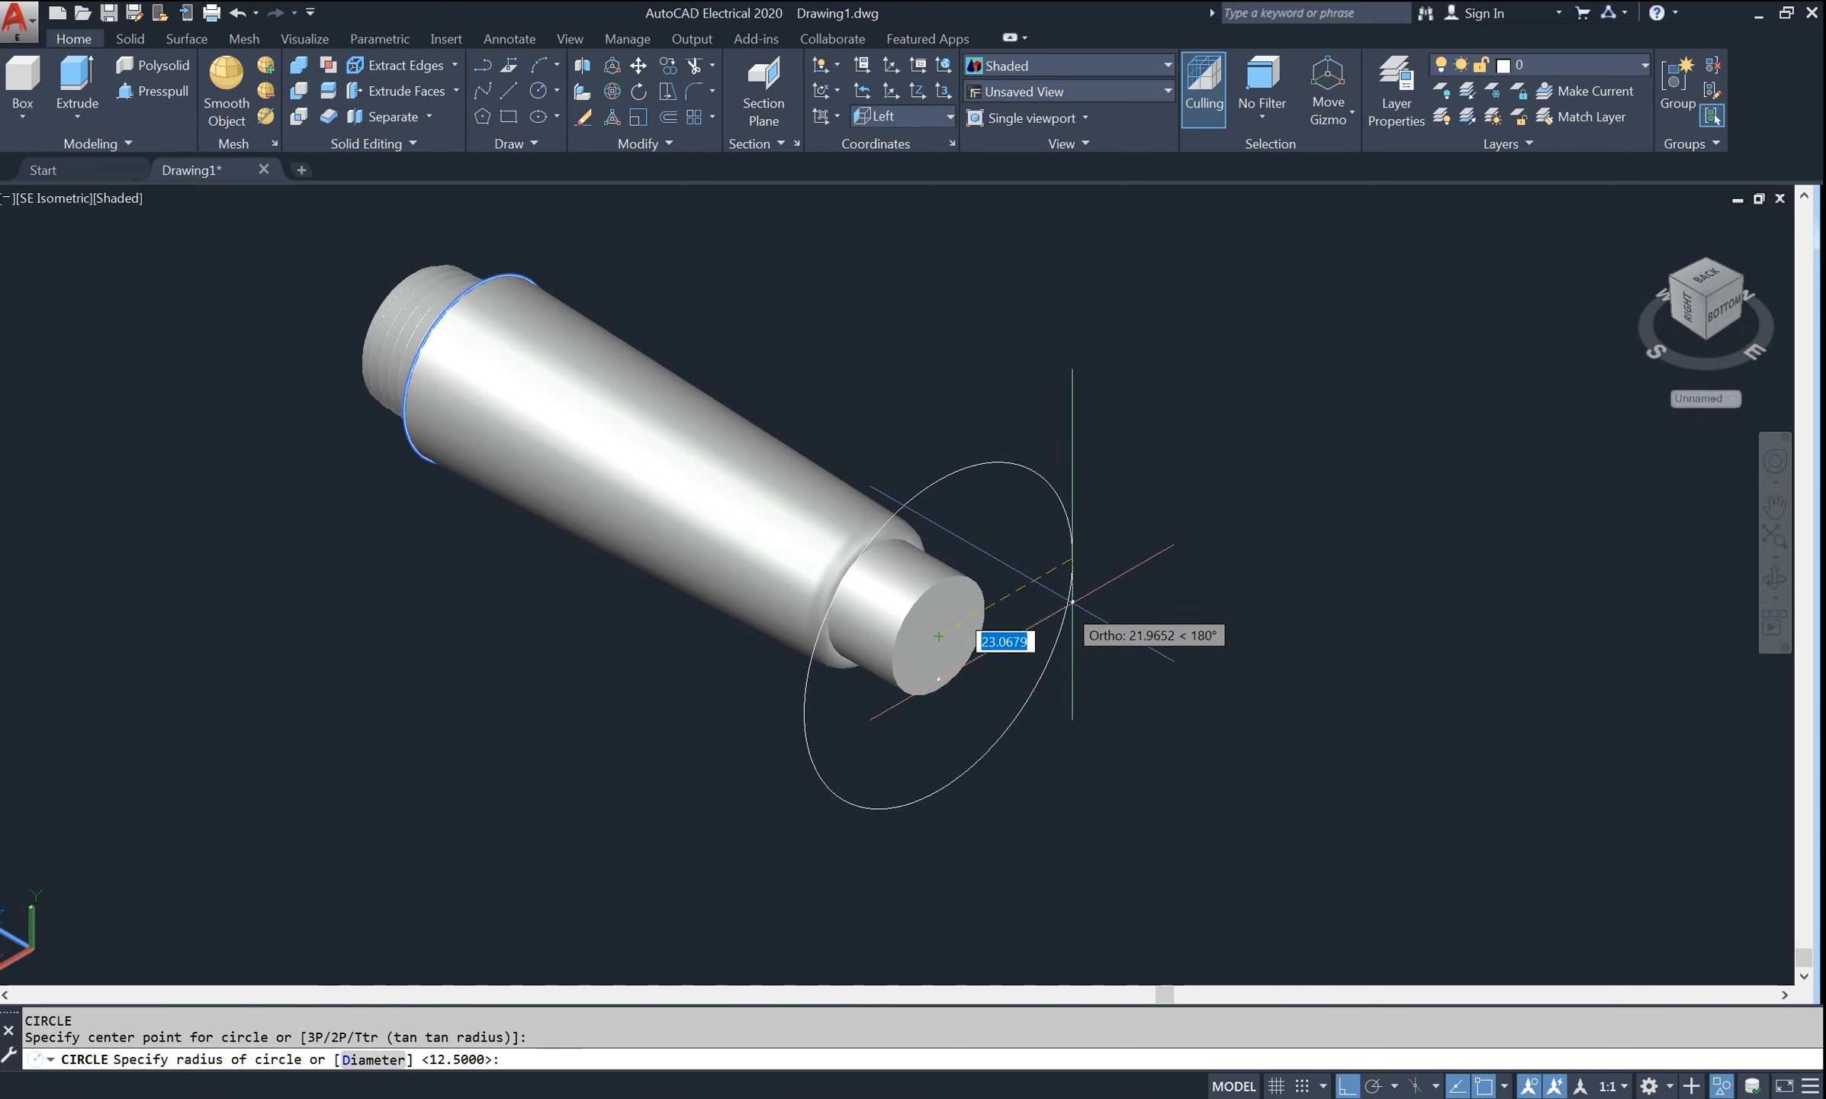
type("d")
key("Return")
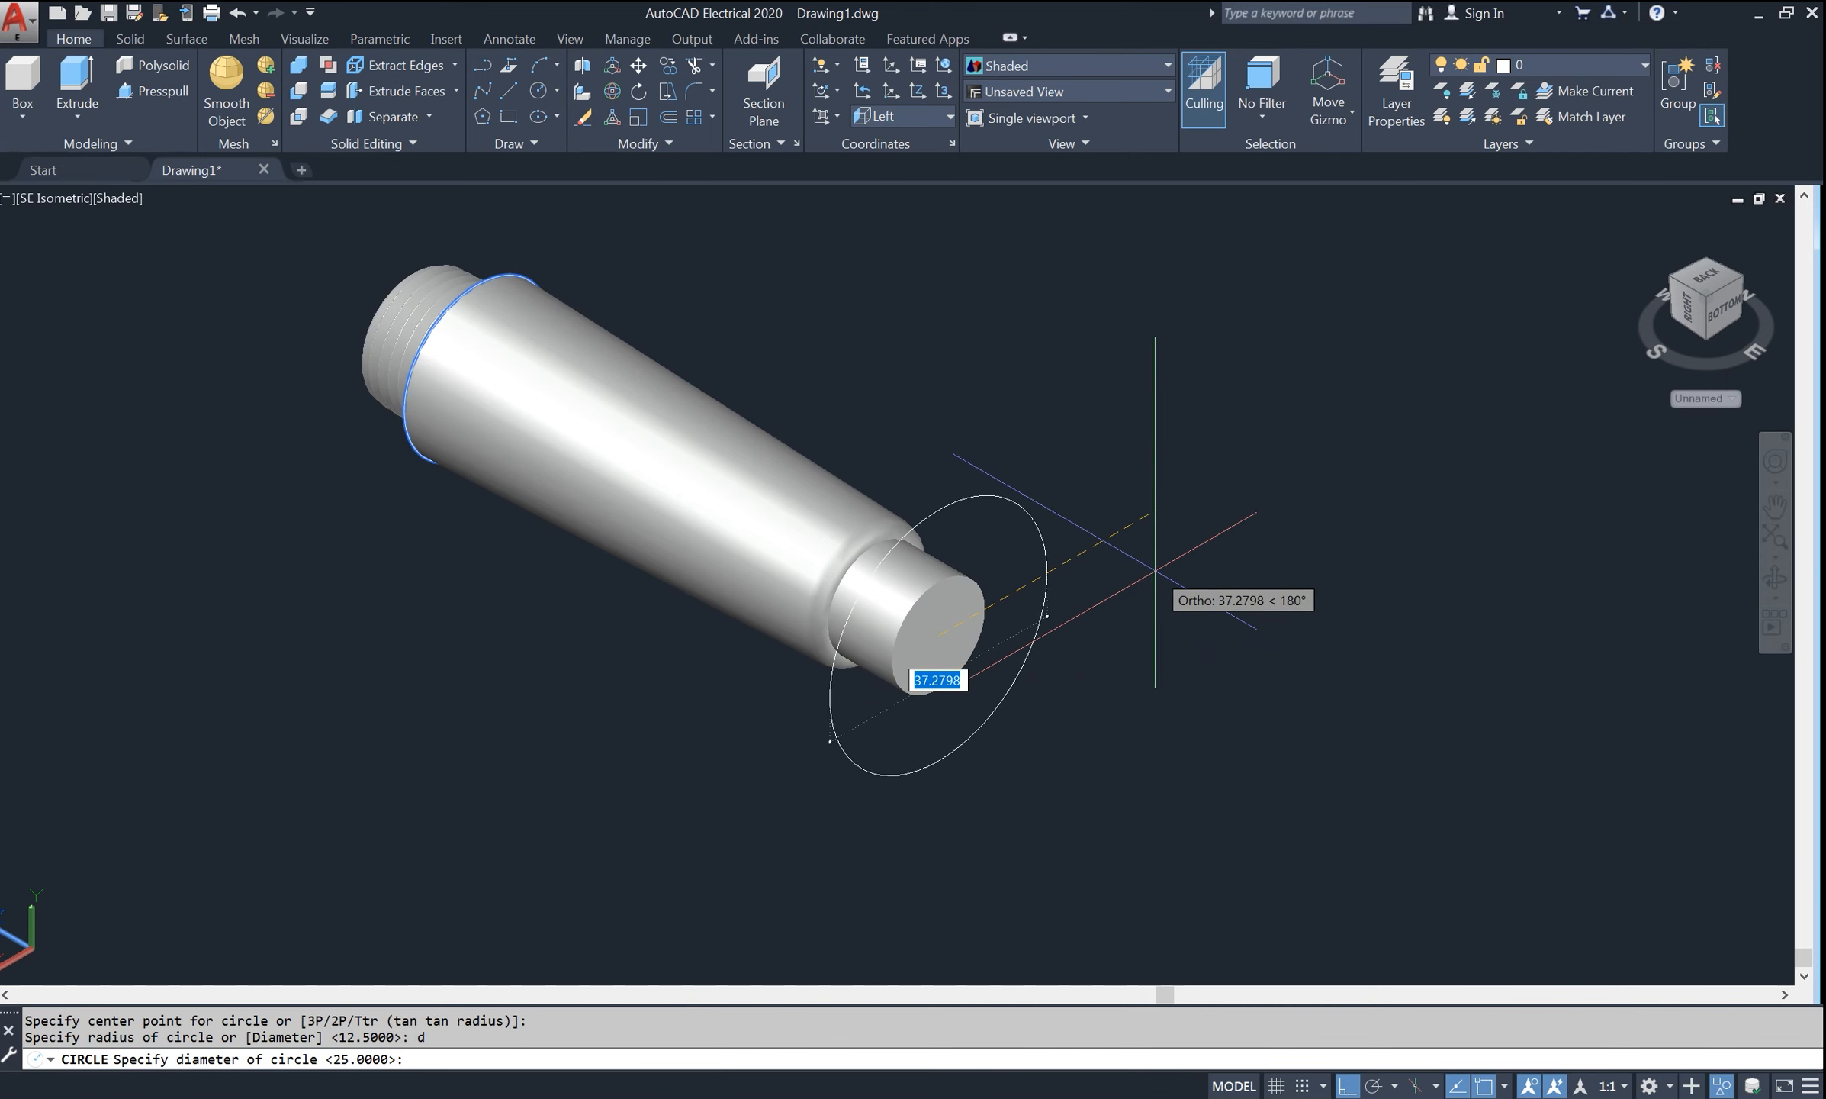
type("10")
key("Return")
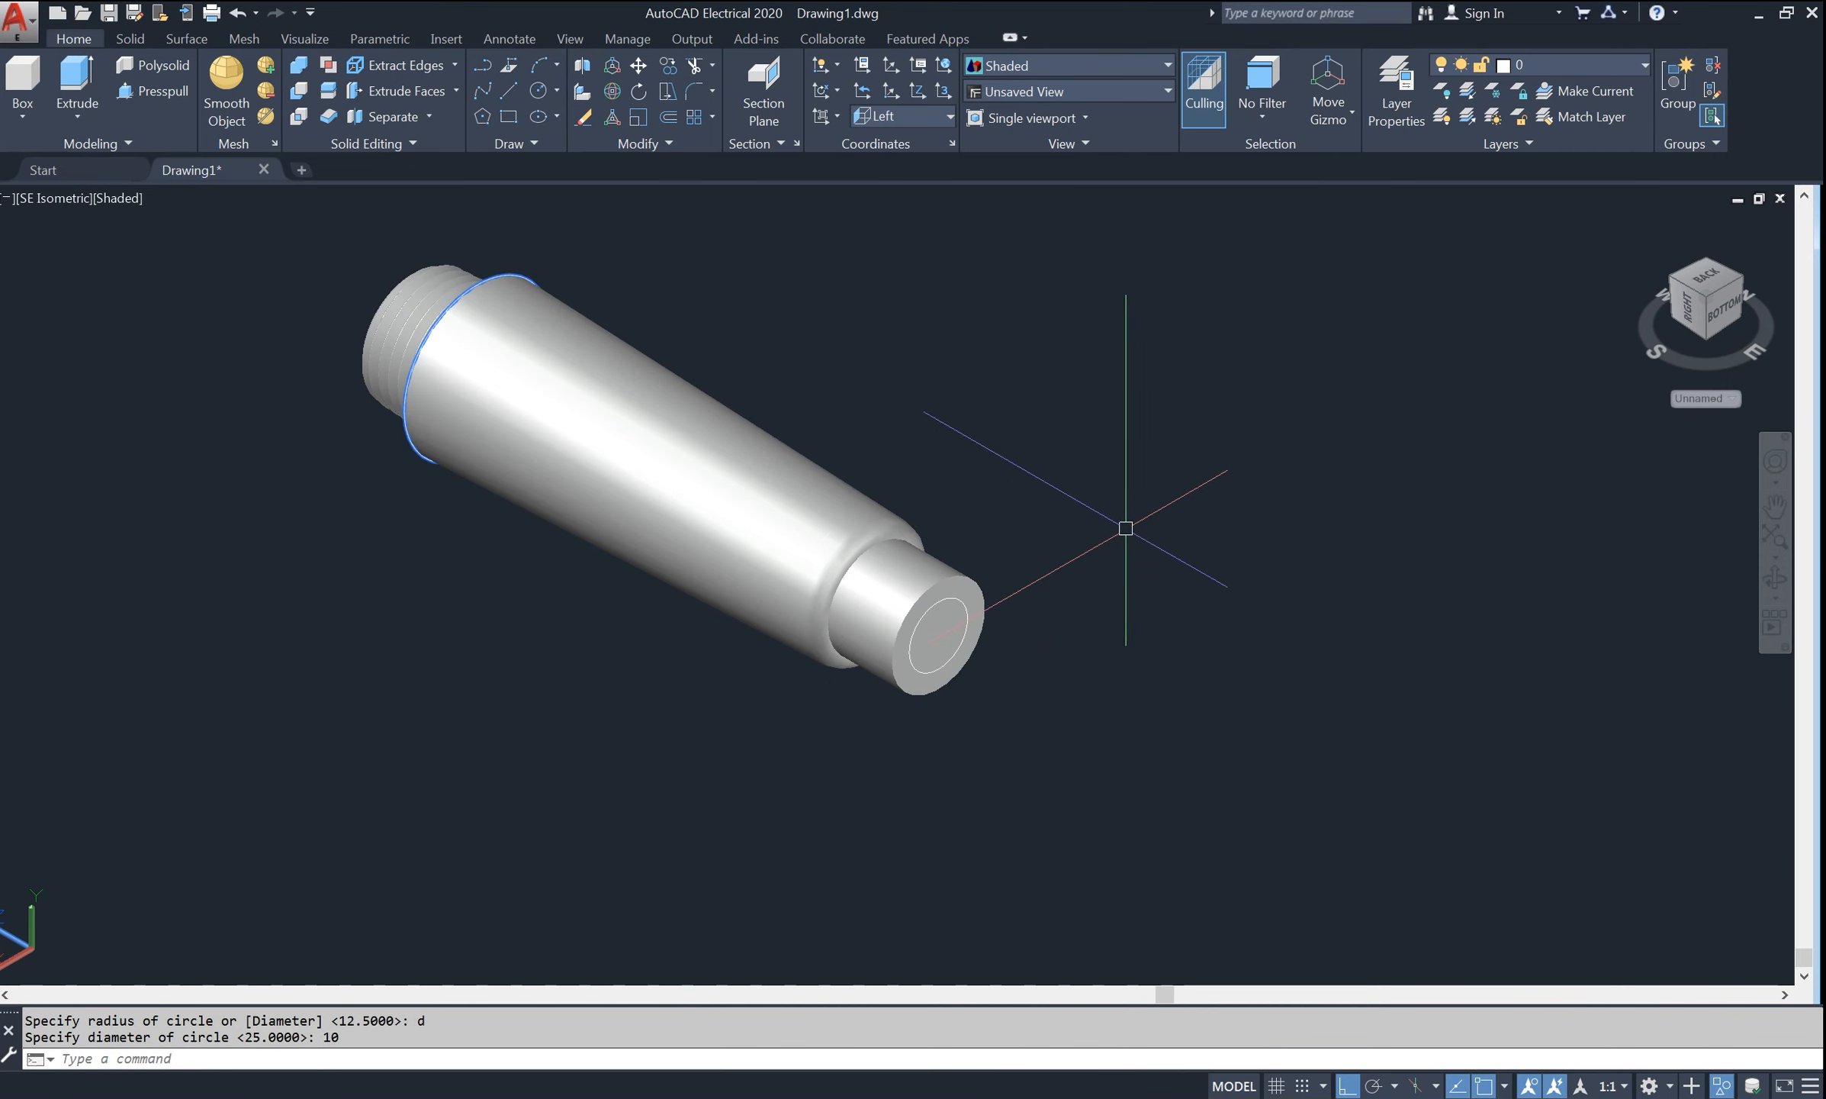
- In 2D Wireframe, loft the 10-diameter circle to the inner circle at the threaded end, using cross sections only
left_click(126, 197)
left_click(164, 242)
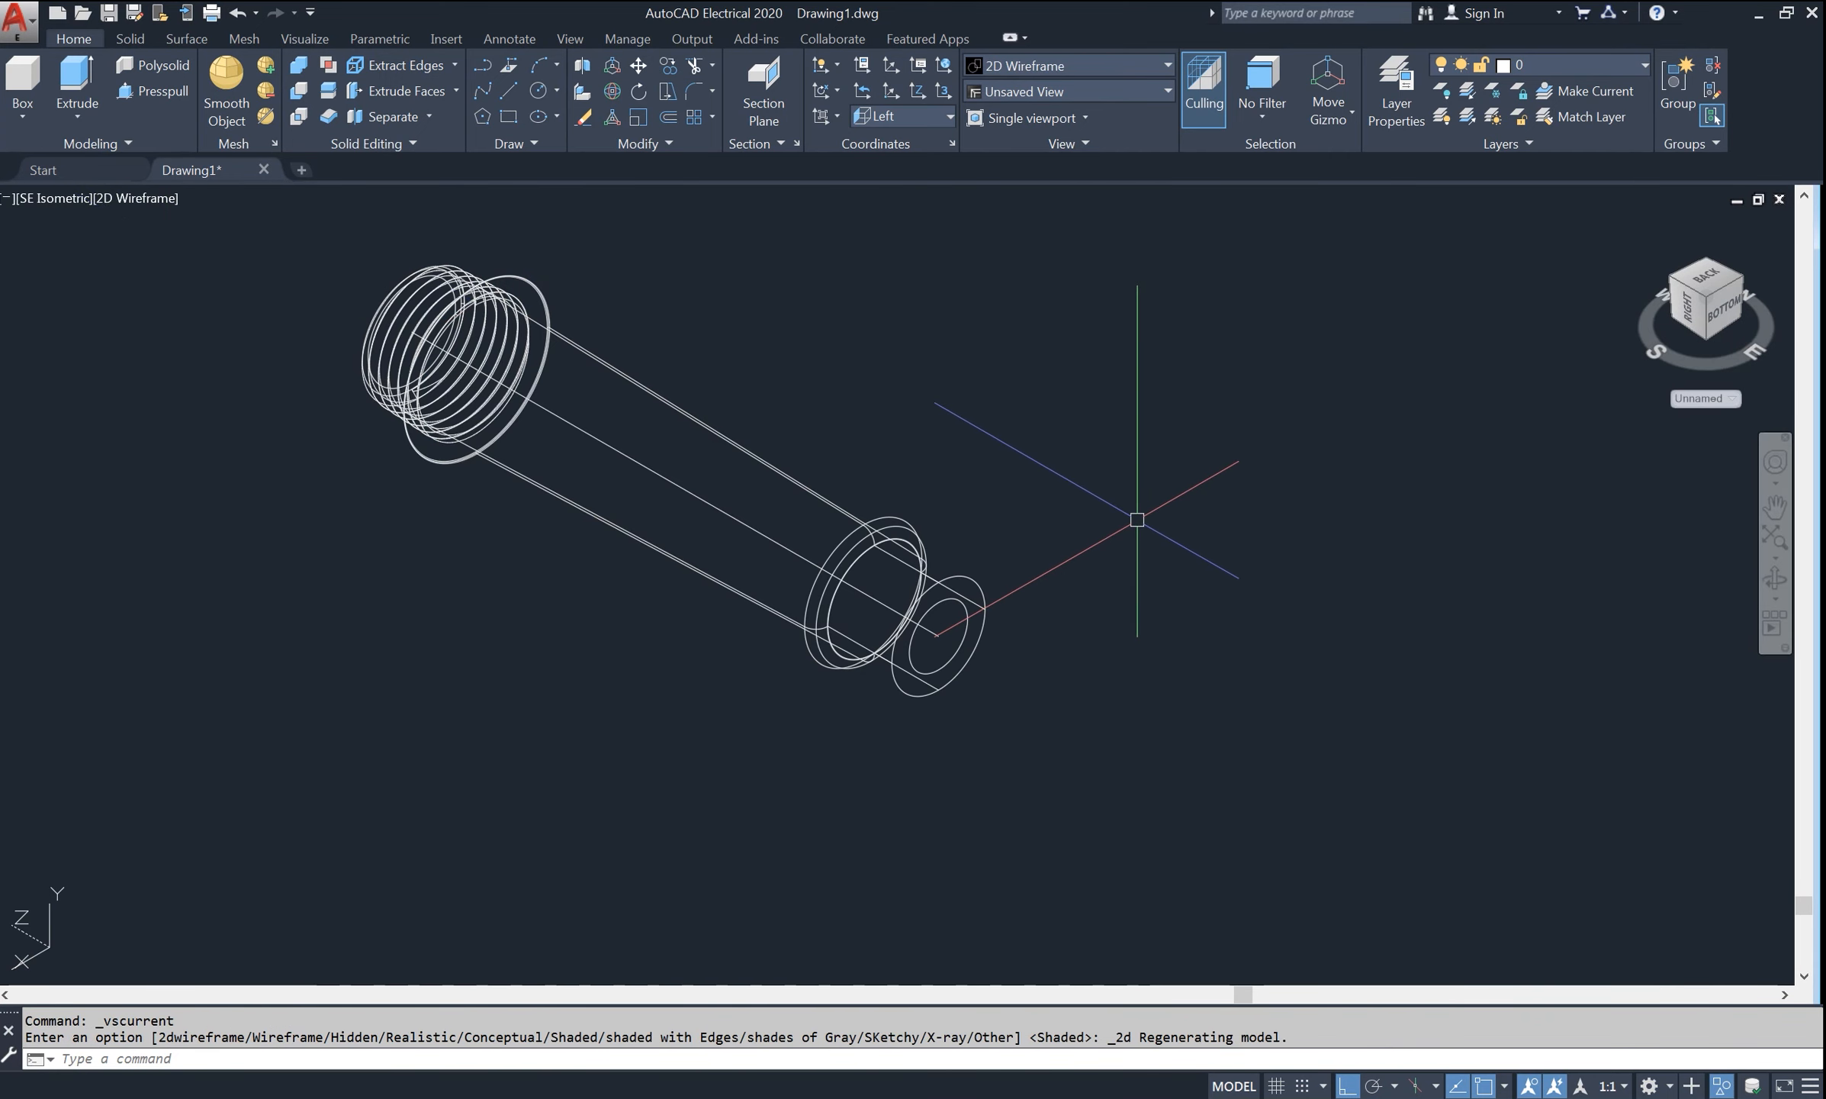
type("loft")
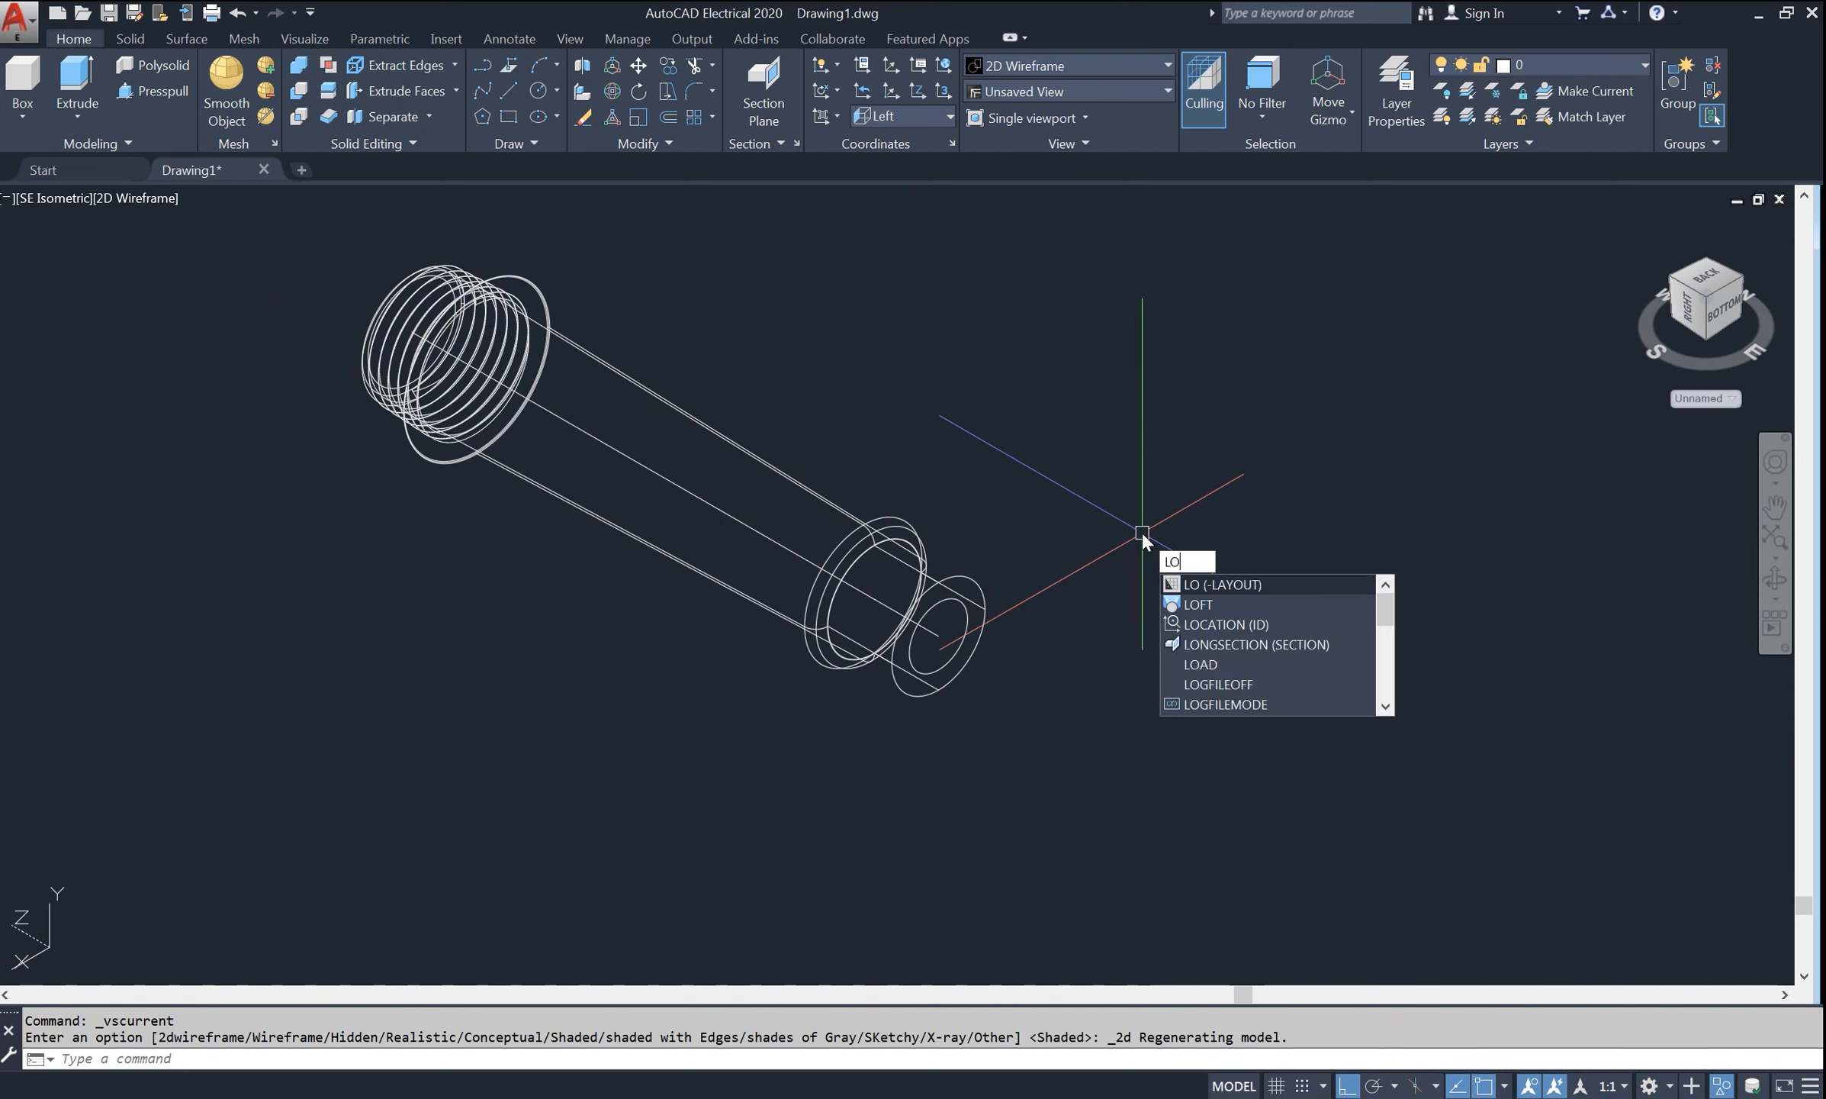
key("Return")
left_click(967, 613)
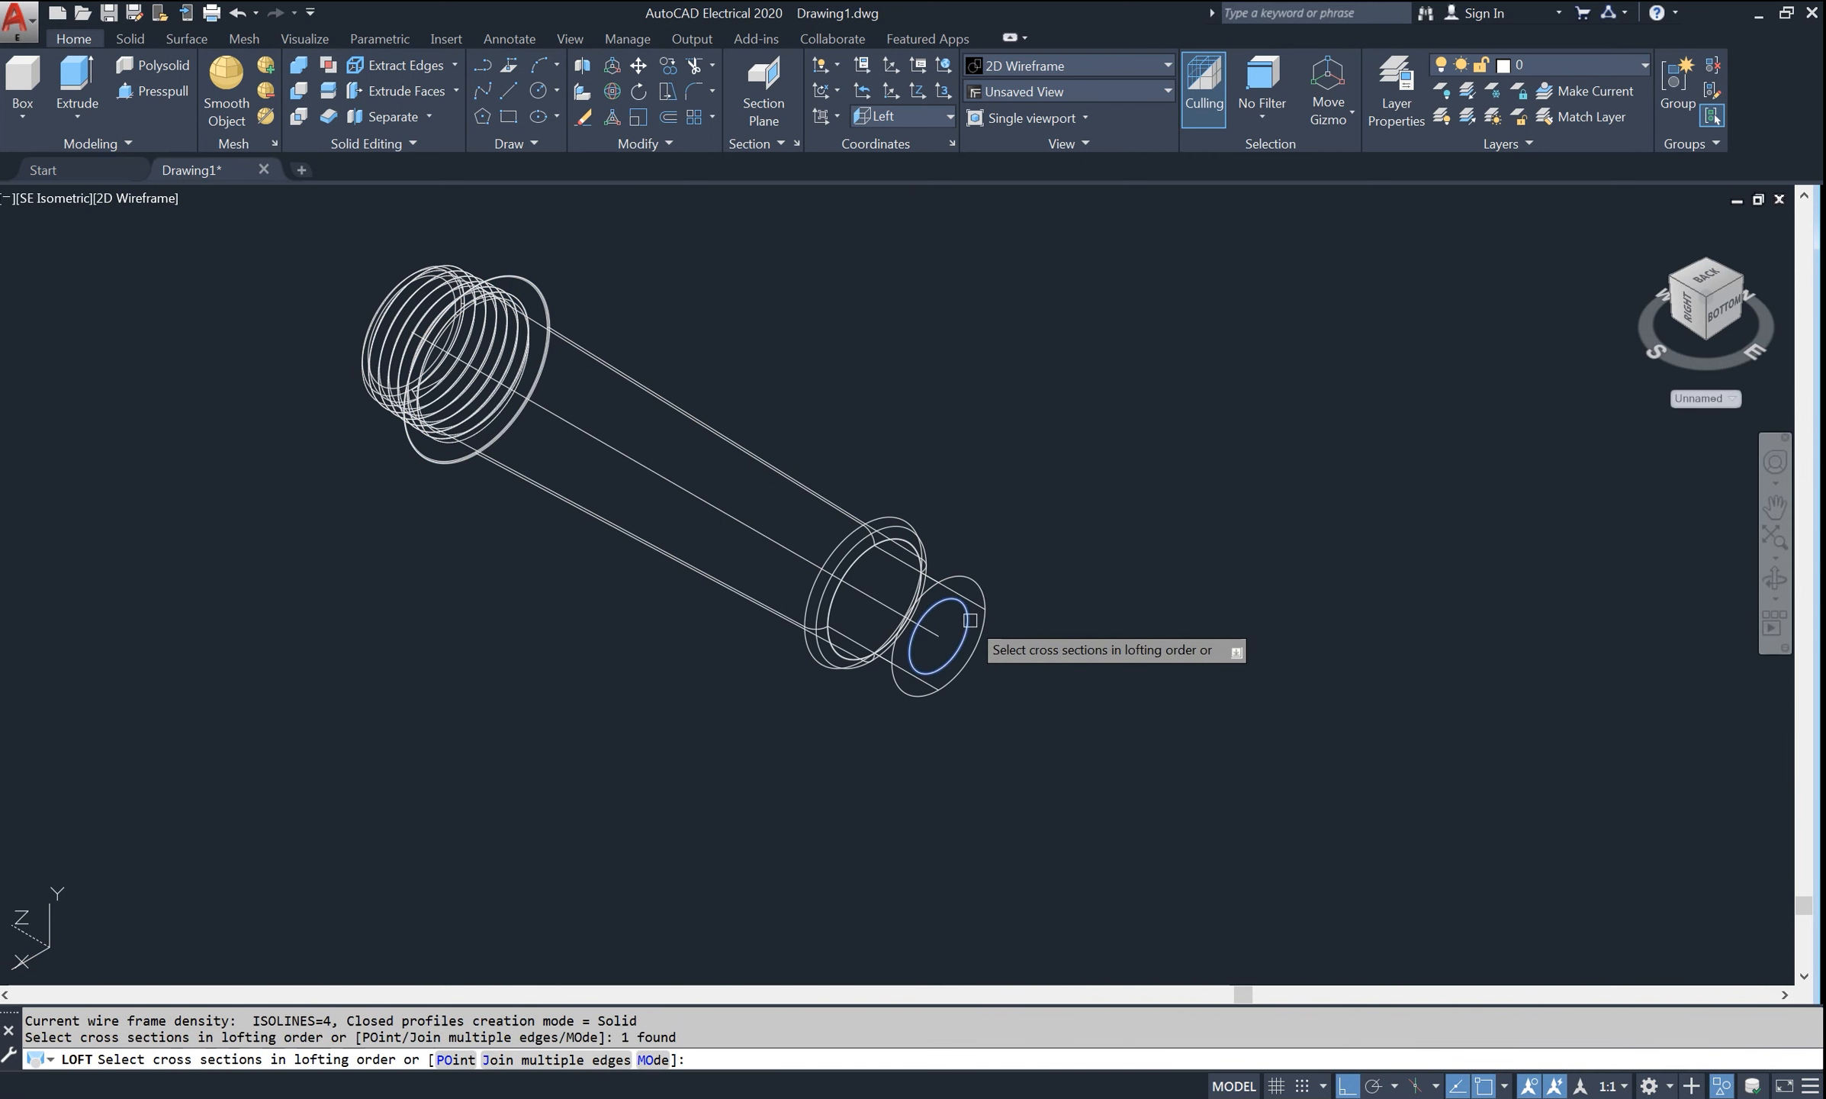
scroll(462, 324, "up", 2)
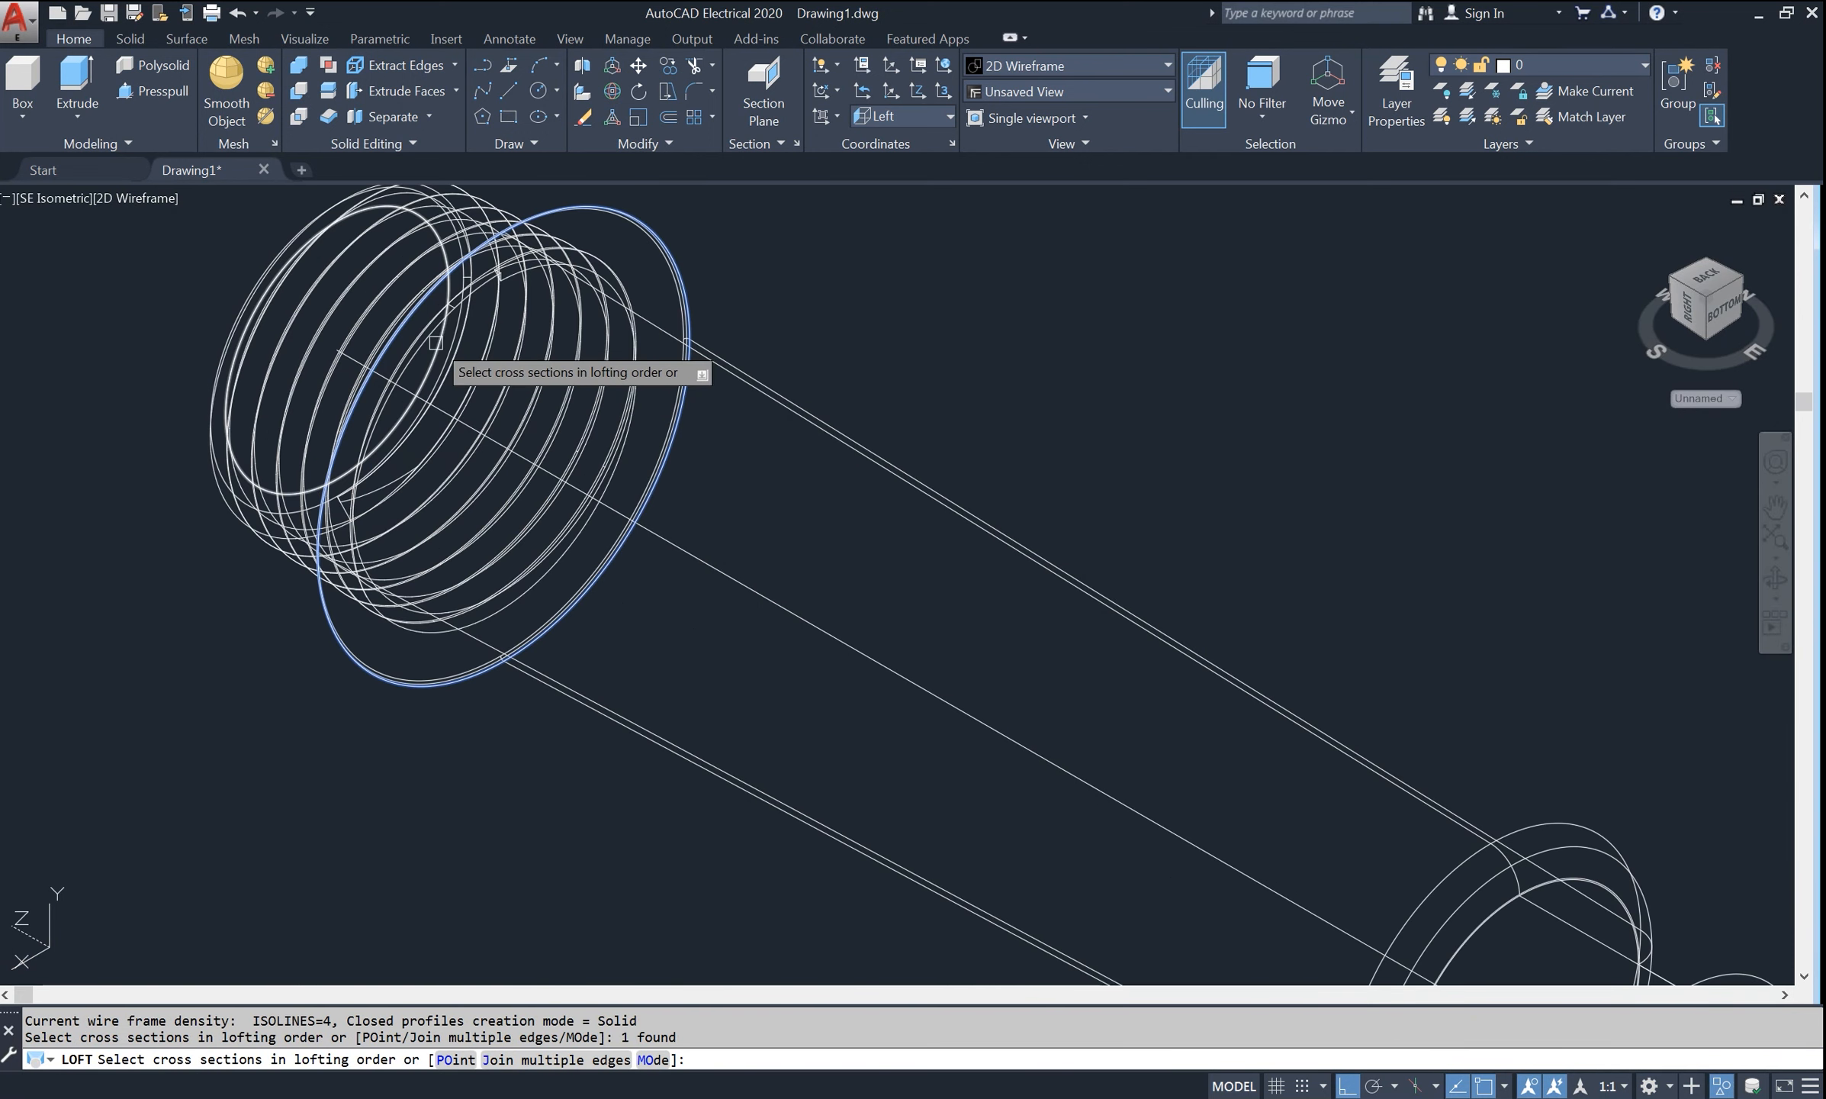
left_click(460, 318)
scroll(948, 374, "down", 2)
key("Return")
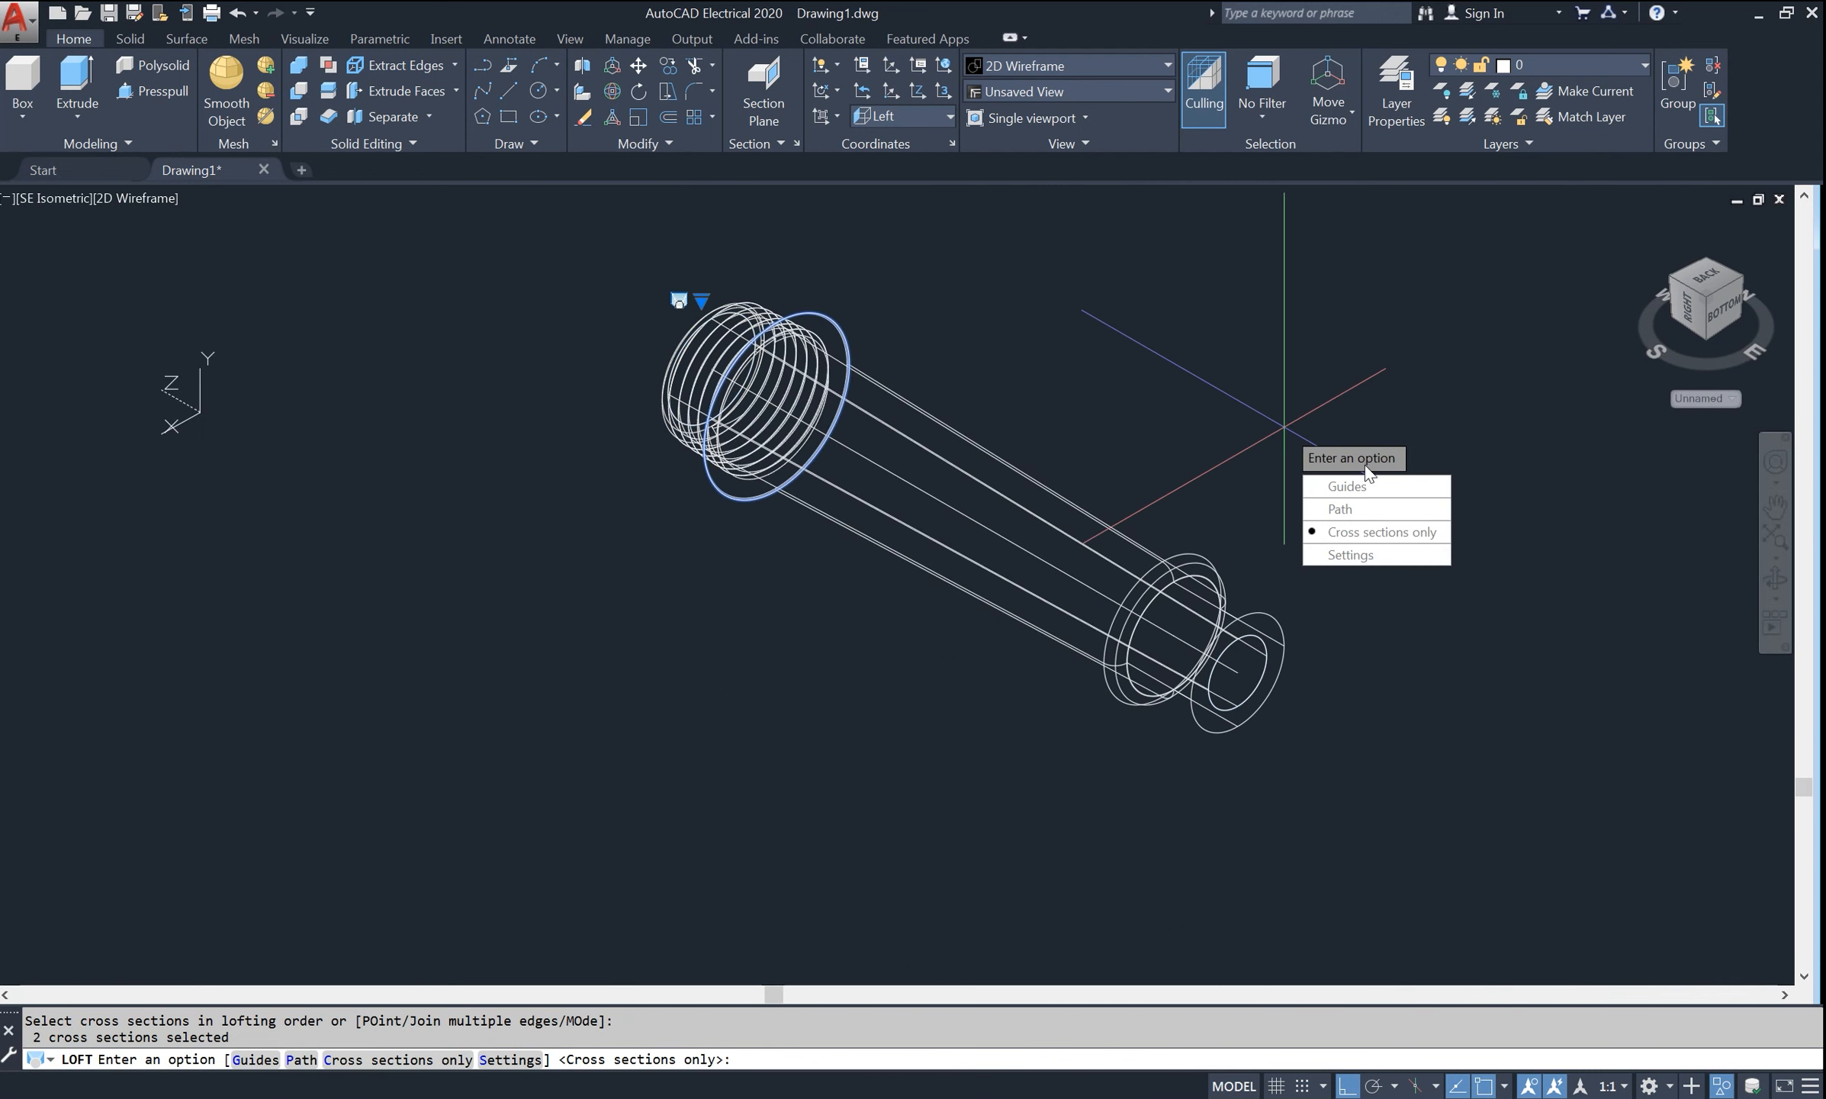
left_click(1373, 528)
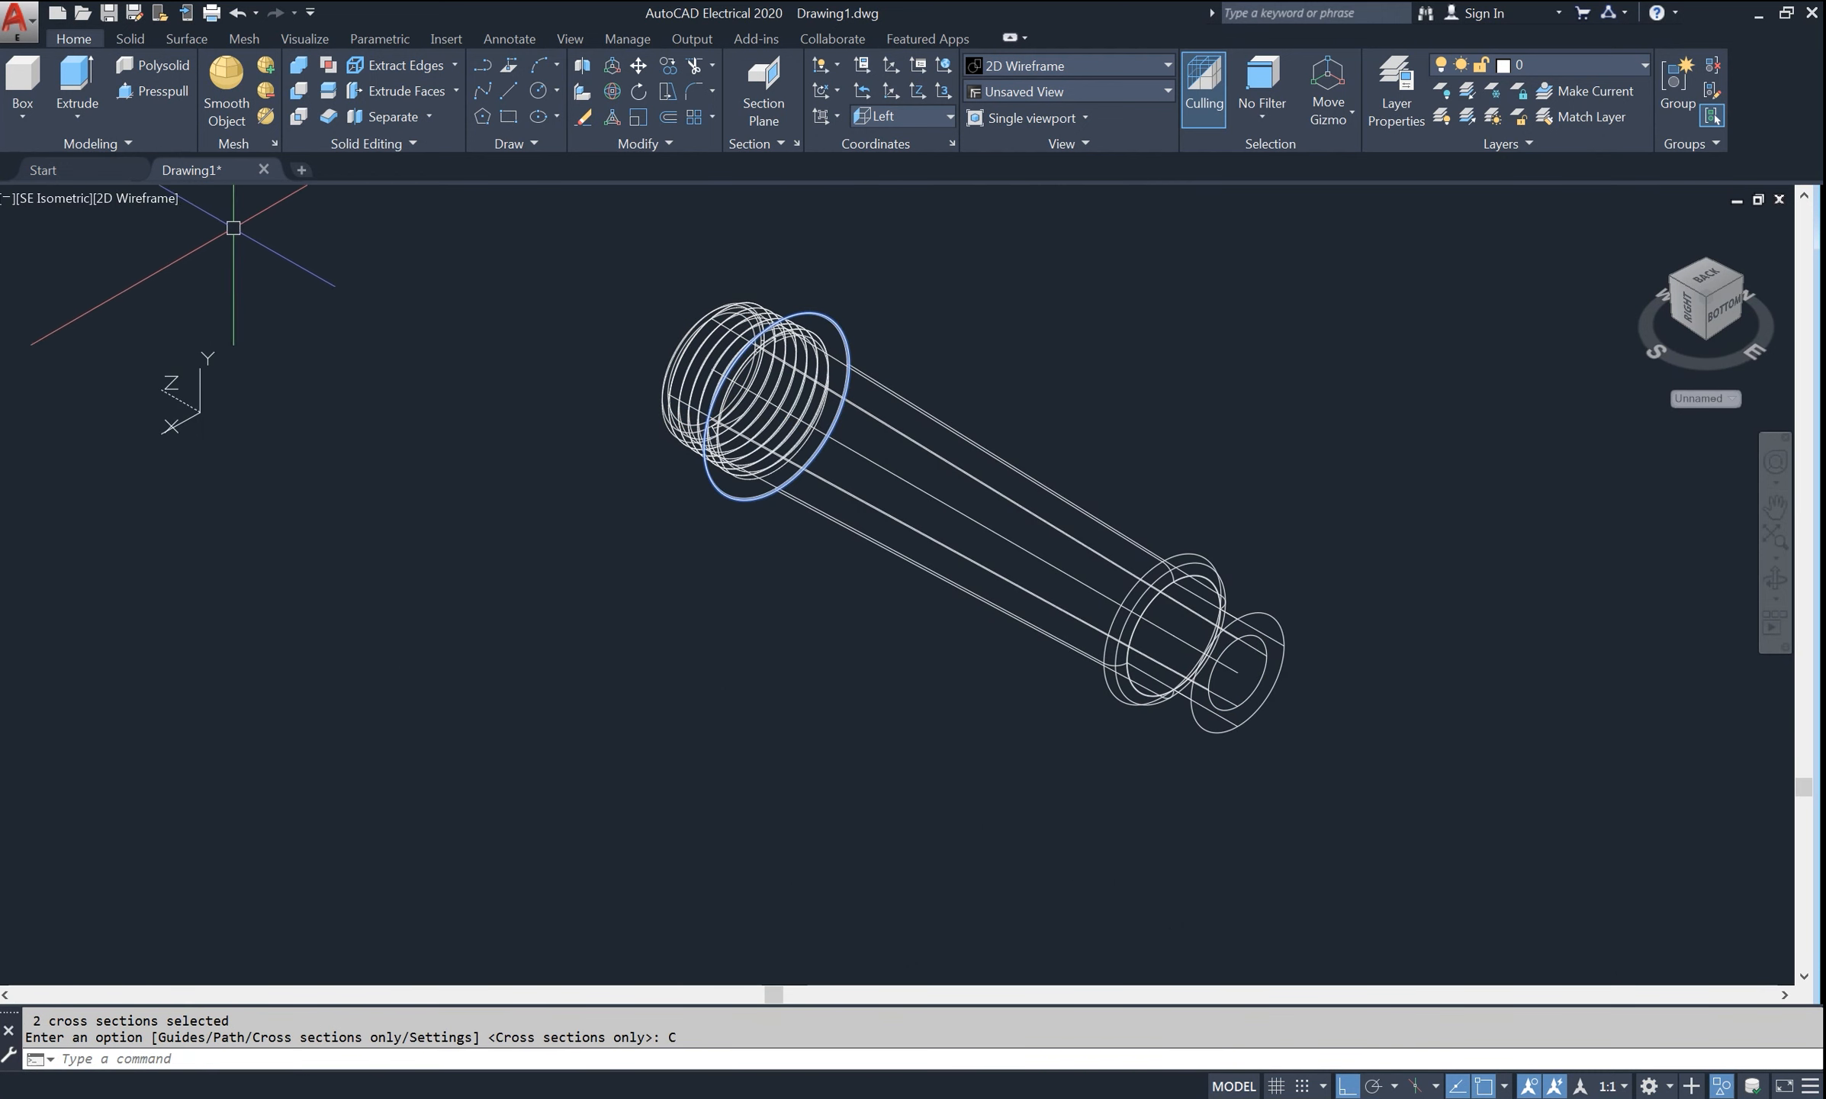
- Return to the Shaded style and subtract the lofted core from the main body and threaded stub
left_click(169, 199)
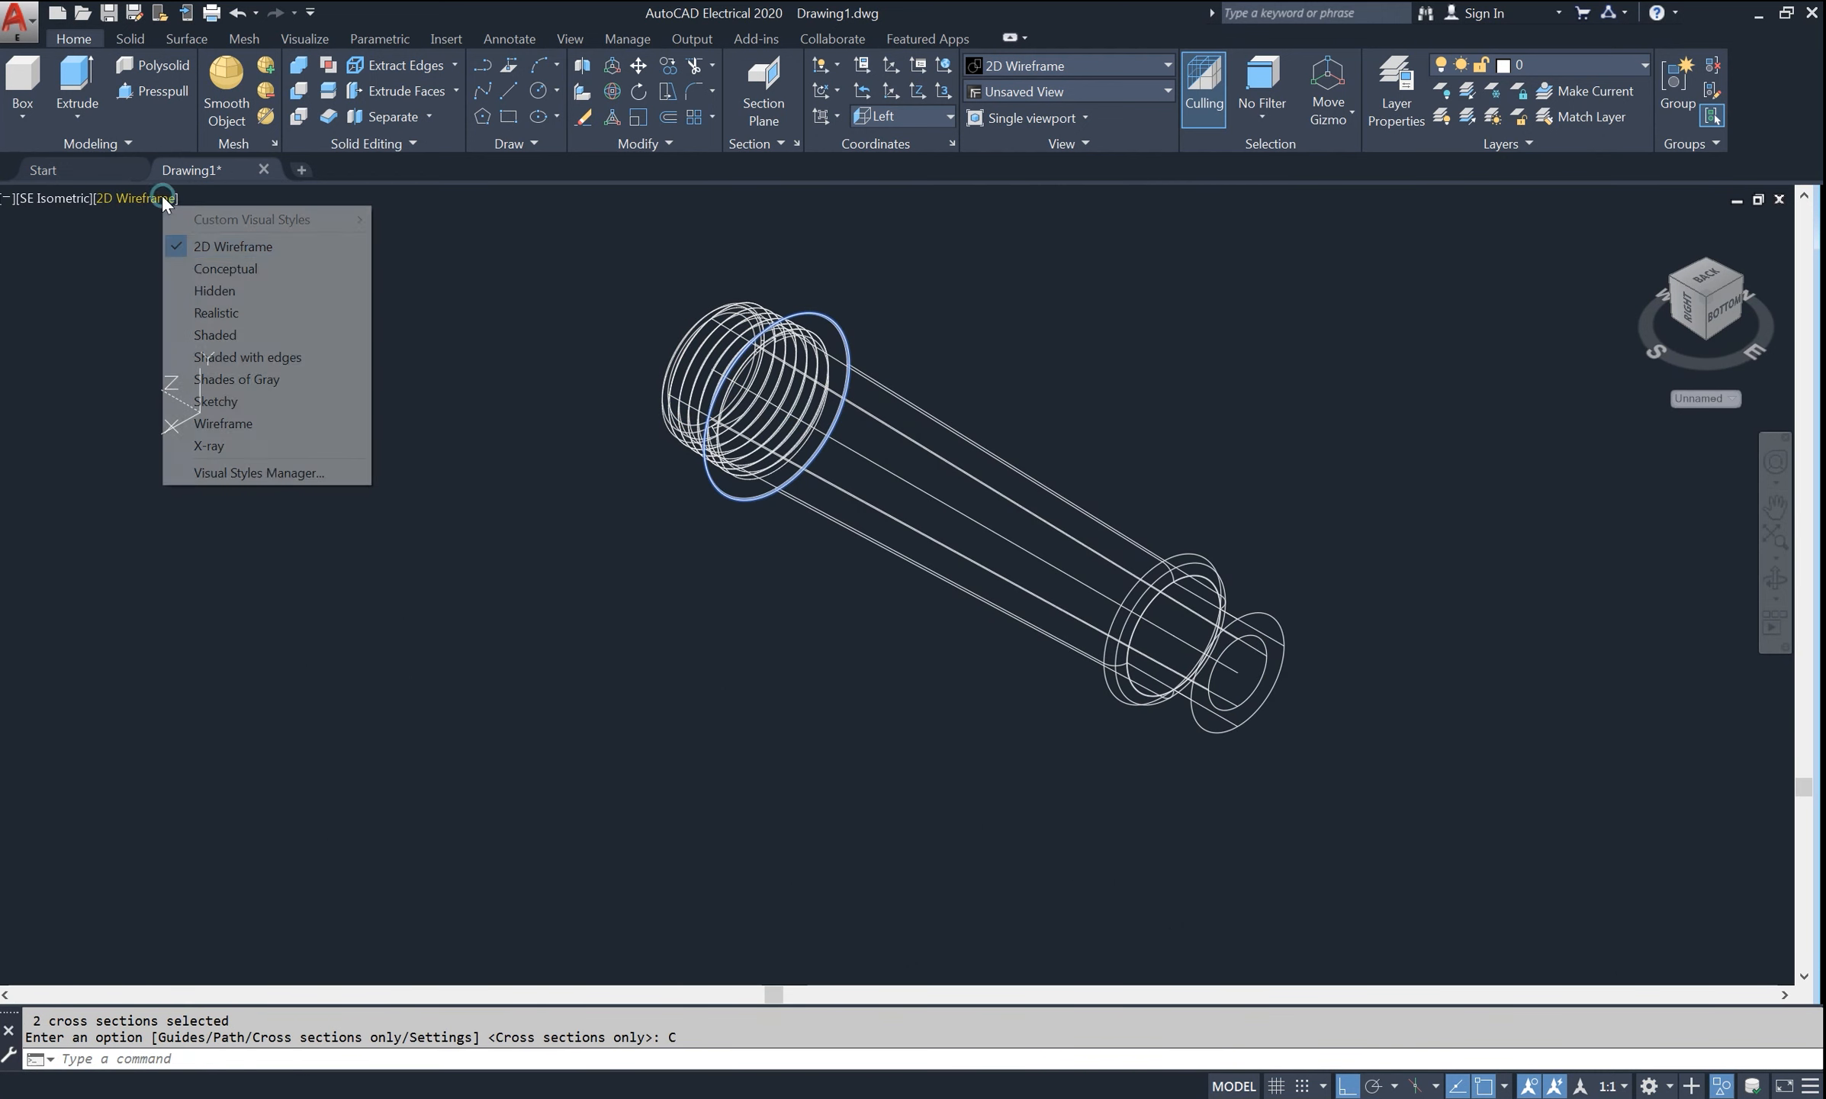
left_click(229, 336)
type("s")
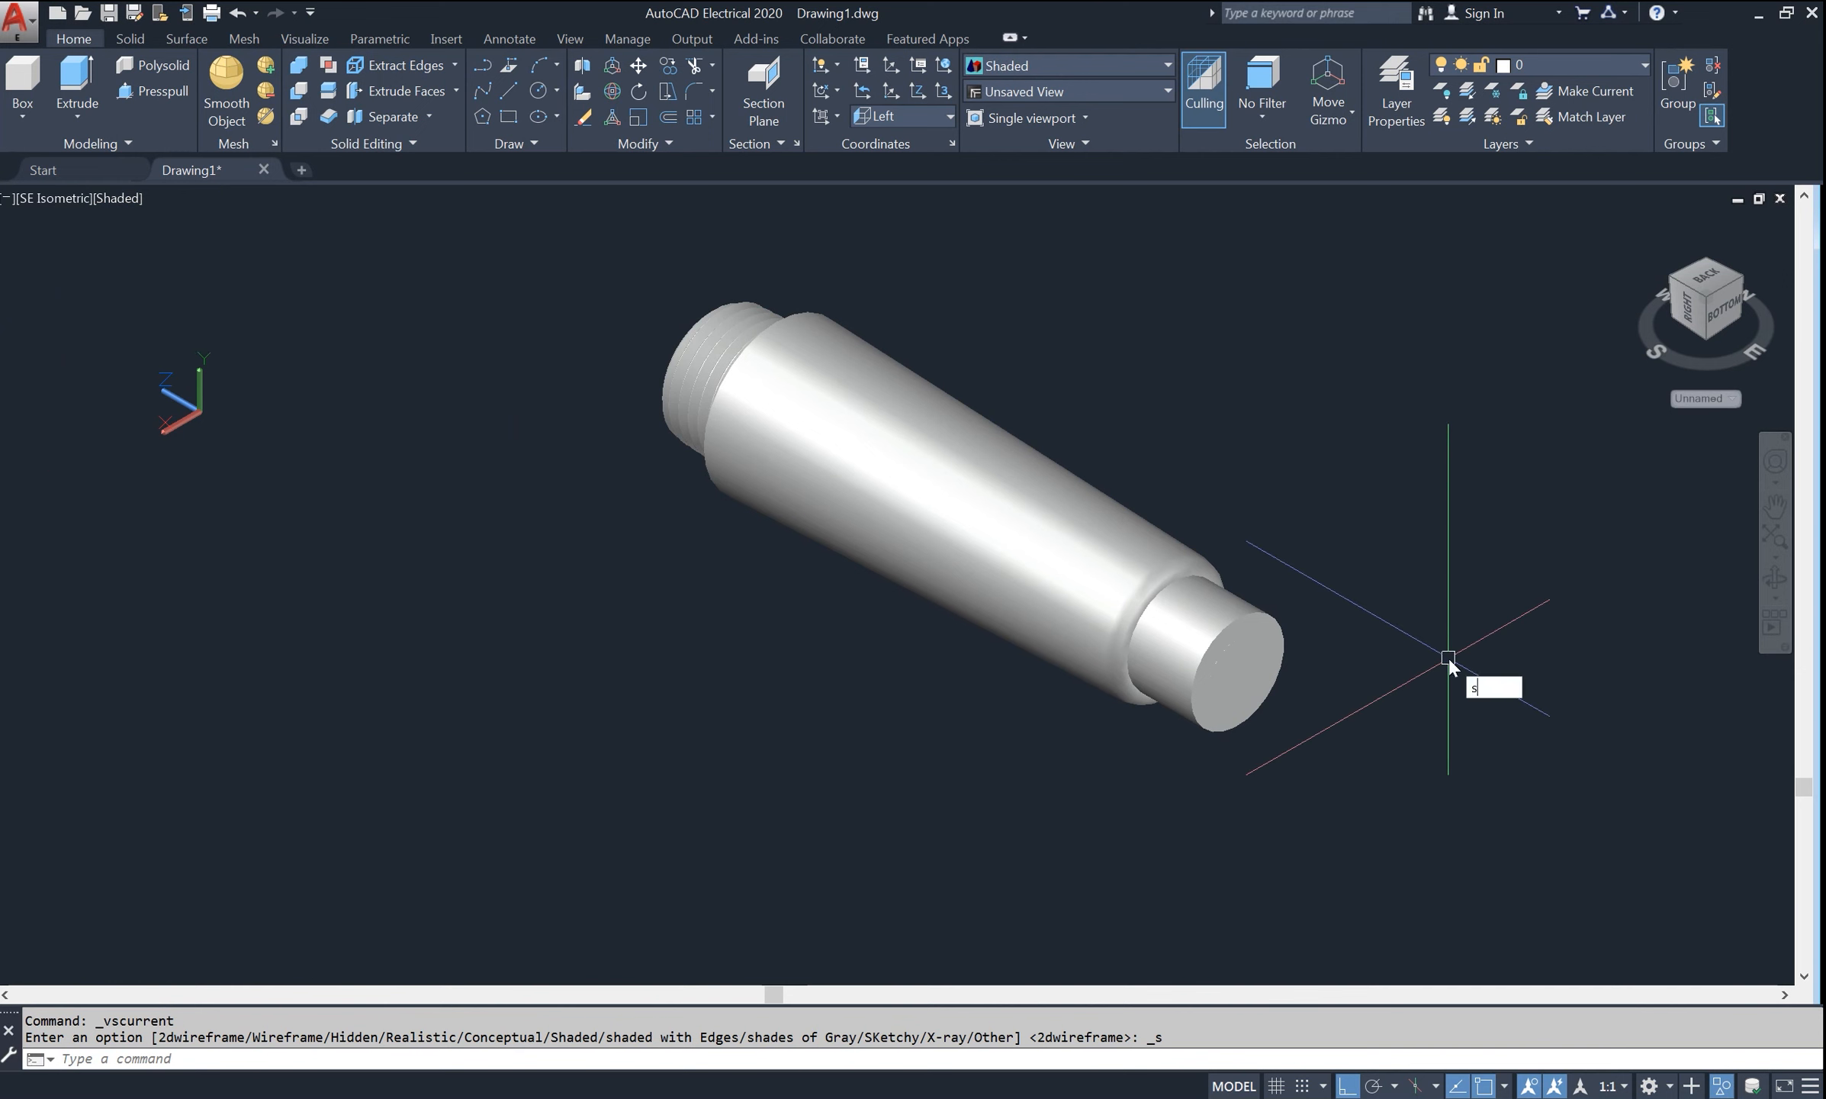
type("u")
key("Return")
left_click(1190, 588)
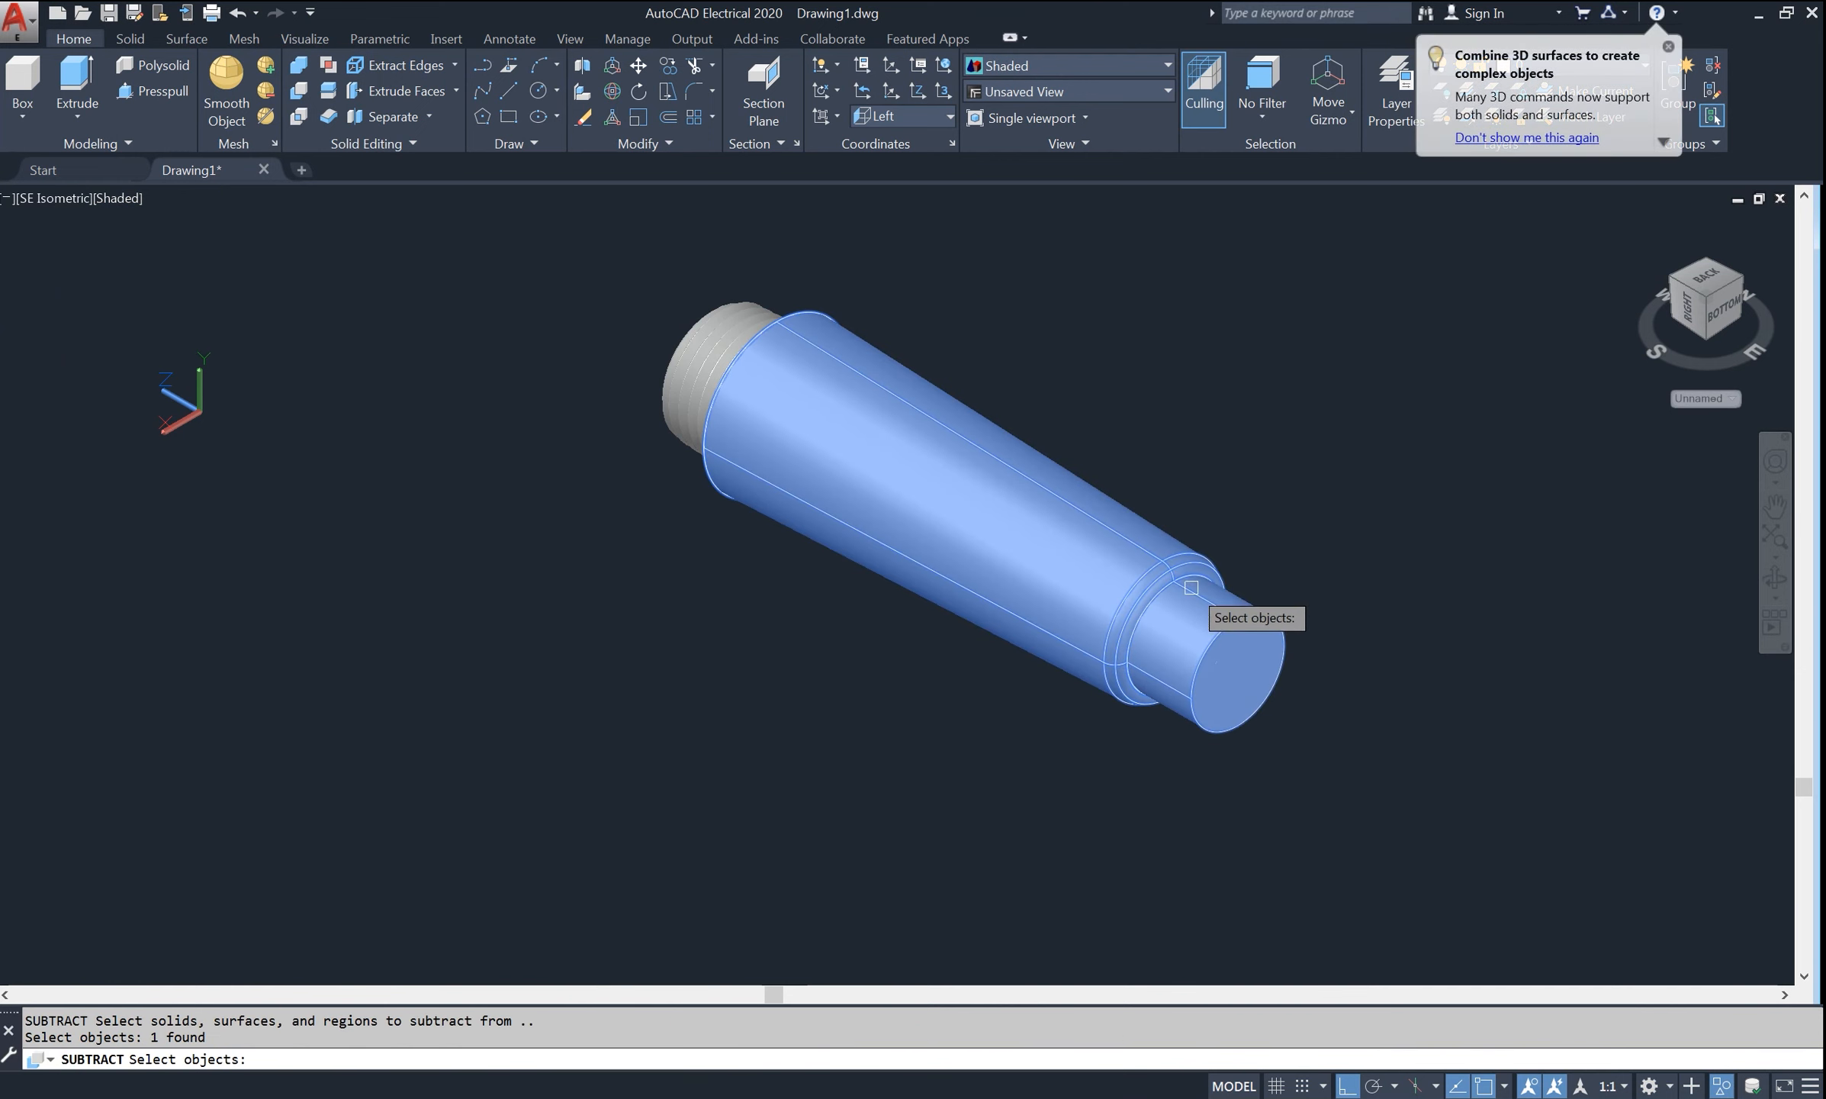
left_click(1191, 587)
left_click(727, 327)
key("Return")
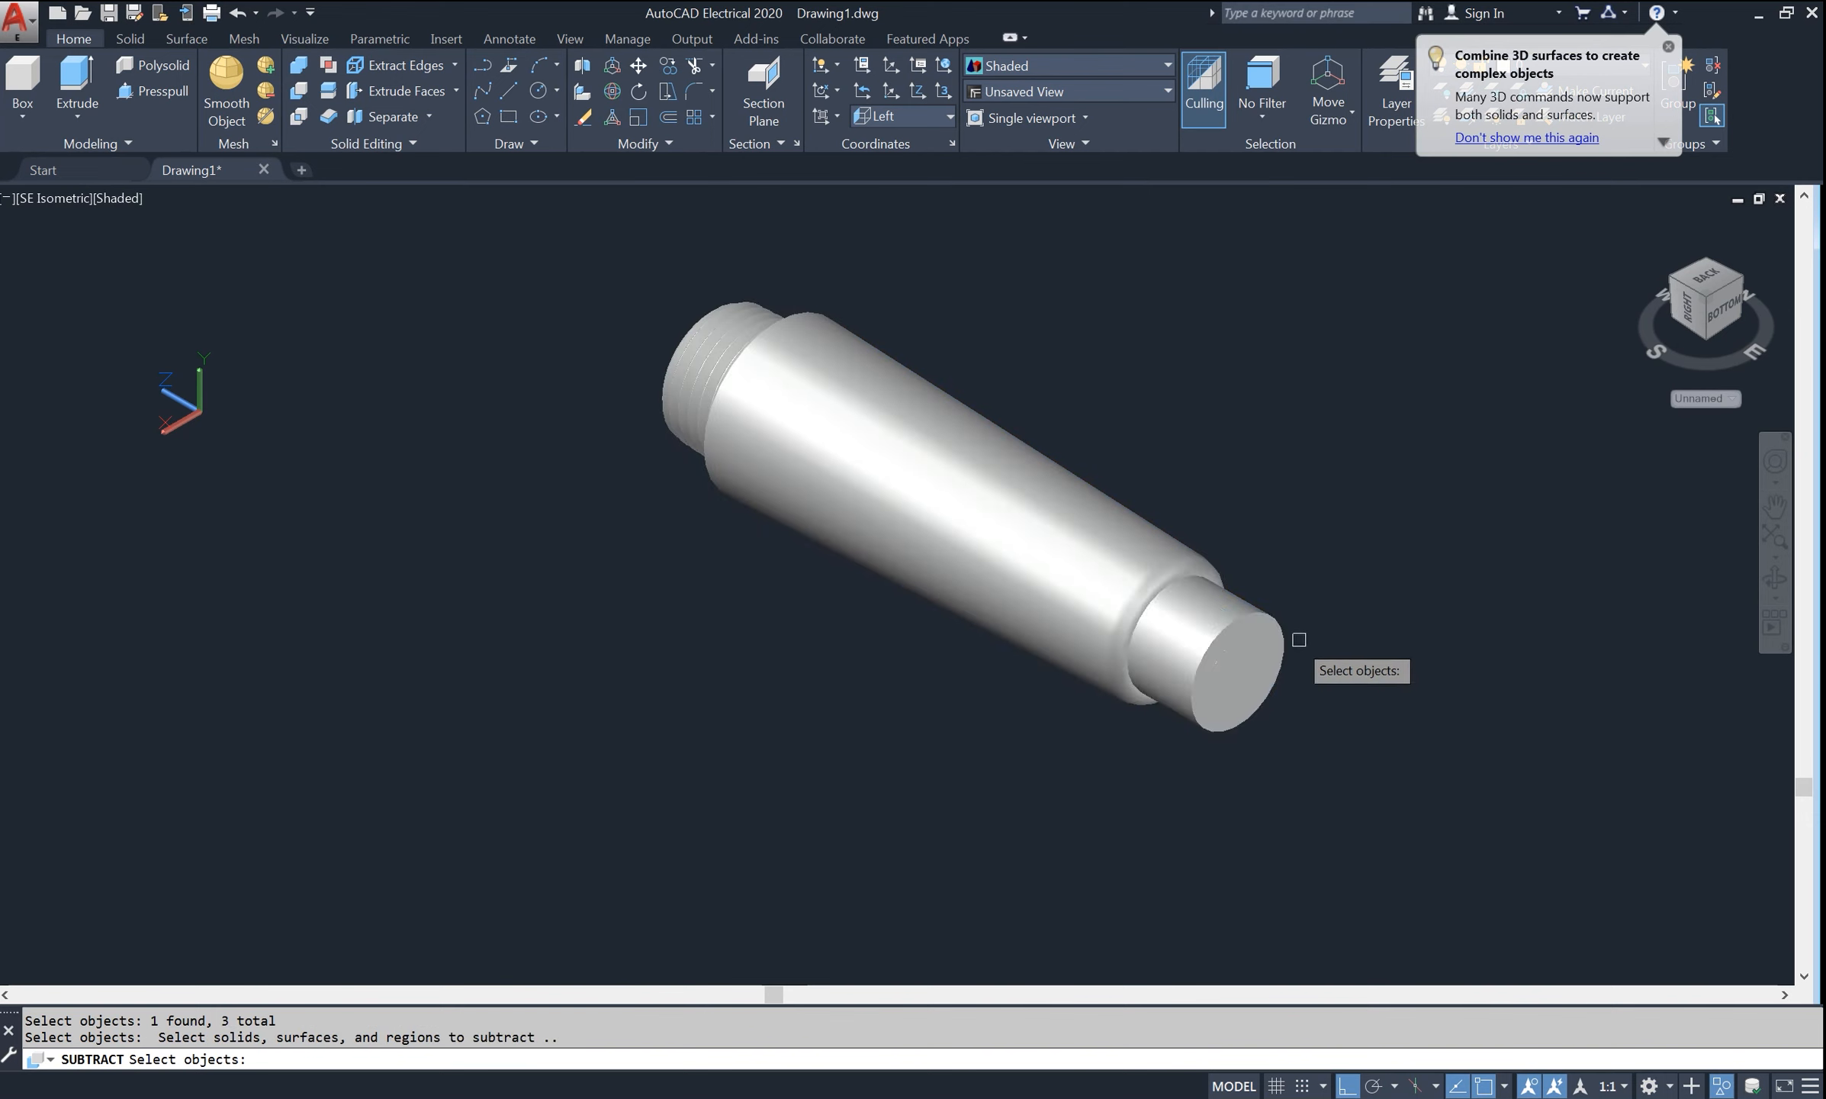
left_click(1242, 670)
key("Return")
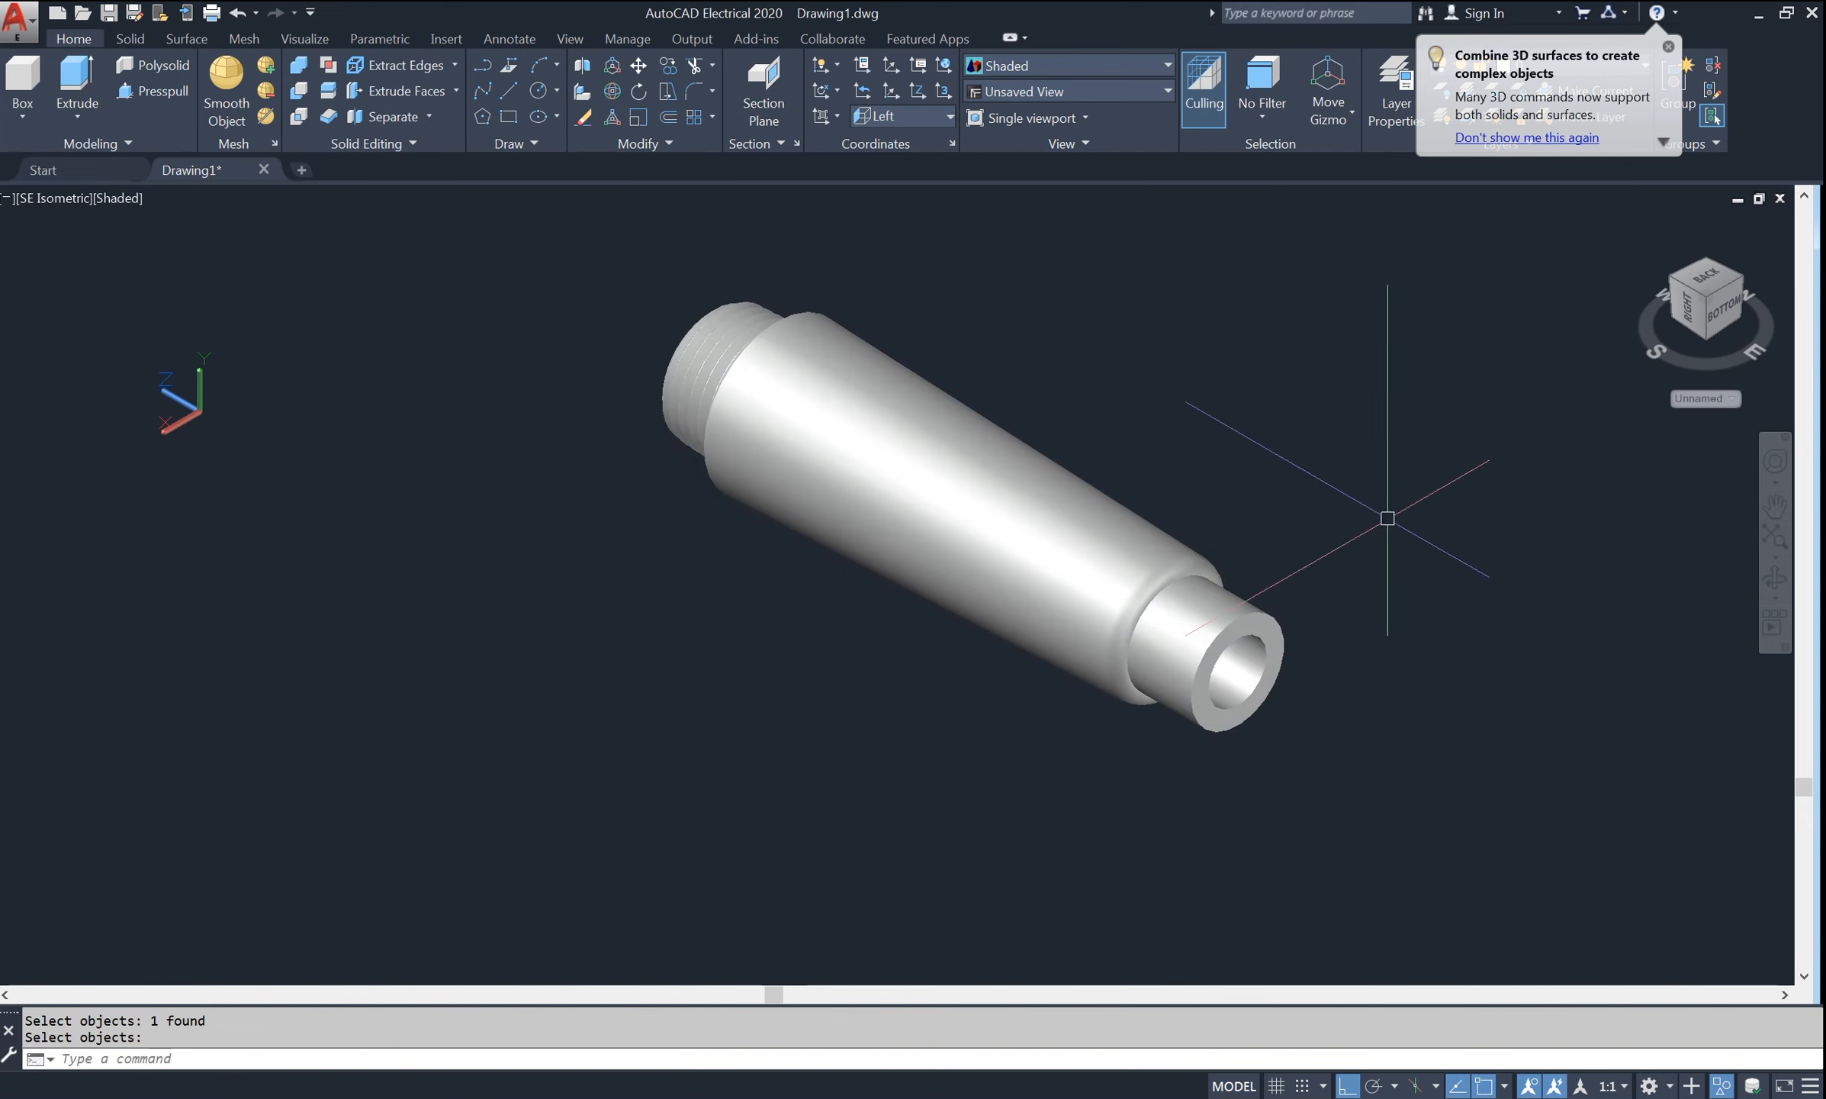
- Orbit the bored body to examine its threaded end and the opening in the plain stub from the side
left_click(1775, 580)
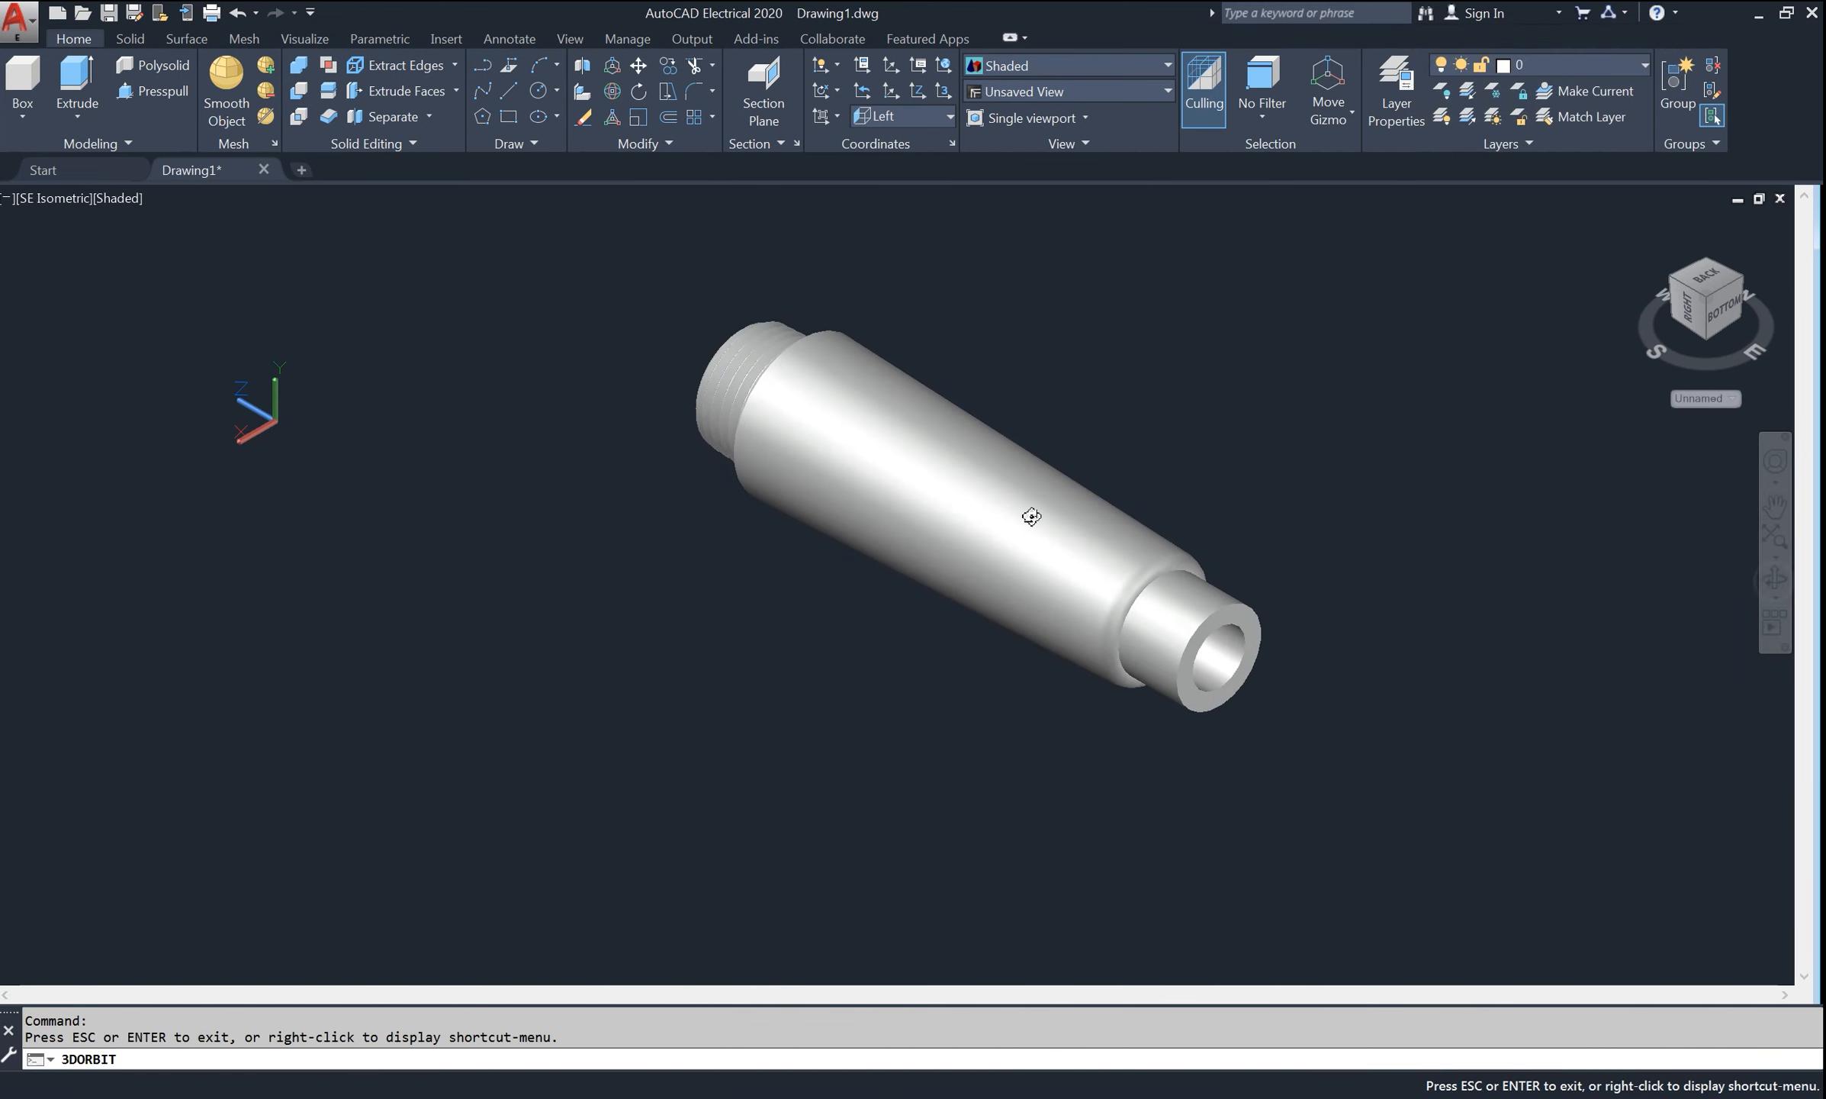
mouse_move(1030, 513)
left_mouse_down()
mouse_move(1056, 587)
mouse_move(1108, 599)
mouse_move(1471, 506)
mouse_move(1458, 471)
mouse_move(937, 574)
mouse_move(1015, 579)
mouse_move(1048, 518)
left_mouse_up()
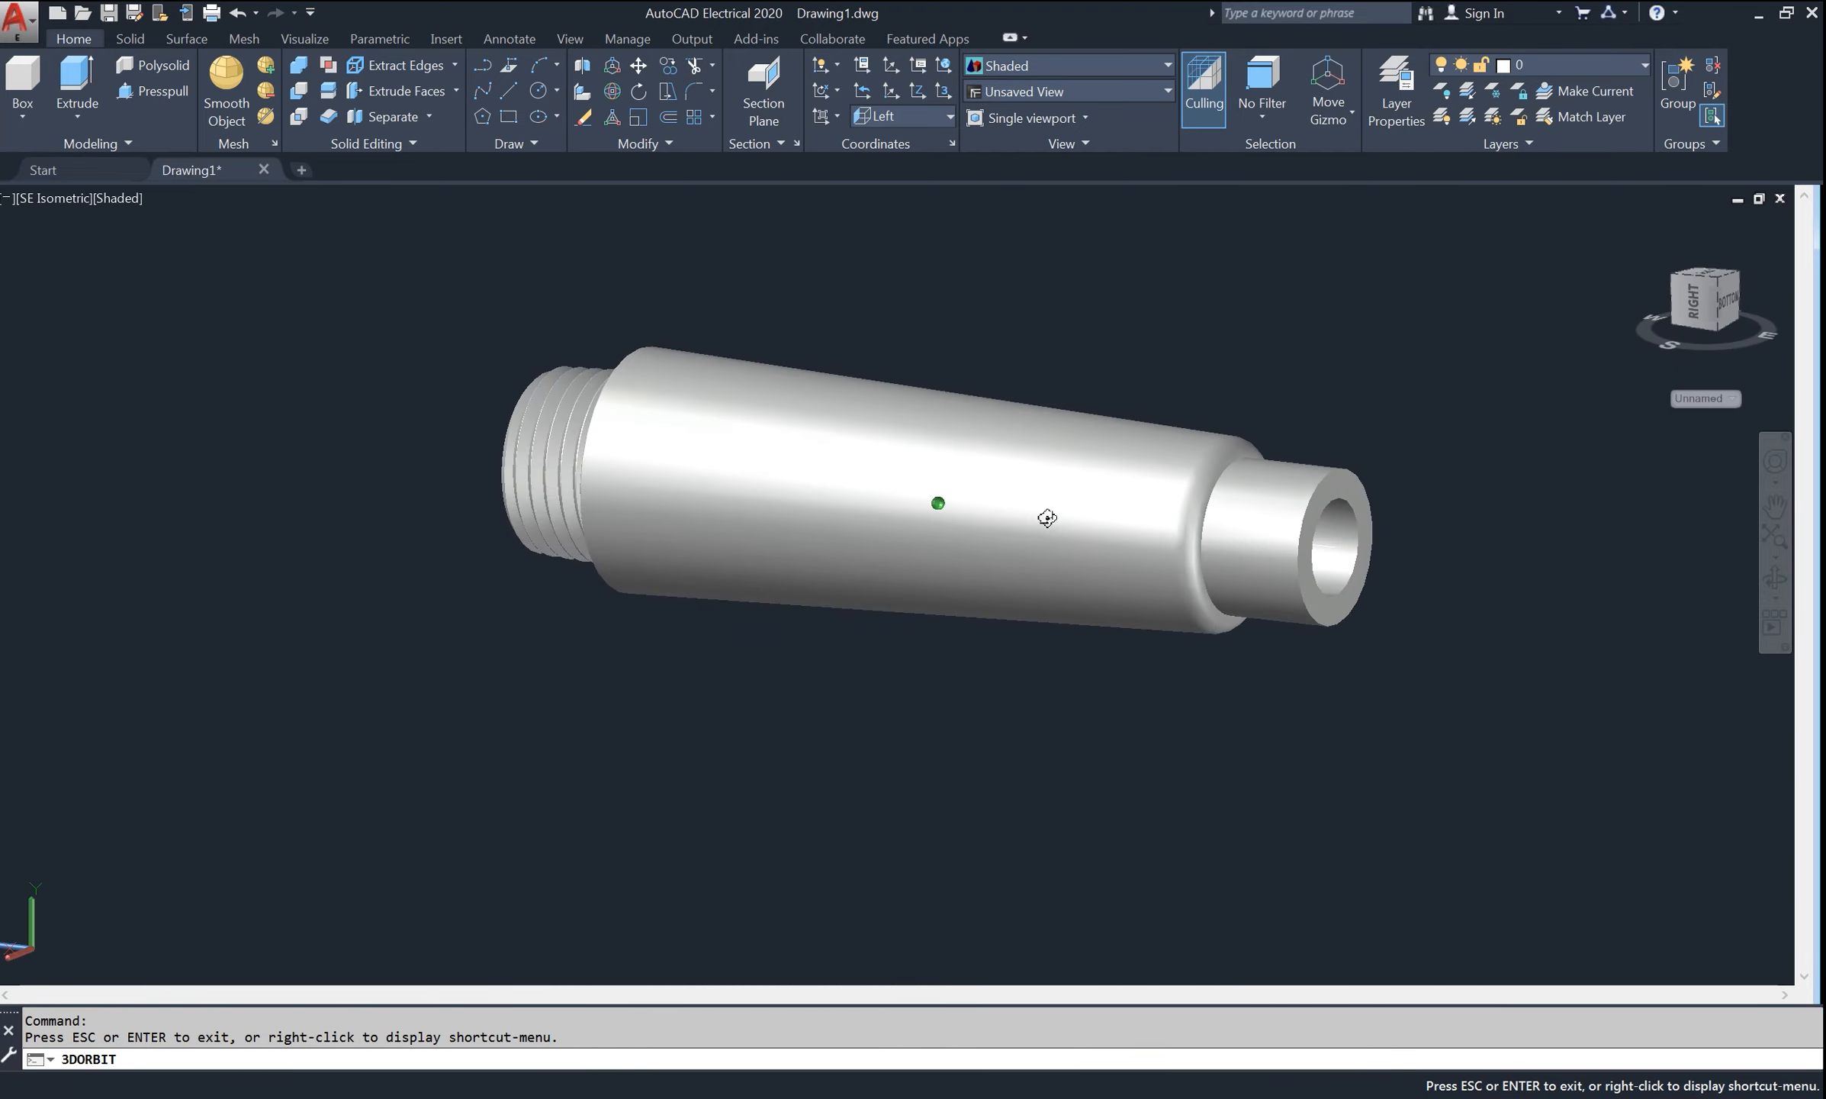
right_click(948, 321)
left_click(992, 330)
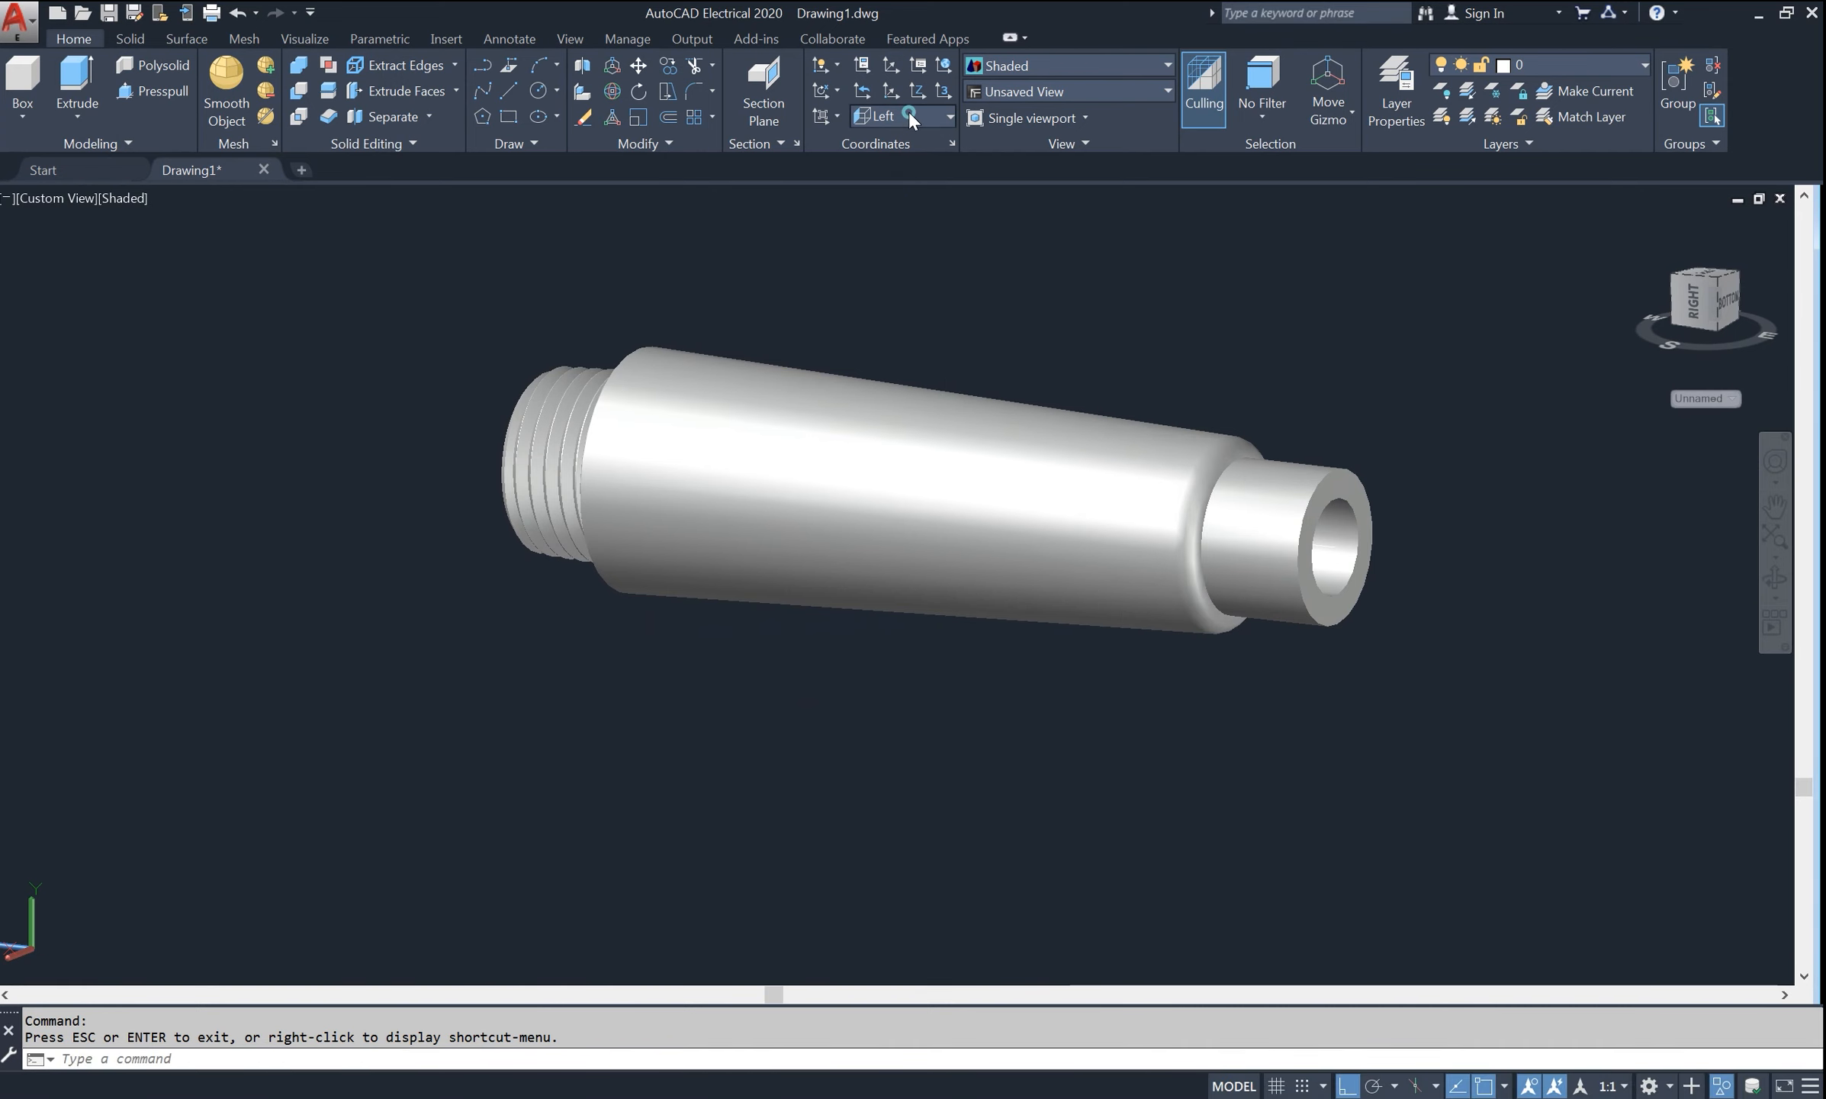
- Set the coordinate system to World, switch to the SE Isometric view and end object isolation so the cylindrical head shows again
left_click(908, 113)
left_click(901, 142)
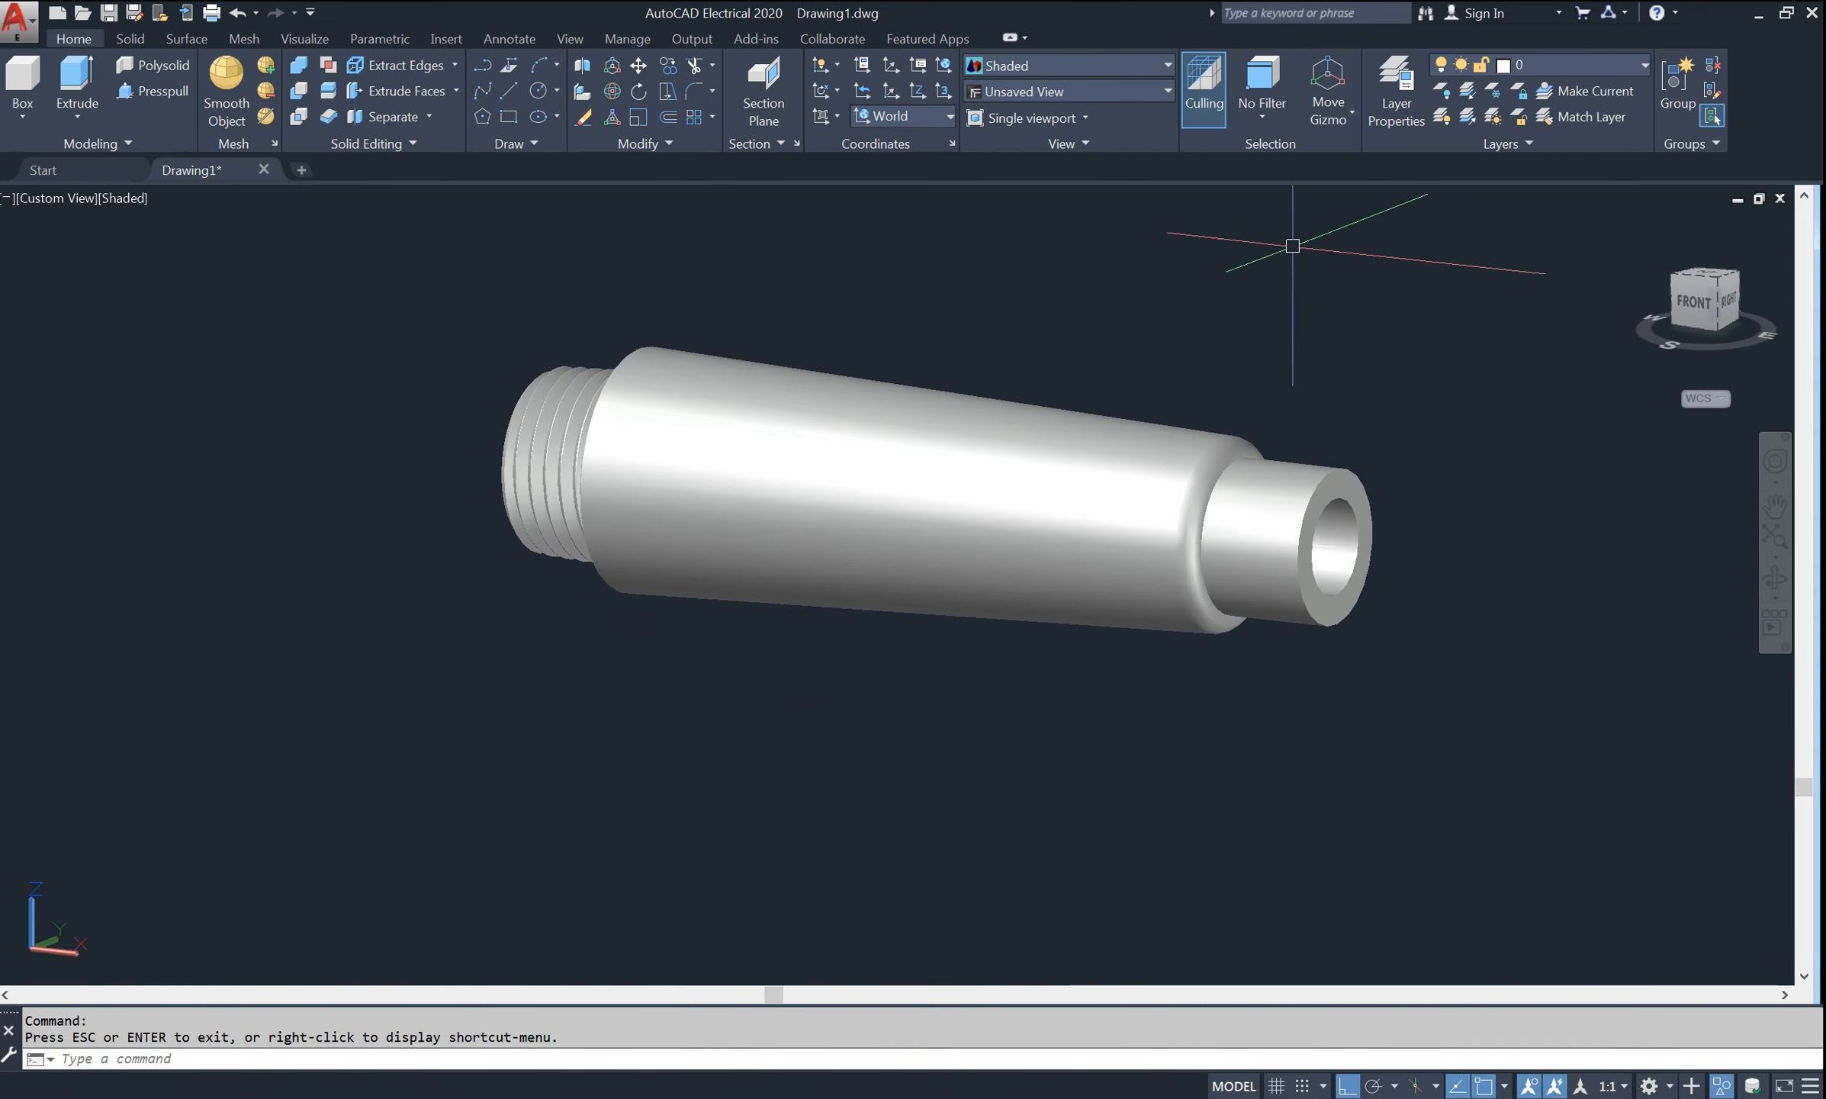
left_click(1718, 288)
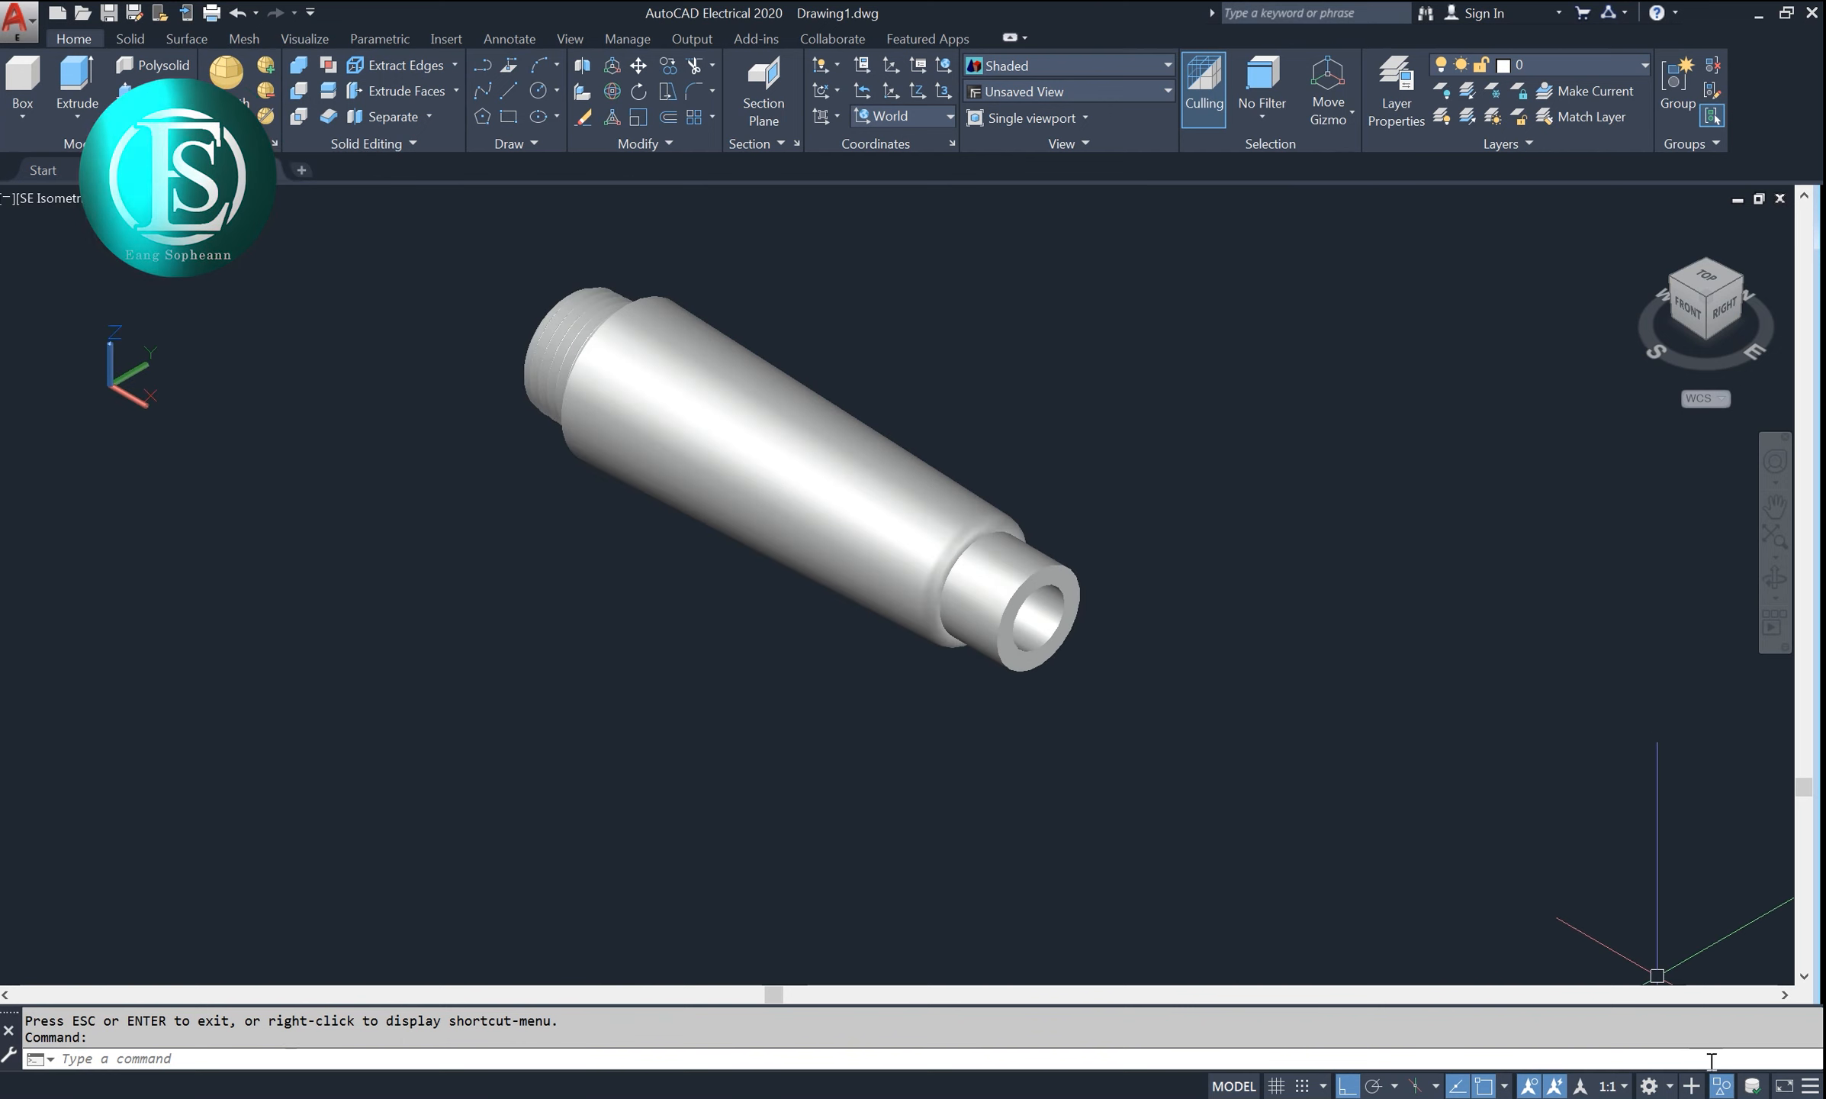
left_click(1723, 1086)
left_click(1710, 1072)
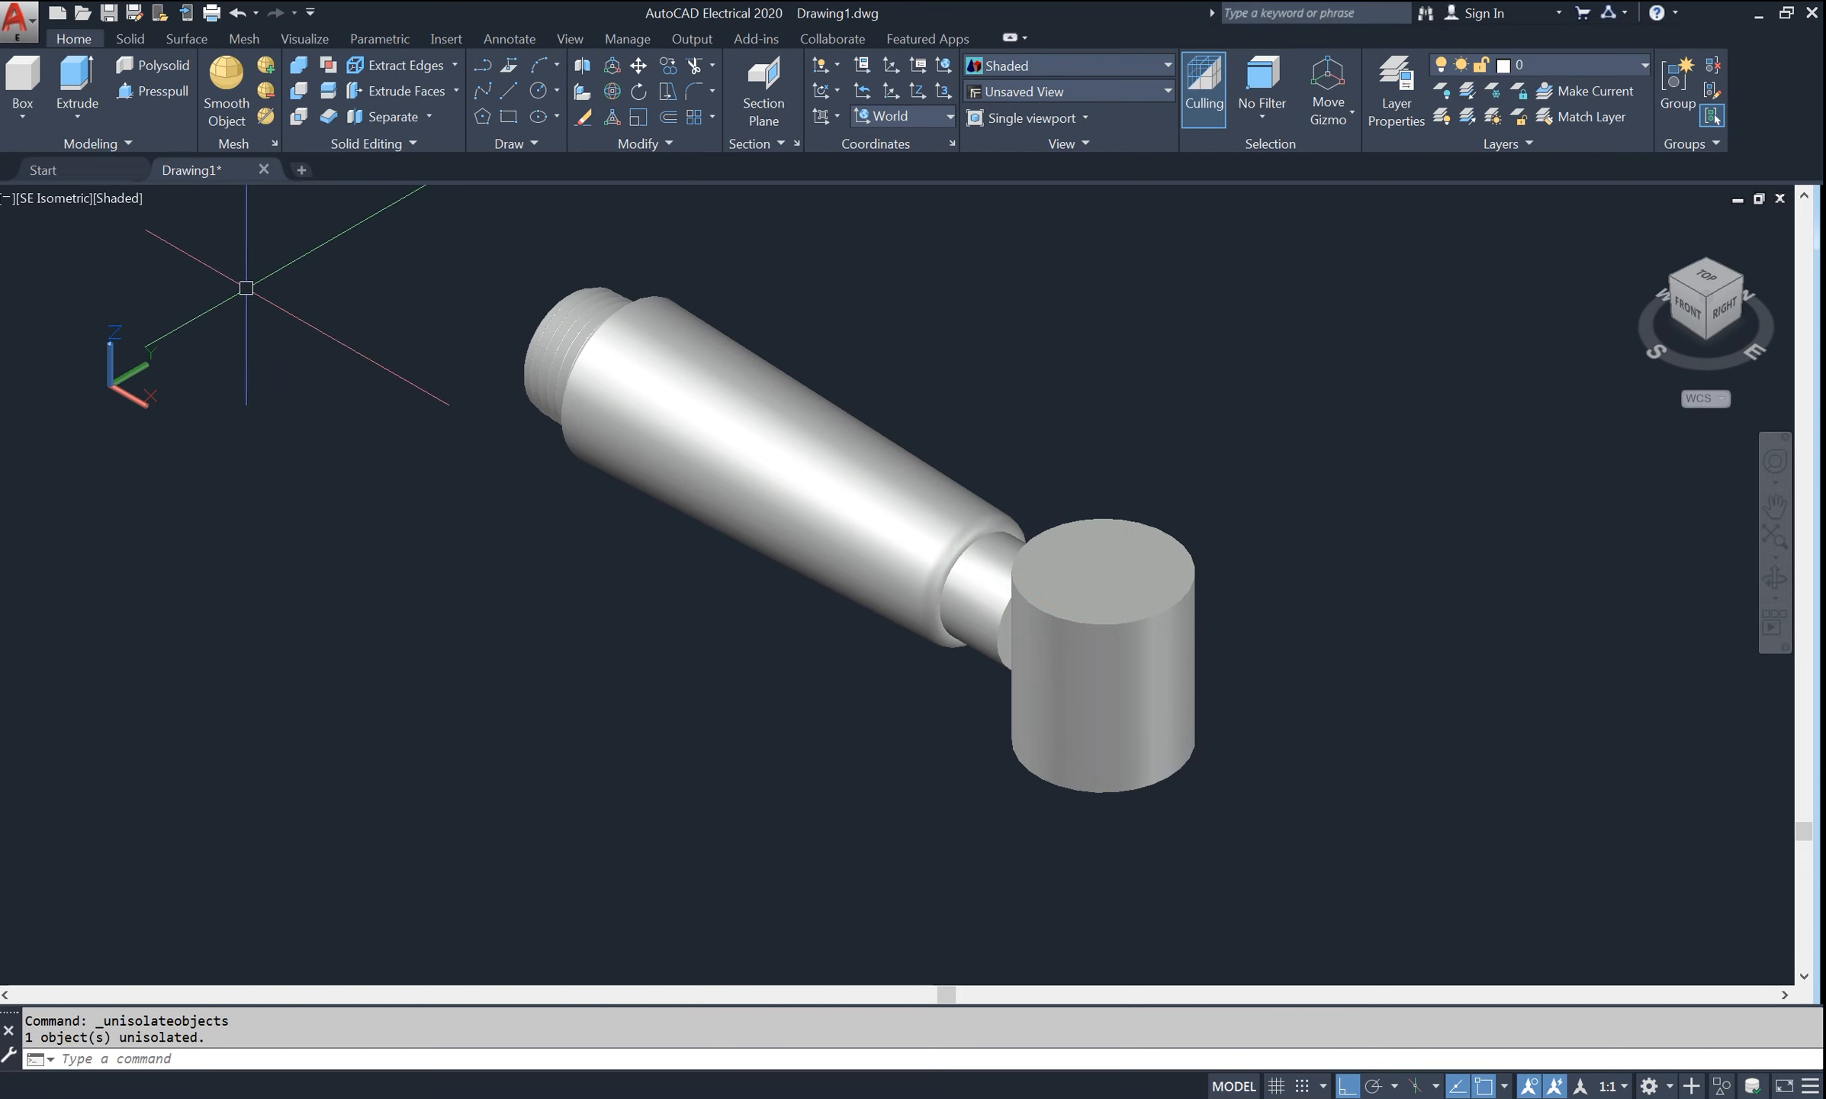
- Presspull the plain stub's ring-shaped end face to the centre of the upright cylindrical head
left_click(112, 195)
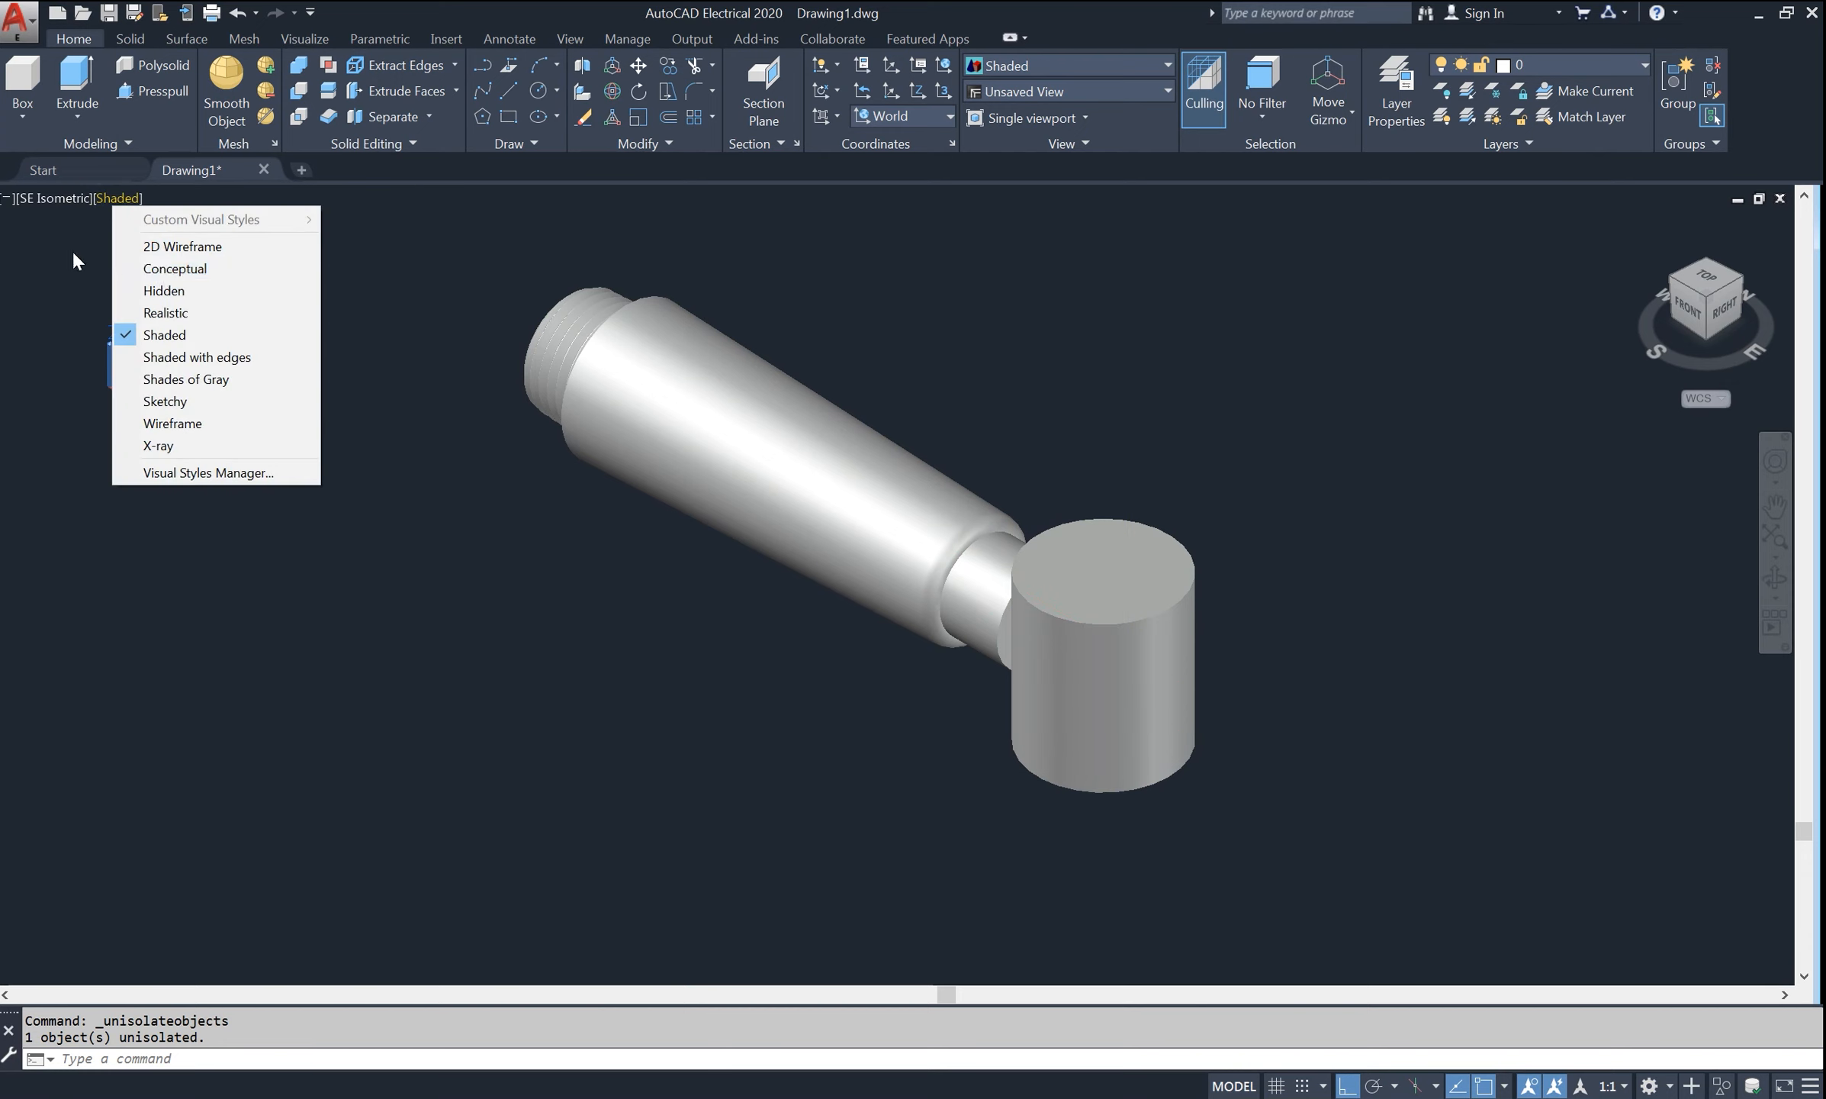
left_click(75, 243)
left_click(149, 293)
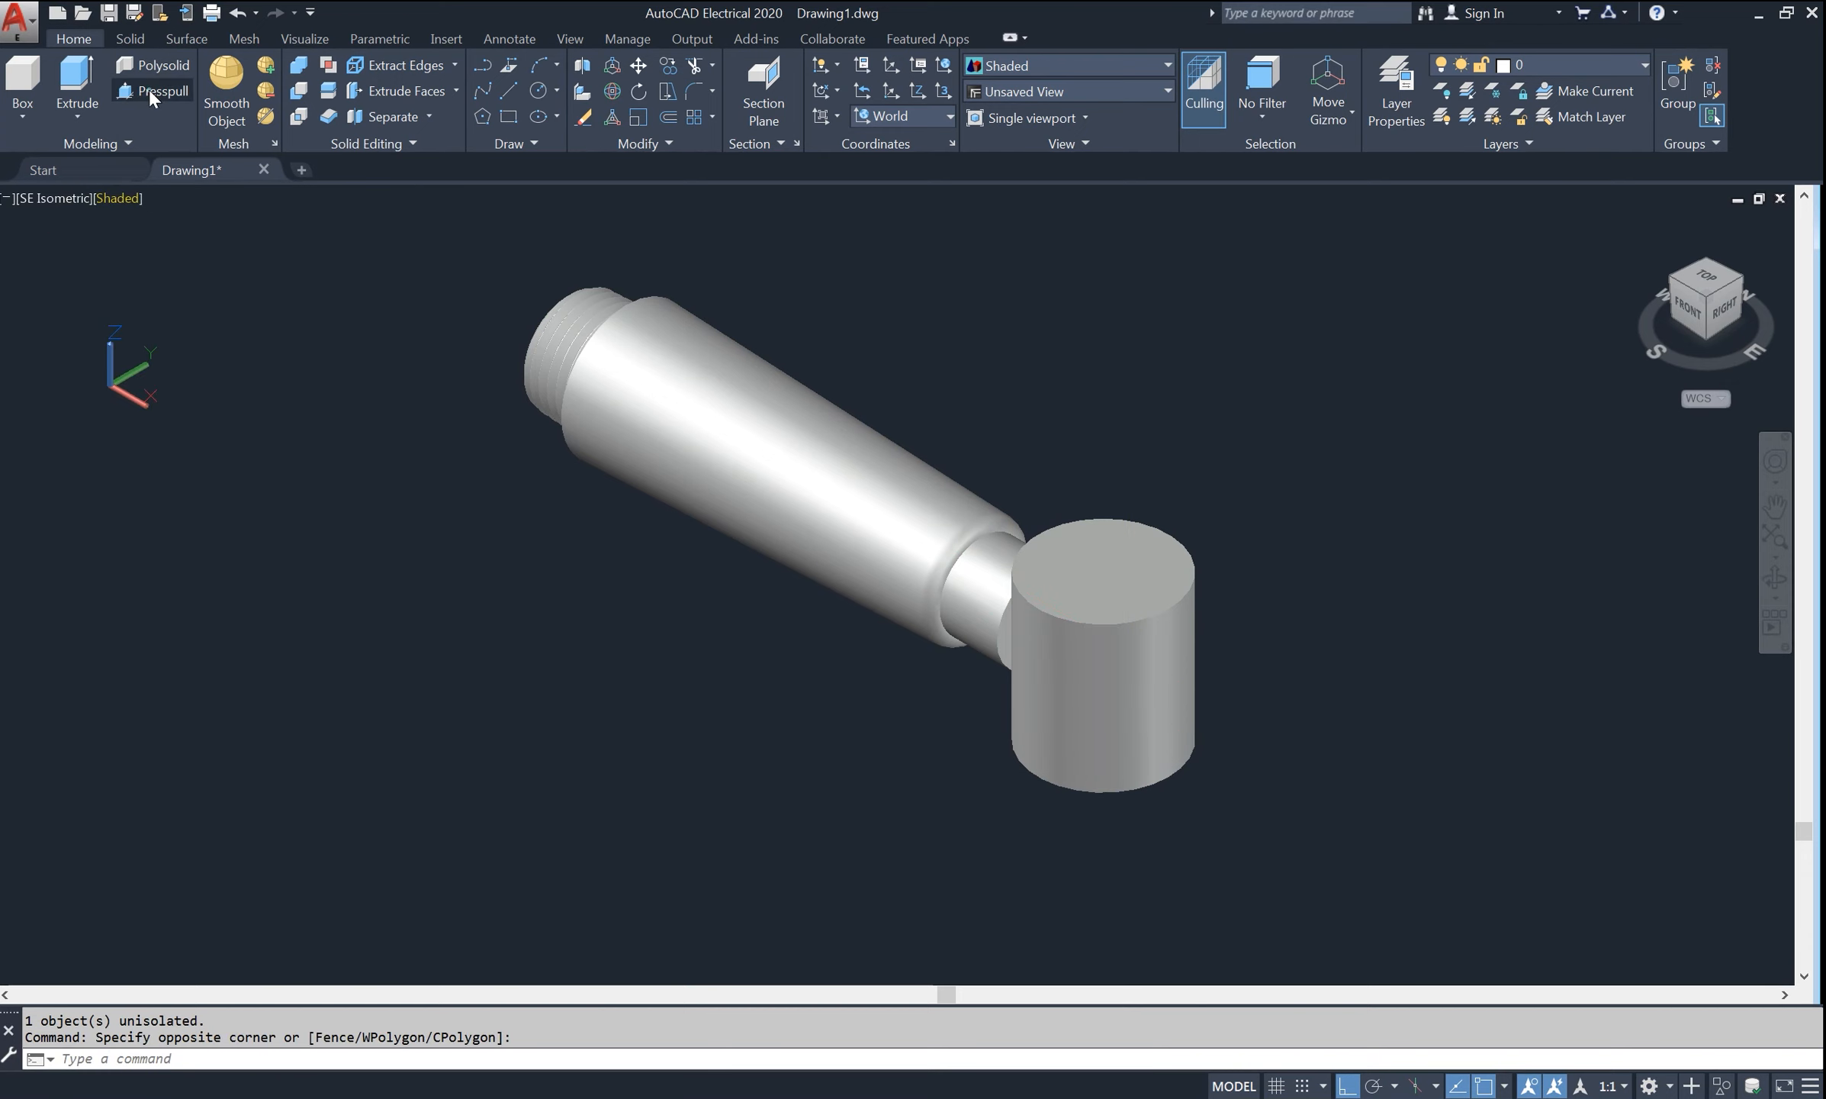
left_click(150, 91)
scroll(961, 698, "up", 2)
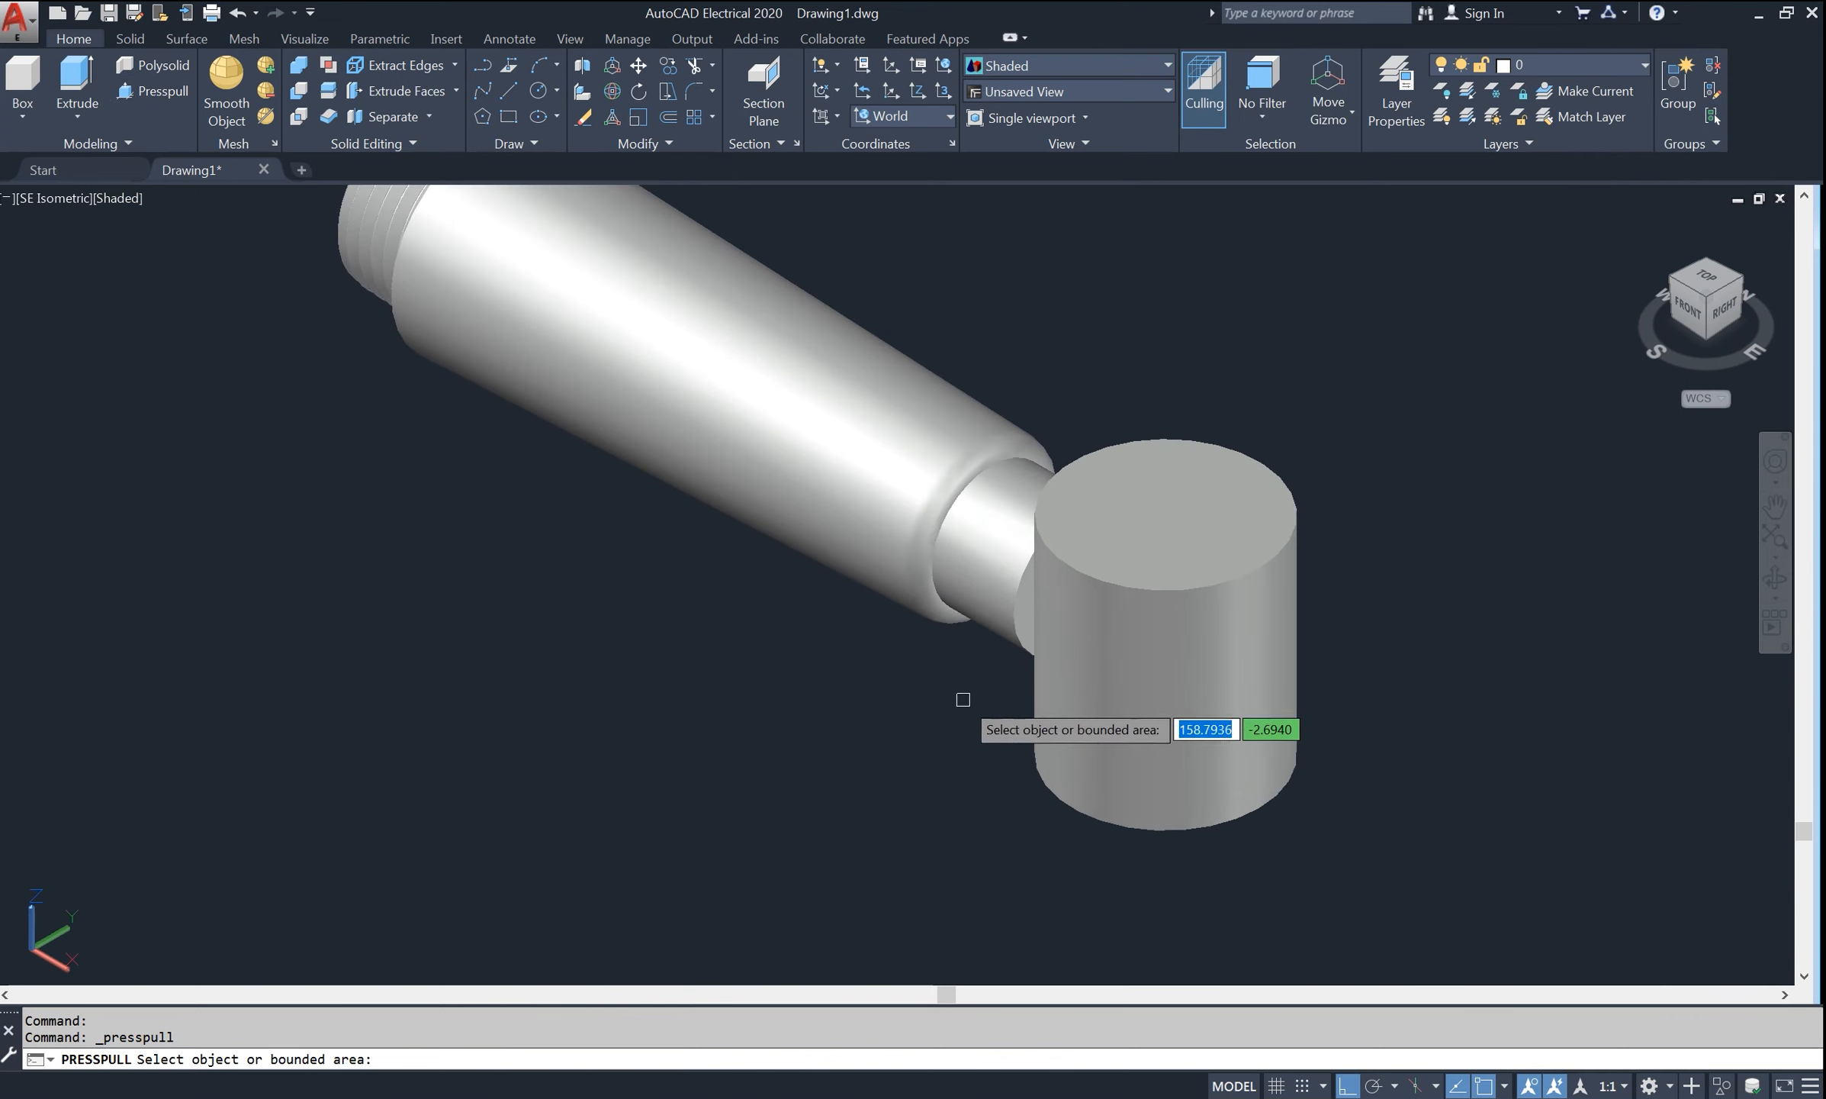
left_click(1027, 596)
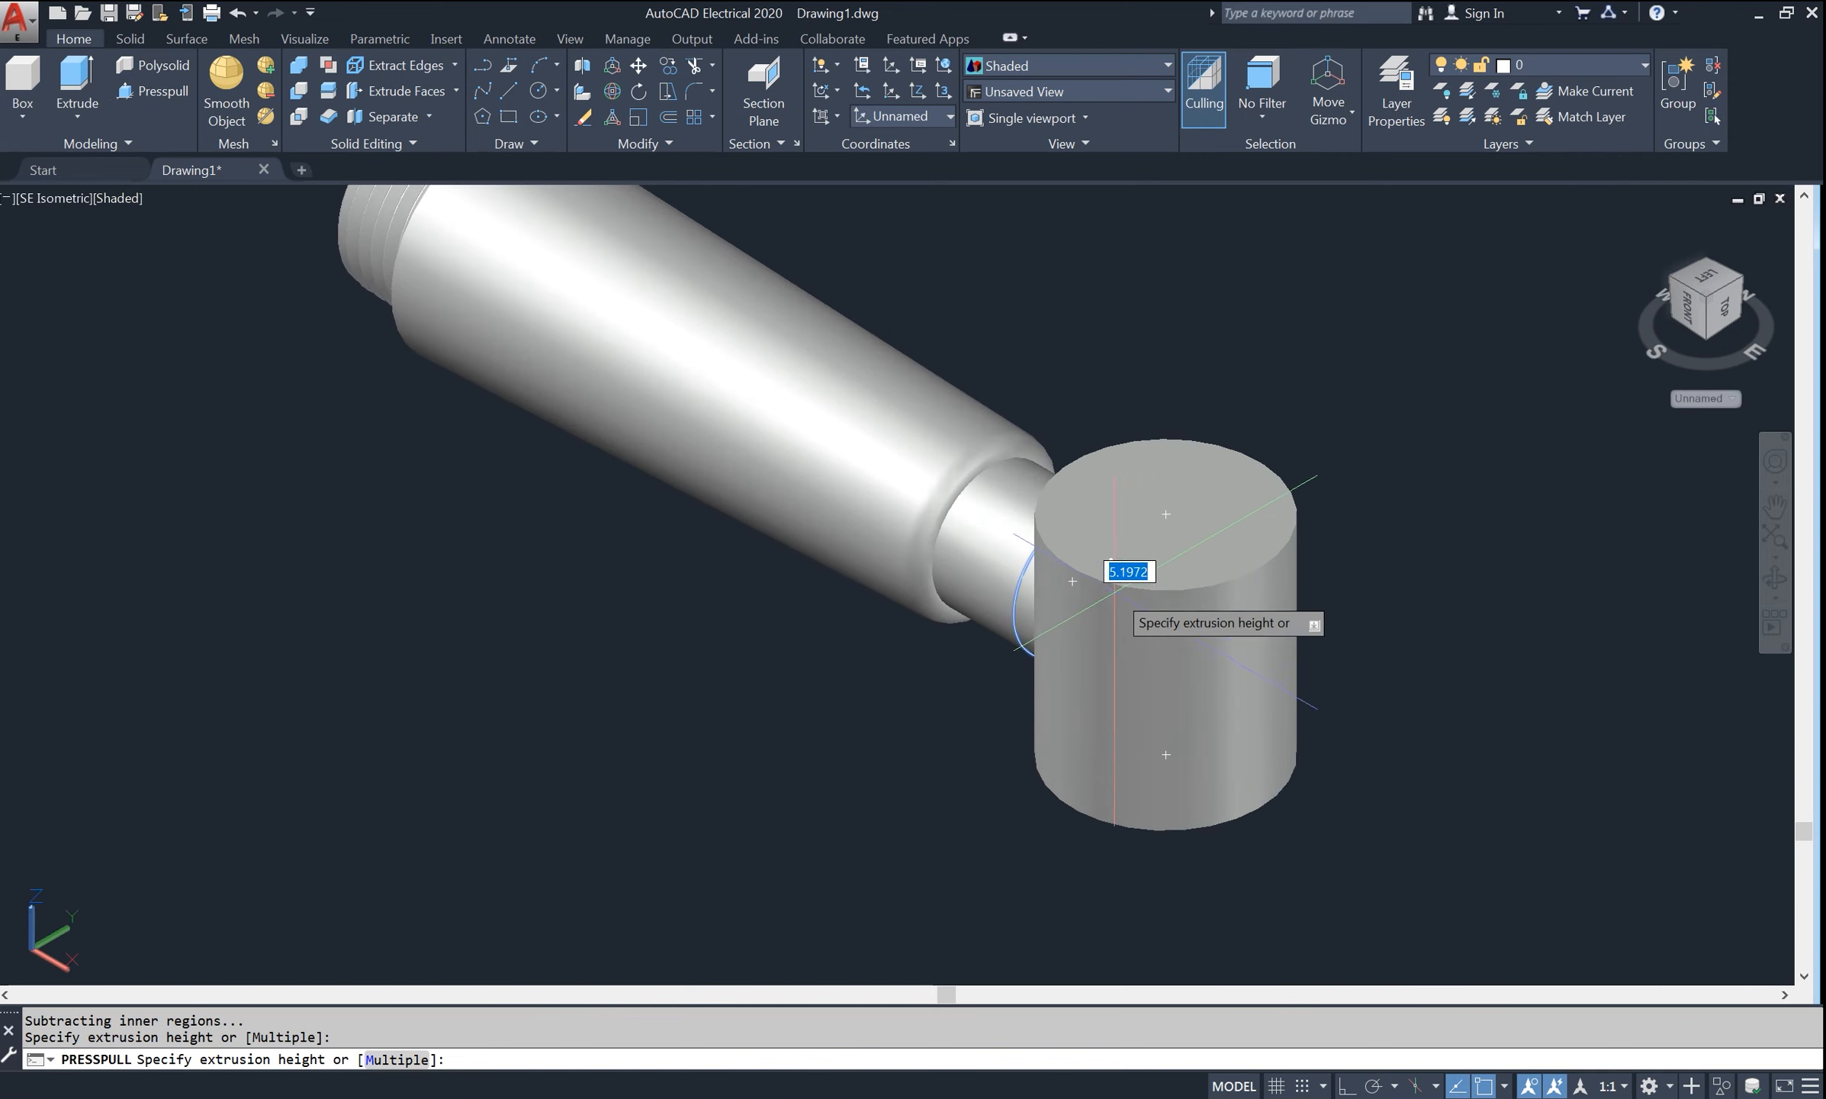
left_click(1095, 564)
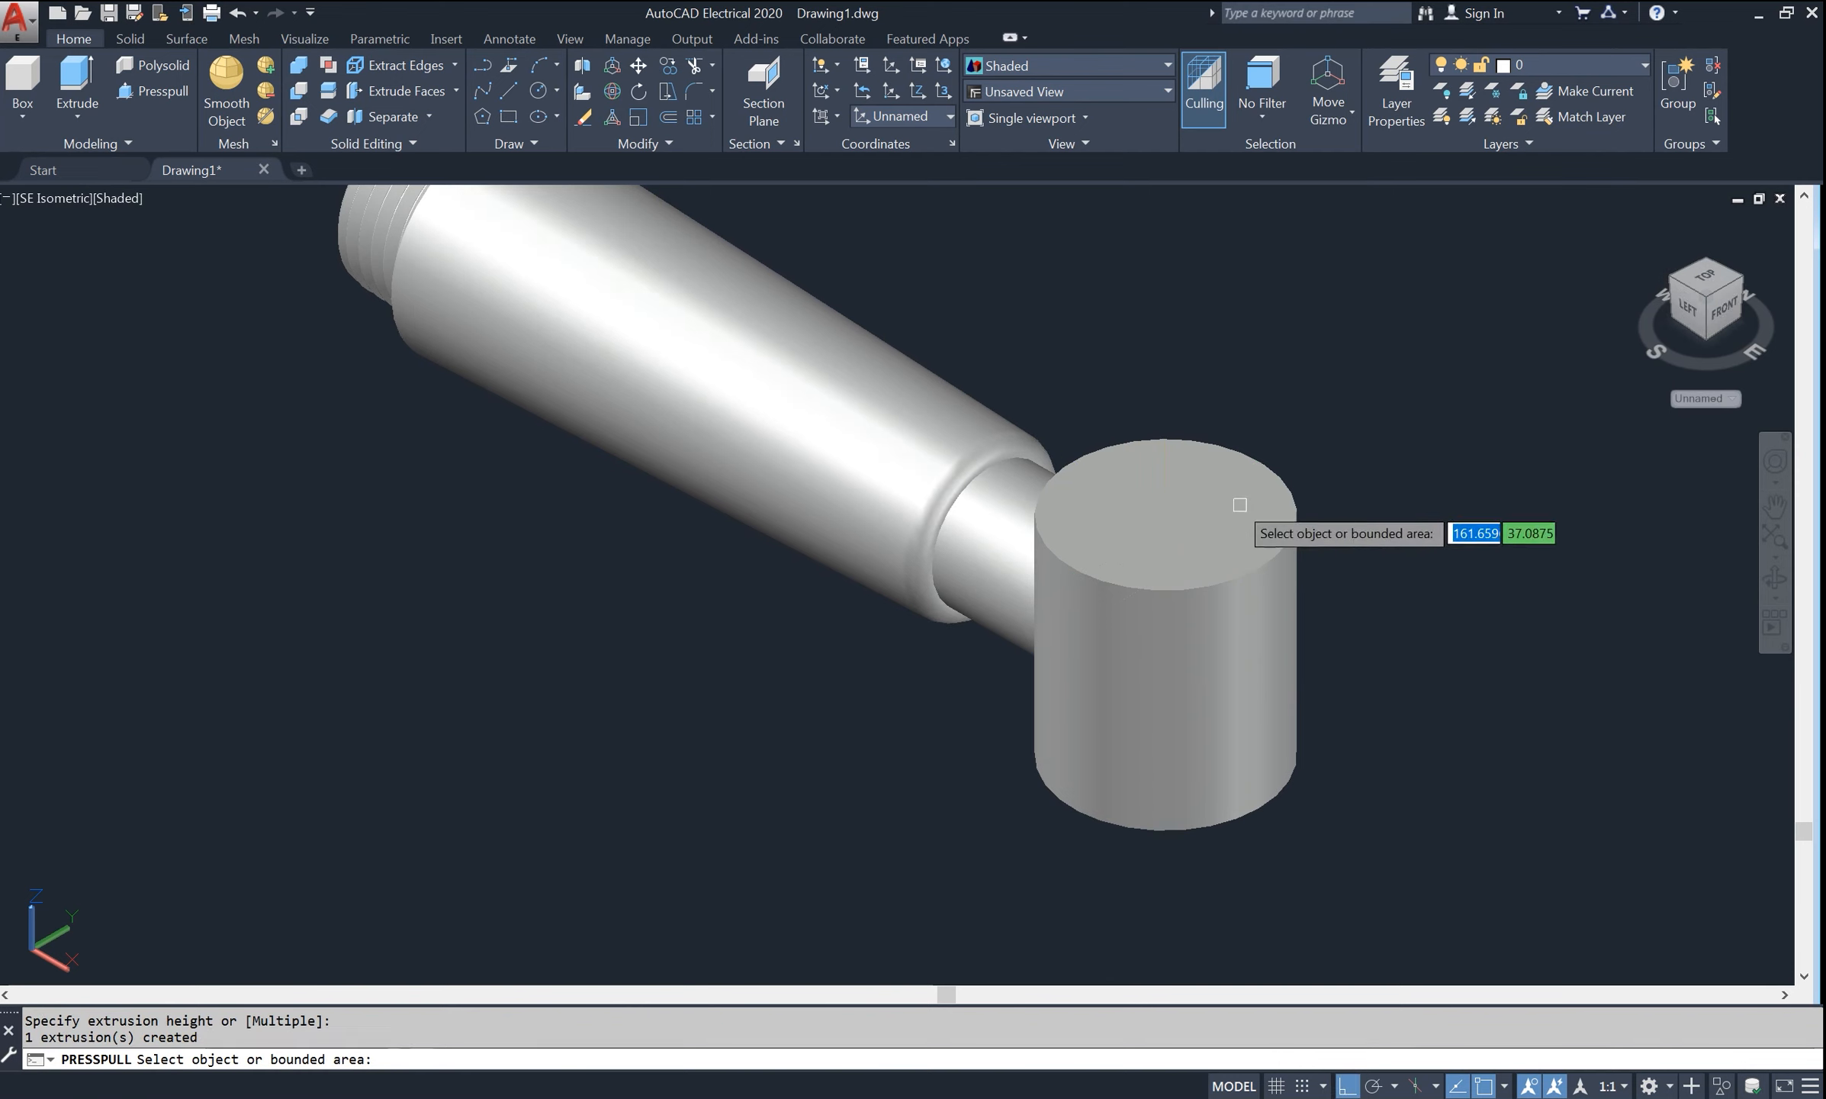
key("Return")
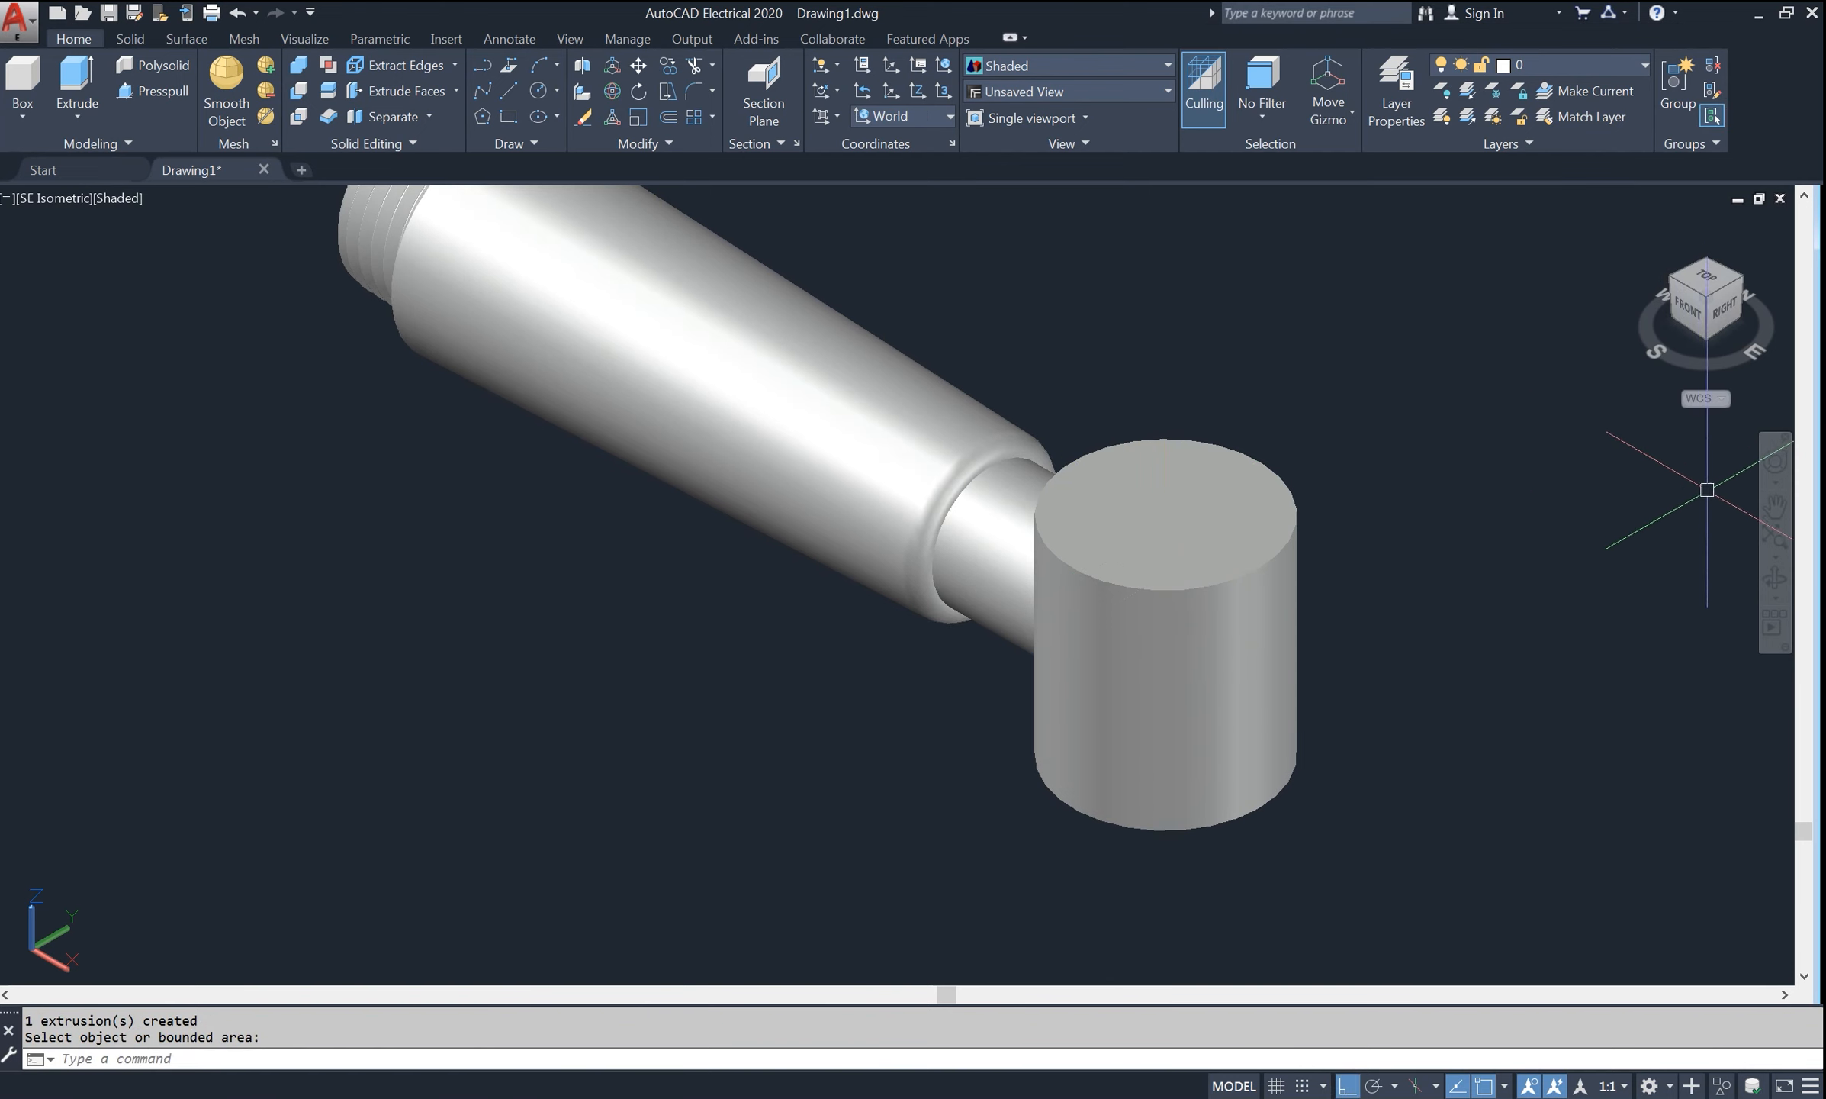
- In the SE Isometric view and 2D Wireframe style, draw a circle of diameter 22 centred on the head's bottom face
middle_click_drag(1467, 571, 970, 569, "shift")
right_click(1123, 375)
left_click(1192, 388)
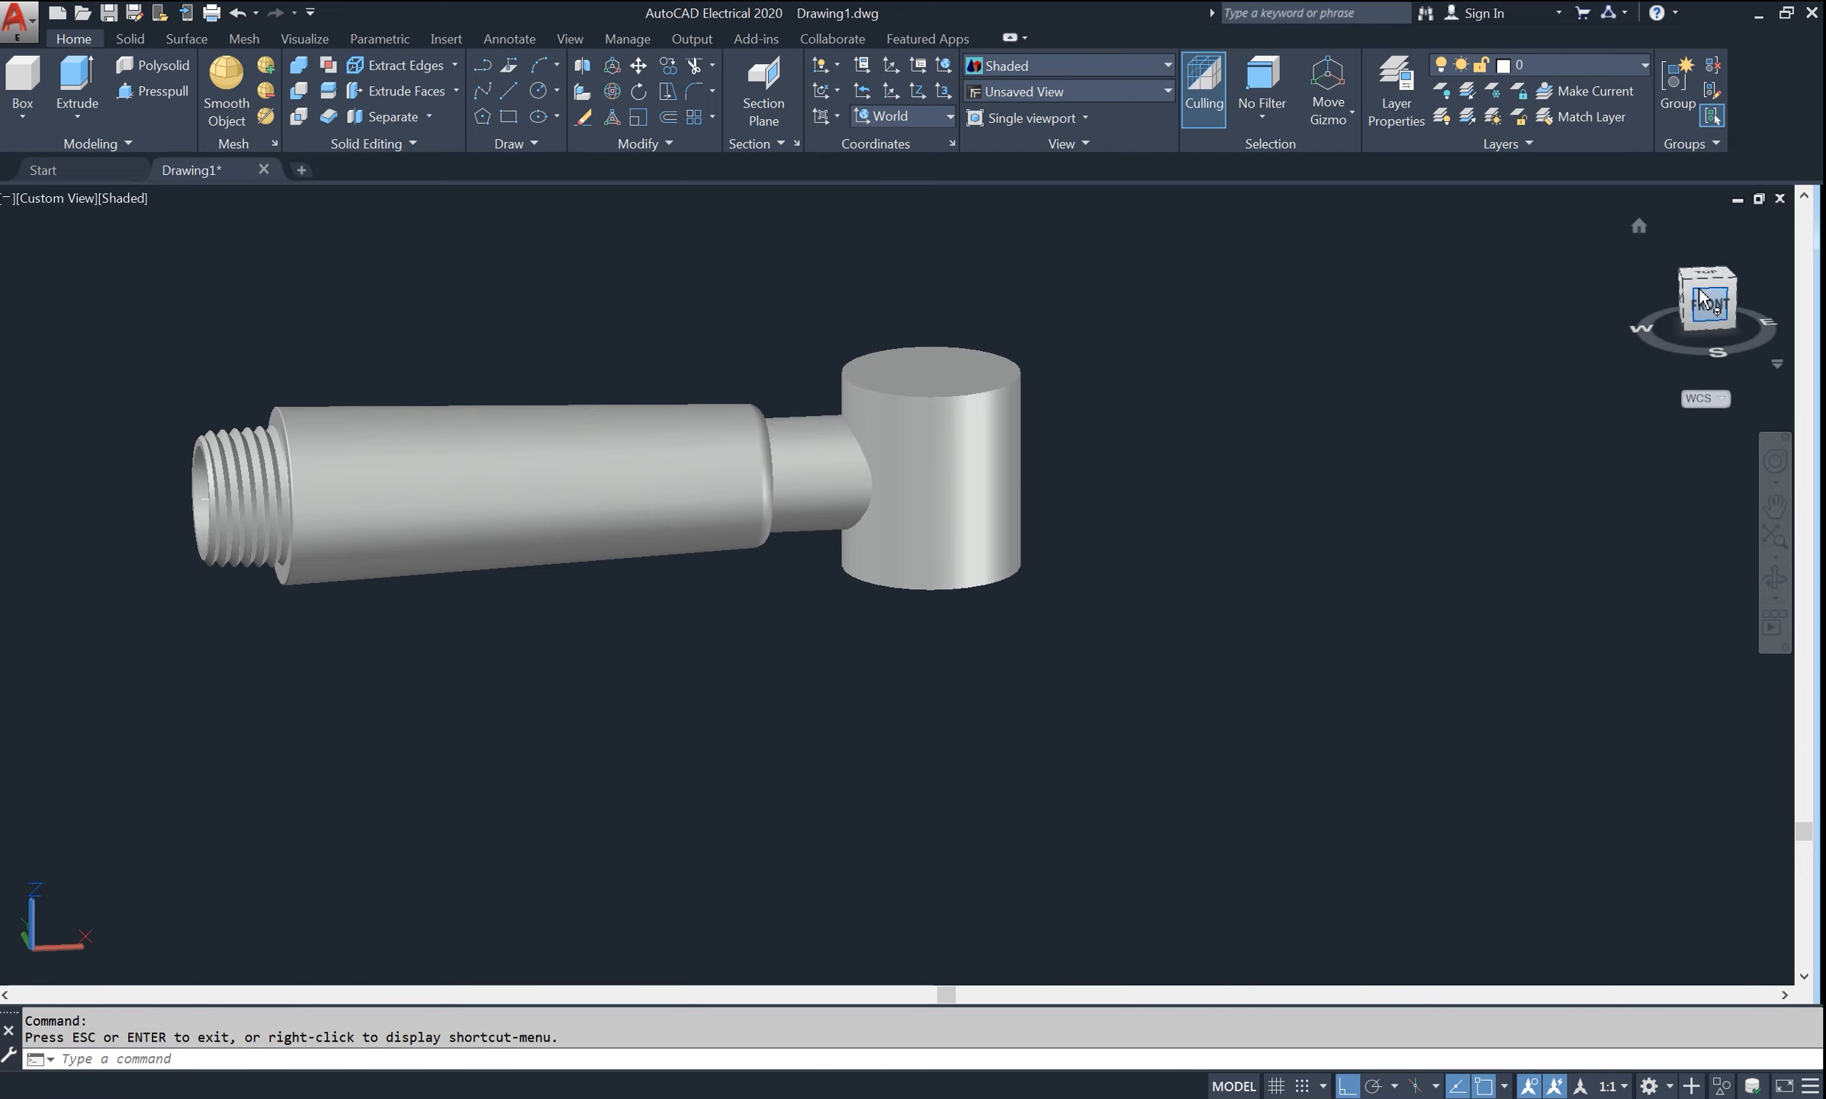
left_click(1735, 282)
scroll(1291, 832, "up", 5)
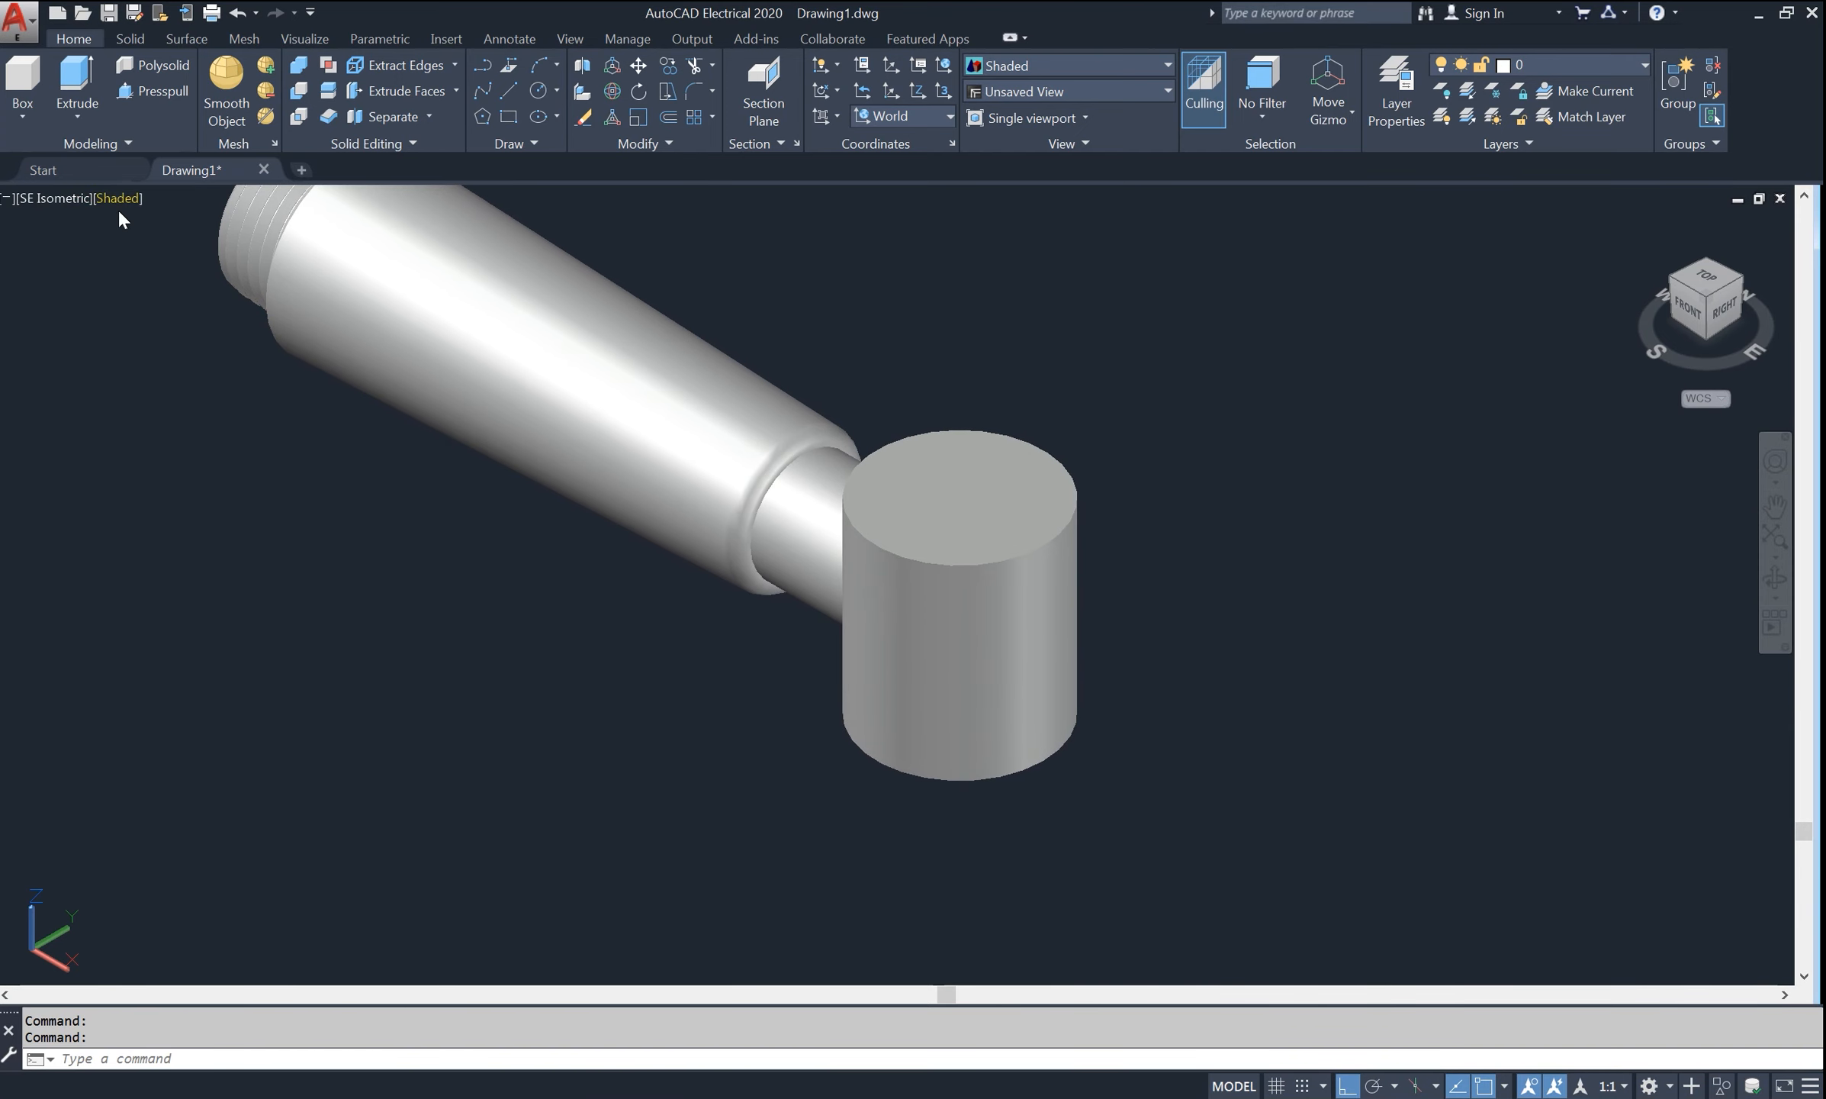
left_click(118, 200)
left_click(171, 241)
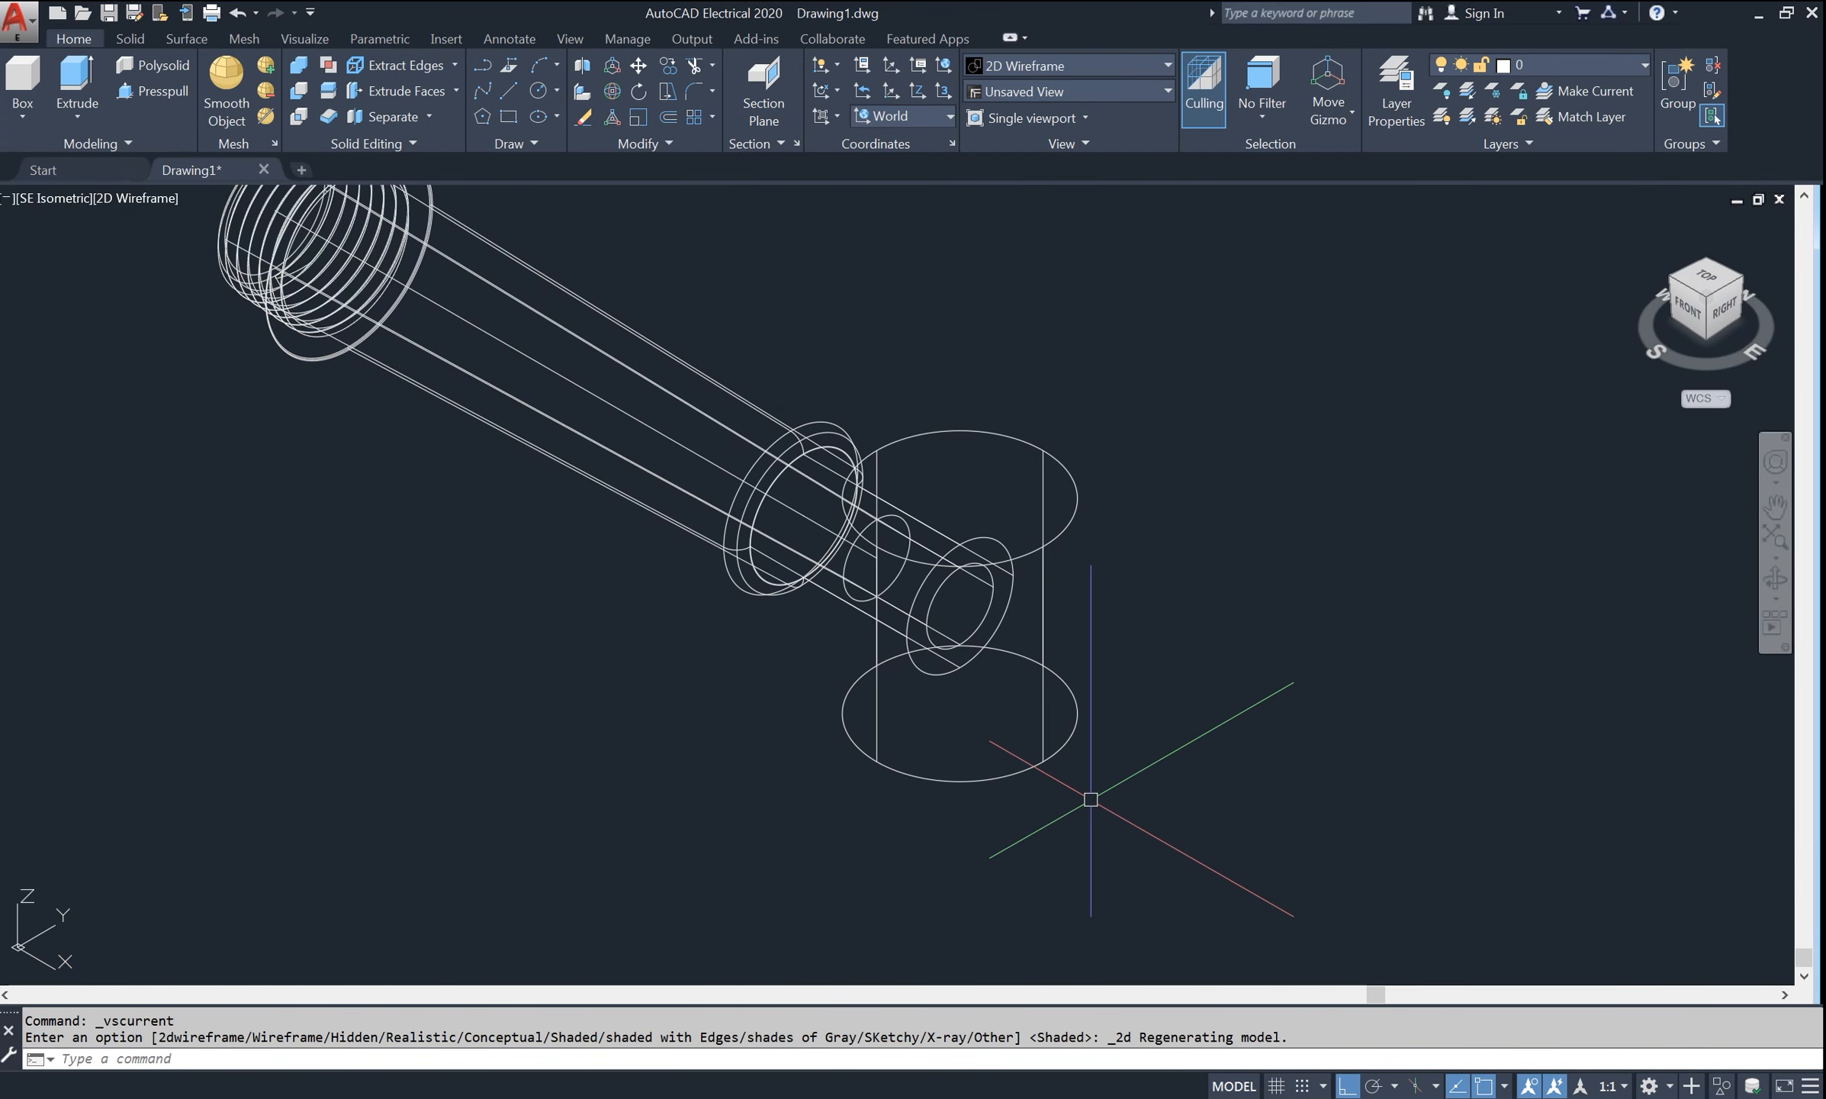
type("c")
key("Return")
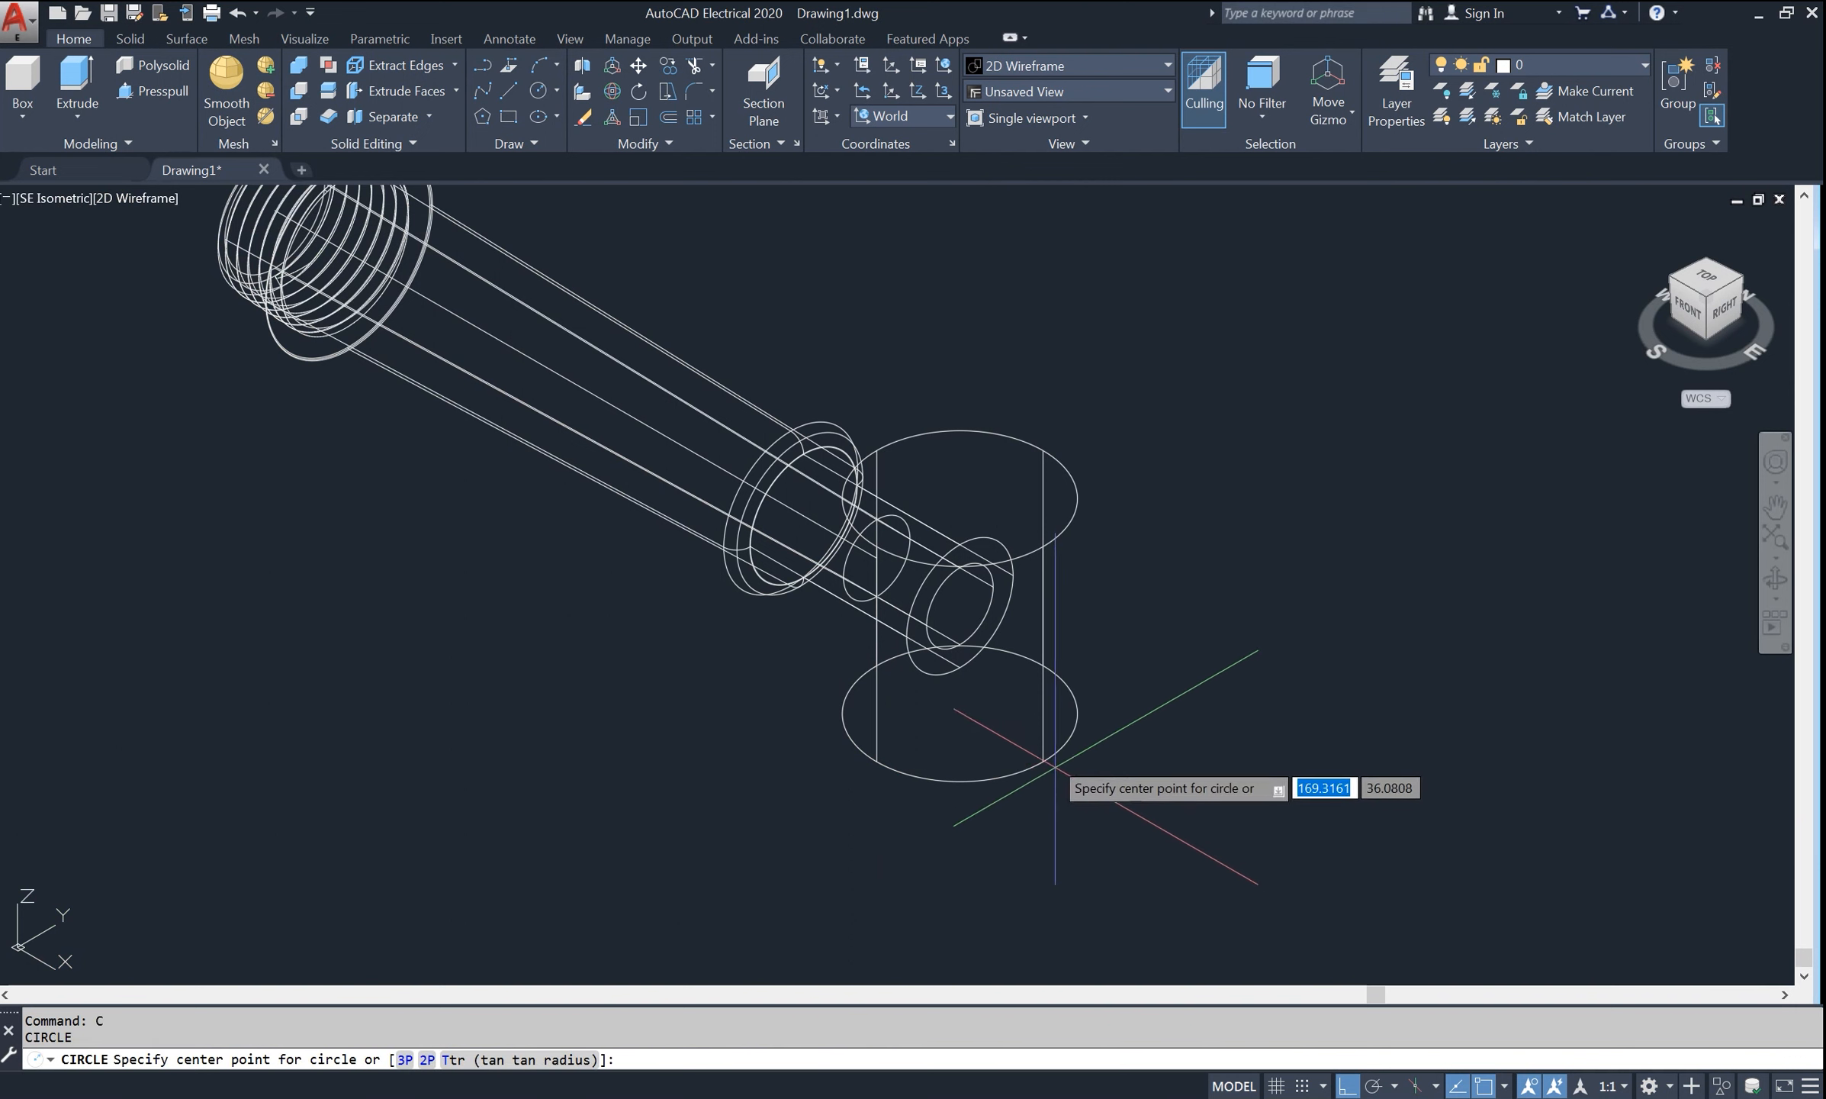
left_click(960, 713)
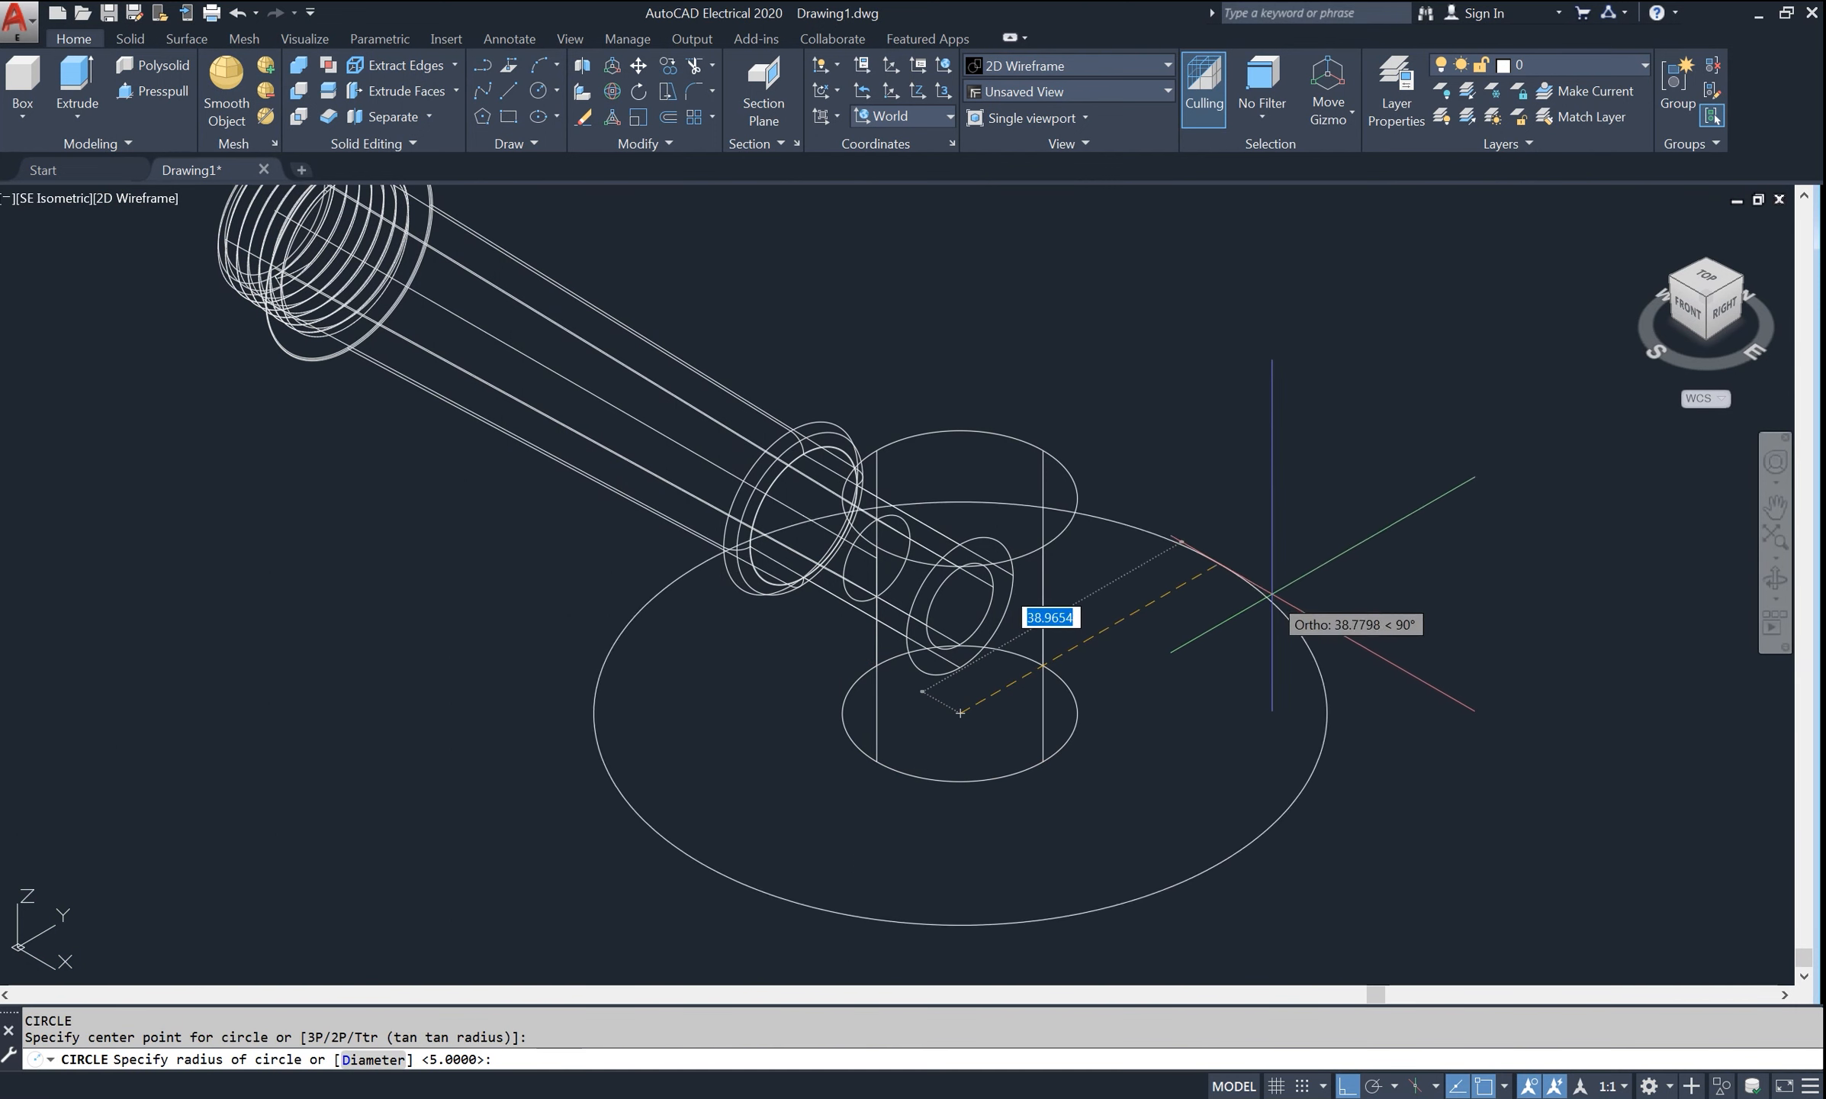
type("d")
key("Return")
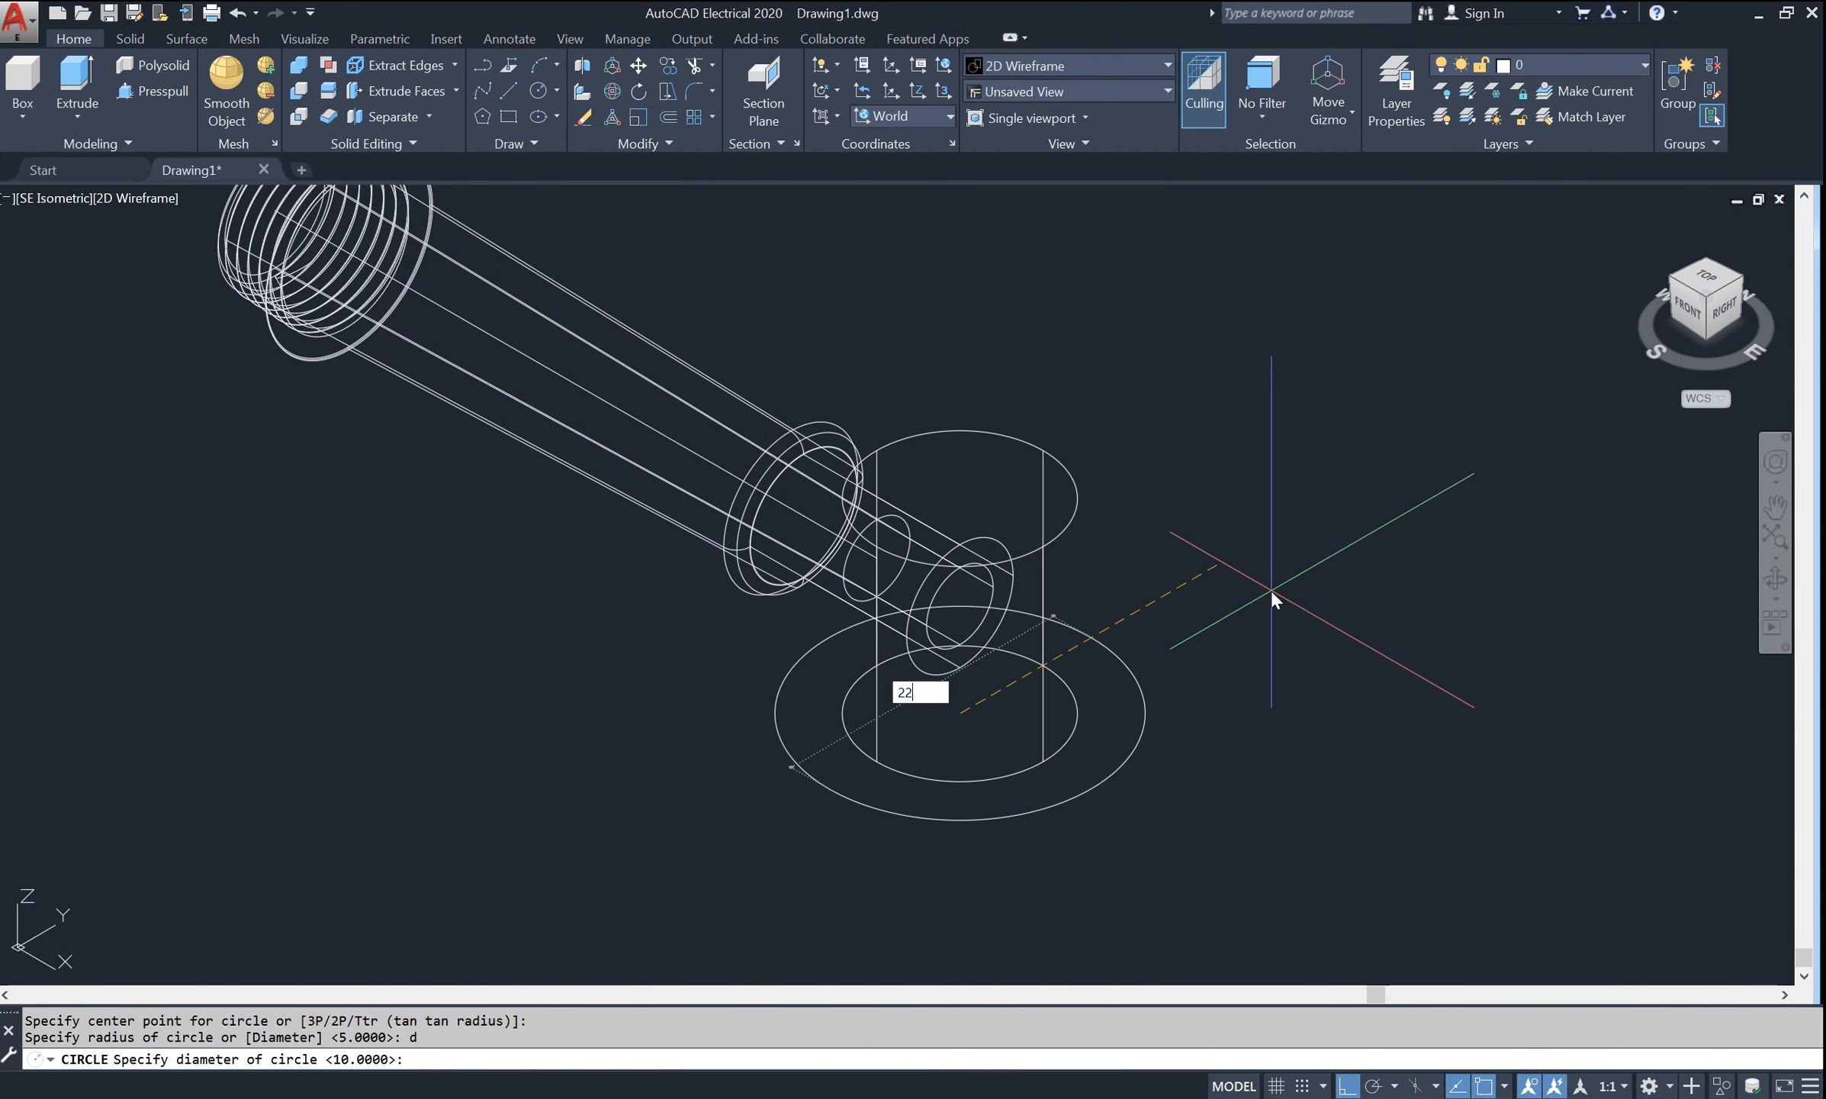
key("Return")
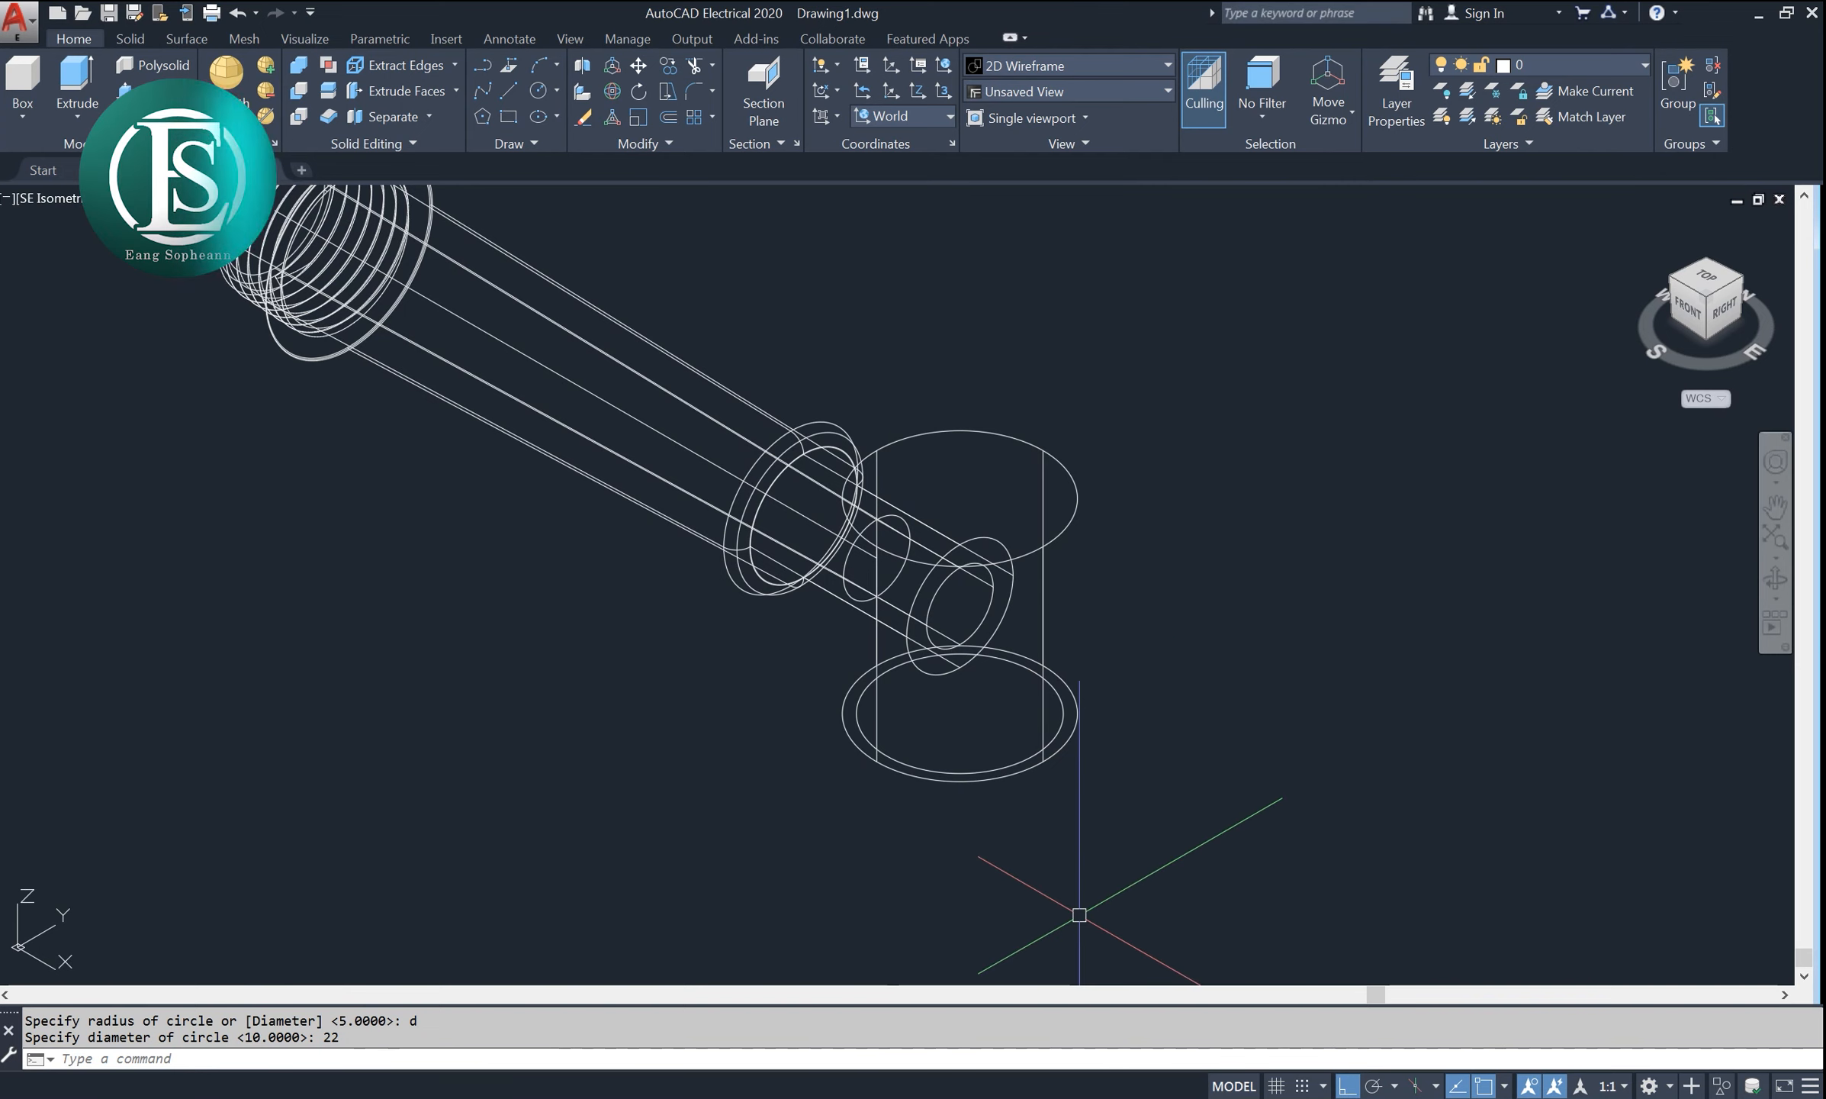
- Extrude the 22-diameter circle 12.5 downward to form a stub below the head
type("EXT")
key("Return")
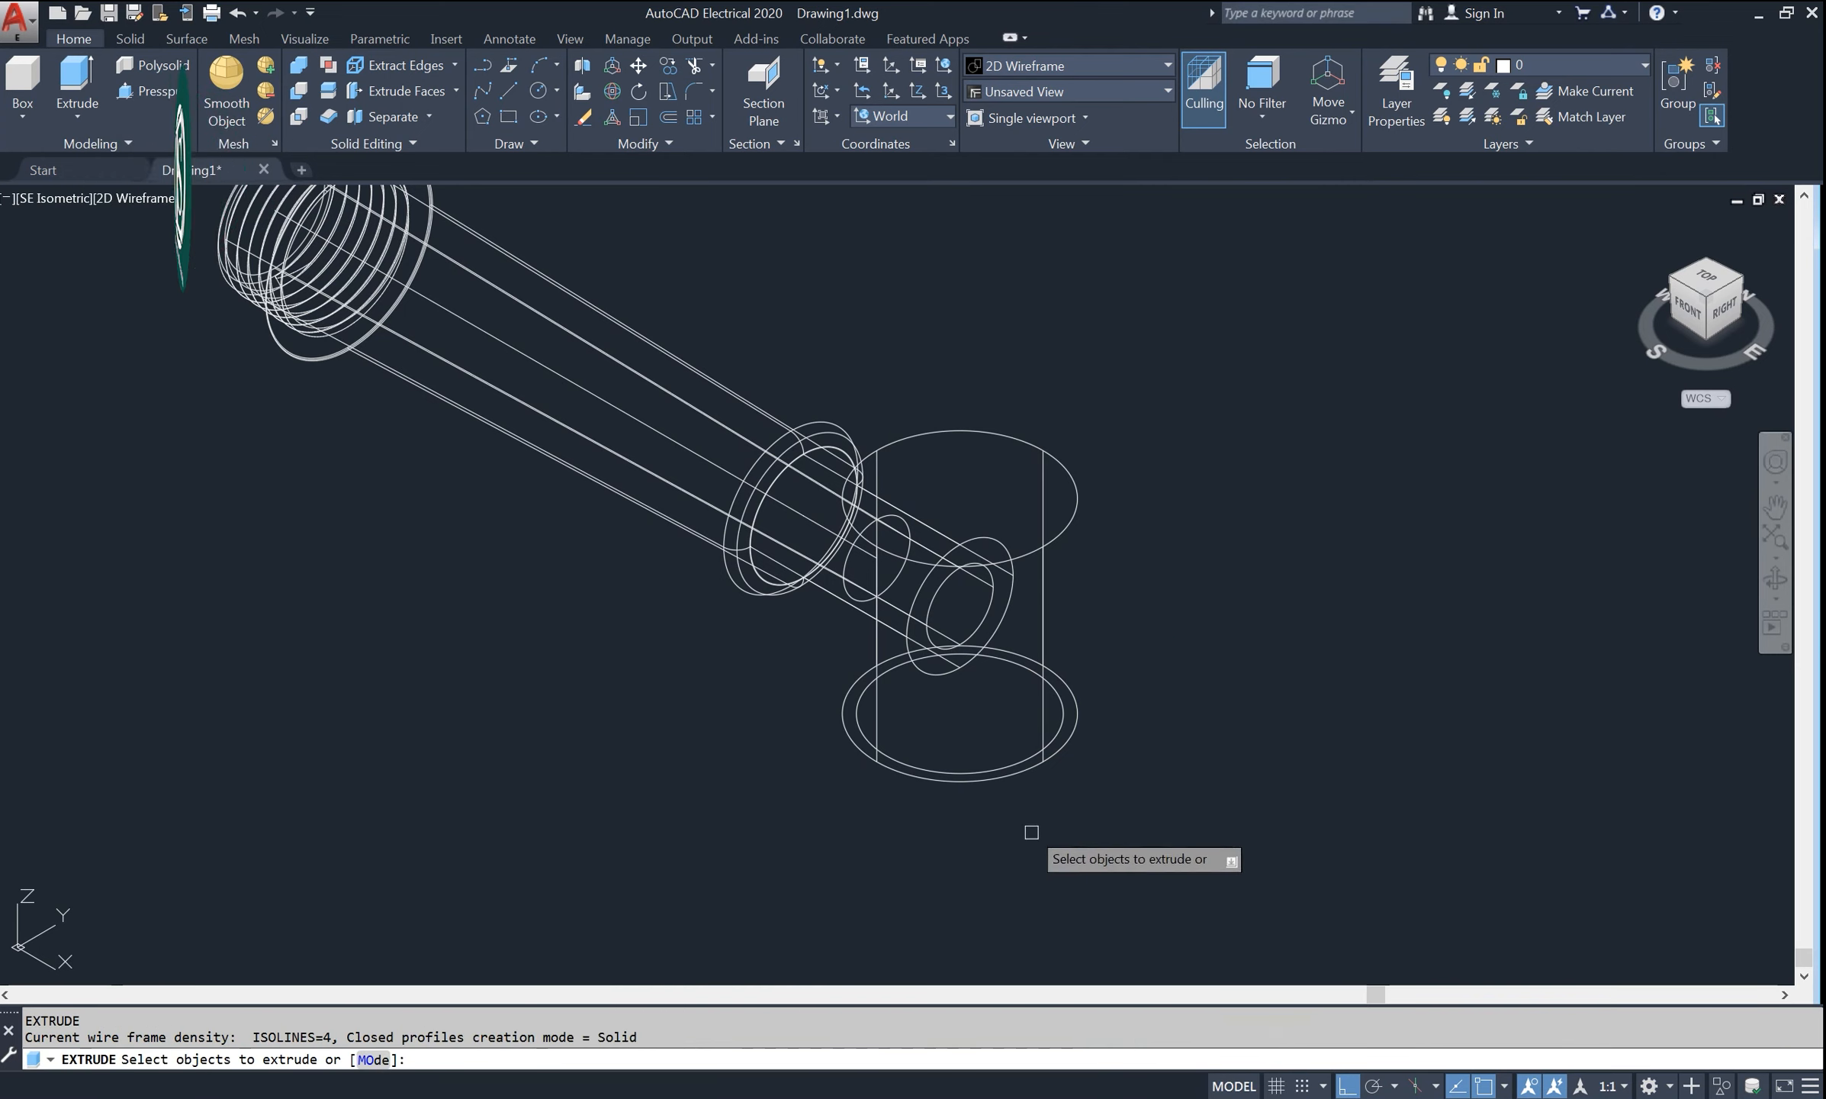
left_click(1026, 759)
key("Return")
type("12")
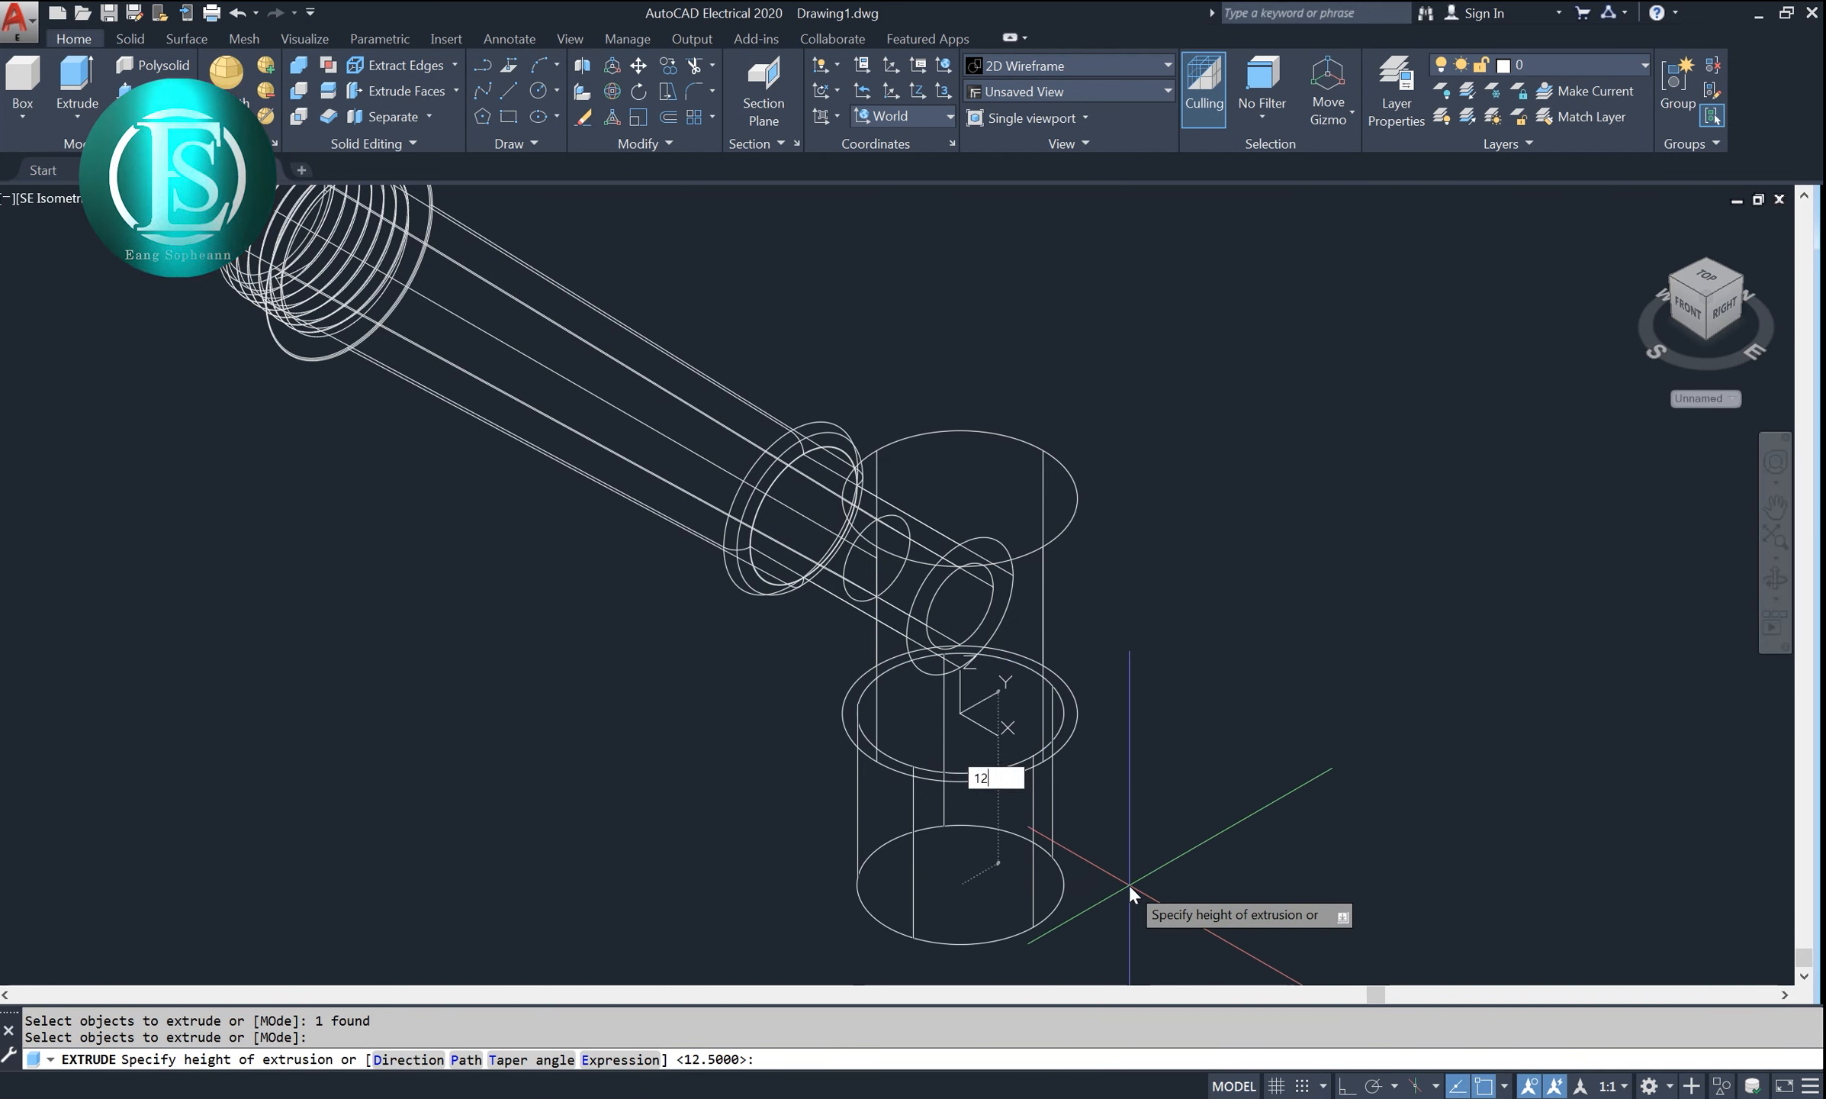
type(".5")
key("Return")
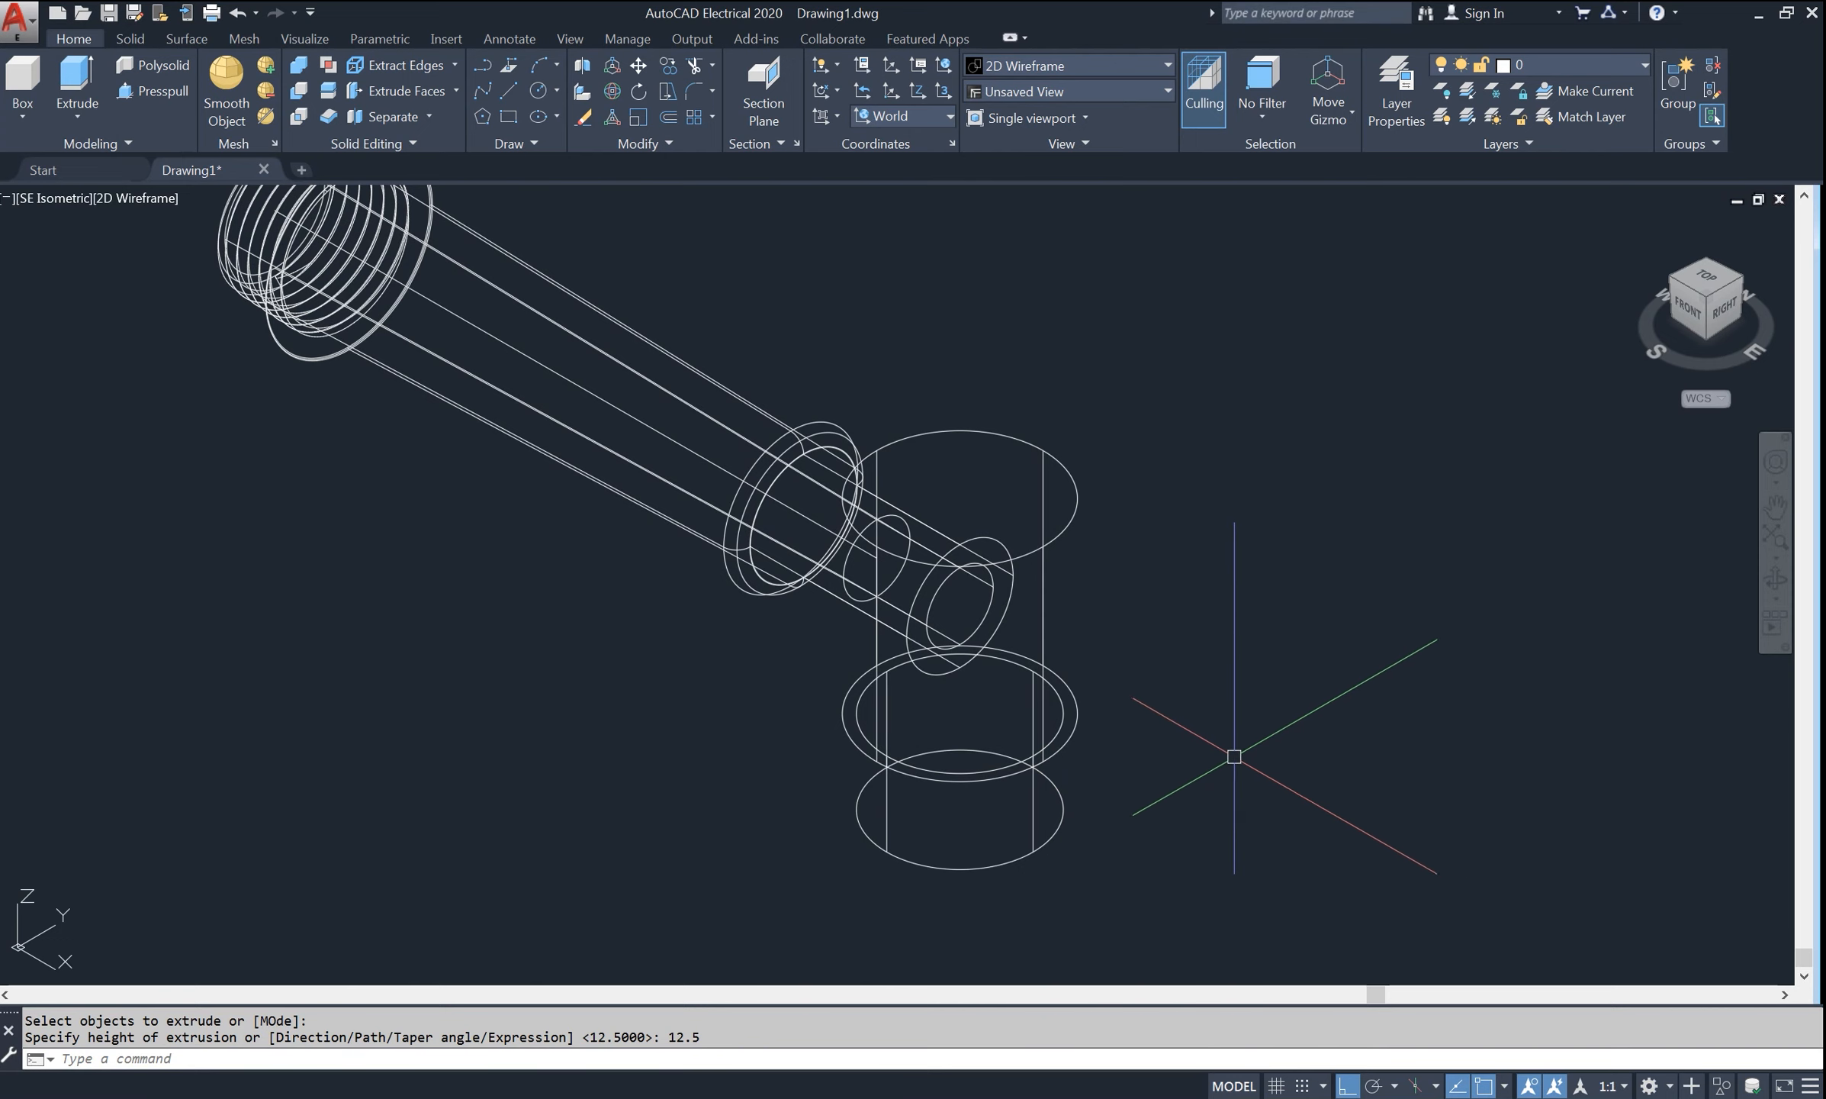
- Draw a helix around the lower stub from its bottom centre to the head's bottom face, with base and top radius 11
type("he")
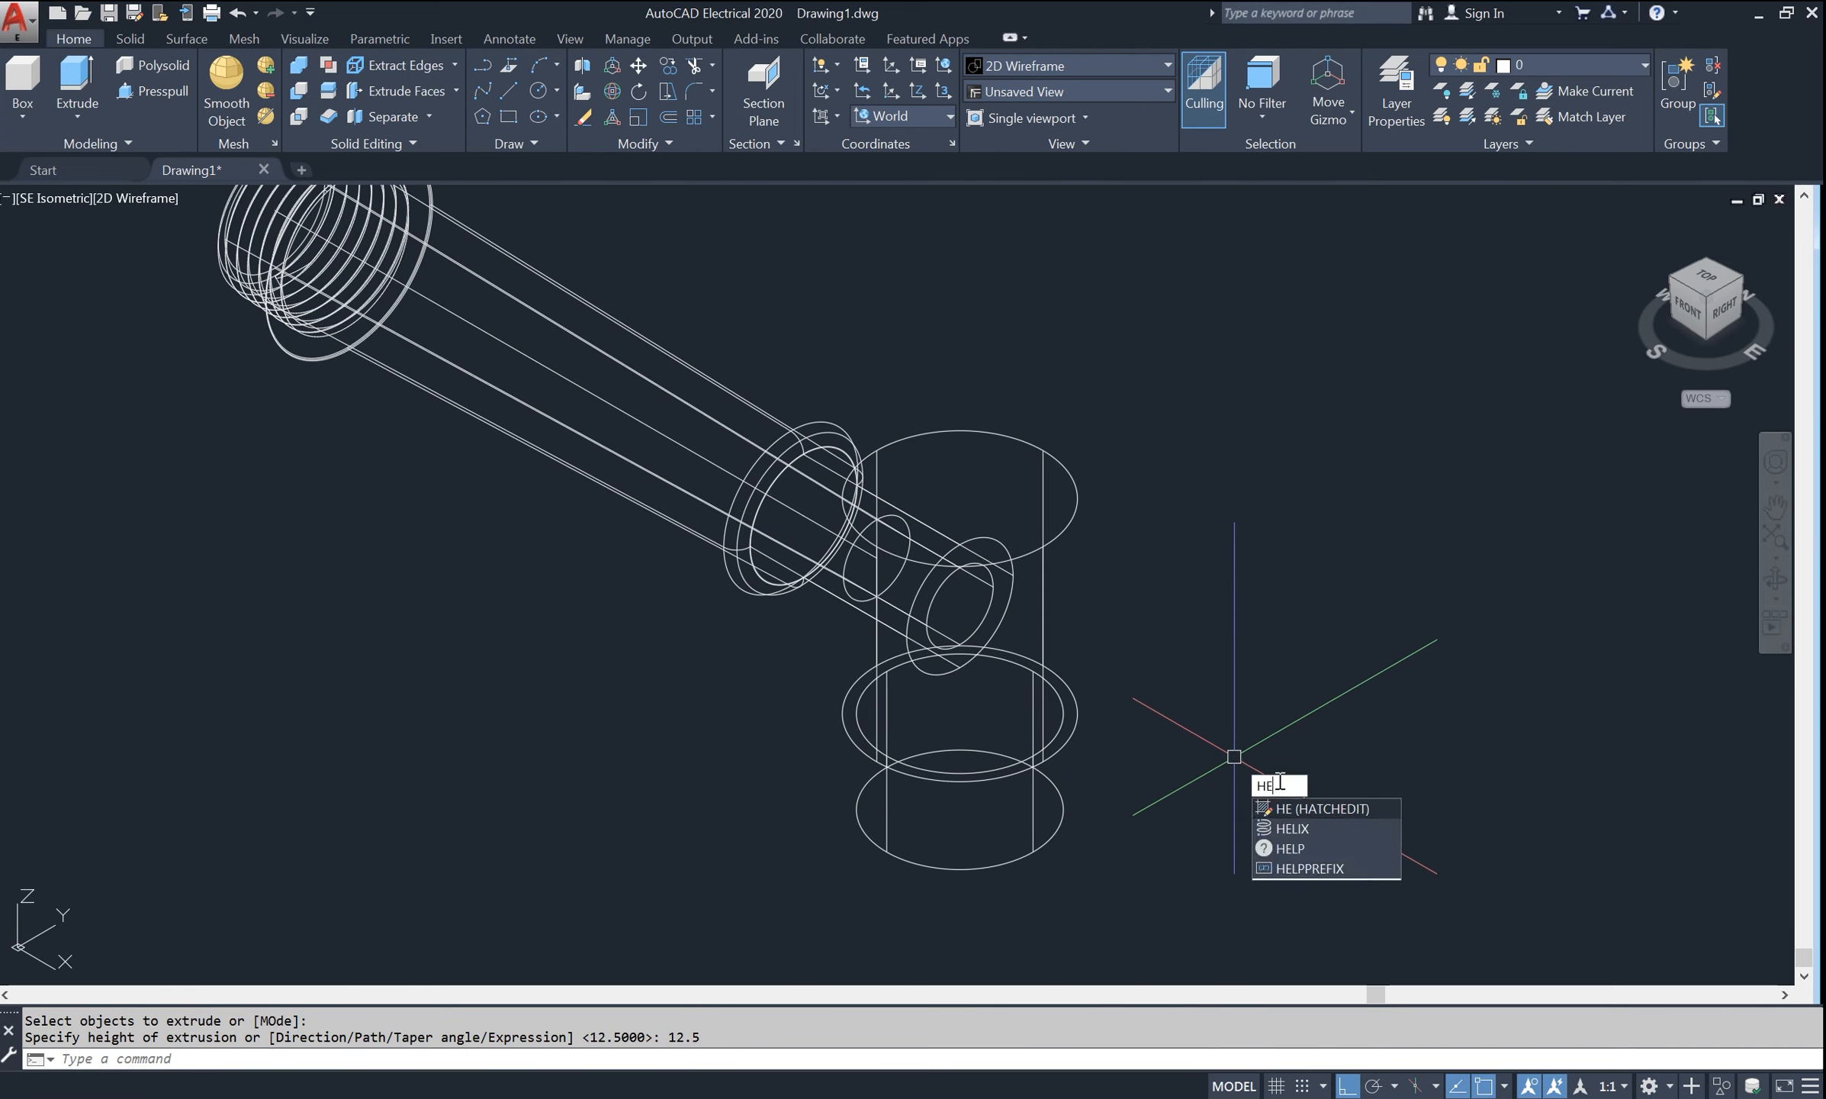
left_click(1309, 829)
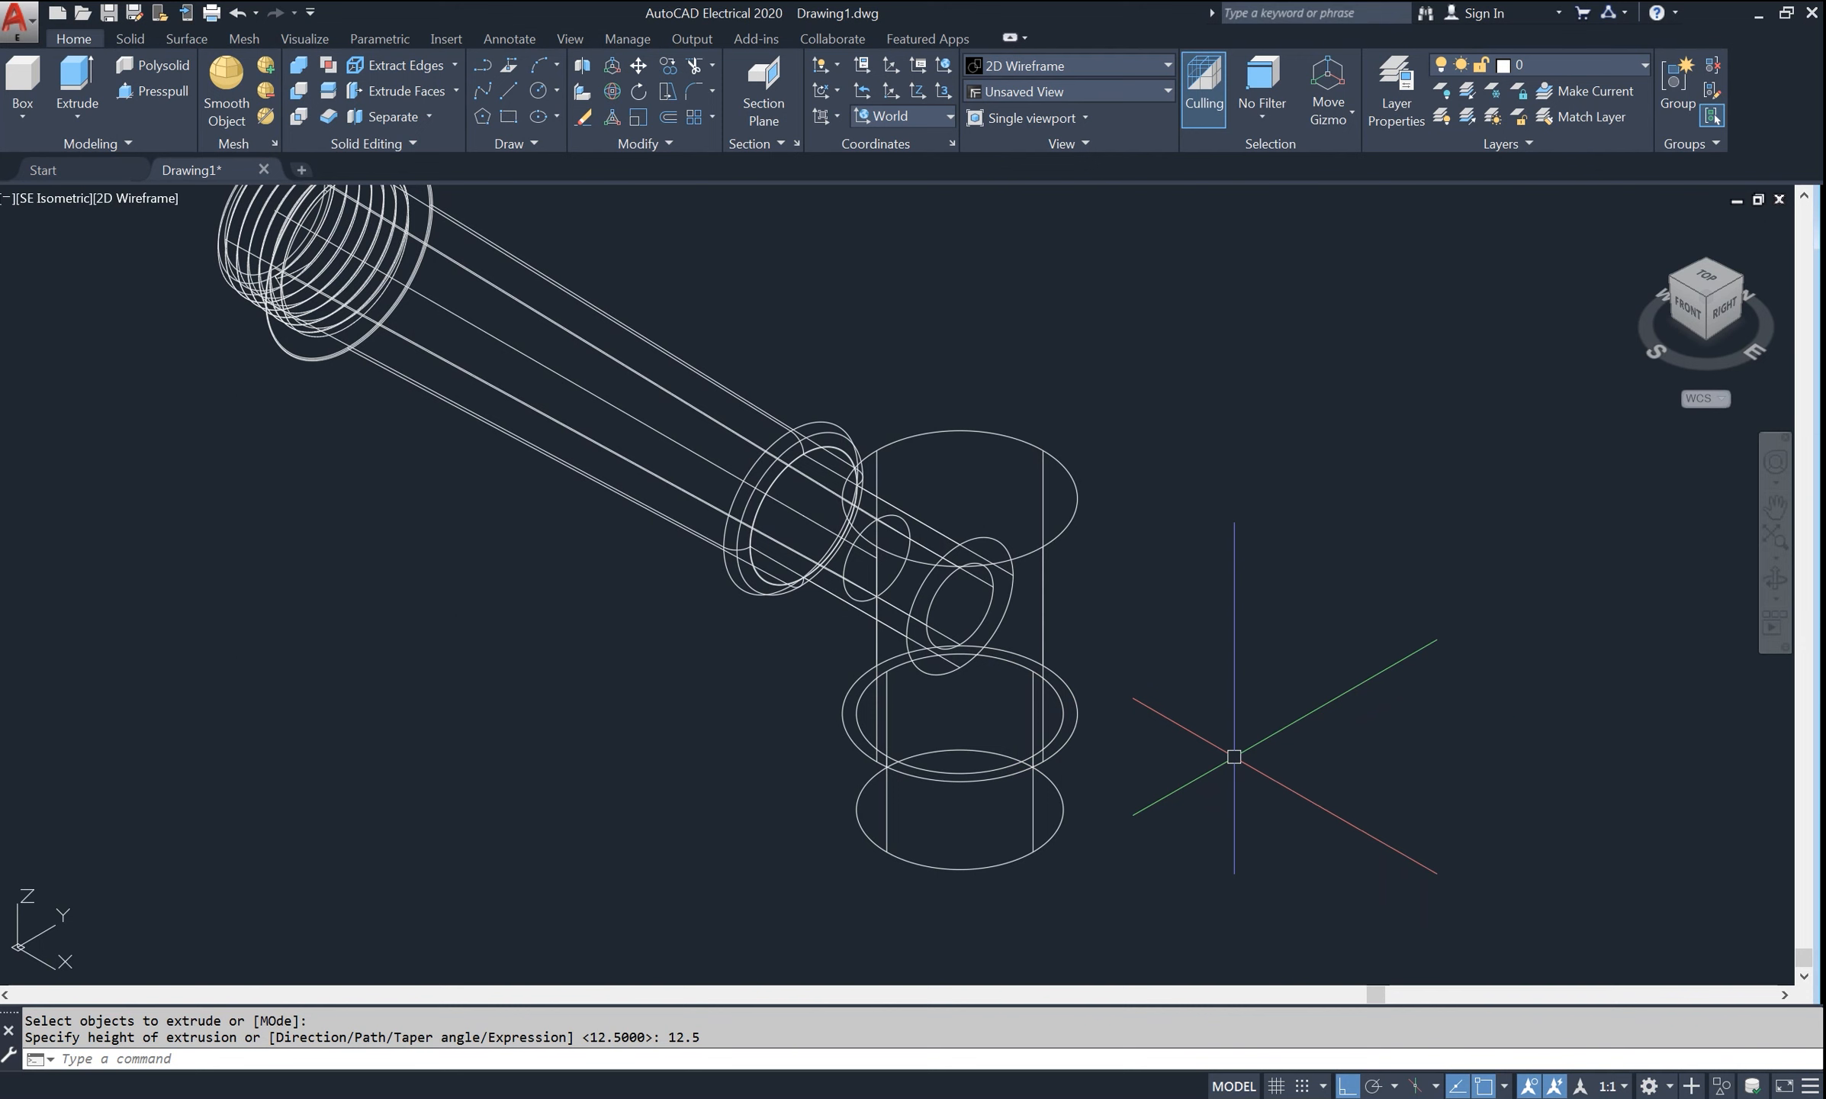
left_click(961, 809)
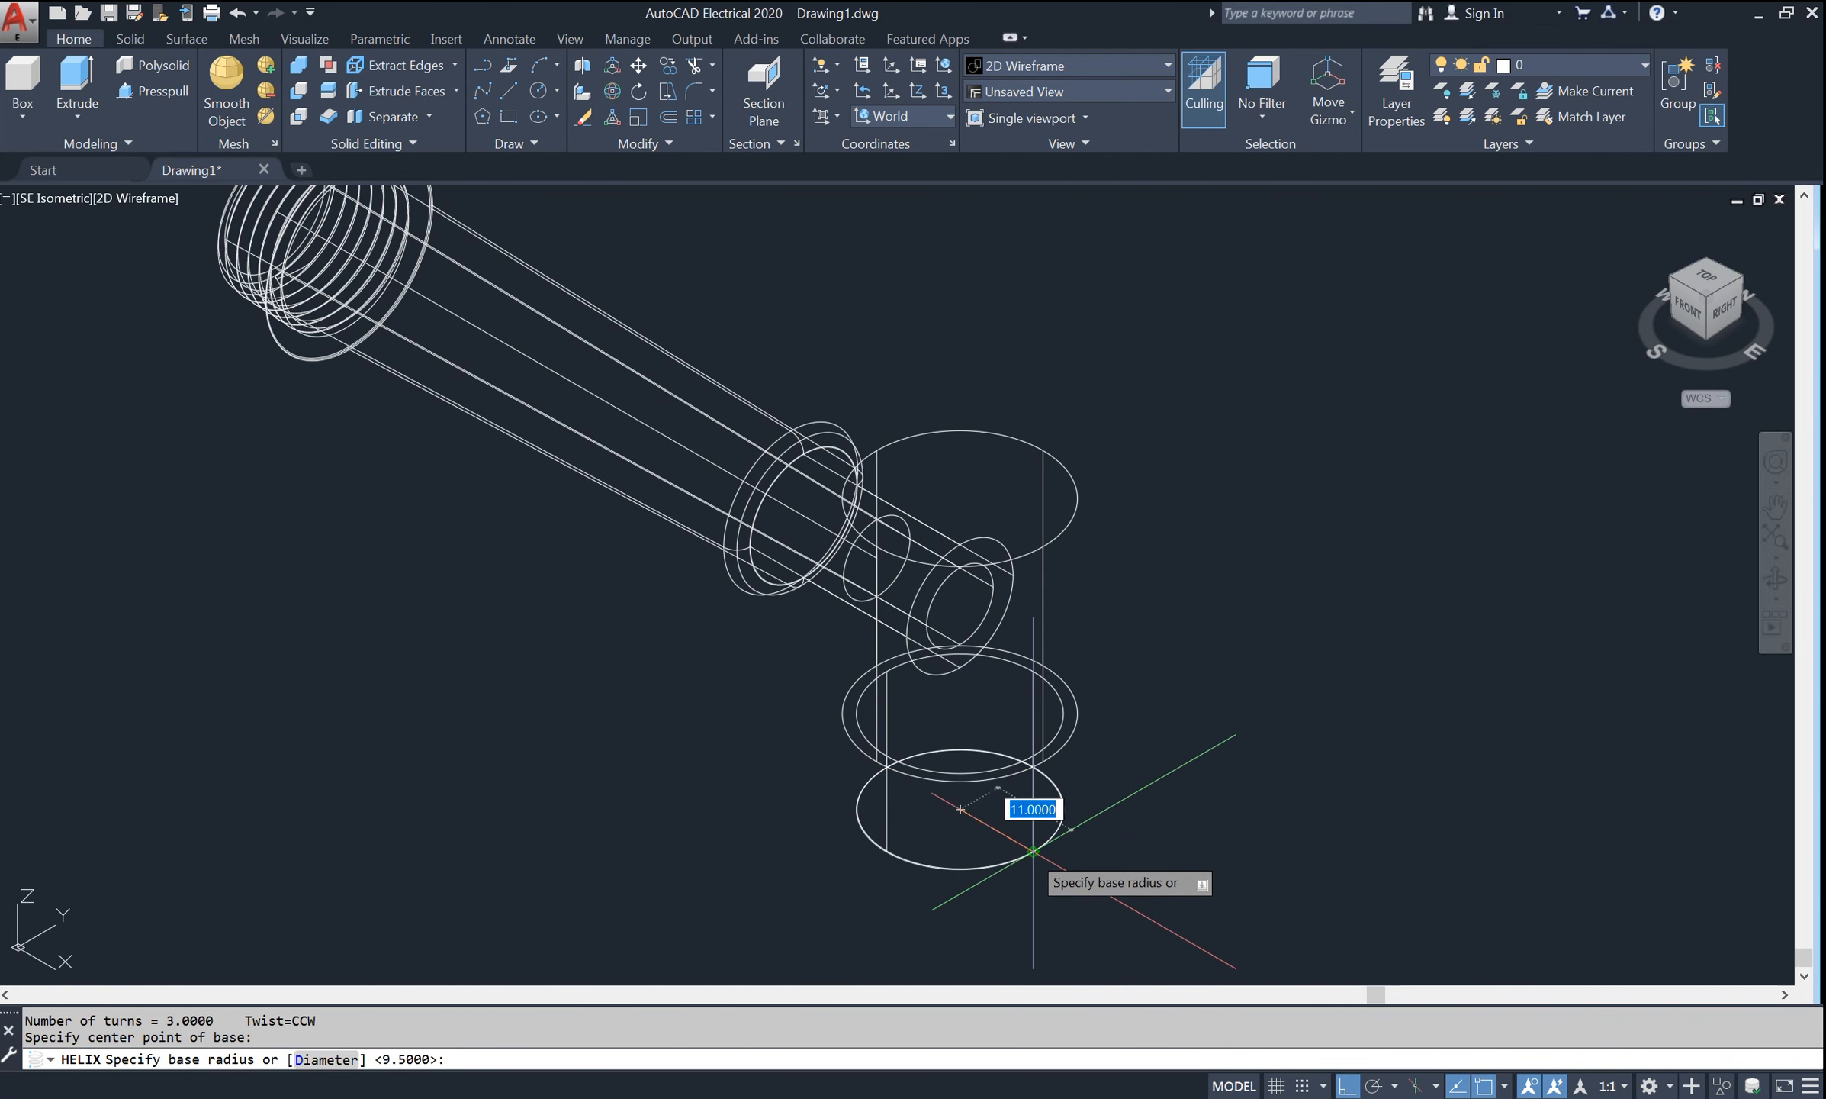
left_click(1033, 850)
key("Return")
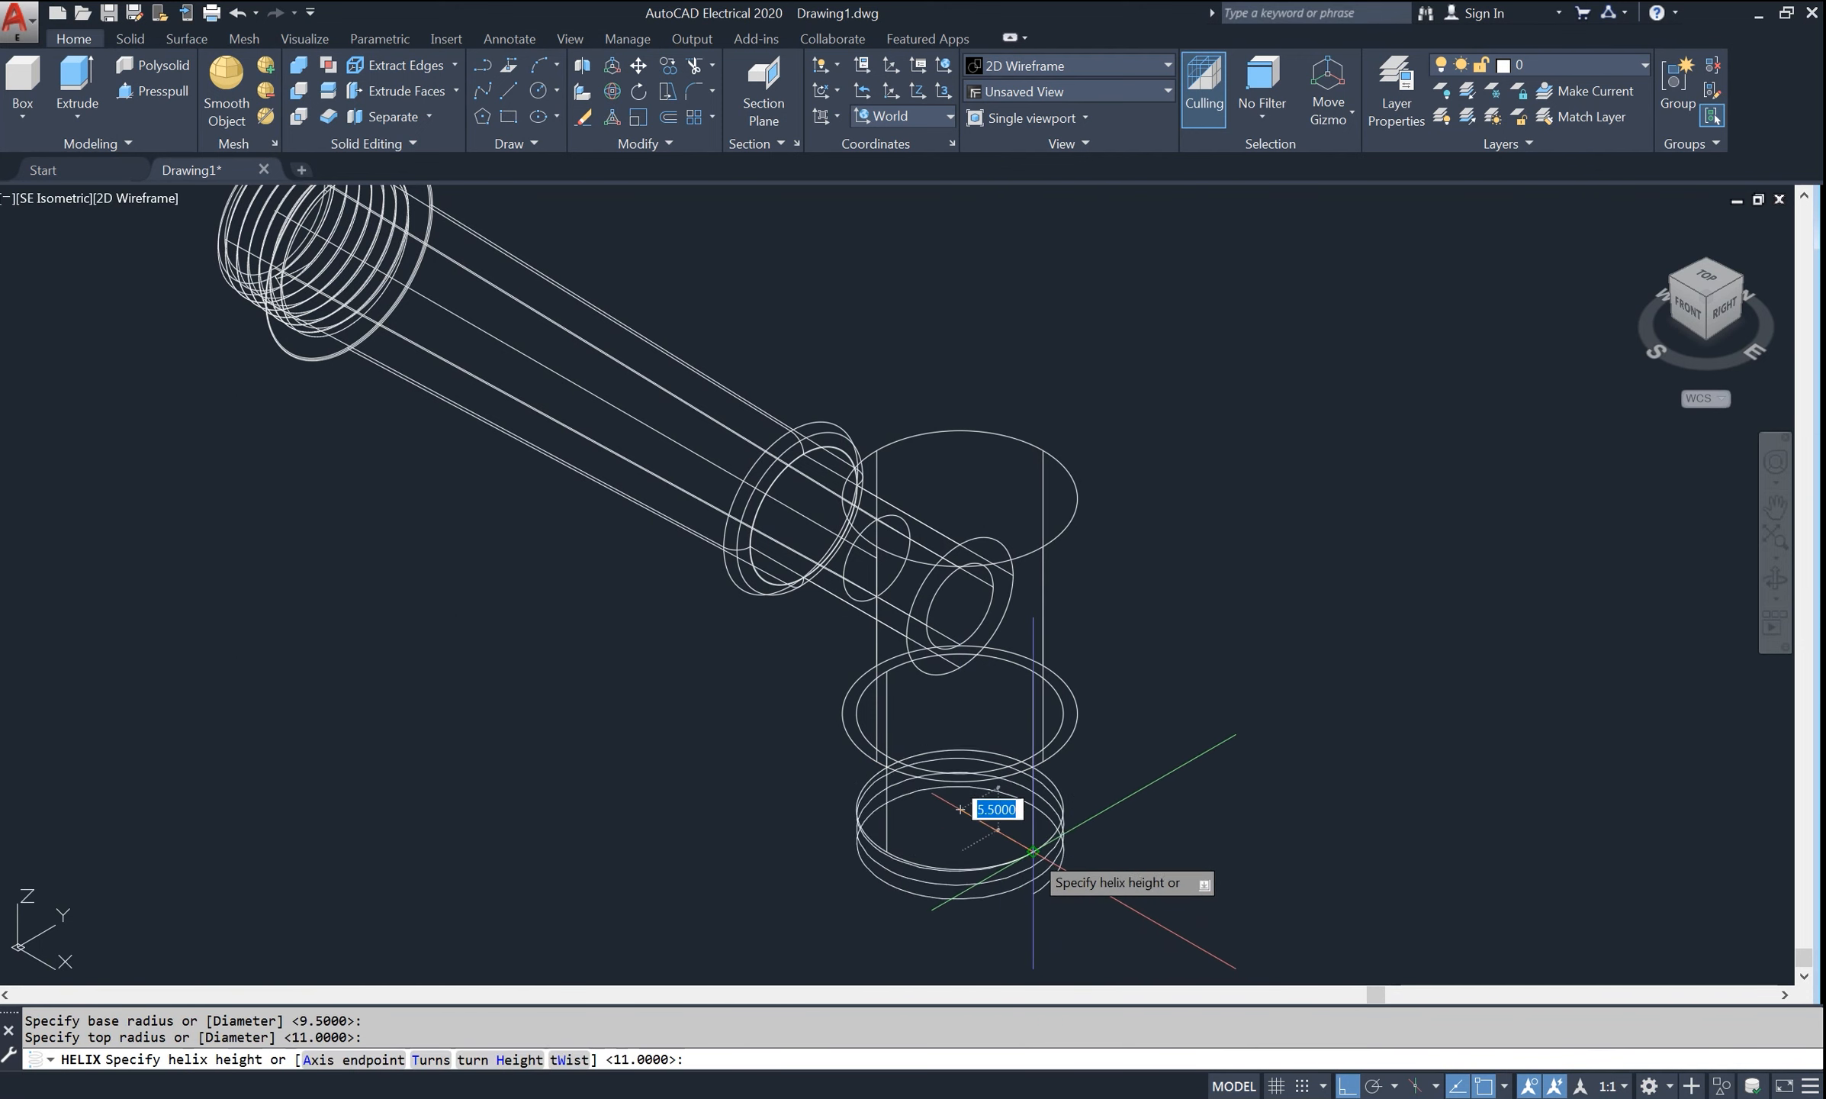
left_click(960, 712)
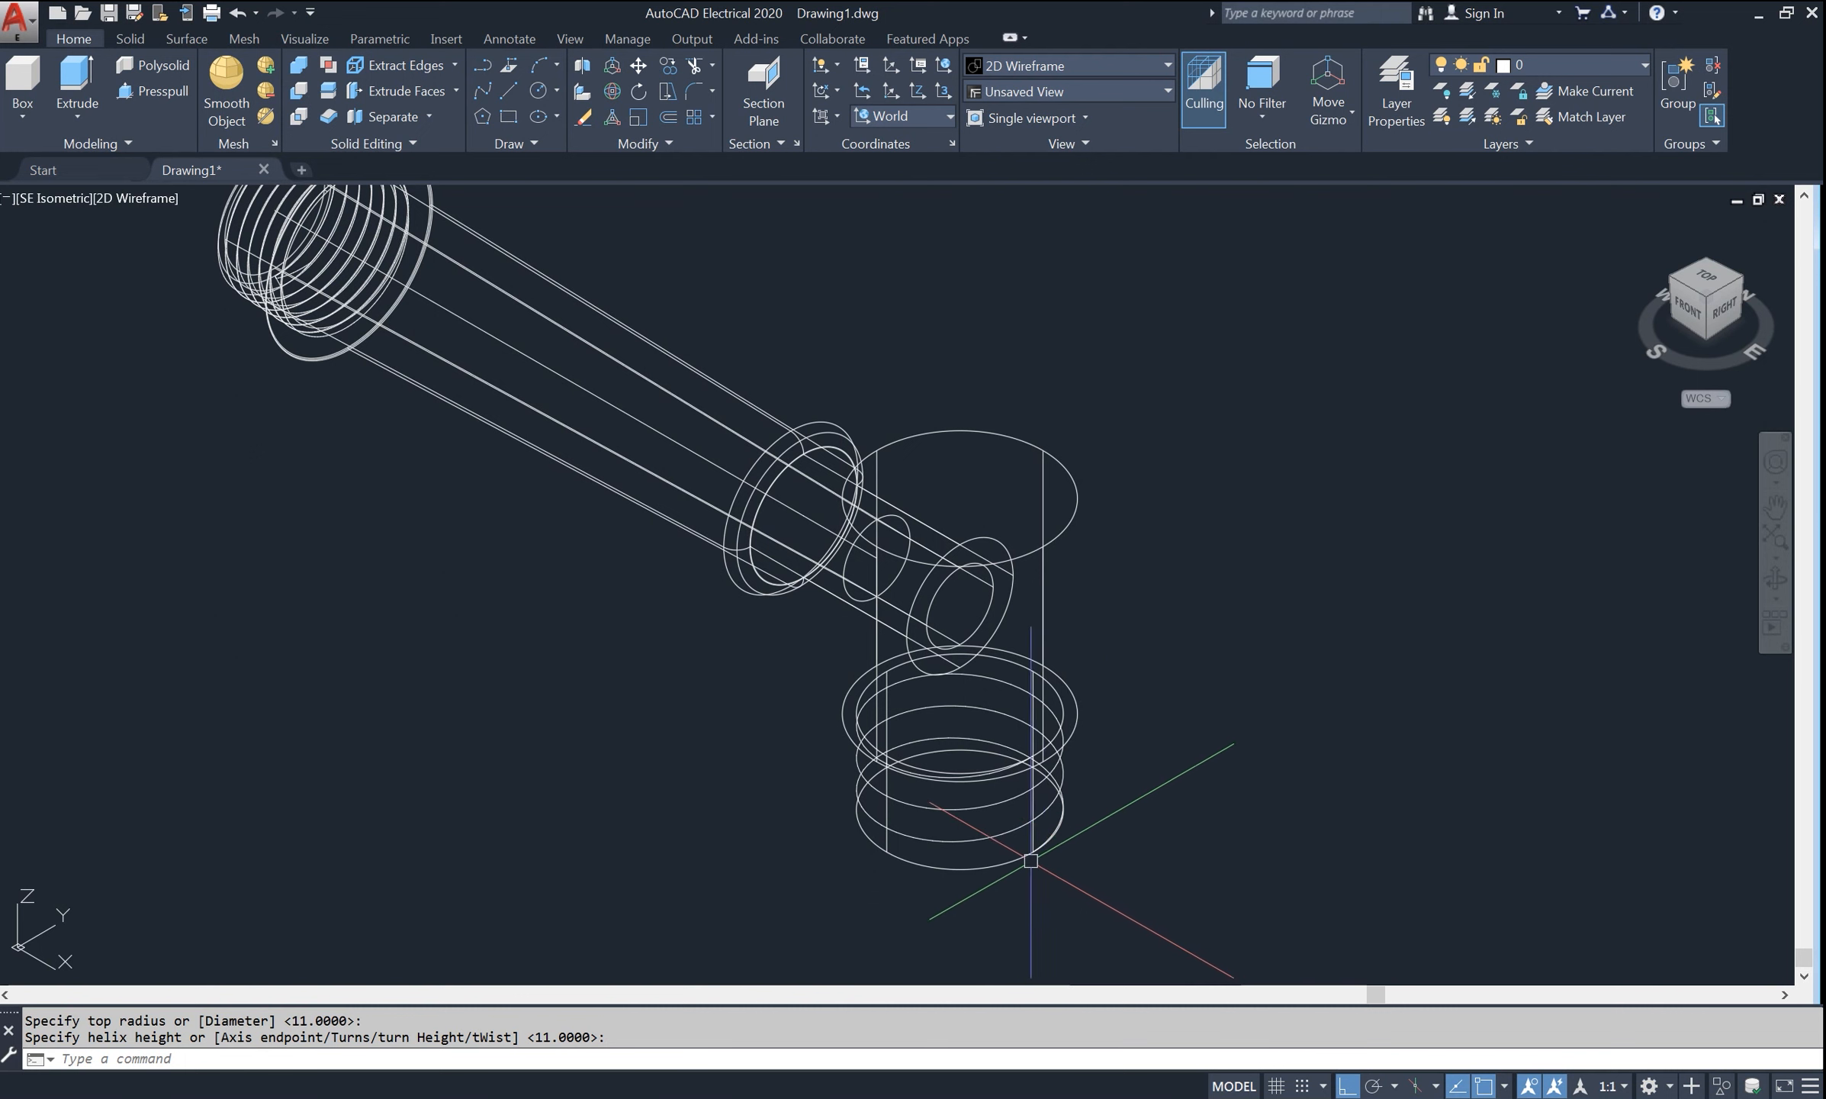
- Set the helix around the lower stub to 8 turns with a turn height of 1.25
left_click(995, 835)
right_click(995, 835)
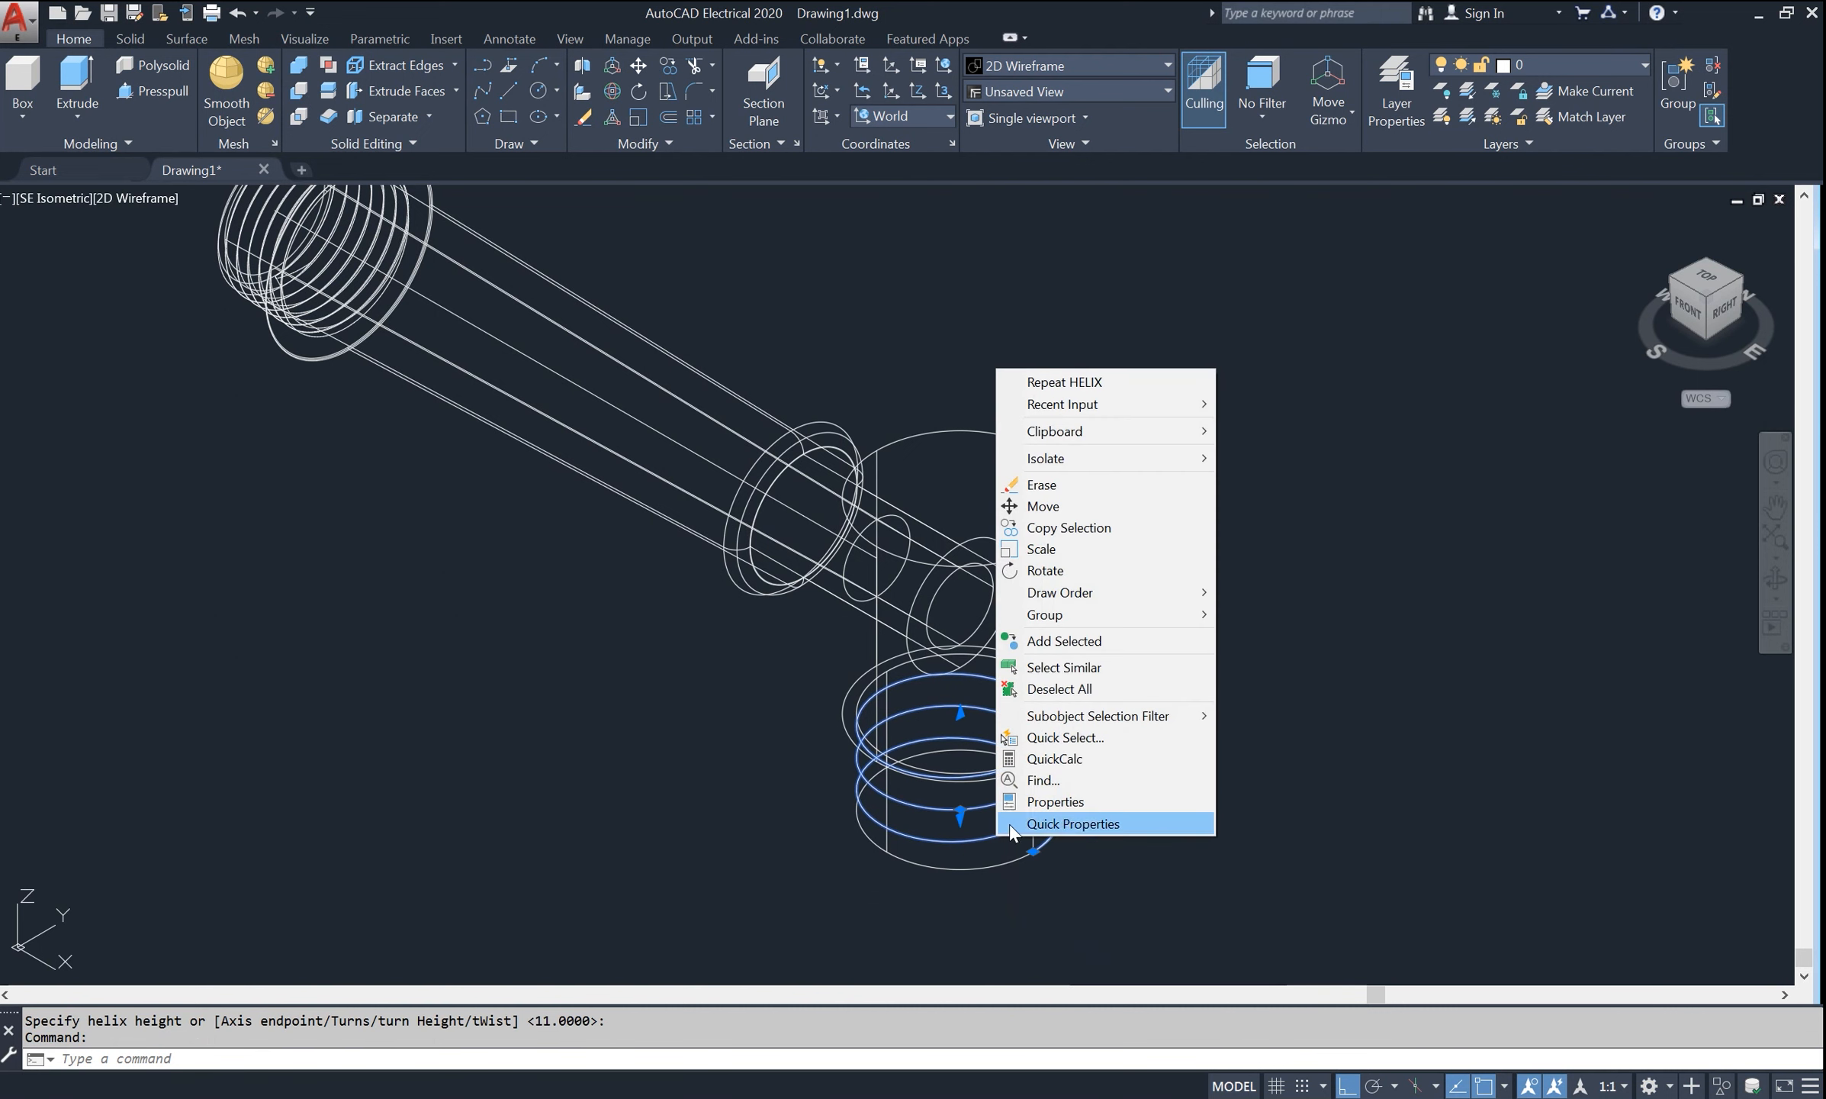
left_click(1053, 812)
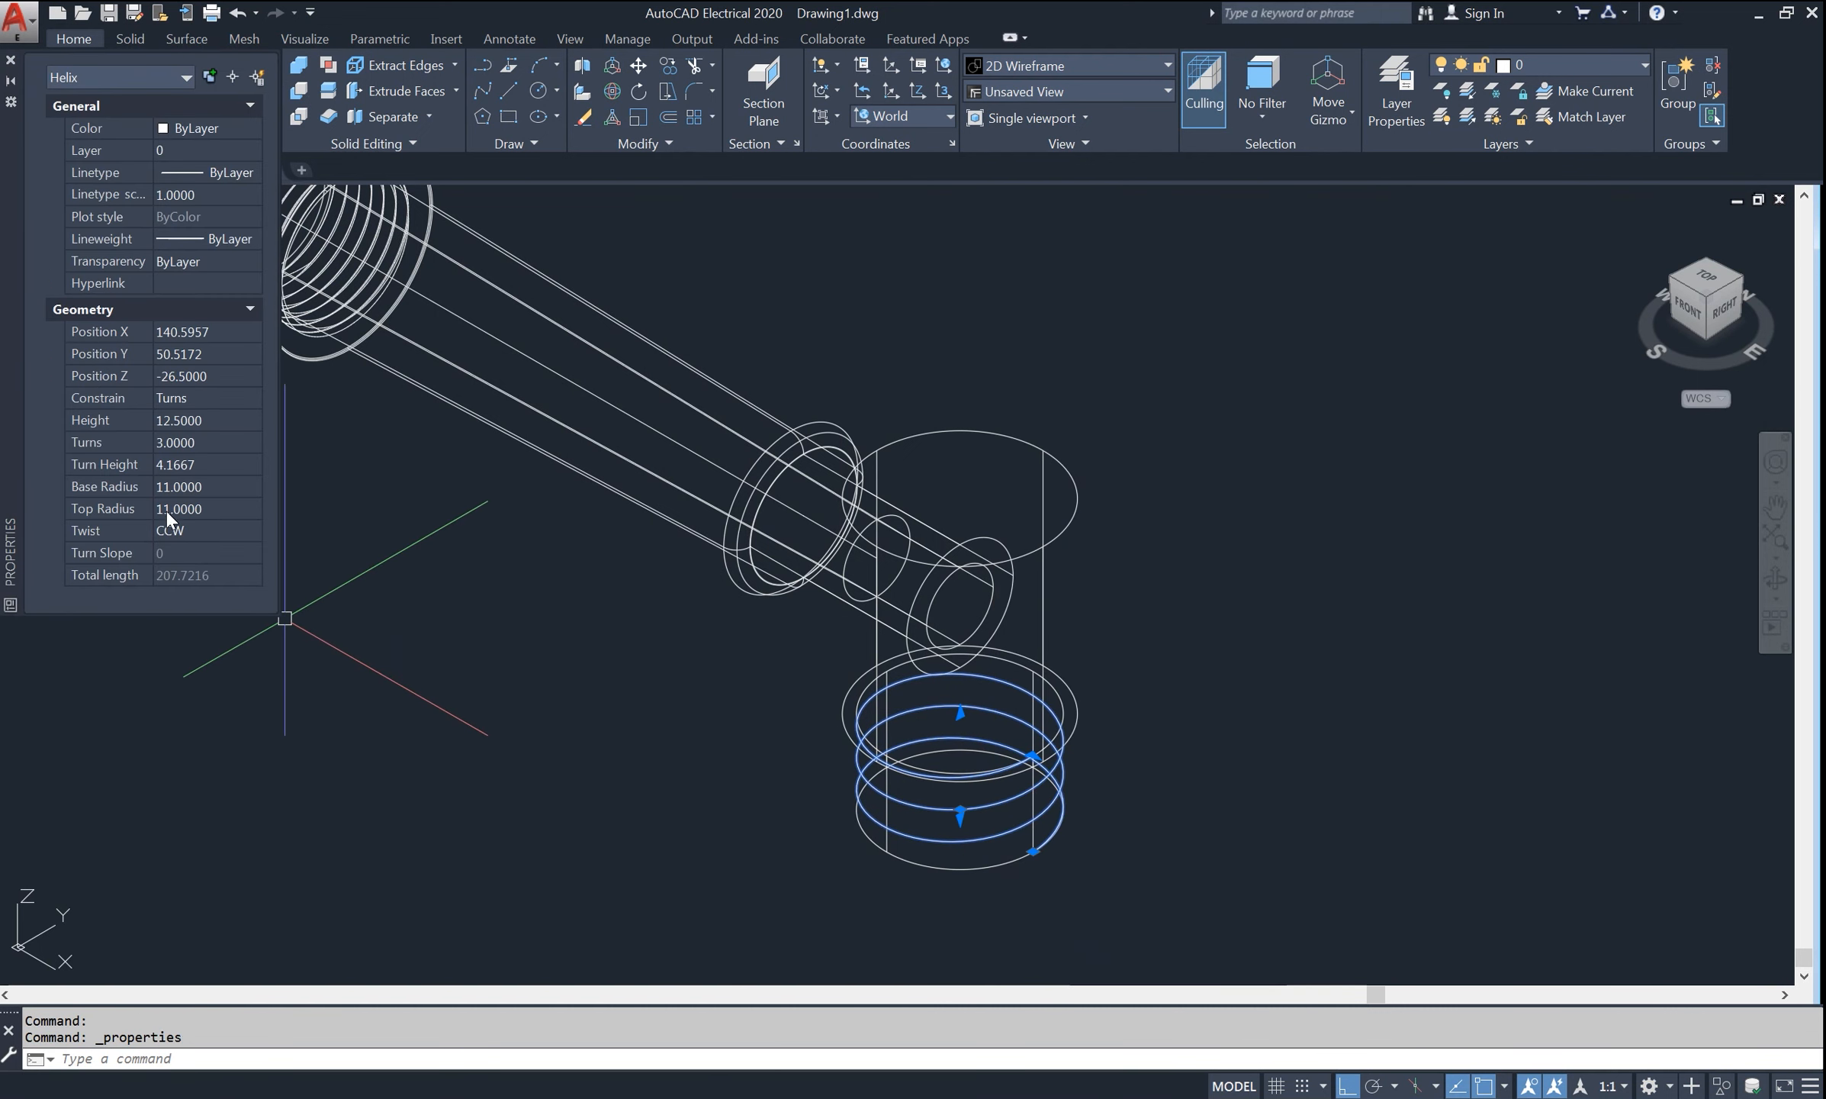
left_click(188, 442)
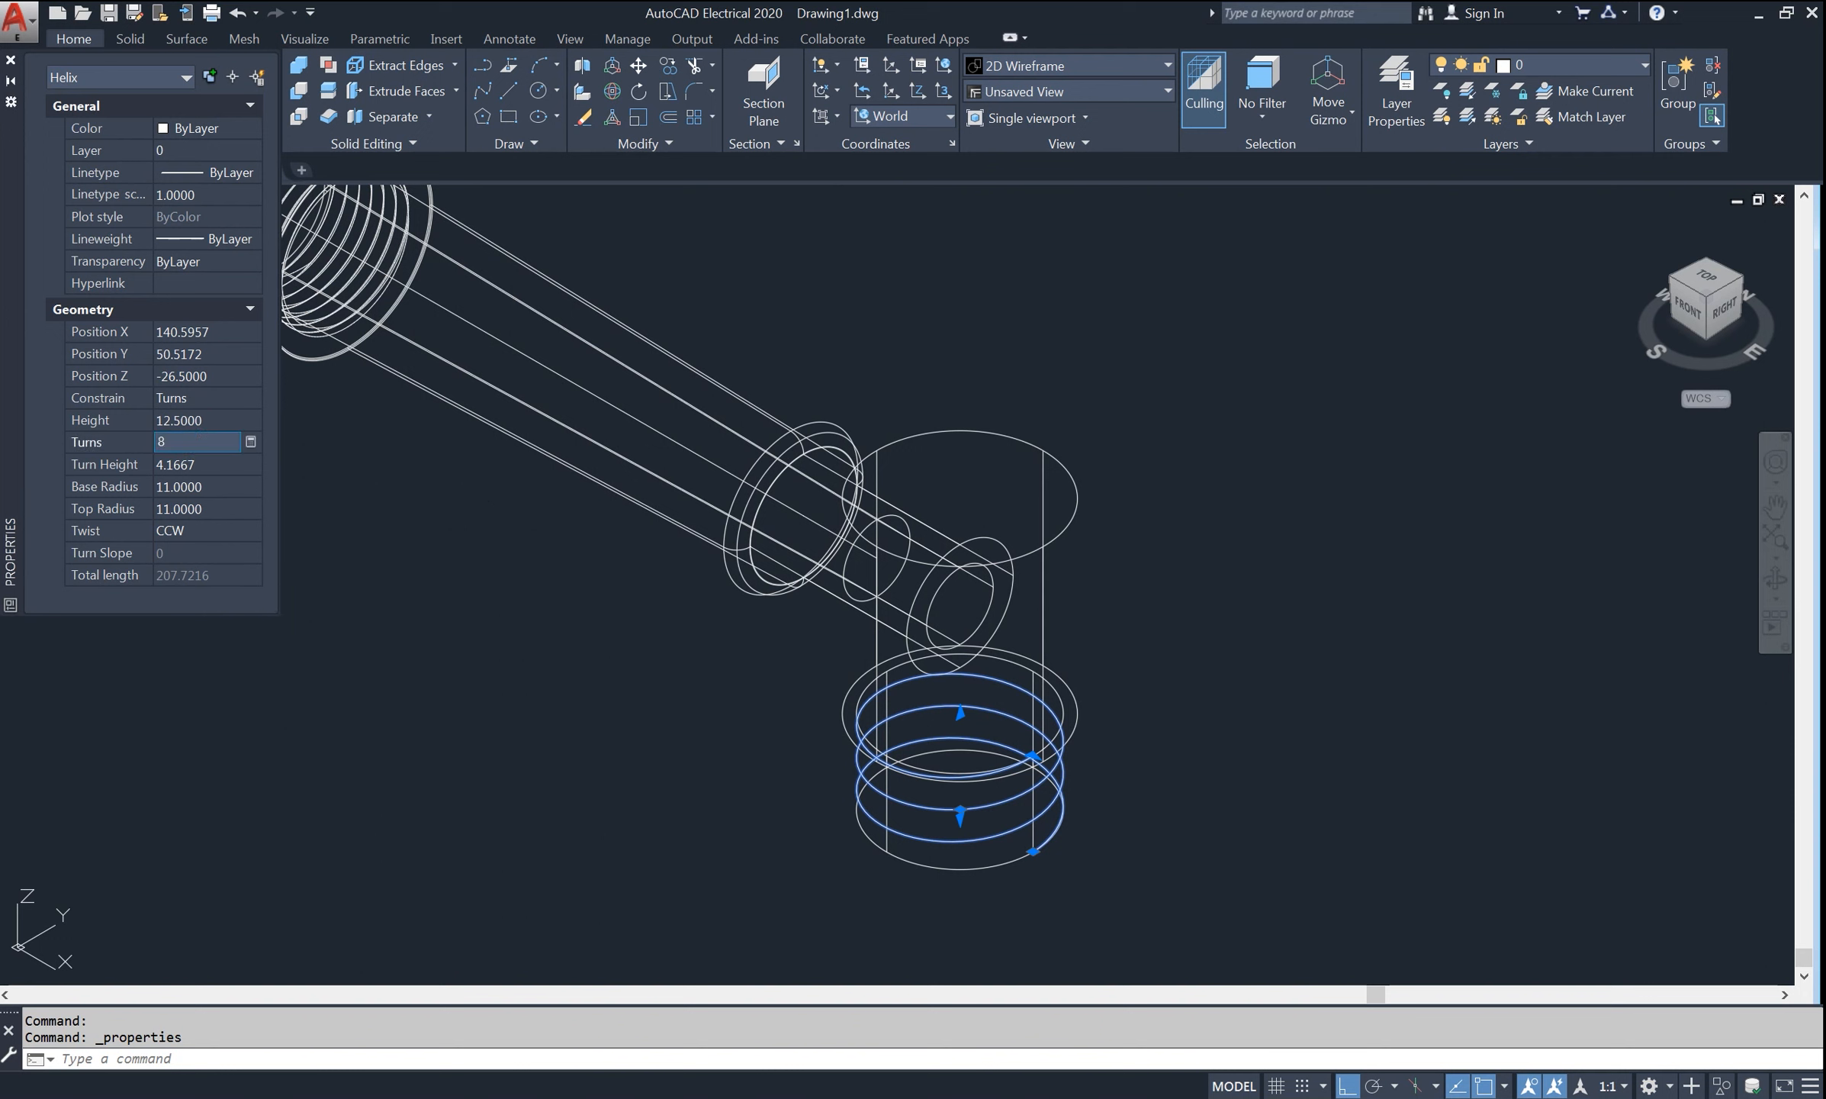
left_click(193, 463)
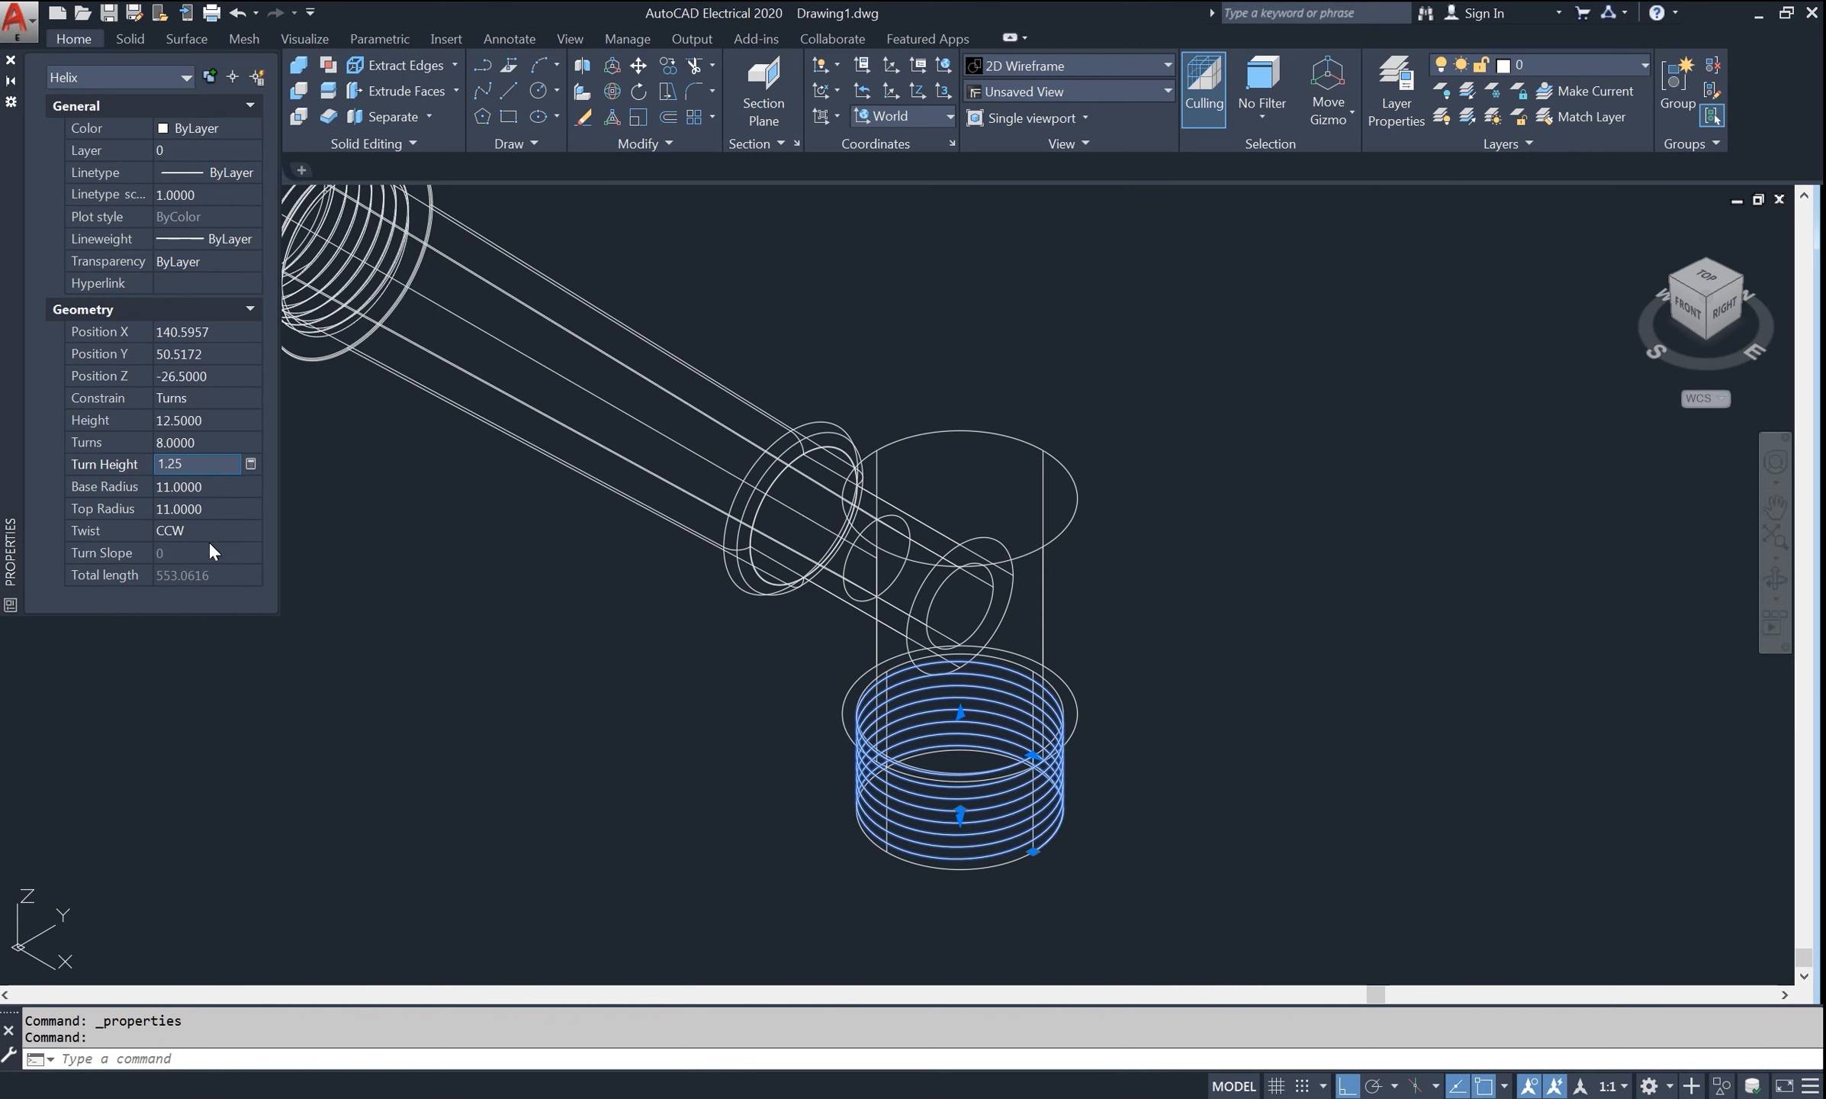
left_click(219, 505)
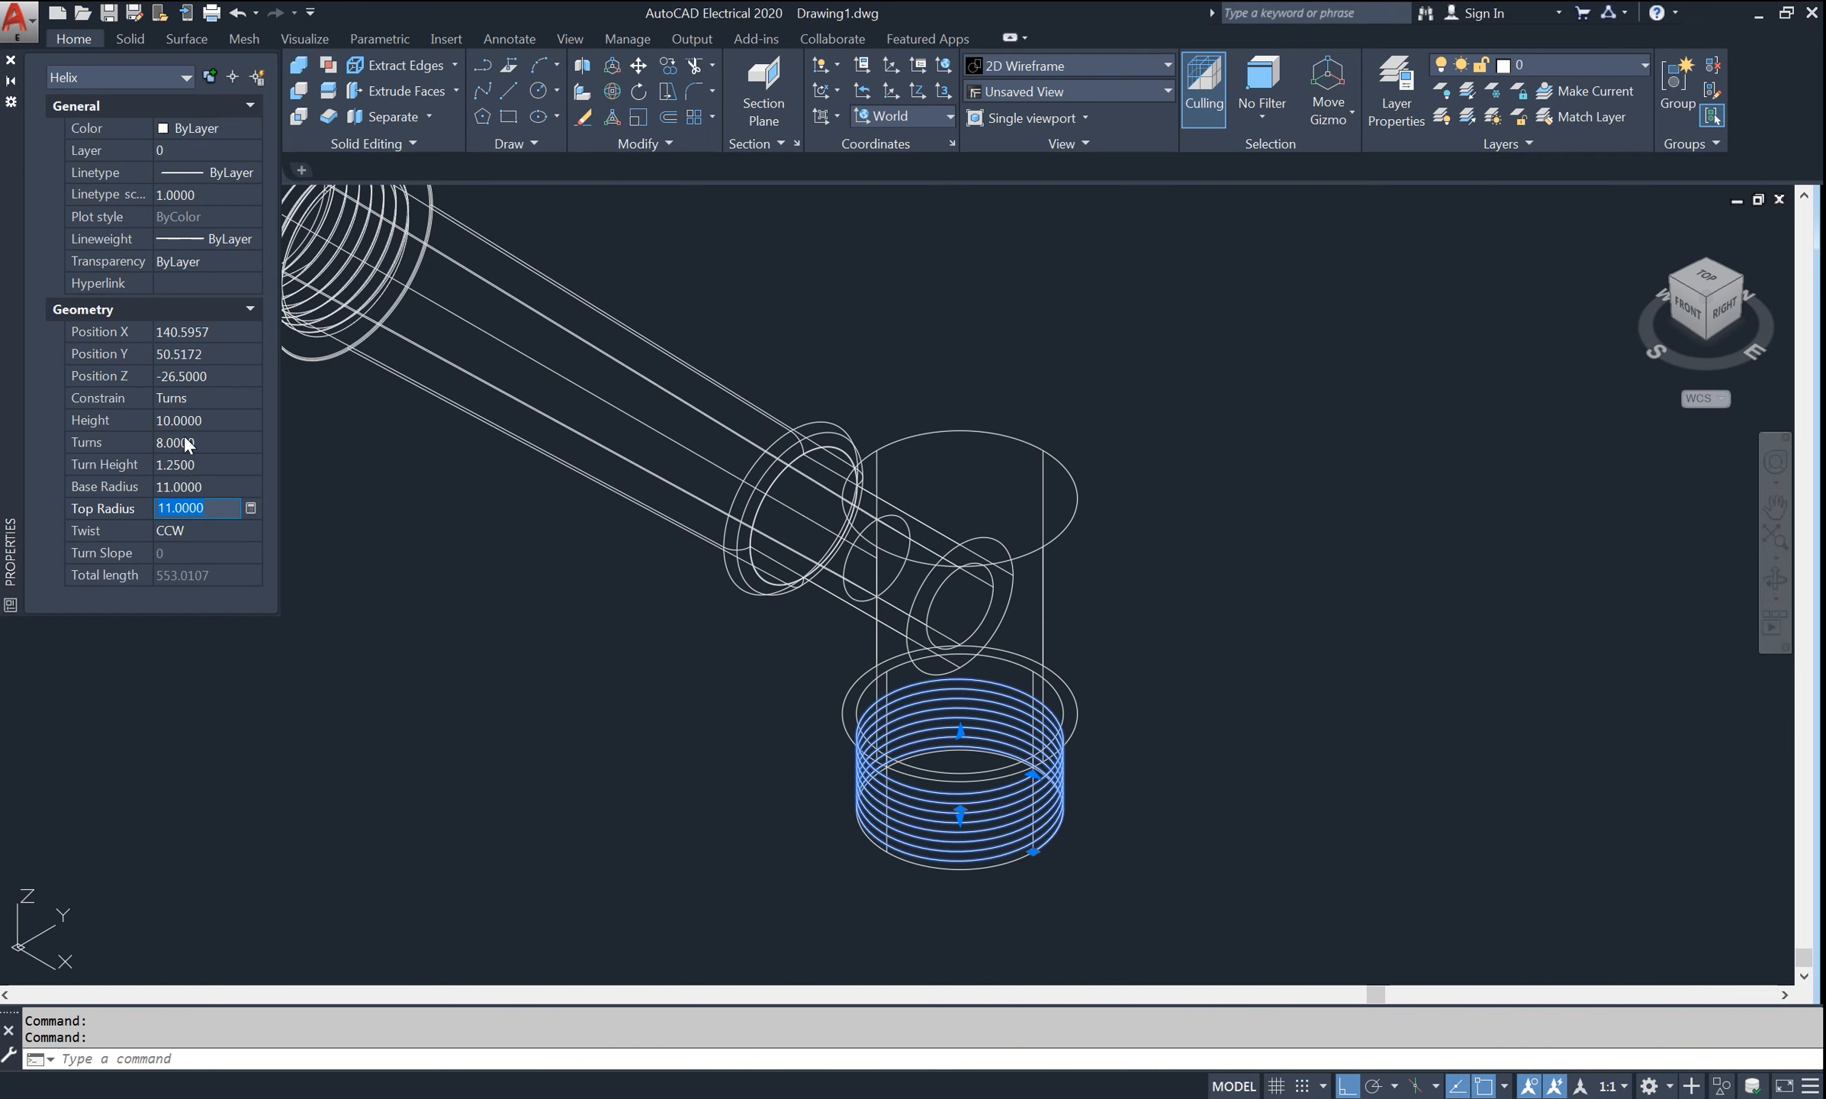
left_click(13, 62)
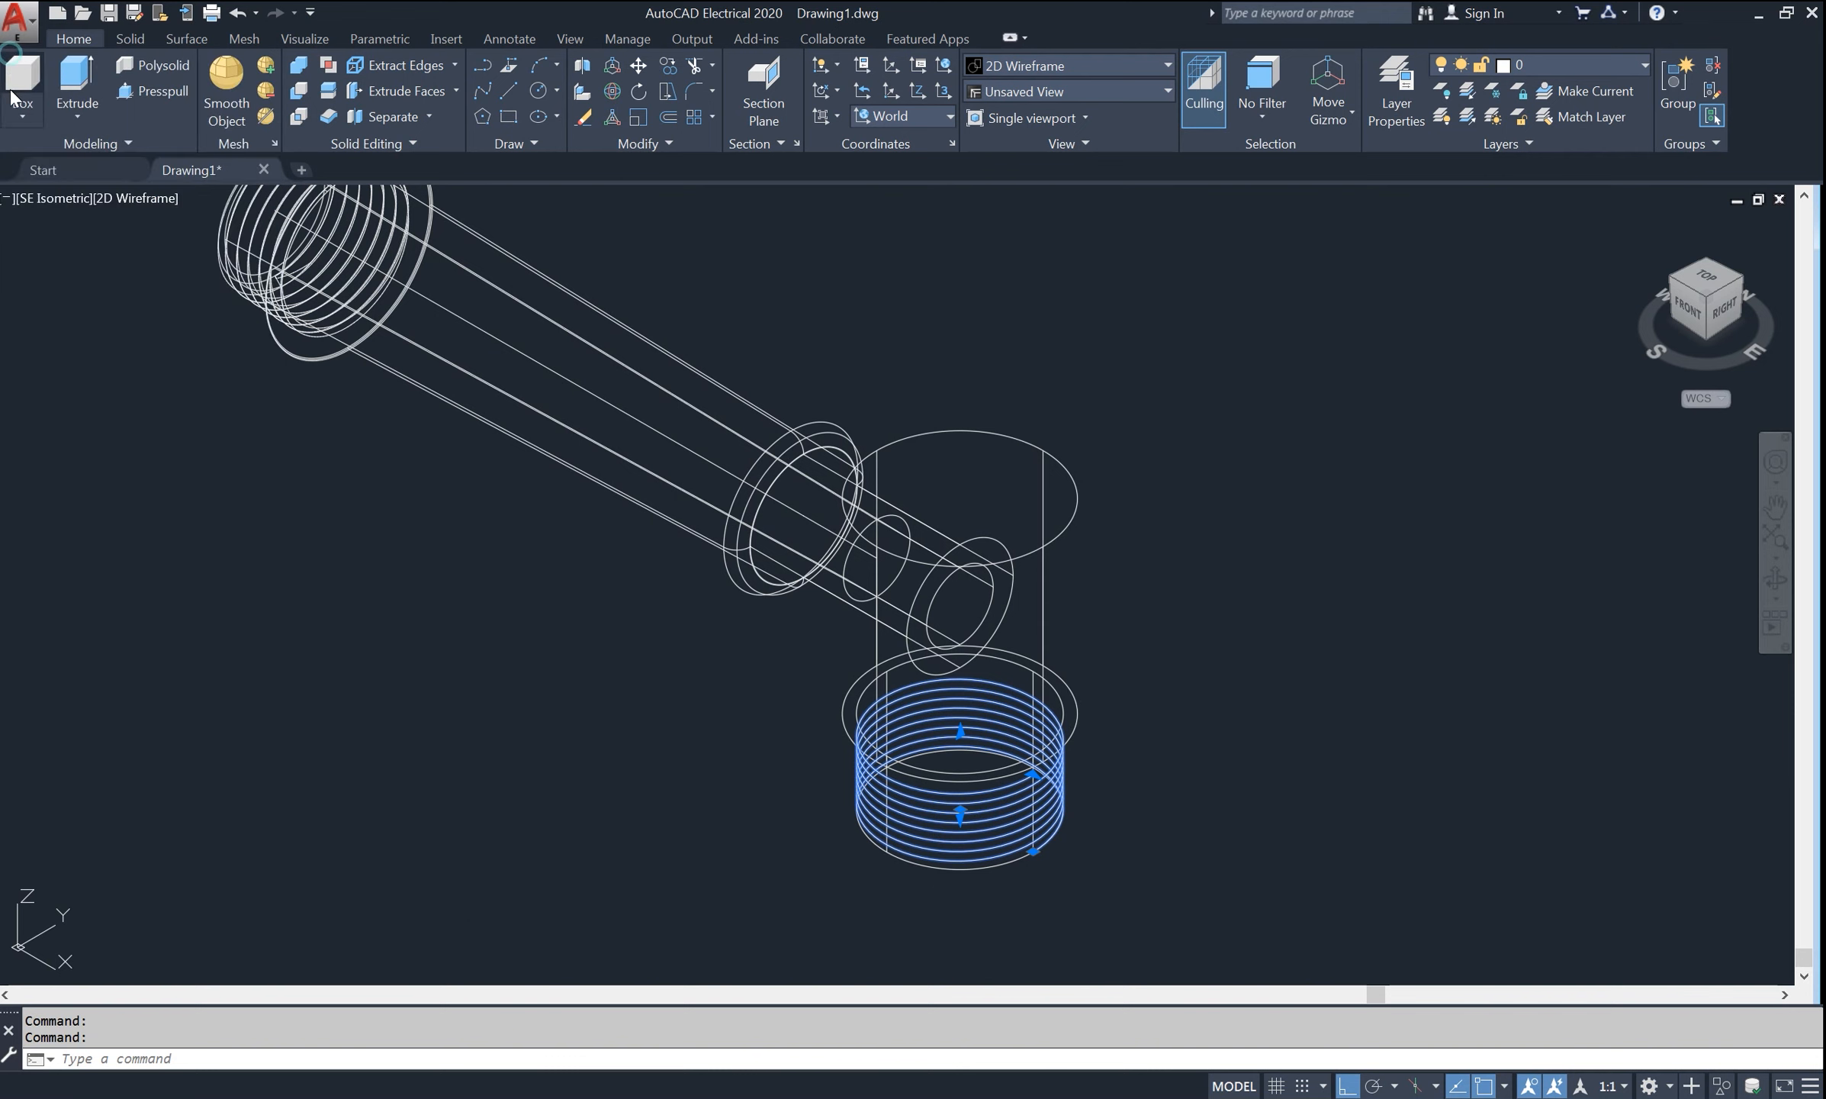
key("Escape")
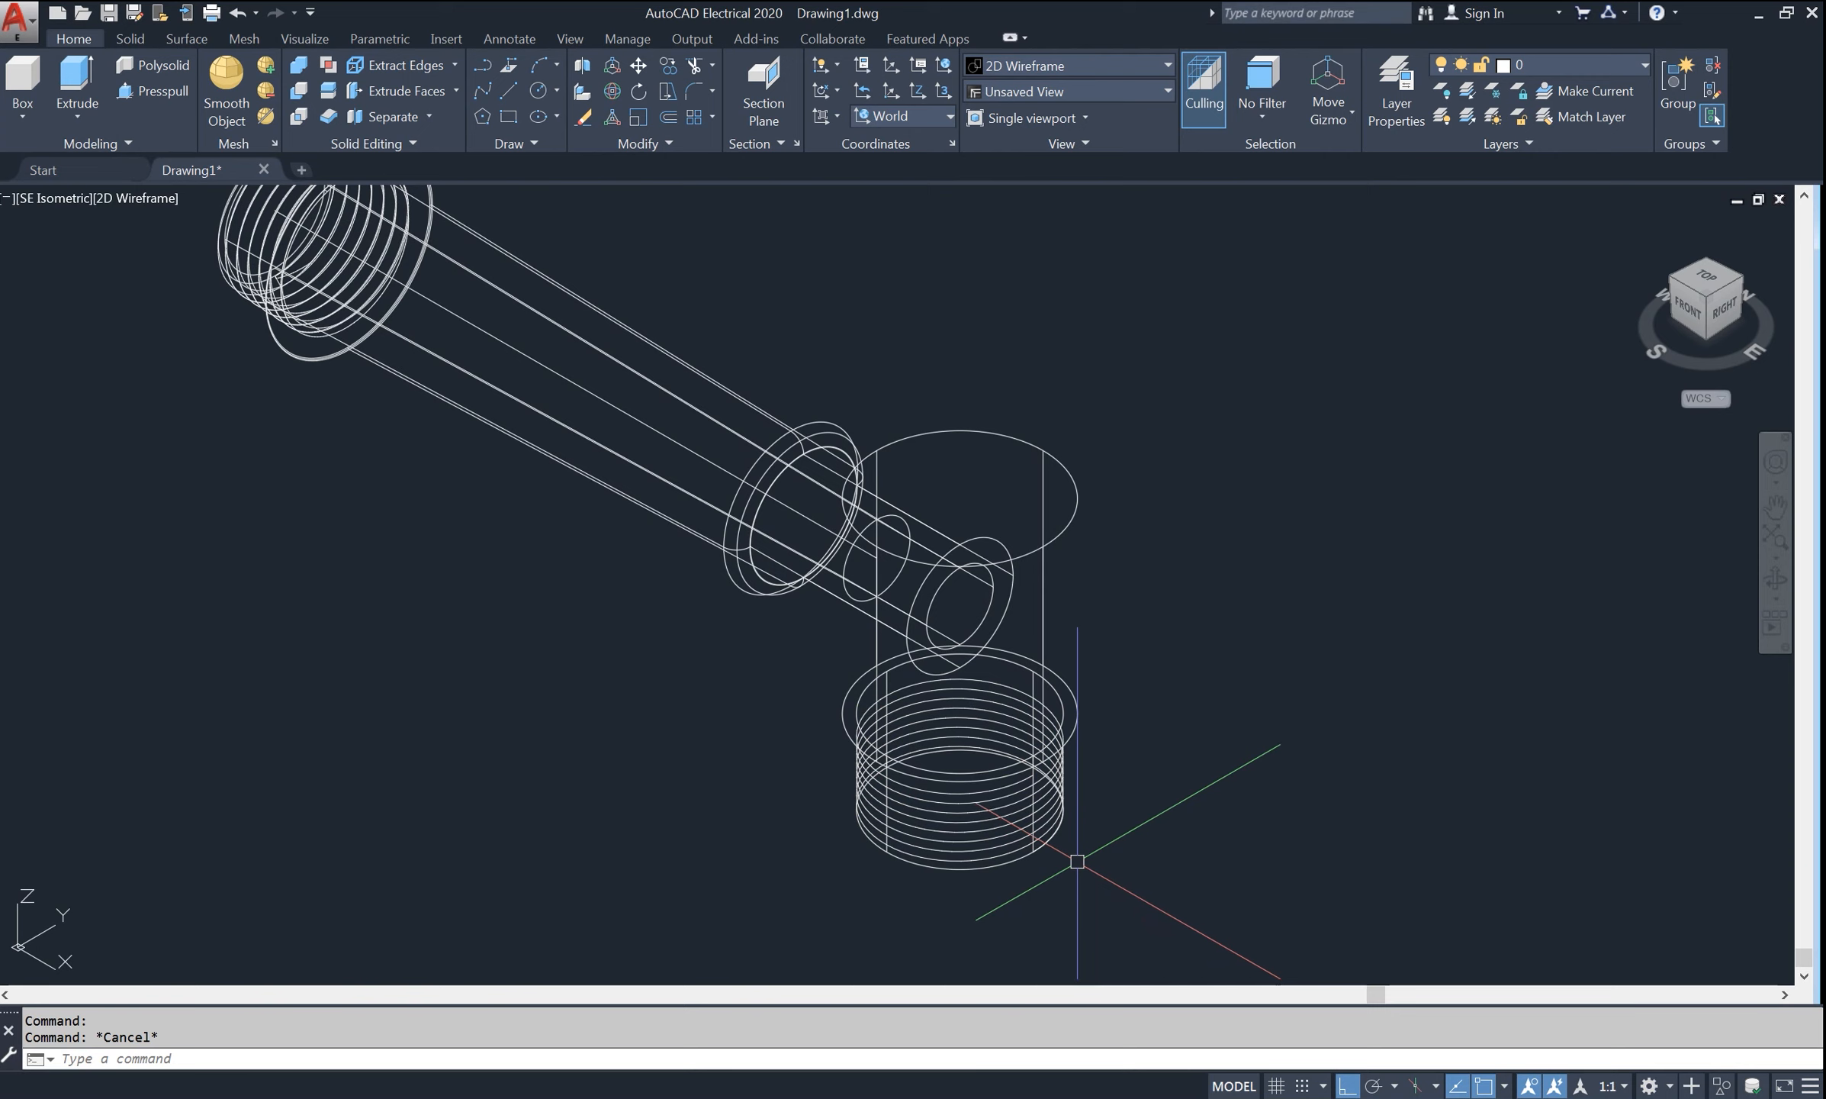
- Set the coordinate system to Front for work at the lower stub's helix
scroll(1062, 885, "up", 2)
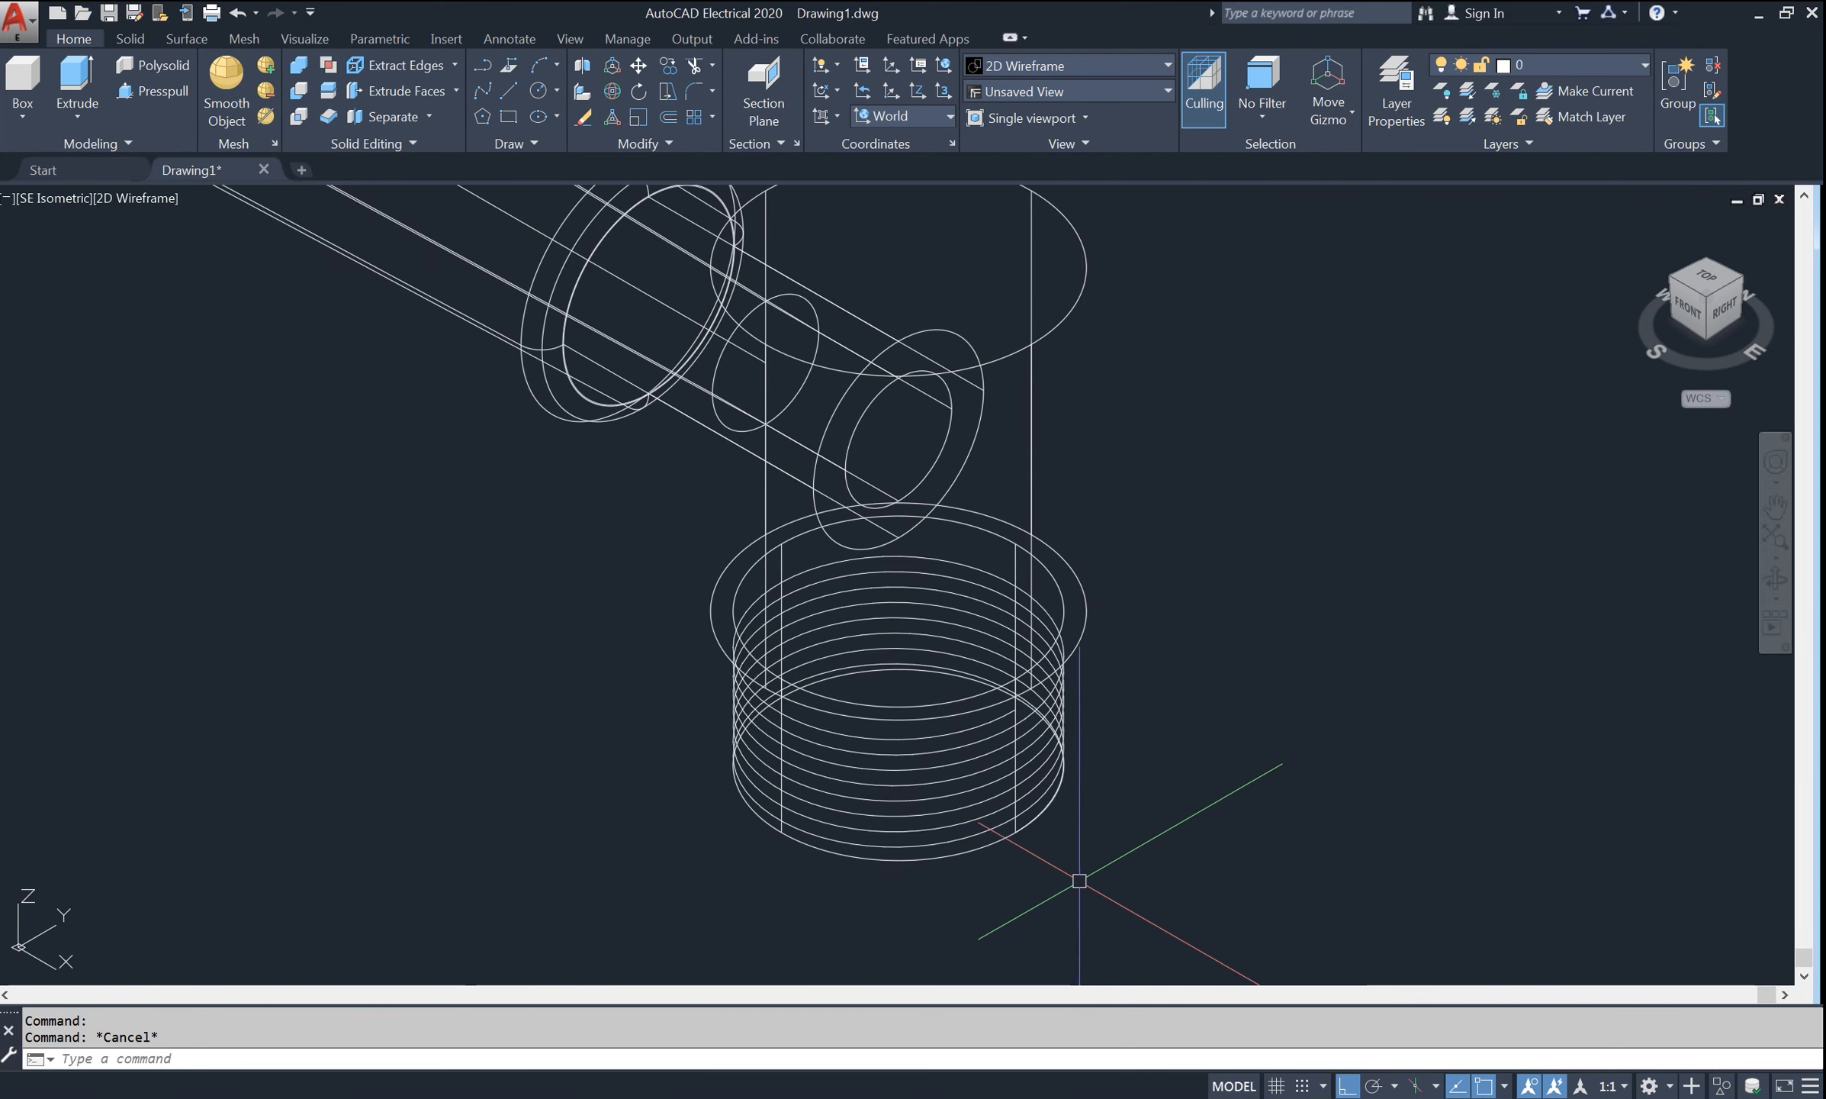
middle_click_drag(1072, 876, 1039, 778)
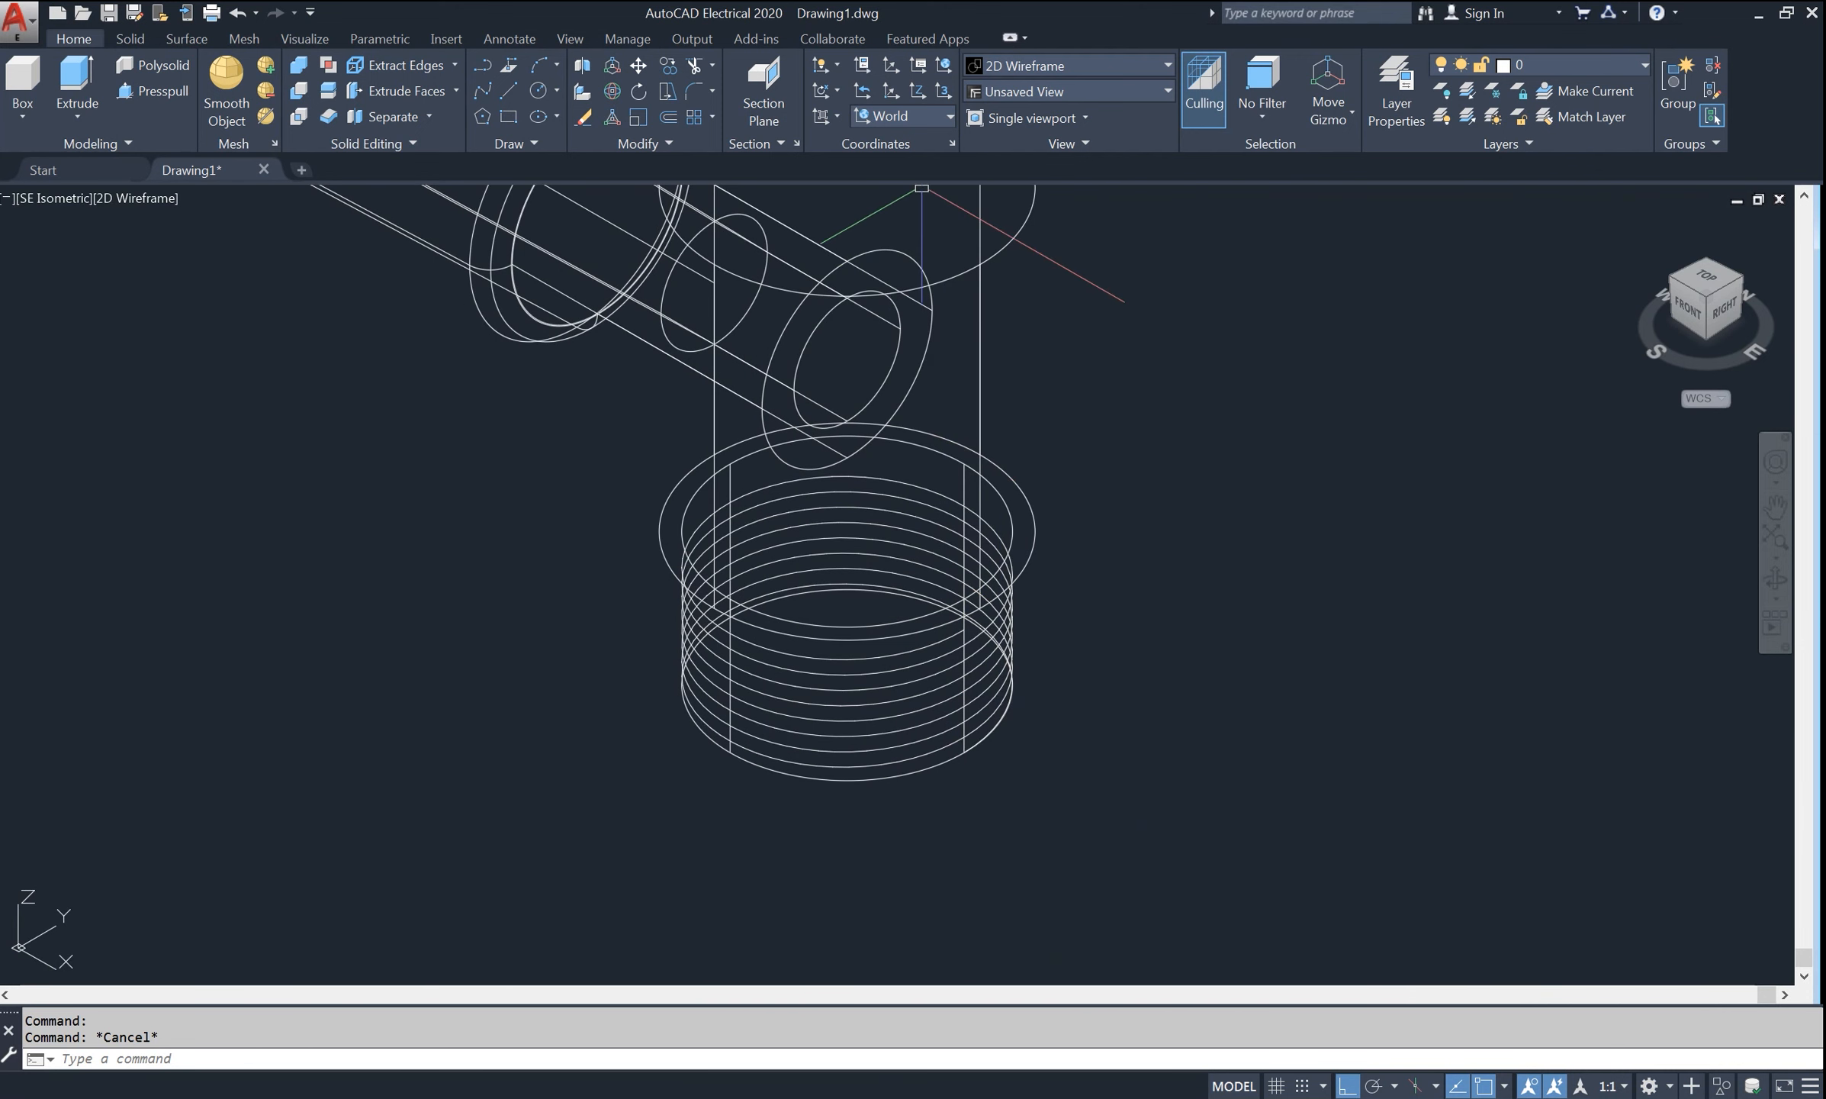
left_click(925, 117)
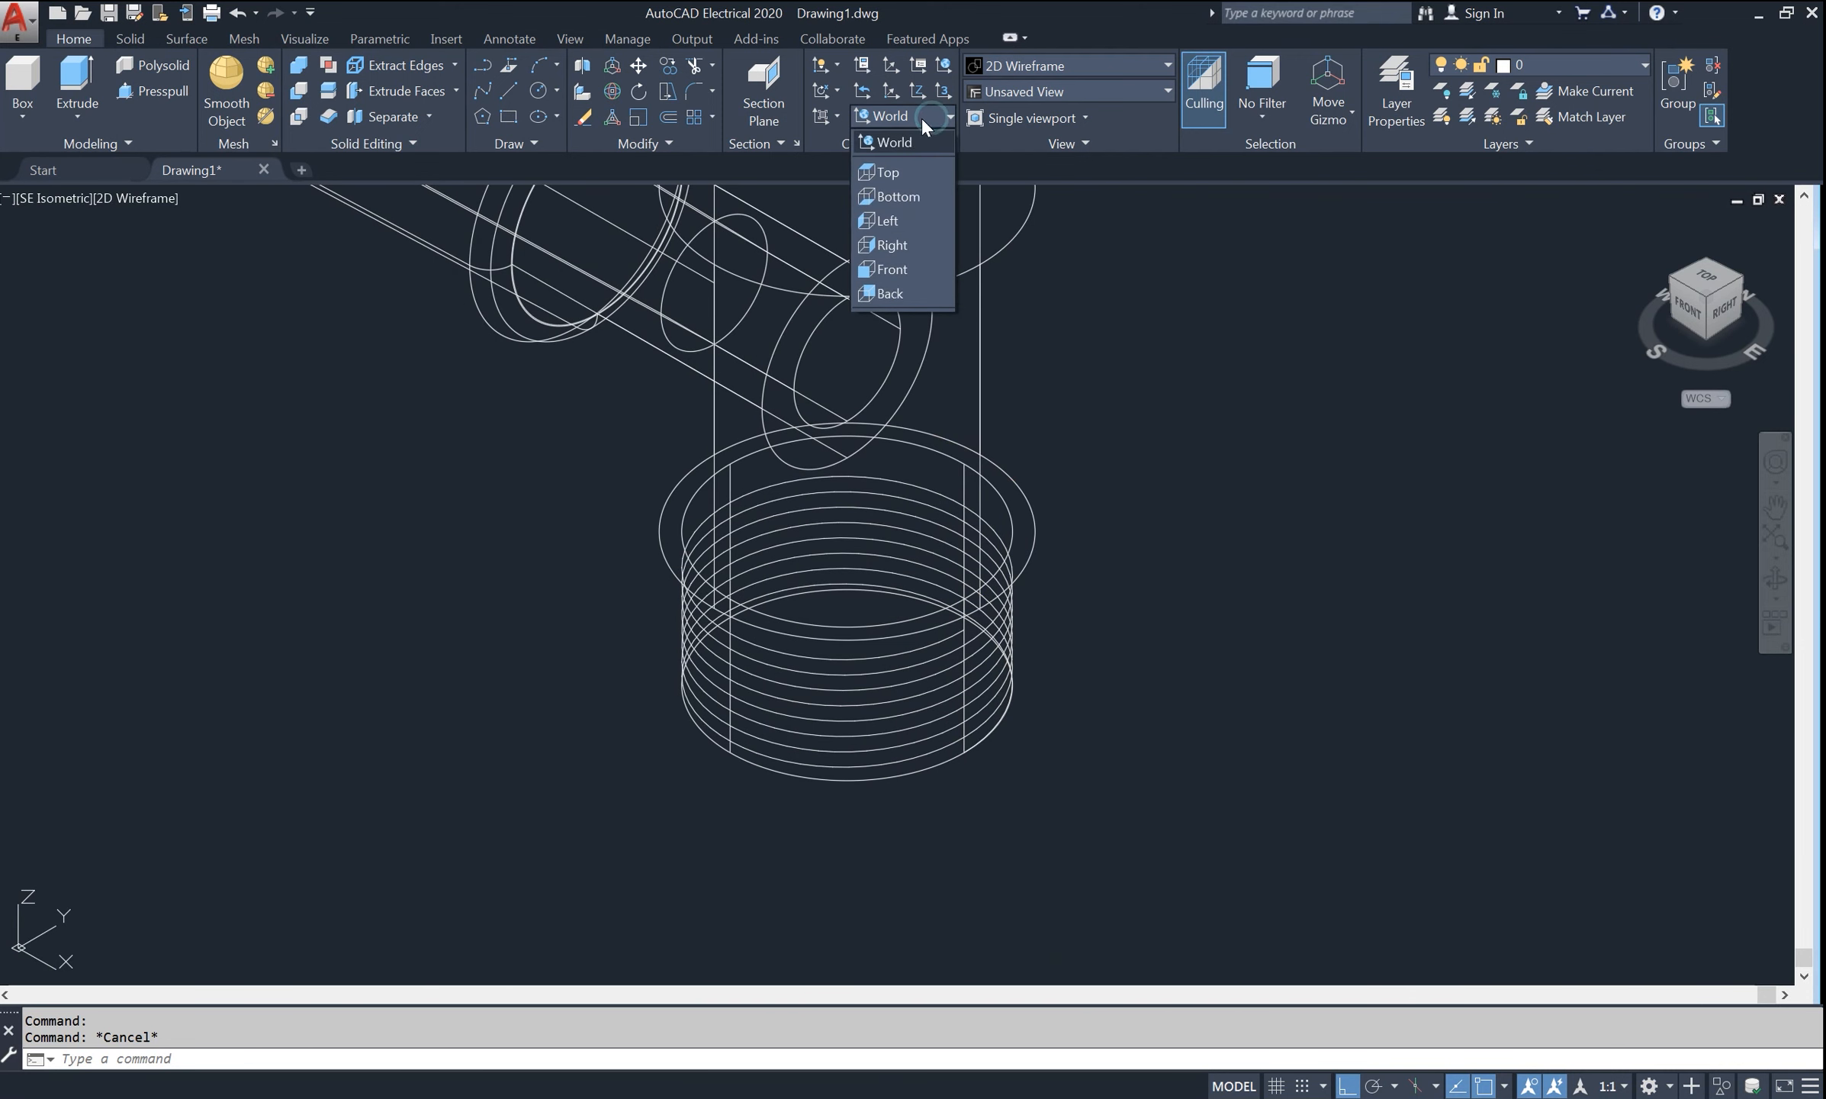
left_click(915, 267)
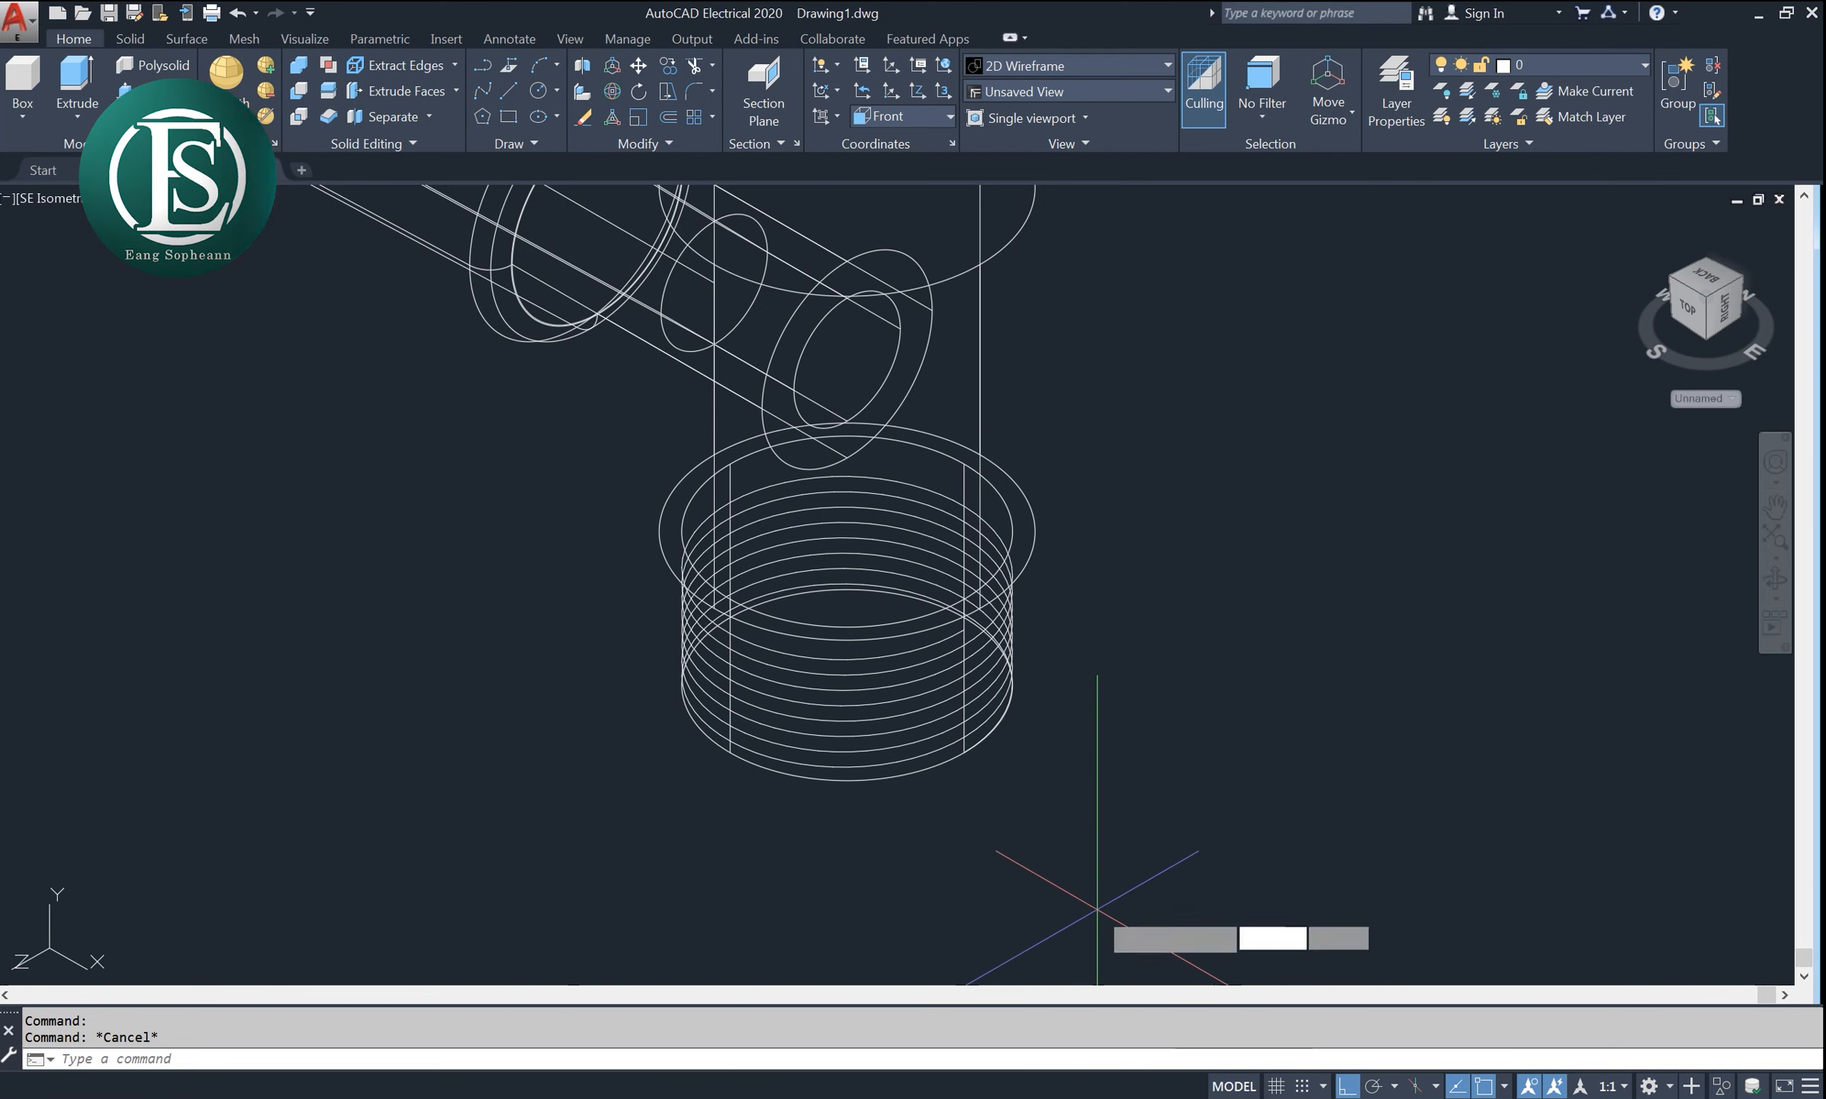
- Draw an open three-sided guide polyline below the lower stub: 1.25 down, 0.9 toward negative X and 1.25 up
type("PL")
key("Return")
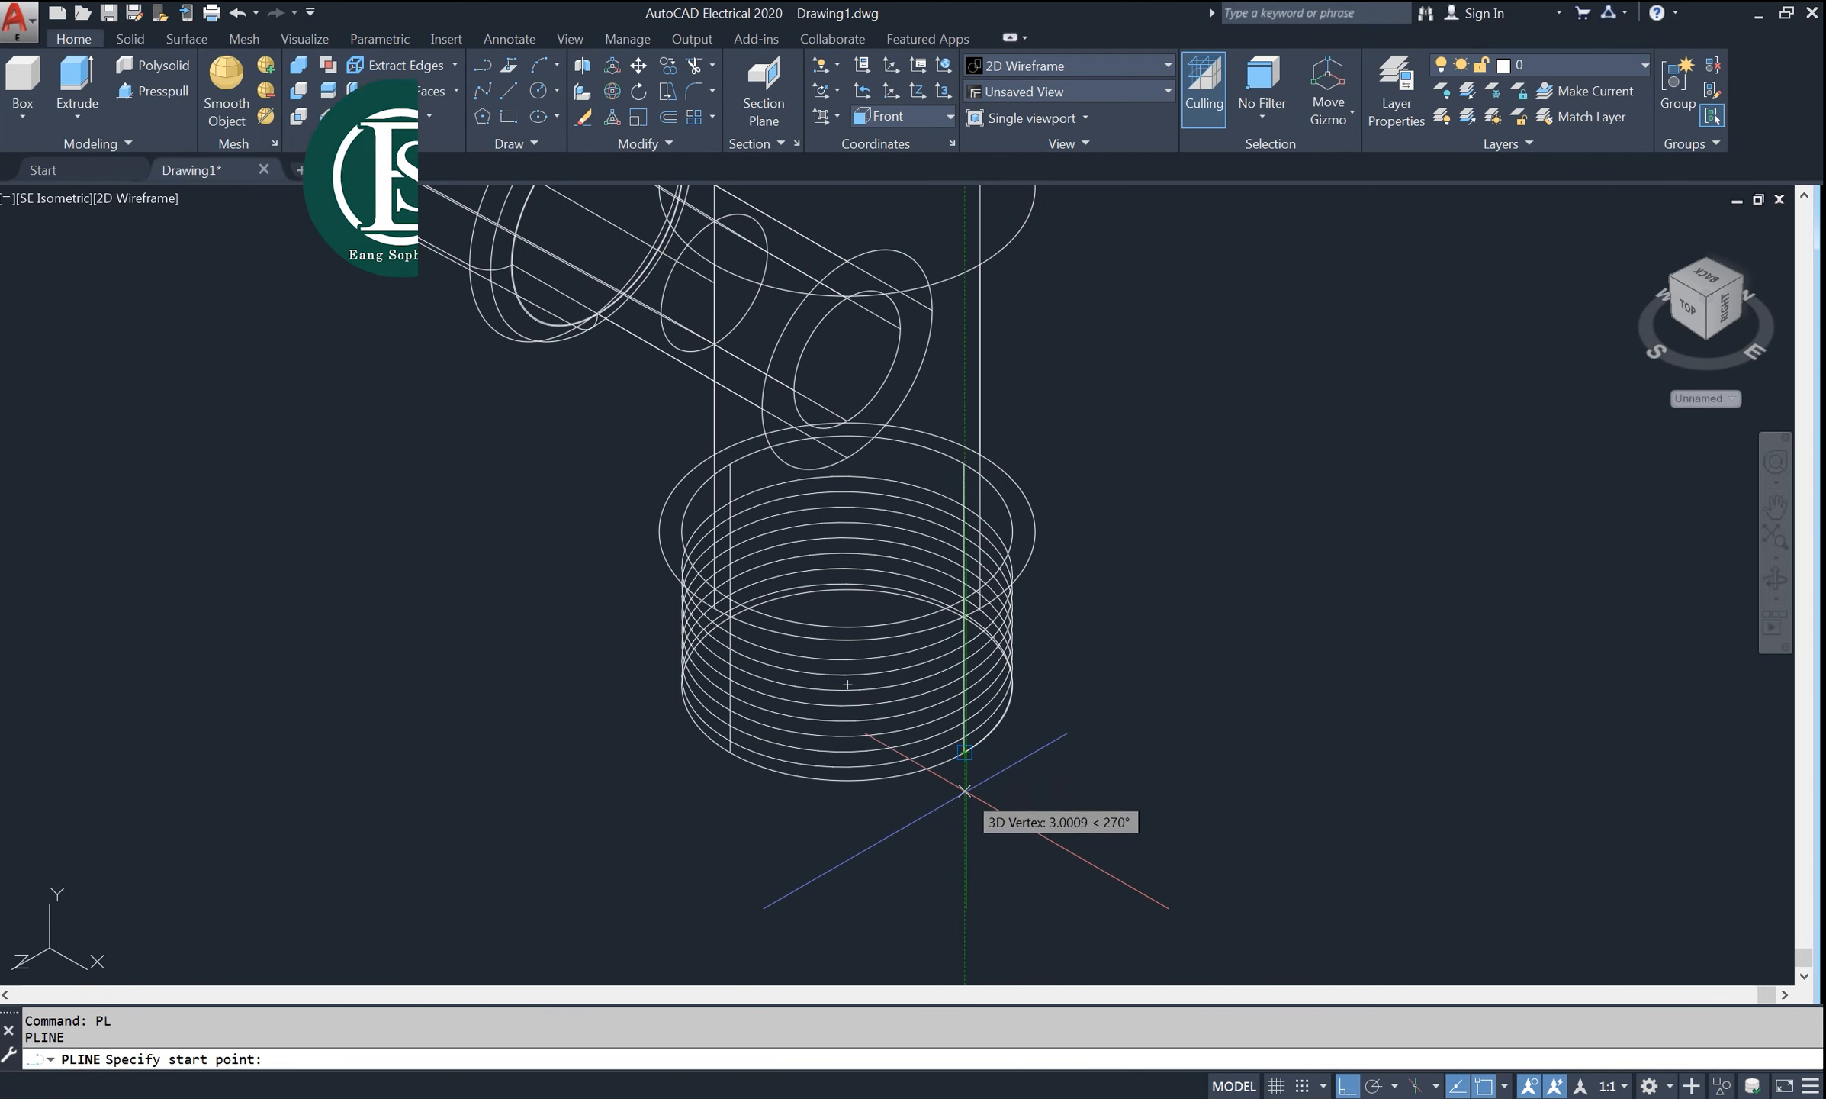
left_click(965, 791)
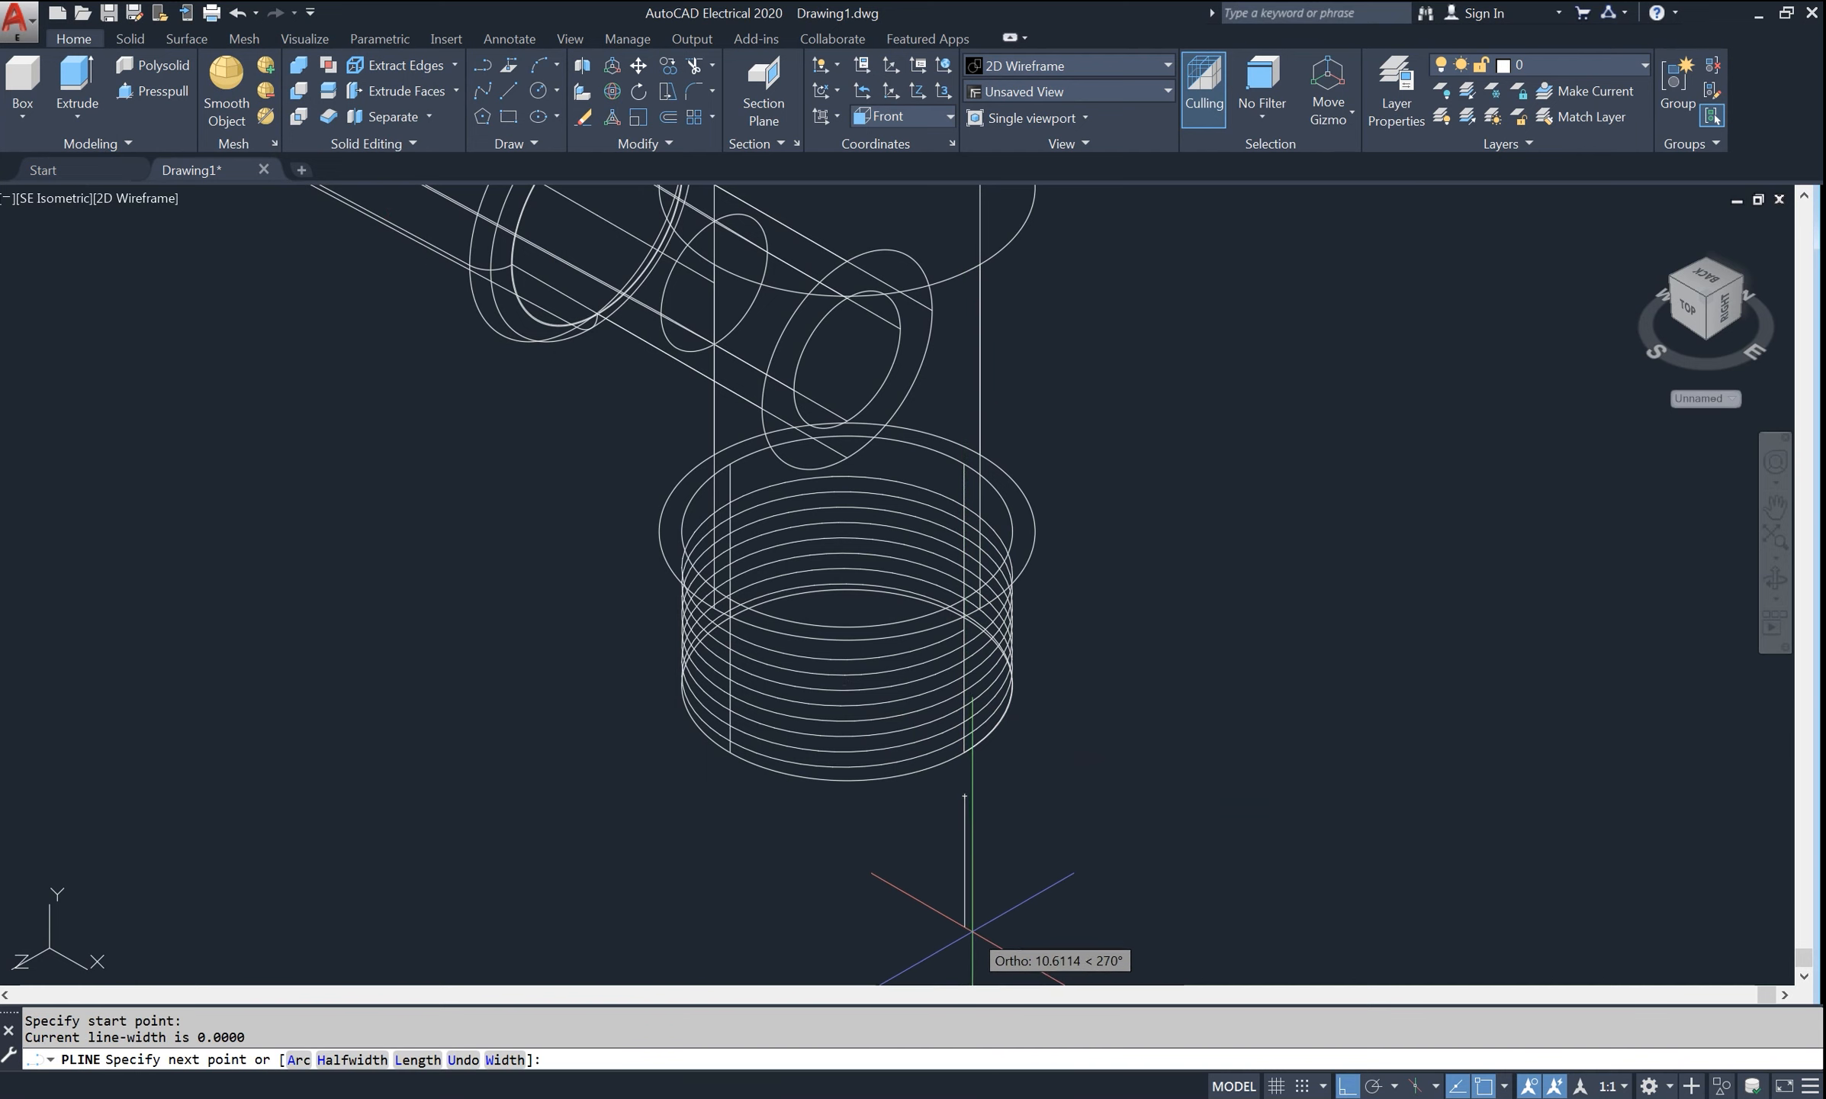
type("1.")
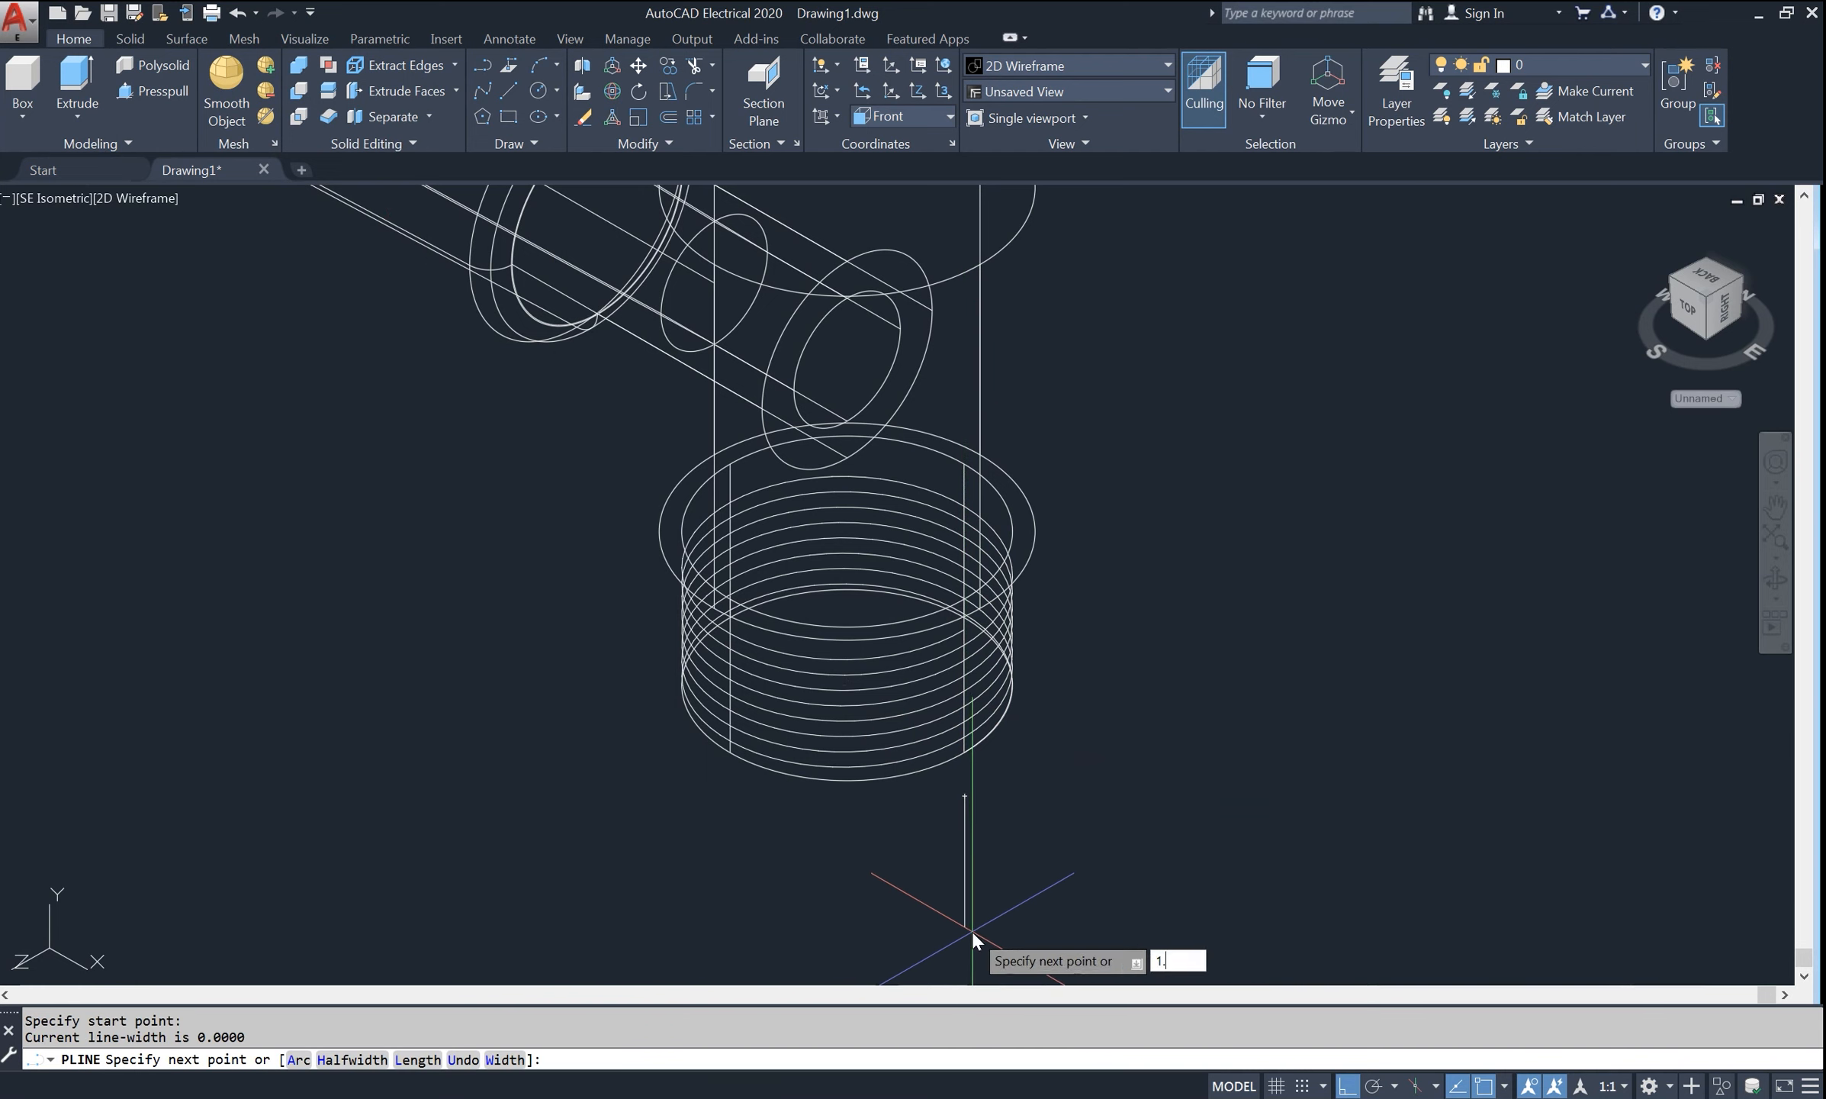
type("25")
key("Return")
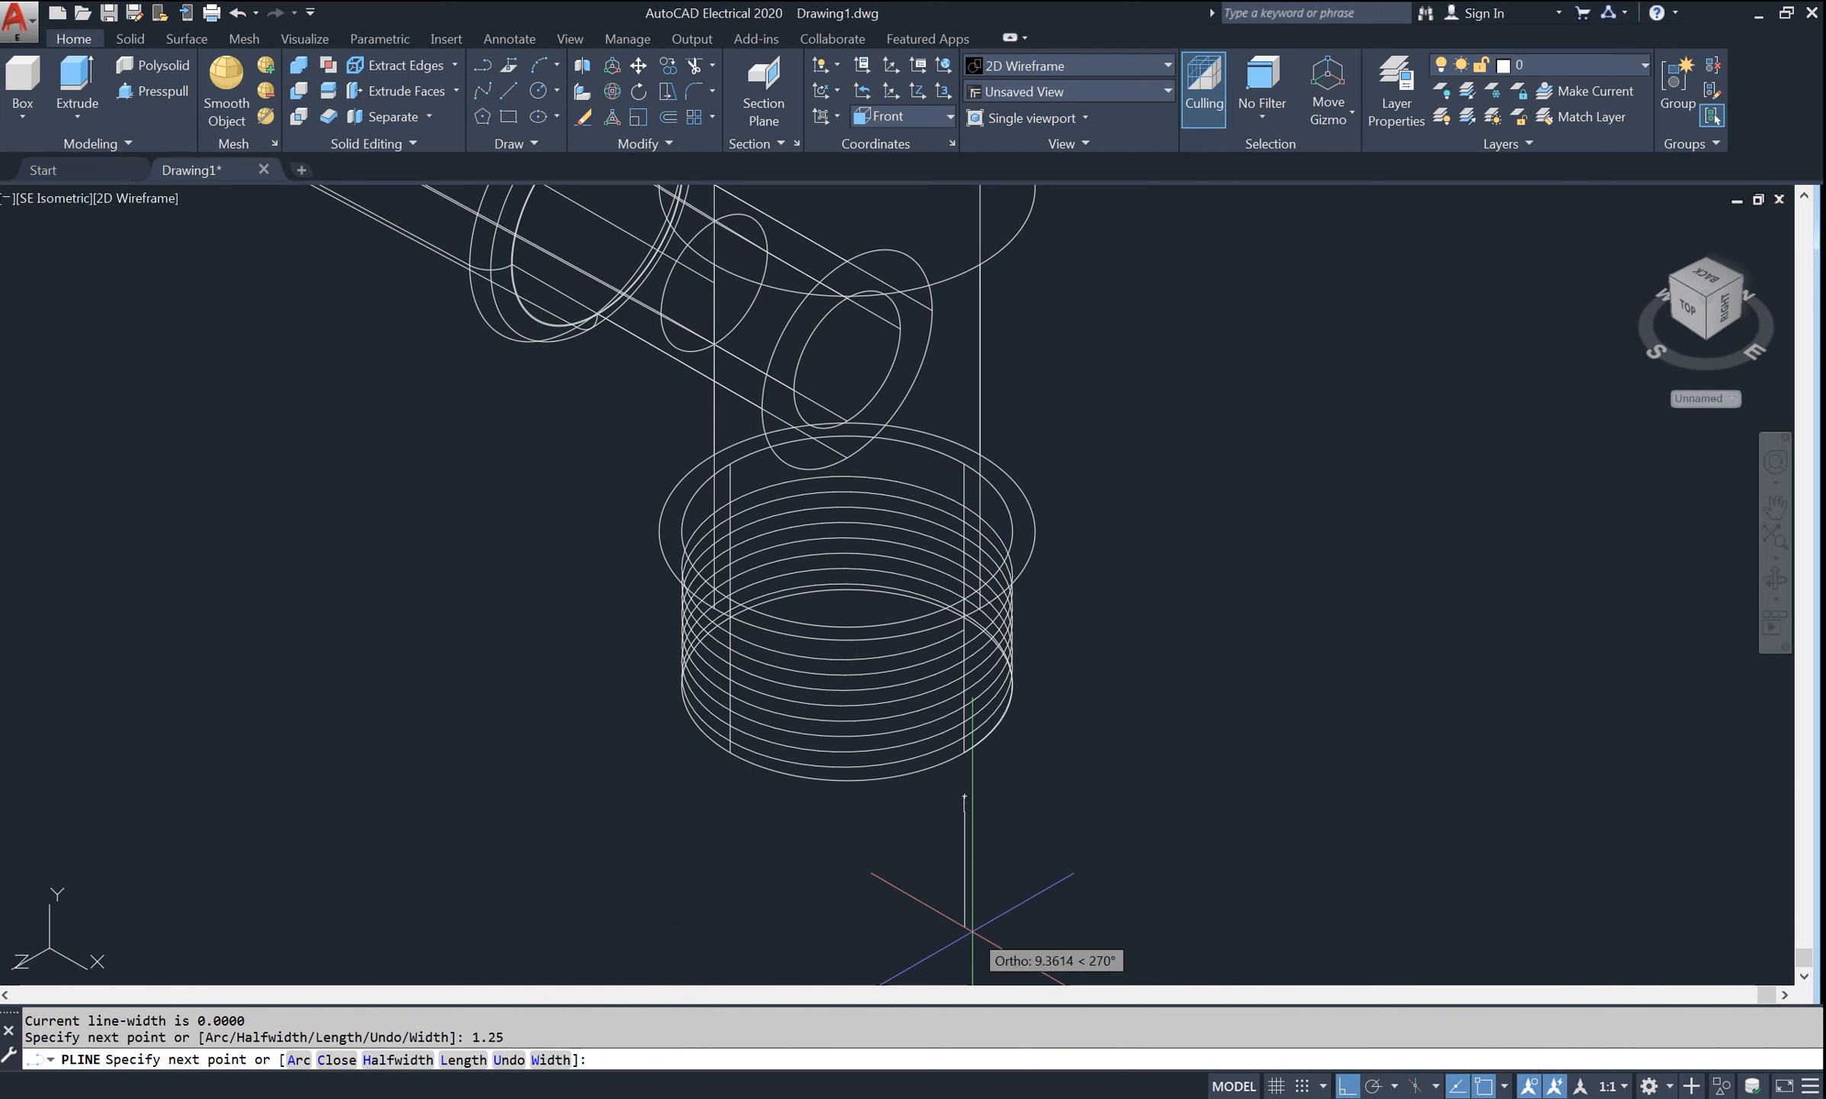
scroll(938, 843, "up", 5)
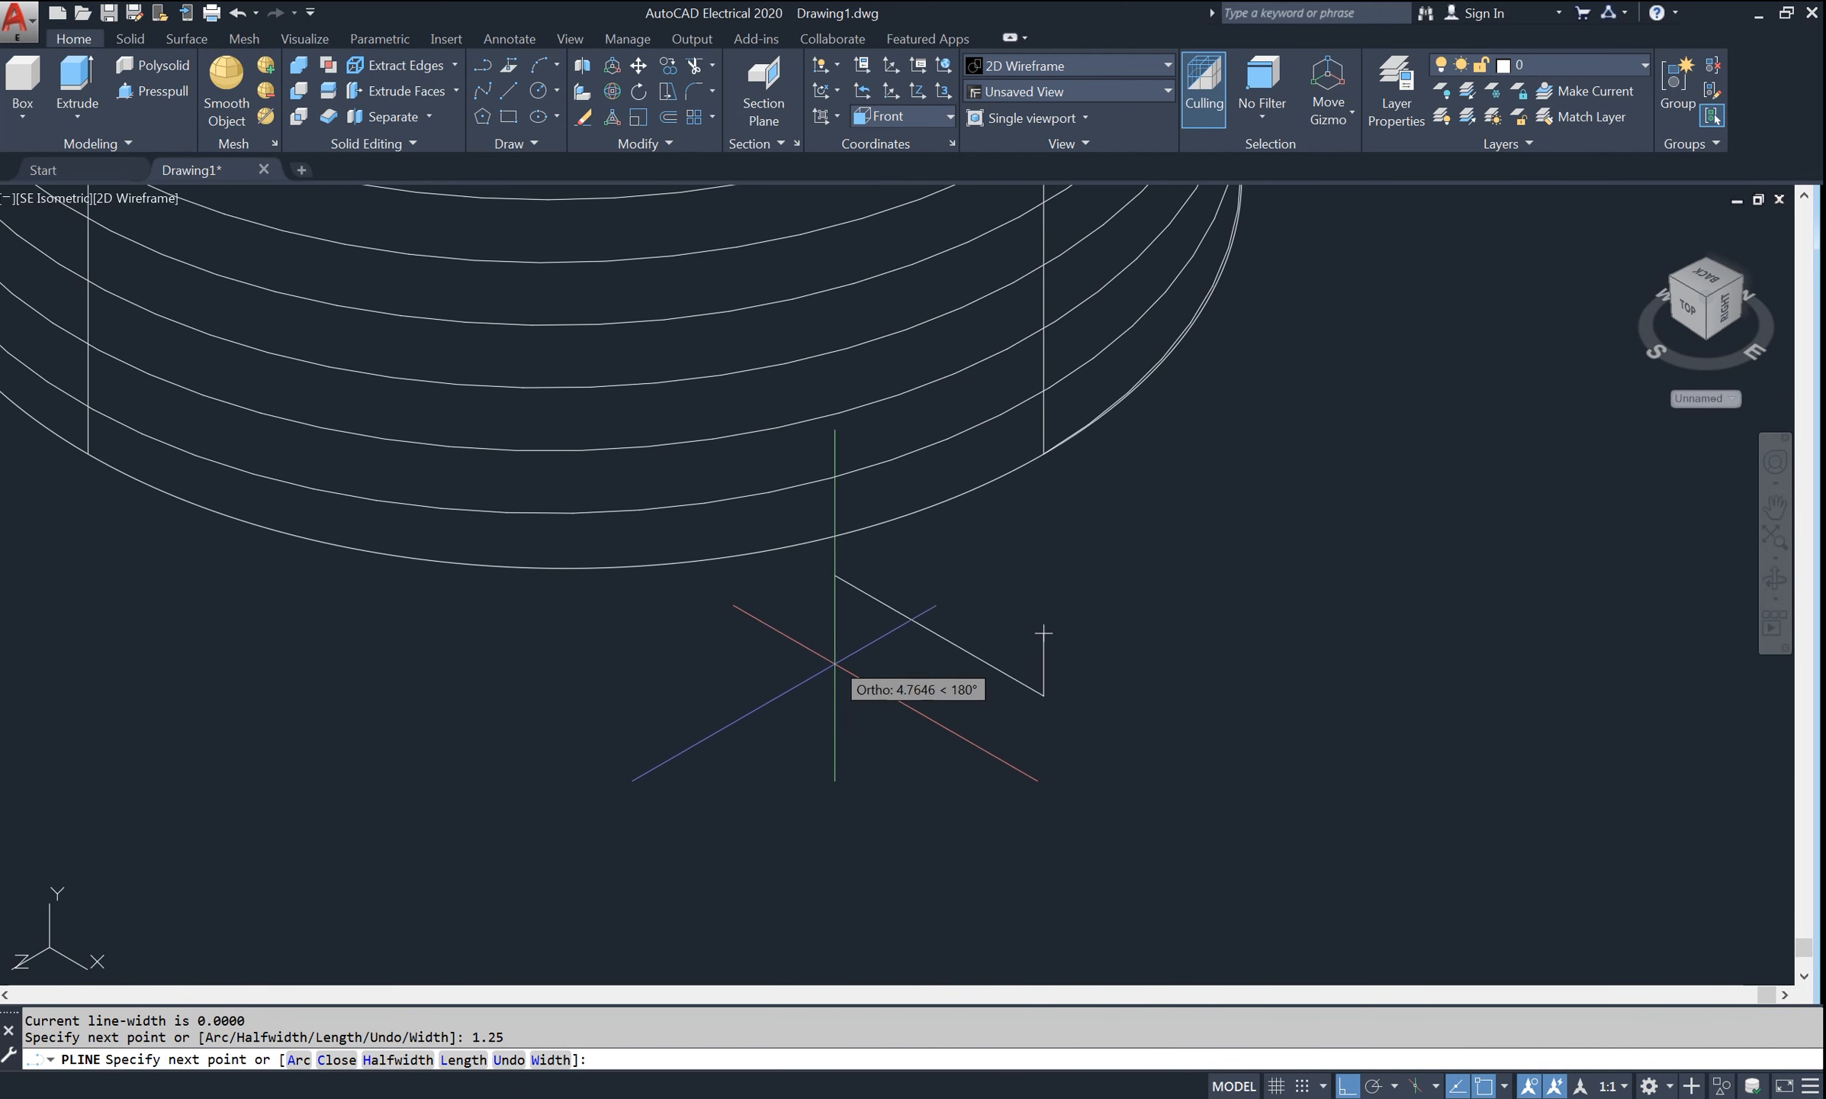
type(".9")
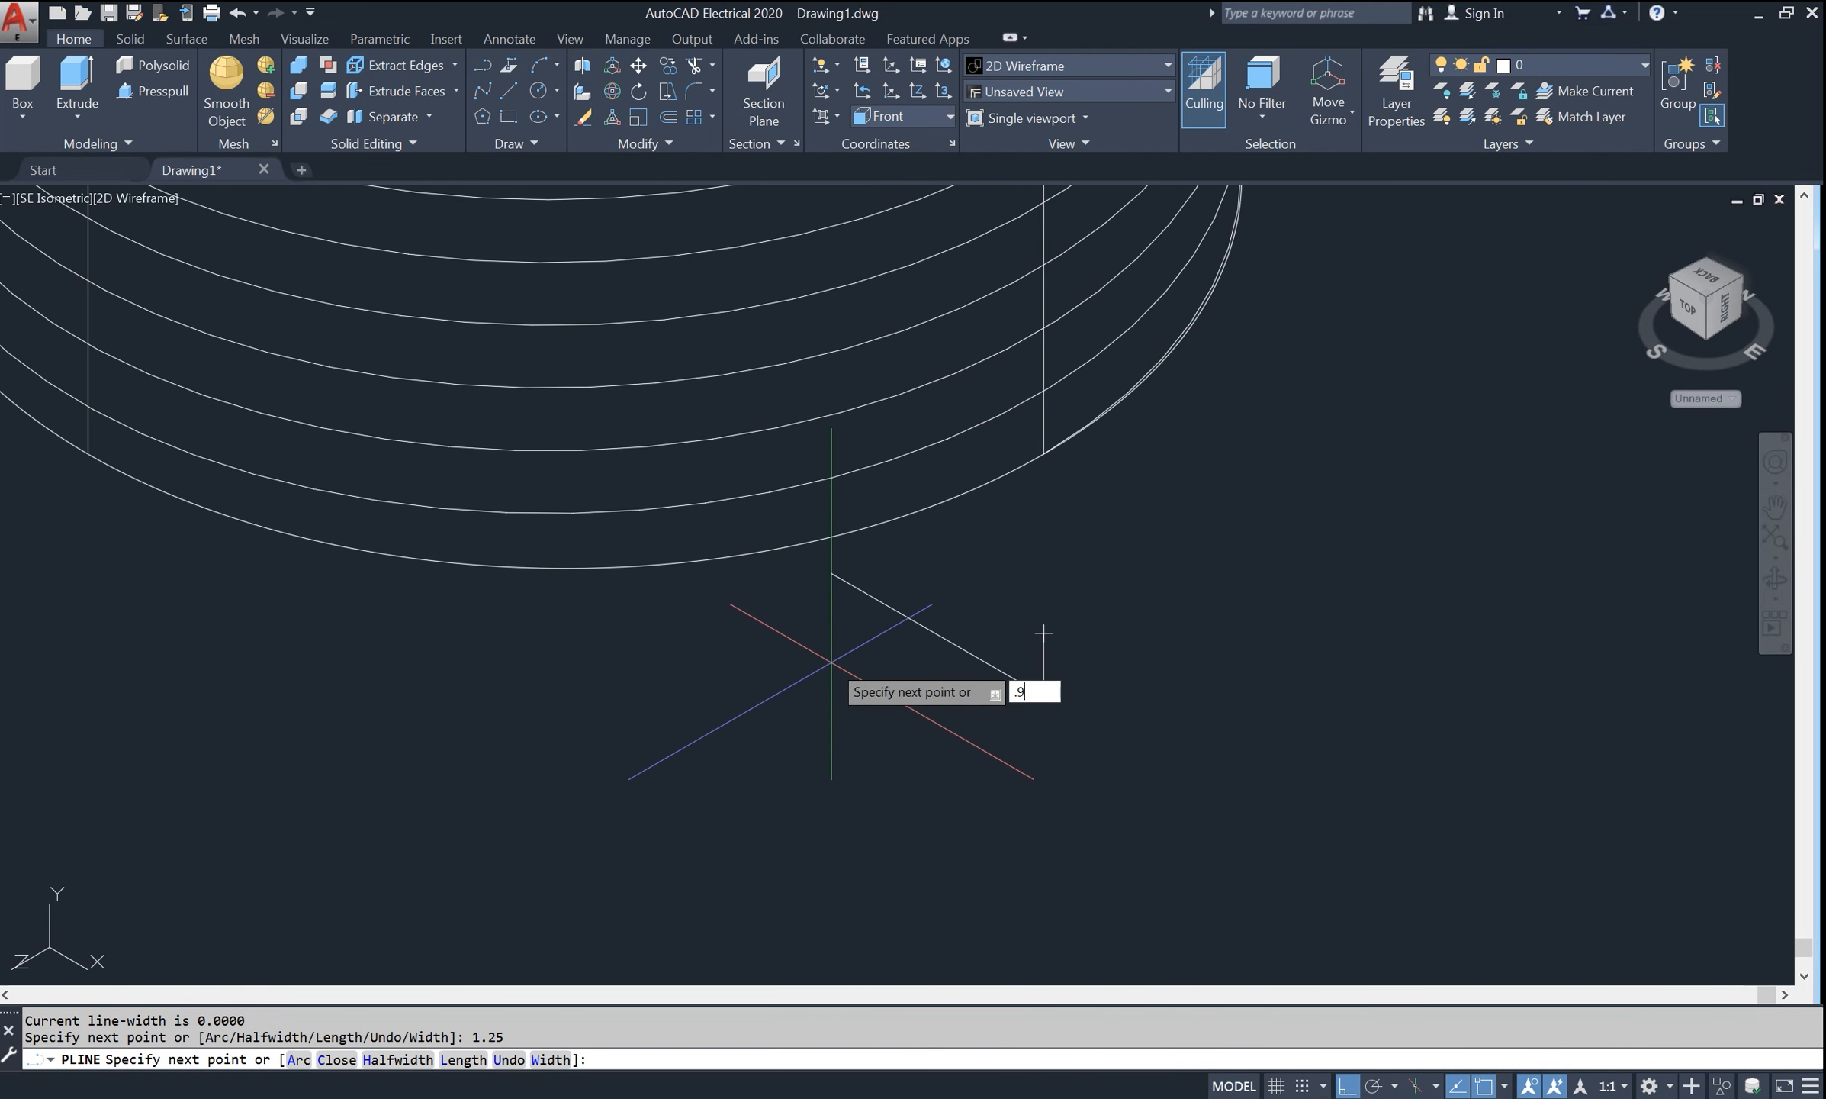
key("Return")
type("1.")
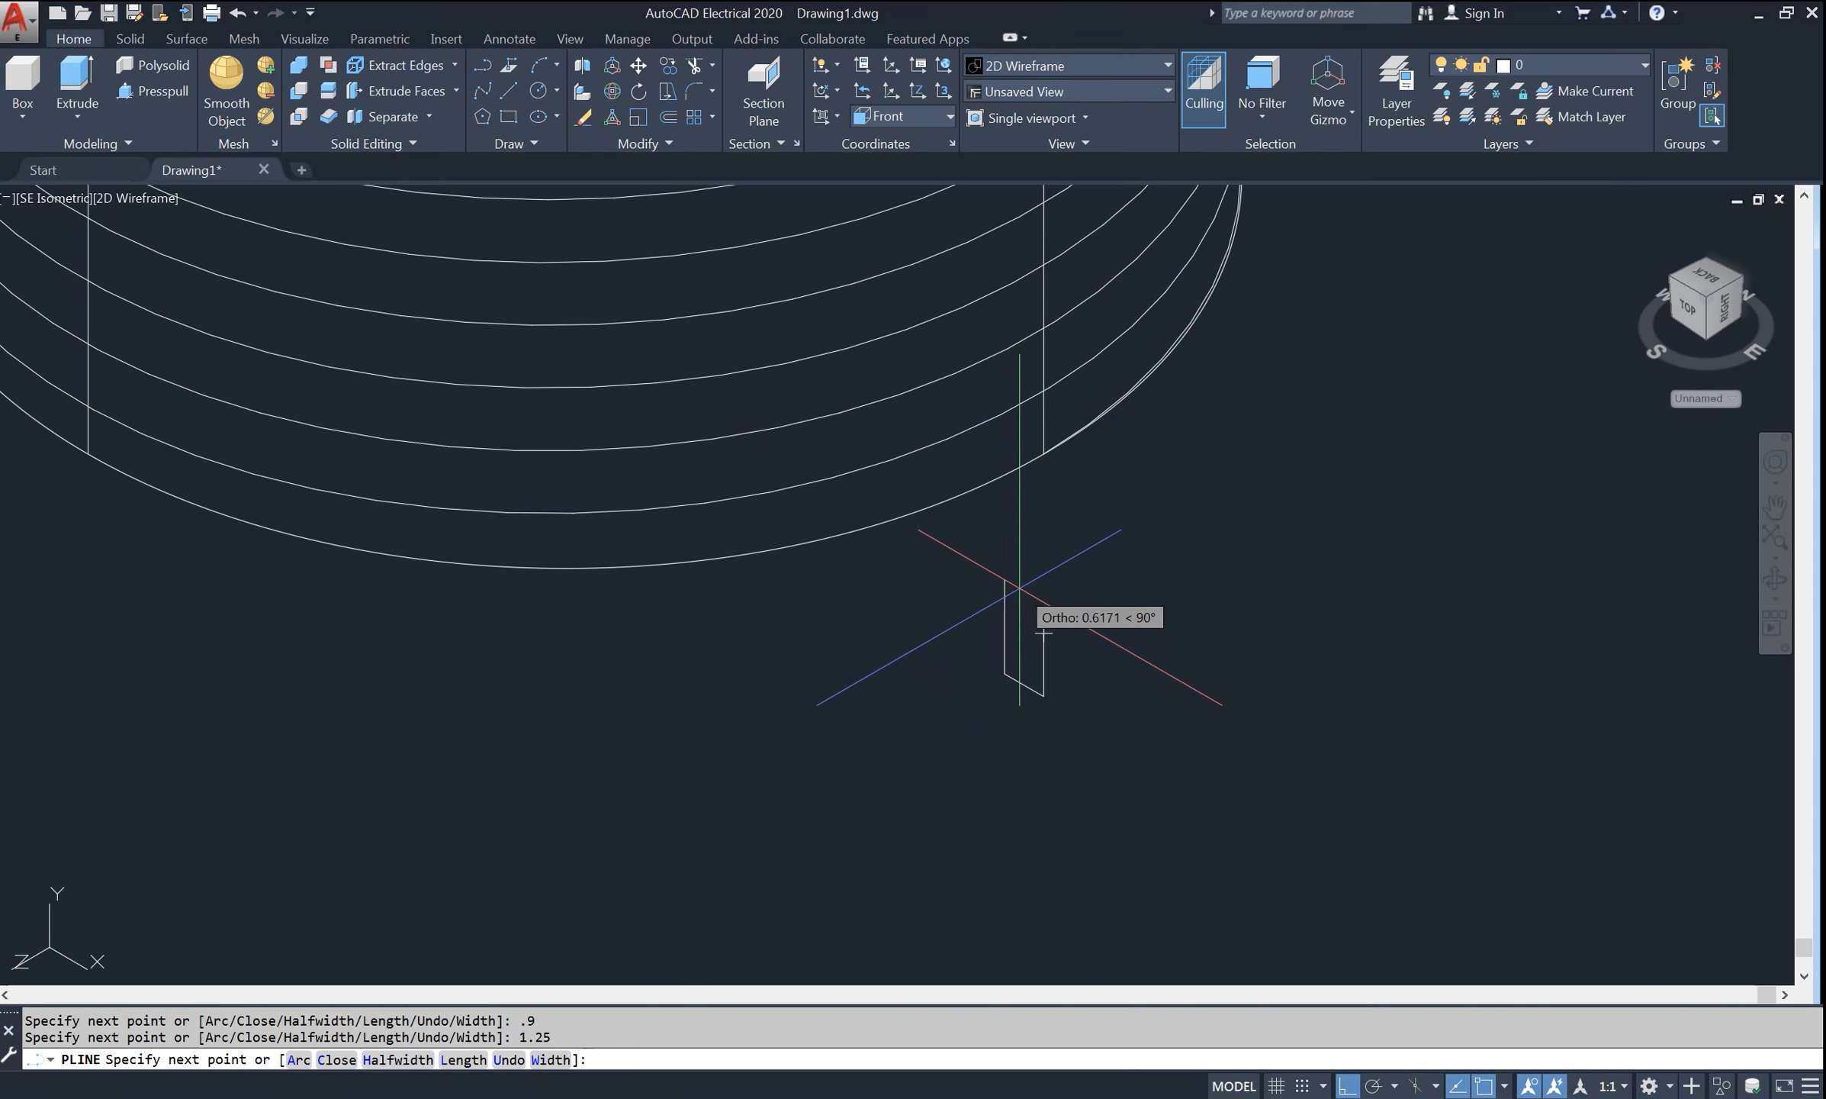
key("Return")
- Draw a closed triangular thread profile on the guide, from both ends of its starting side to the midpoint of the opposite side
right_click(1087, 547)
left_click(1114, 557)
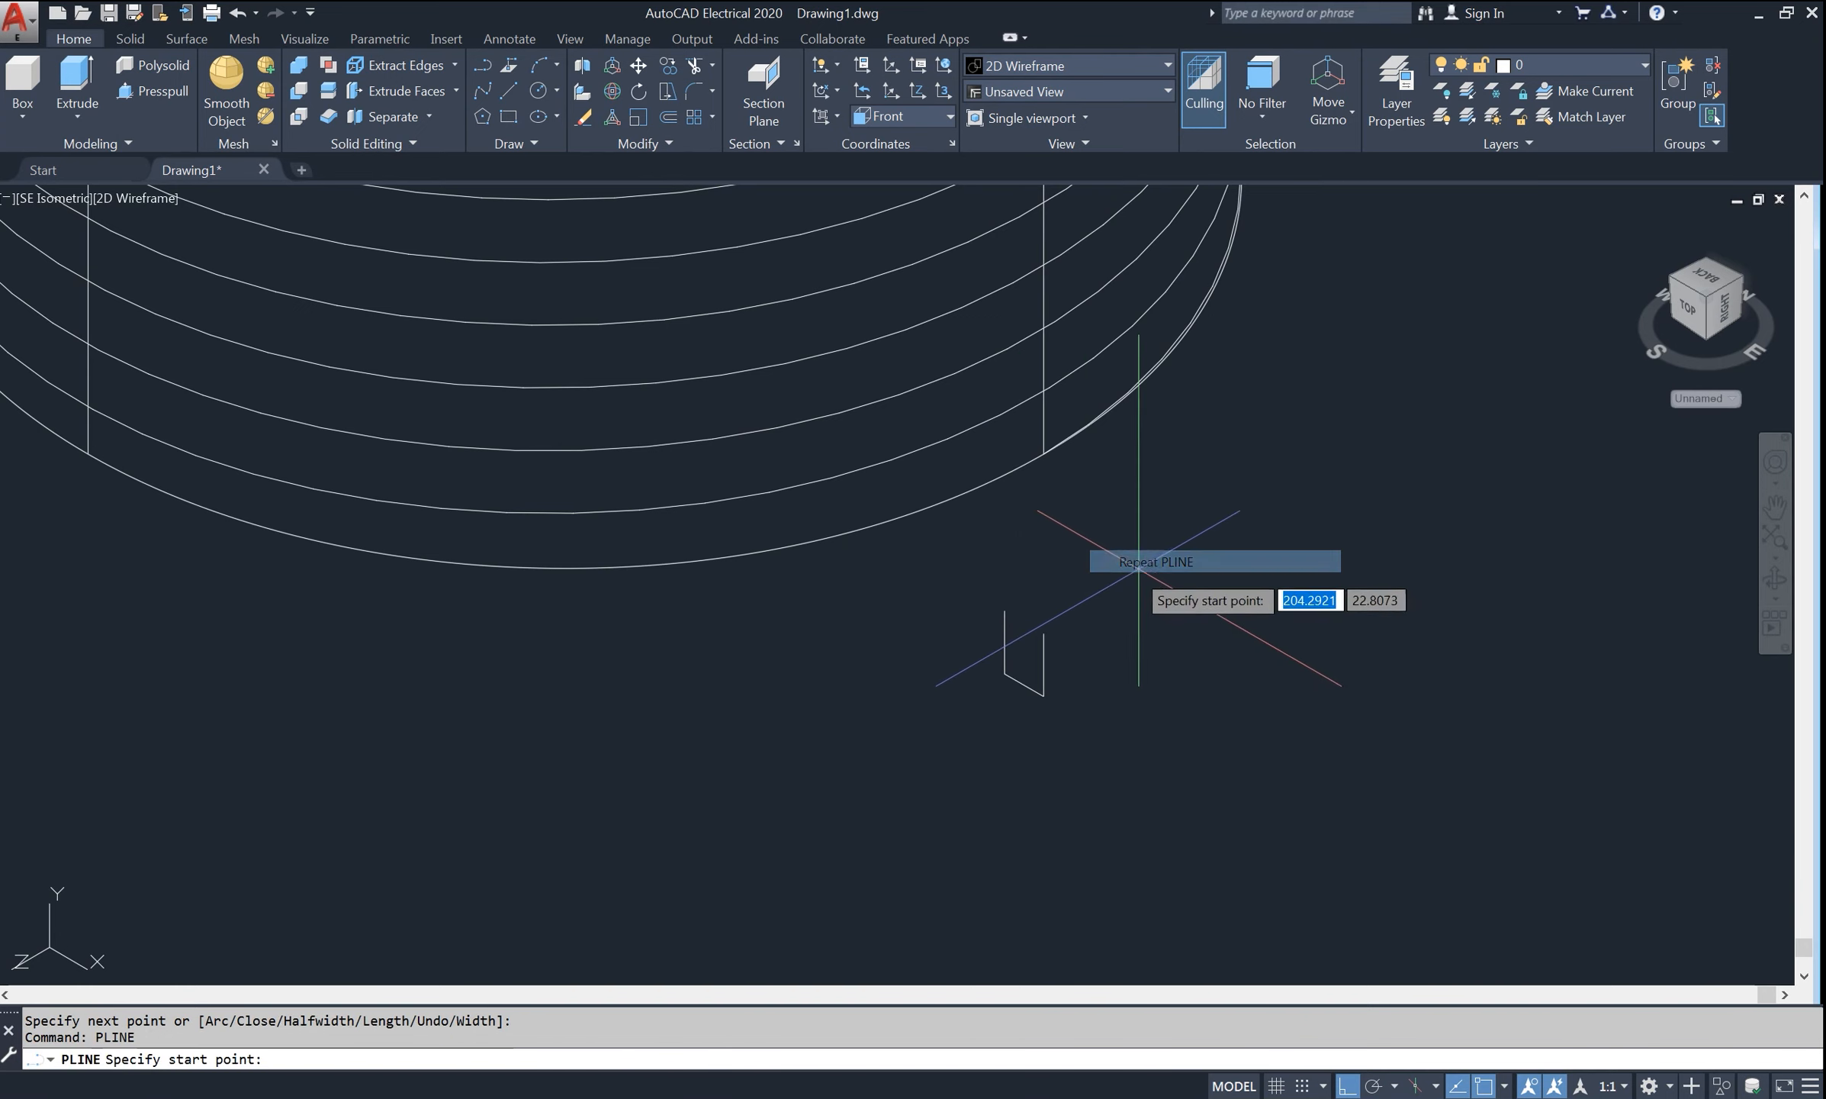
left_click(1043, 633)
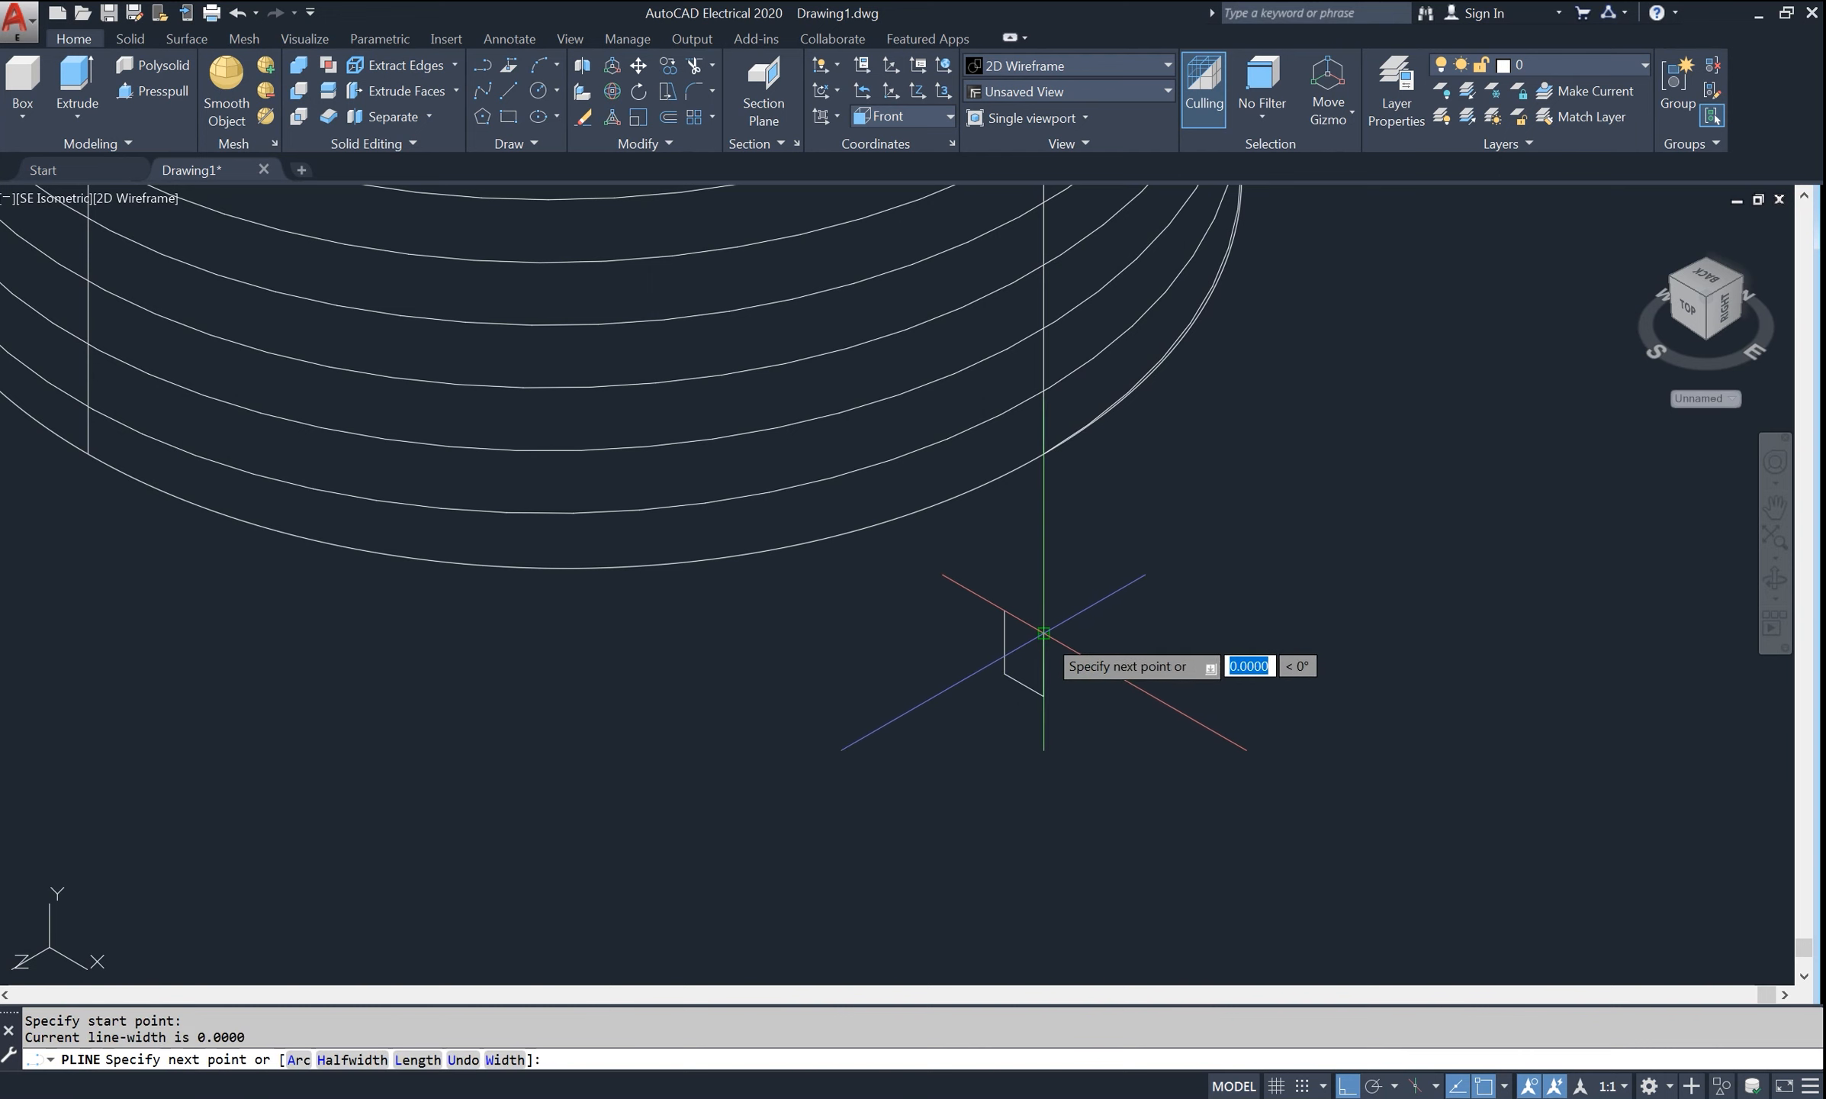
left_click(1044, 696)
left_click(1004, 643)
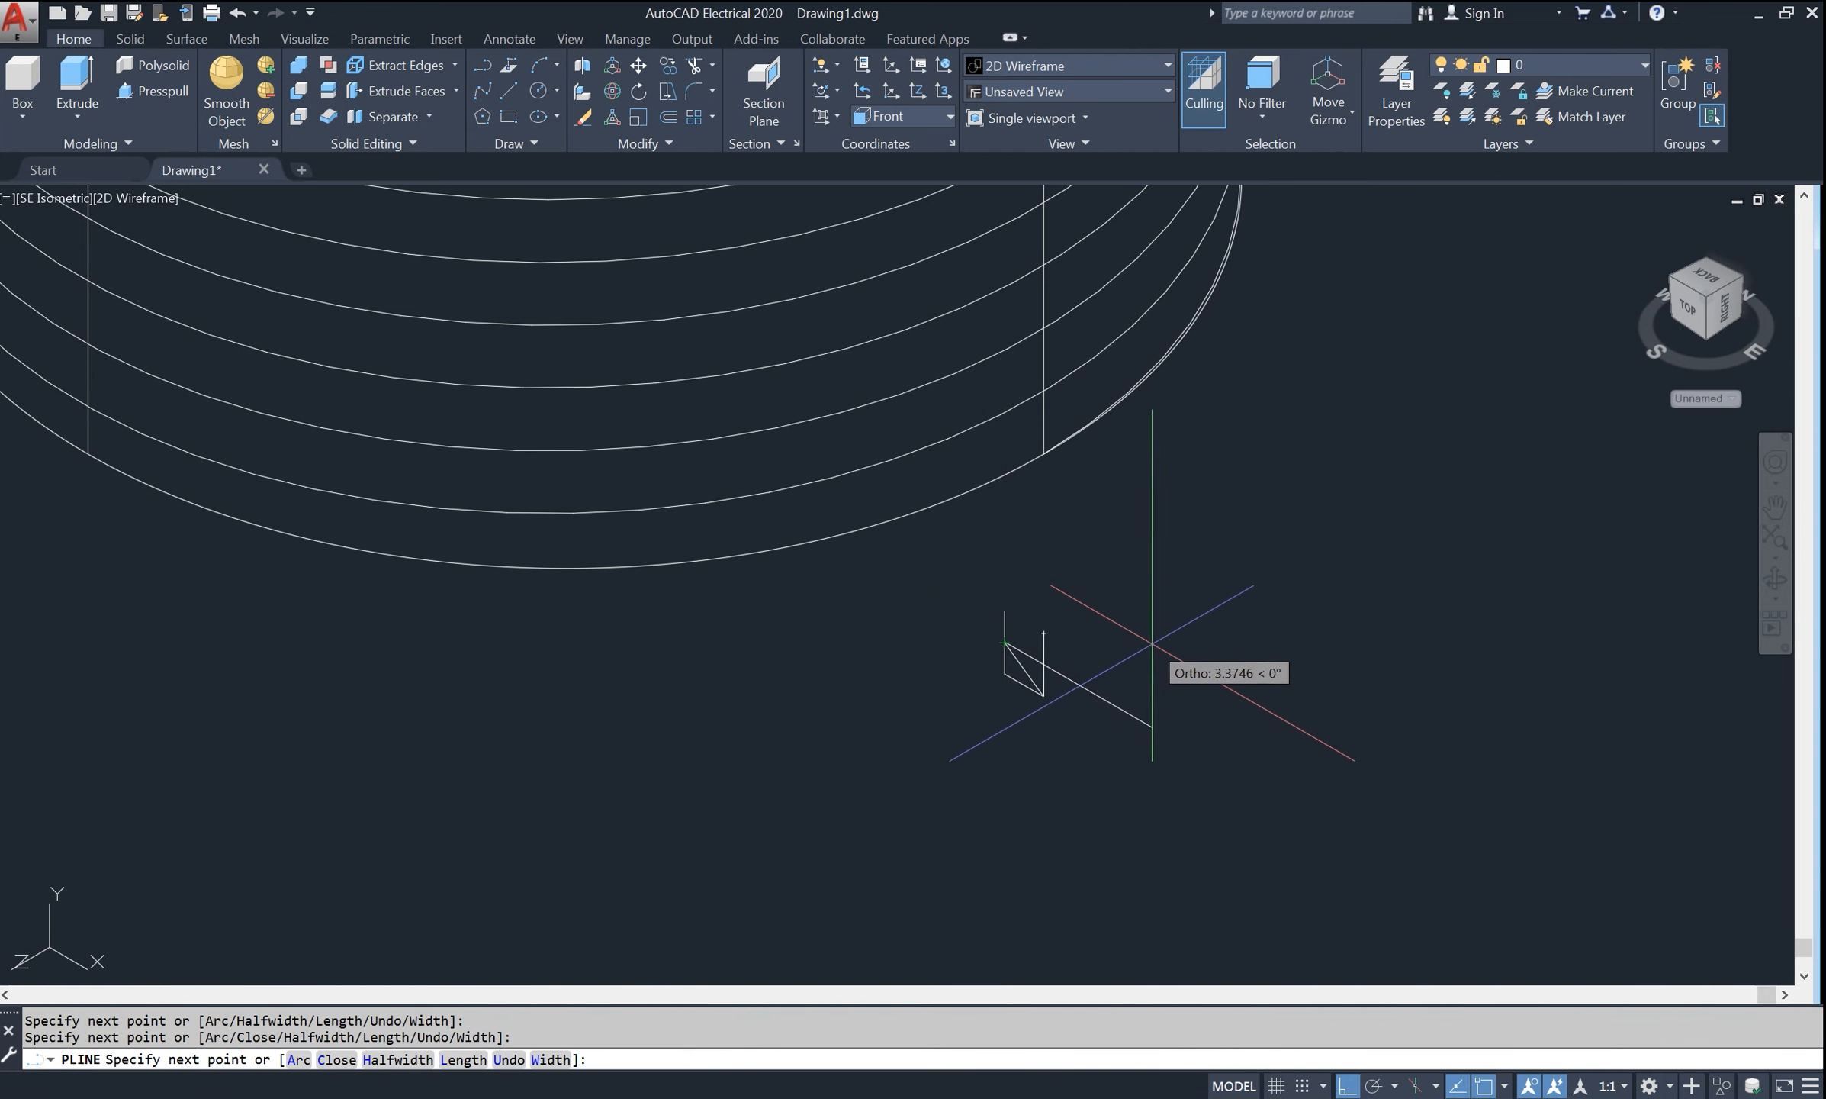
type("c")
key("Return")
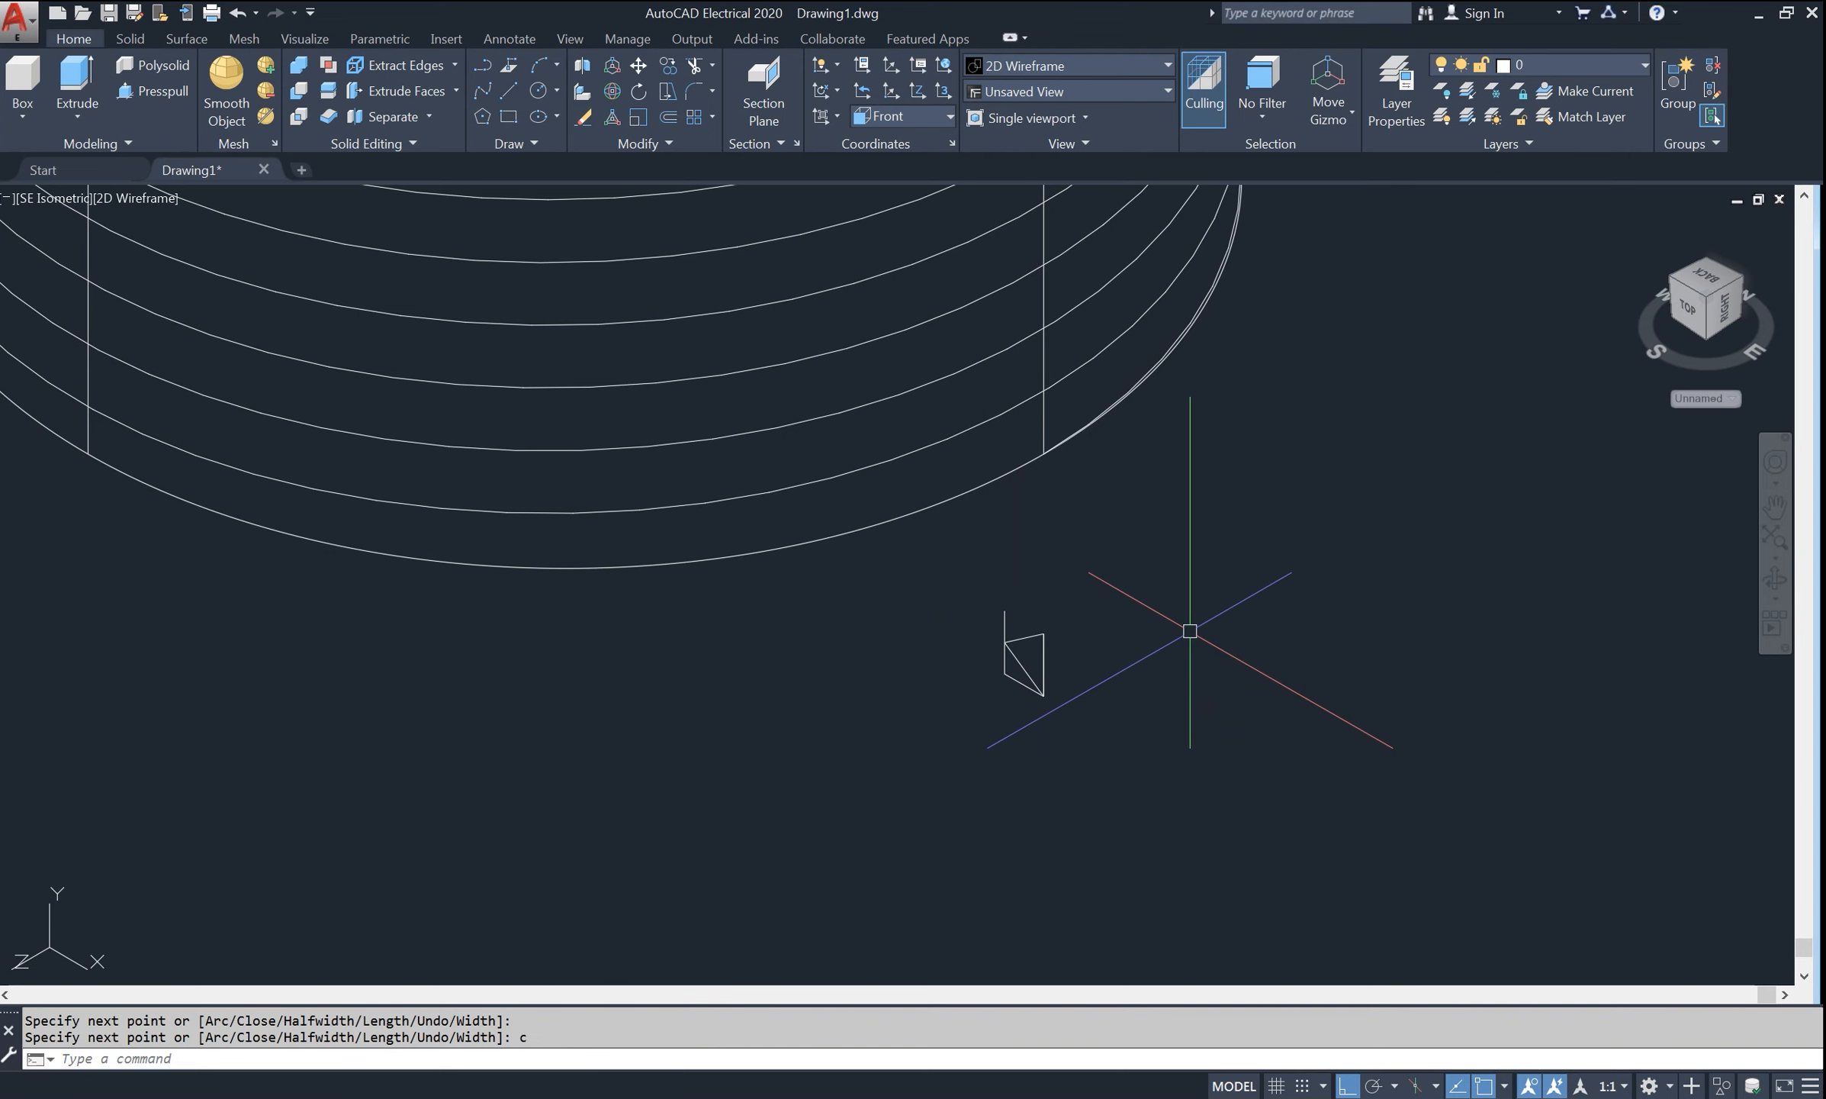
- Move the triangle from the midpoint of its vertical side to the helix's start point at the lower stub's bottom edge
type("m")
key("Return")
left_click(1018, 641)
key("Return")
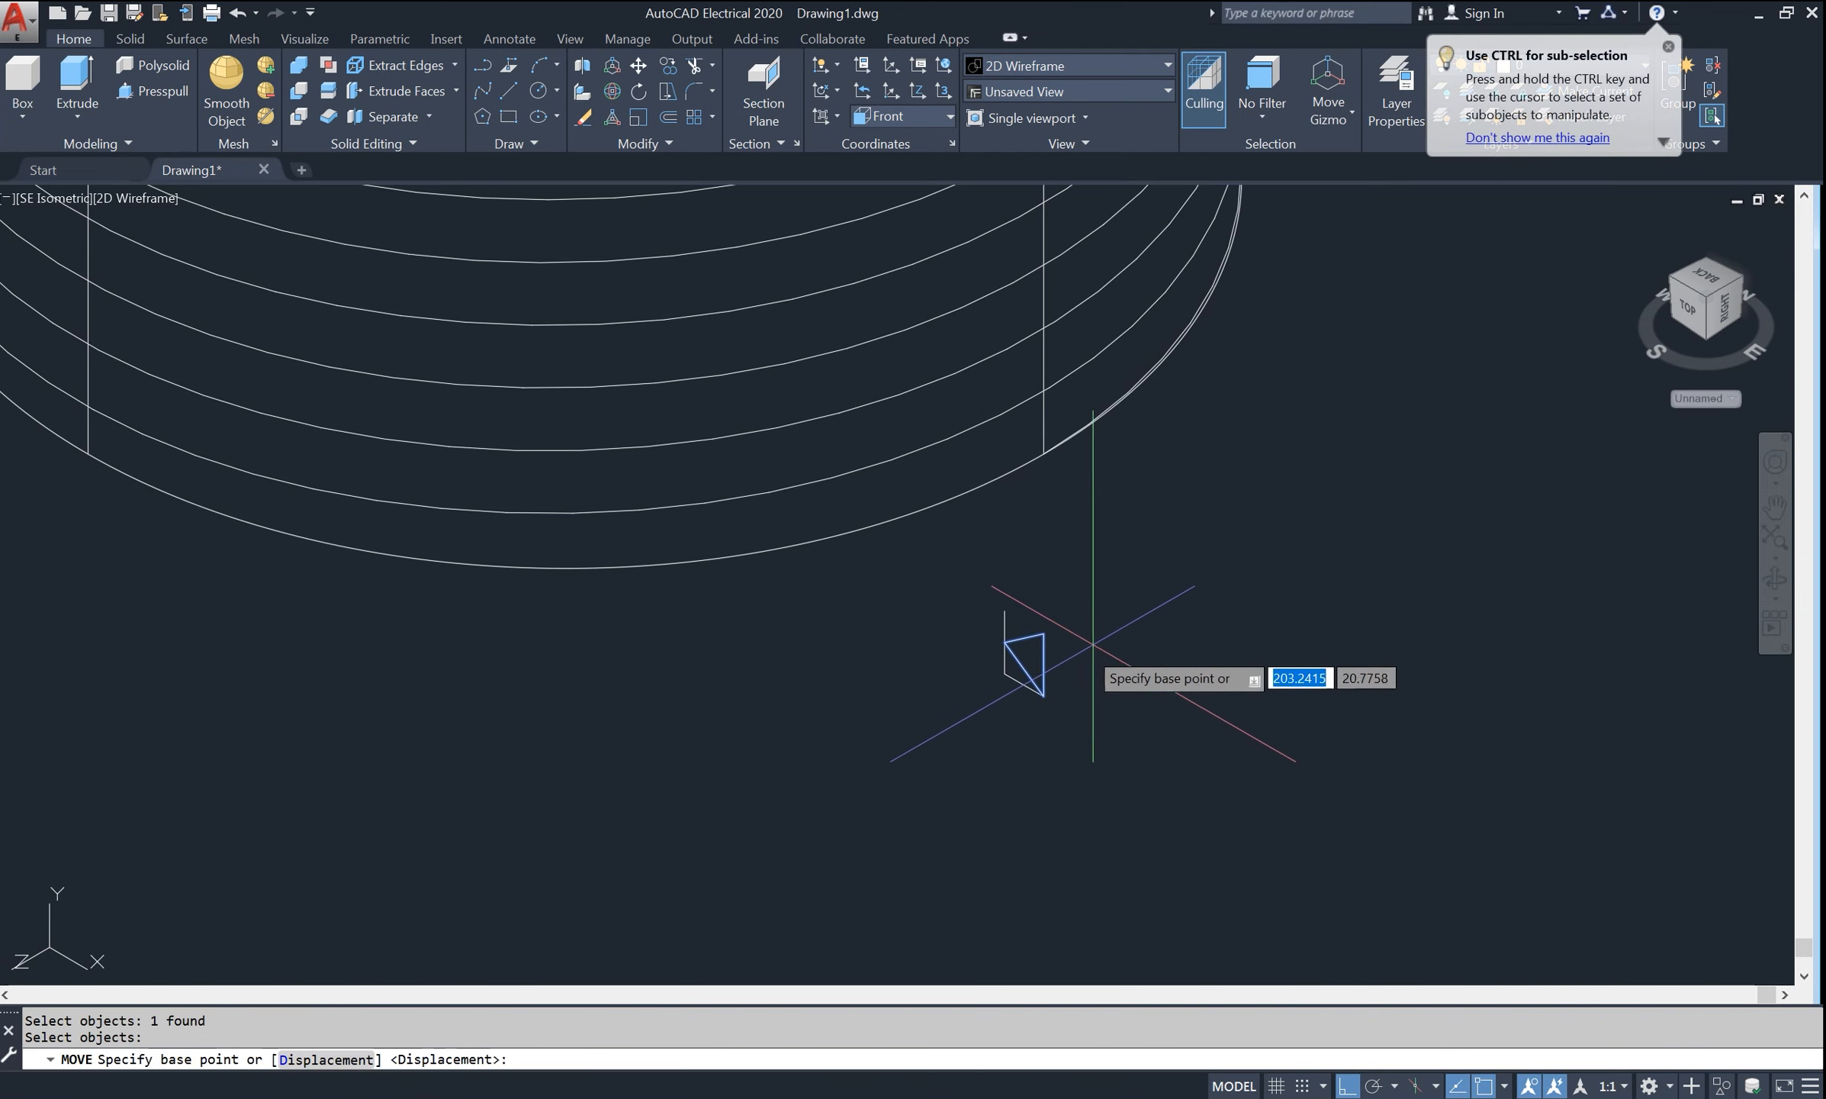
left_click(1038, 663)
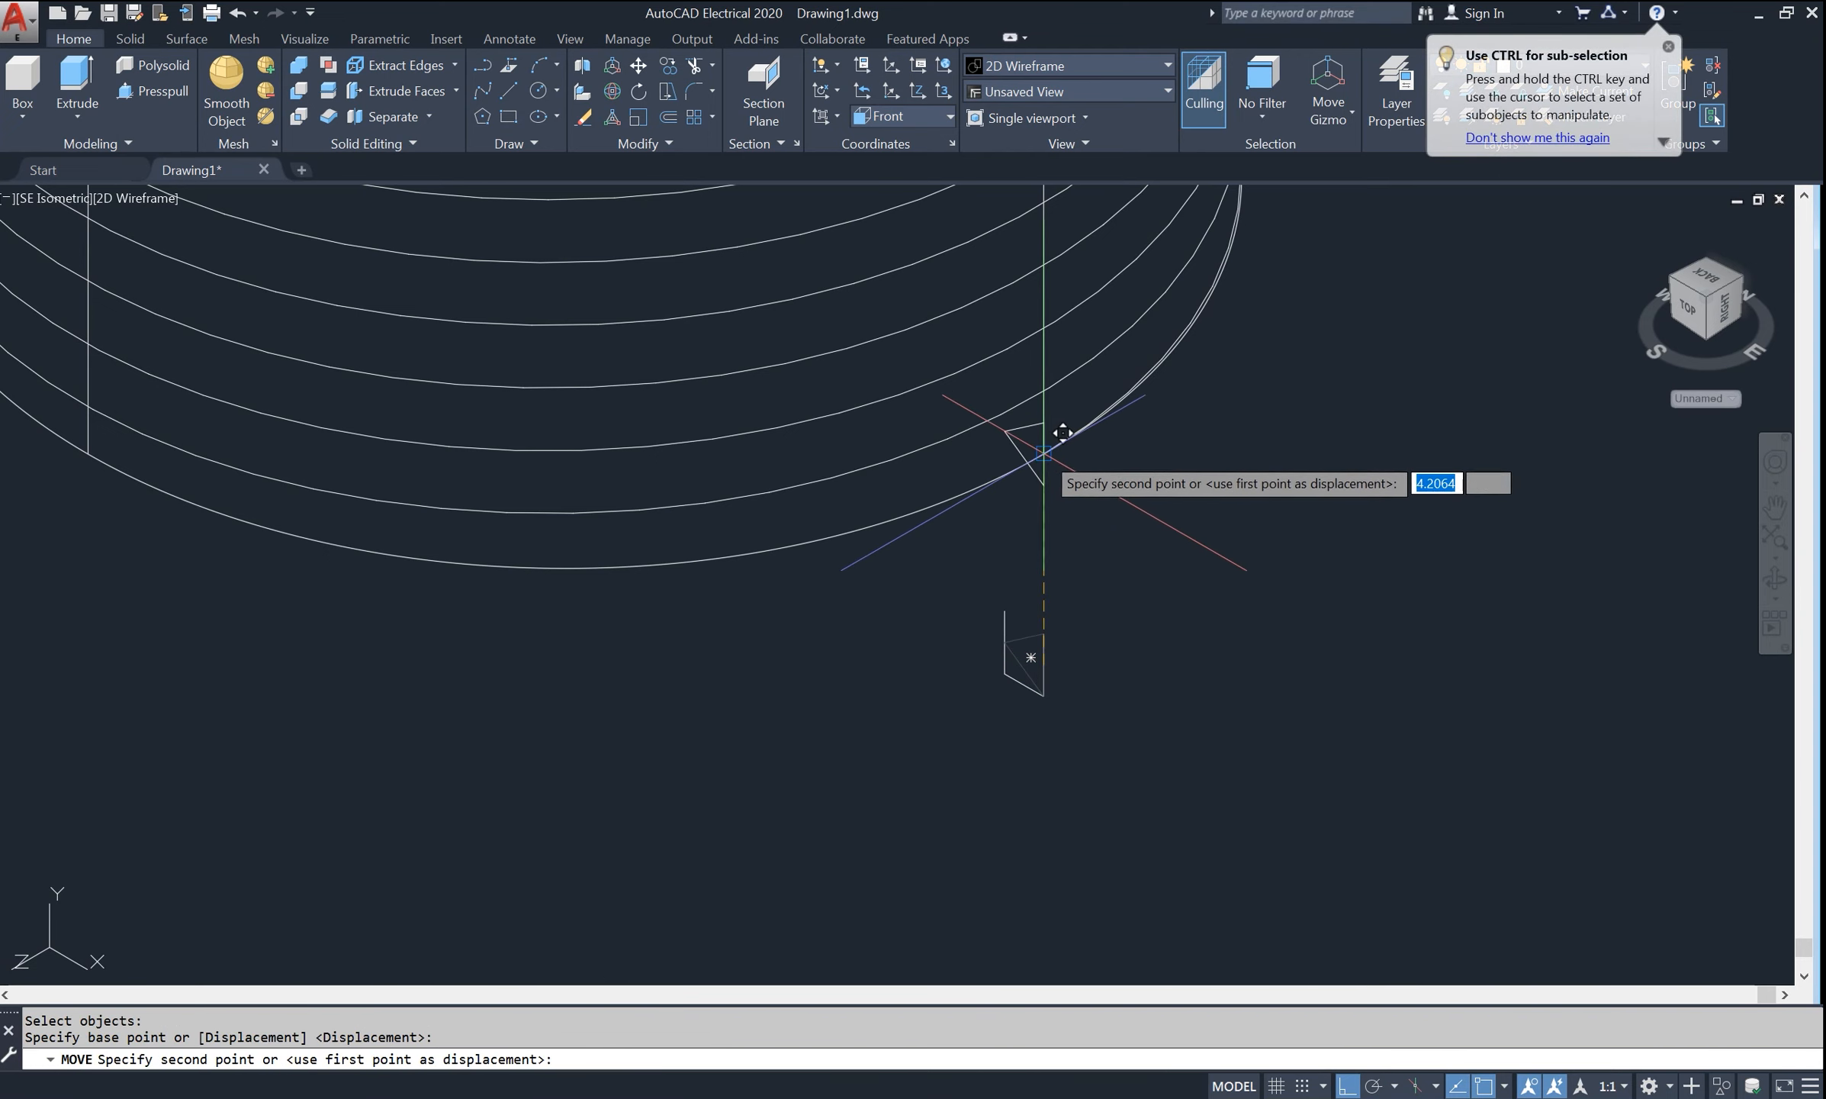
left_click(1049, 454)
- Erase the open guide polyline left below the lower stub
type("e")
key("Return")
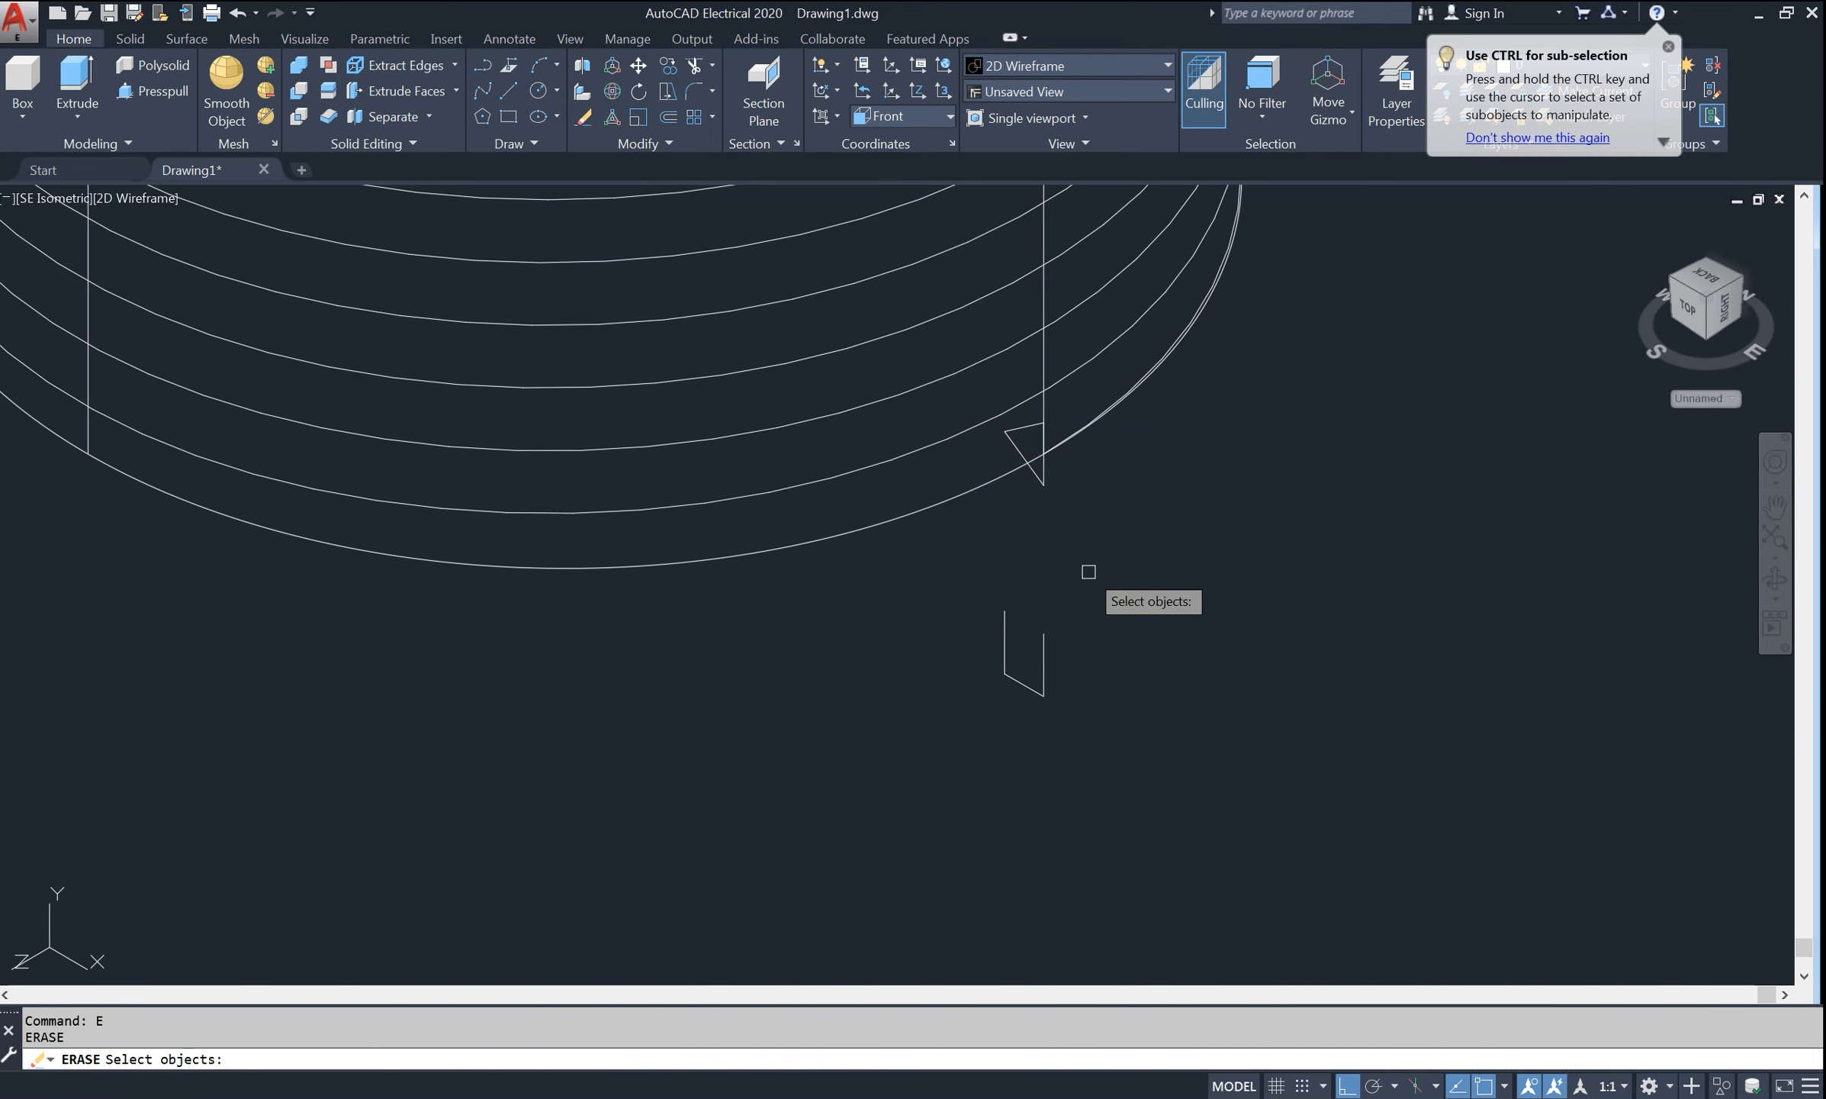
left_click(1118, 542)
left_click(973, 698)
key("Return")
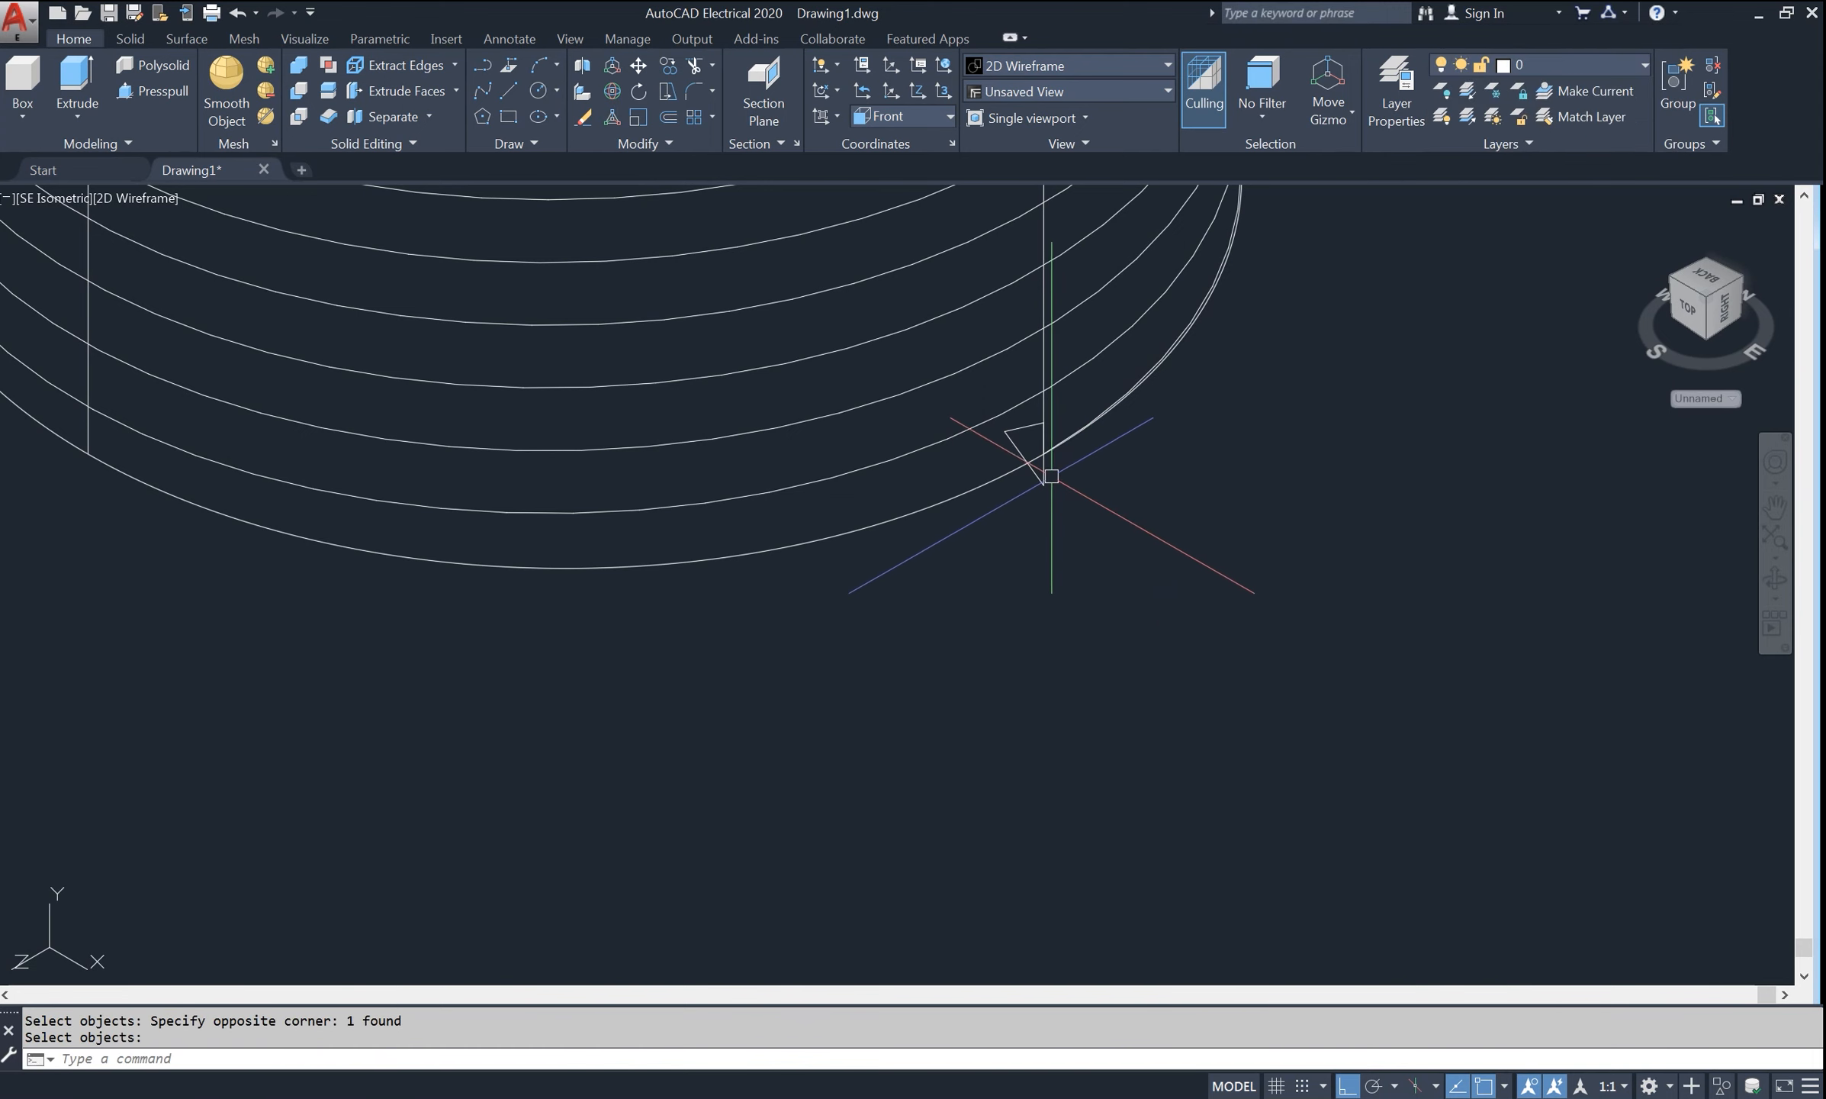
- Change the visual style to Shaded for work on the lower stub's bottom edge
scroll(1039, 473, "down", 5)
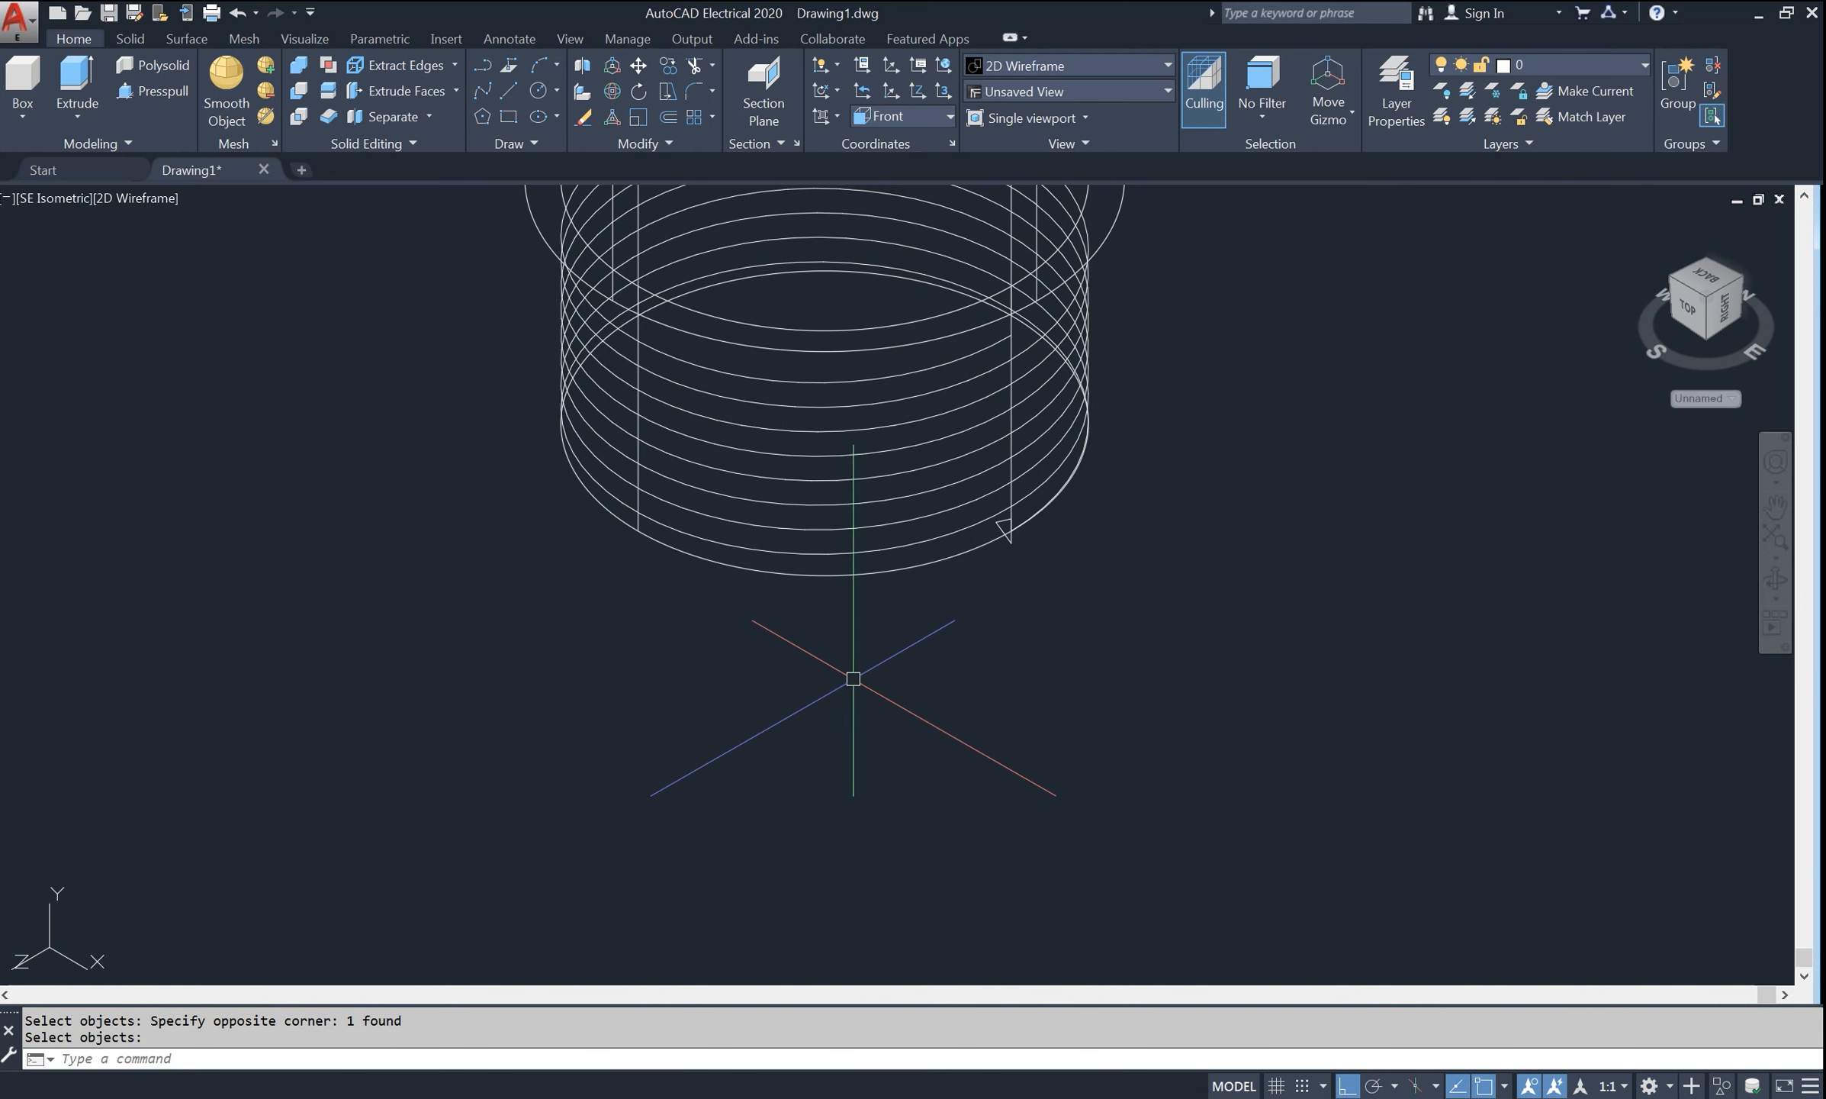
left_click(172, 198)
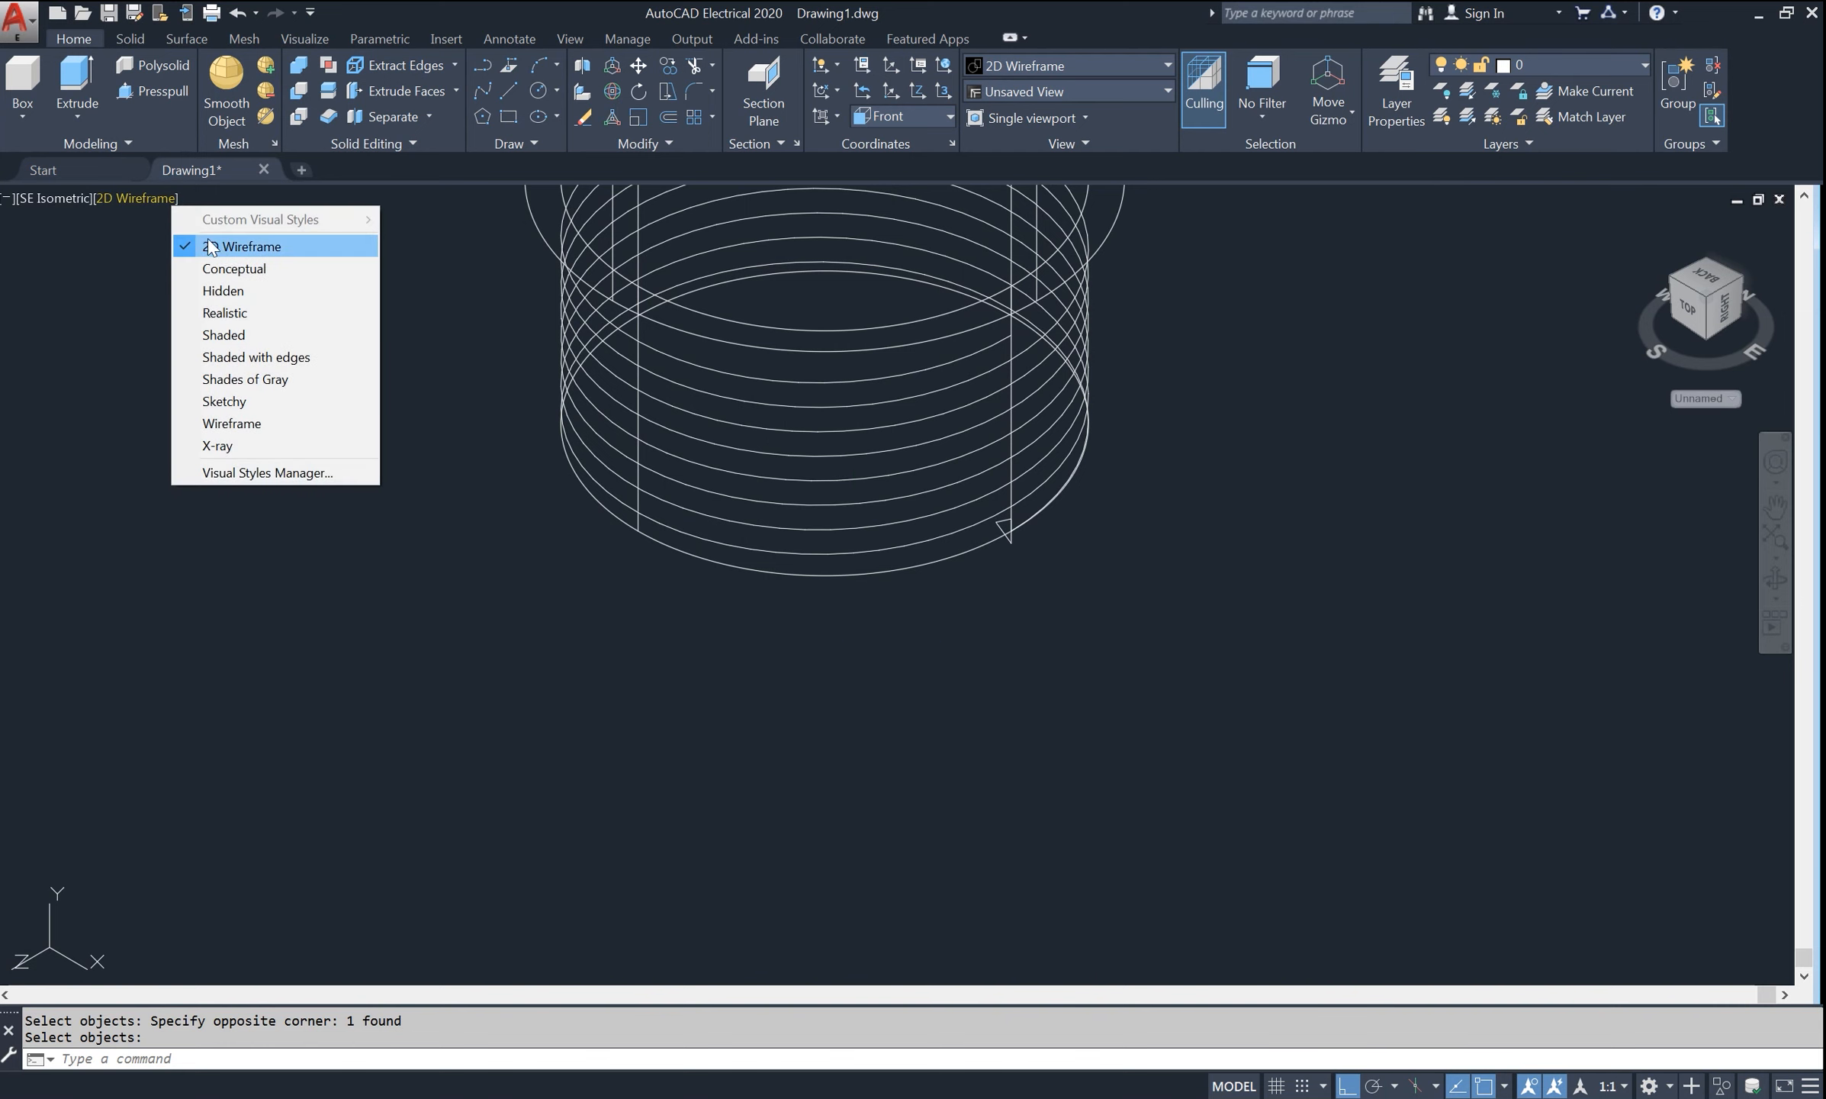
left_click(229, 334)
scroll(990, 556, "up", 2)
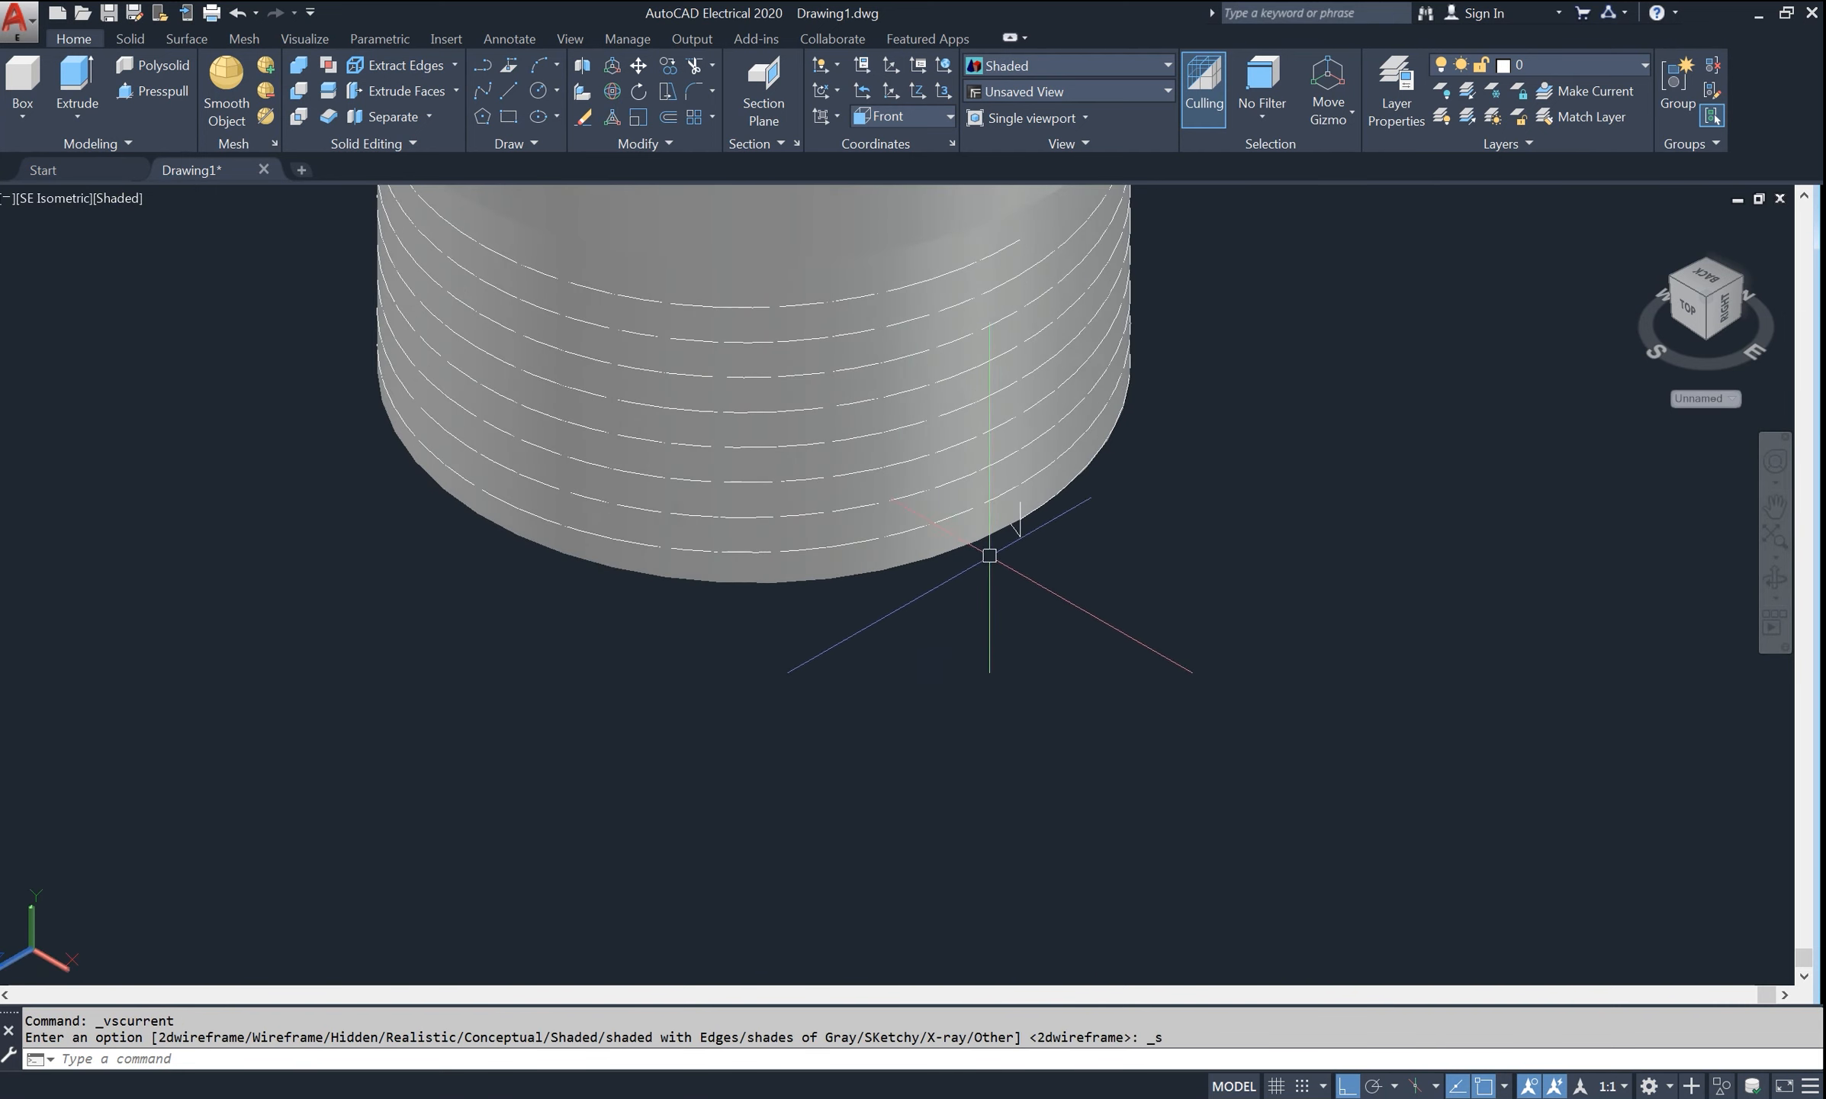
- Chamfer the lower stub's bottom circular edge with both distances set to 1
type("cha")
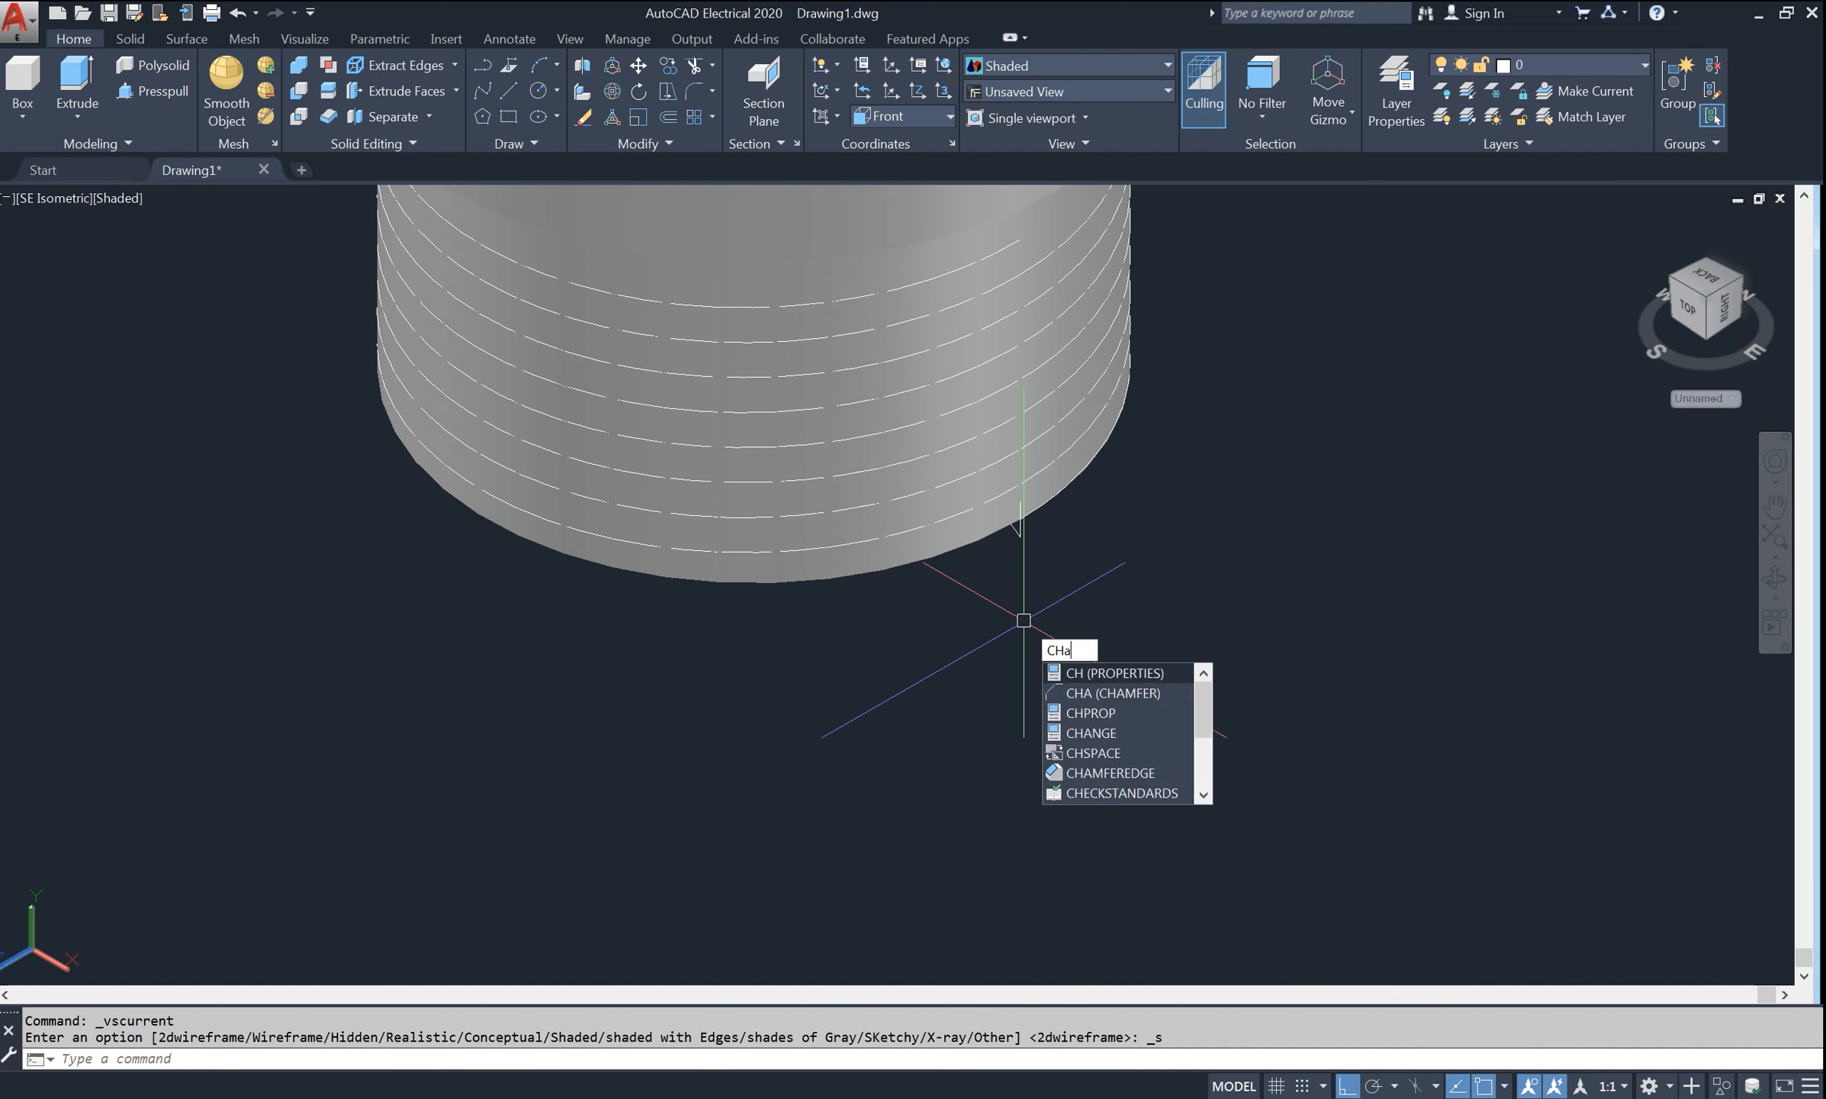
key("Return")
left_click(941, 566)
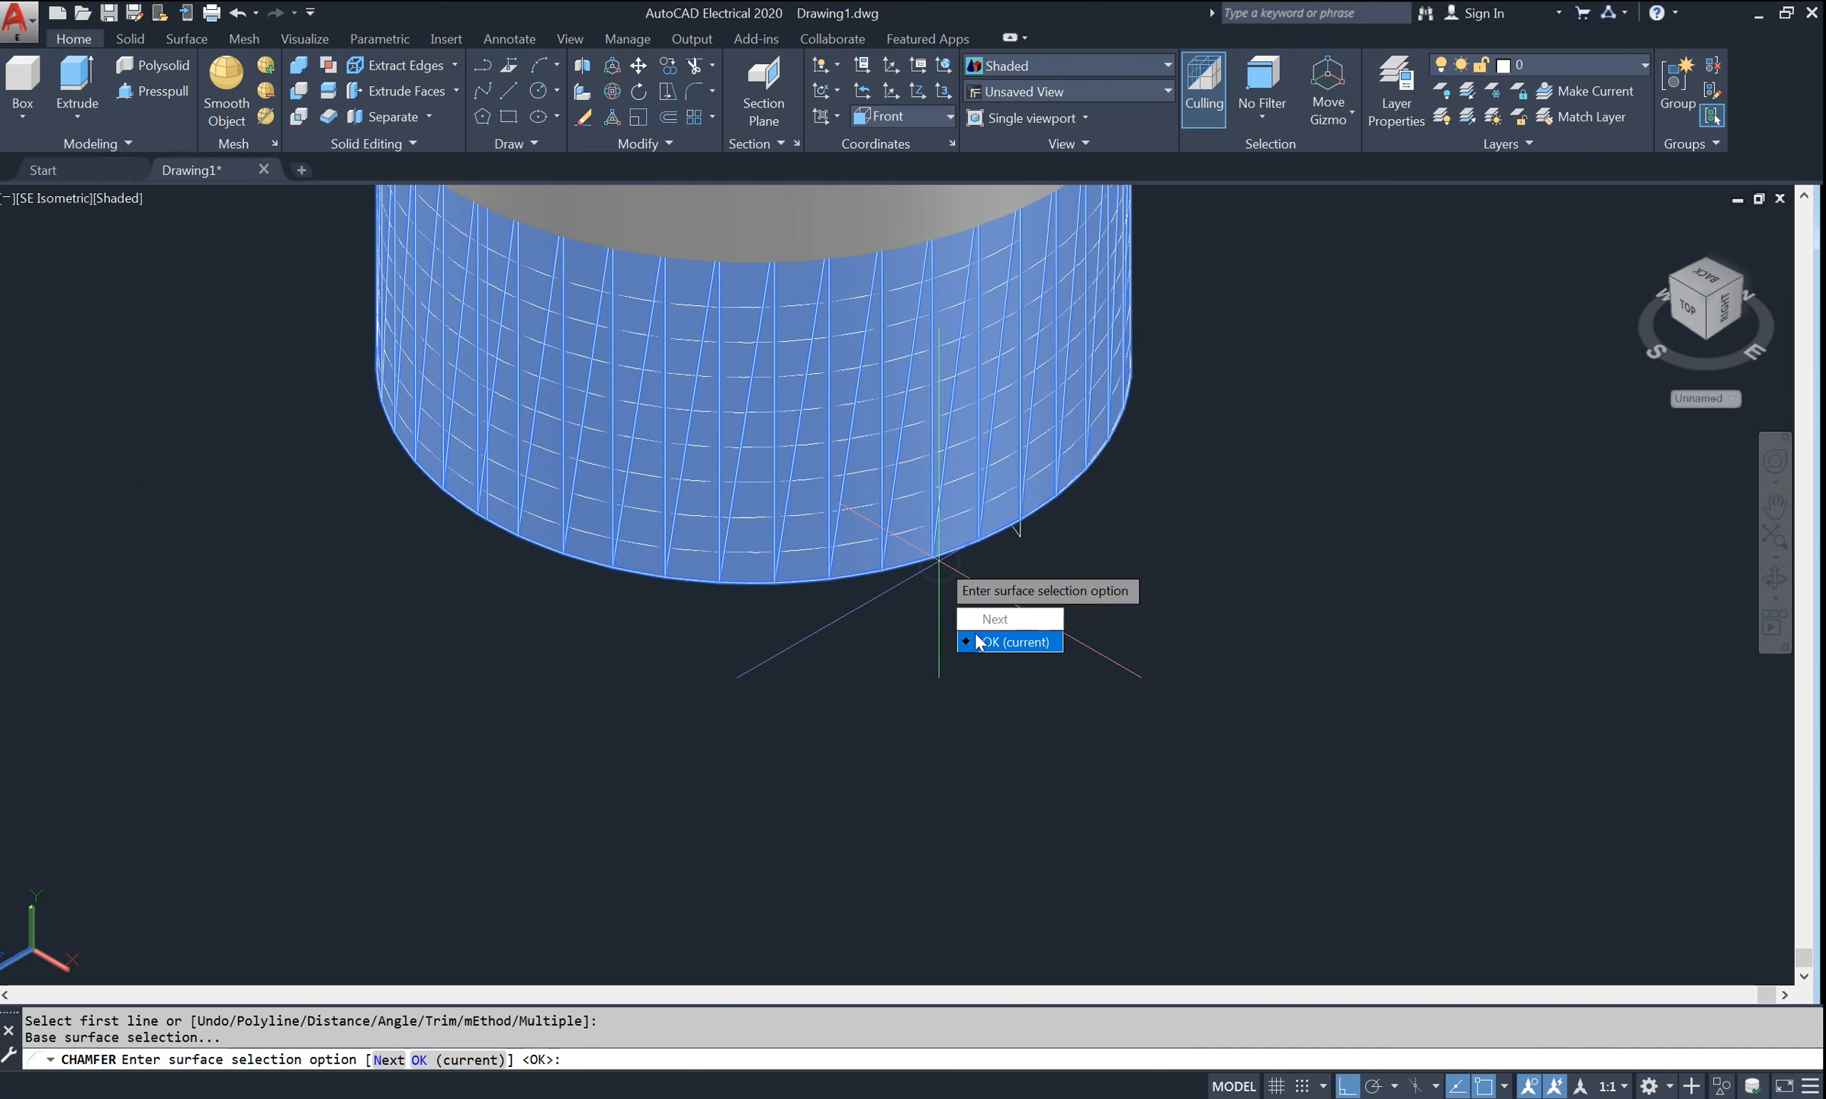
left_click(989, 646)
type("1")
key("Return")
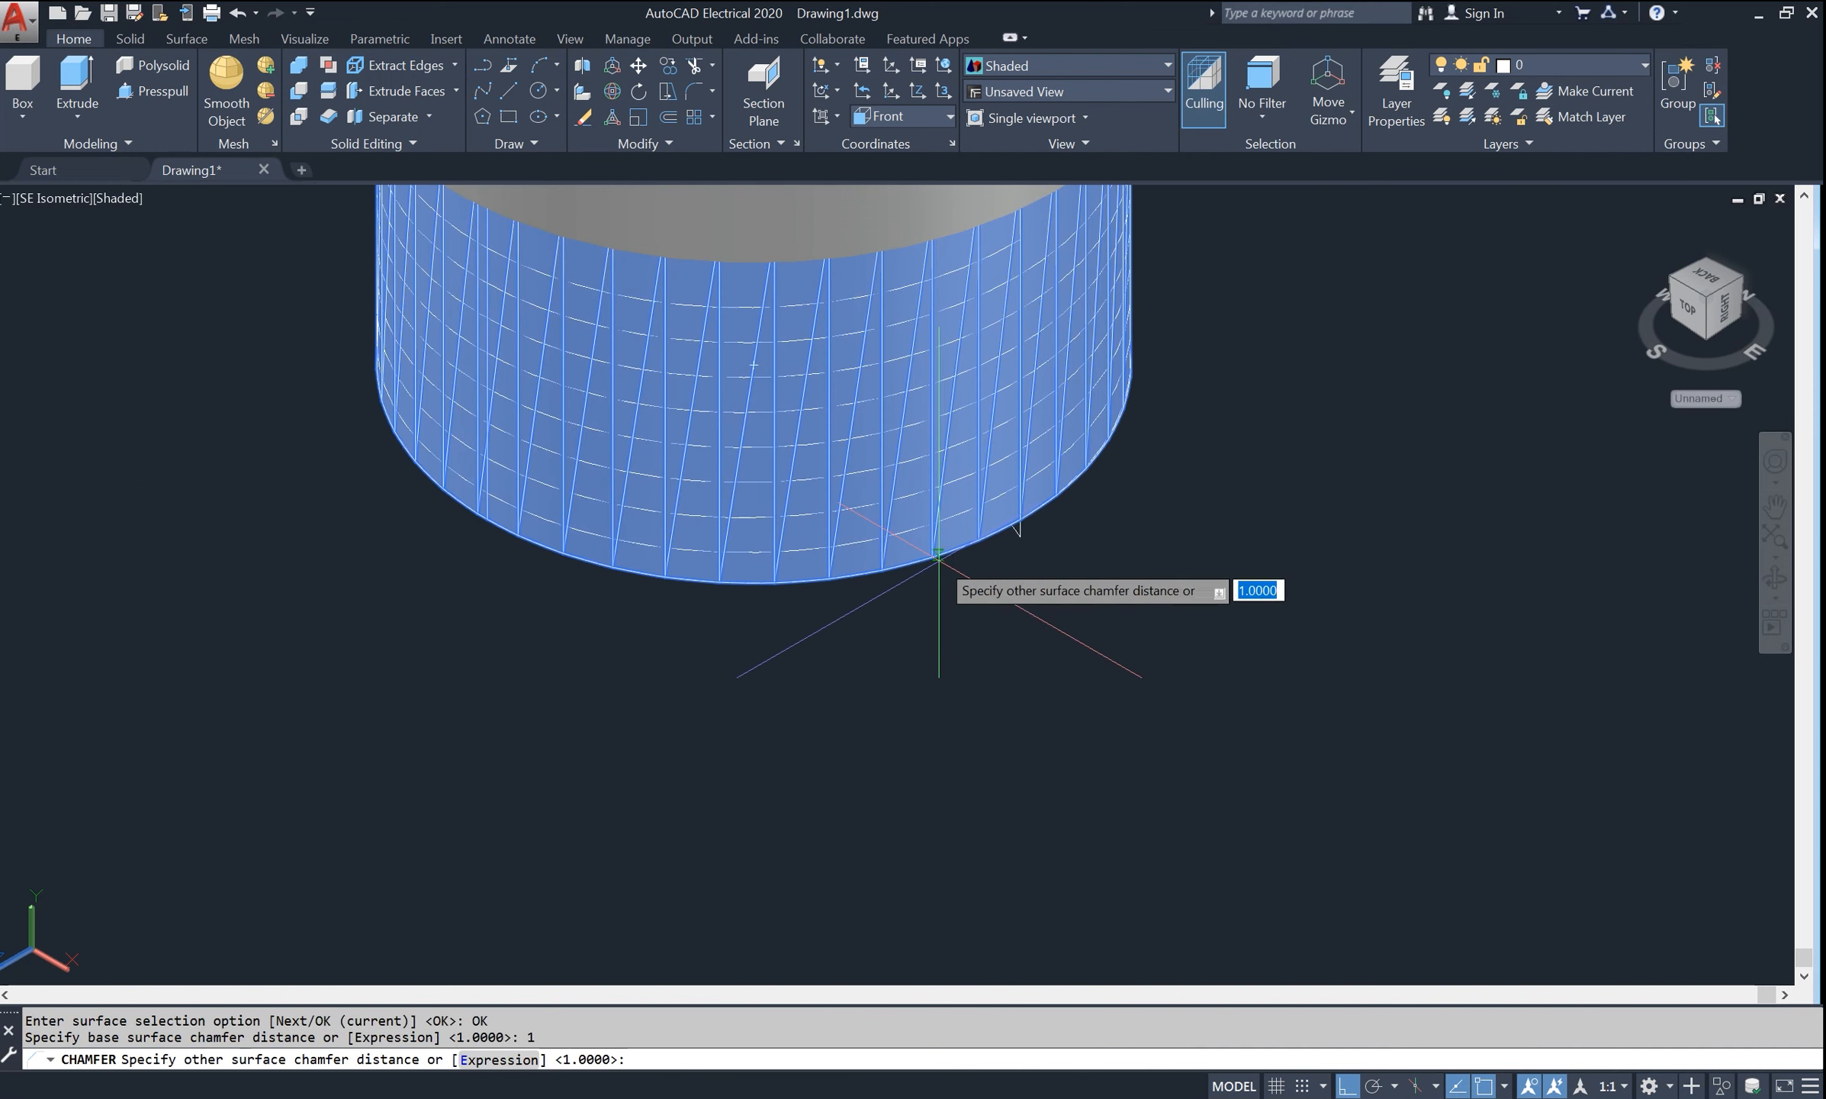
type("1")
key("Return")
left_click(914, 562)
key("Return")
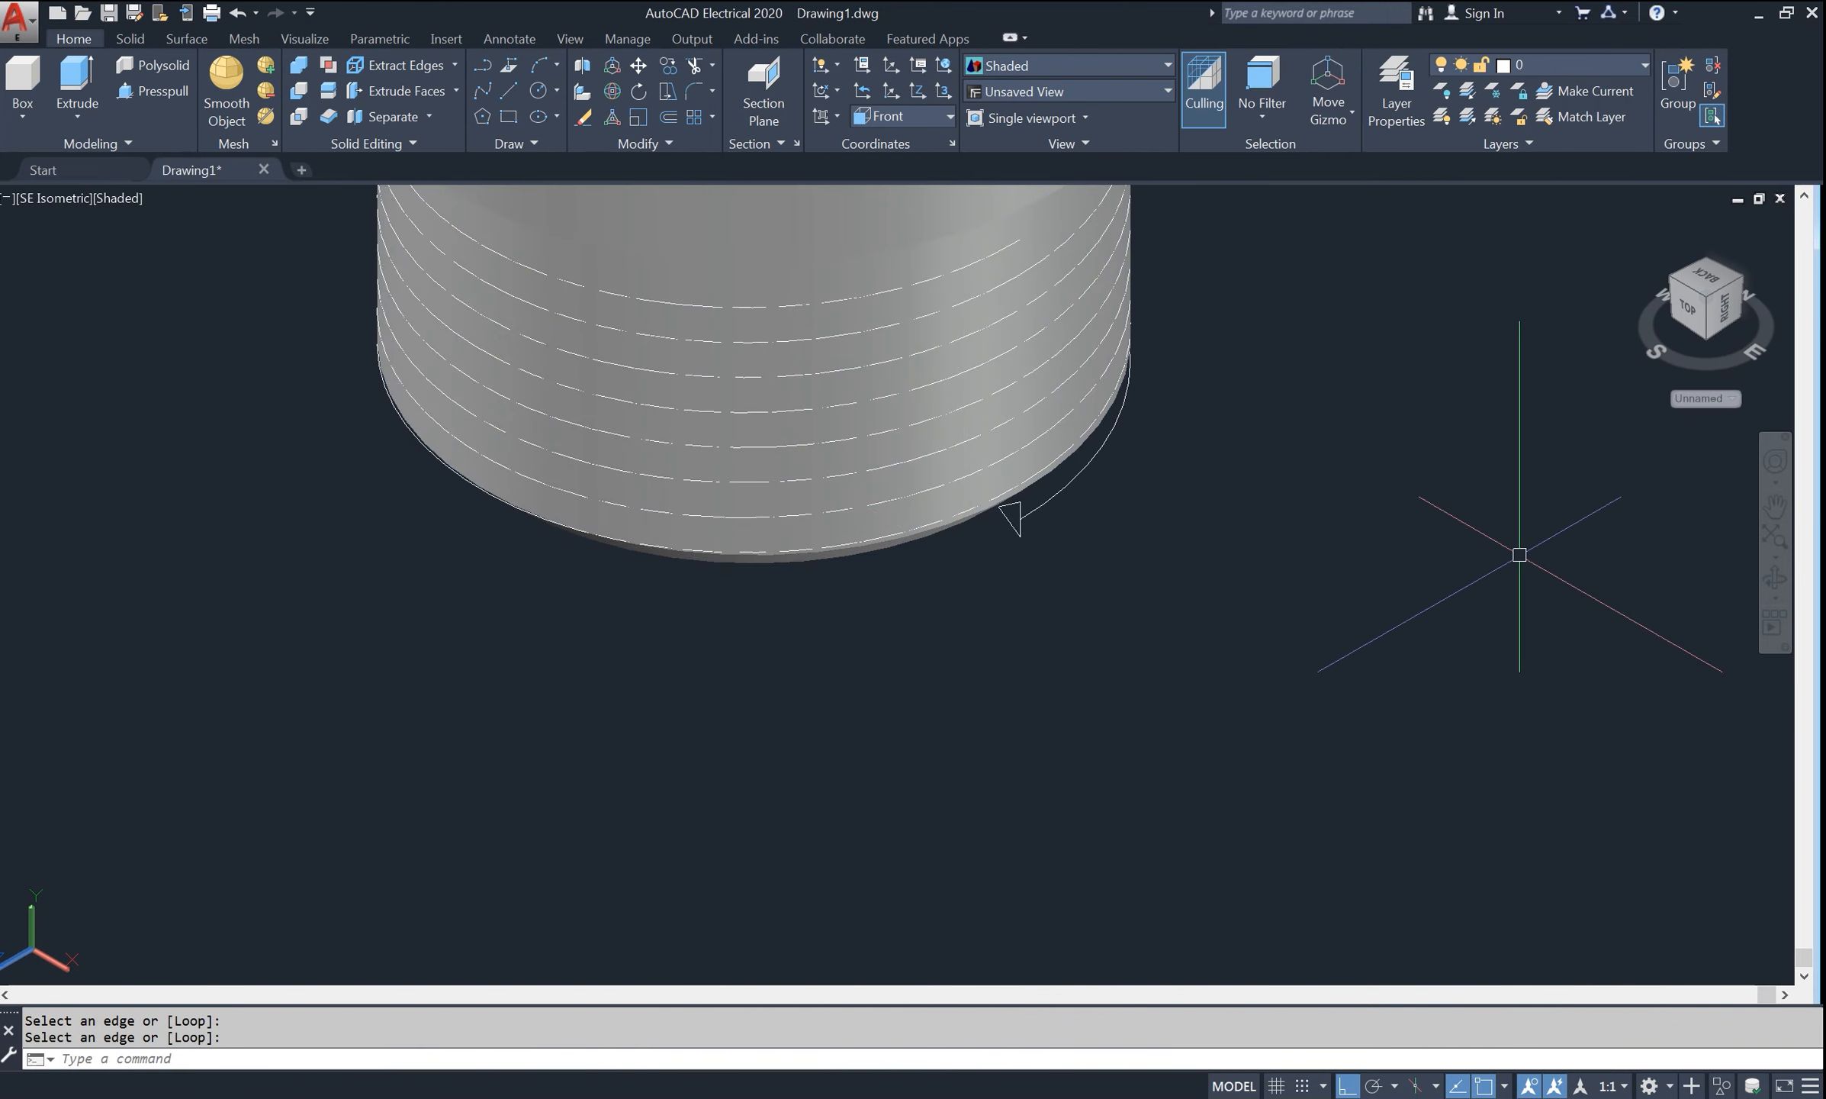
- Extrude the triangular profile along the helix path around the lower stub to form the thread solid
left_click(1775, 577)
left_click_drag(1710, 581, 1296, 407)
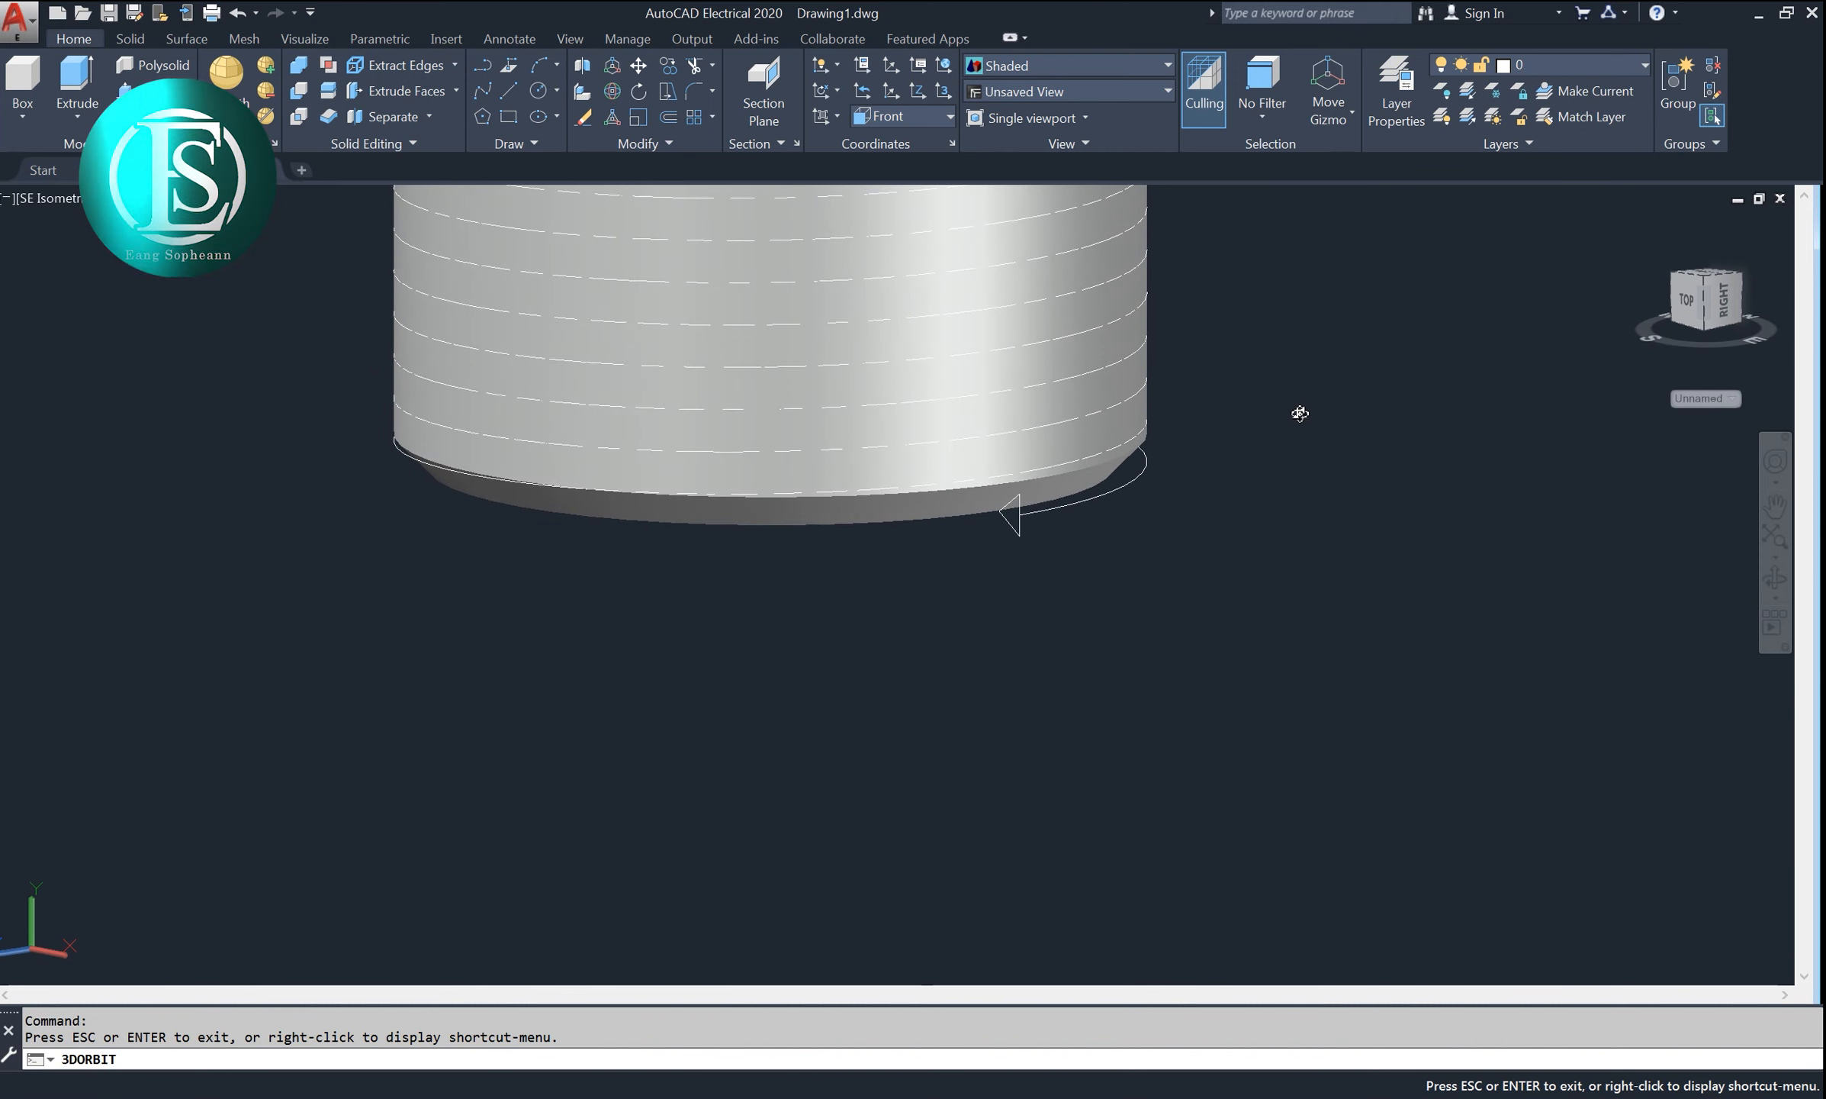
right_click(1293, 383)
left_click(1328, 401)
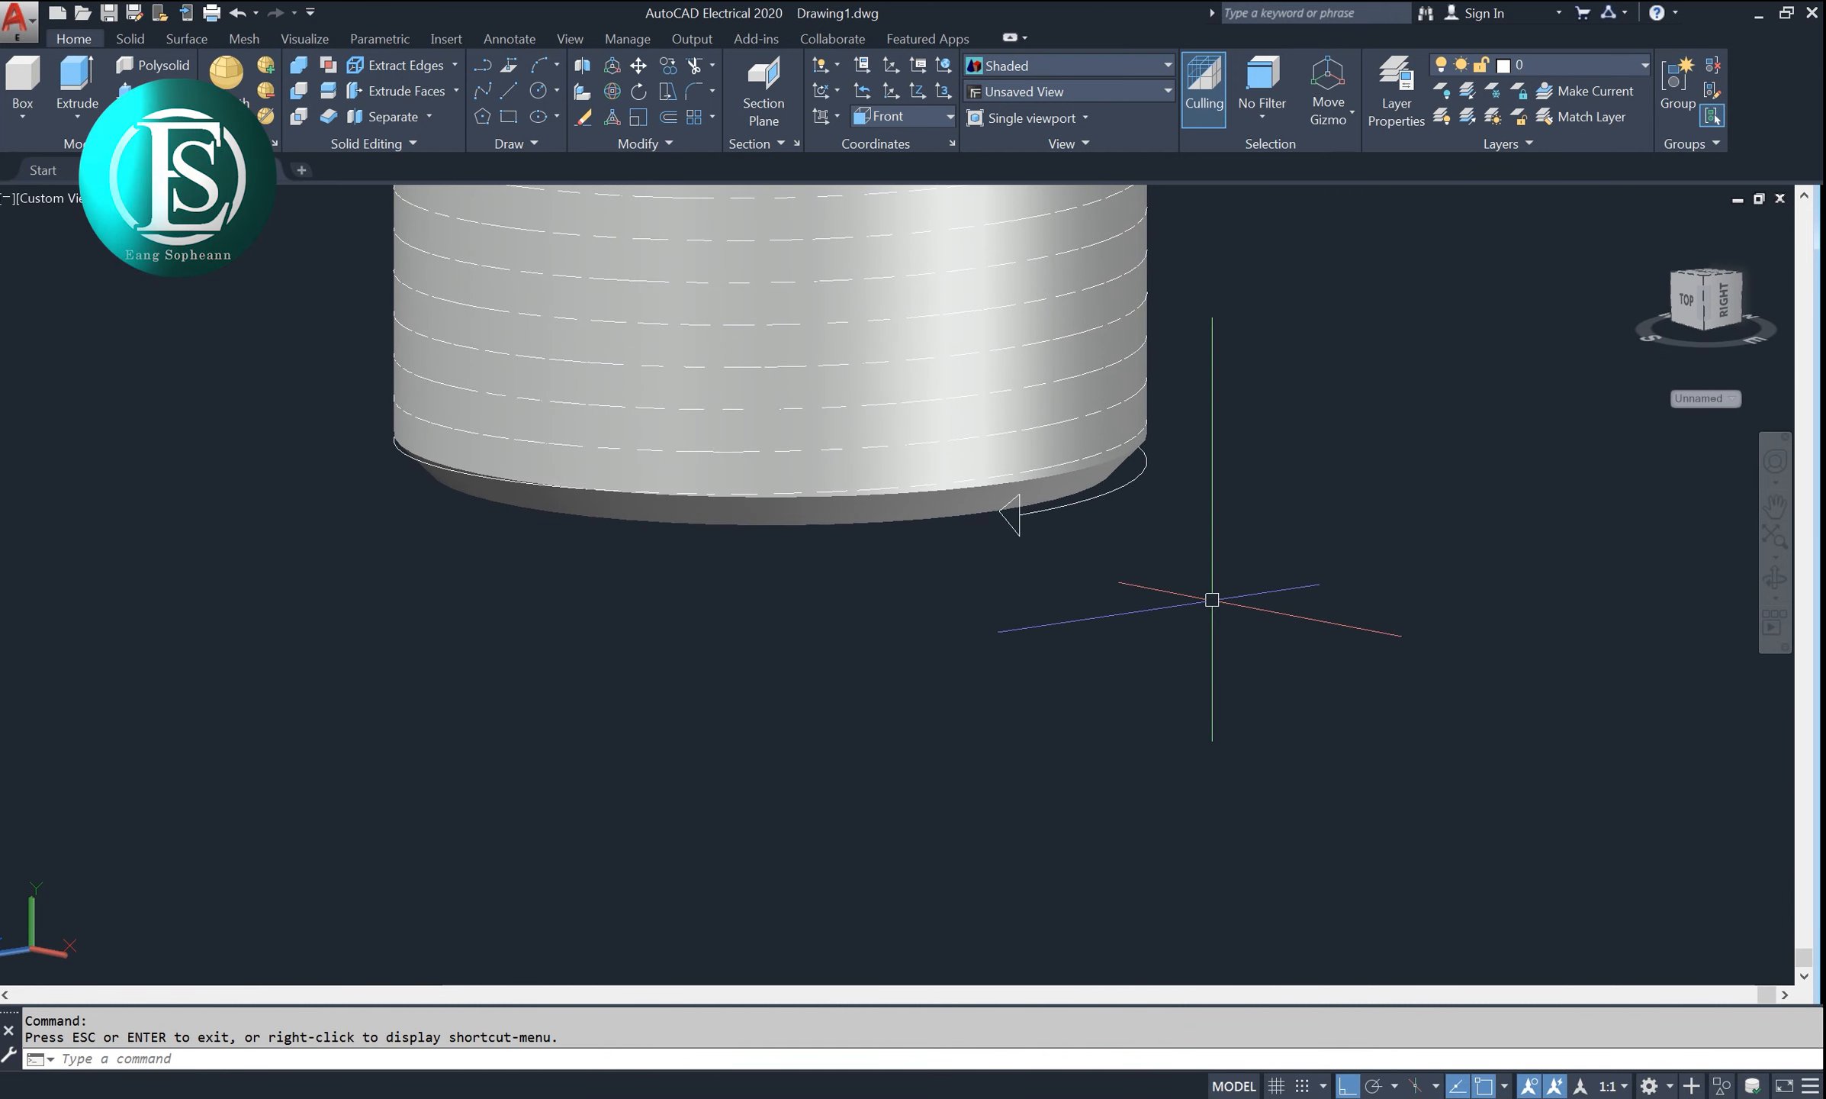
type("EXt")
key("Return")
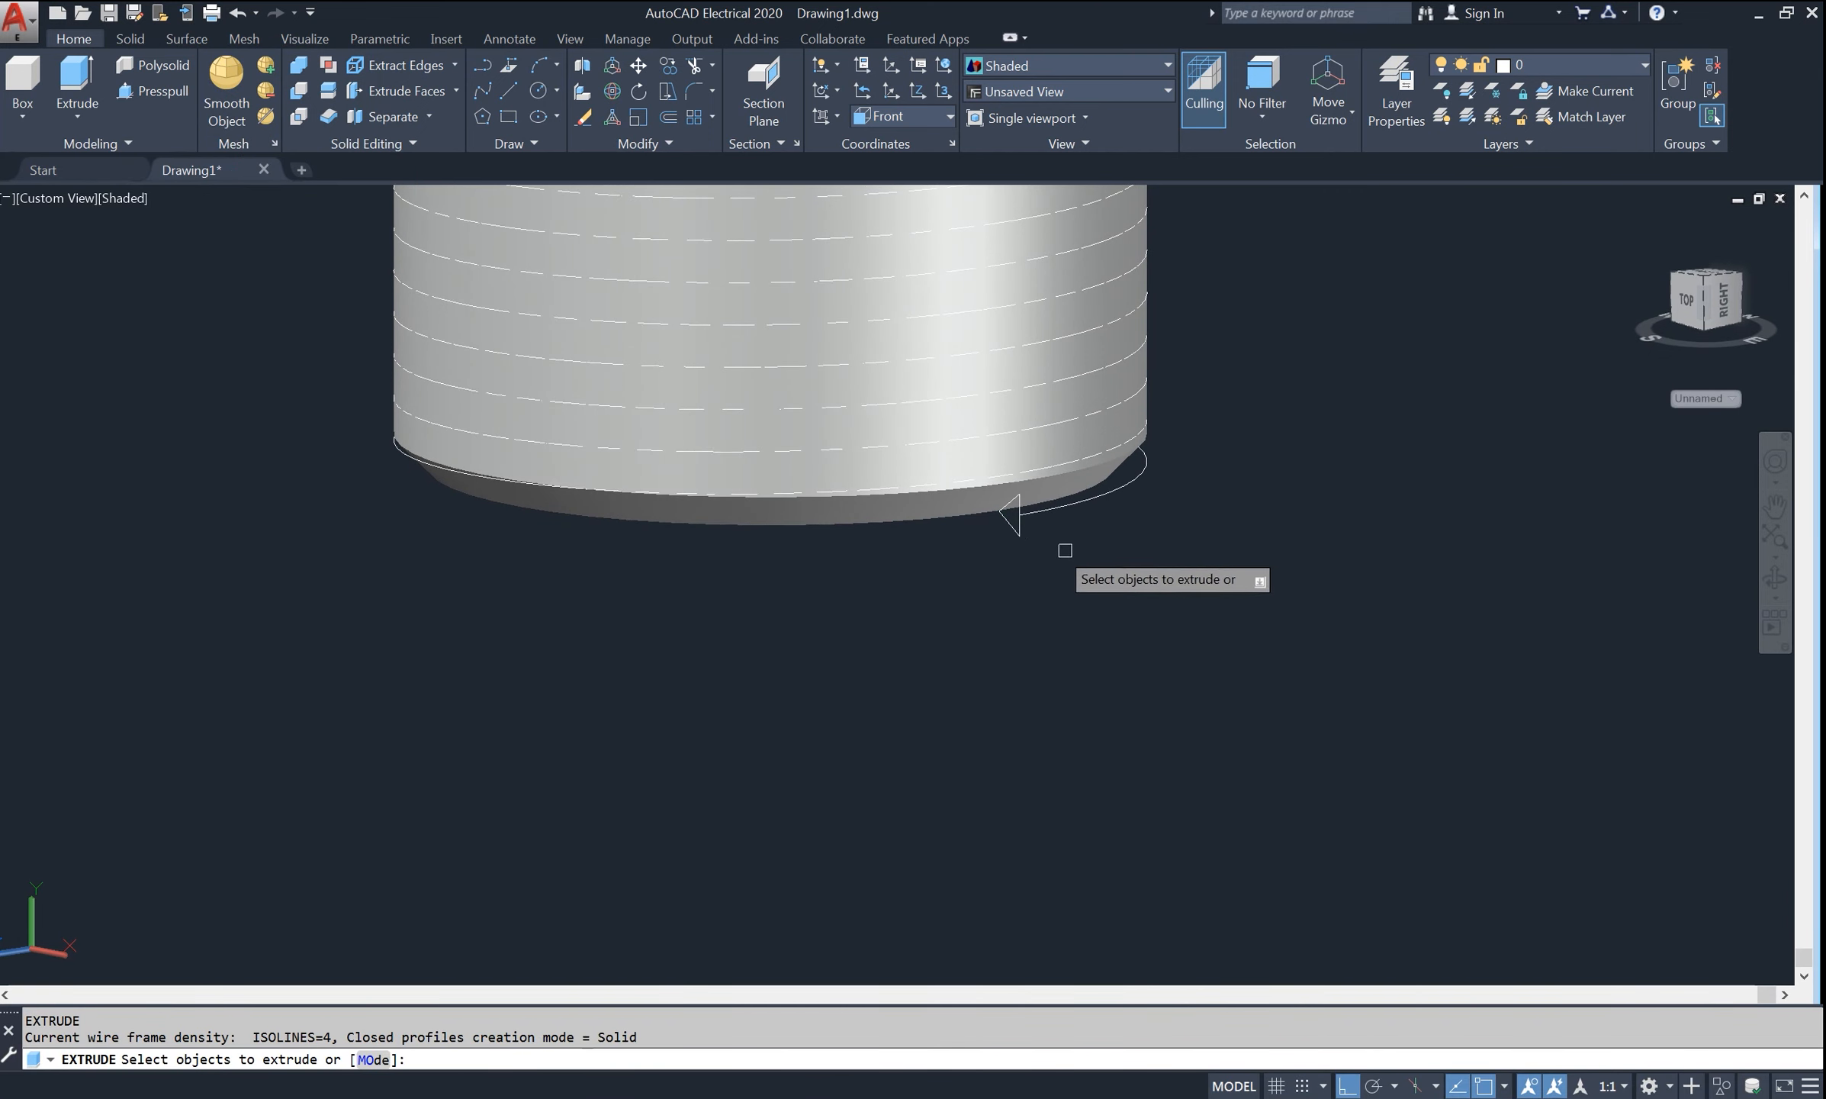
left_click(1013, 513)
key("Return")
type("p")
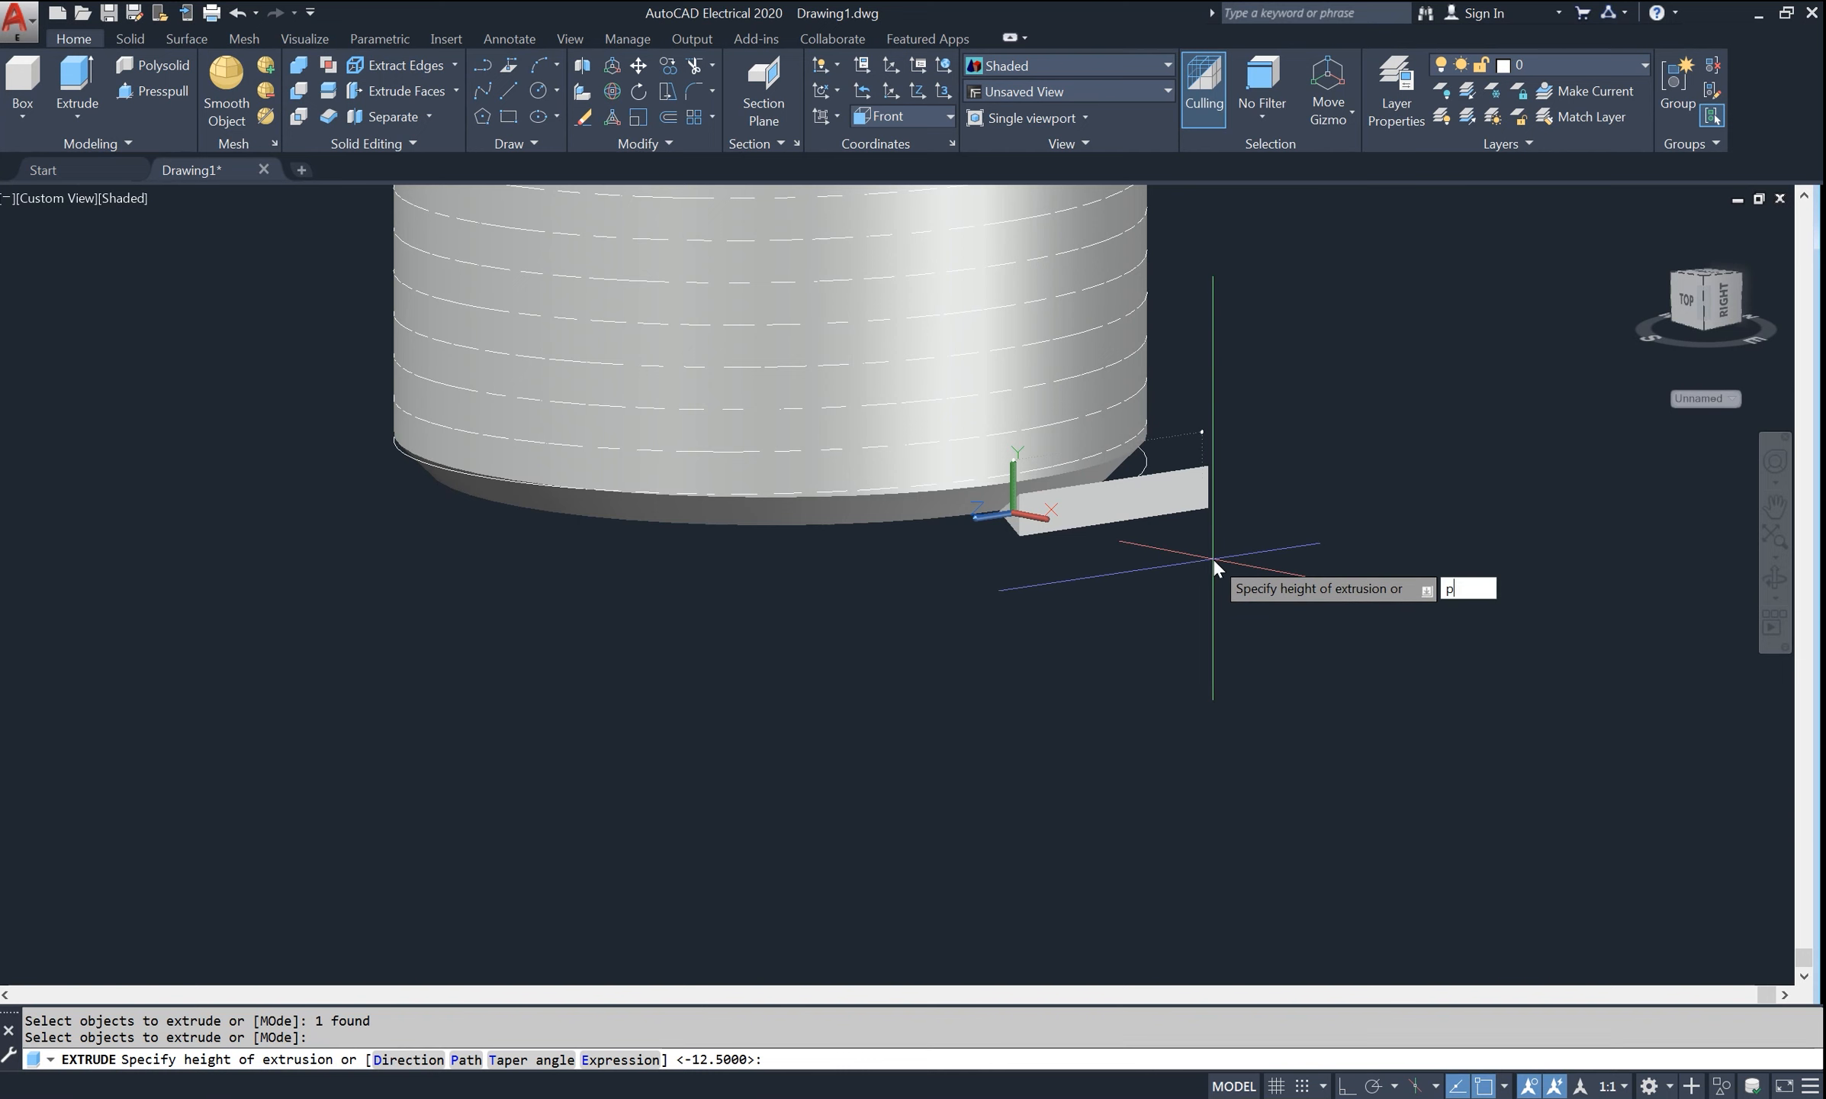
key("Return")
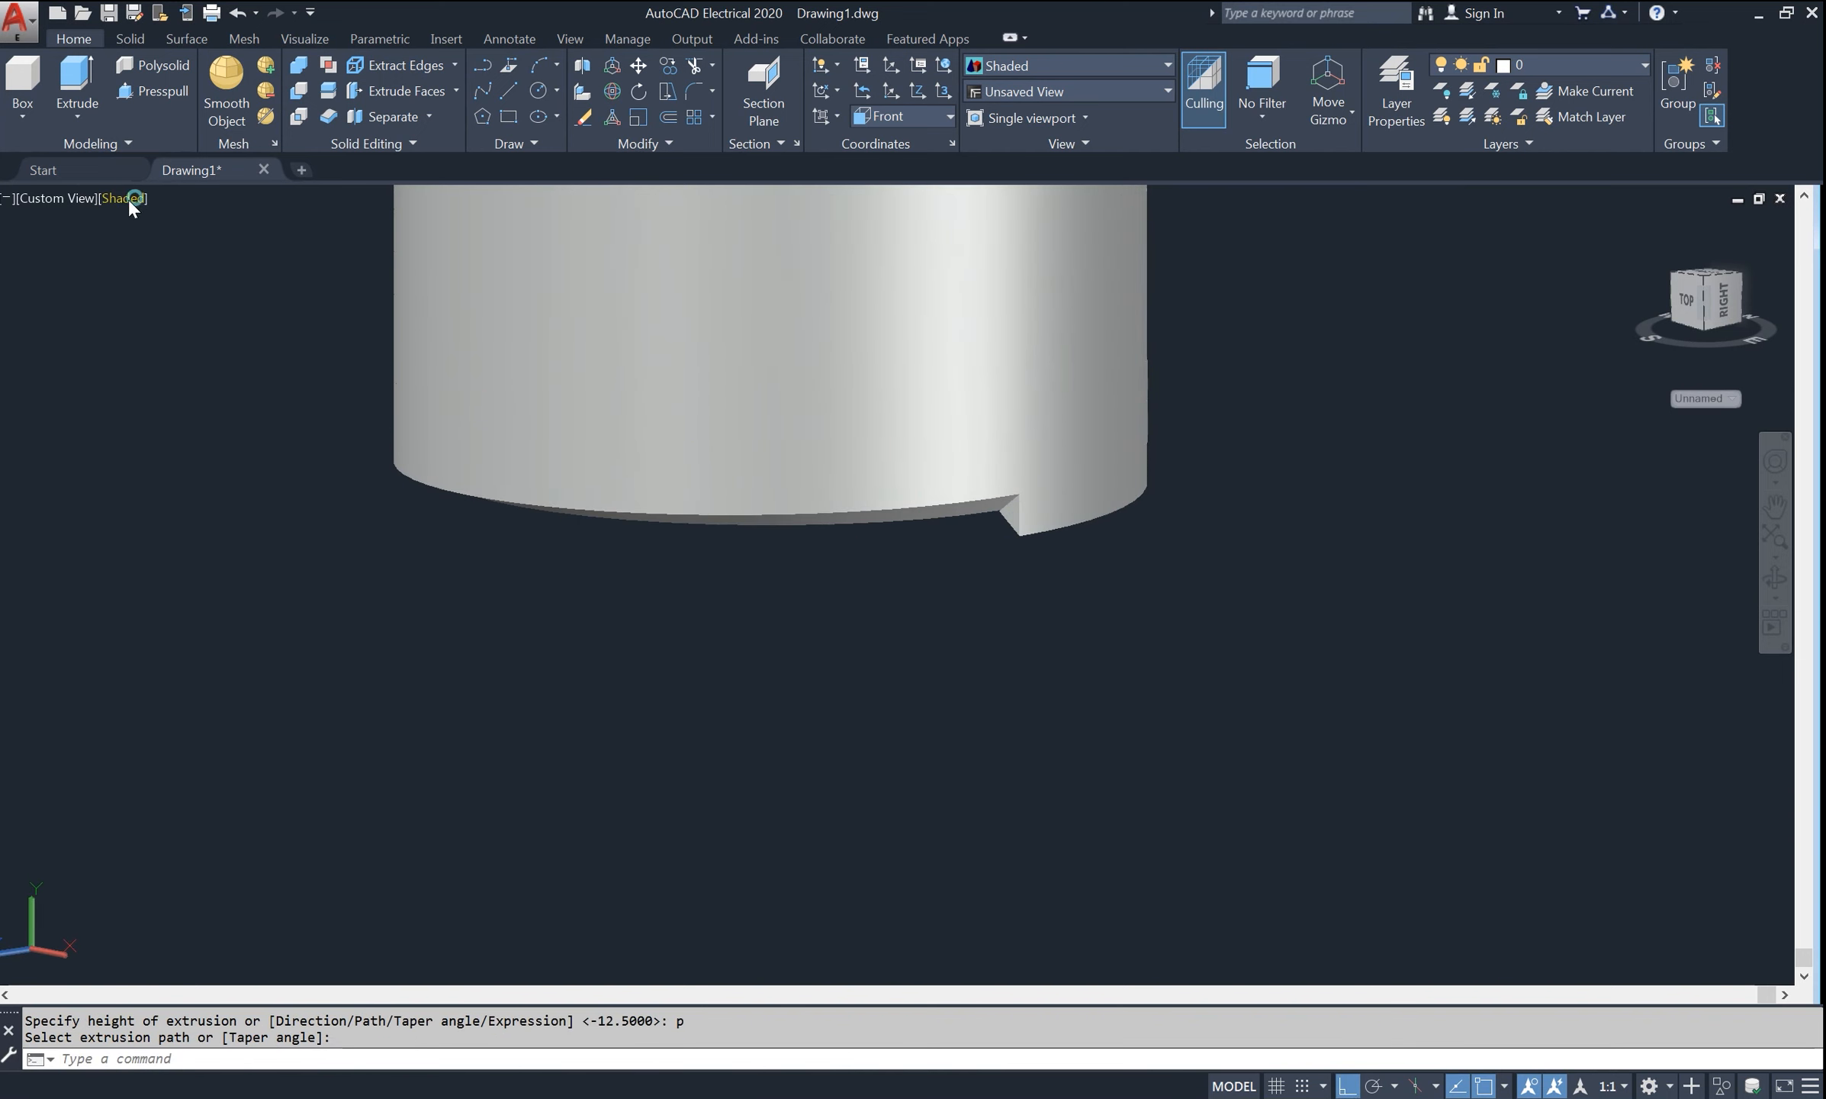
- Change the visual style to 2D Wireframe and set the coordinate system to World
left_click(128, 198)
left_click(153, 248)
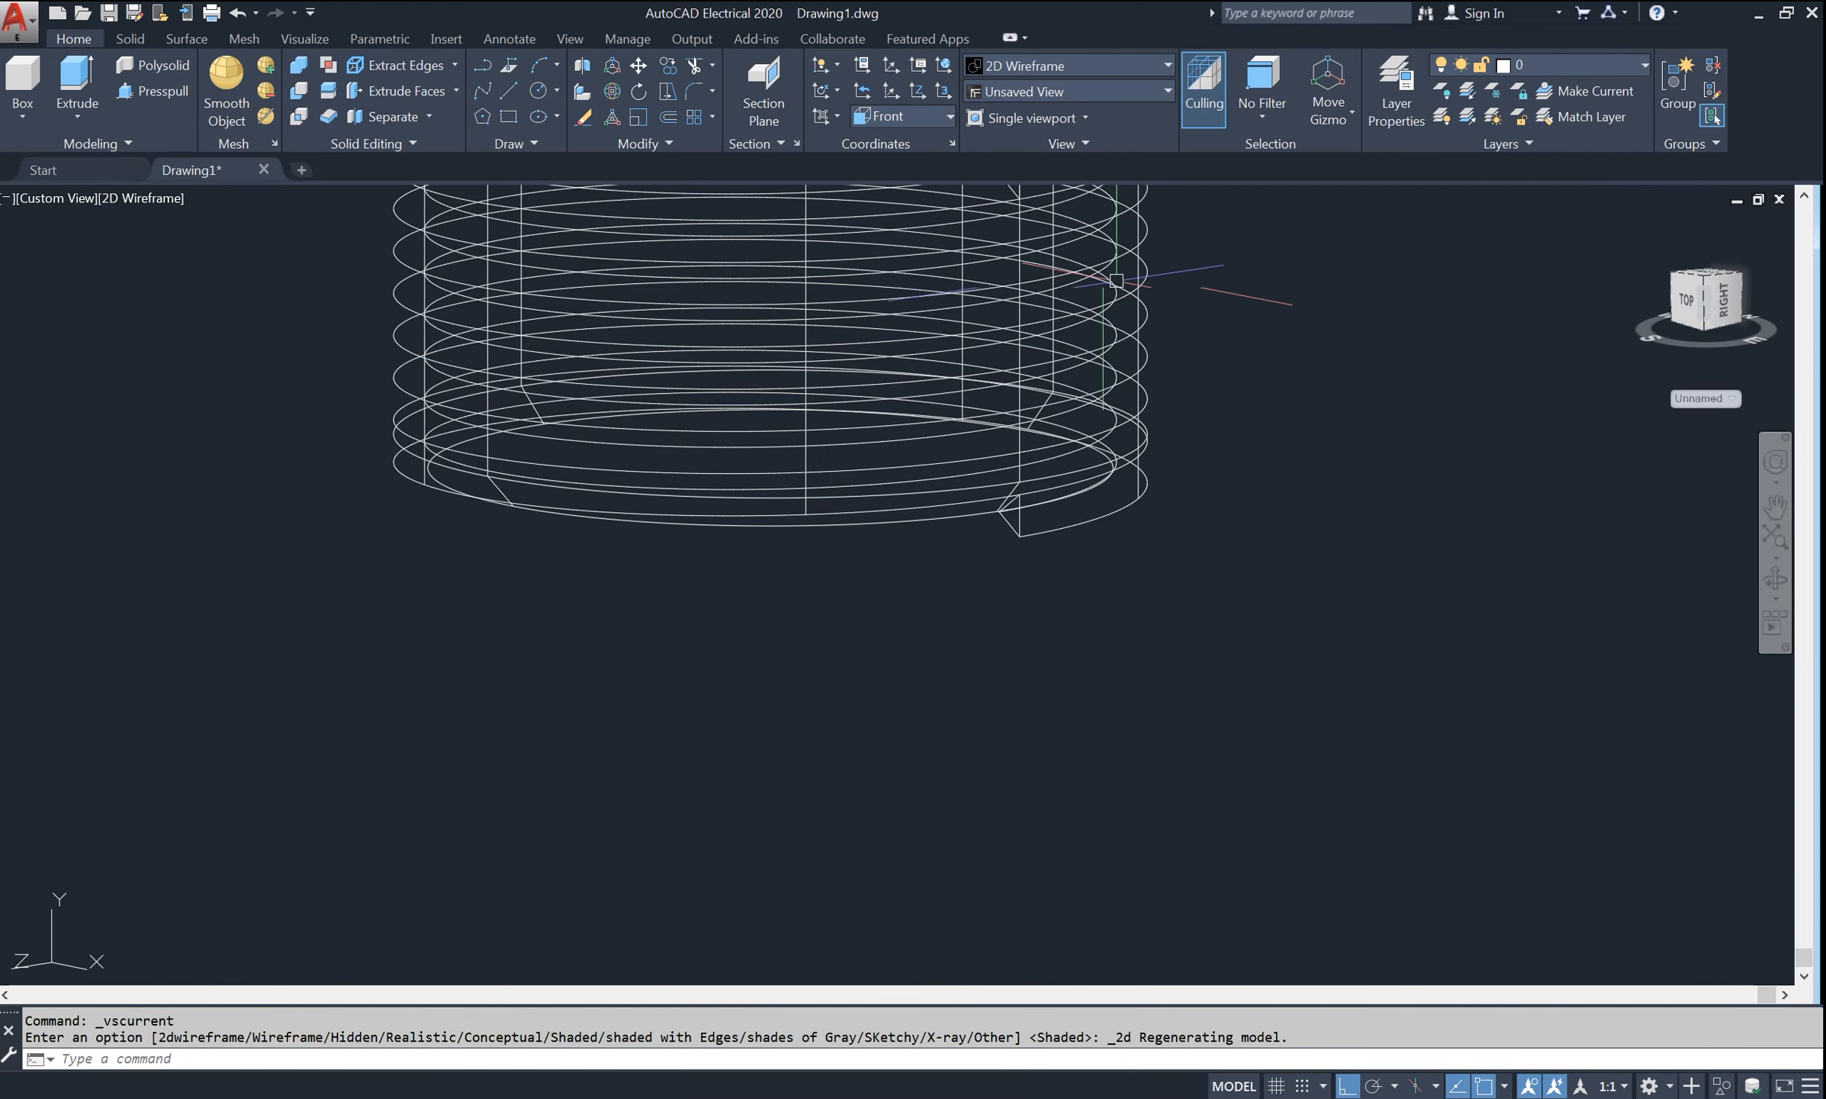
left_click(934, 118)
left_click(921, 138)
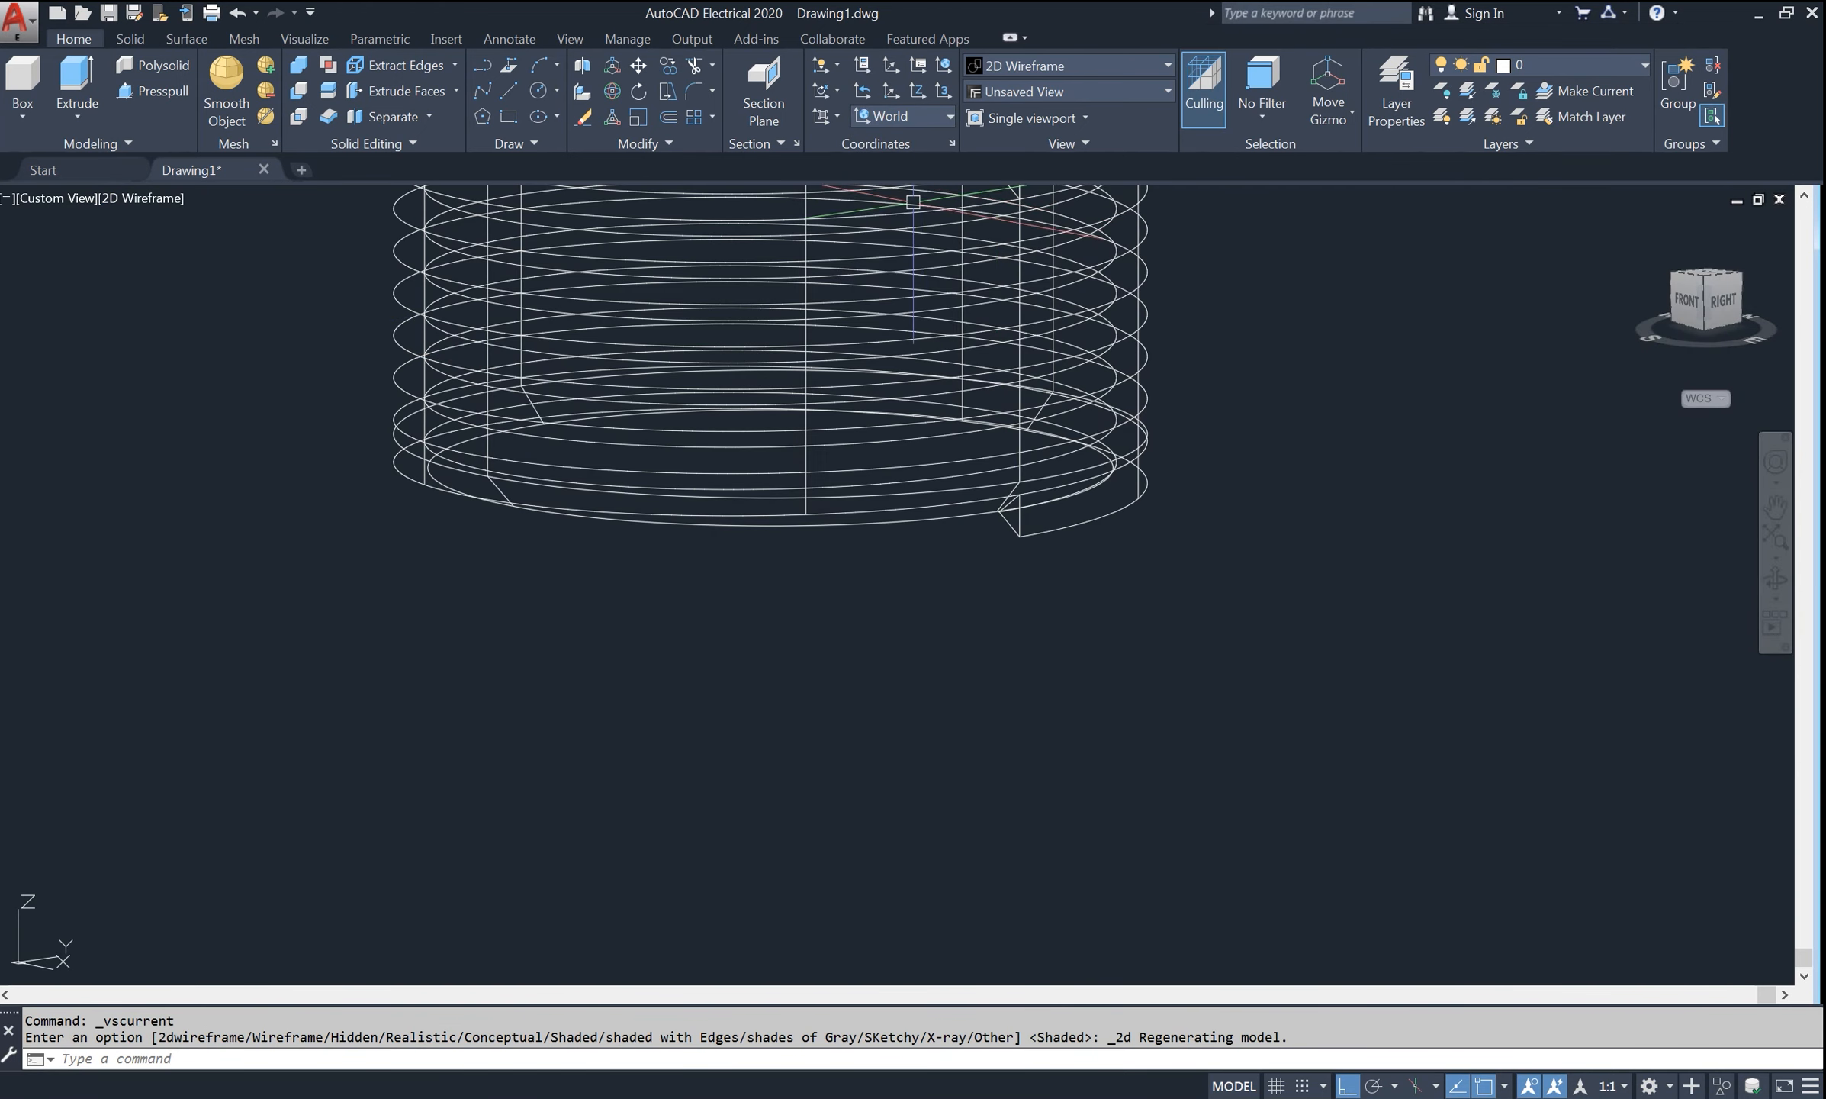
- Draw a circle of diameter 16 centred on the lower stub's bottom face
left_click(1776, 580)
left_click_drag(1468, 604, 1499, 751)
right_click(1314, 537)
left_click(1355, 552)
scroll(1215, 661, "up", 4)
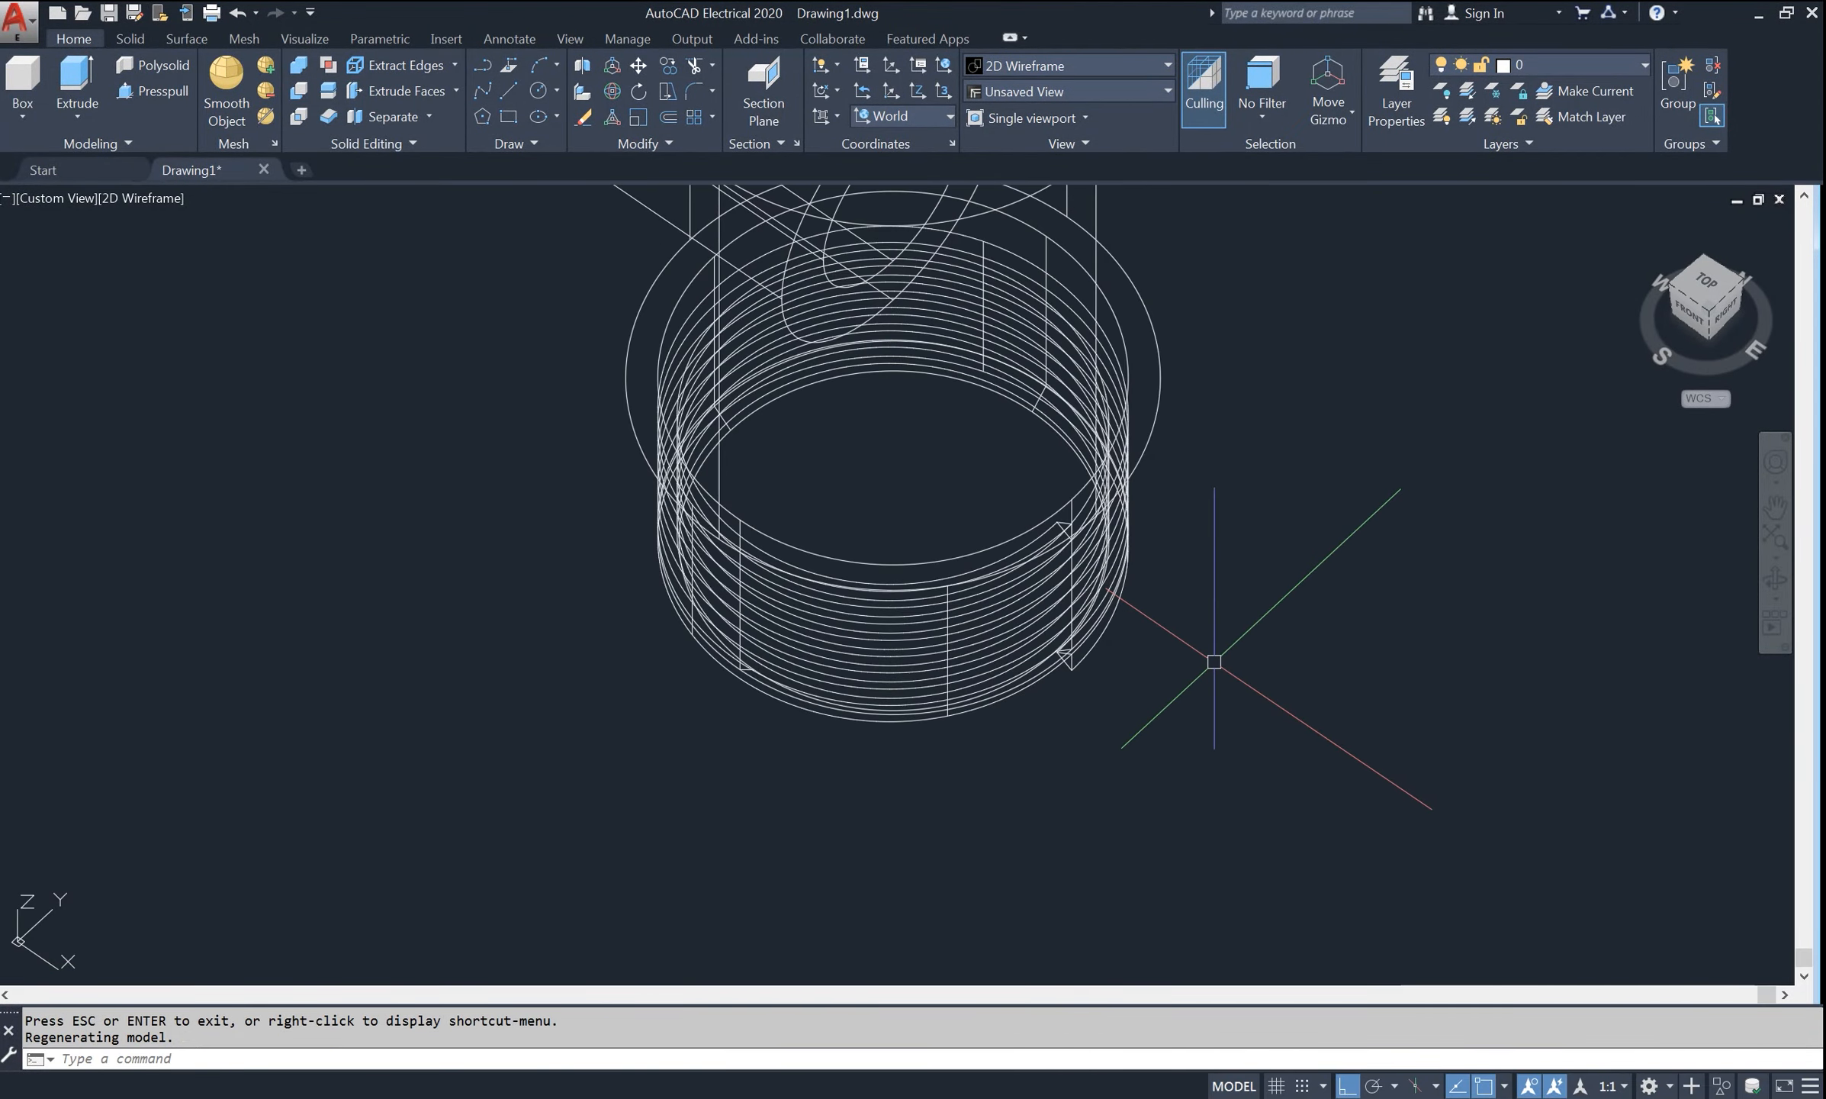
type("c")
key("Return")
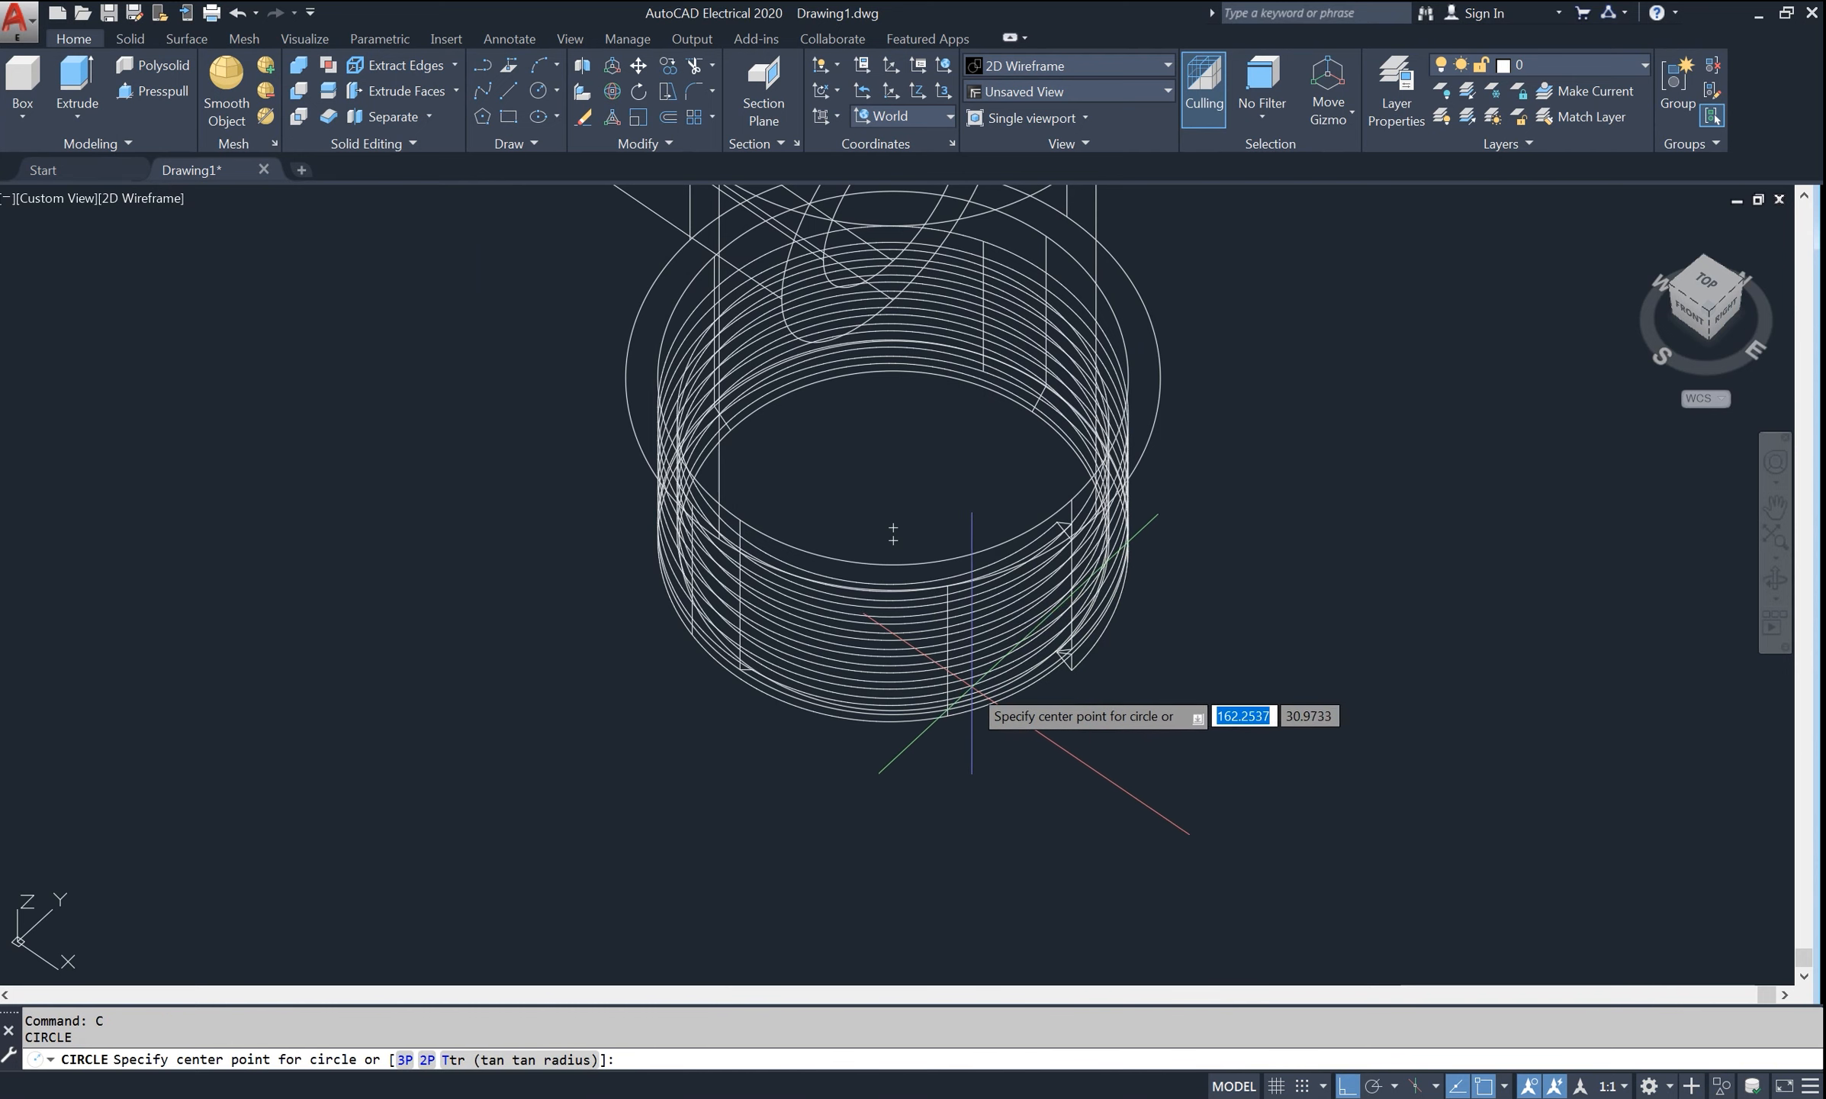
left_click(893, 538)
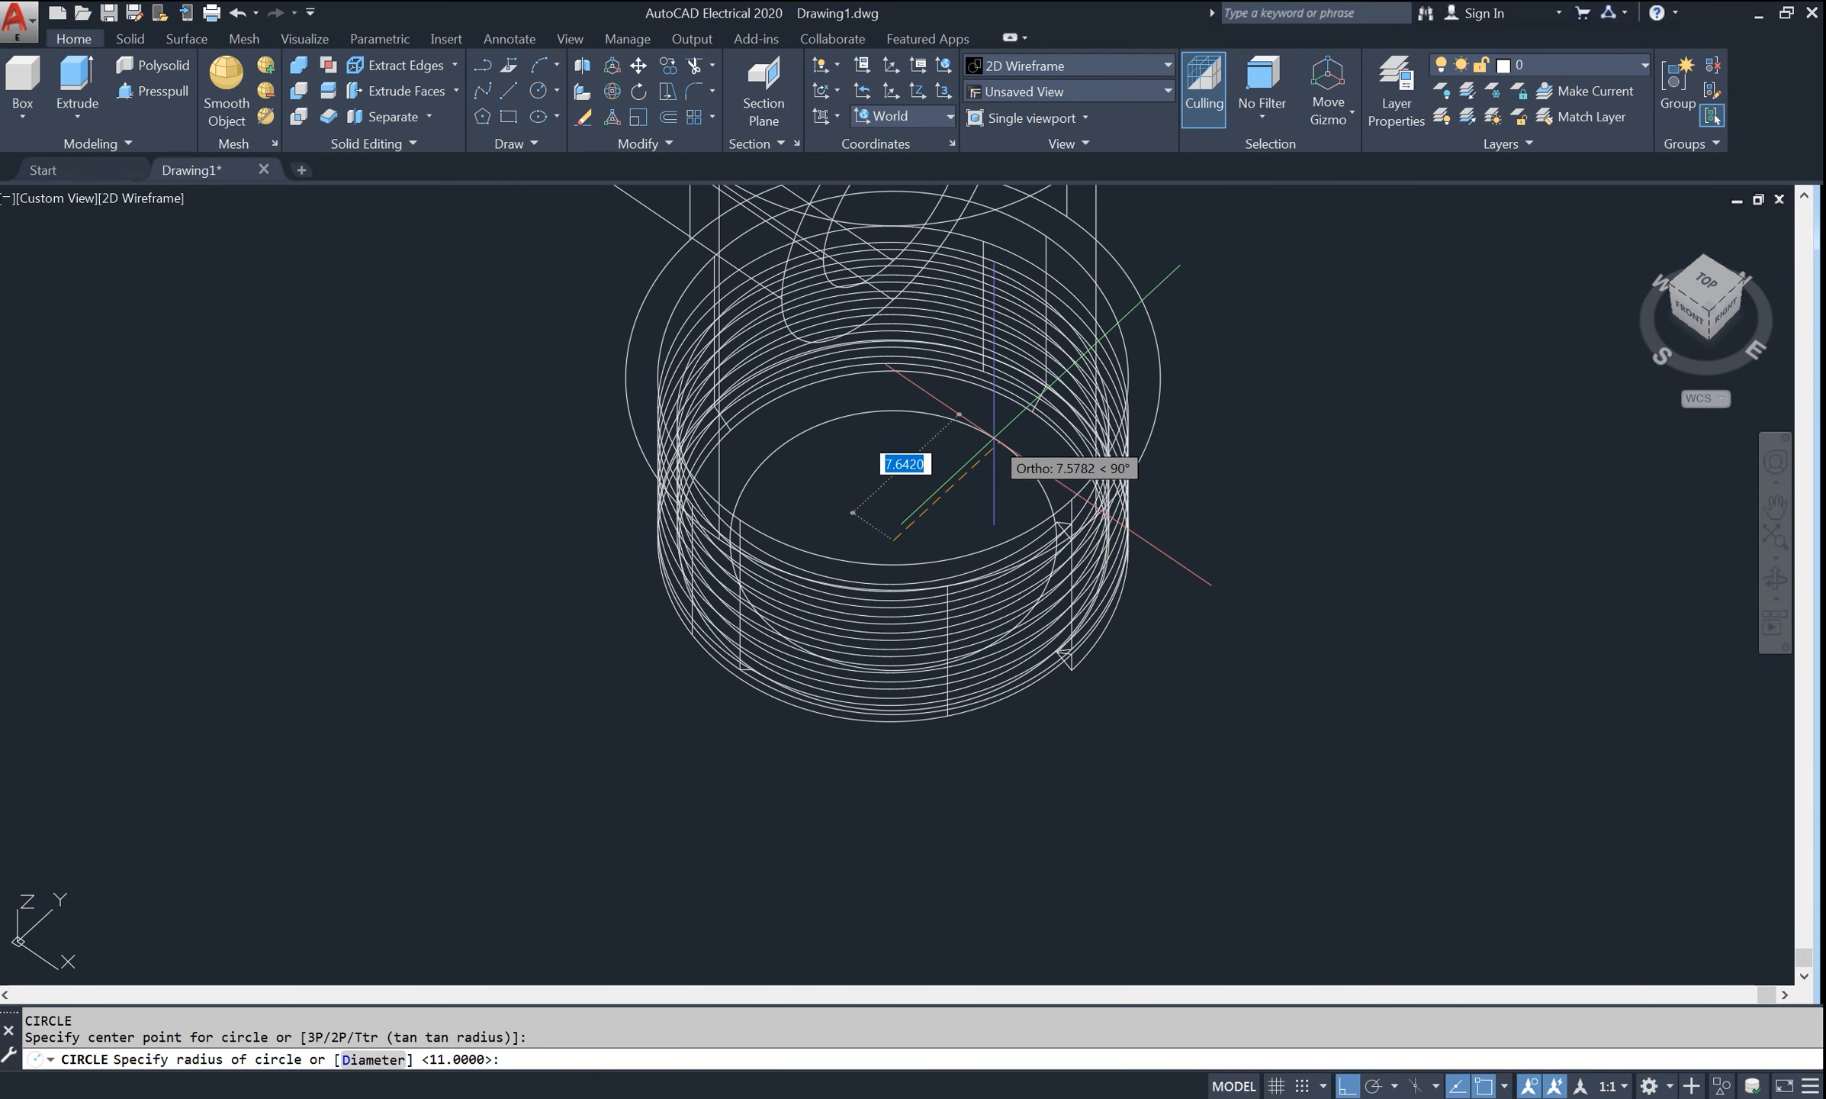
type("d")
key("Return")
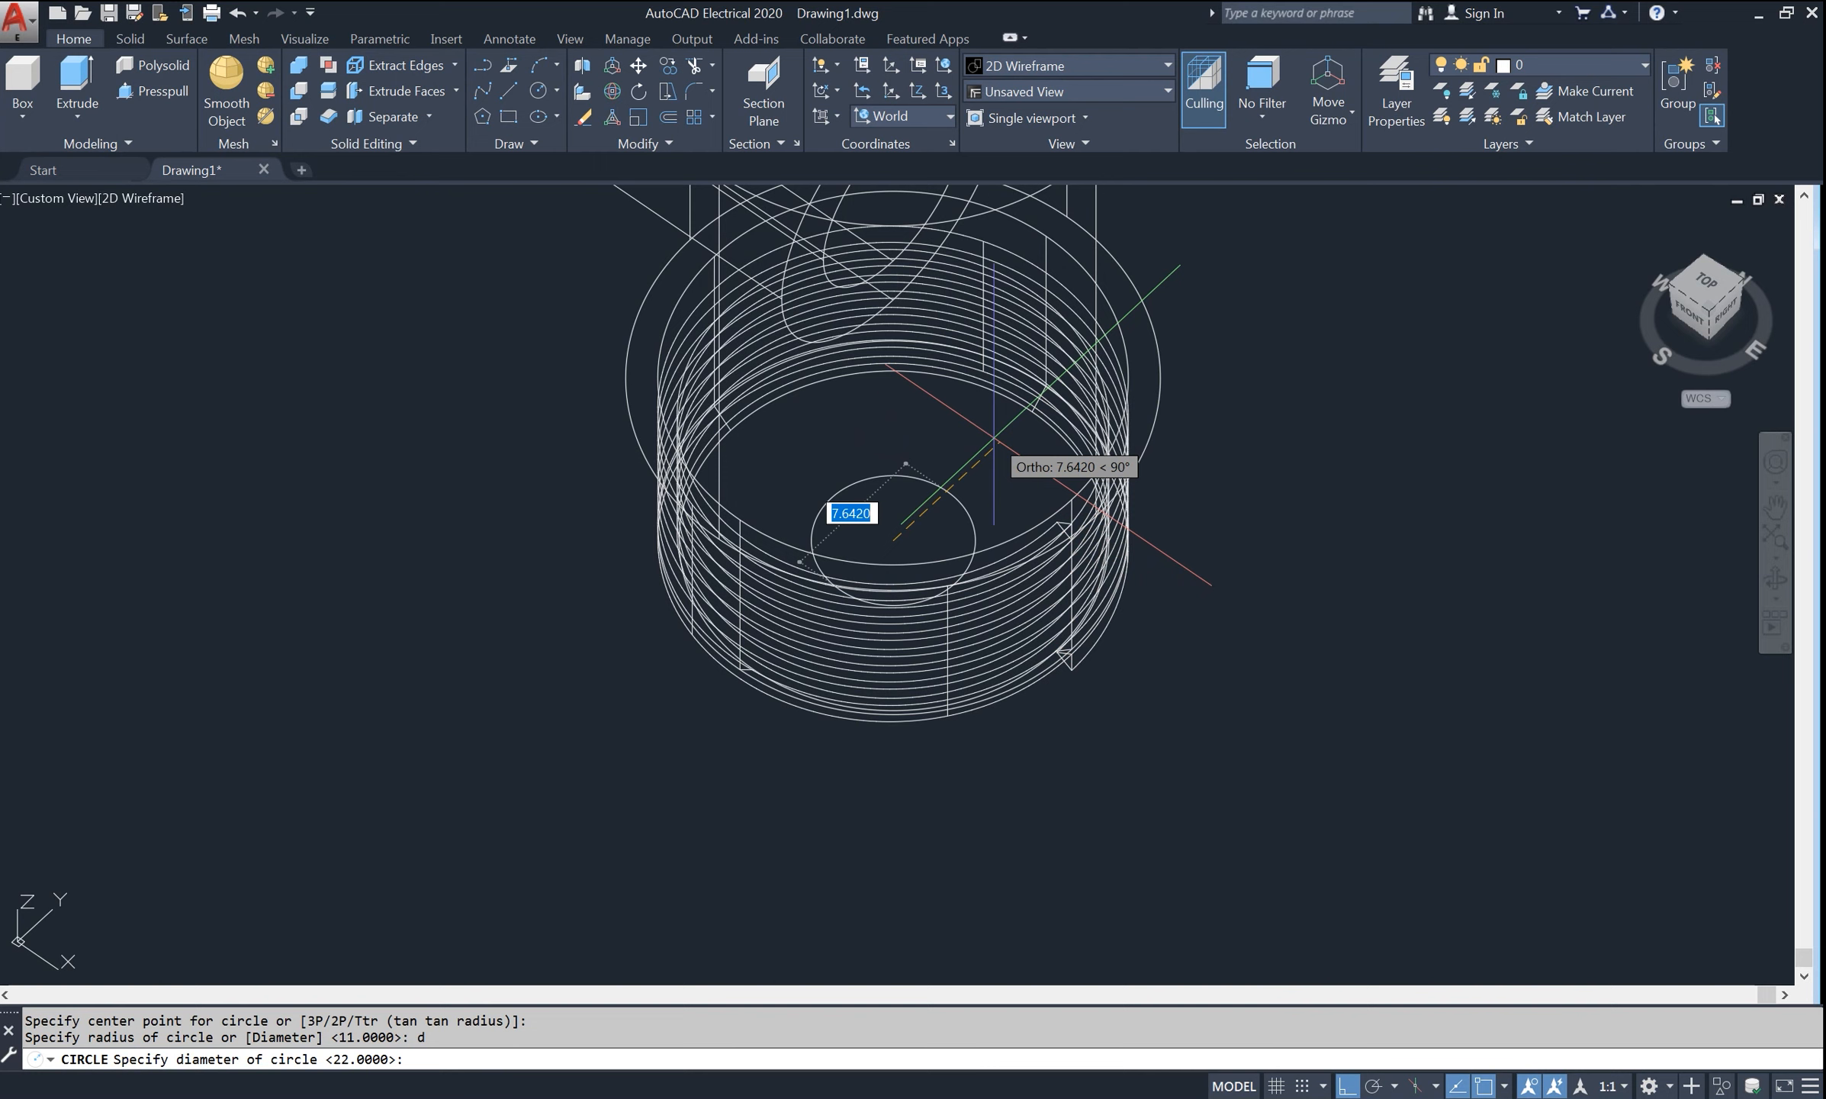
type("16")
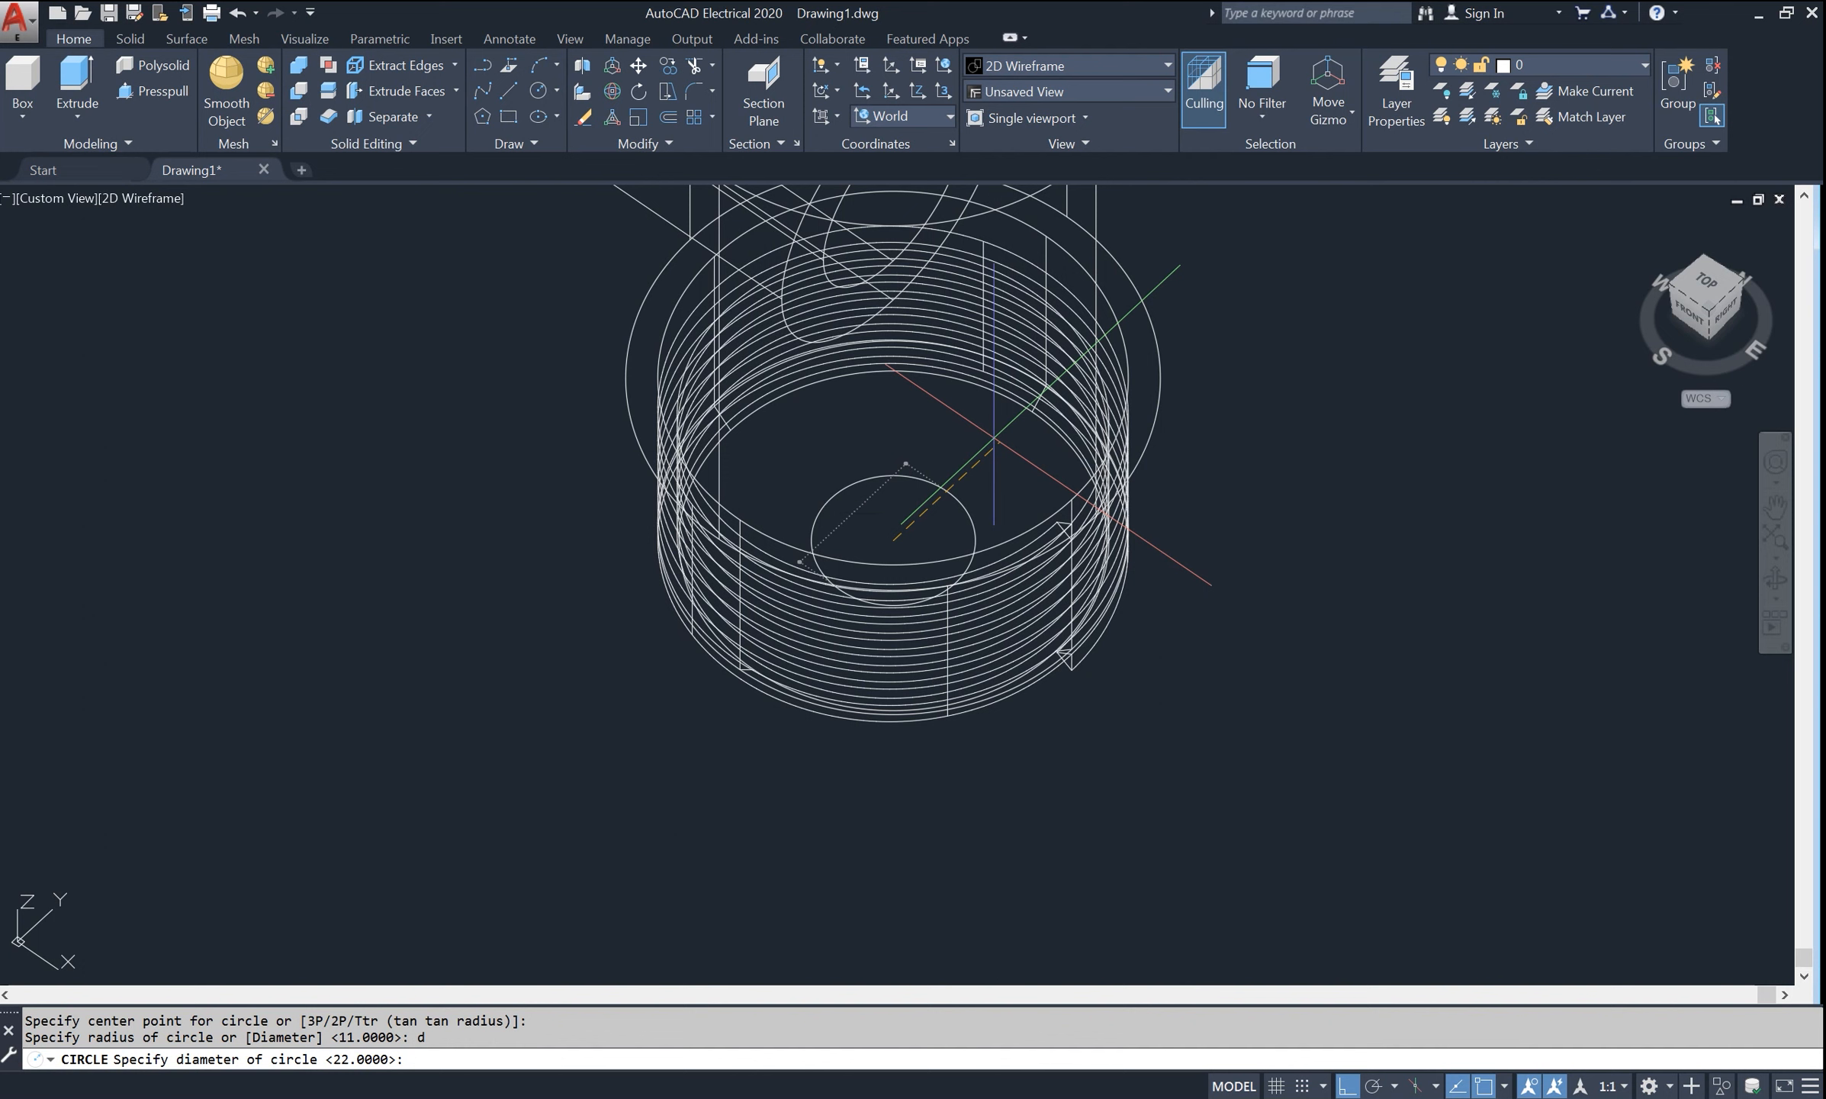
key("Return")
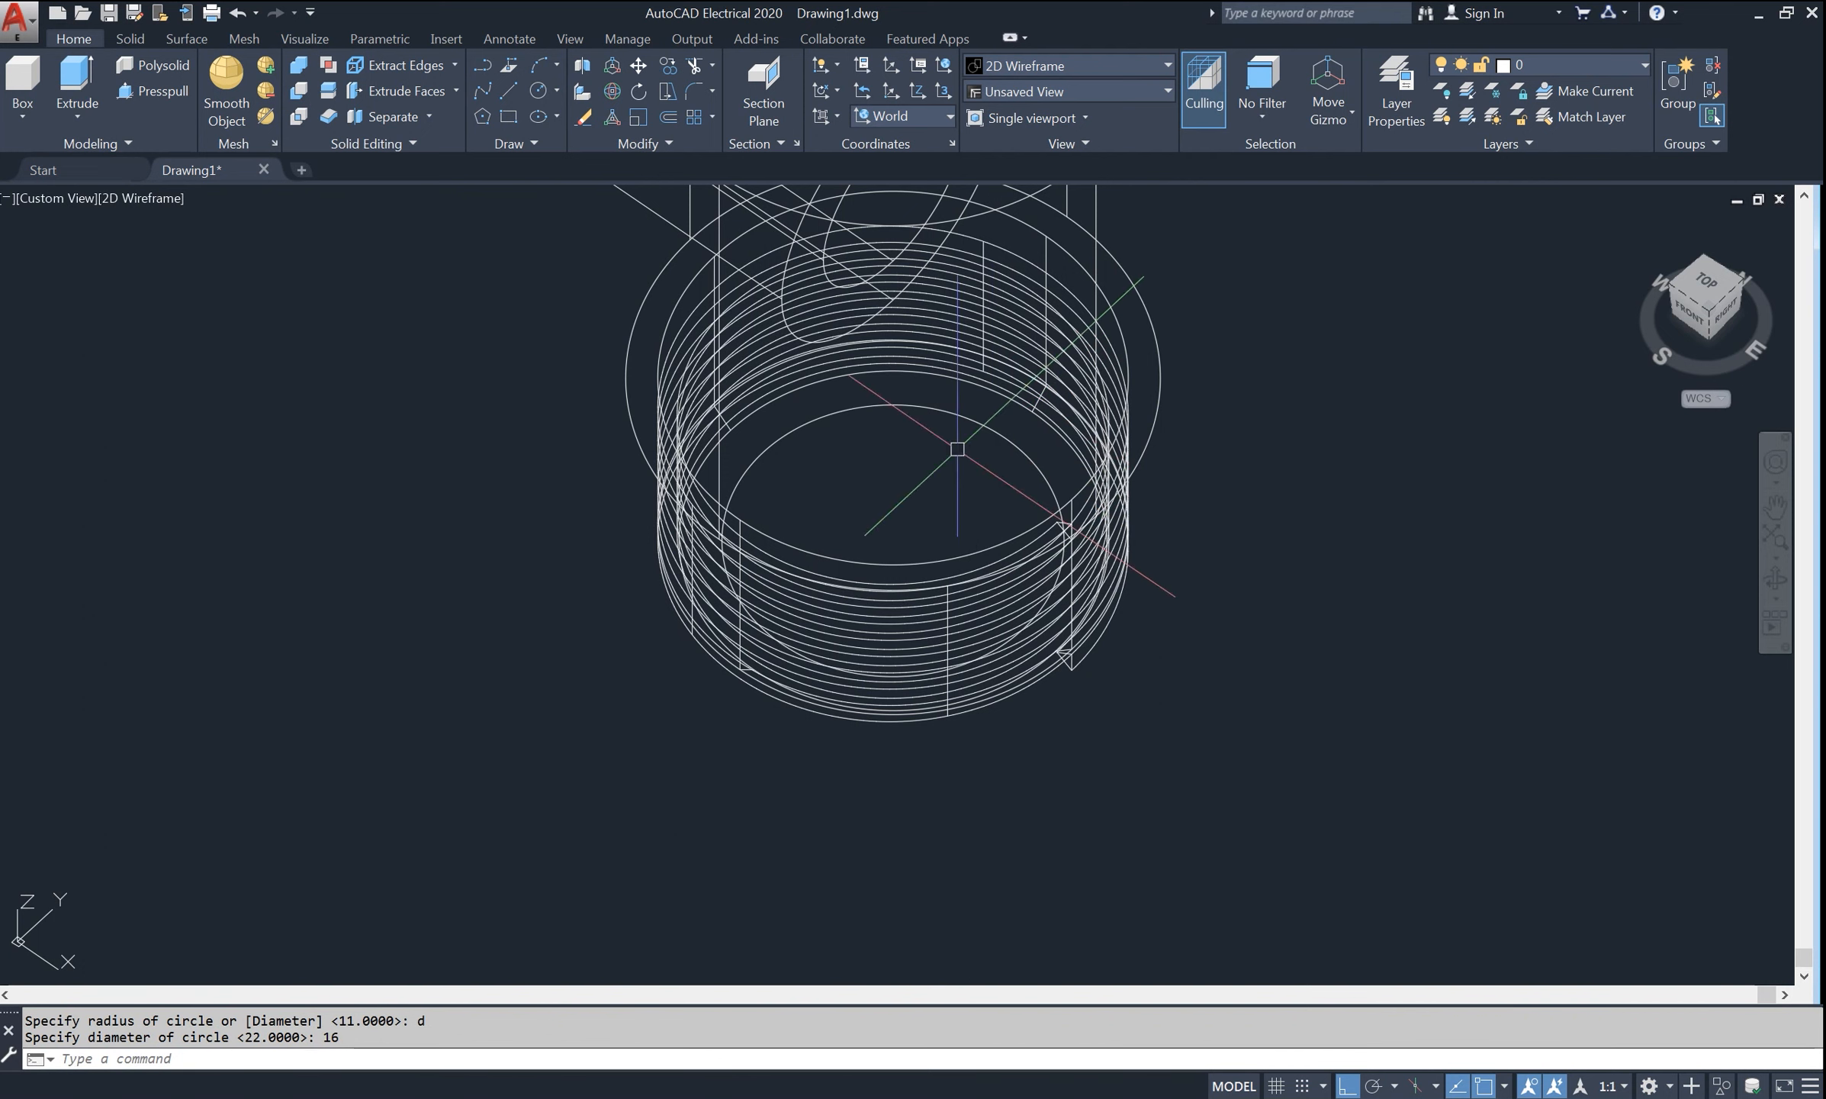
- Change the visual style to Shaded with the whole handle and head in view
left_click_drag(369, 635, 414, 489)
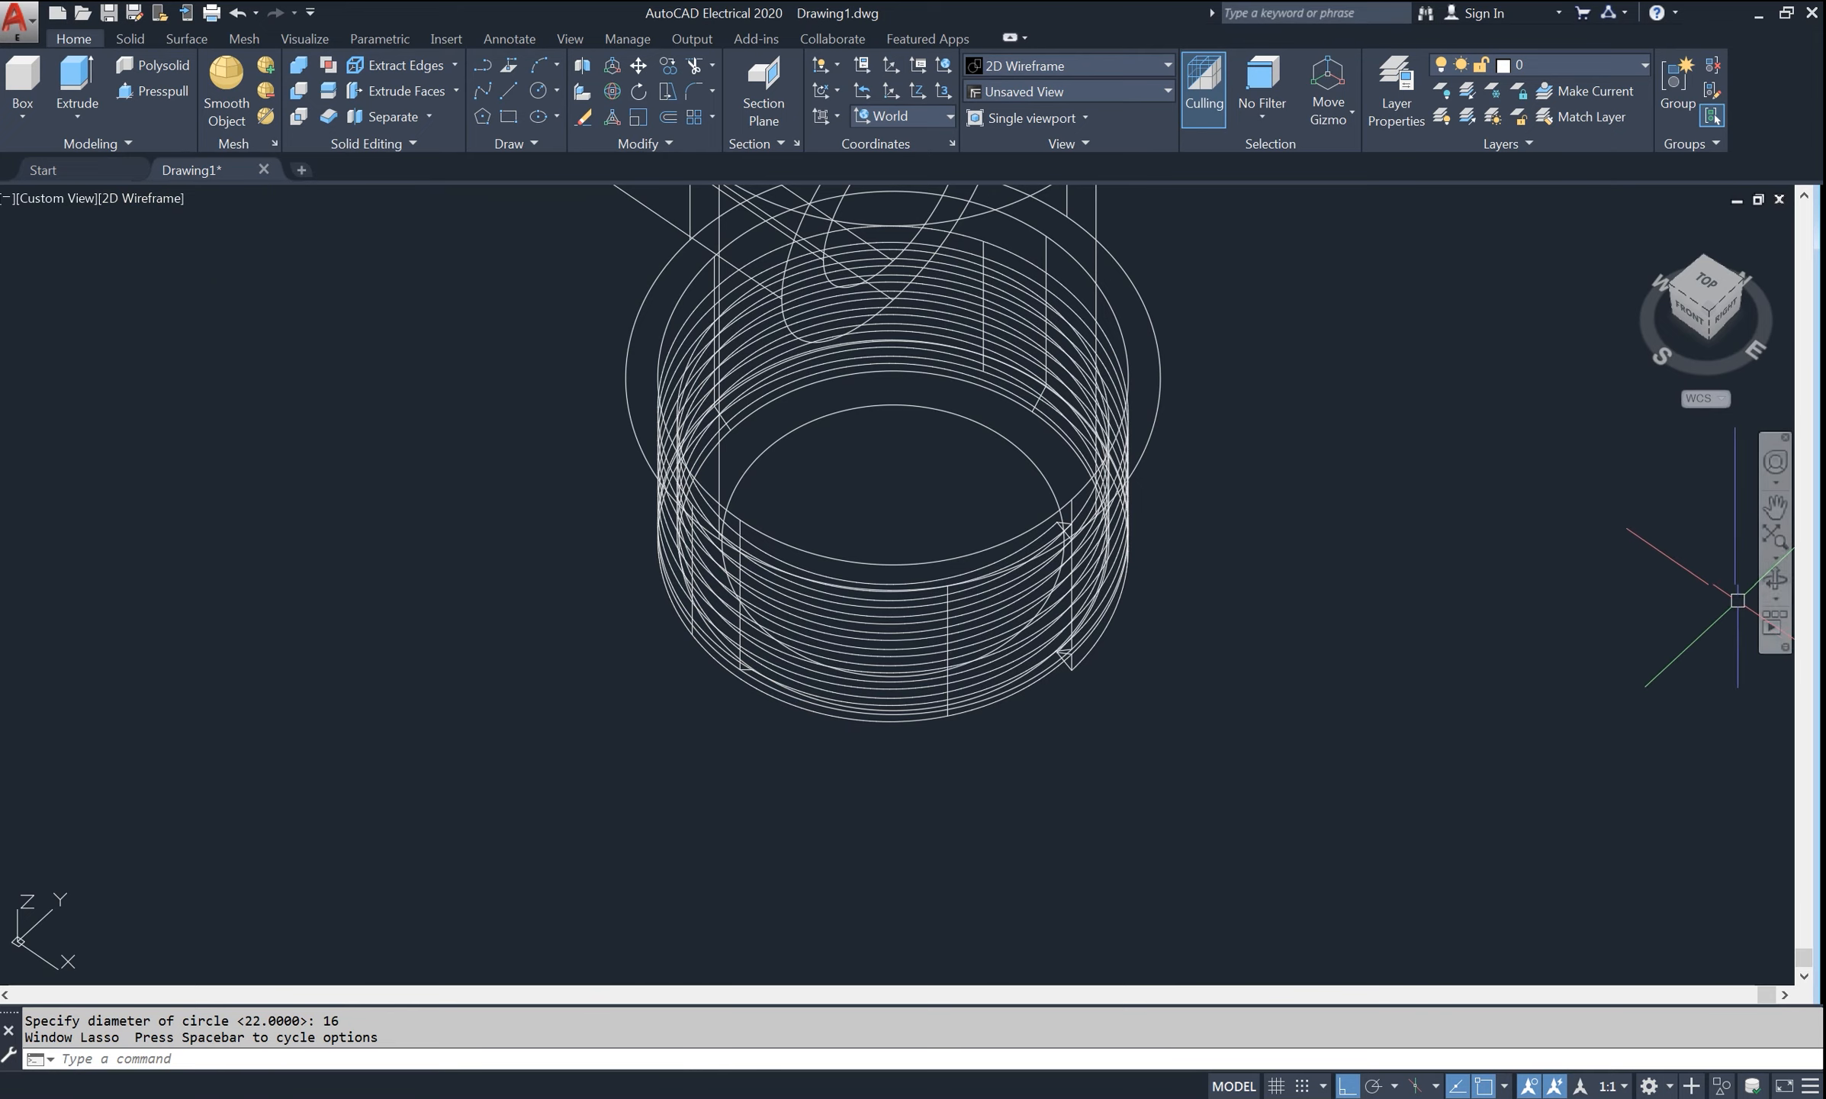
left_click(1776, 580)
left_click_drag(1297, 496, 1116, 738)
right_click(440, 576)
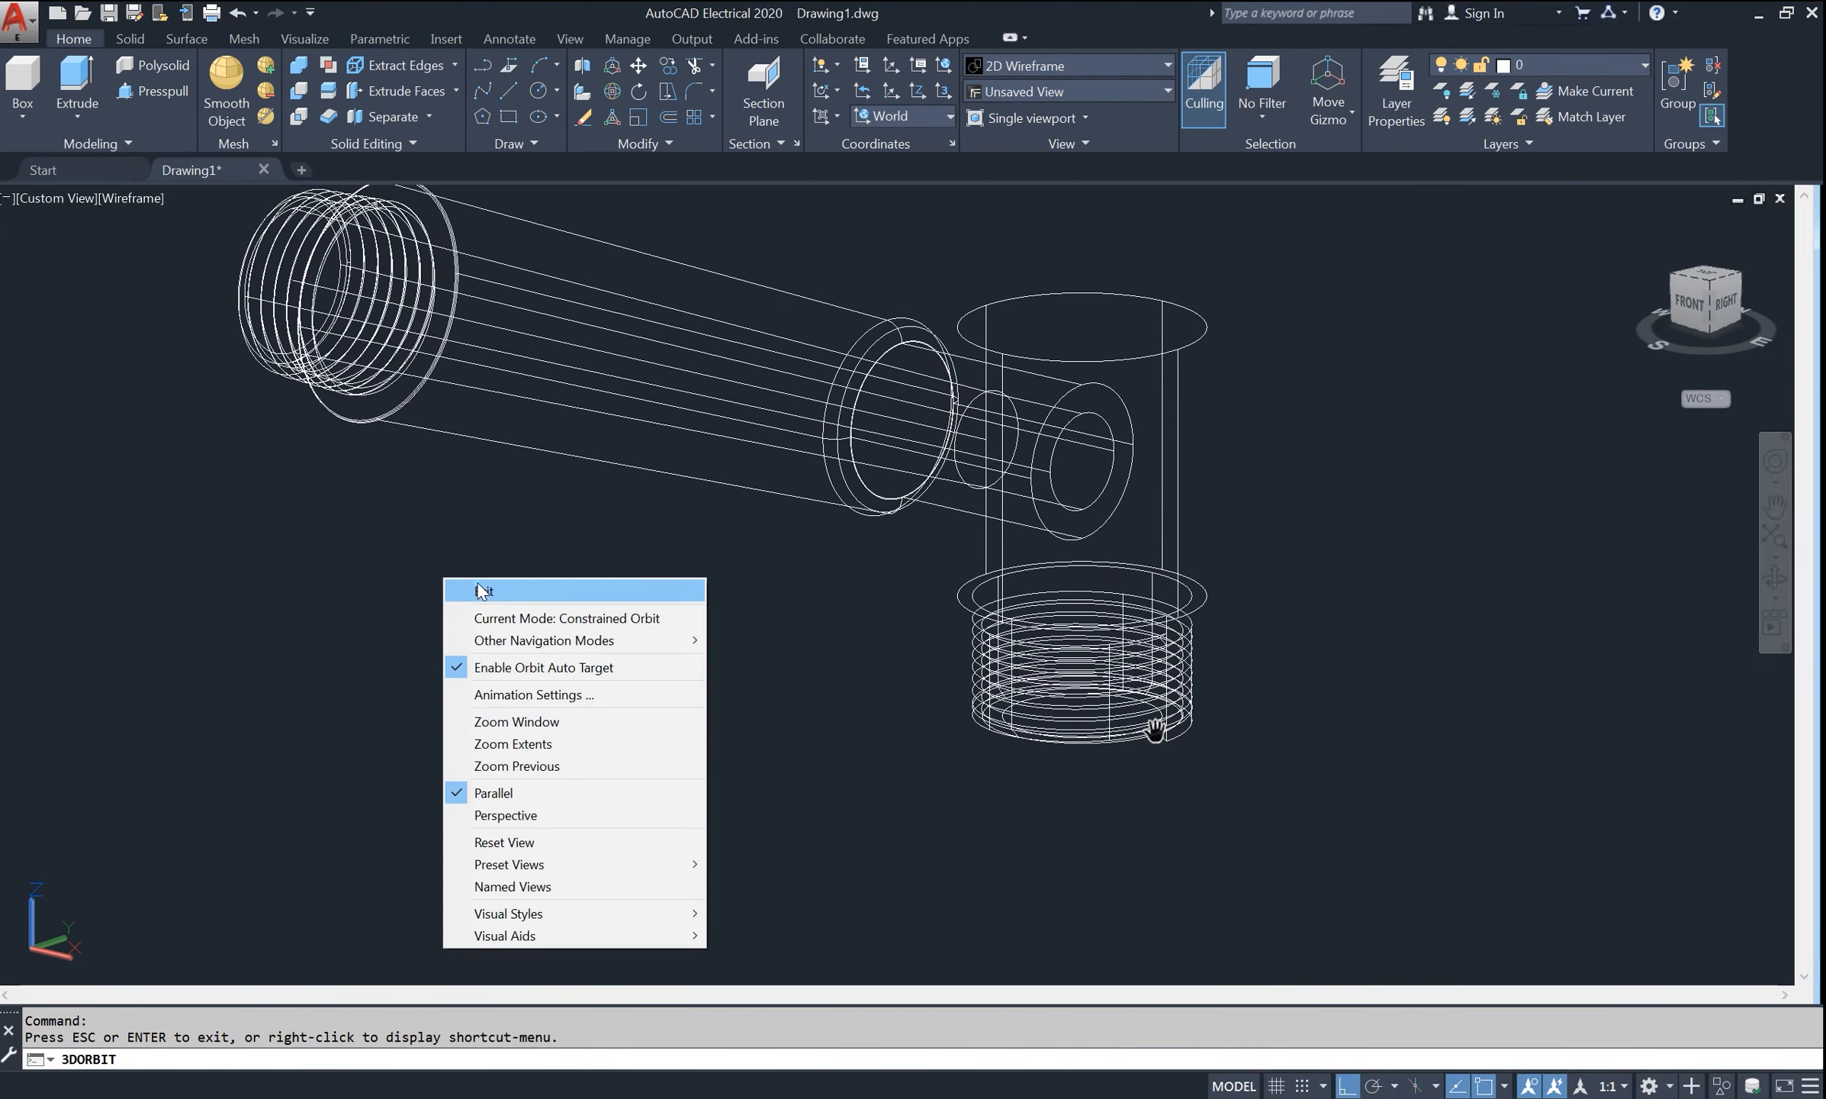
left_click(466, 588)
left_click(164, 198)
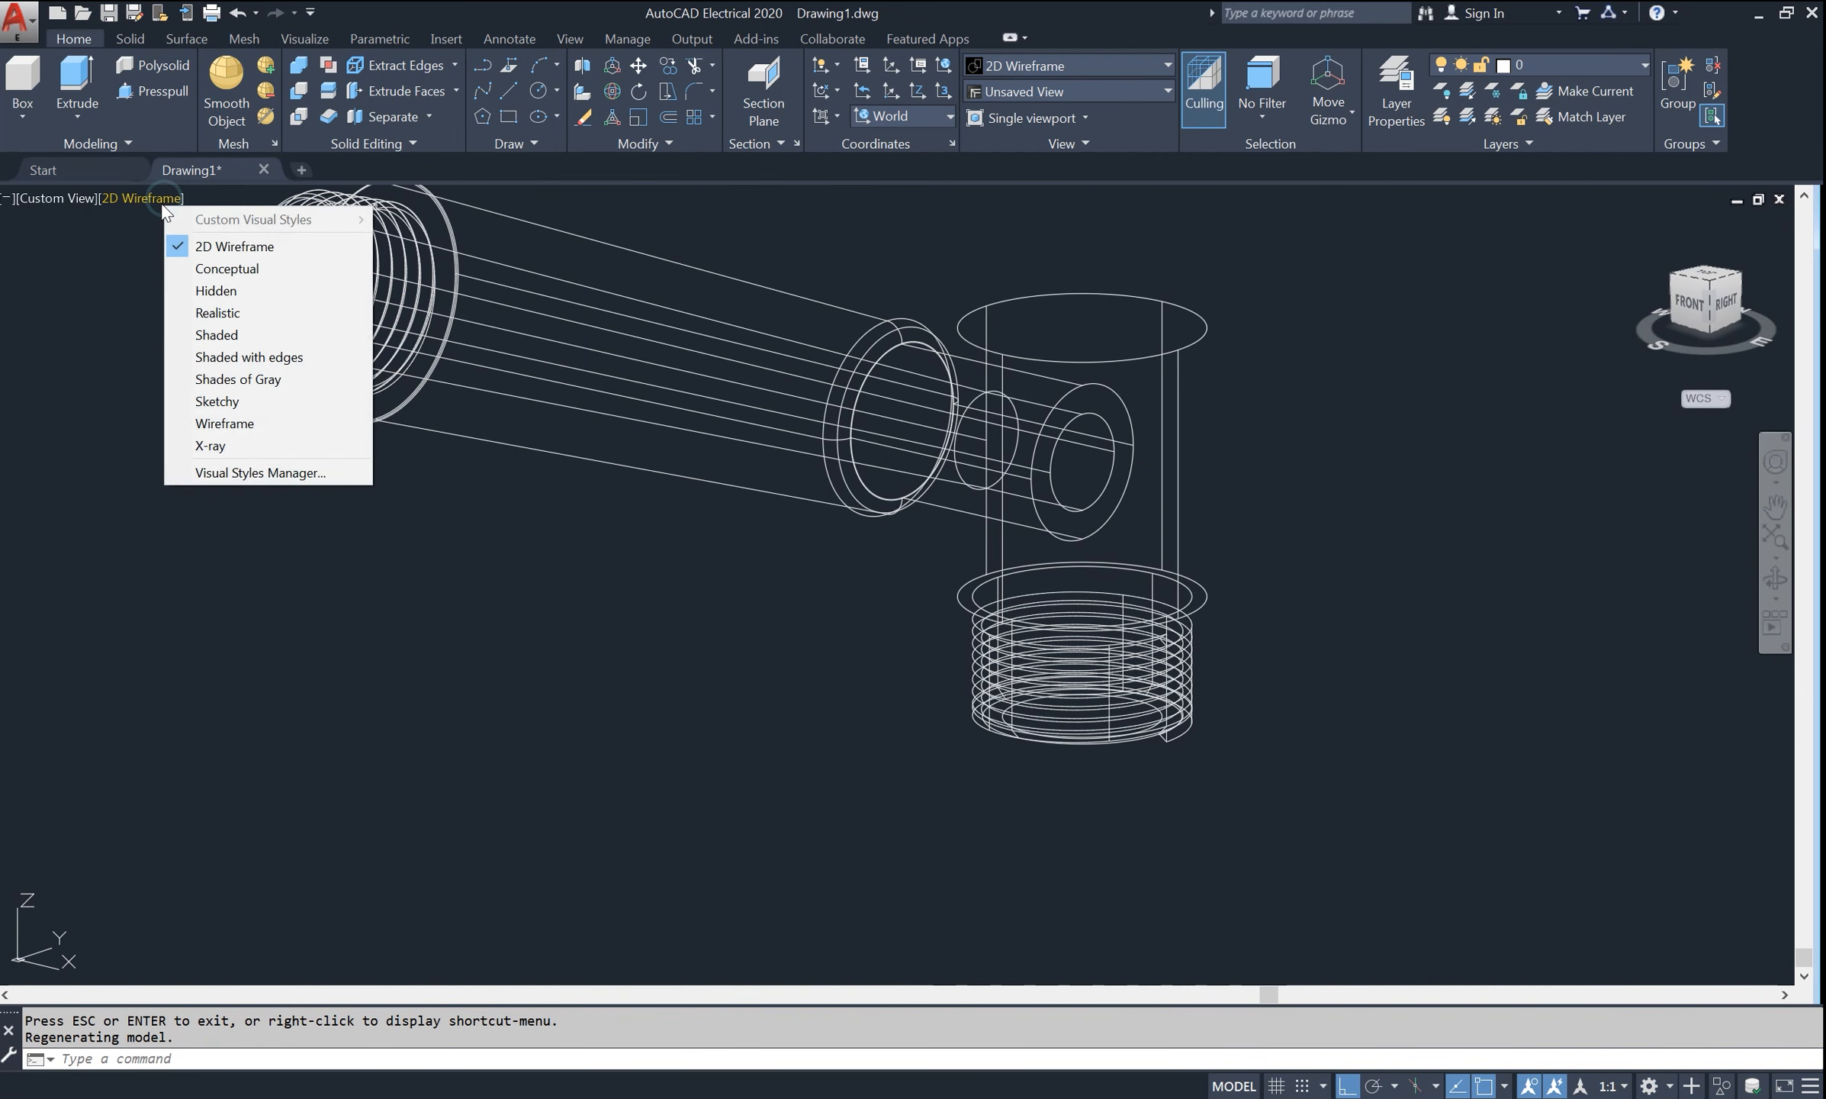
left_click(200, 336)
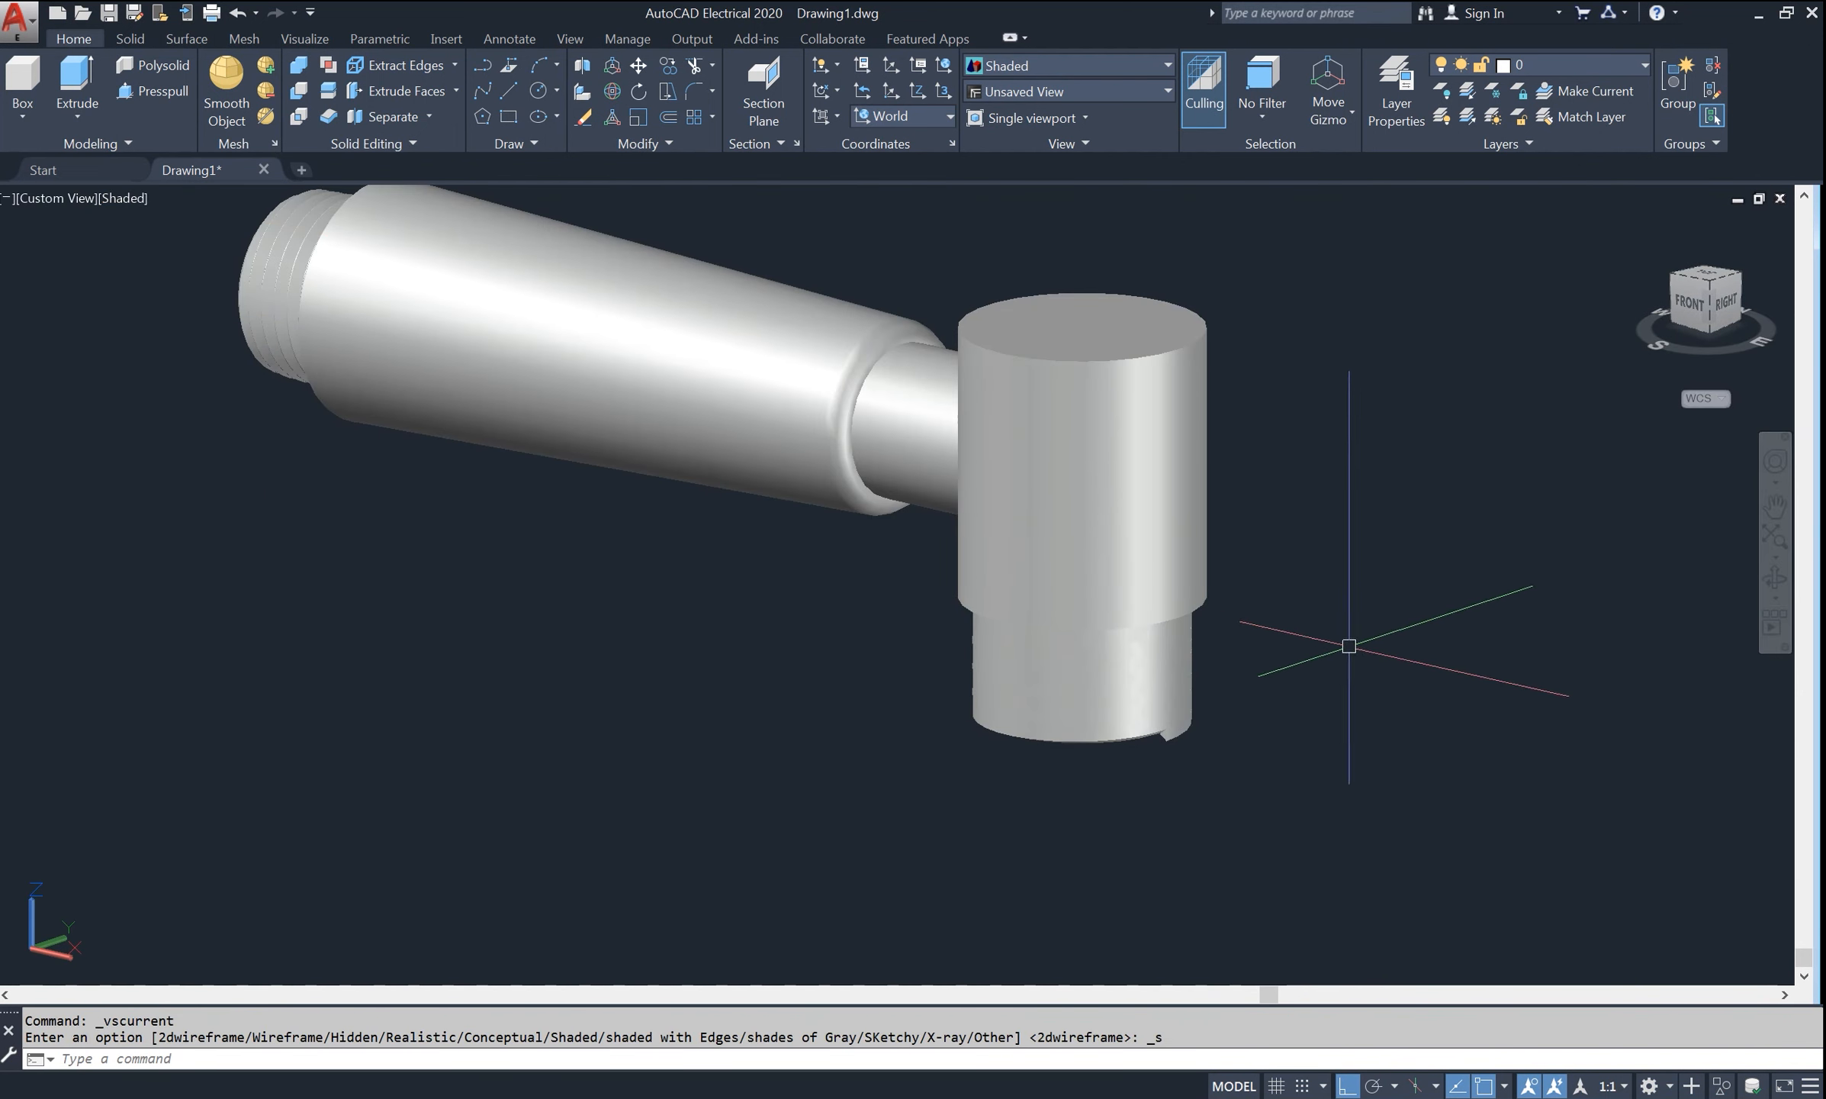
- Subtract the helical thread solid from the lower stub to cut its external thread
left_click(1770, 581)
mouse_move(1345, 701)
left_mouse_down()
mouse_move(1235, 546)
mouse_move(1154, 561)
mouse_move(1284, 519)
left_mouse_up()
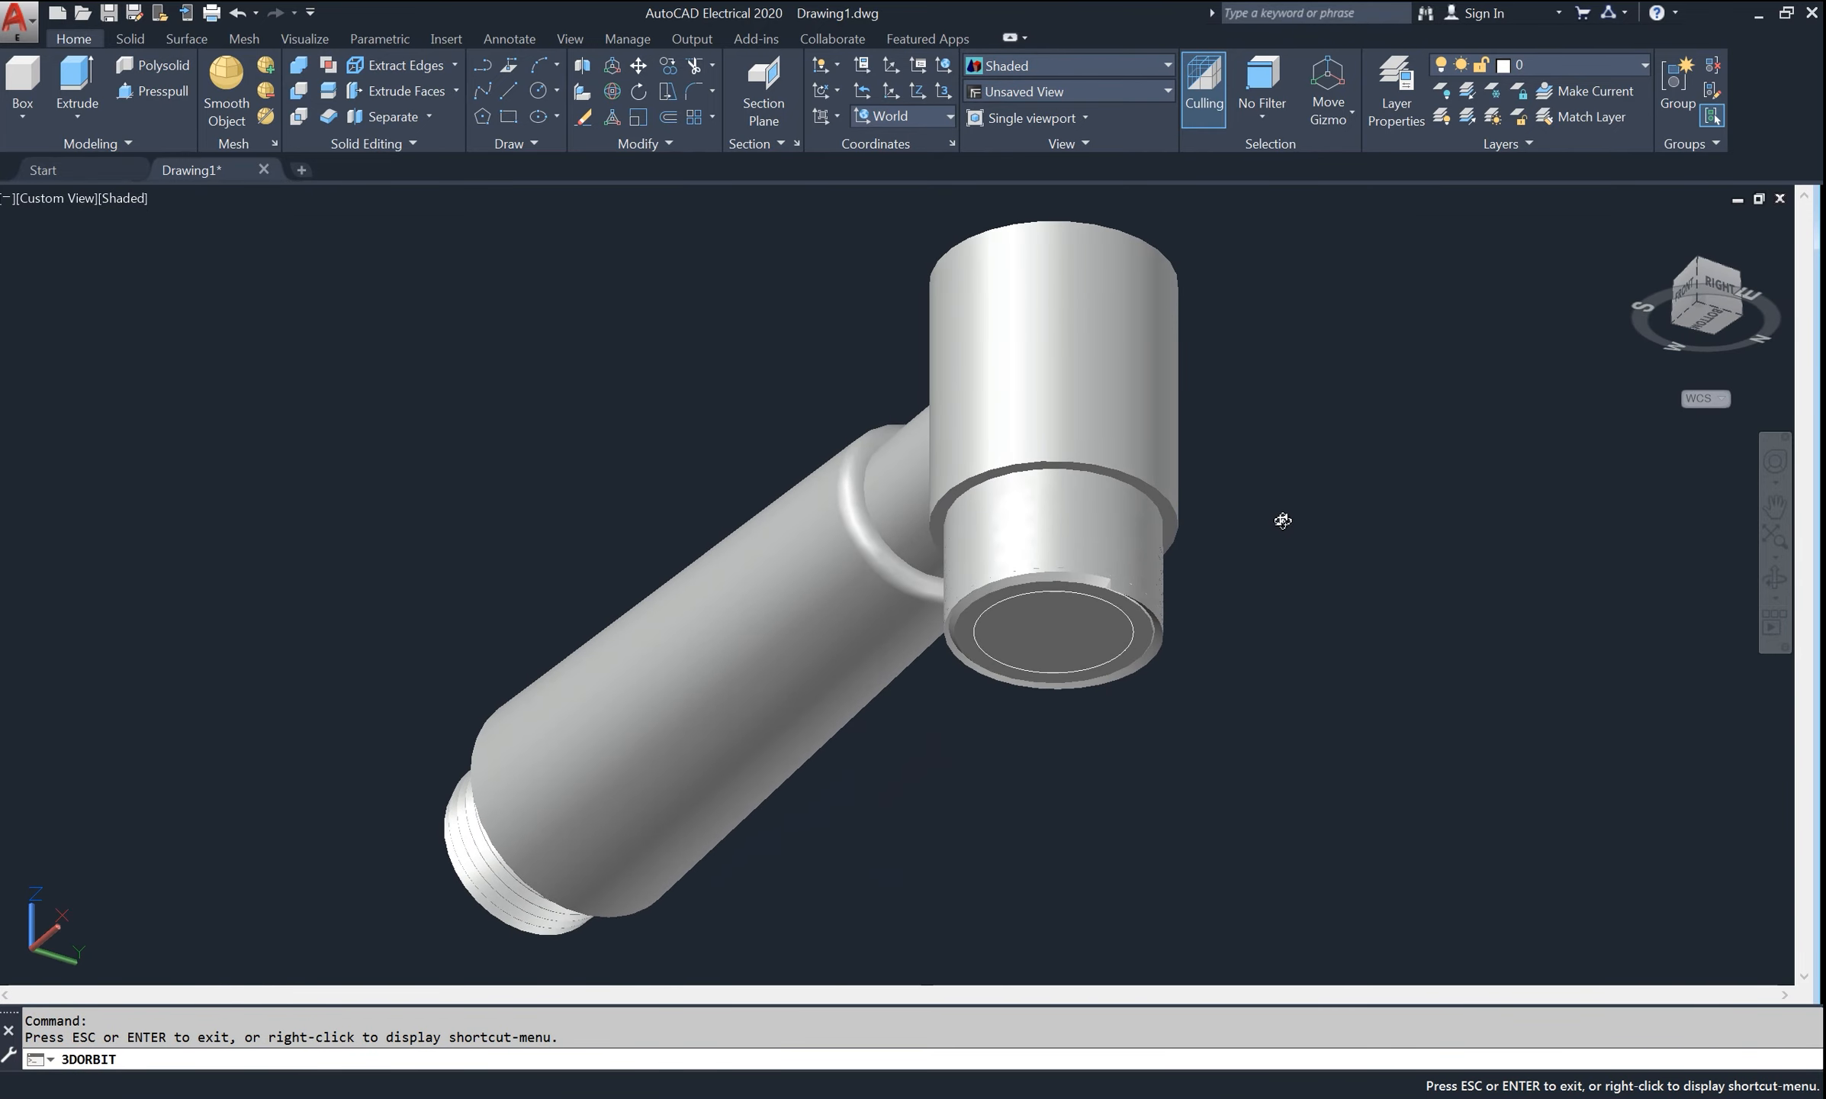
right_click(1306, 490)
left_click(1342, 505)
type("s")
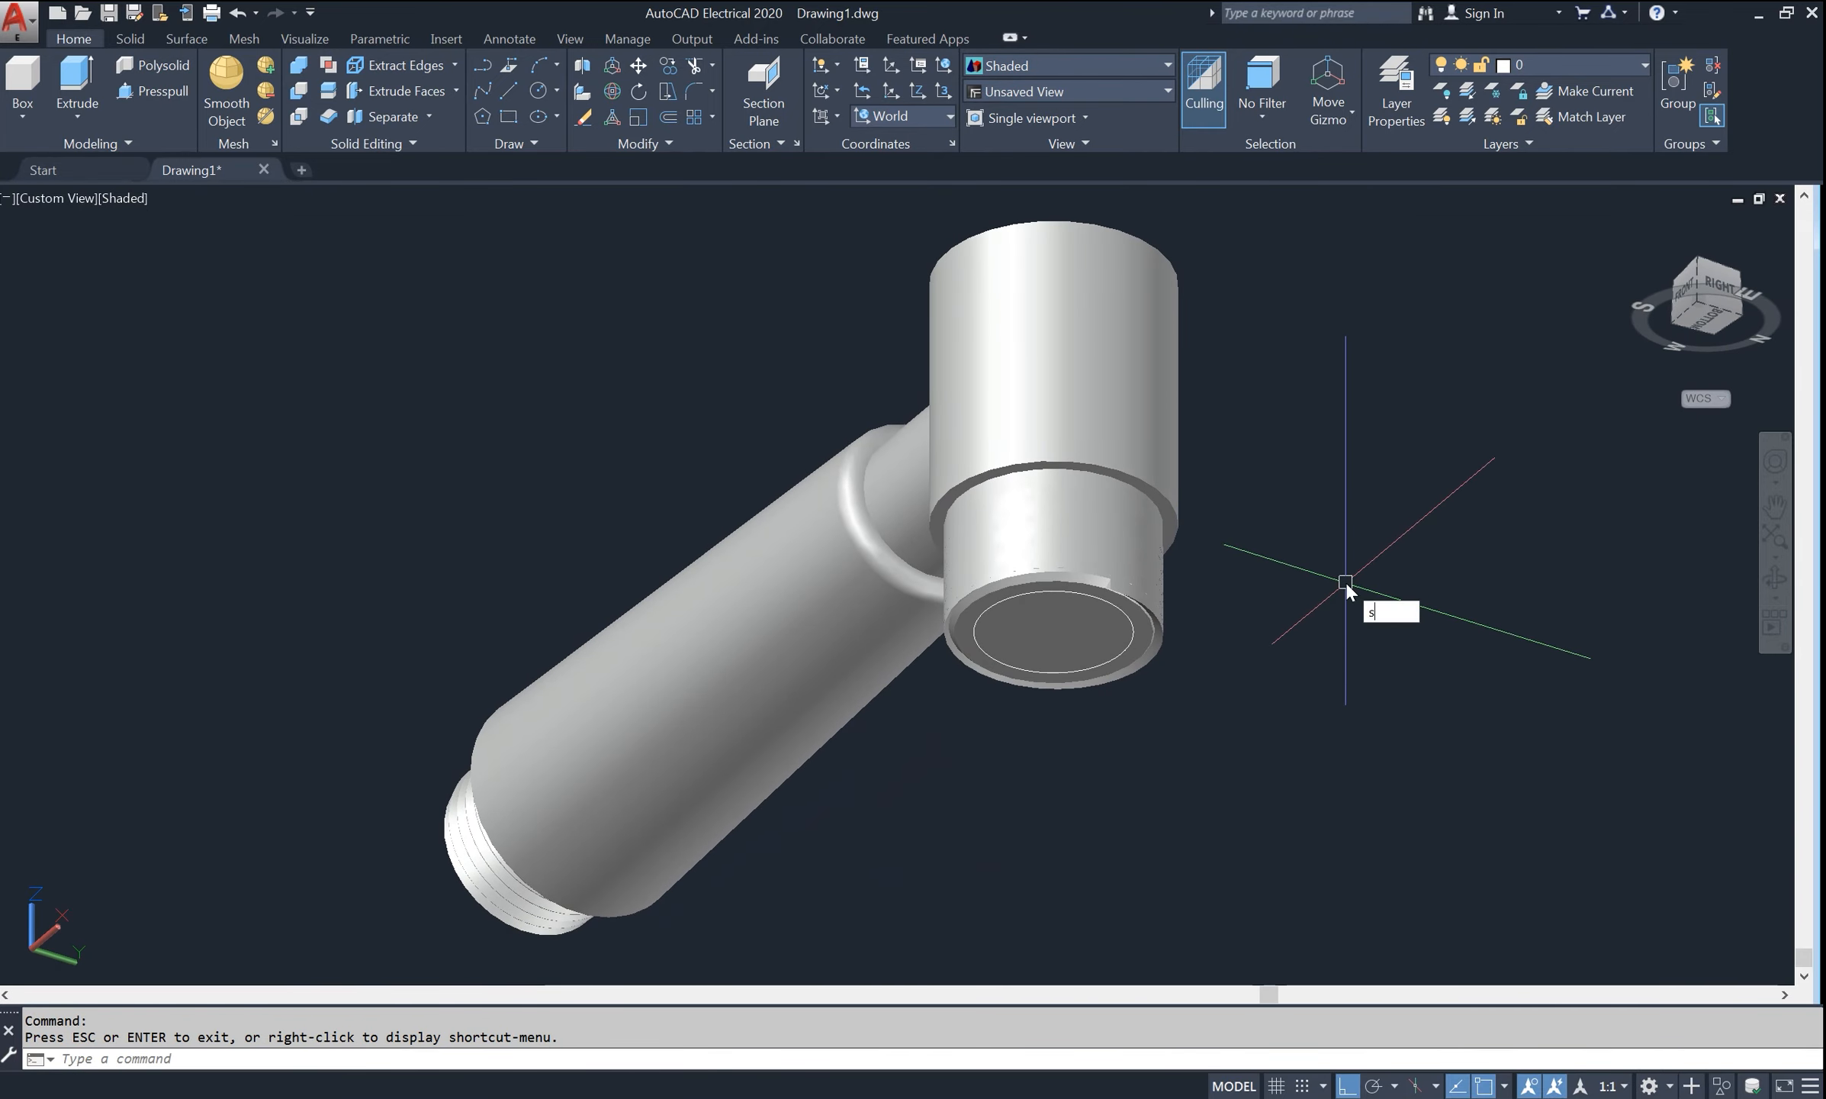
type("u")
key("Return")
left_click(1048, 640)
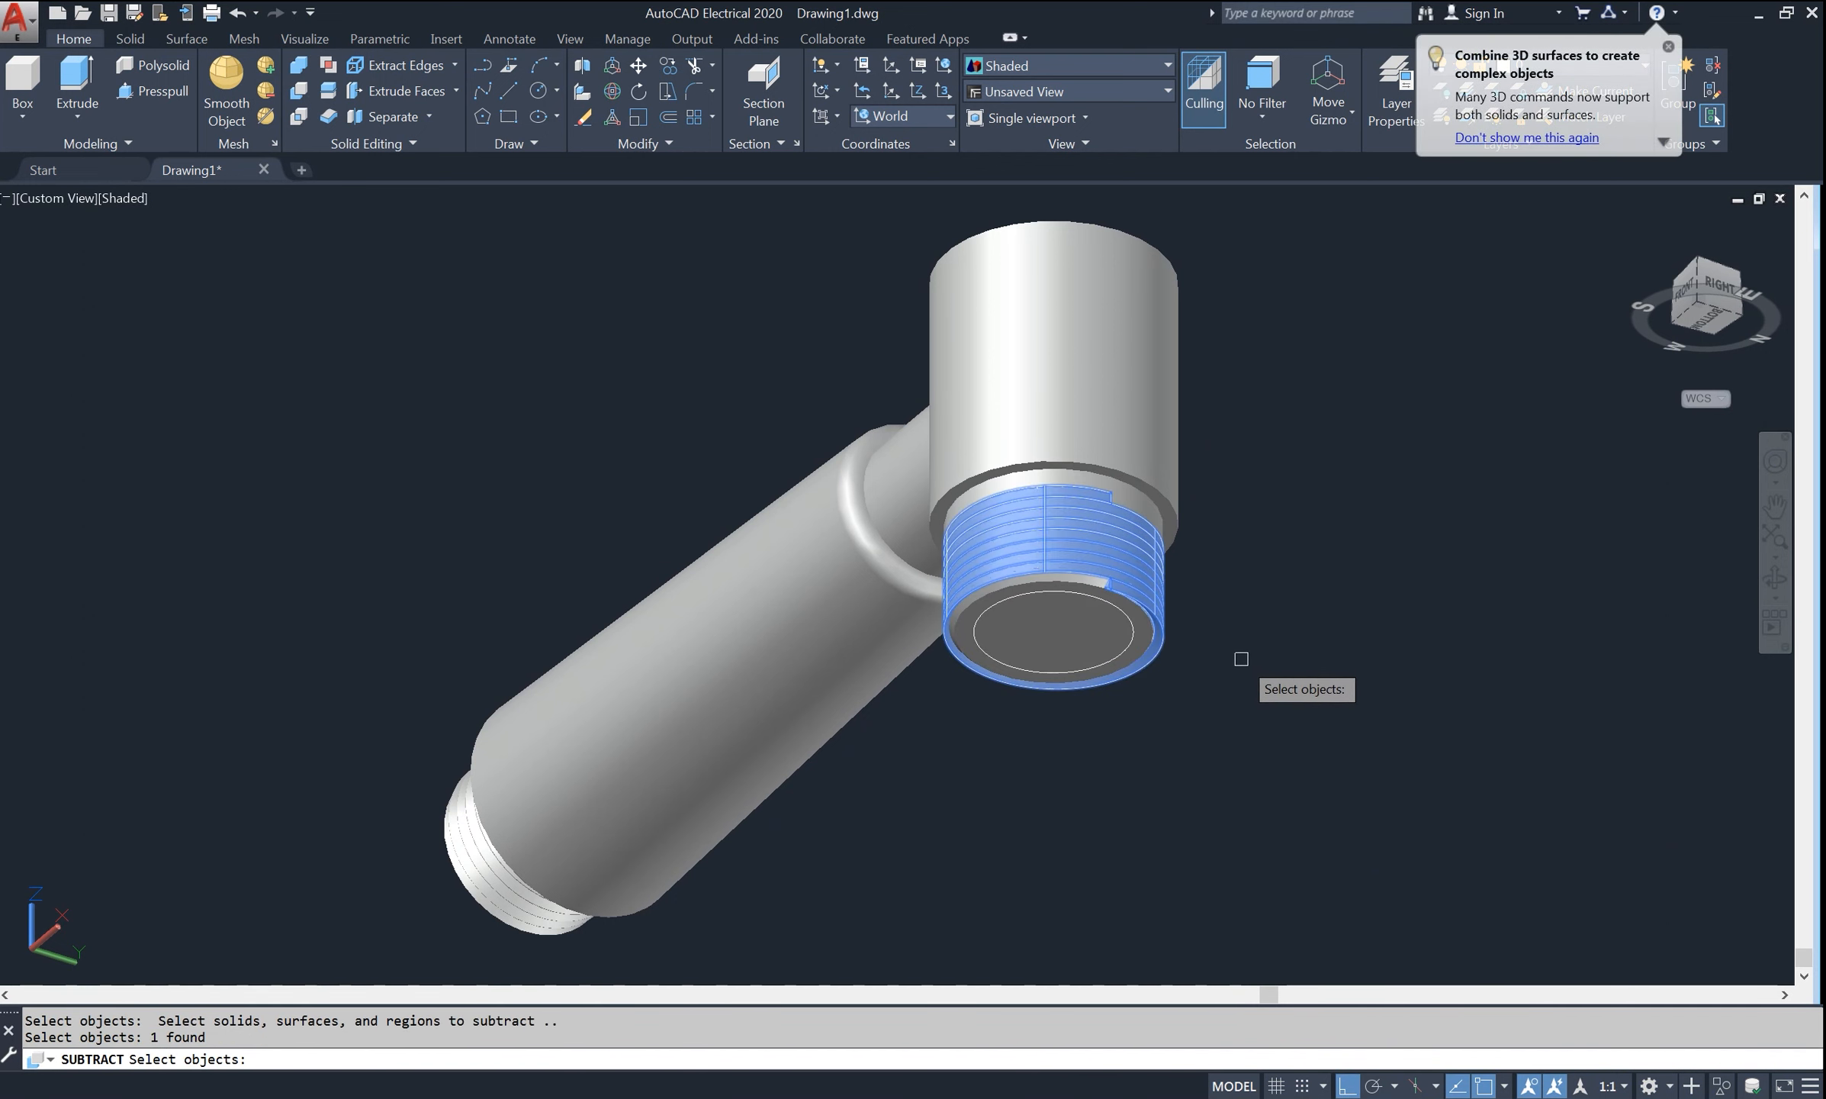
key("Return")
- Undo the last subtraction and the extrusion before it
scroll(1190, 648, "up", 3)
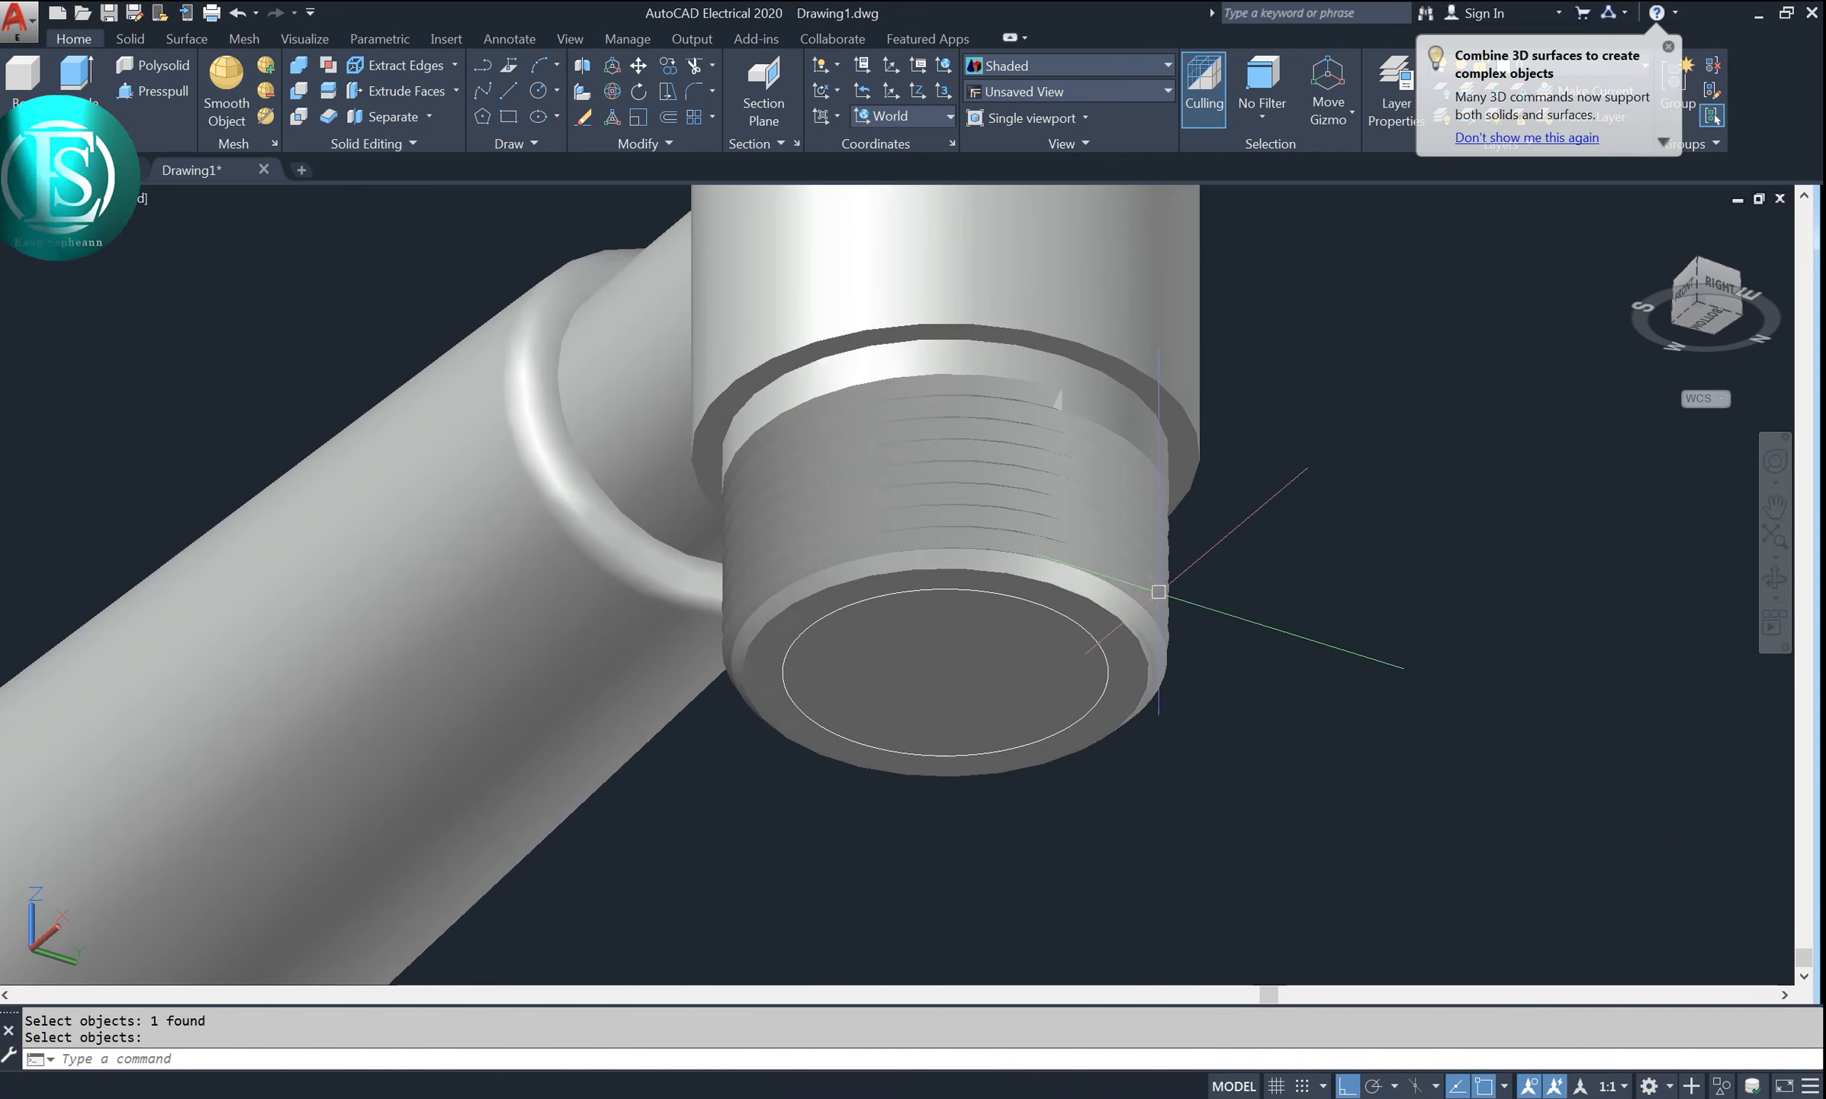
left_click(1775, 579)
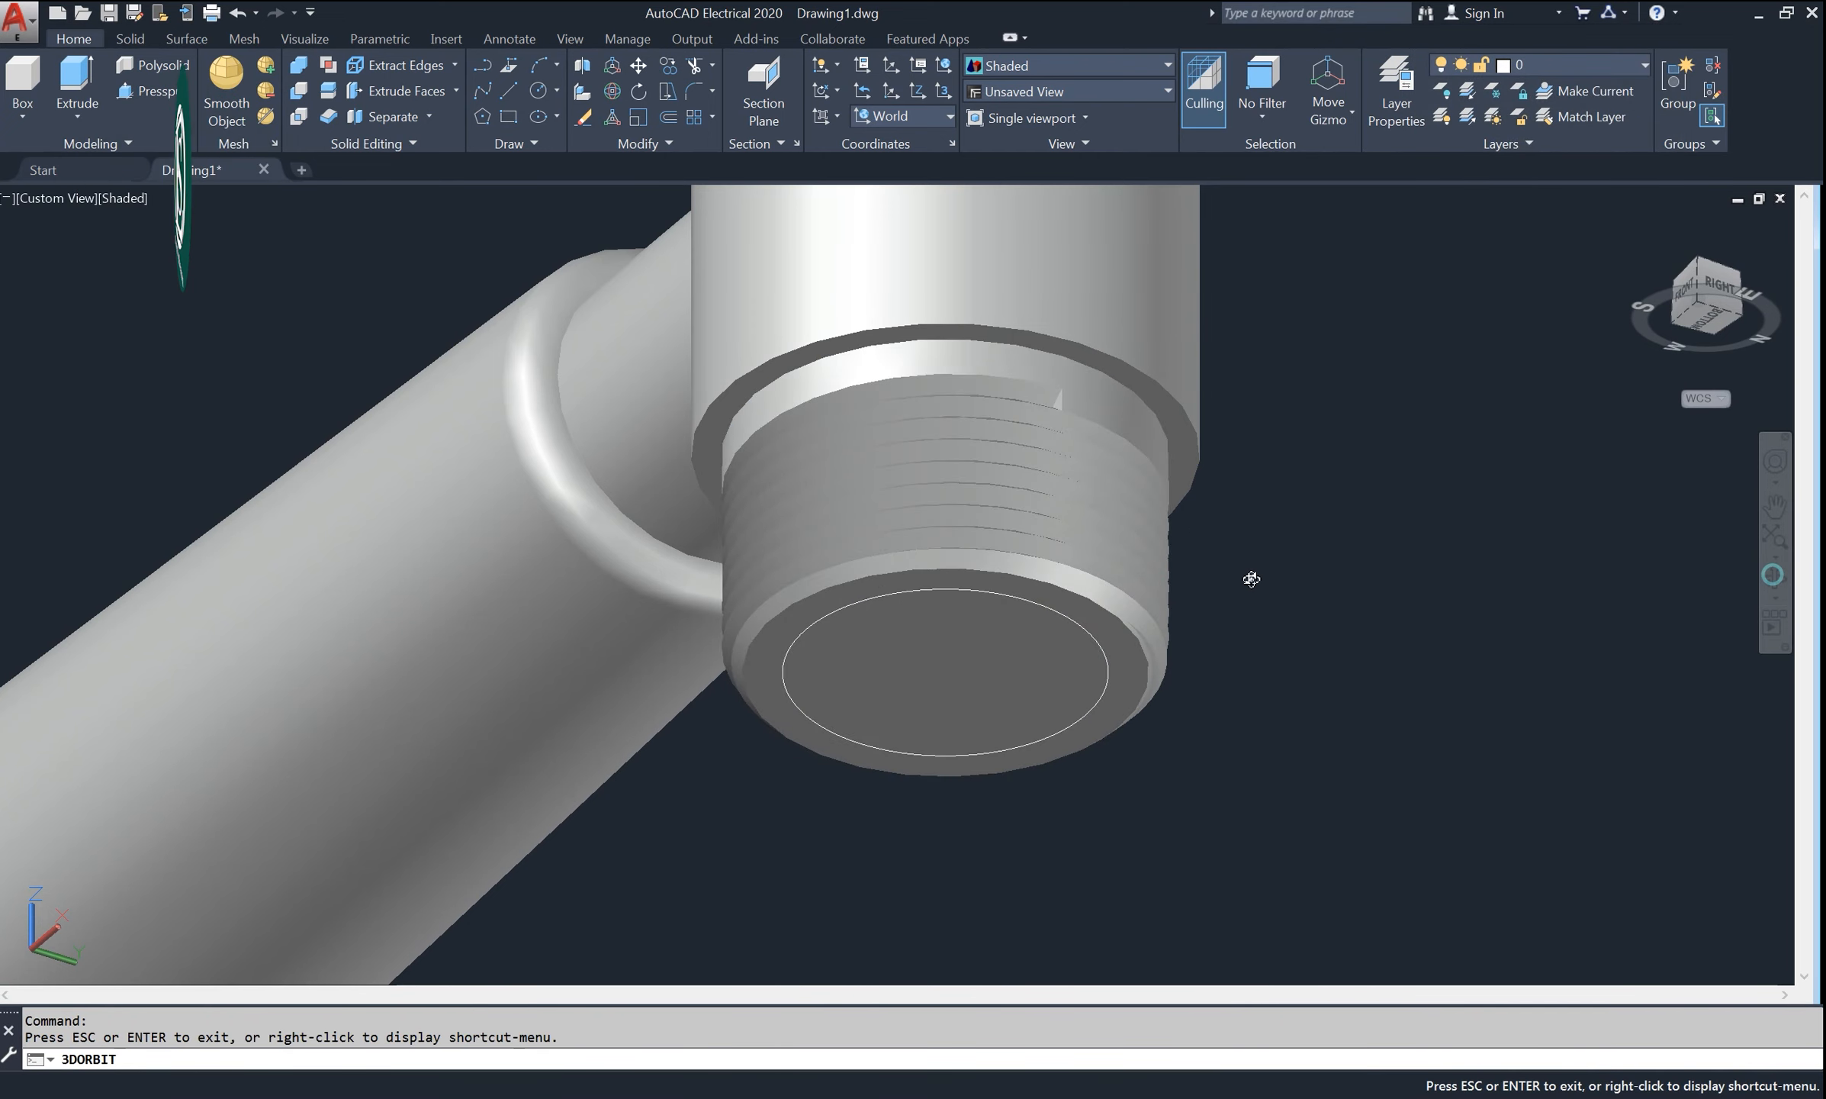
left_click_drag(1244, 575, 1233, 629)
scroll(1235, 629, "up", 1)
right_click(1366, 527)
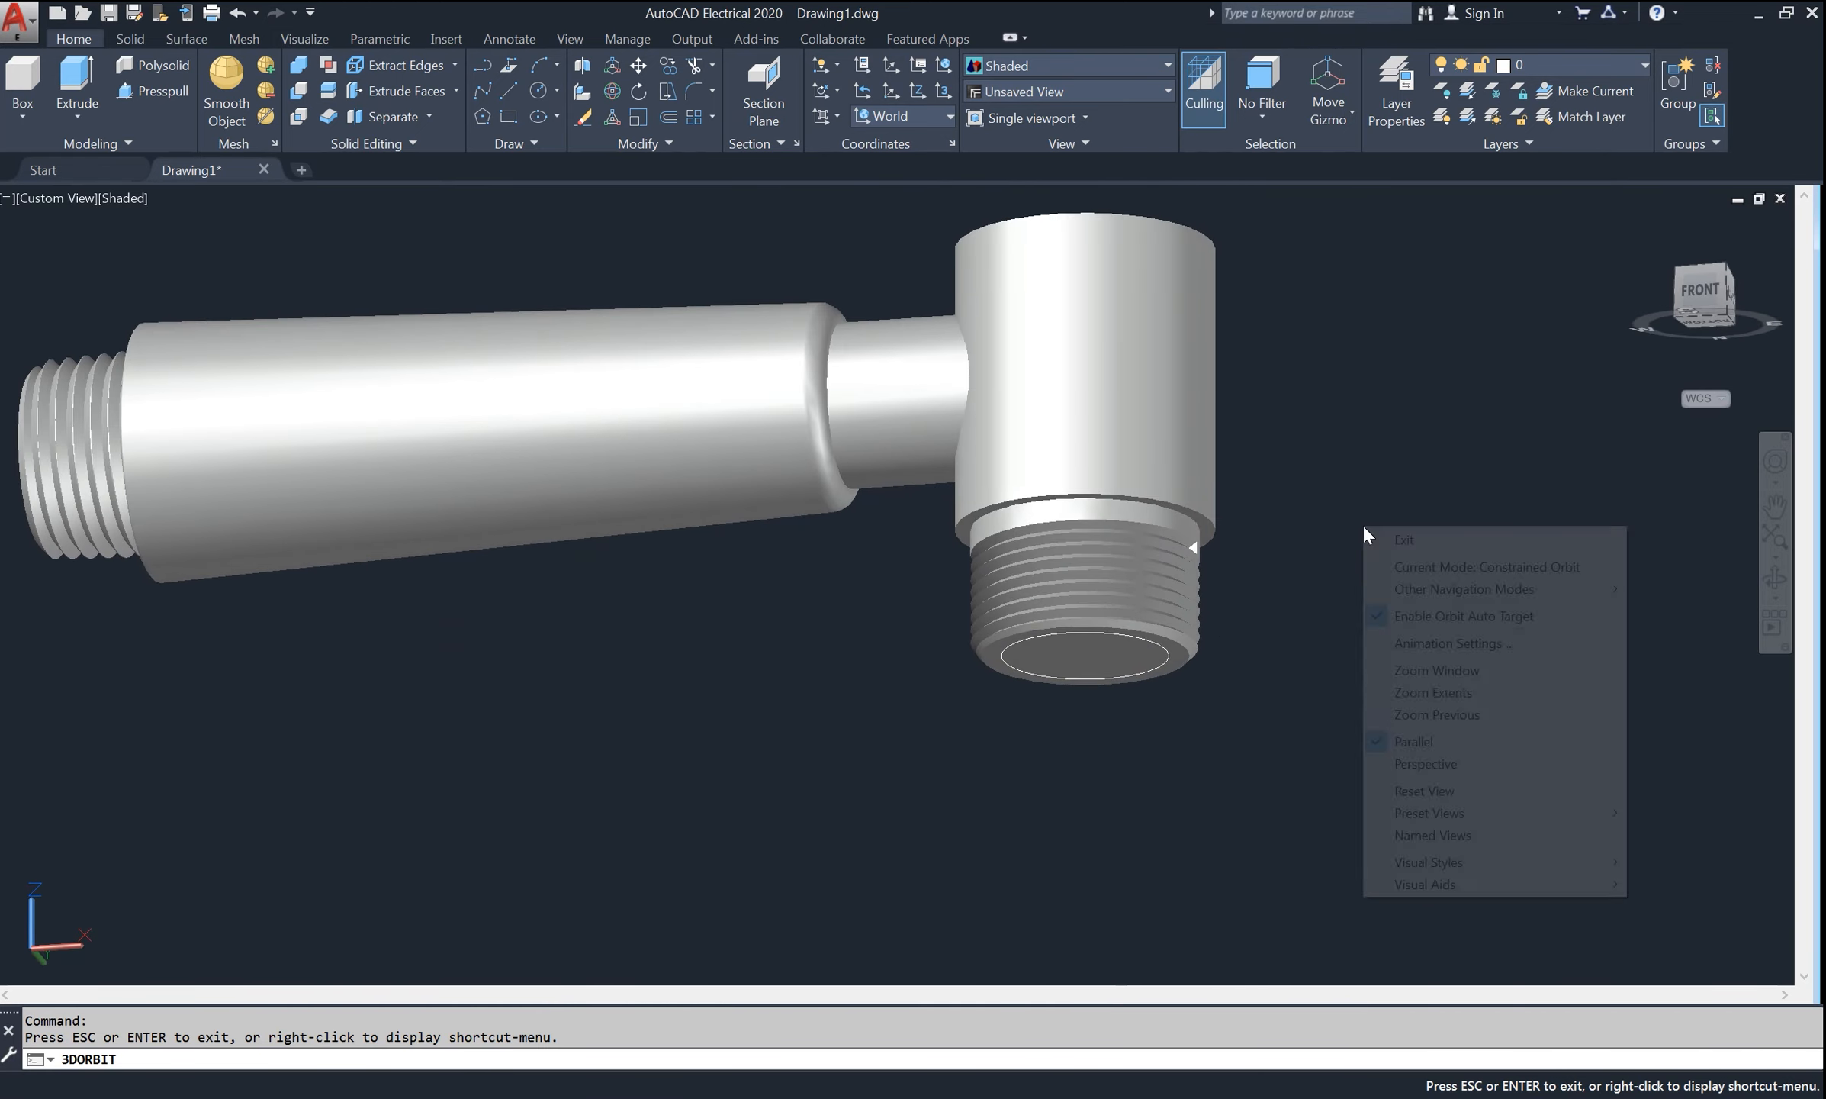
left_click(1398, 535)
key("ctrl+z")
key("ctrl+z")
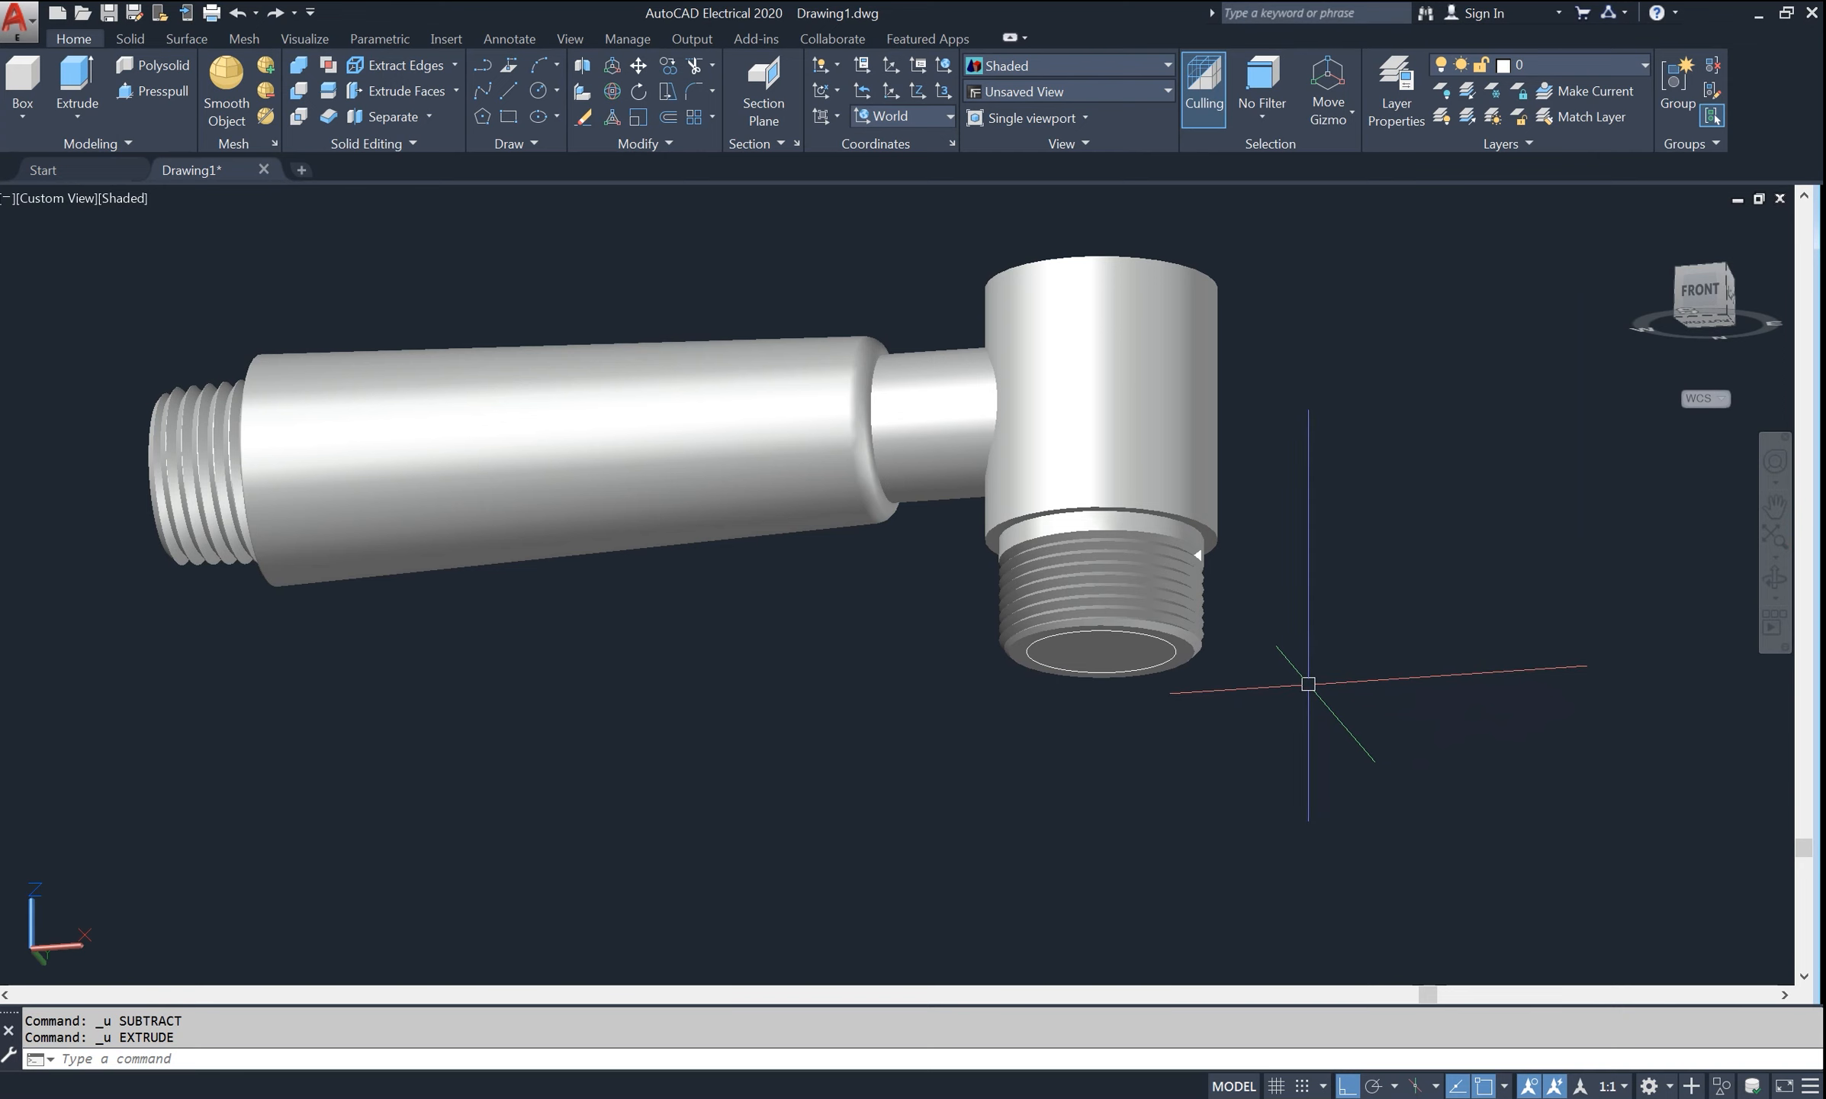
- Extrude the circle on the lower stub's bottom face 32 upward into the head
type("ext")
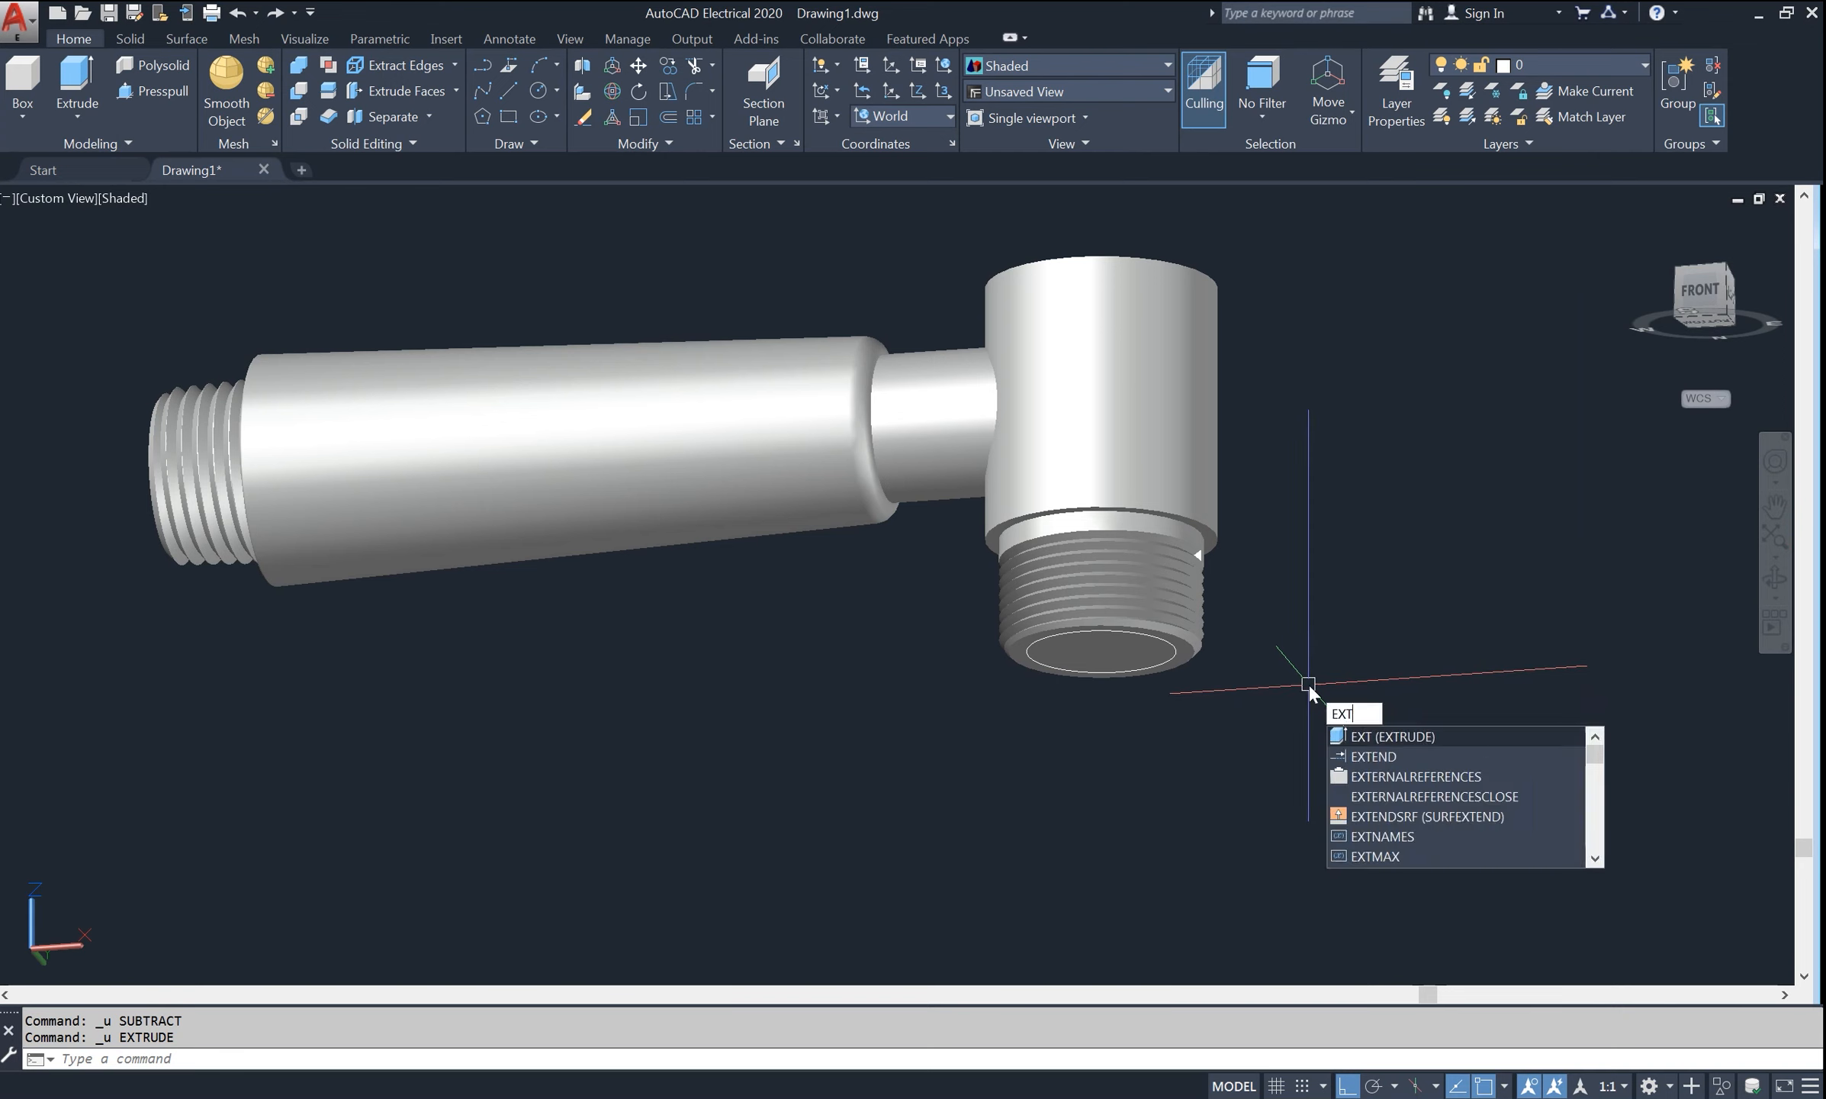
key("Return")
left_click(1142, 681)
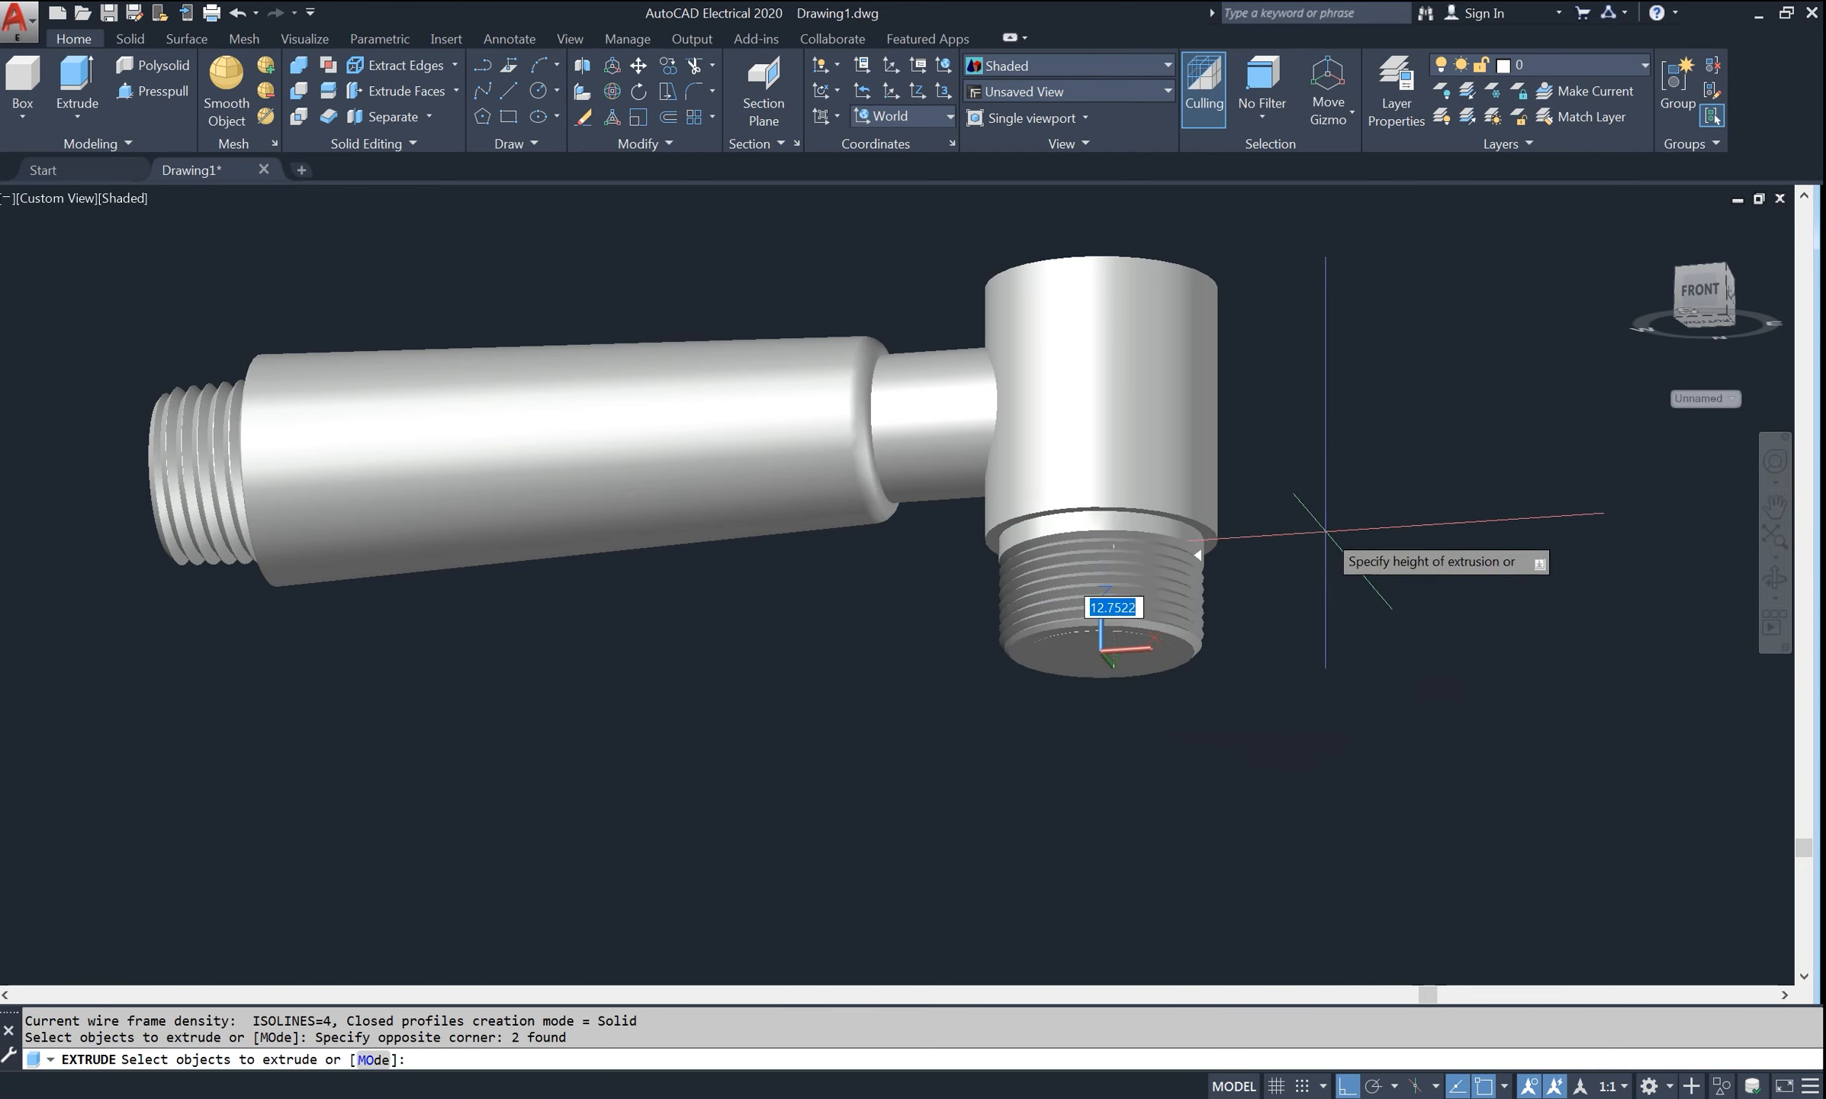
key("Return")
type("3")
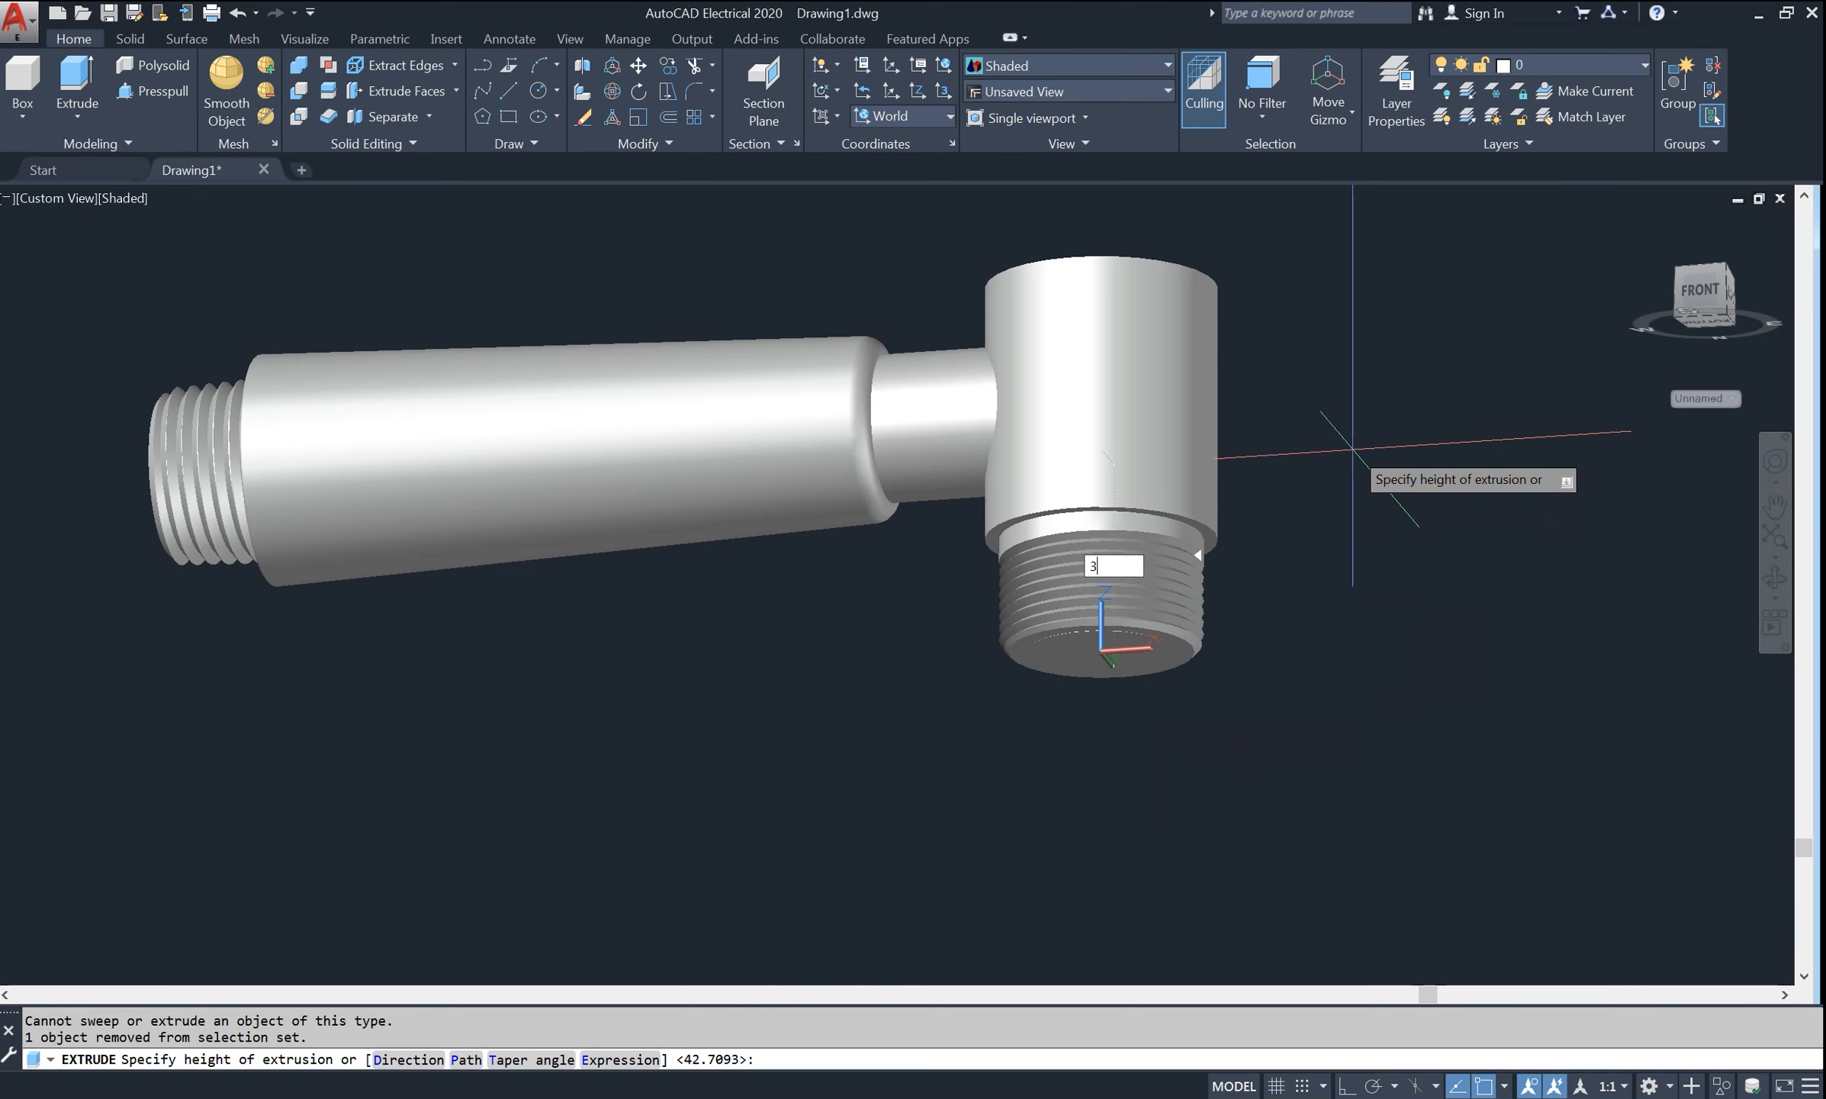
type("2")
key("Return")
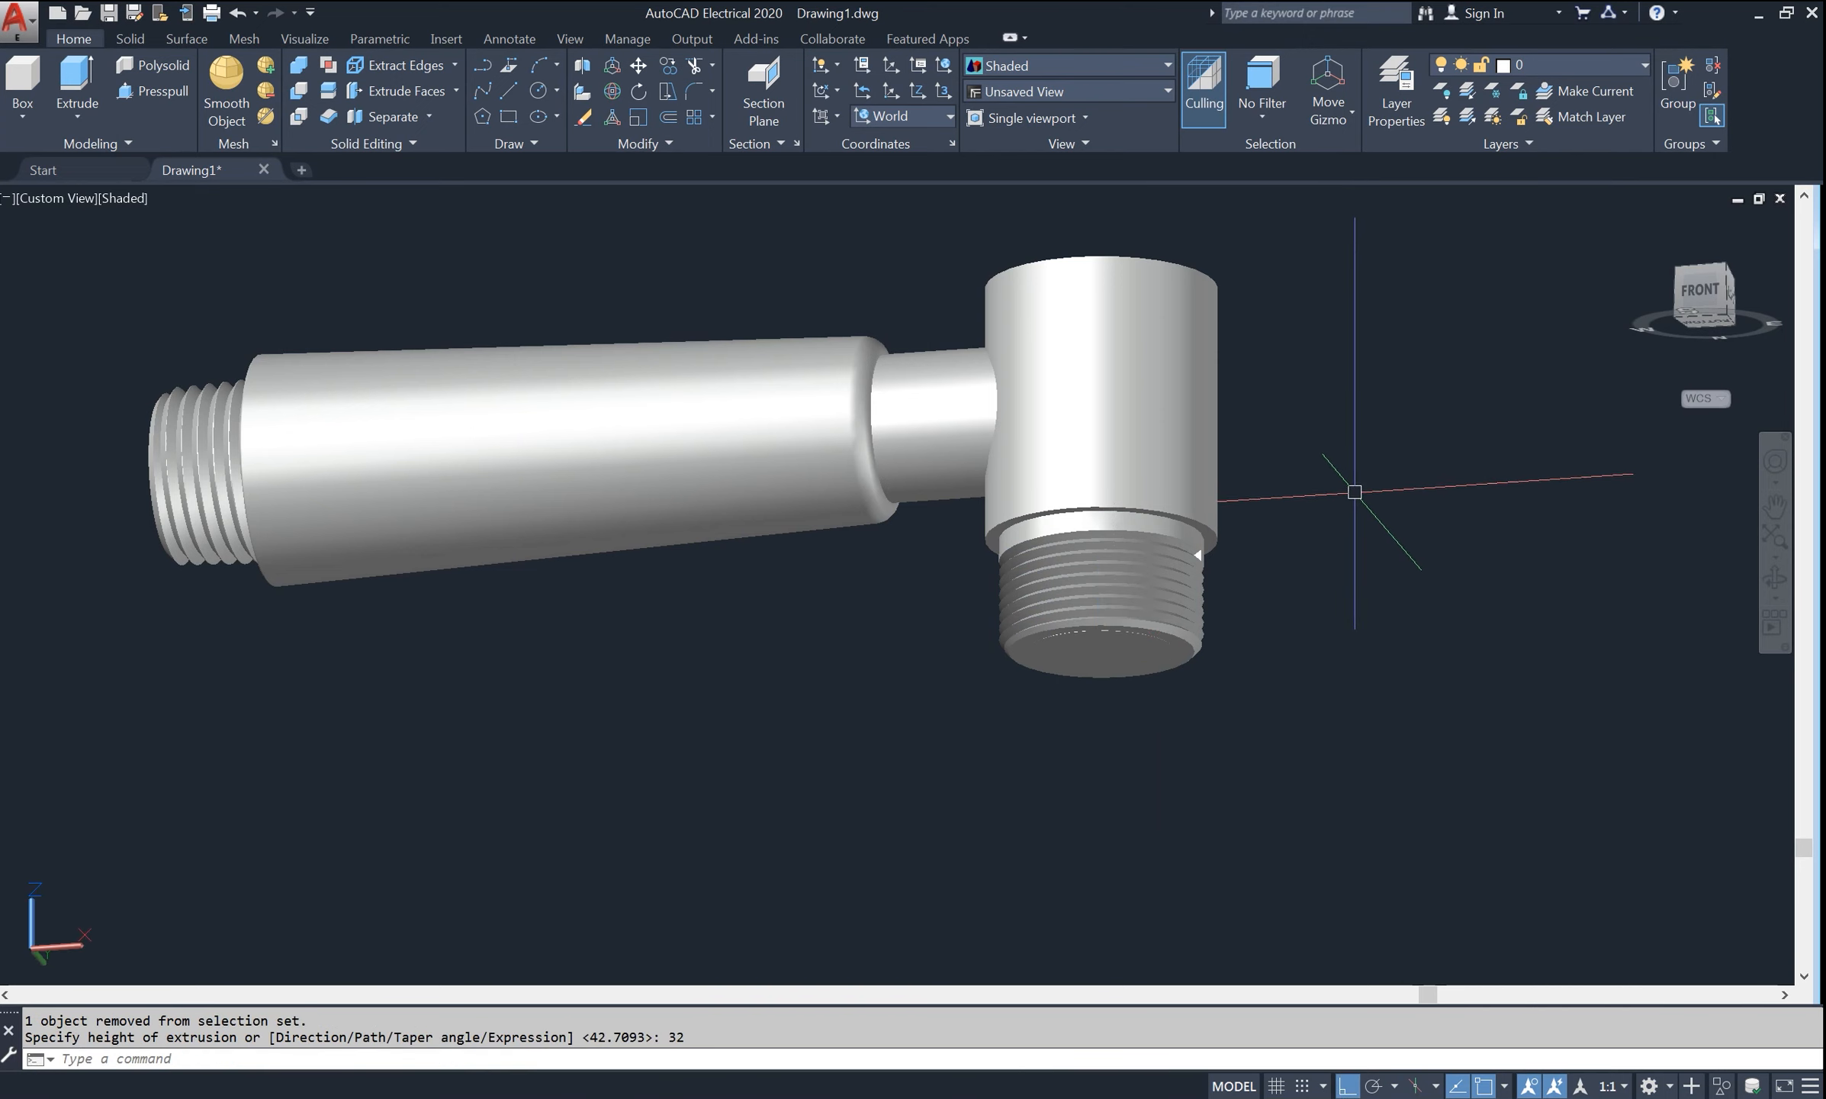
- Subtract the extruded cylinder from the head, lower stub and handle together to form the vertical bore
type("su")
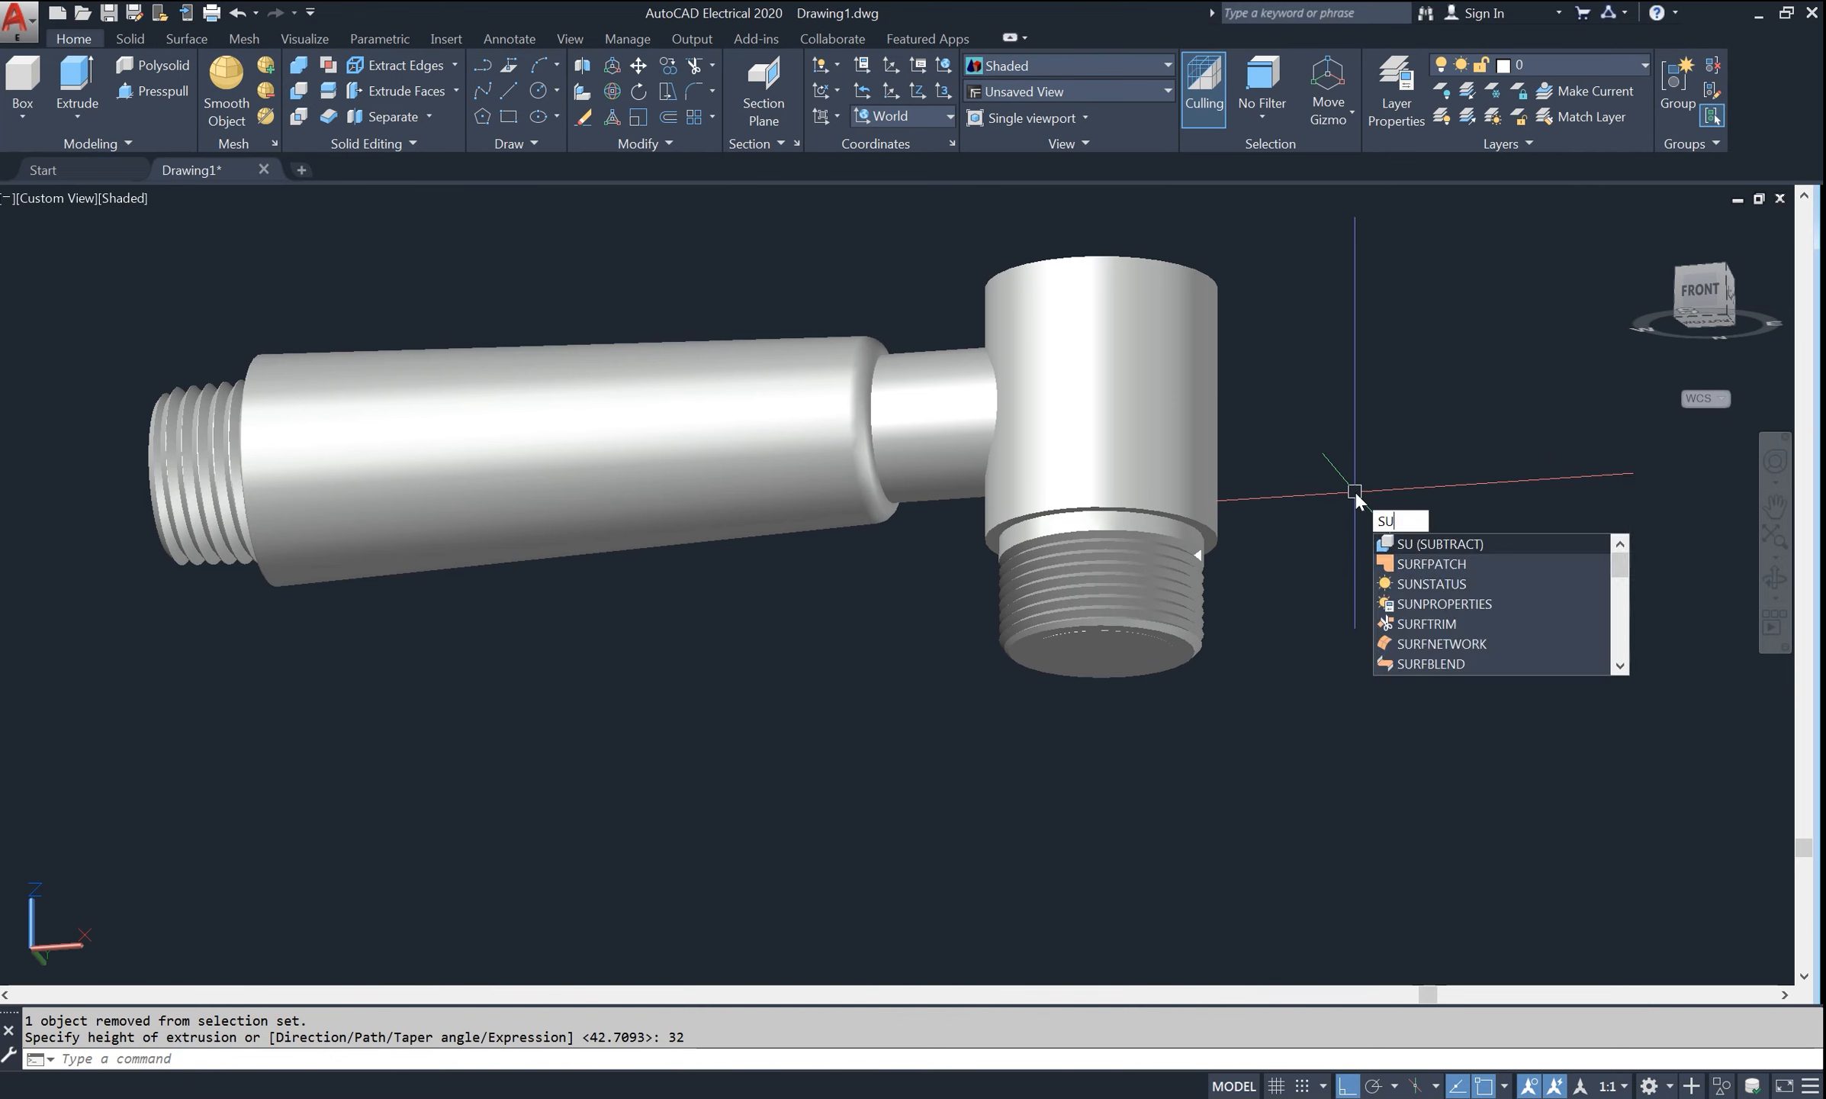
key("Return")
left_click(1178, 477)
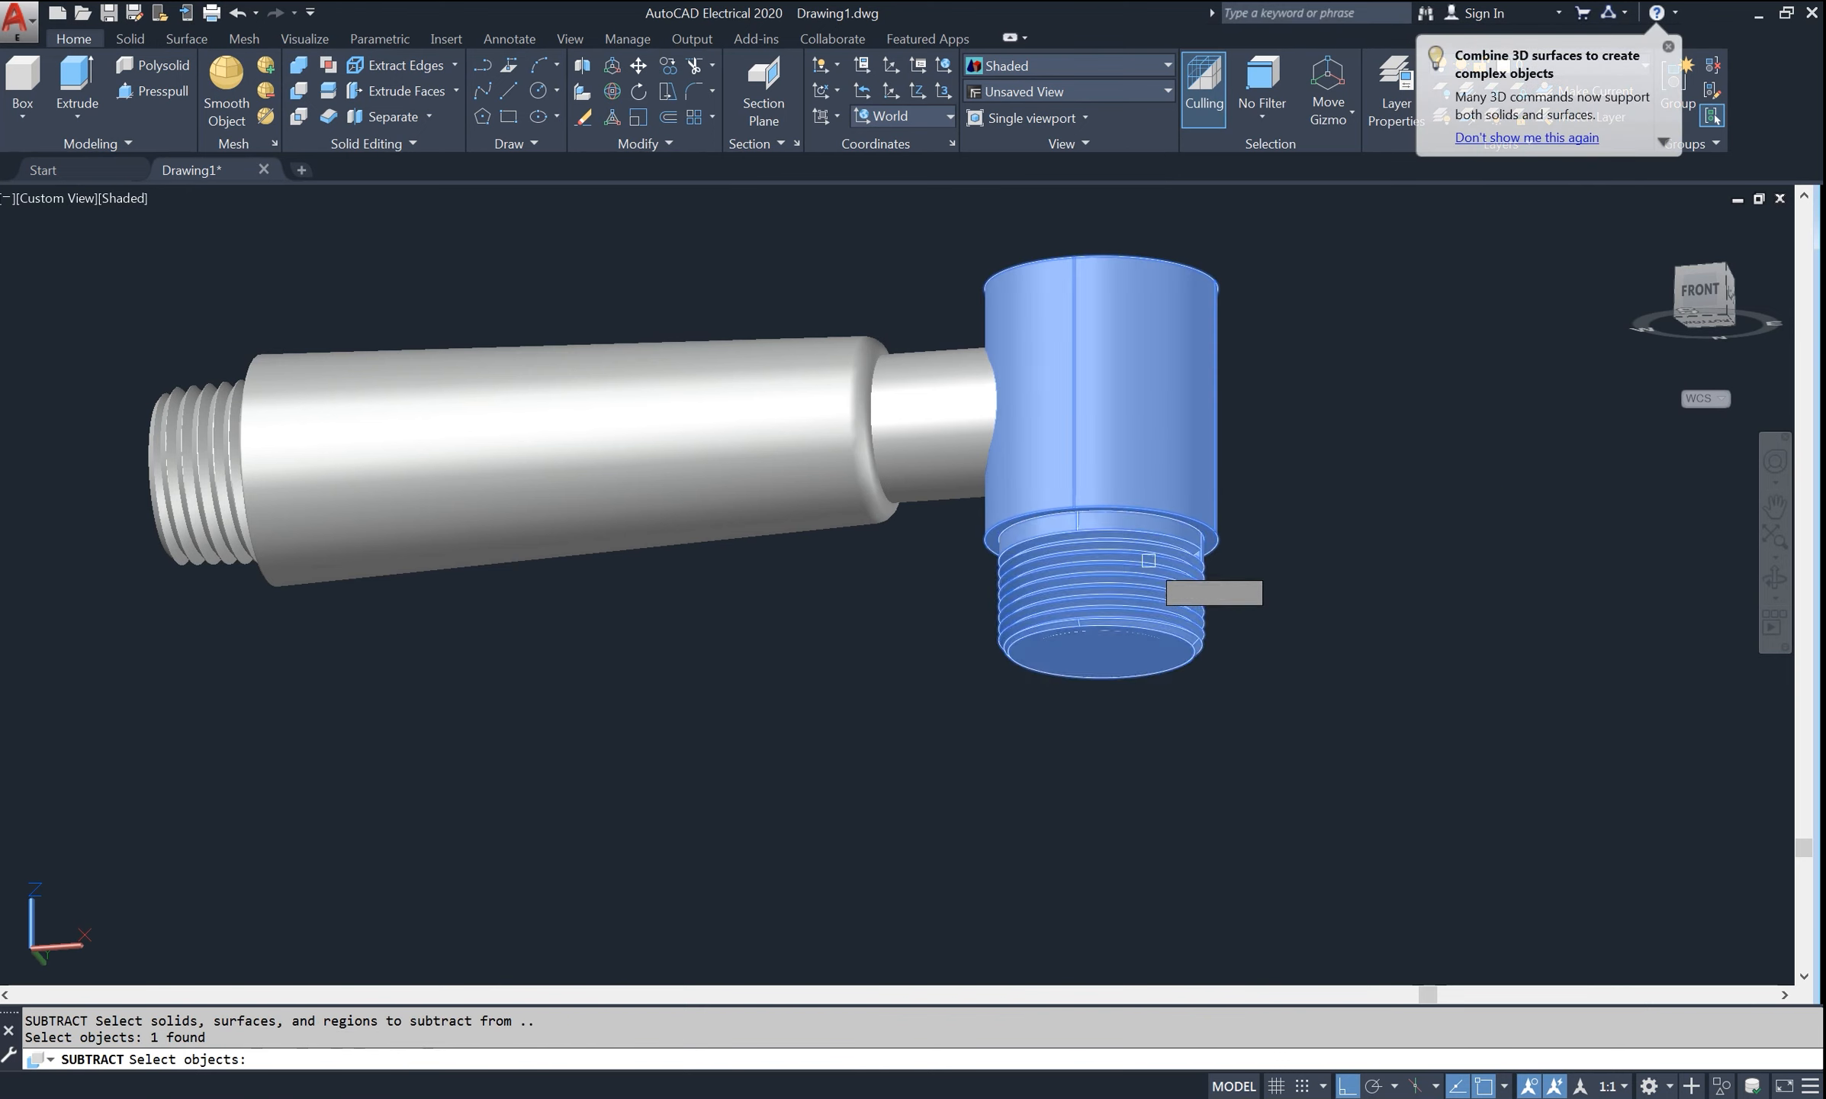
left_click(961, 408)
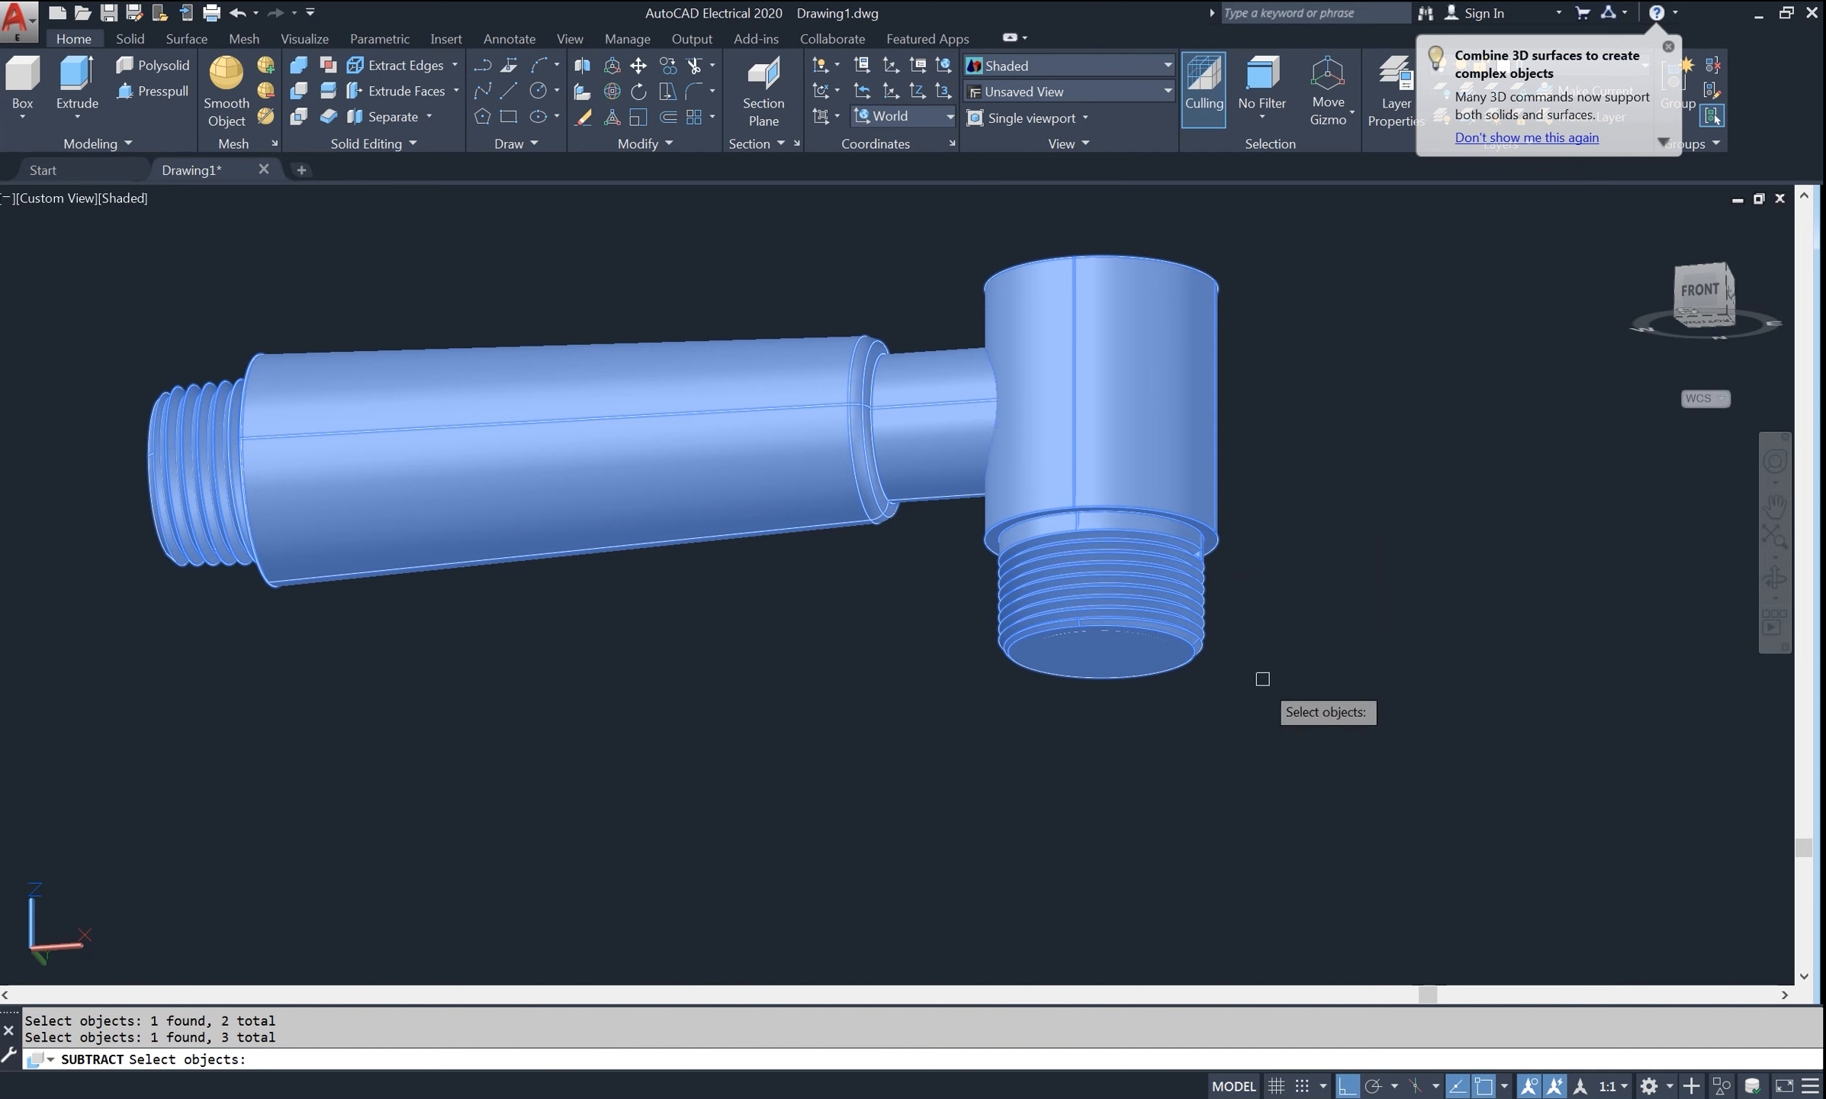
key("Return")
left_click(1130, 661)
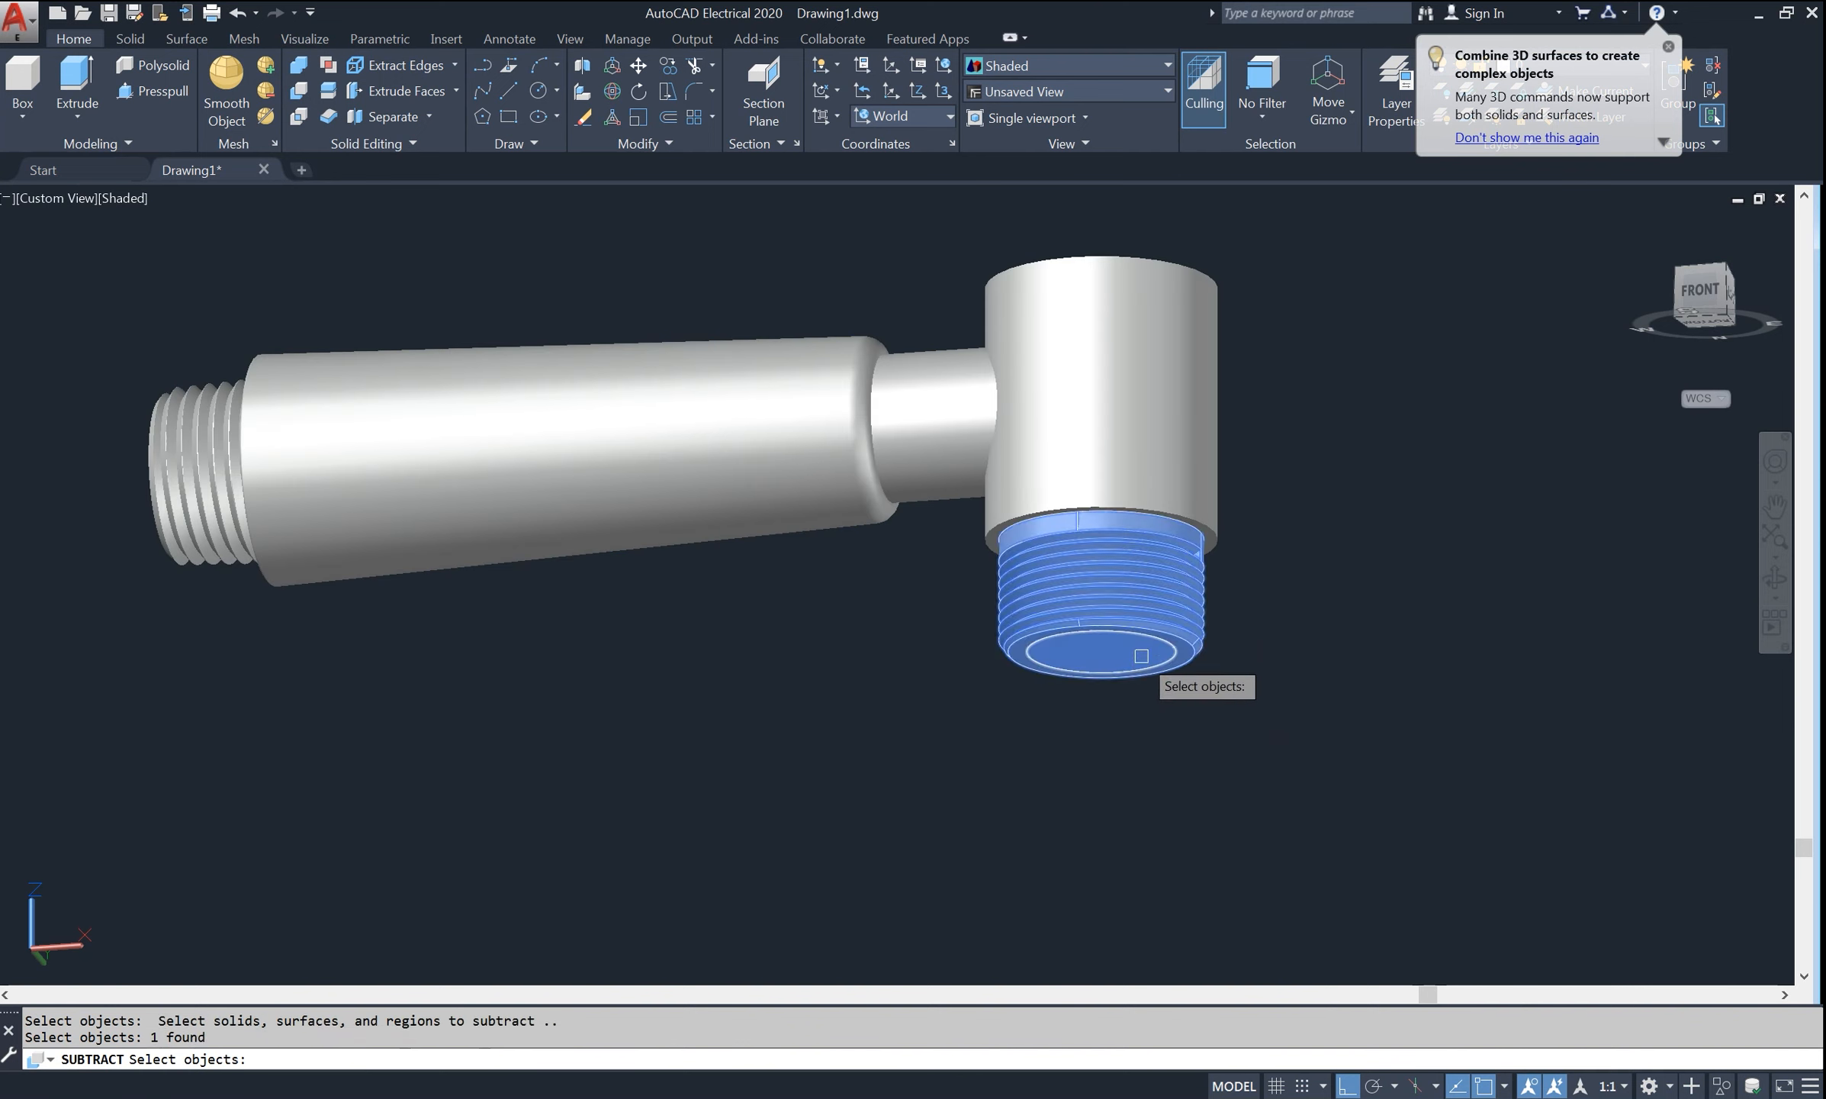
left_click(1141, 656)
key("Return")
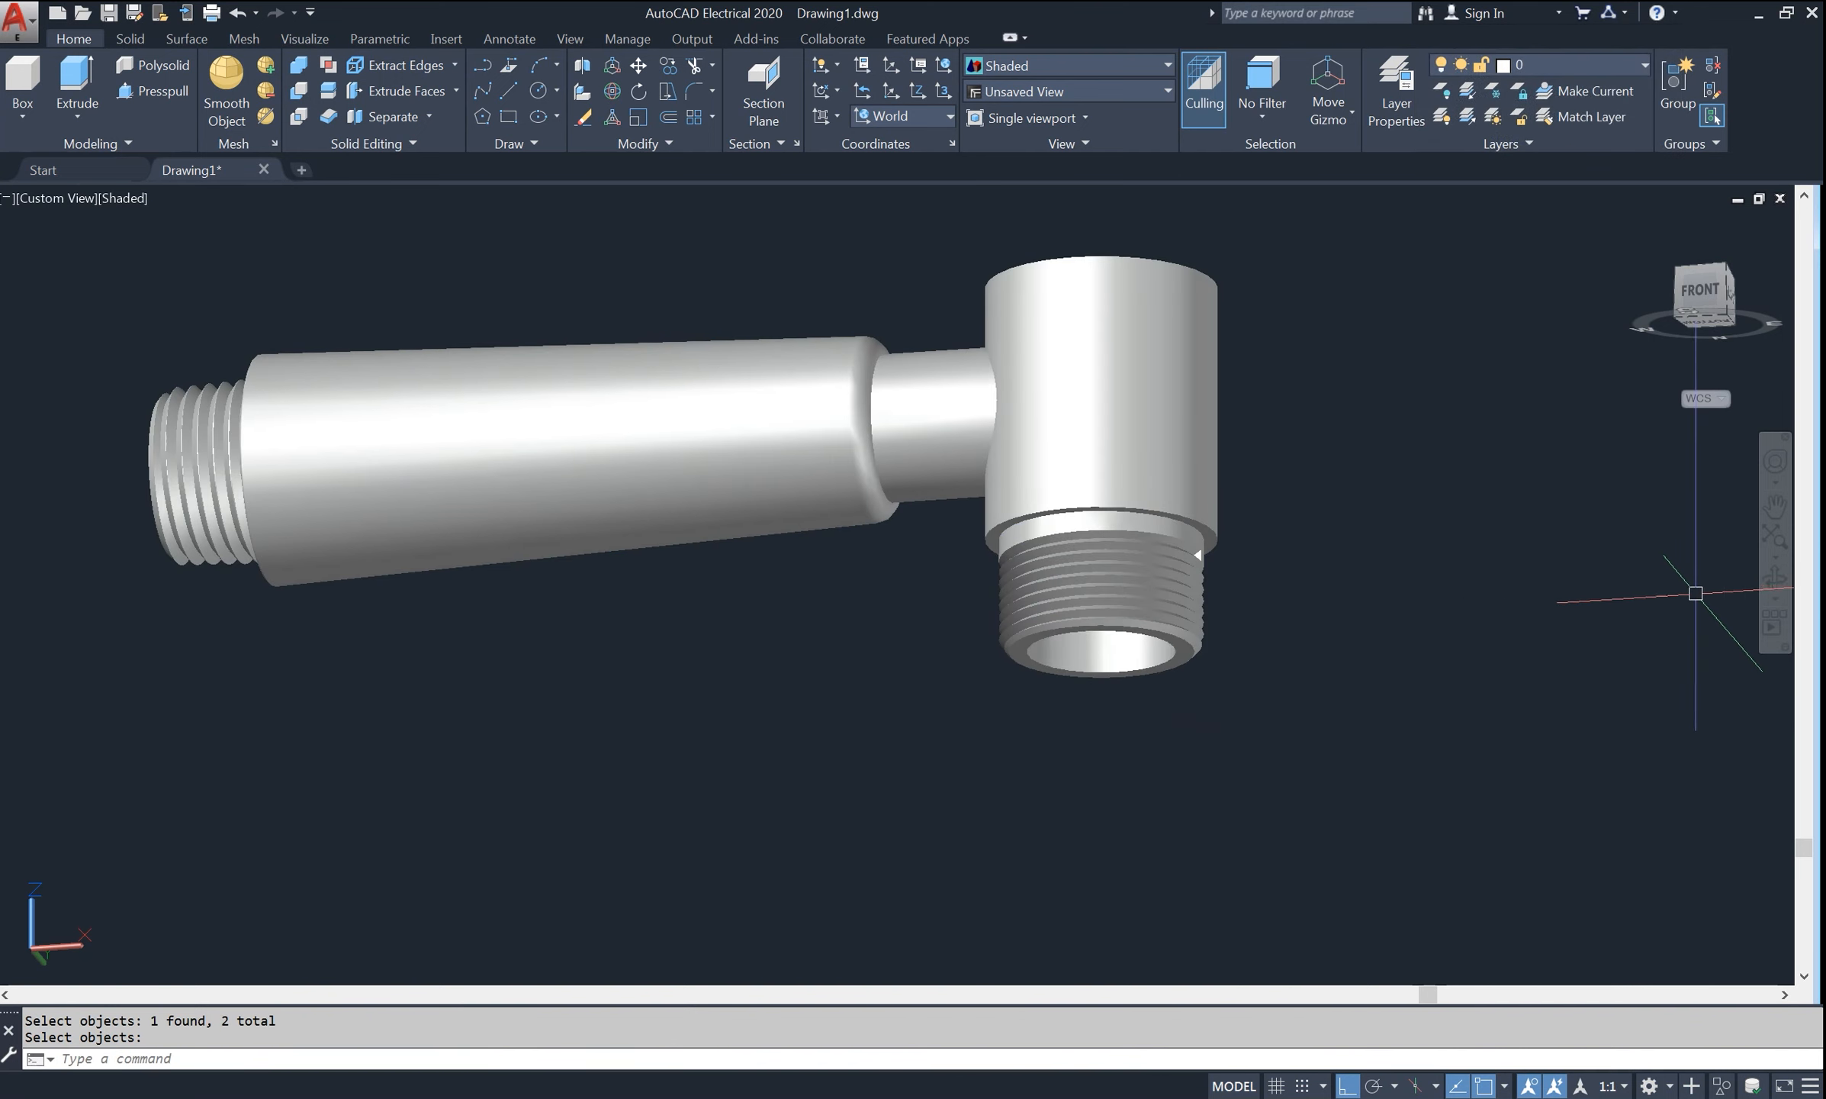
- Change the visual style to 2D Wireframe and set the coordinate system to Right
middle_click_drag(1227, 704, 1081, 594, "shift")
right_click(1074, 306)
left_click(1093, 310)
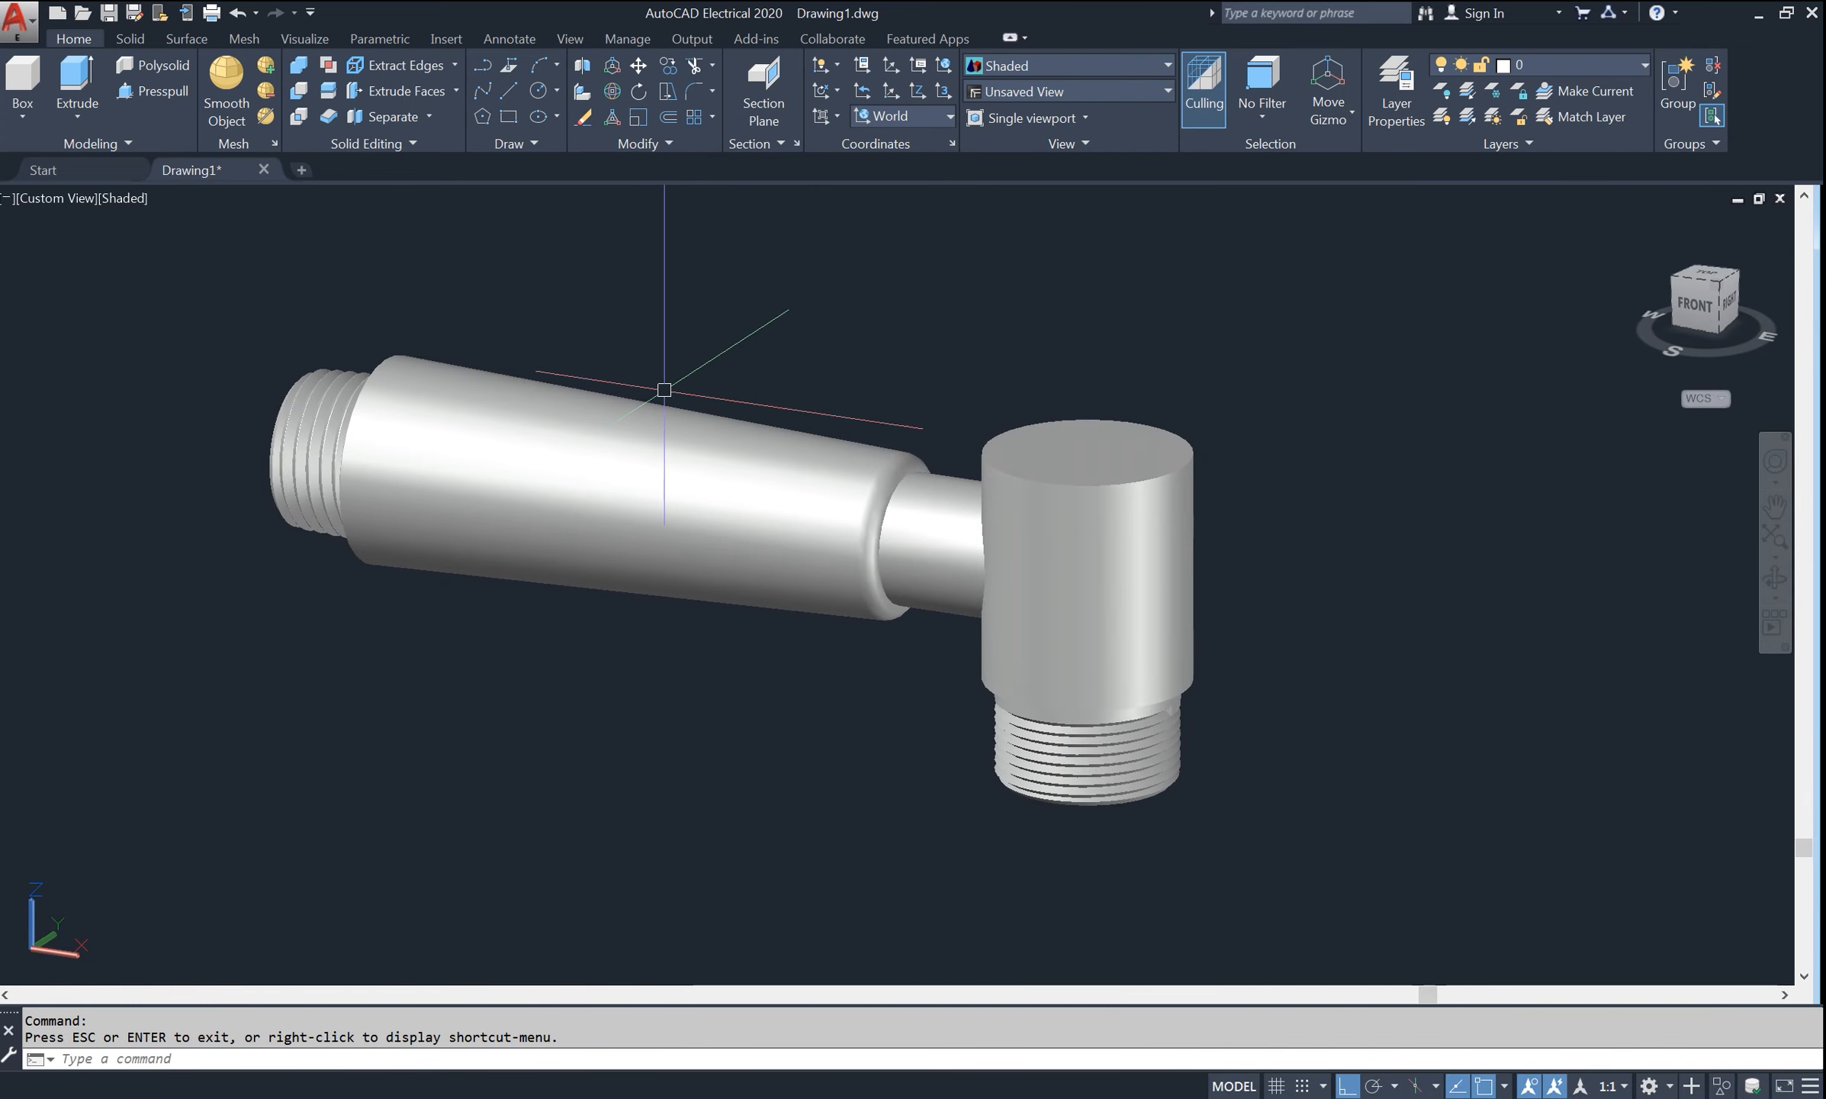
left_click(143, 198)
left_click(183, 249)
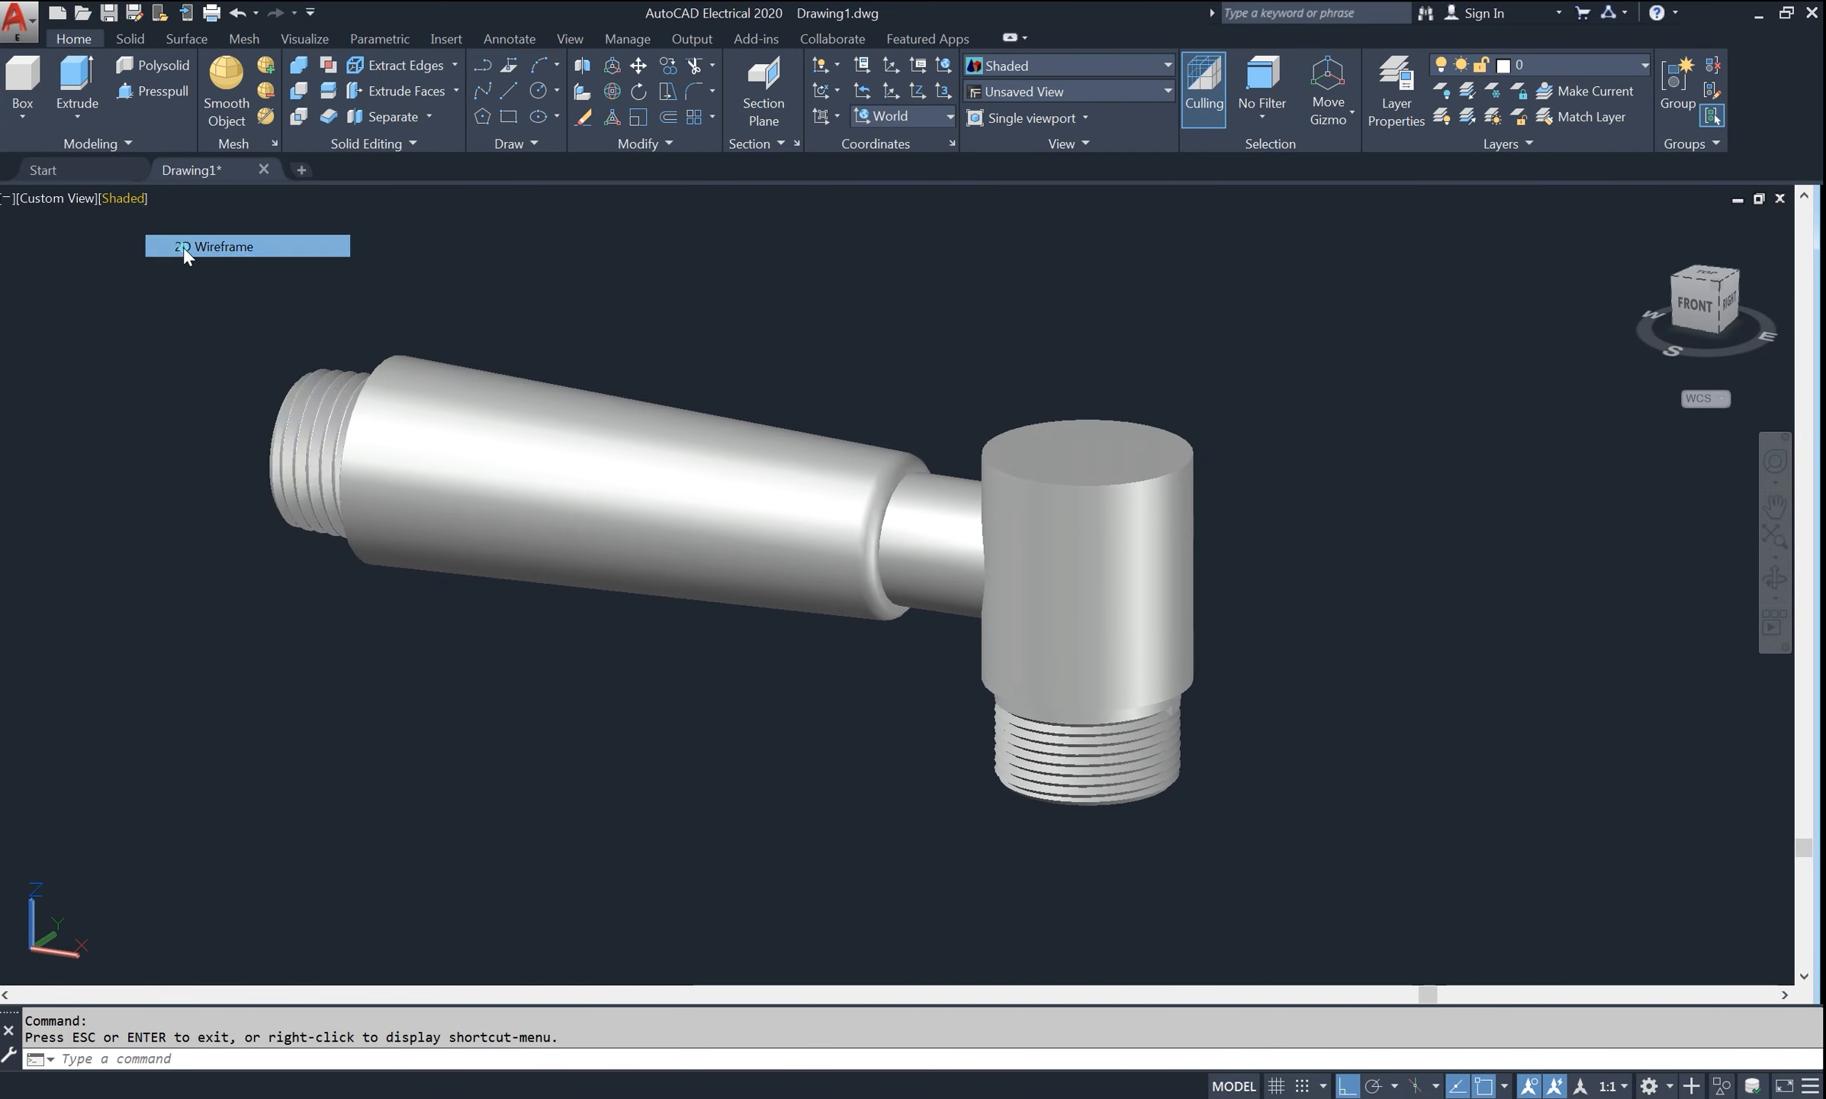
scroll(919, 532, "up", 3)
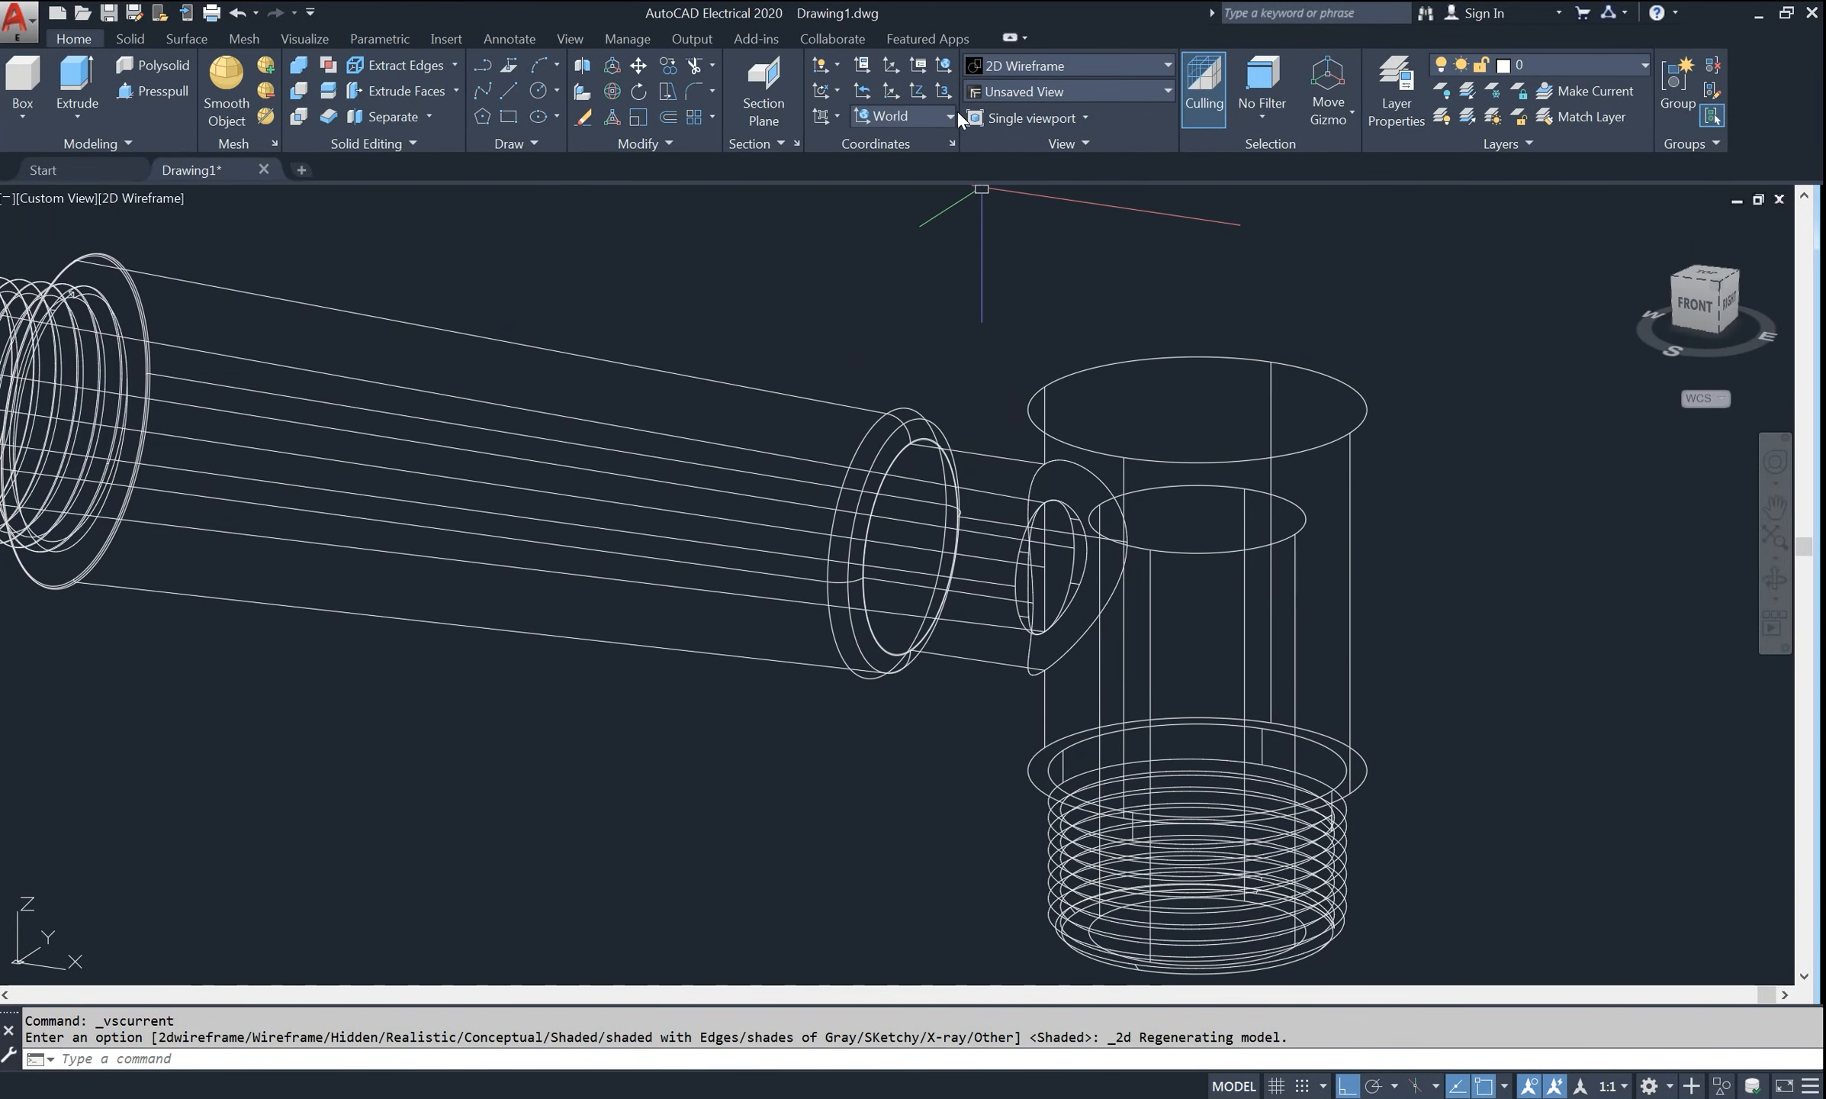
left_click(924, 114)
left_click(913, 242)
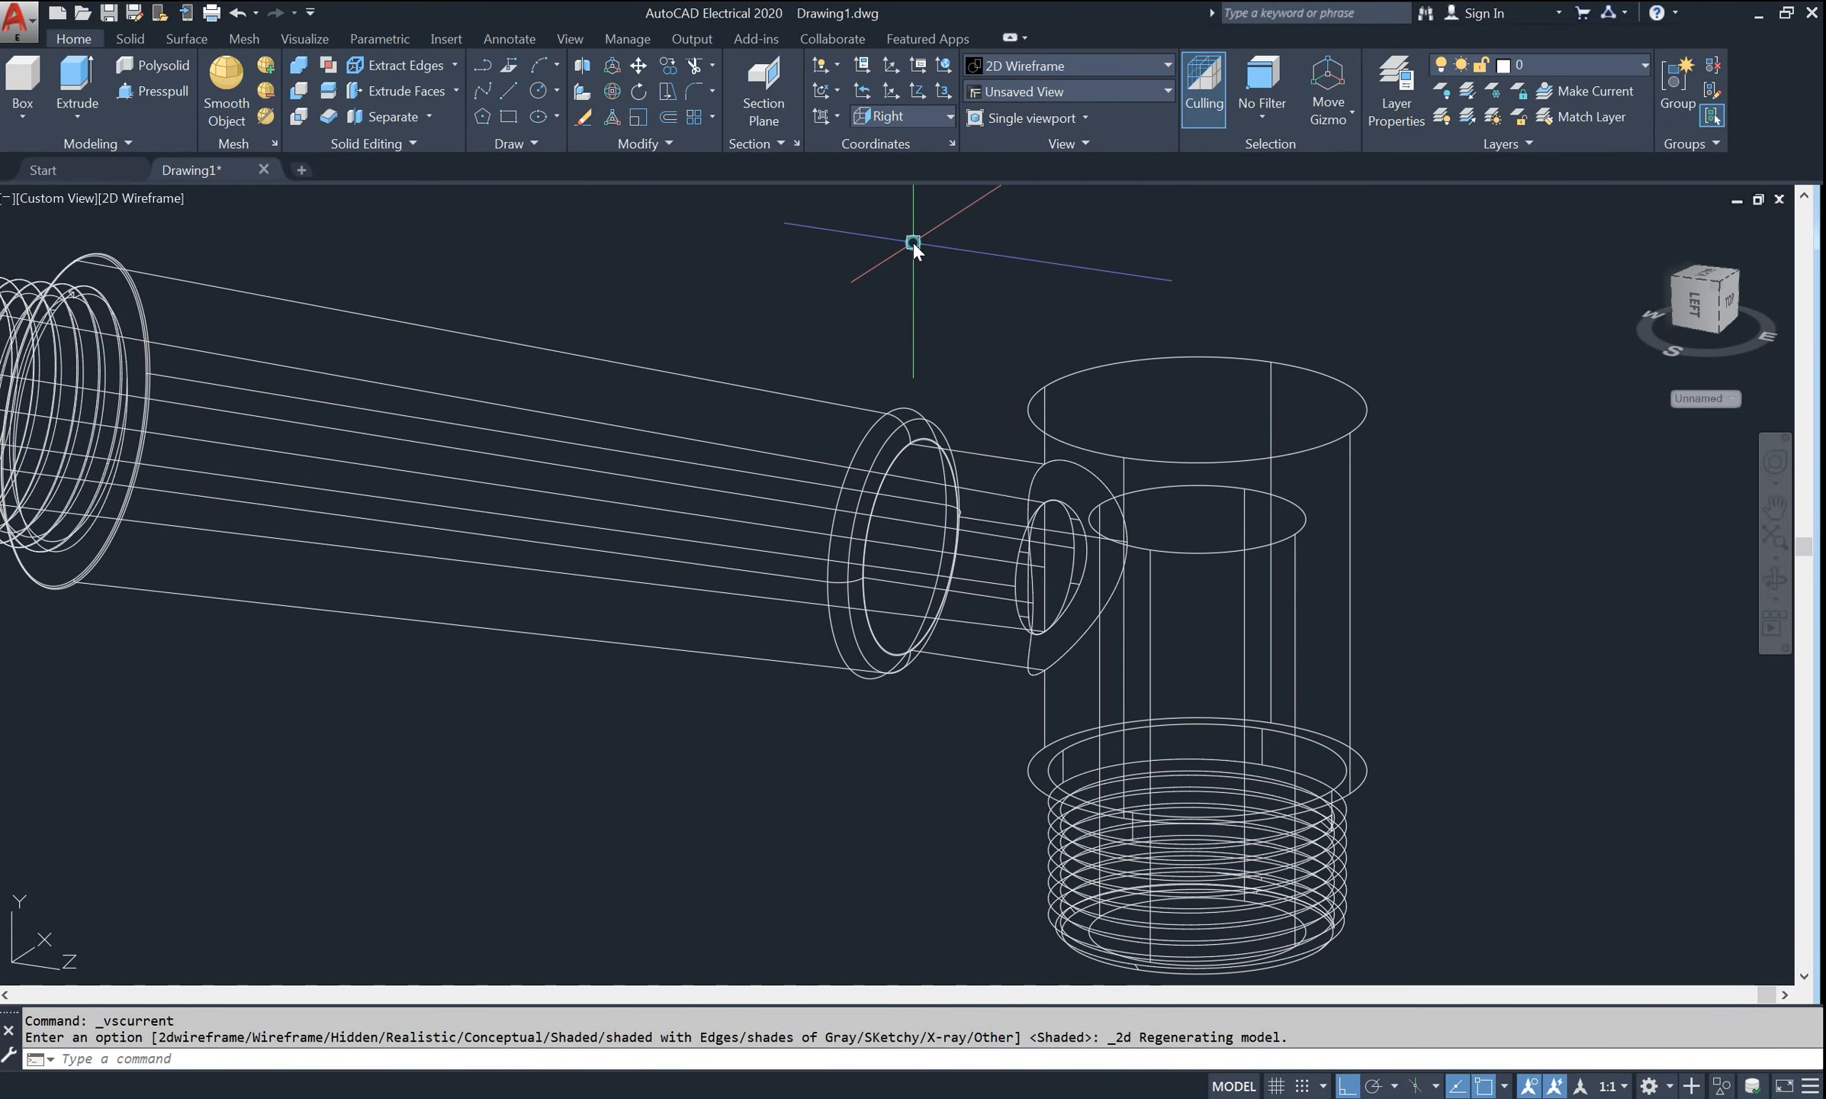
- Draw a circle centred on the handle bore's end inside the head, matching the bore's edge
scroll(1071, 621, "up", 2)
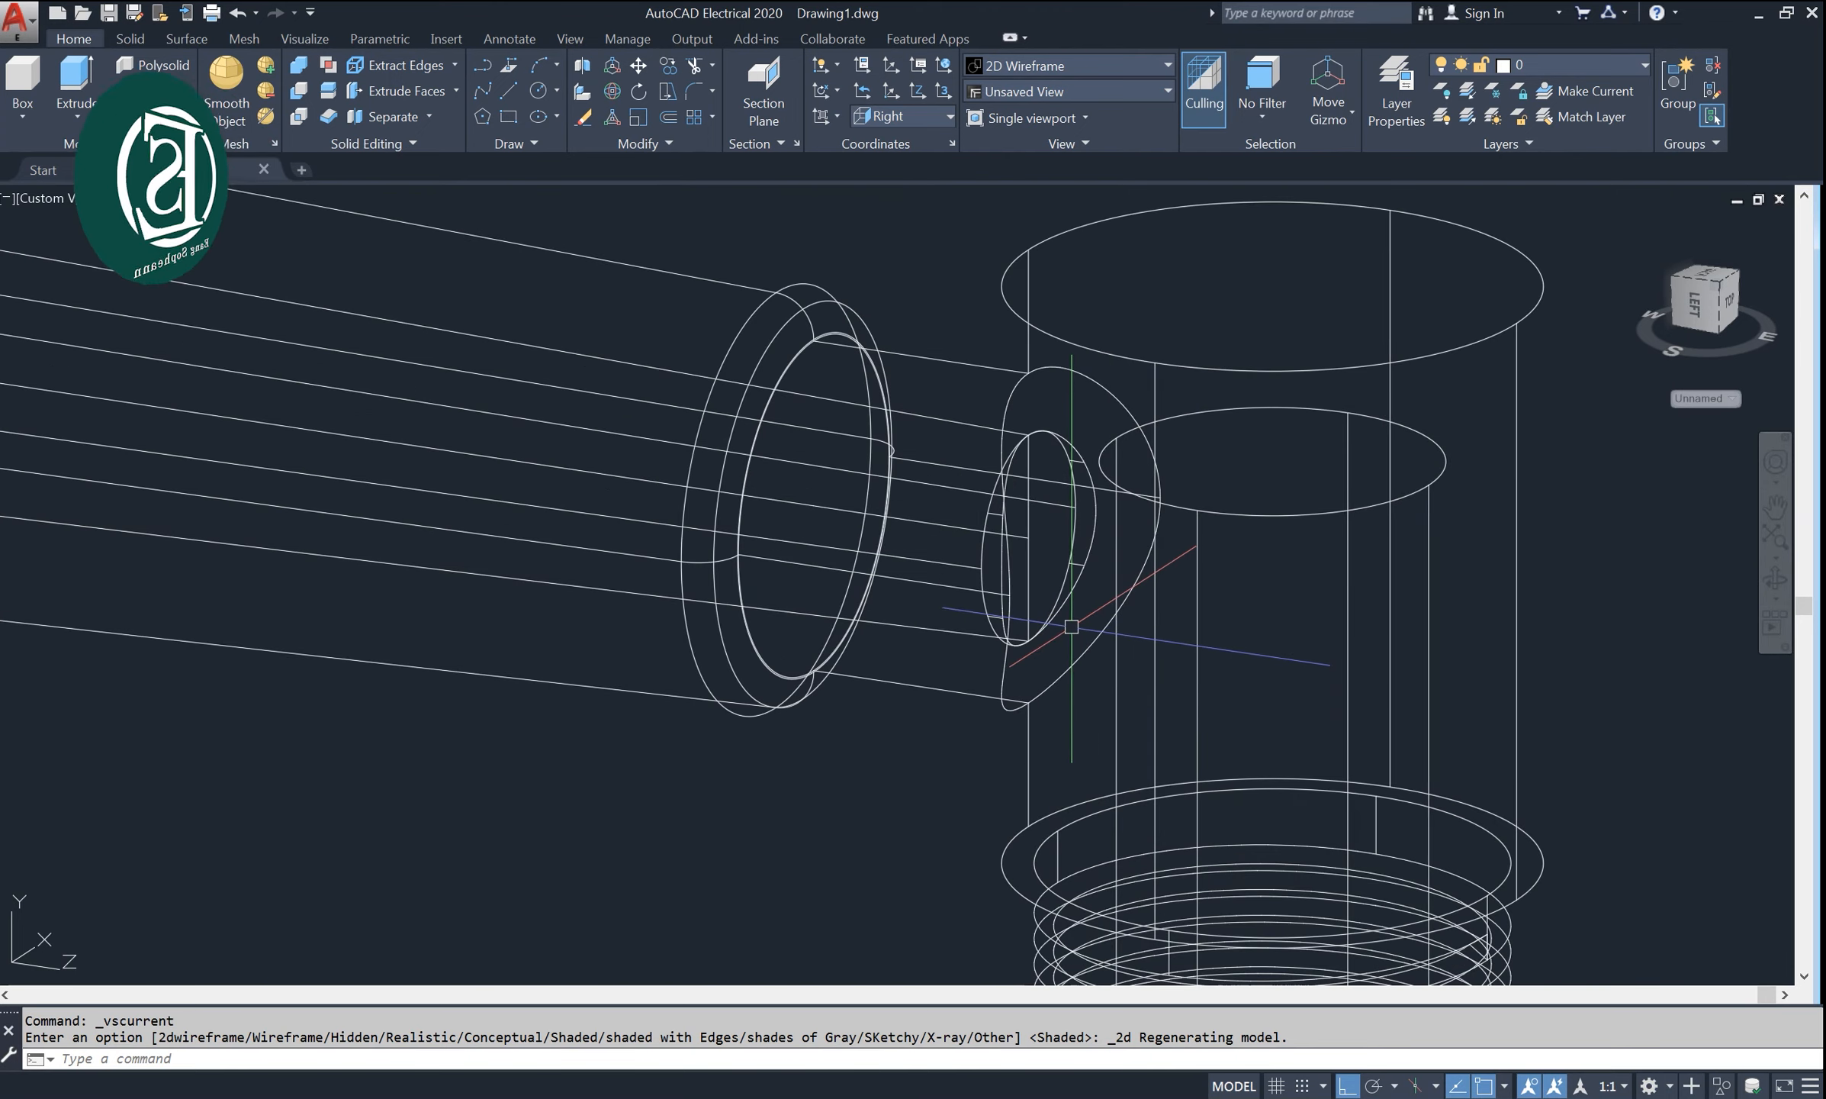
scroll(1071, 625, "up", 2)
type("C")
key("Return")
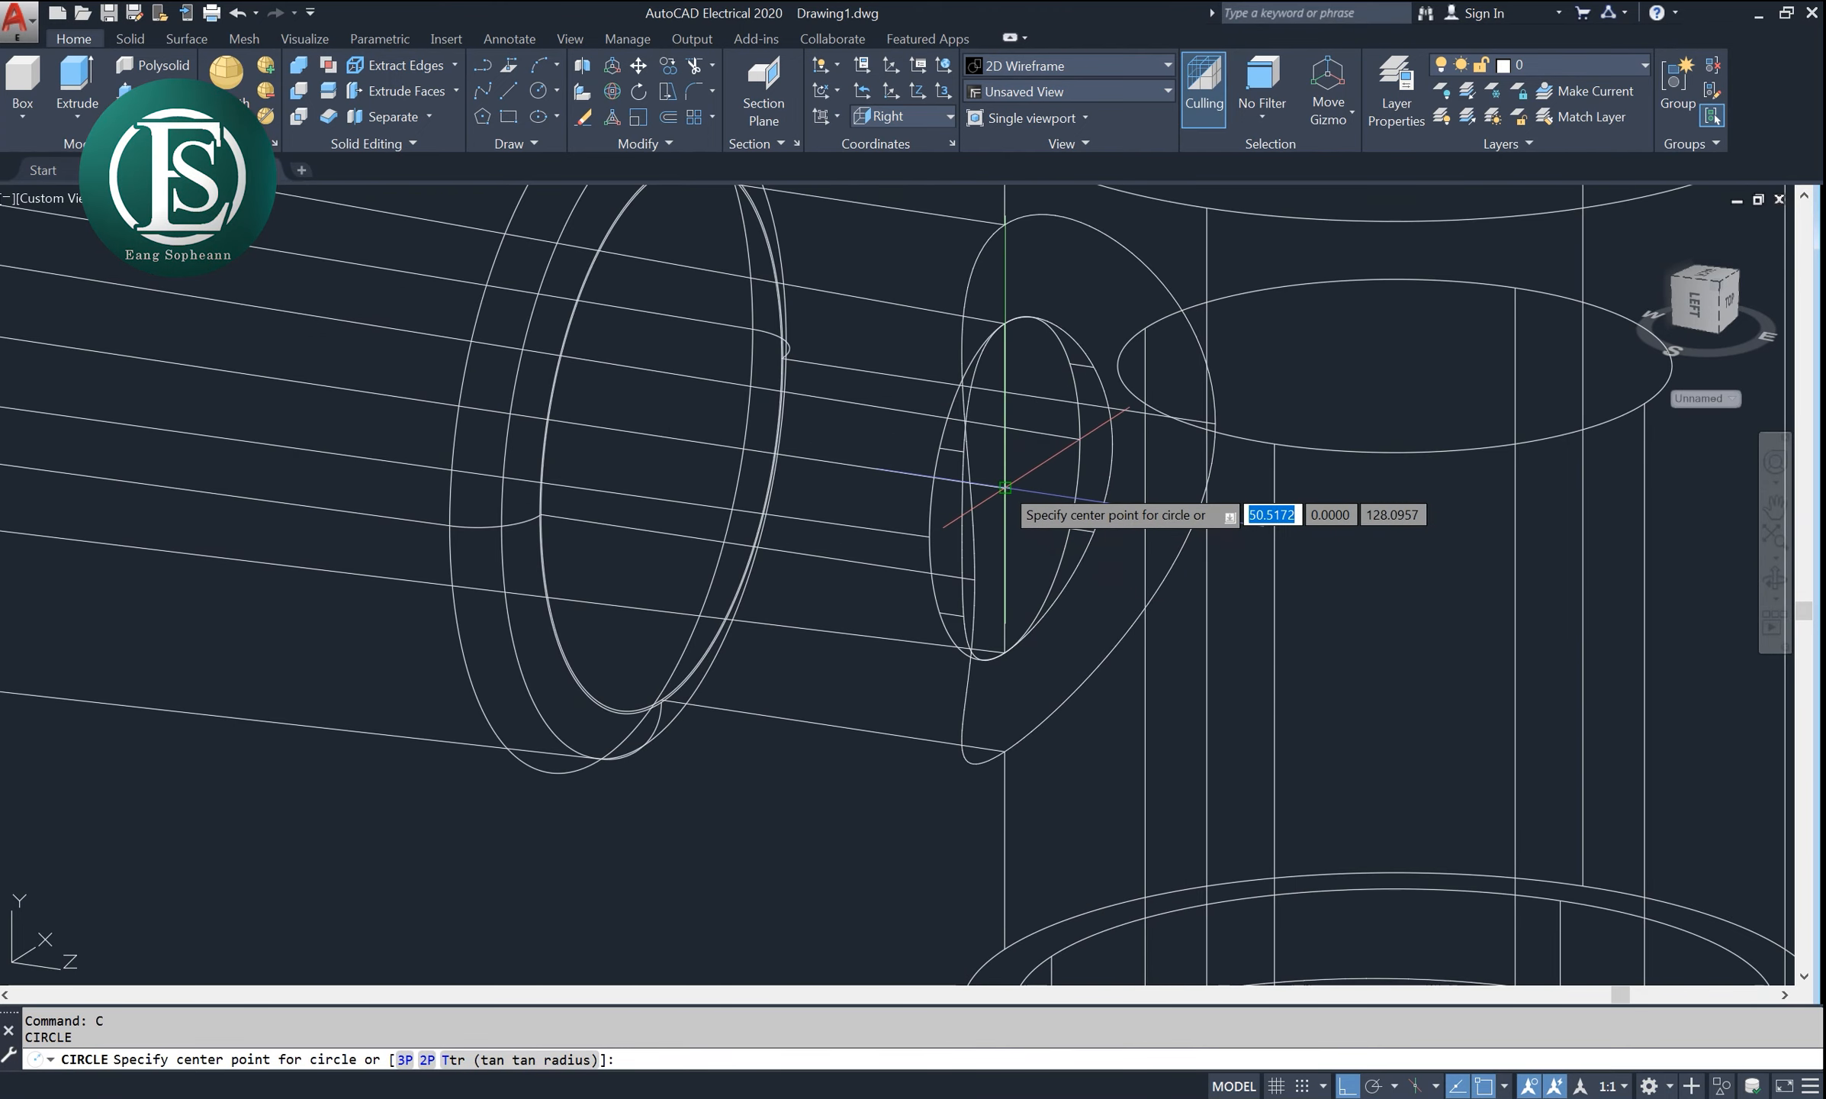
left_click(1006, 487)
left_click(1003, 608)
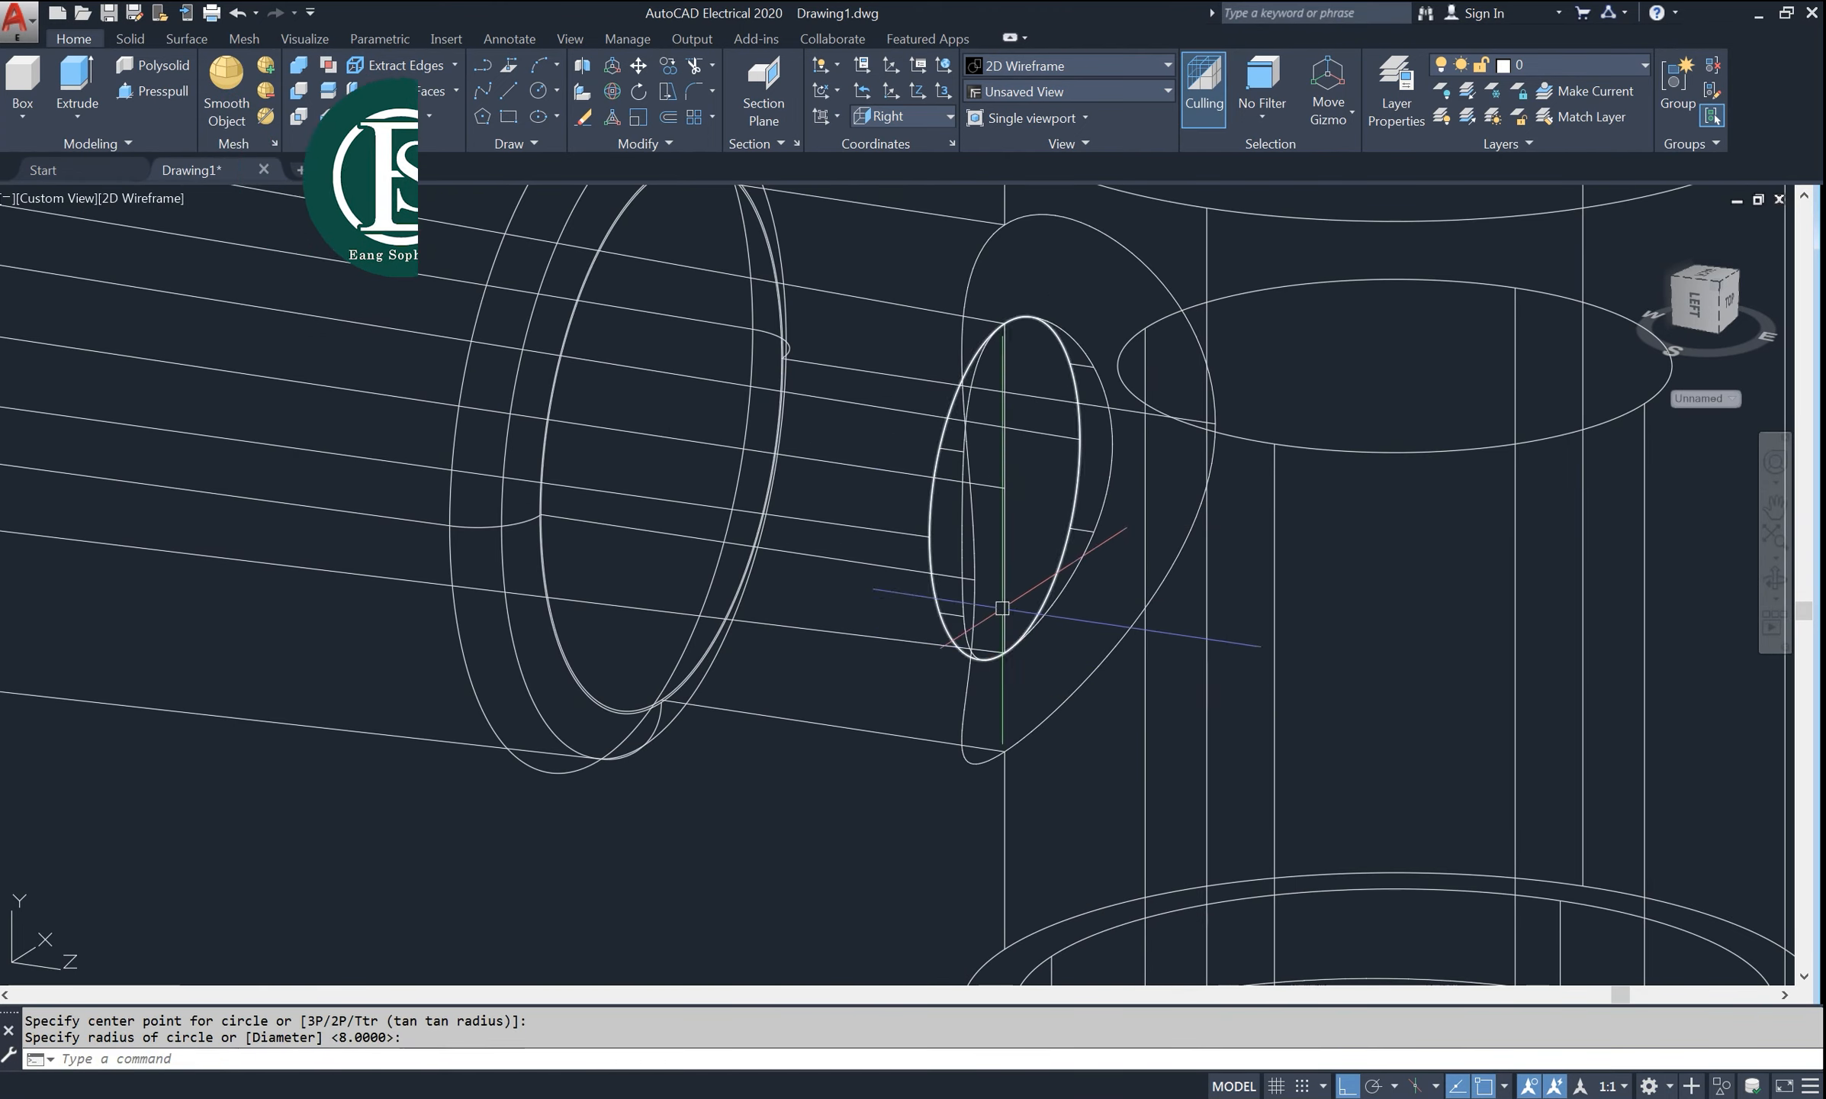
- Extrude the circle at the handle bore's end into the head's vertical bore
scroll(1003, 479, "down", 2)
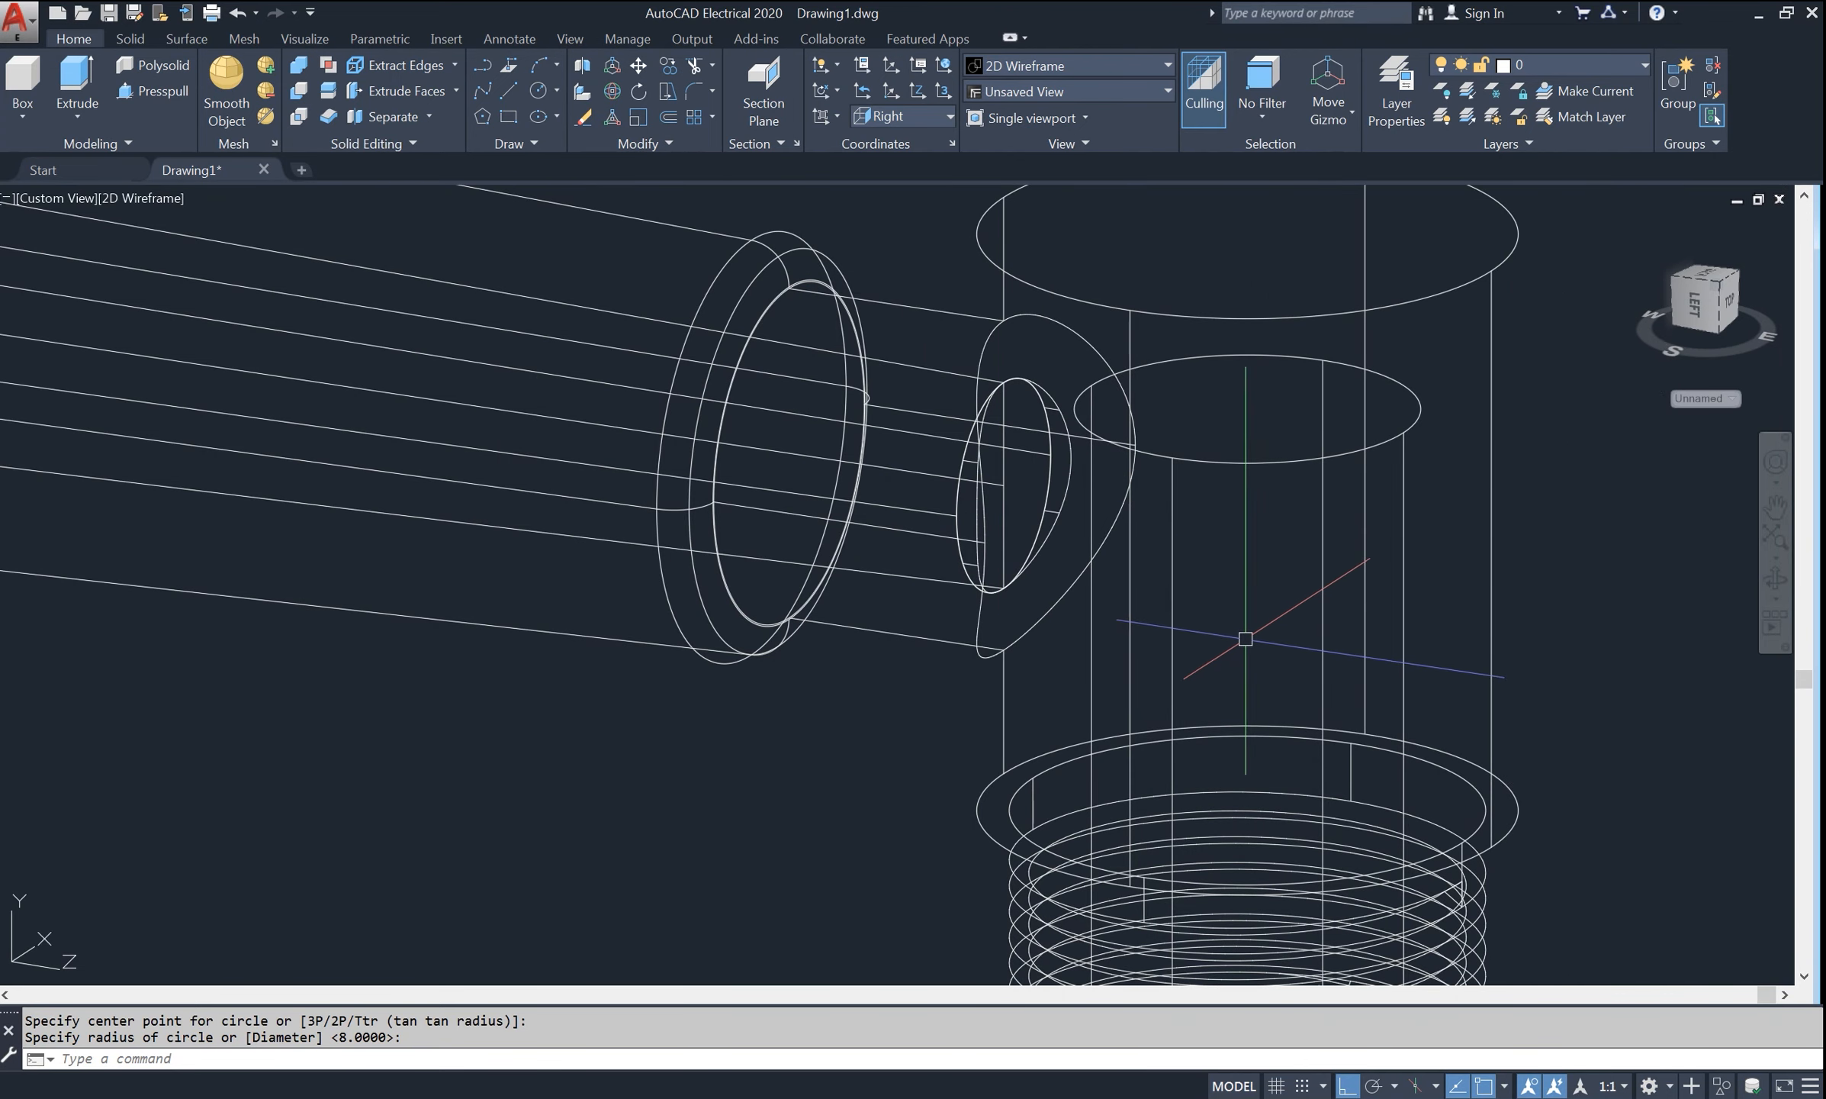
type("ext")
key("Return")
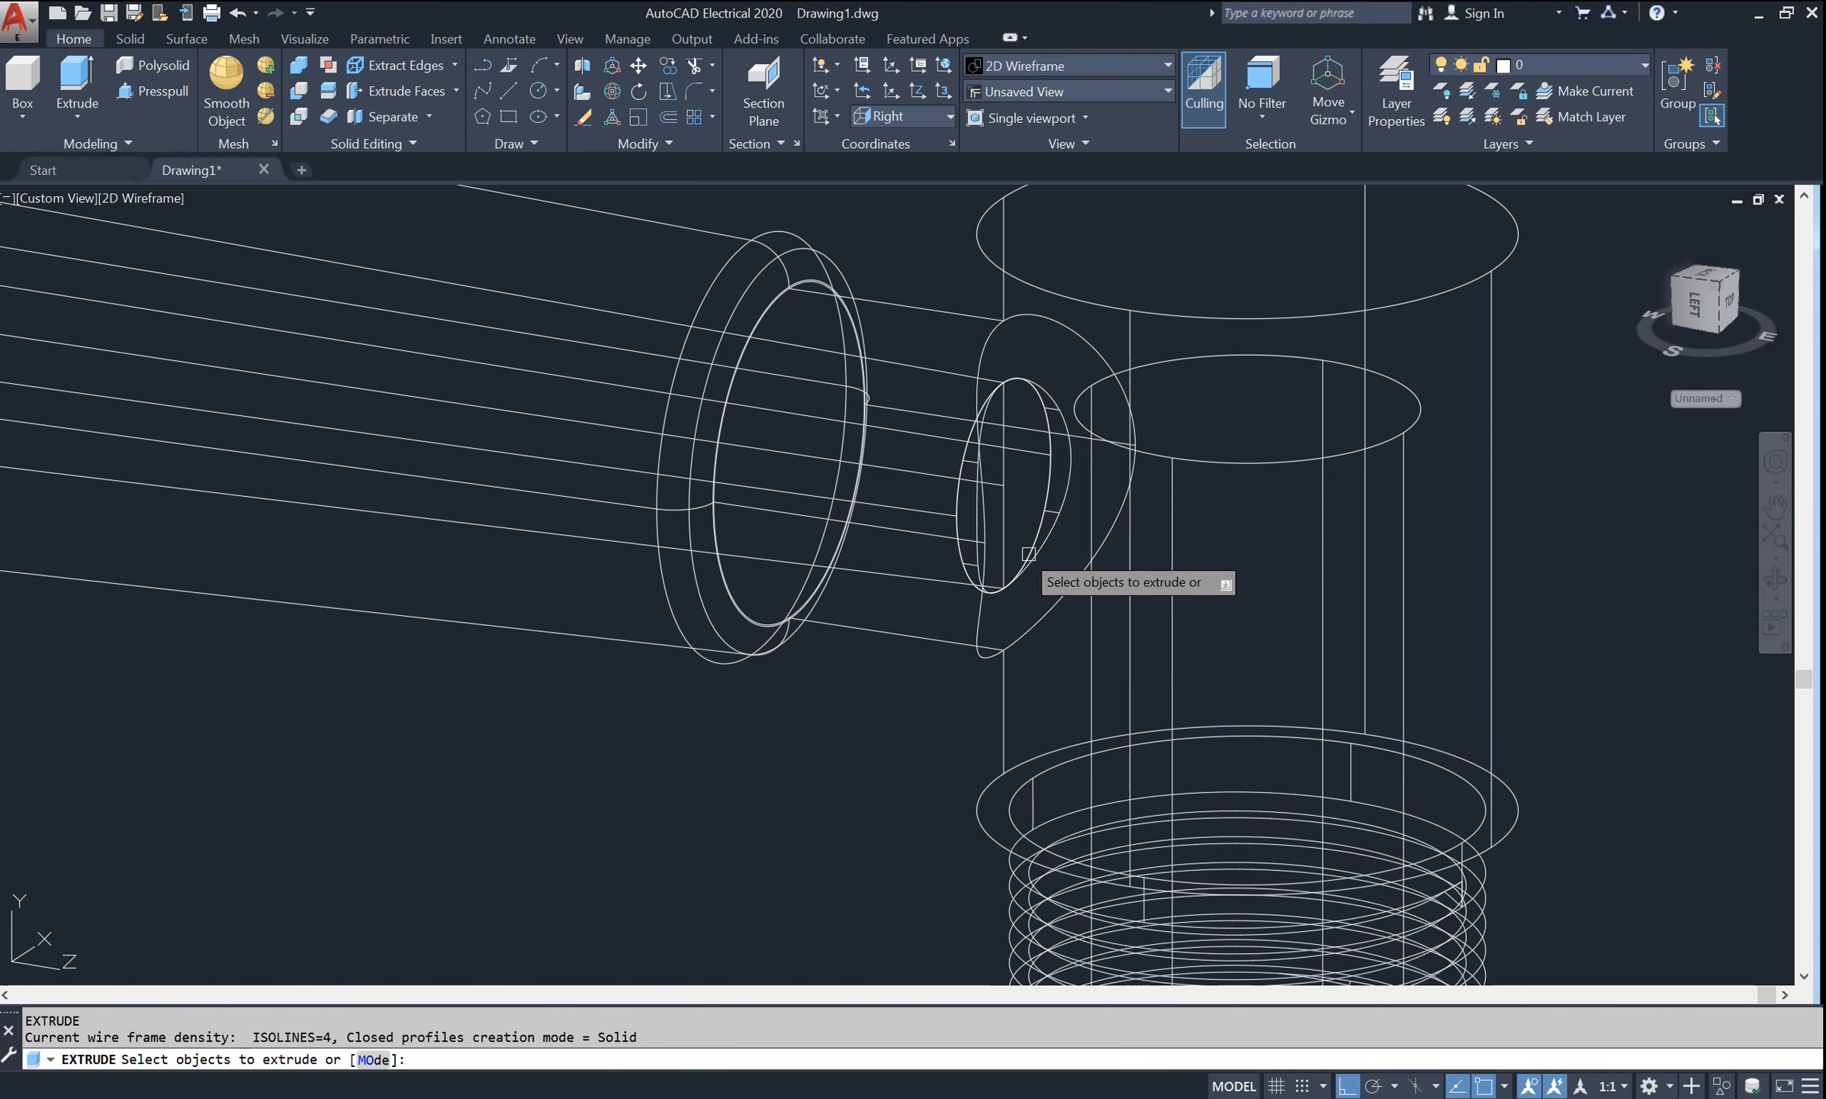
left_click(975, 519)
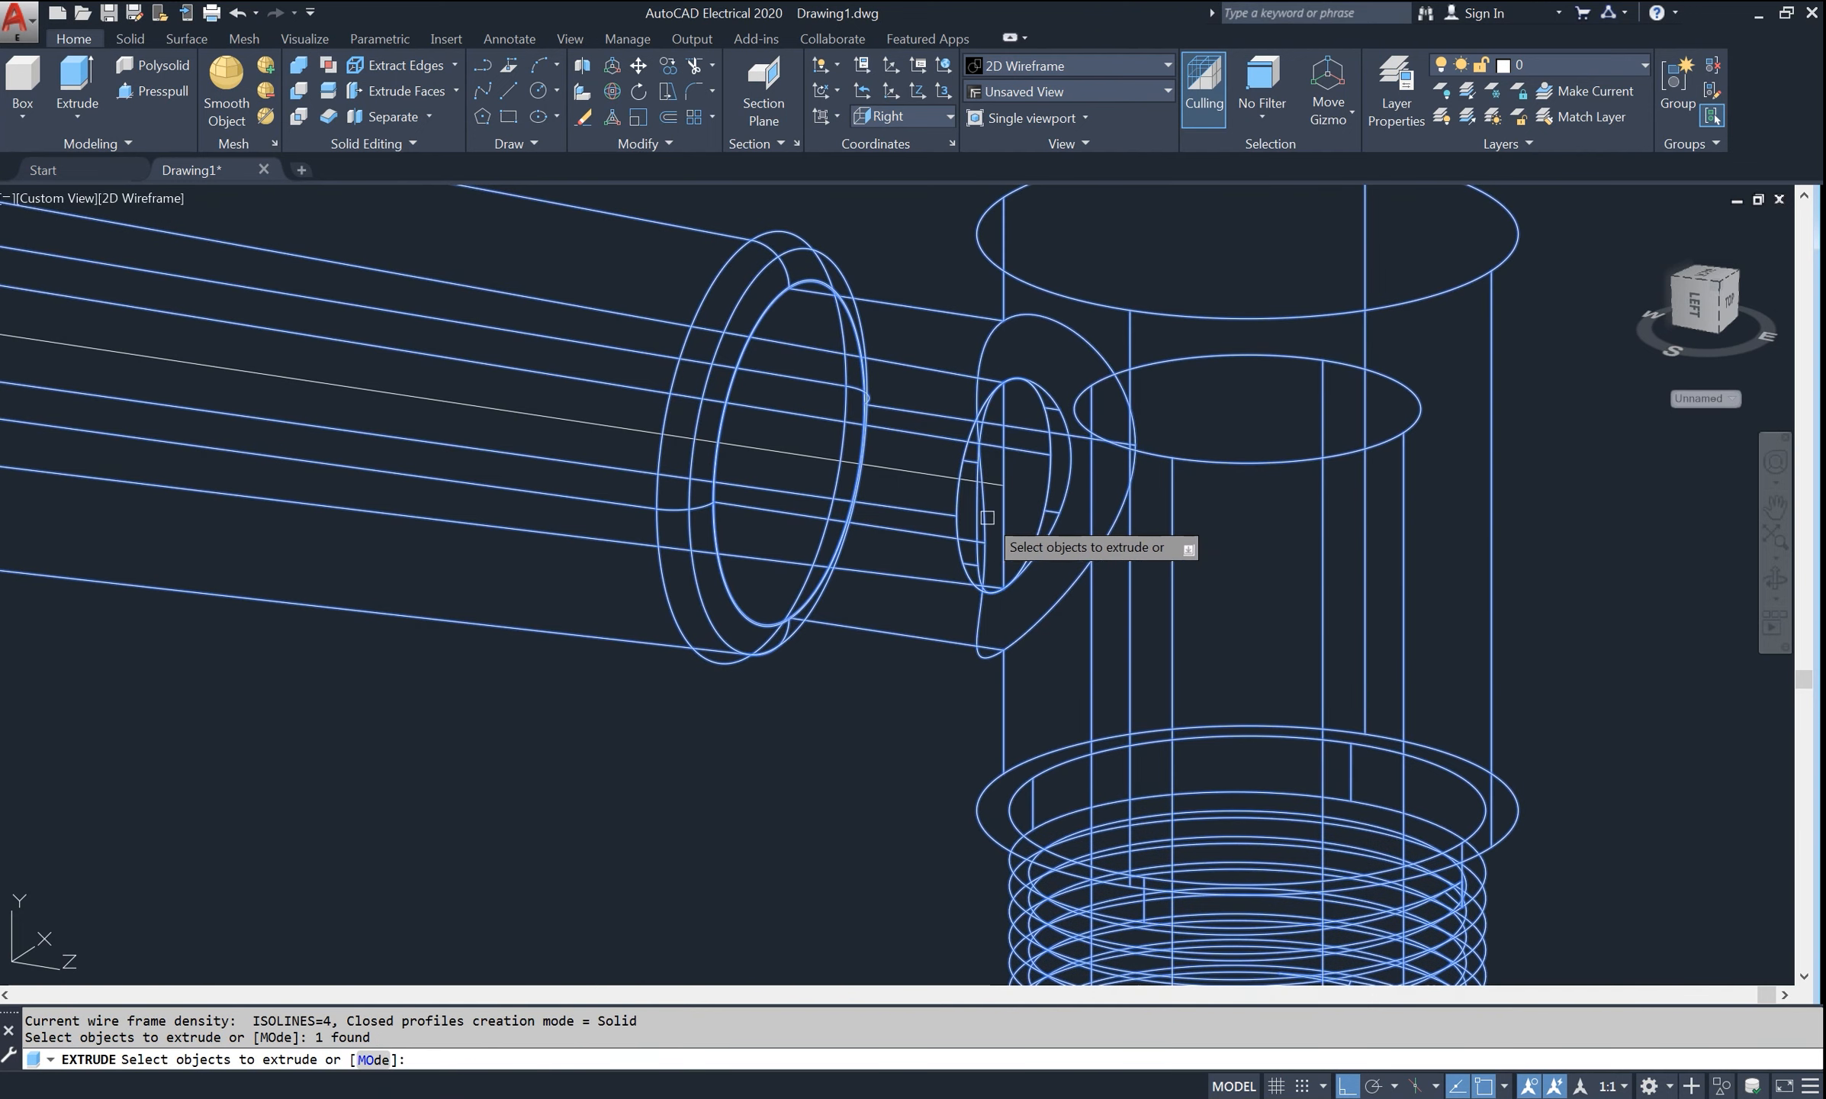
left_click(1035, 519)
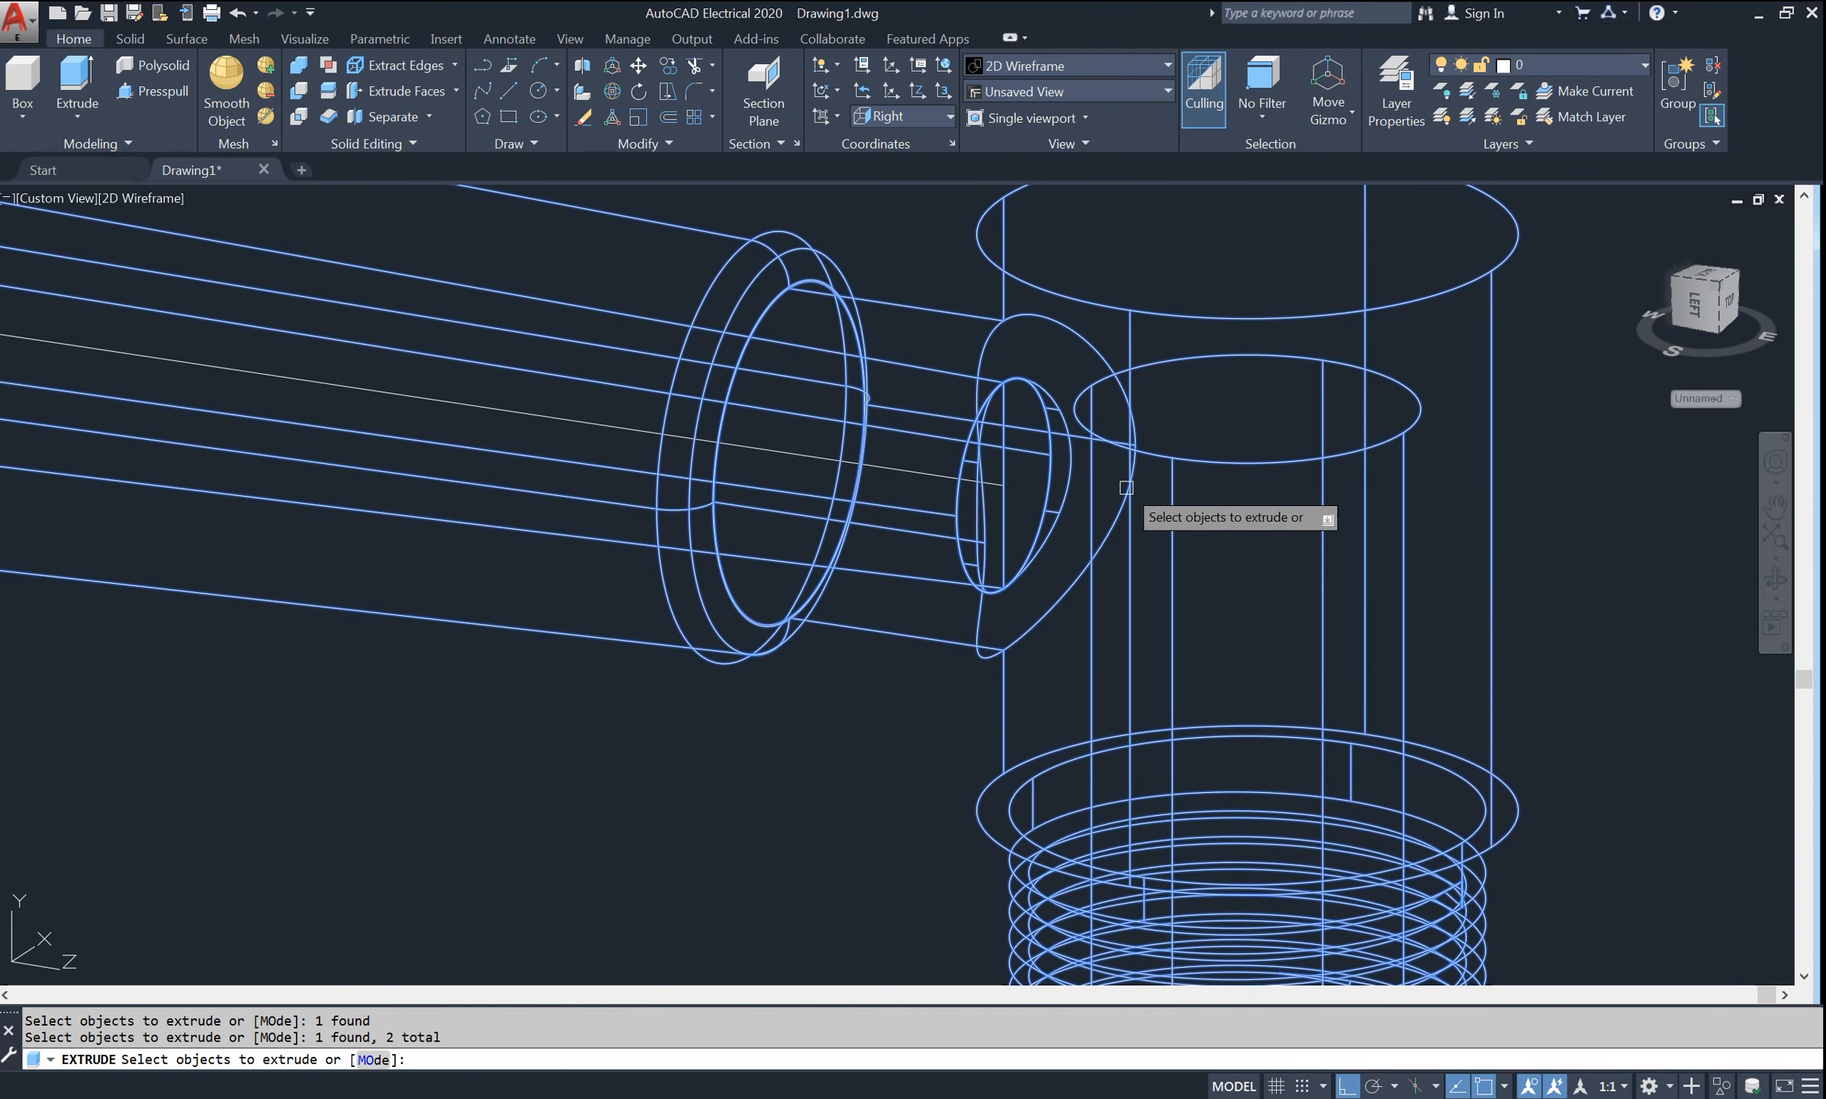
key("Return")
scroll(1247, 408, "down", 5)
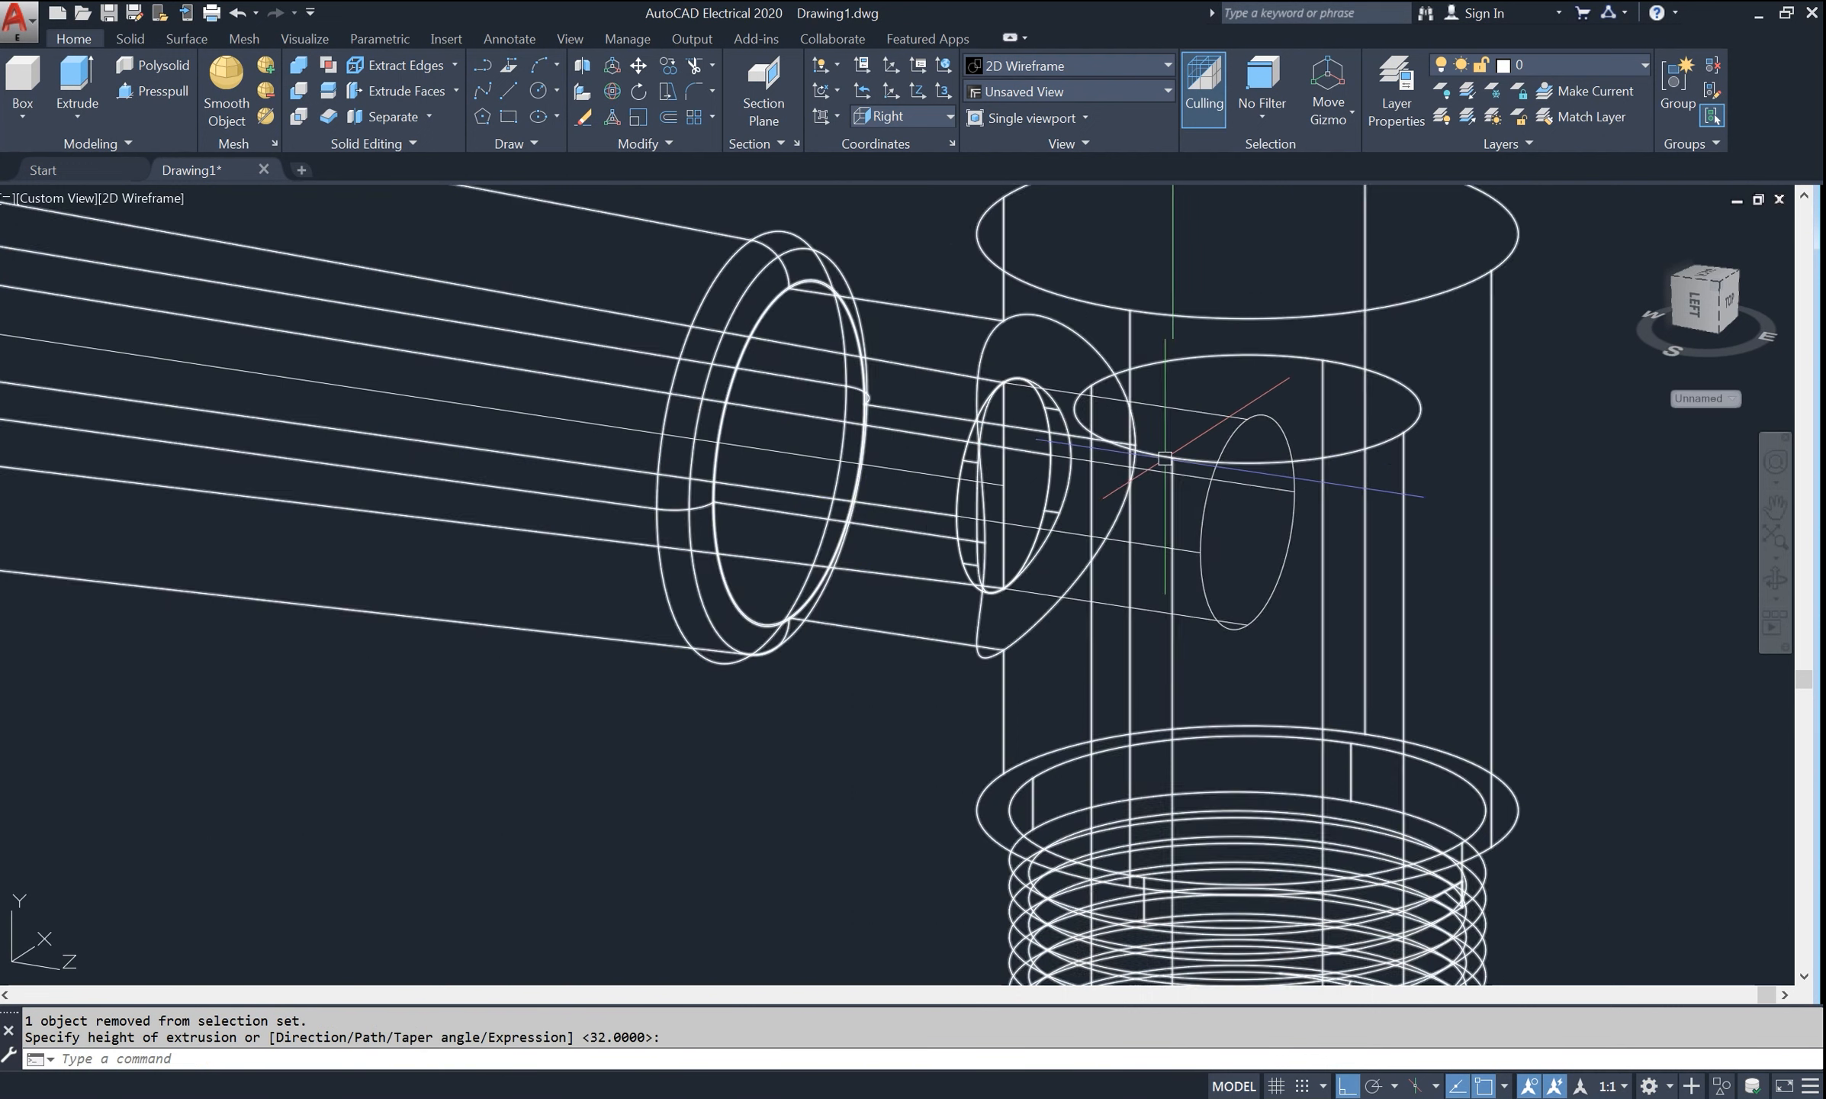
- Subtract the extruded horizontal cylinder from the body to connect the handle bore with the head's vertical bore
scroll(1255, 587, "up", 3)
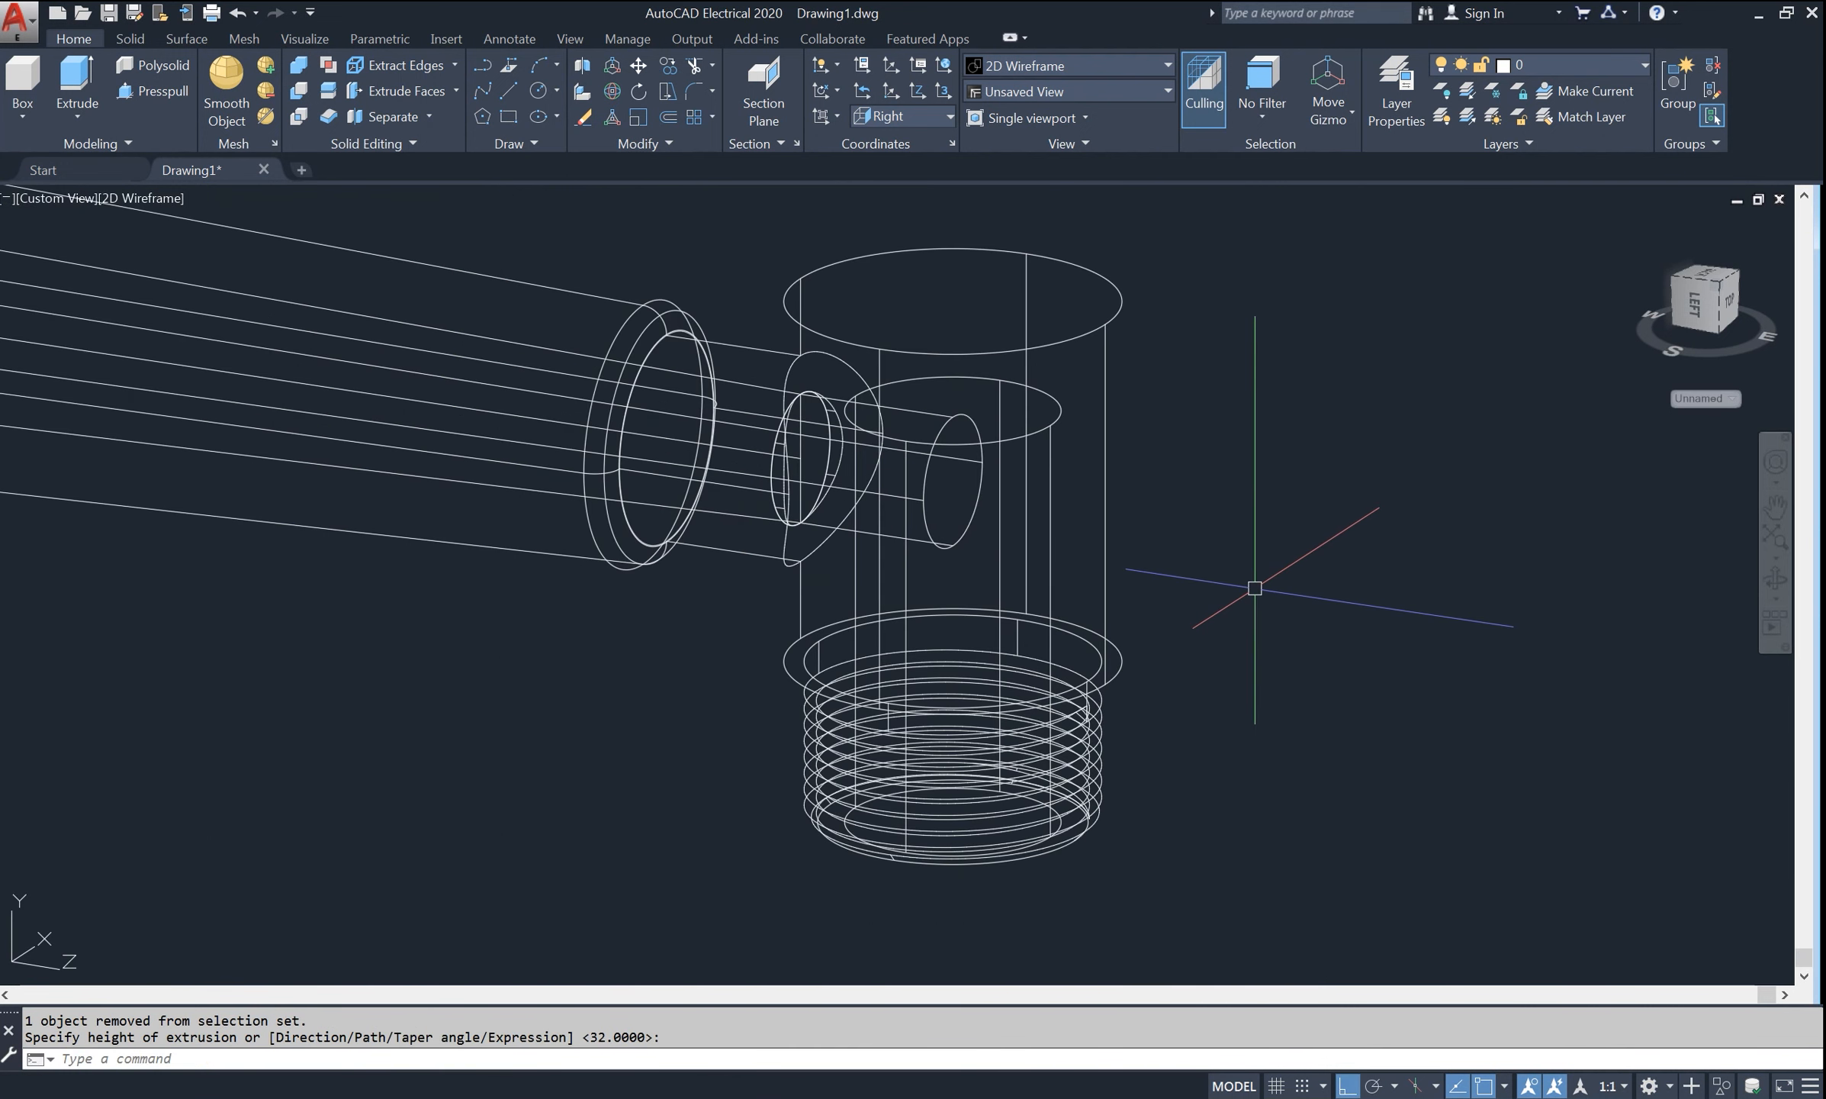
type("su")
key("Return")
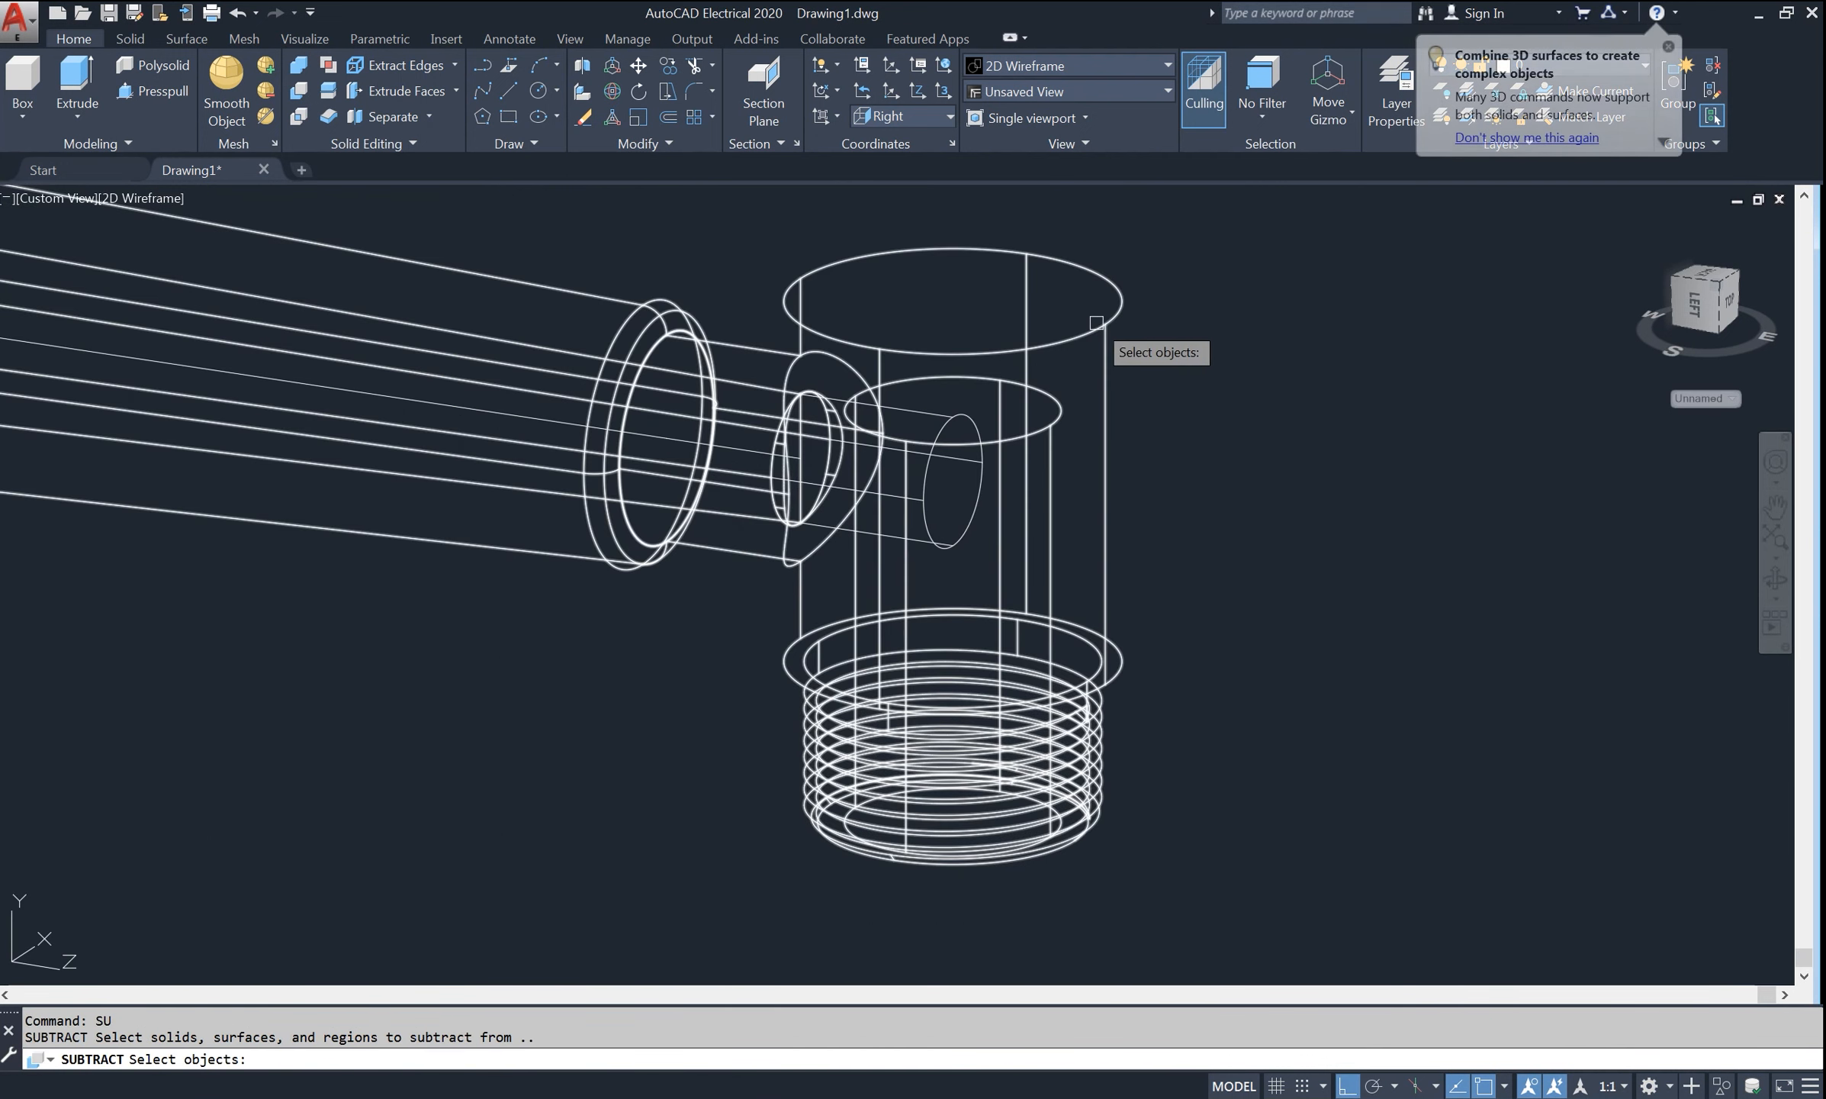
left_click(977, 435)
key("Return")
left_click(824, 451)
key("Return")
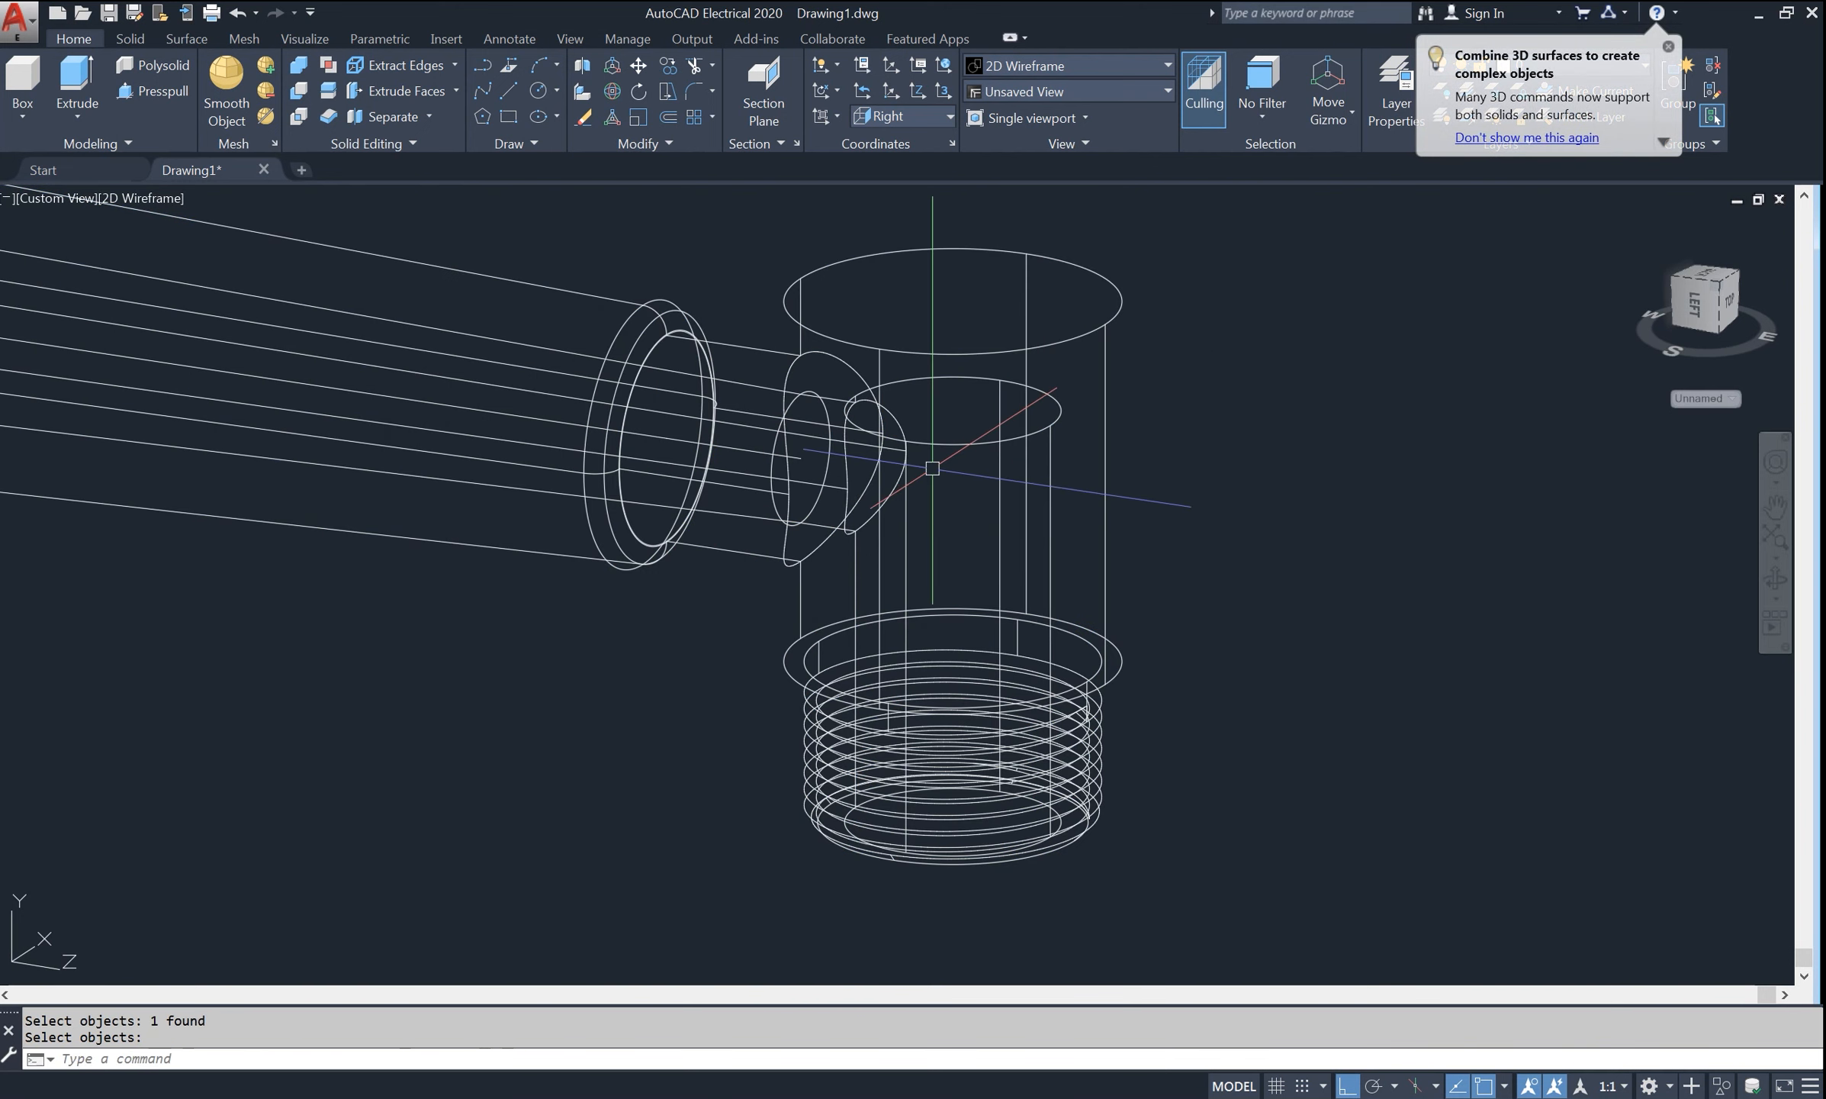
- Change the visual style to Shaded and set the coordinate system back to World
left_click(170, 199)
left_click(239, 335)
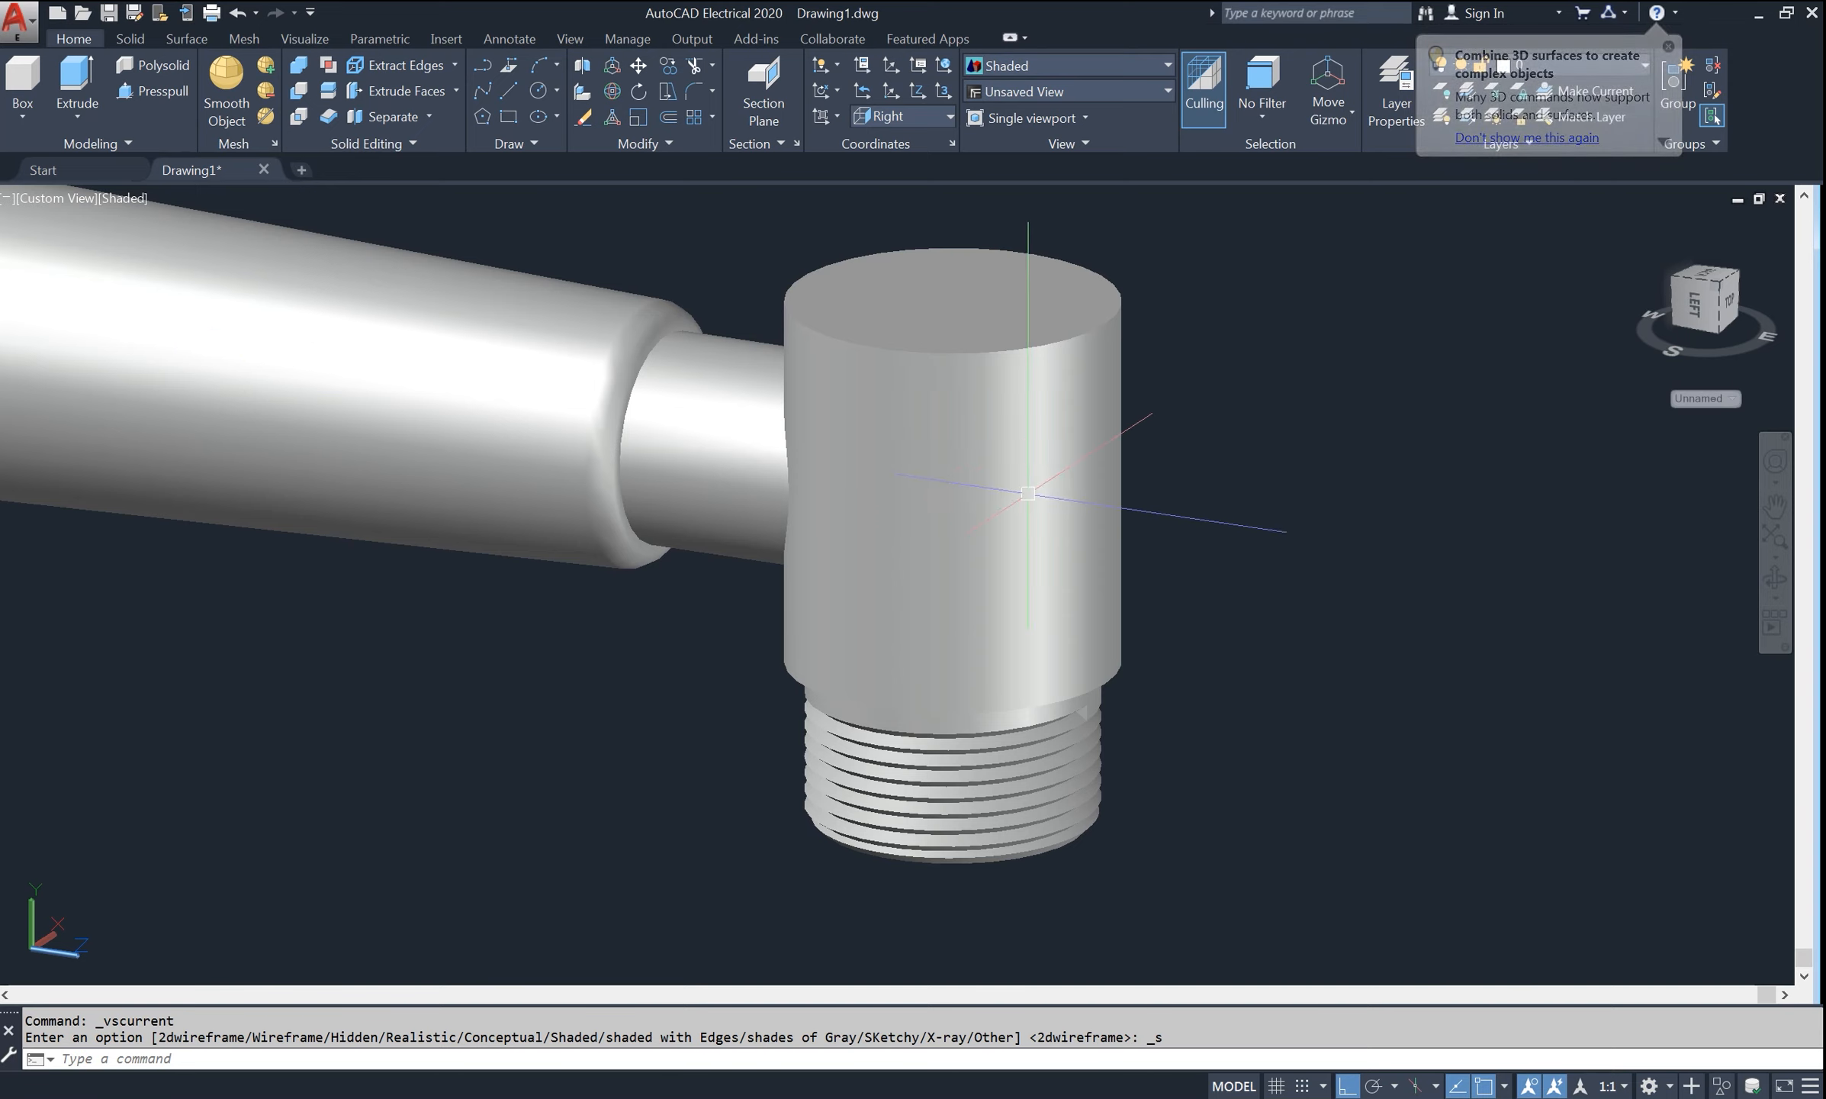
scroll(1118, 399, "down", 2)
middle_click_drag(1297, 702, 1192, 709, "shift")
scroll(1043, 626, "up", 1)
right_click(1056, 365)
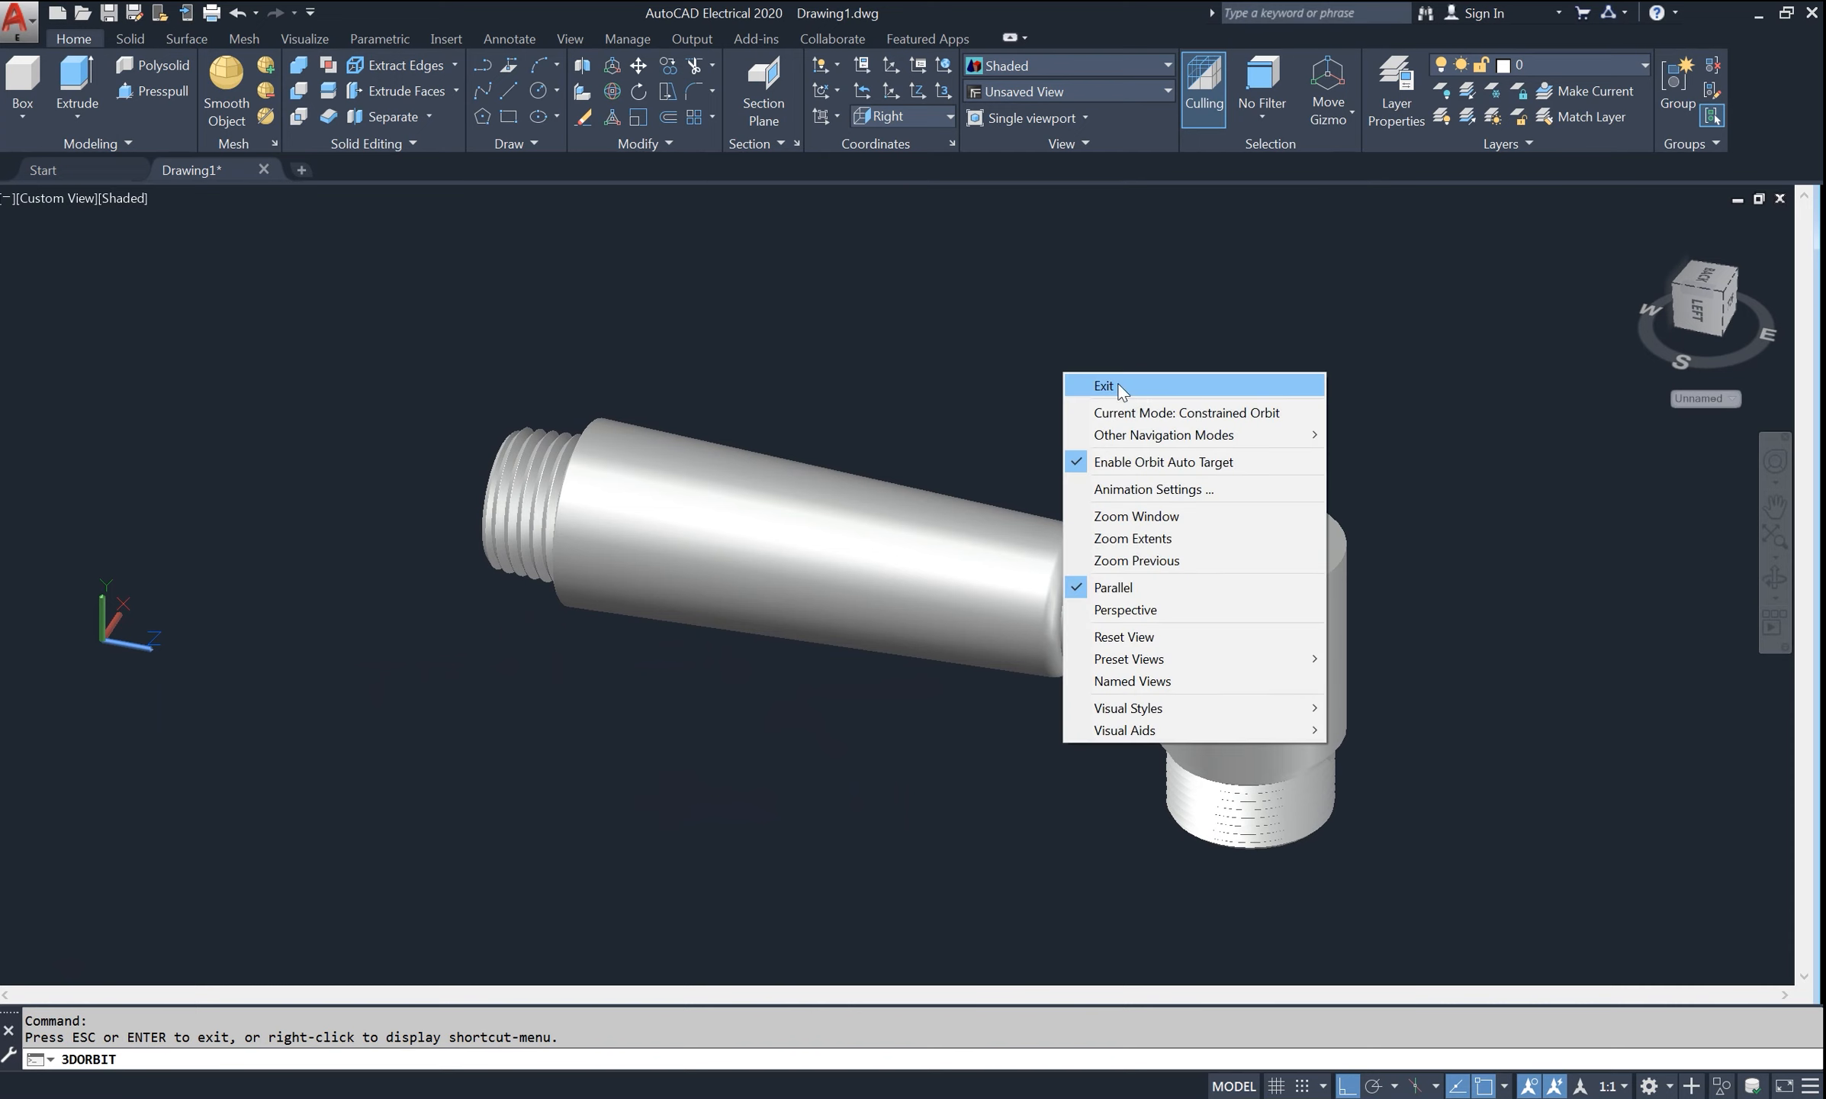
left_click(1072, 372)
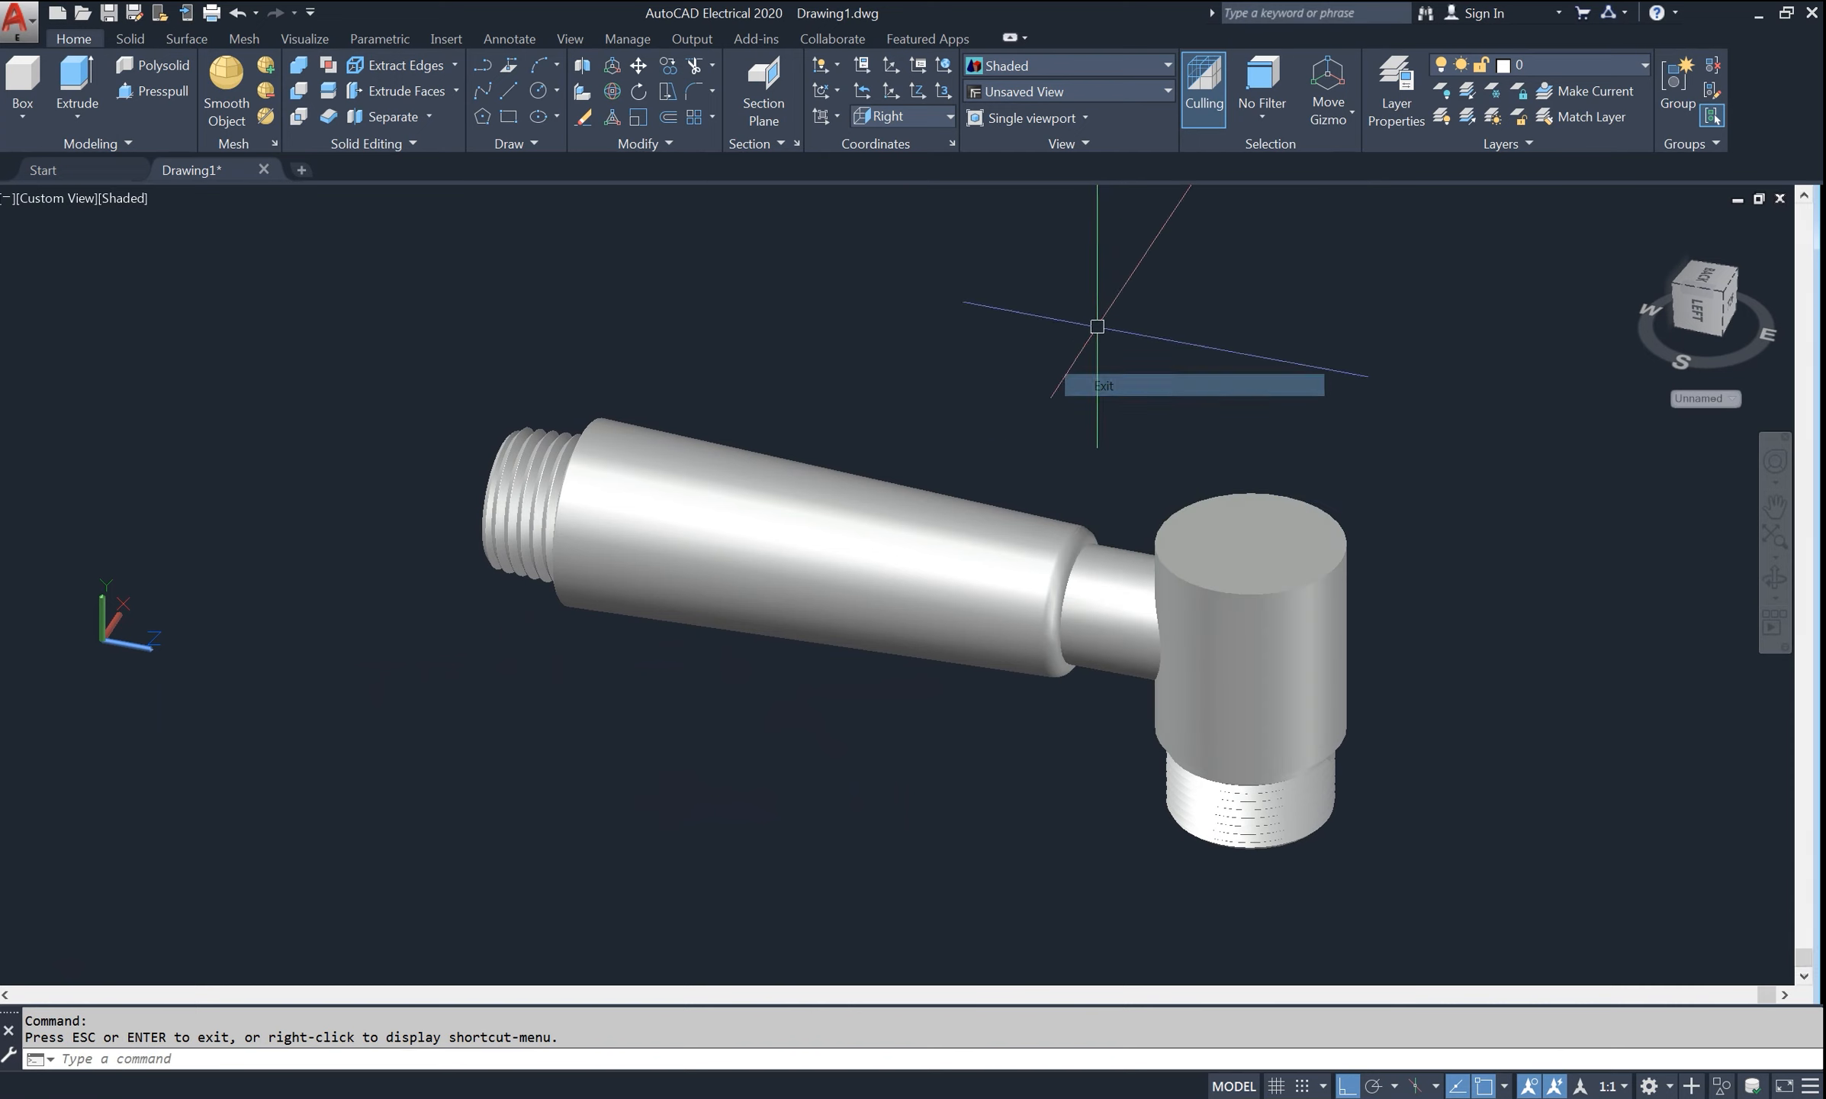
left_click(930, 118)
left_click(934, 135)
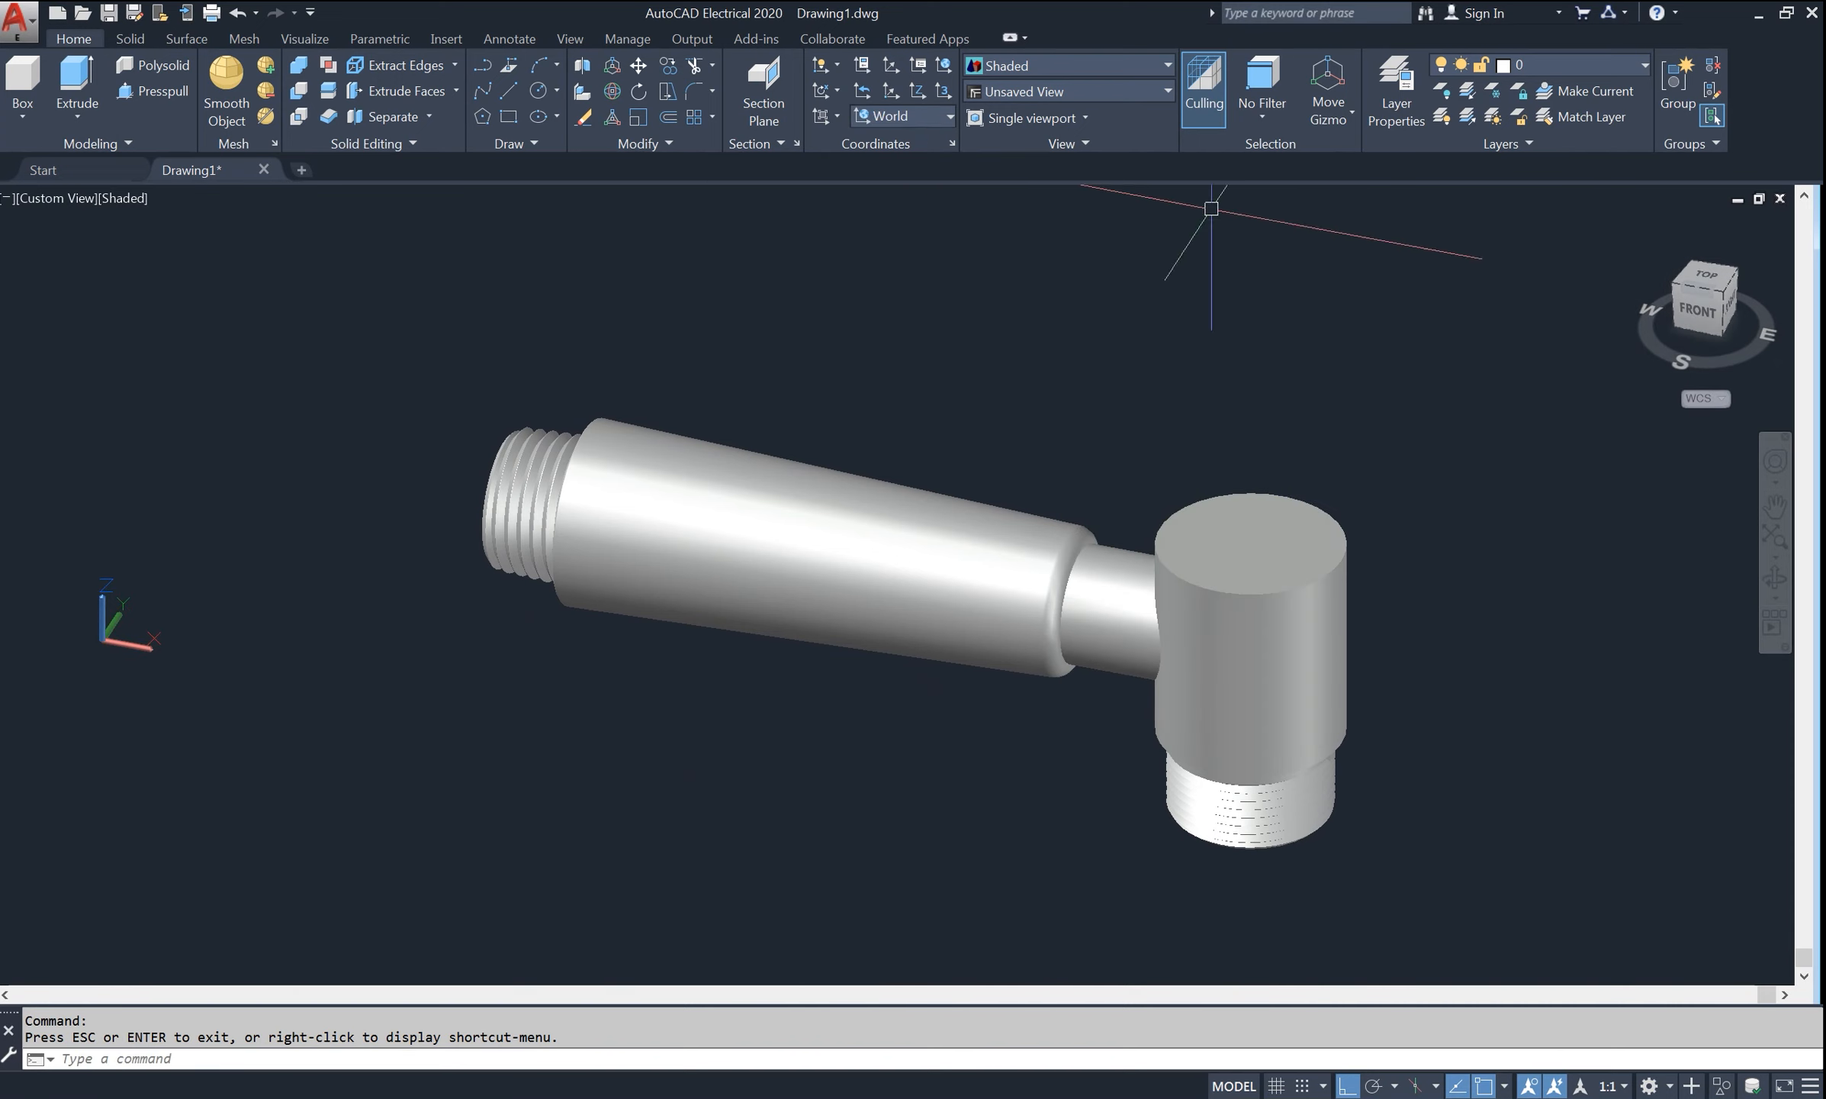
- Draw a 6.5-diameter circle at the centre of the cylindrical head's top face
left_click(1721, 293)
scroll(1292, 570, "up", 6)
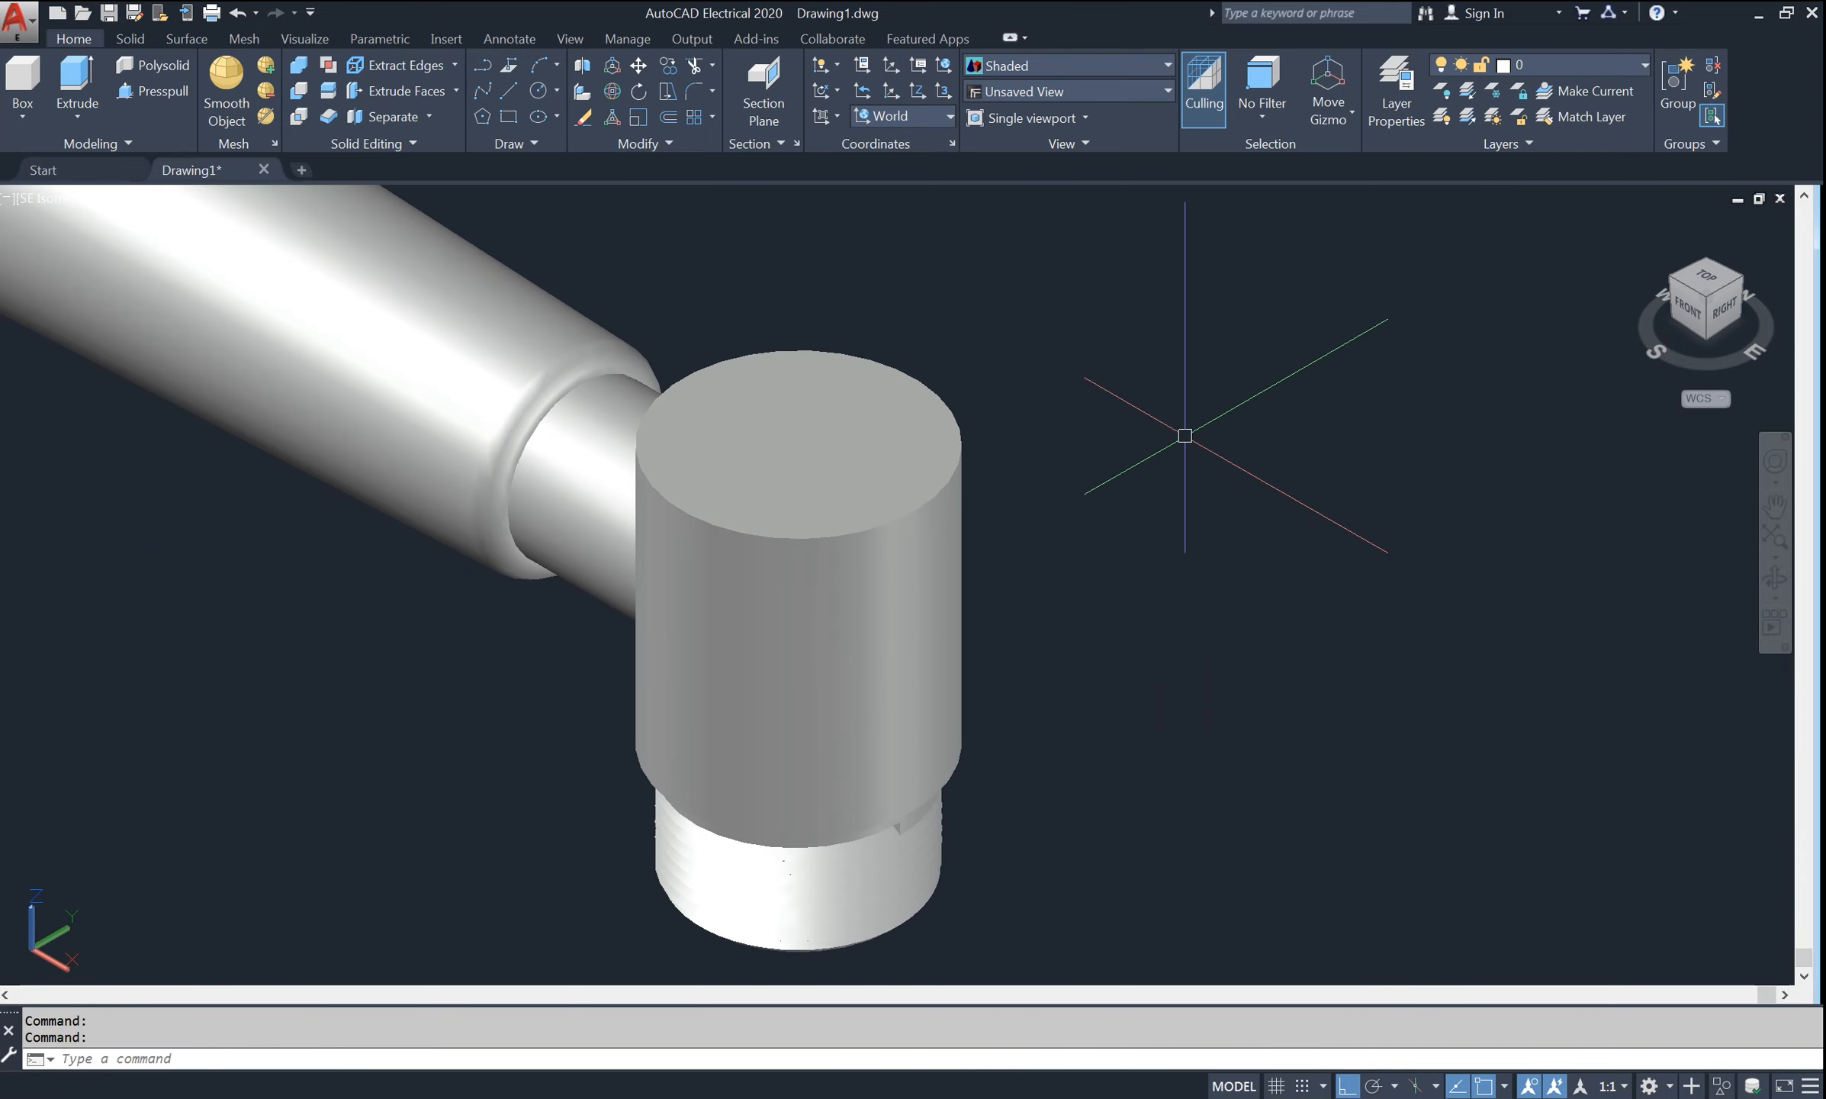
type("C")
key("Return")
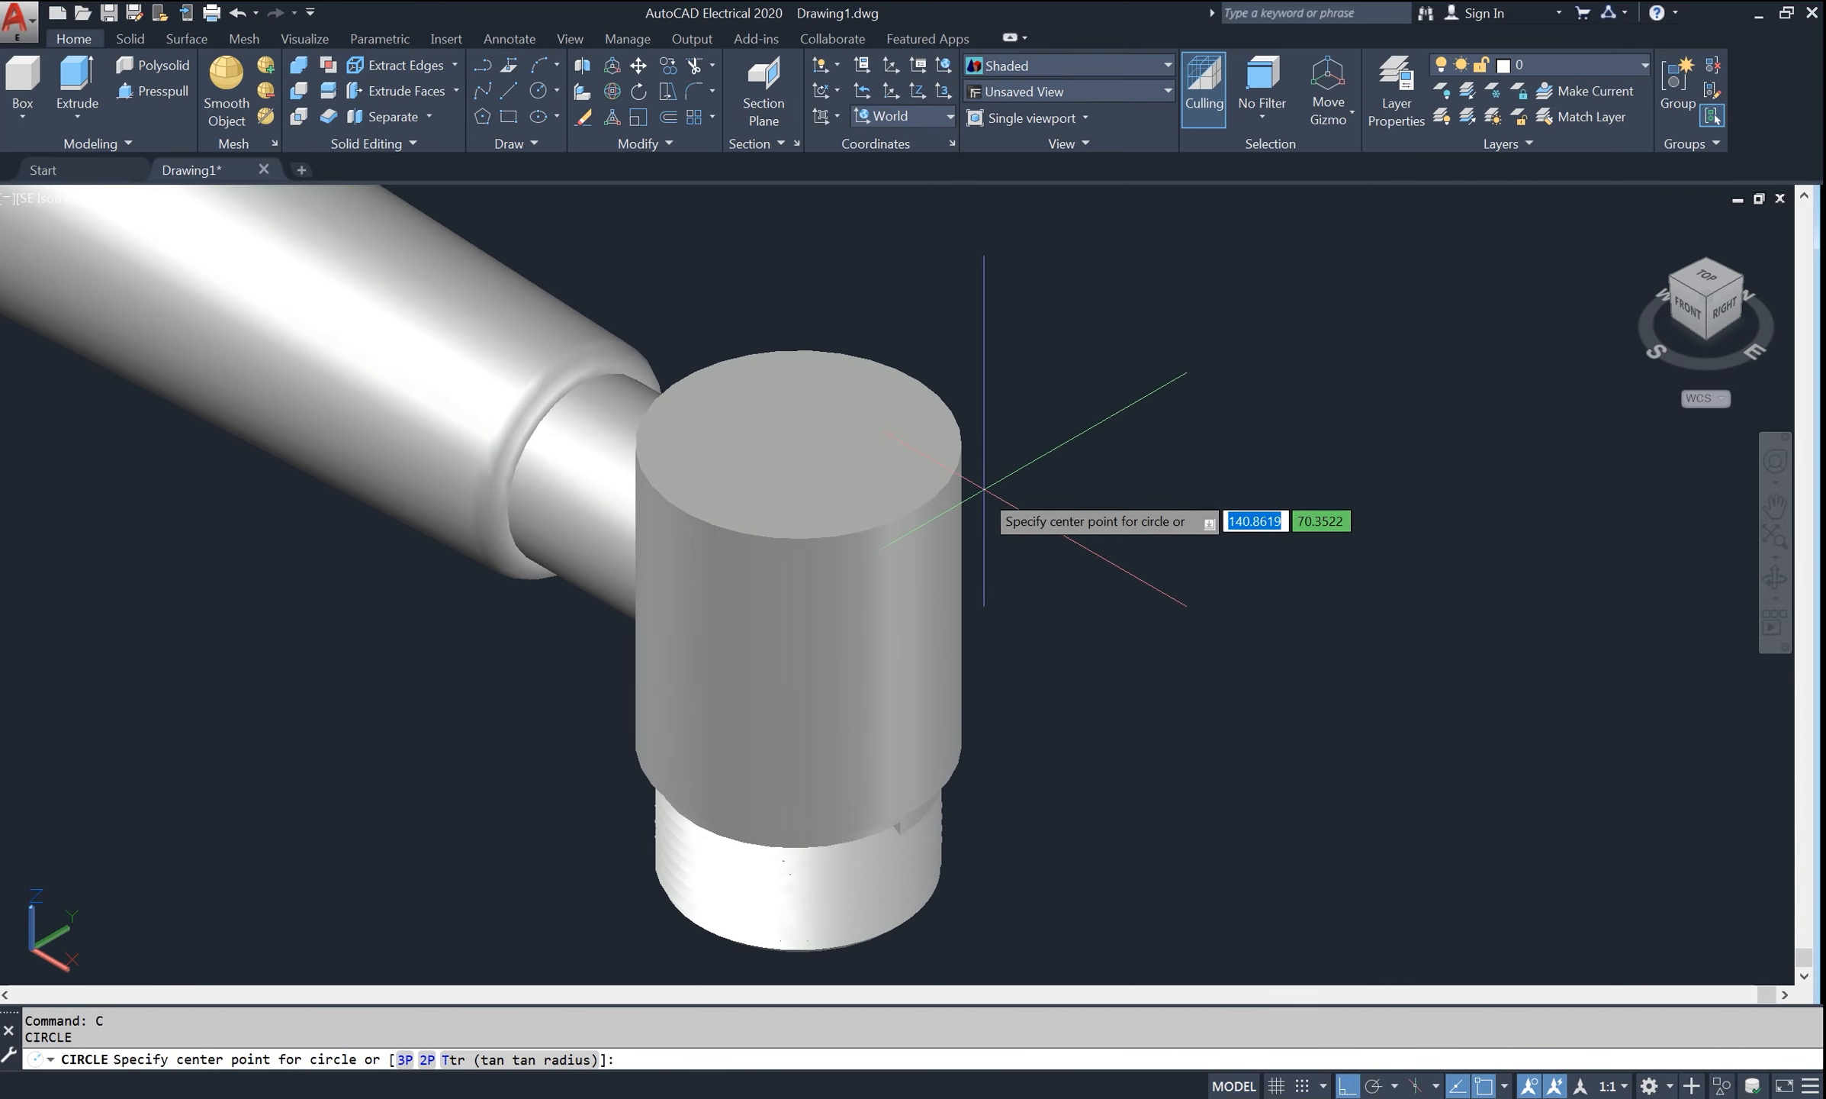
left_click(797, 444)
type("d")
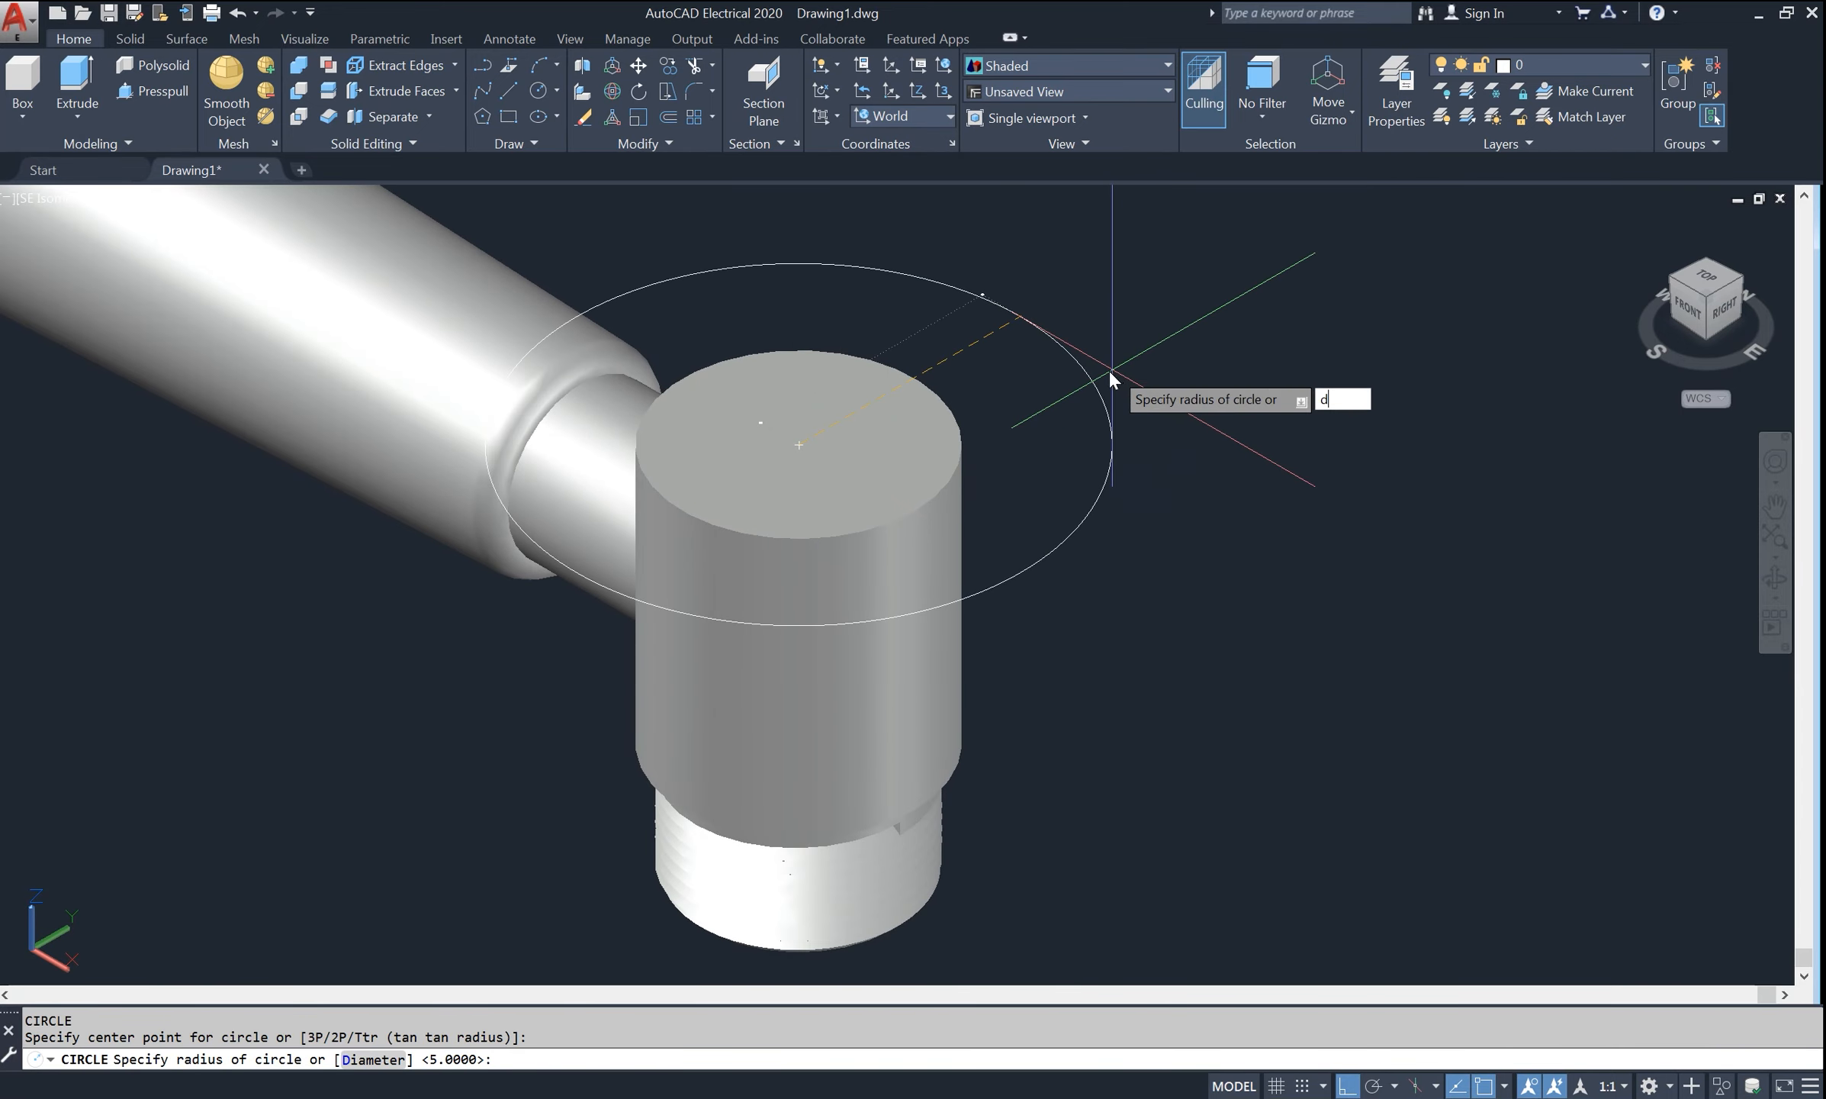
key("Return")
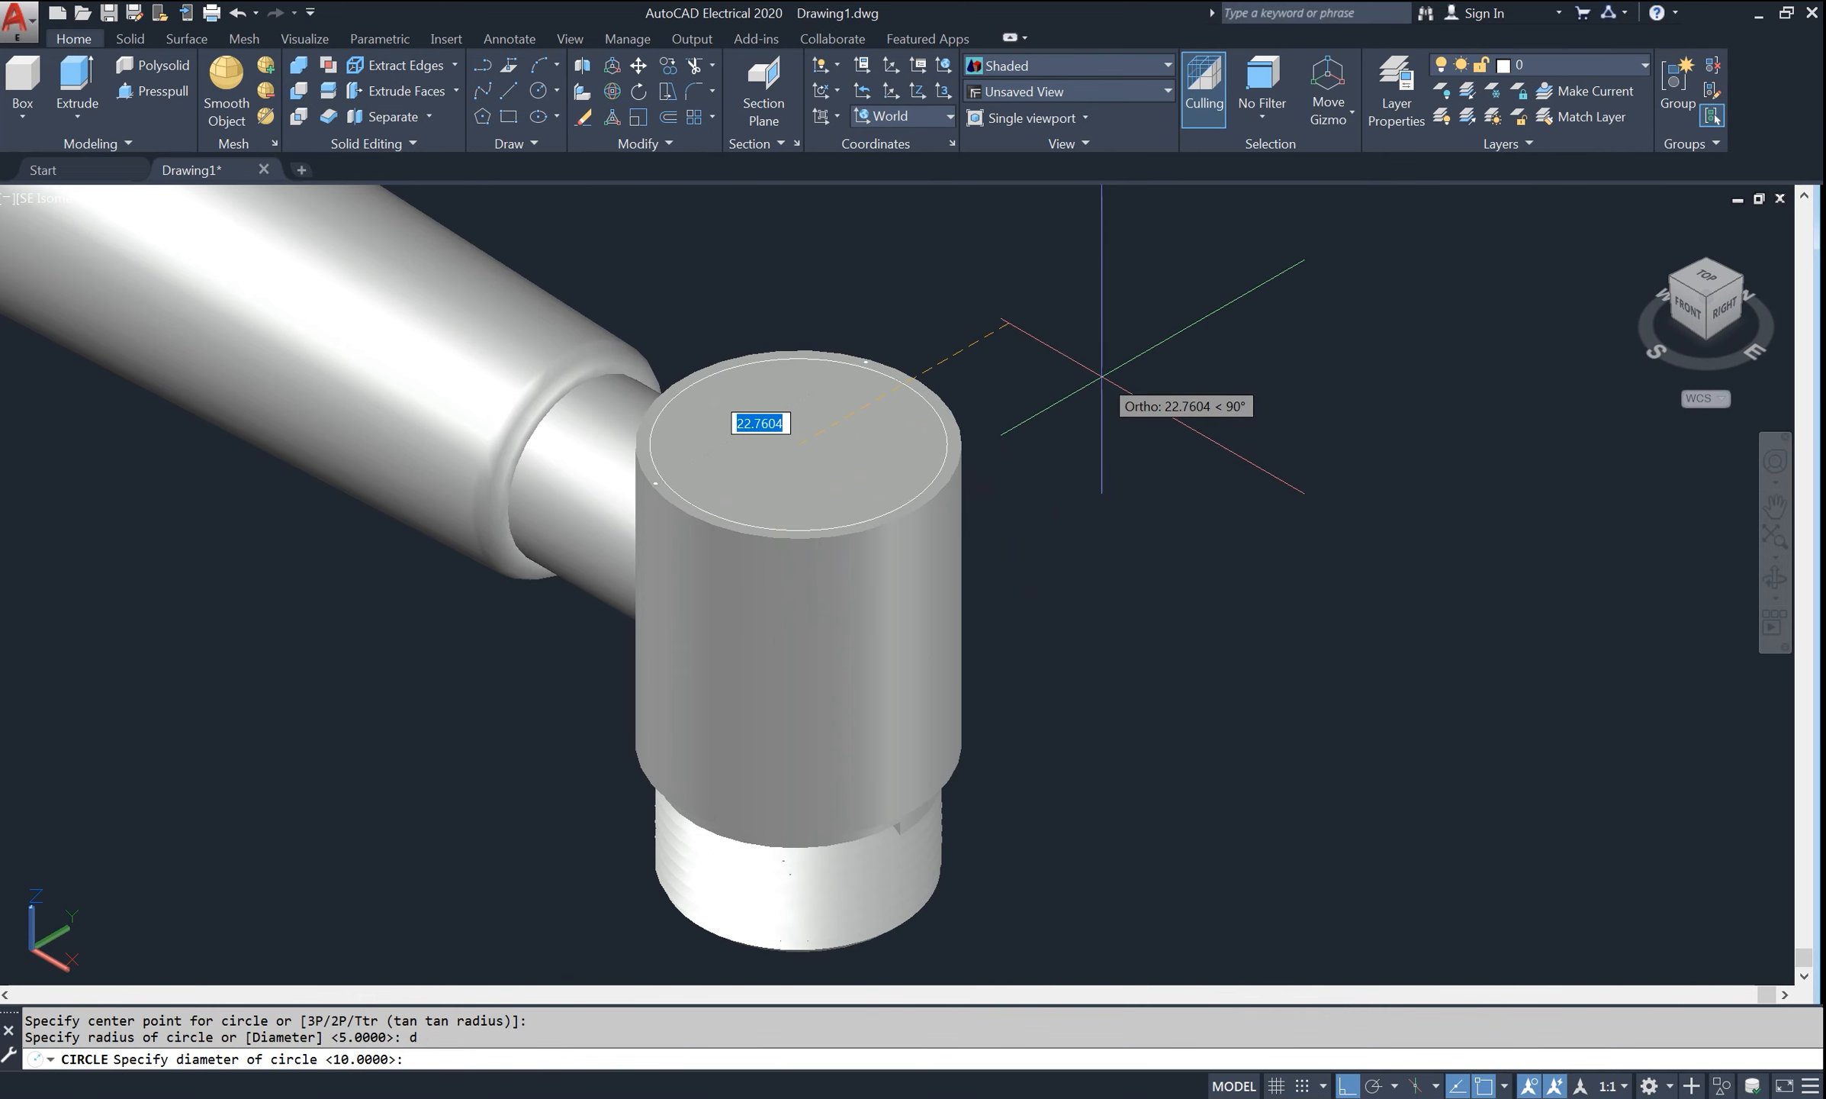
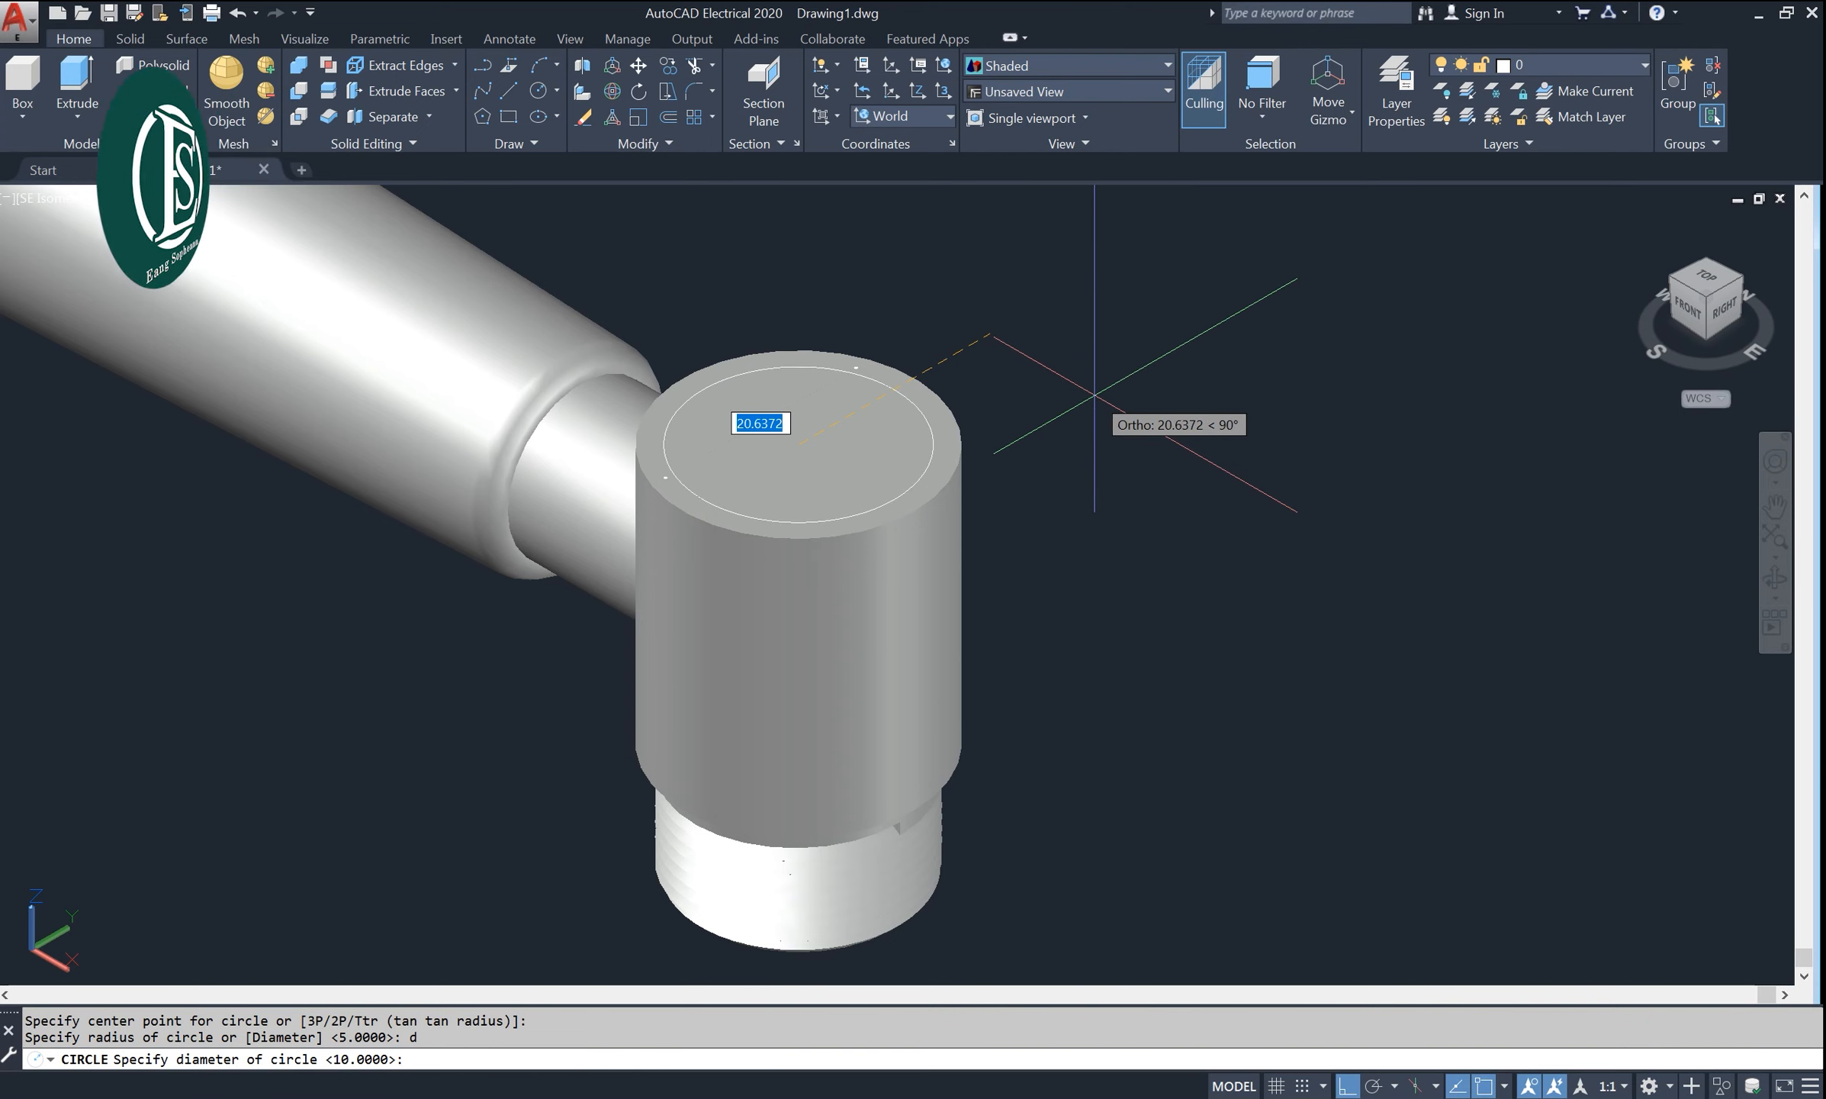
type("6.5")
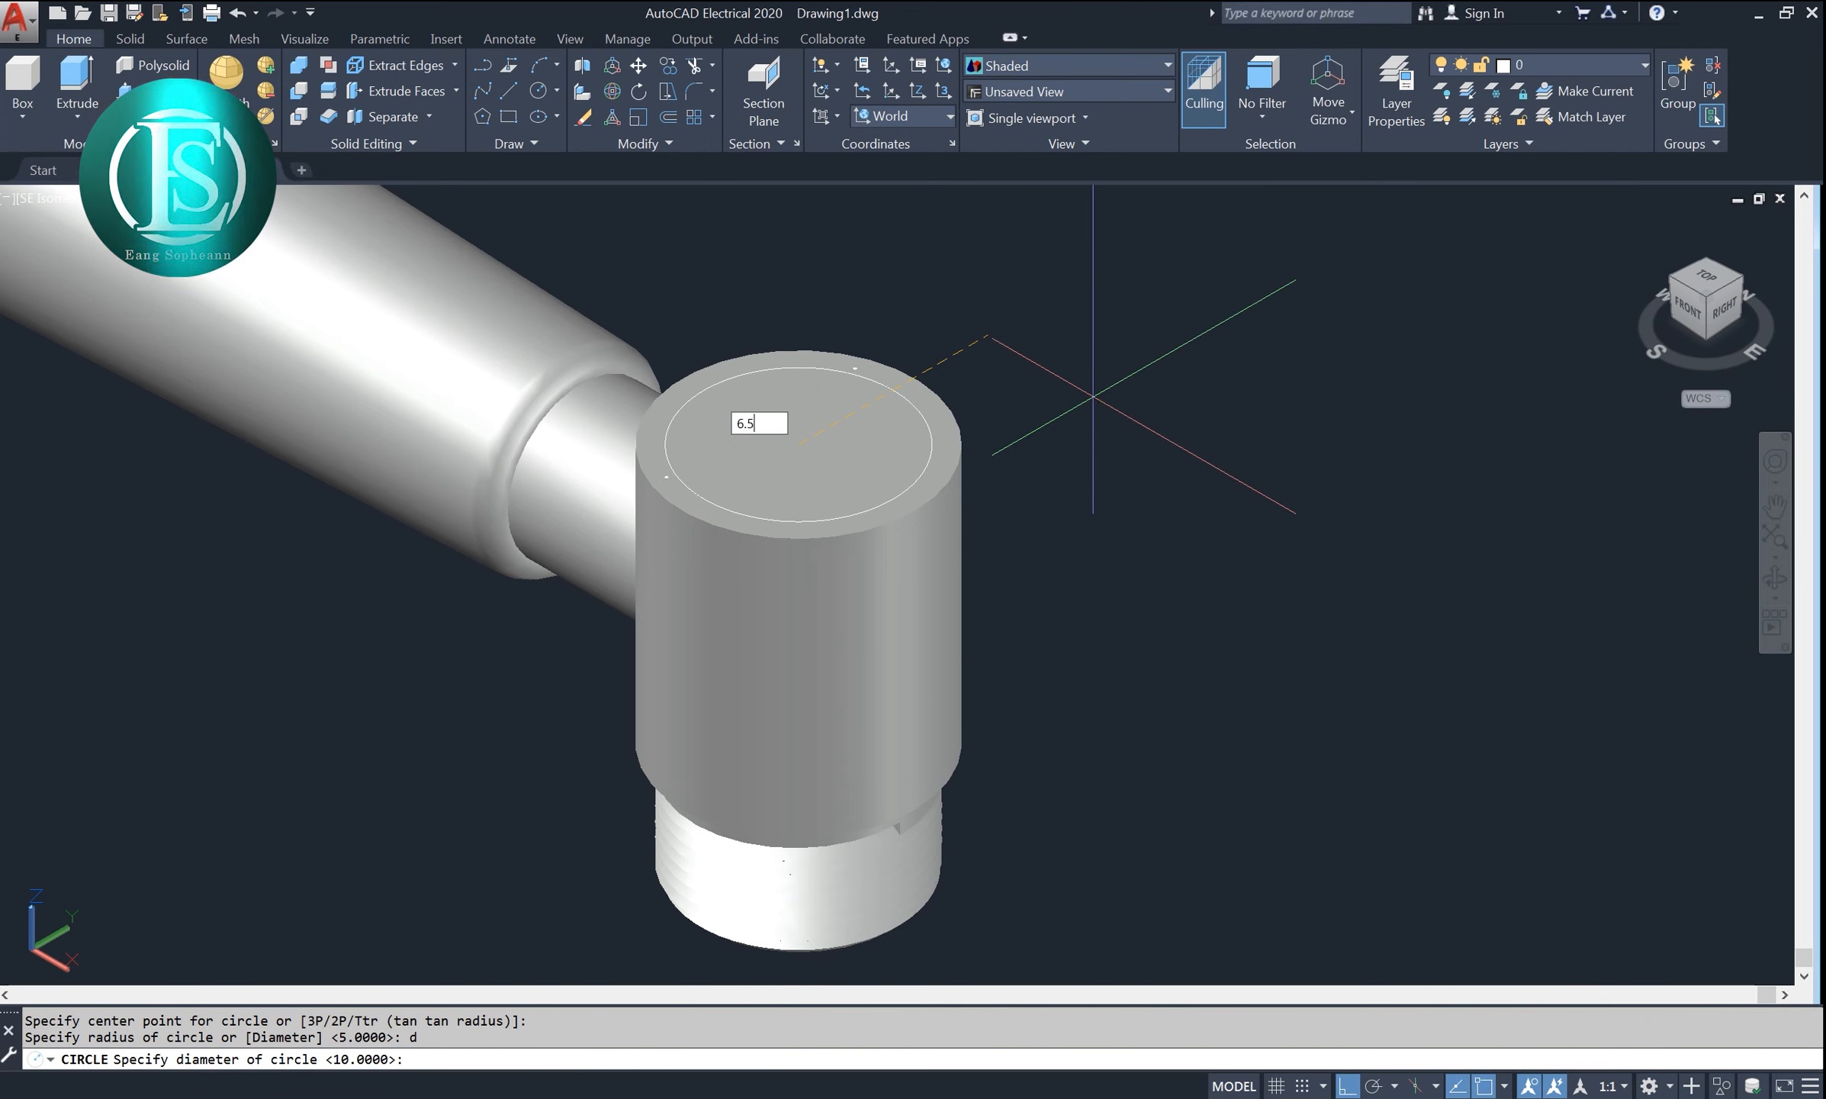
key("Return")
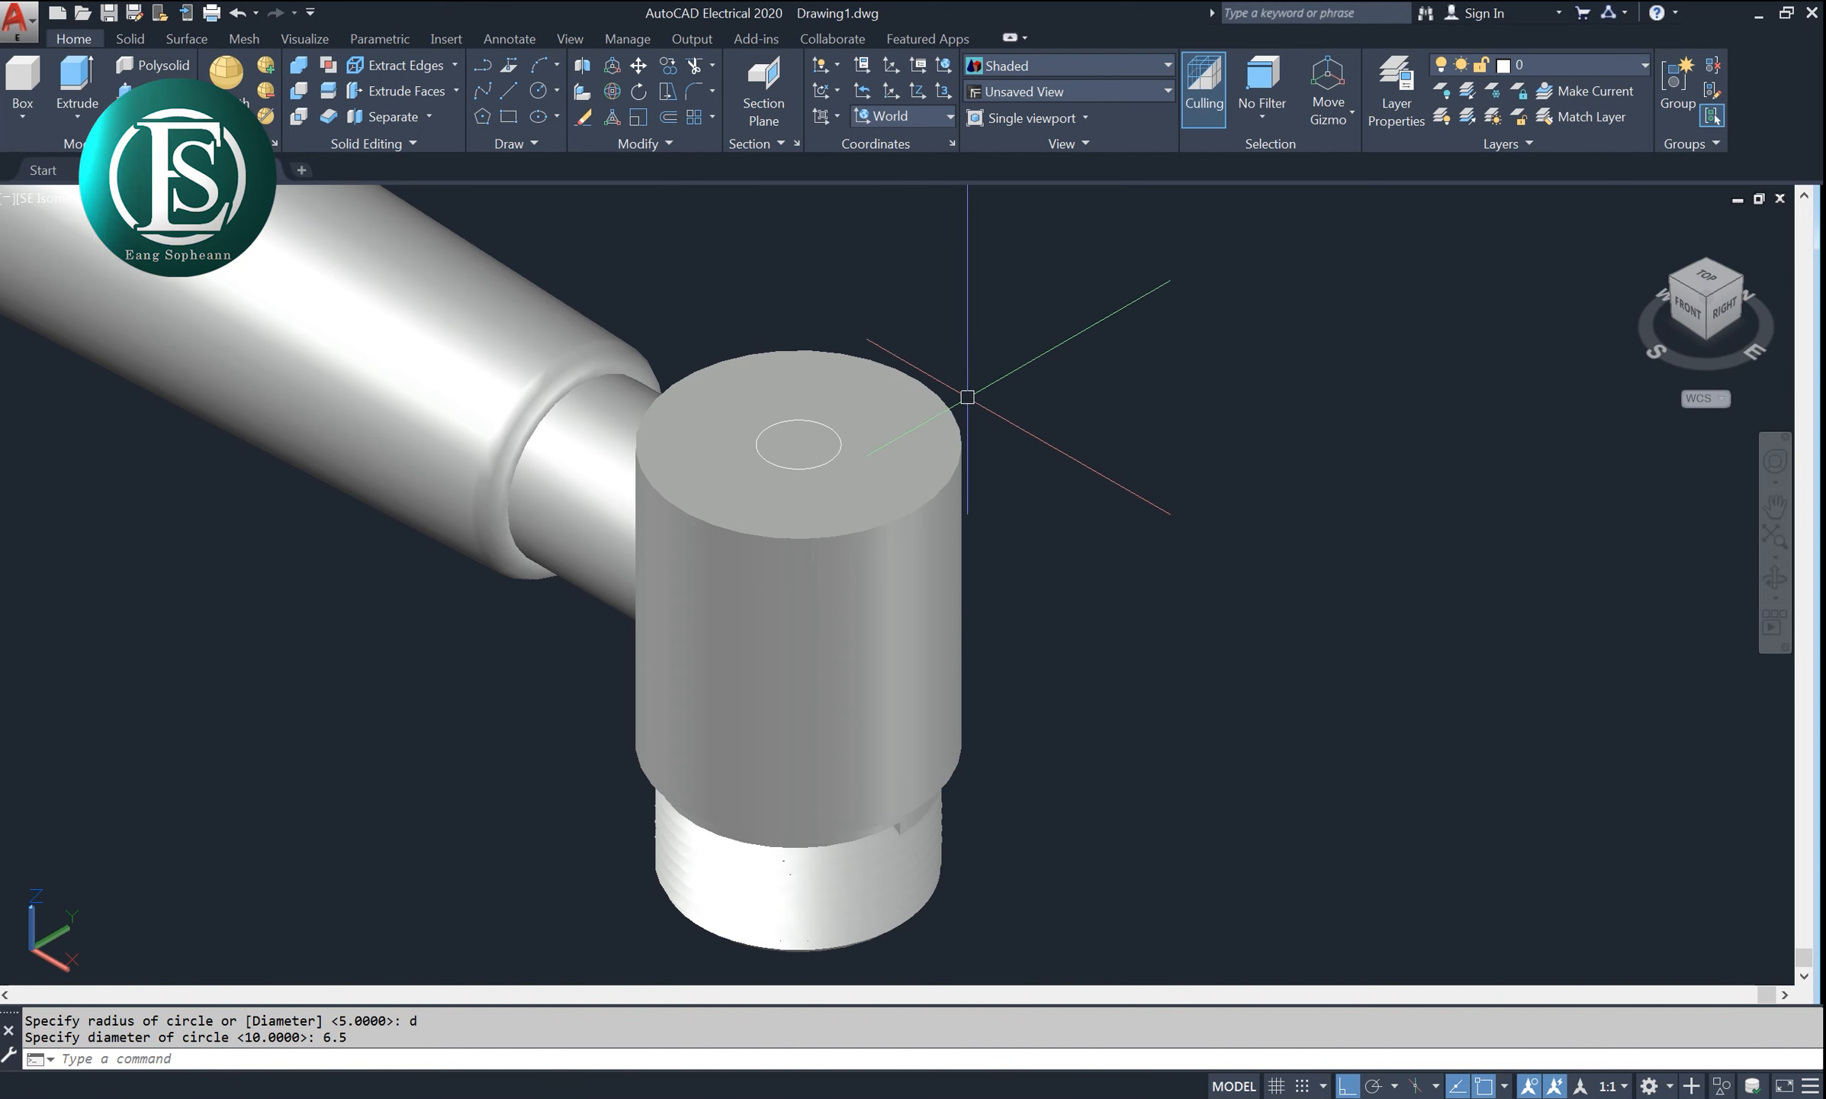
- Presspull the 6.5-diameter circle down through the head's top to cut a small central hole
left_click(330, 195)
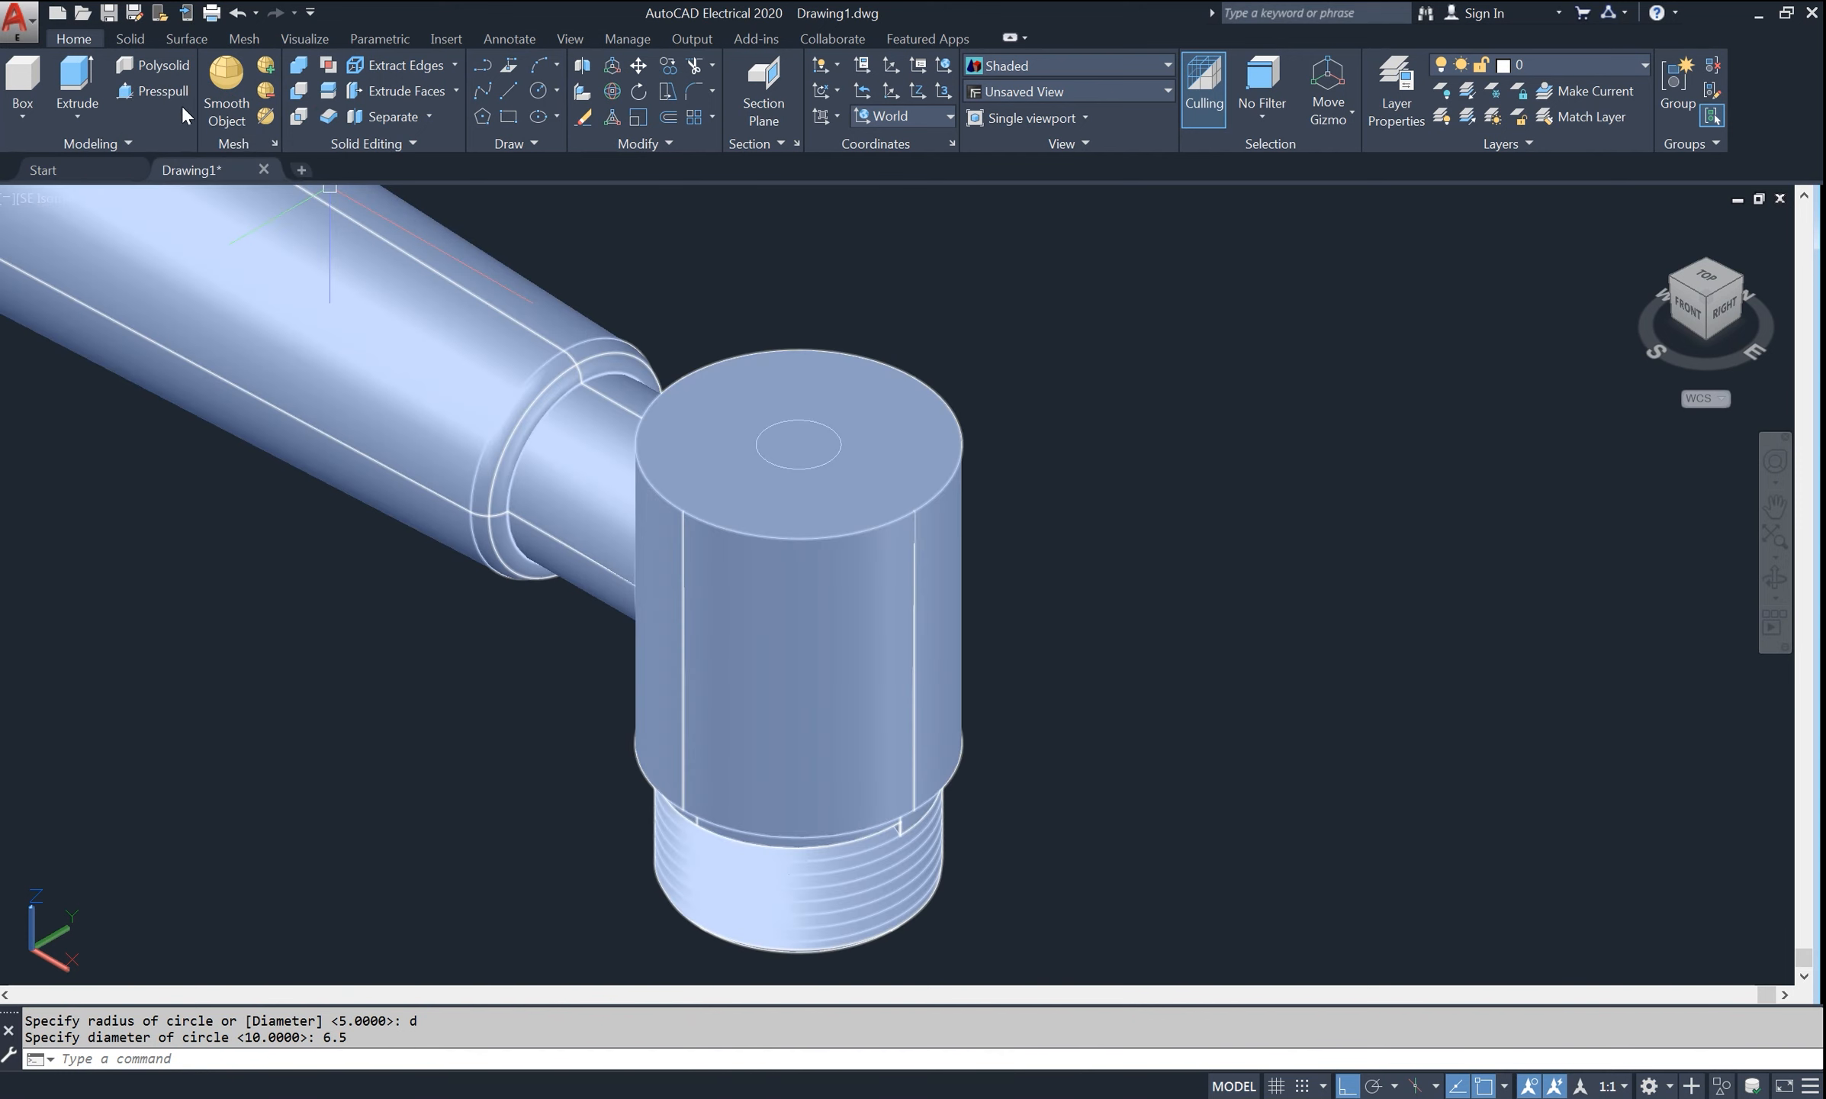
left_click(164, 88)
left_click(798, 444)
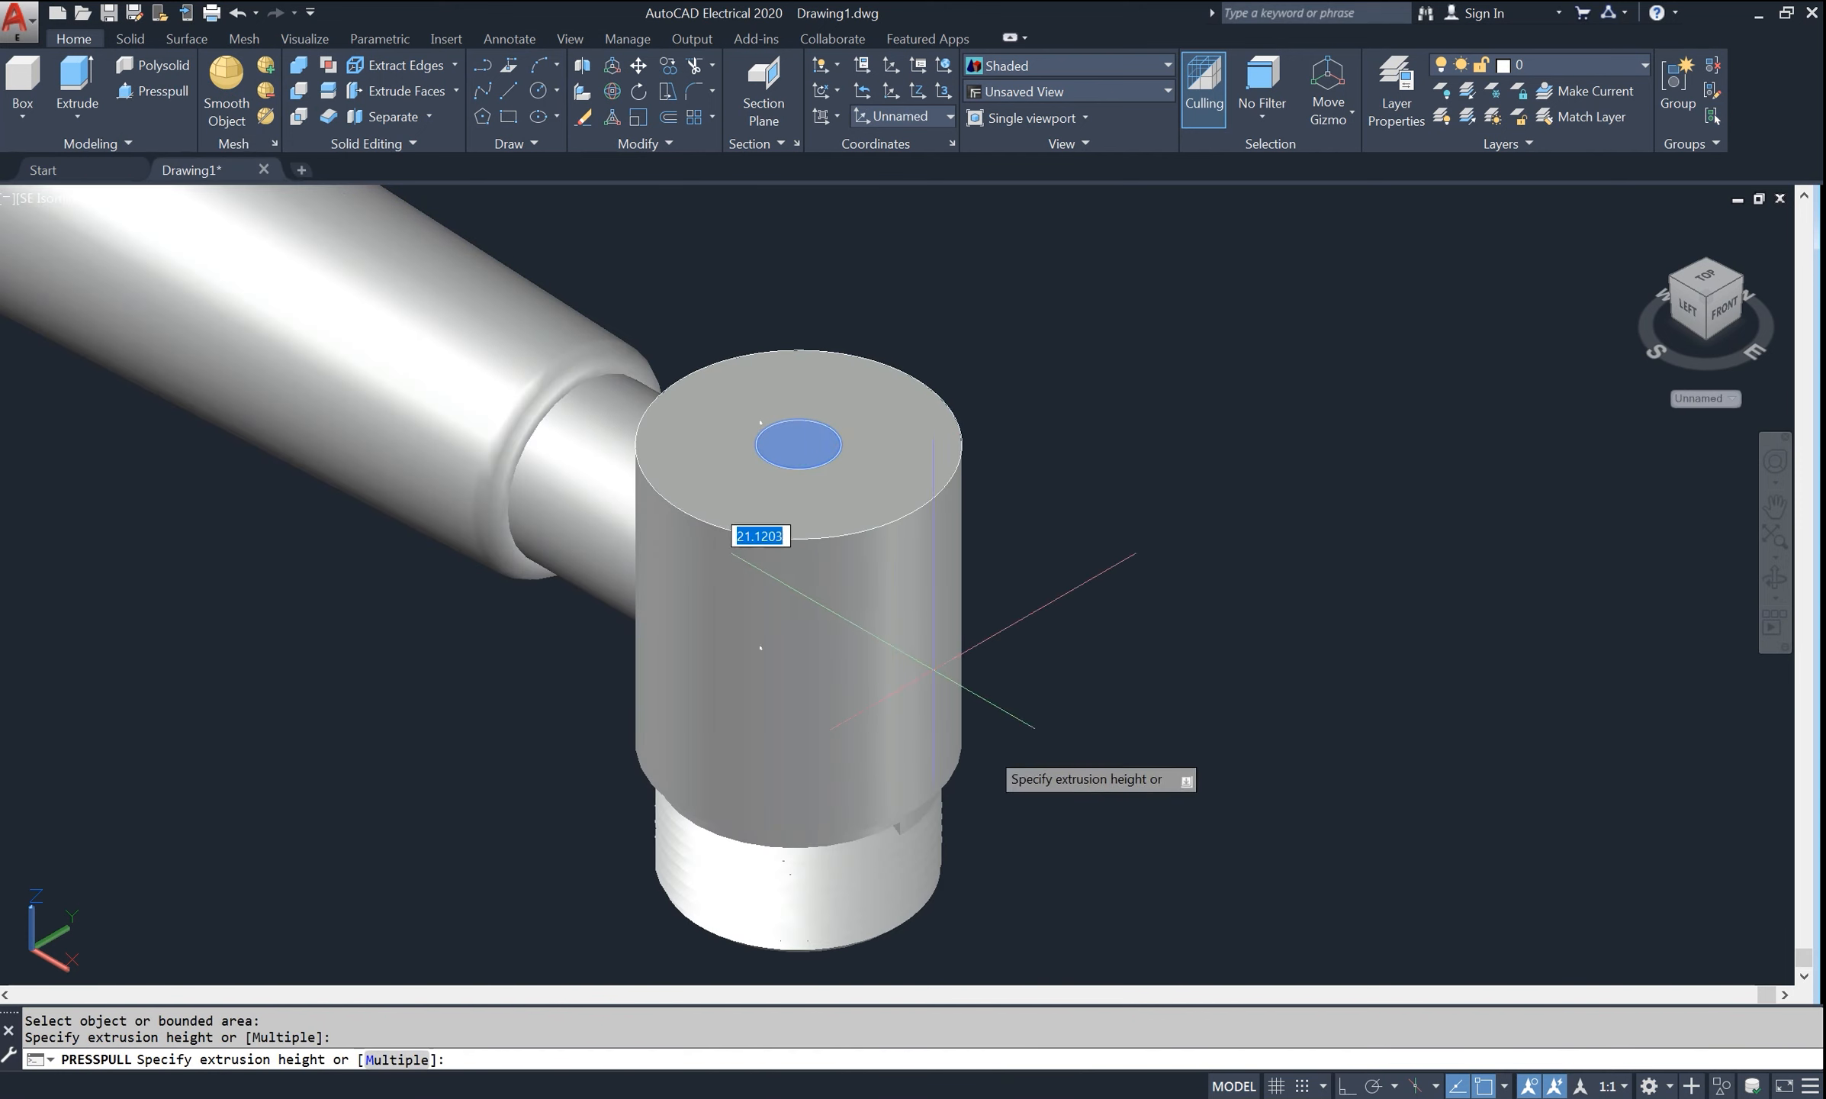
left_click(978, 815)
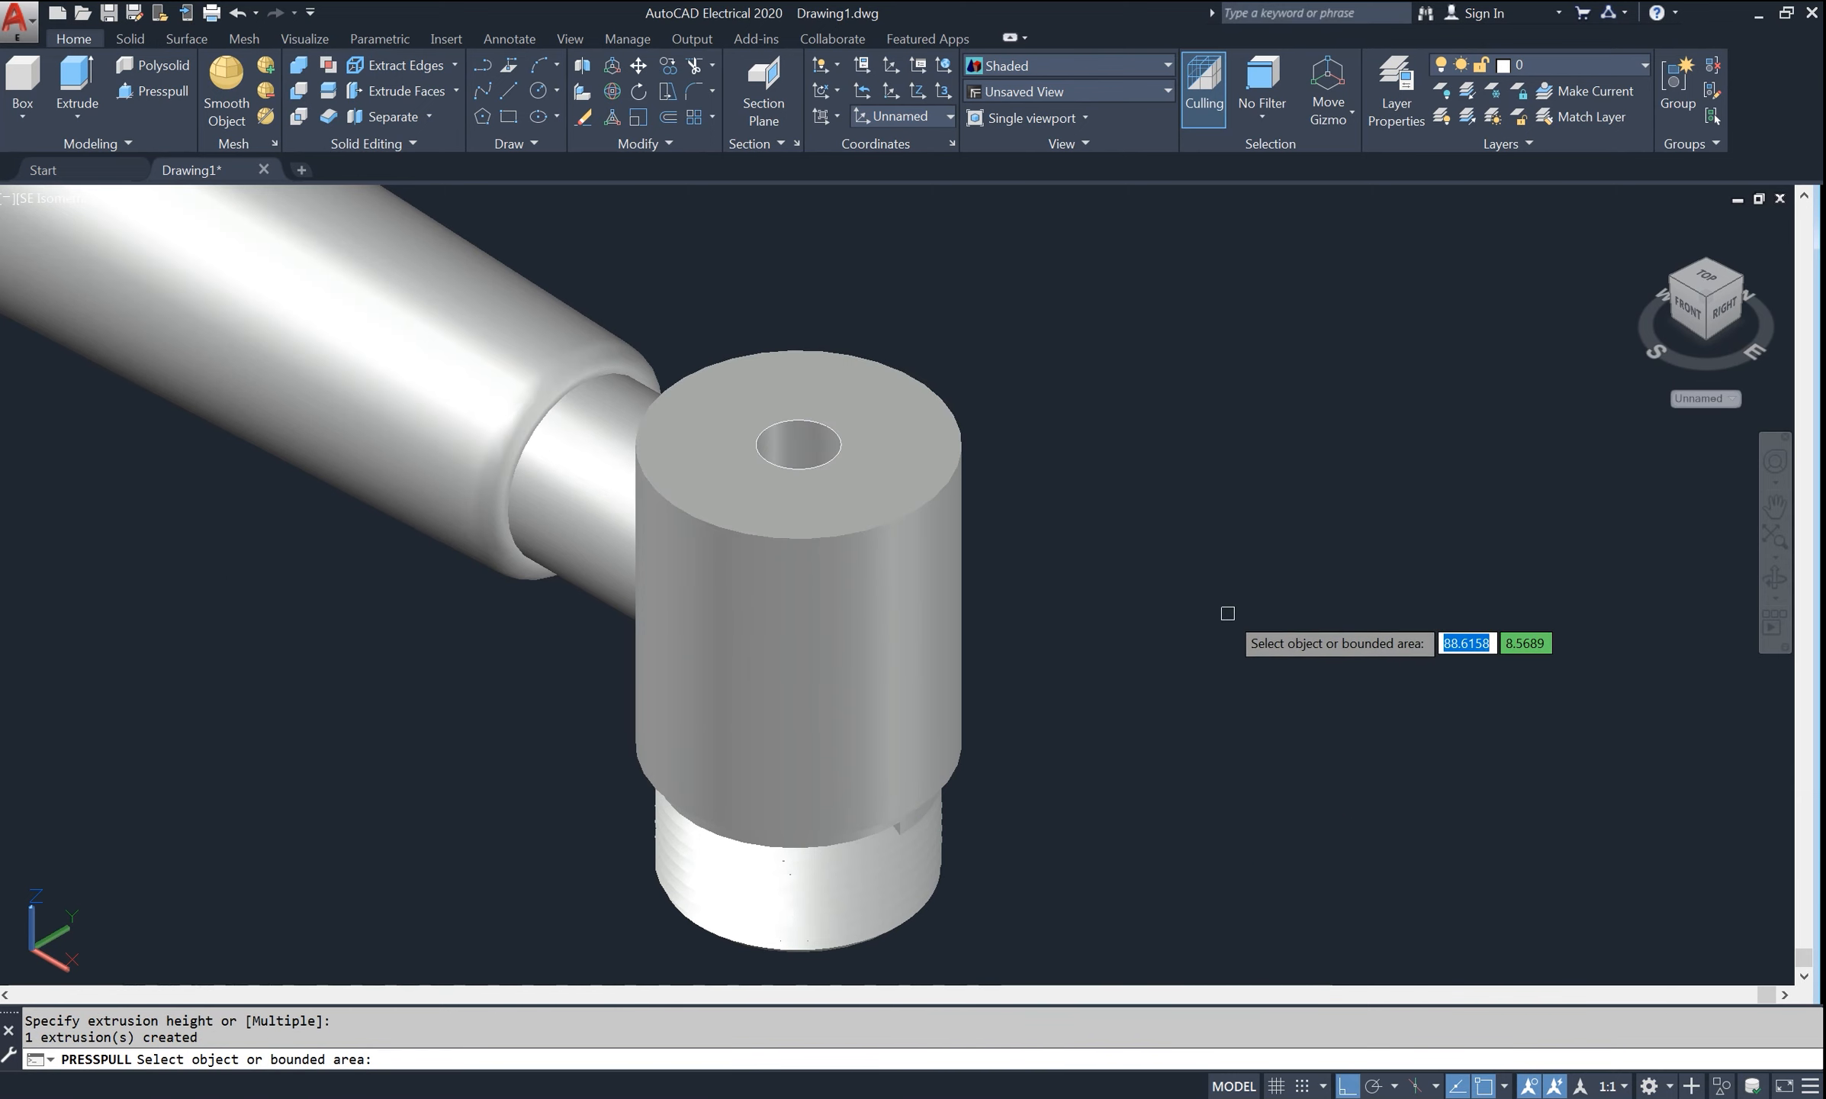
key("Return")
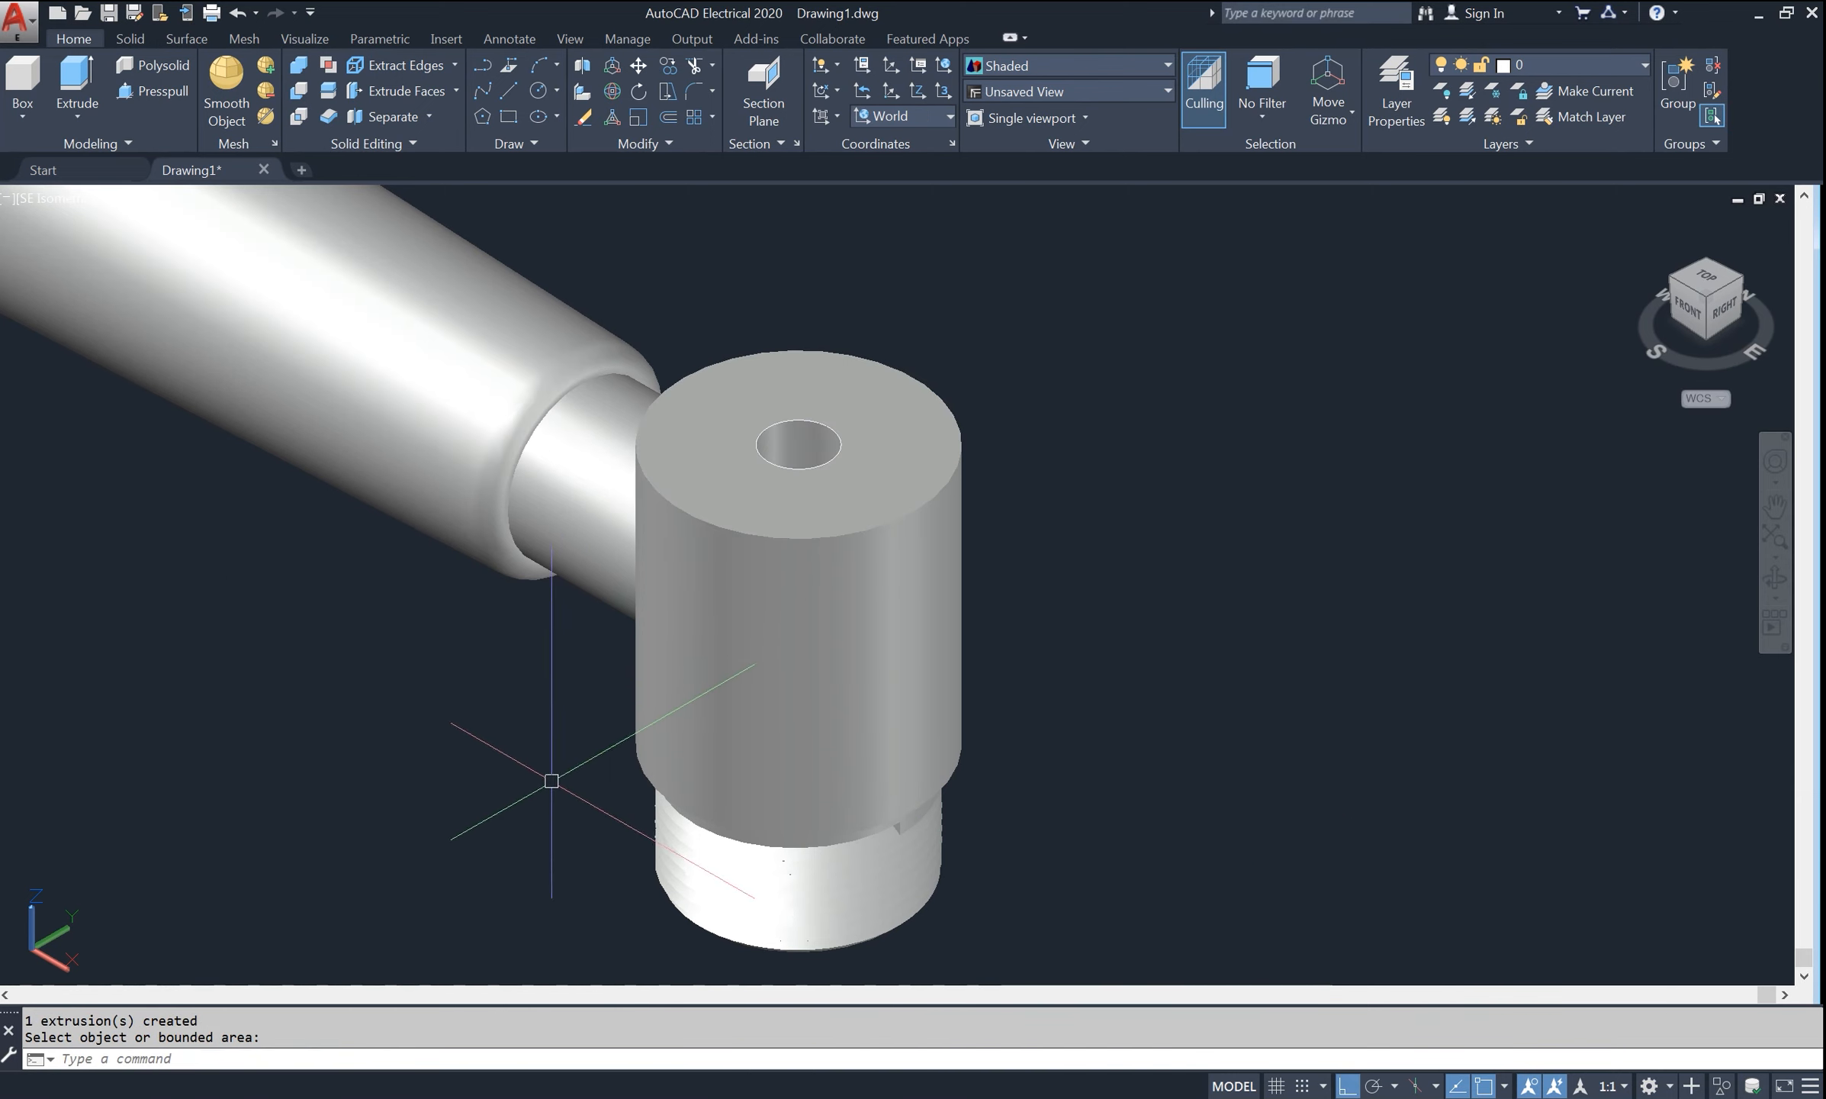
- Erase the leftover circle at the rim of the small hole in the head's top face
left_click(552, 781)
left_click(1194, 306)
type("E")
key("Return")
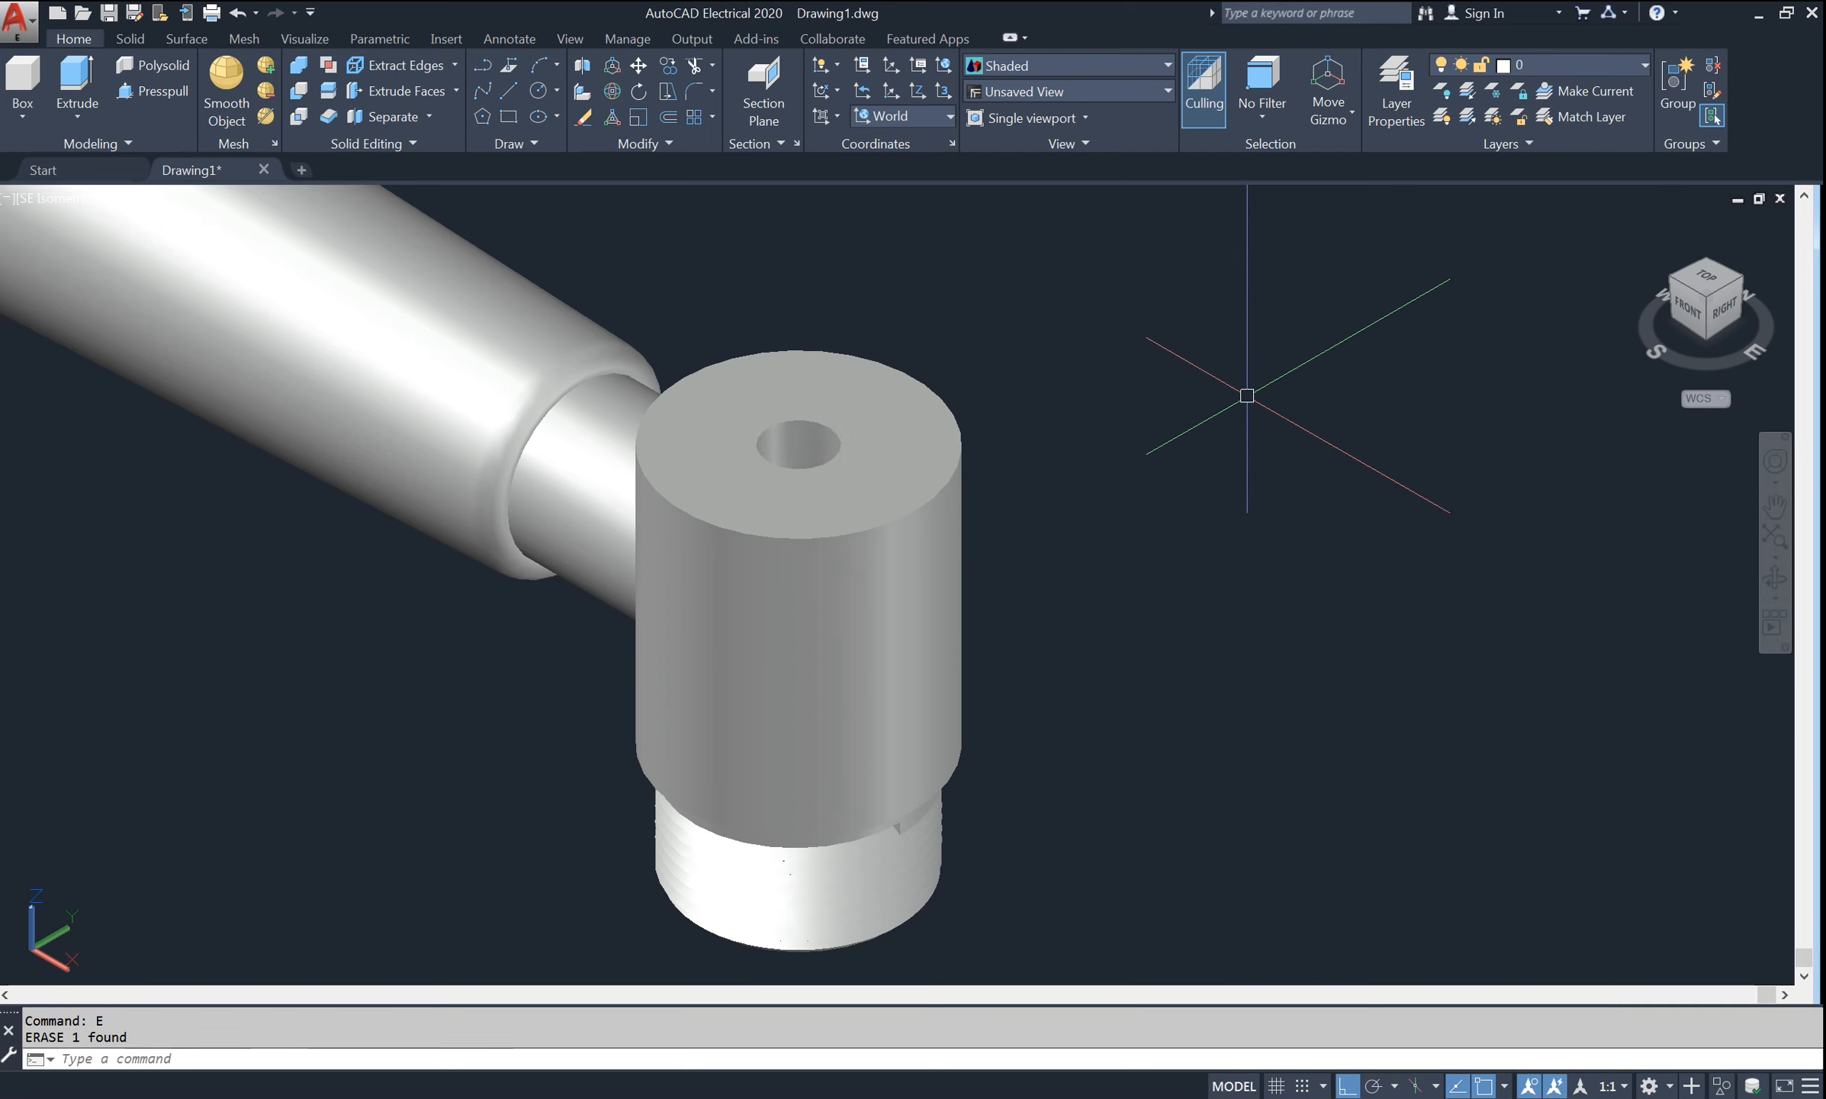
- Orbit around the model to examine the head's top hole, the lower bore and the threaded ends
left_click(1776, 588)
left_click_drag(1236, 583, 1367, 473)
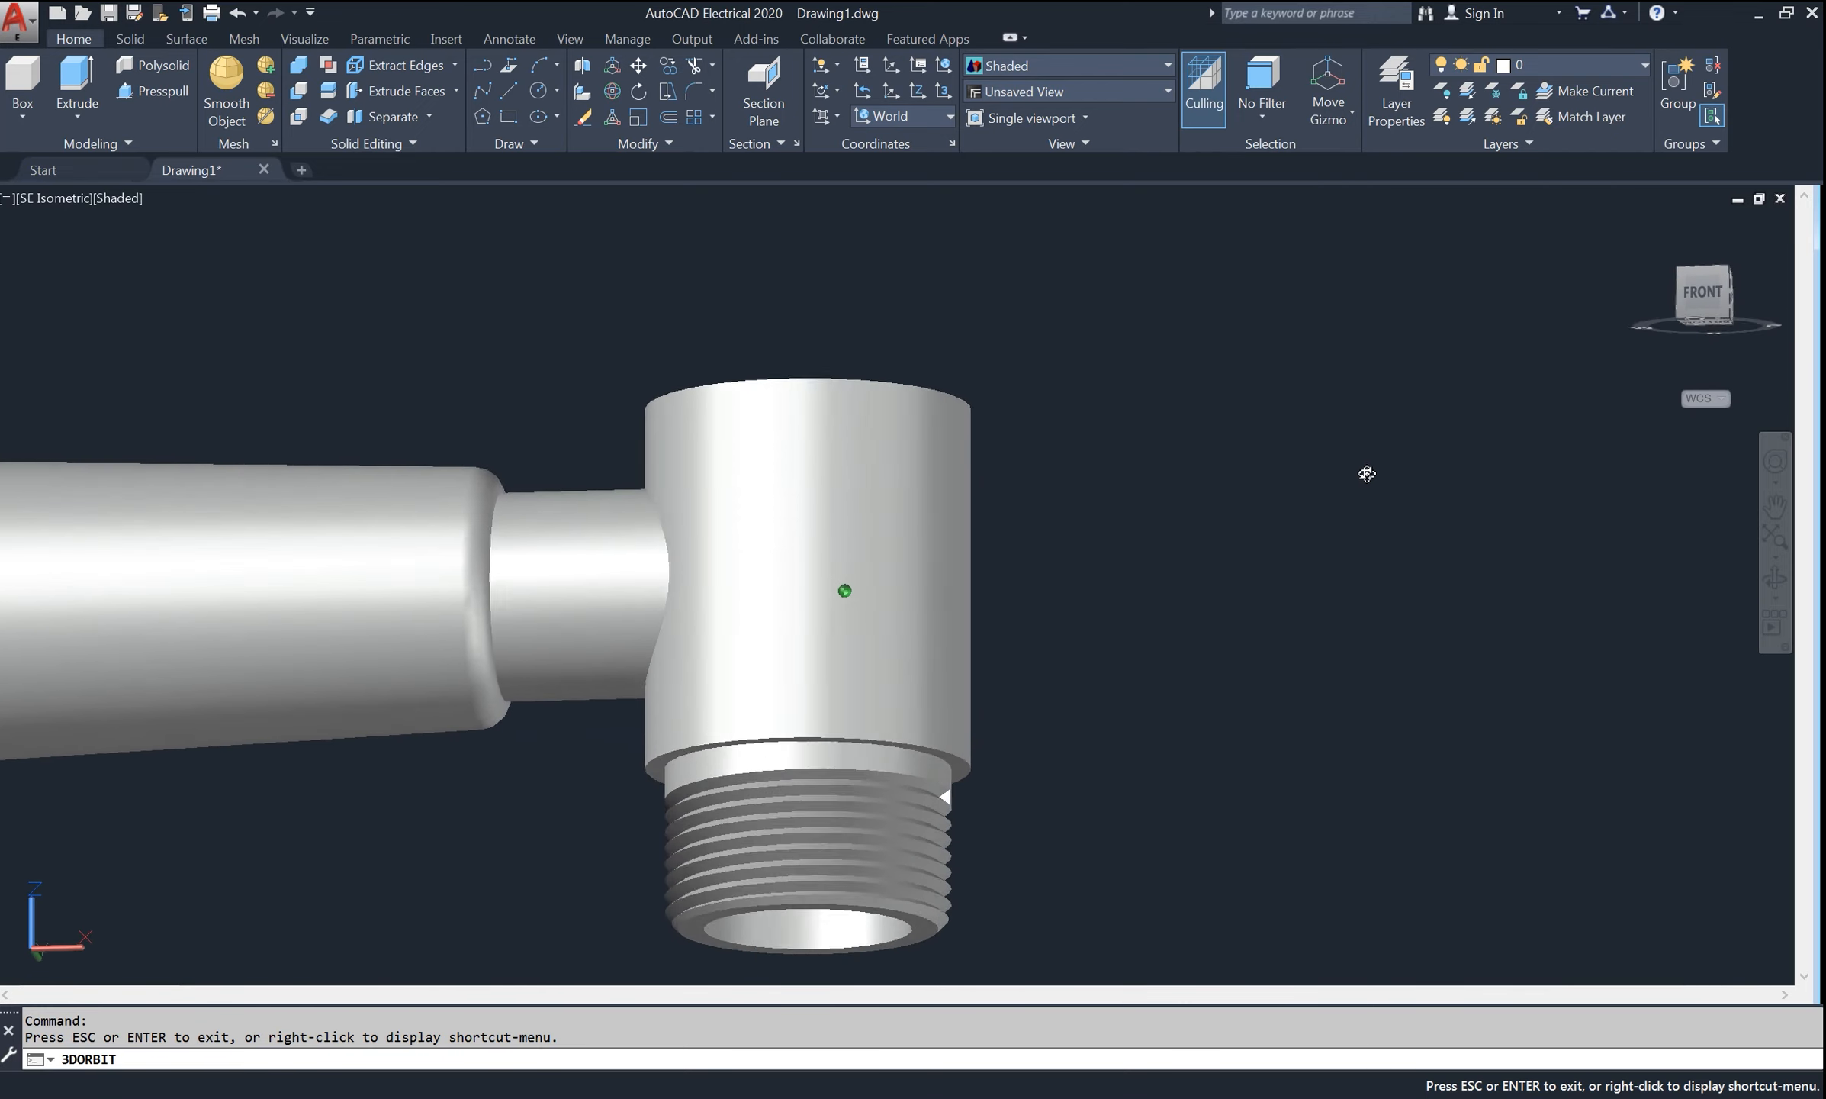
scroll(1362, 477, "down", 3)
left_click_drag(1009, 566, 1106, 630)
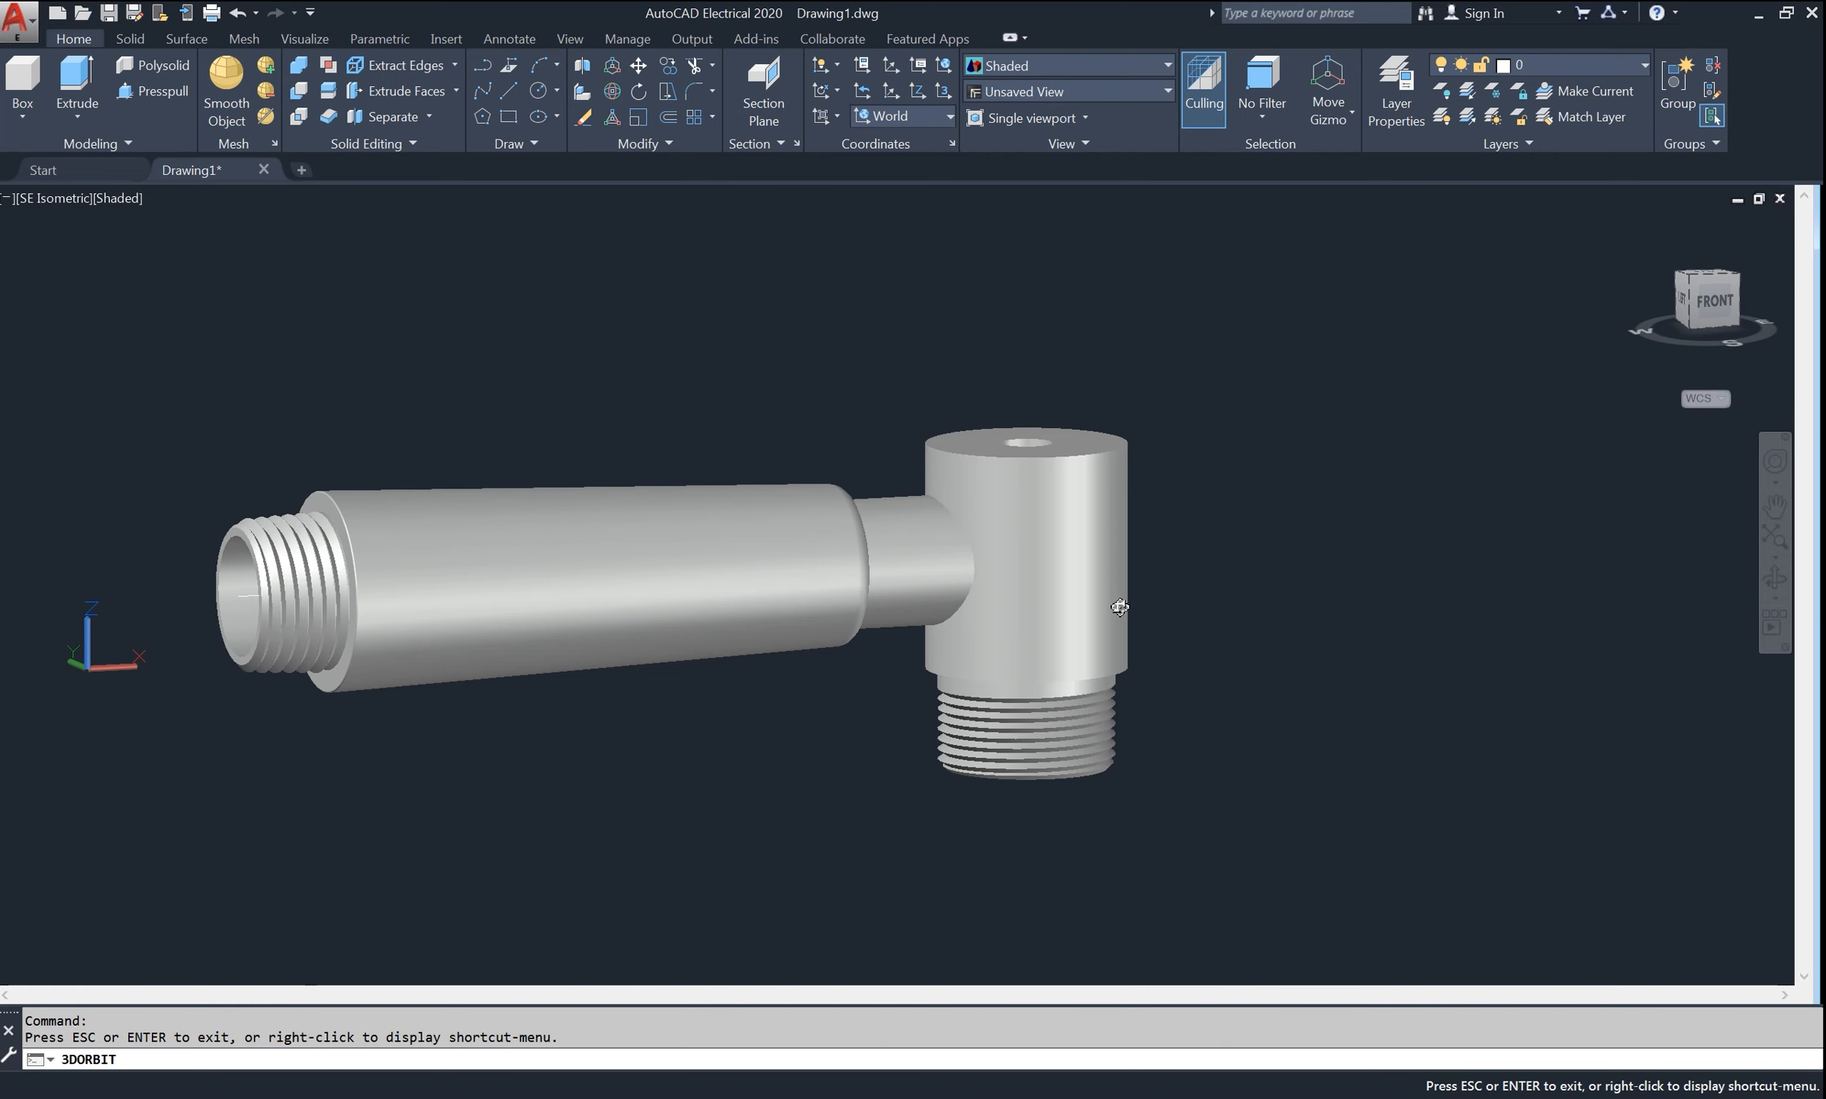
right_click(1201, 450)
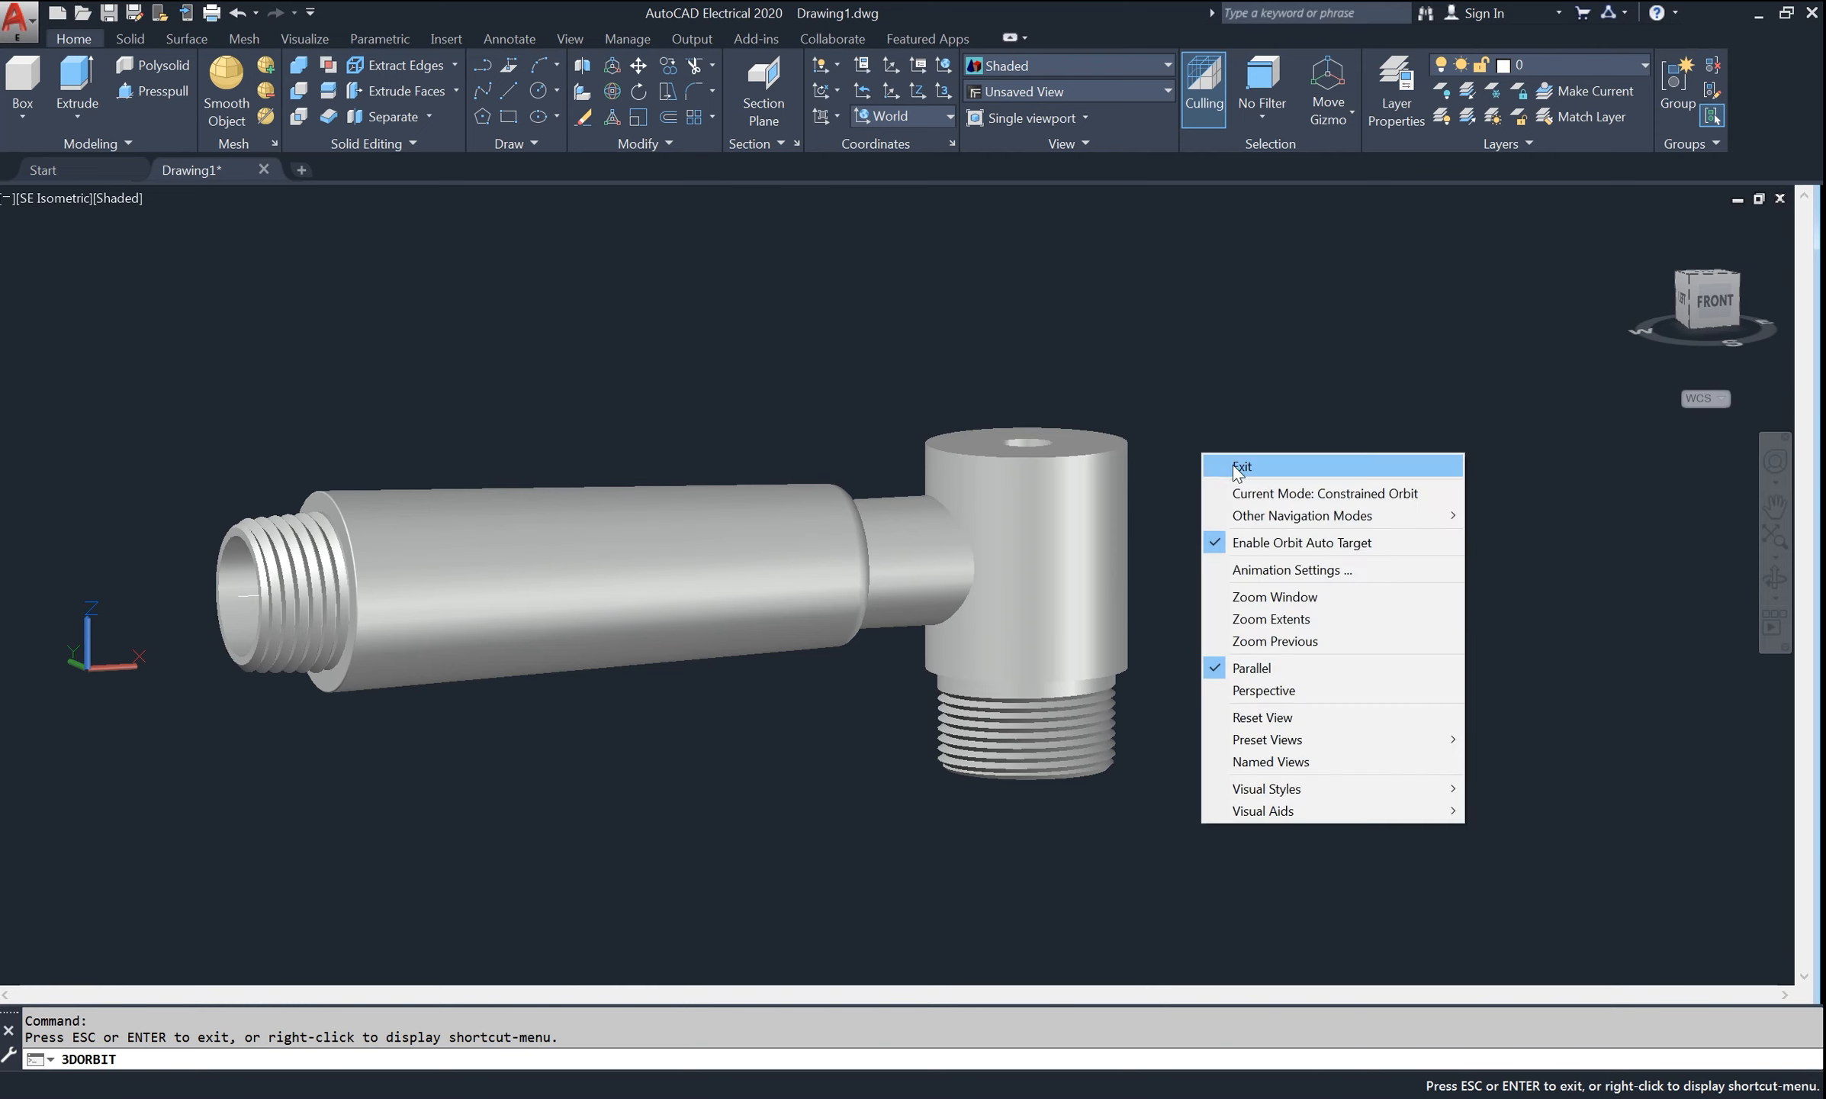
left_click(1236, 461)
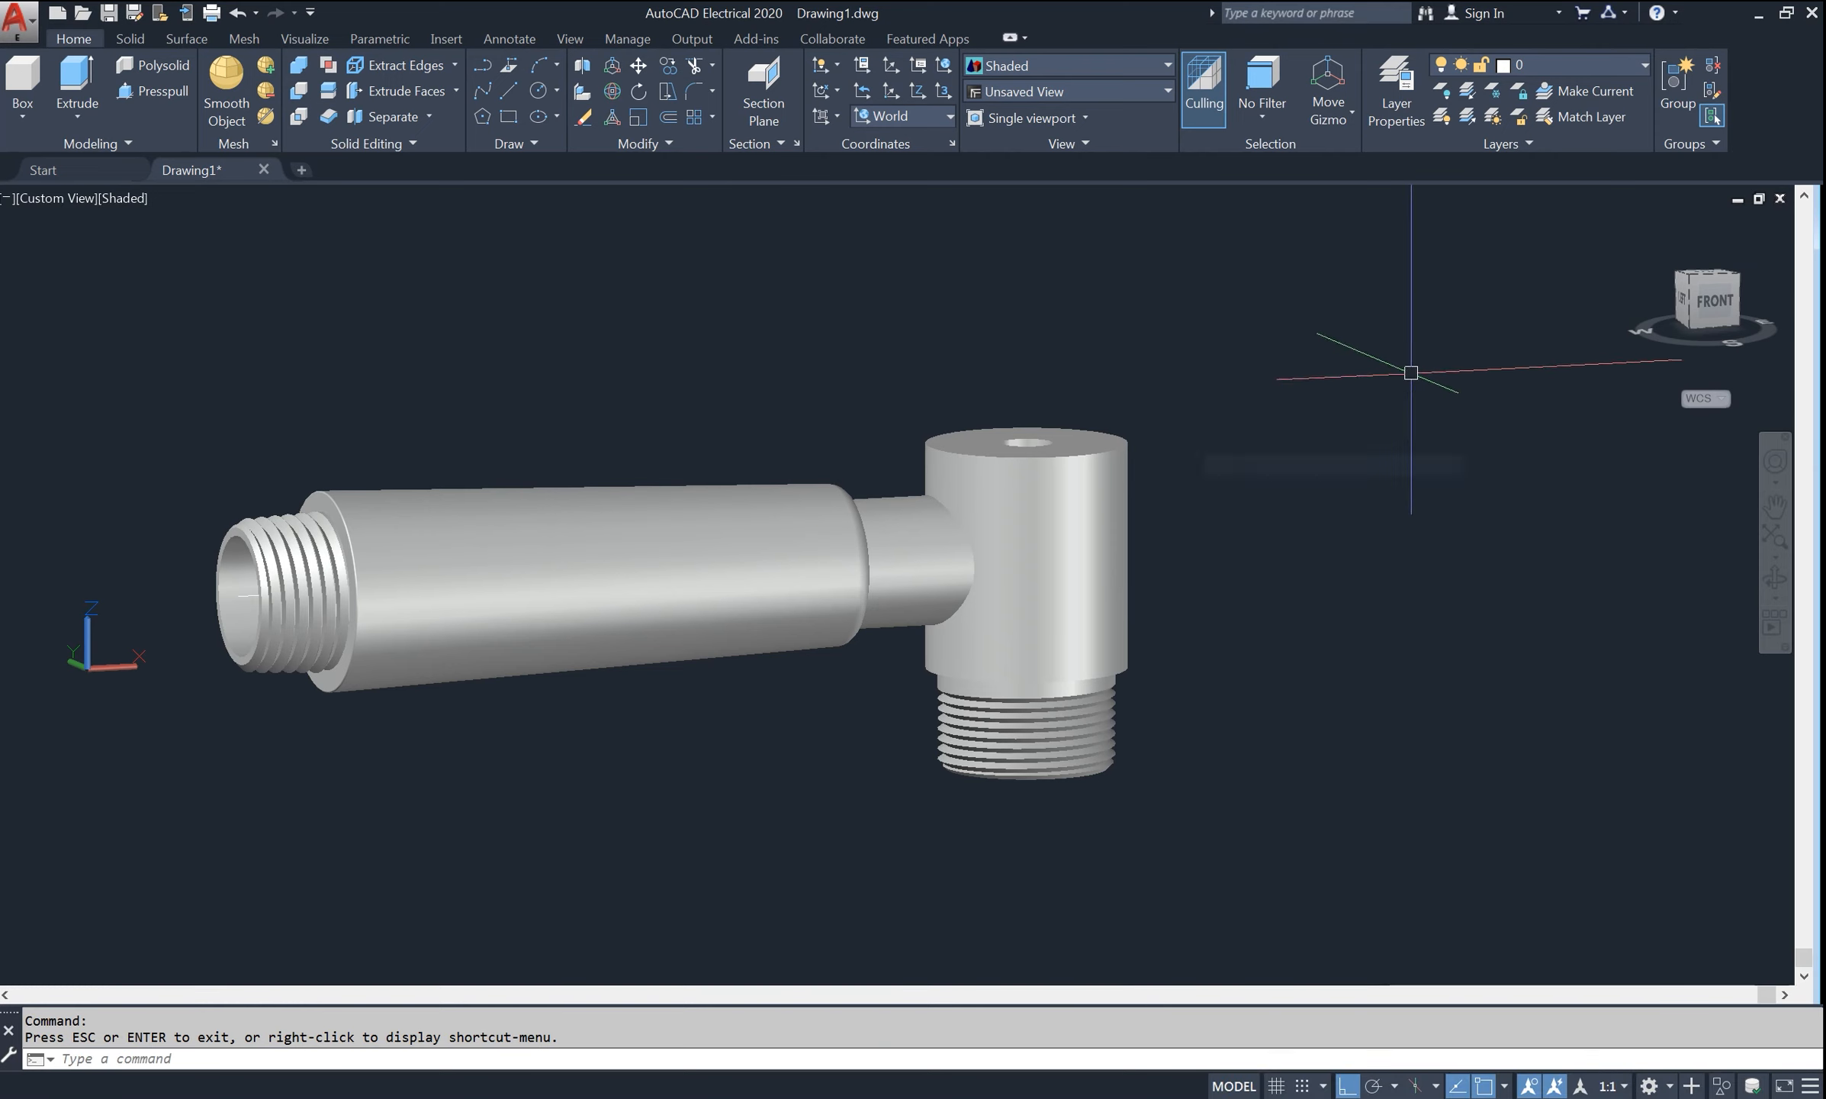
- Draw a 25-diameter circle on the head's top face, centred on the small hole
left_click(1736, 279)
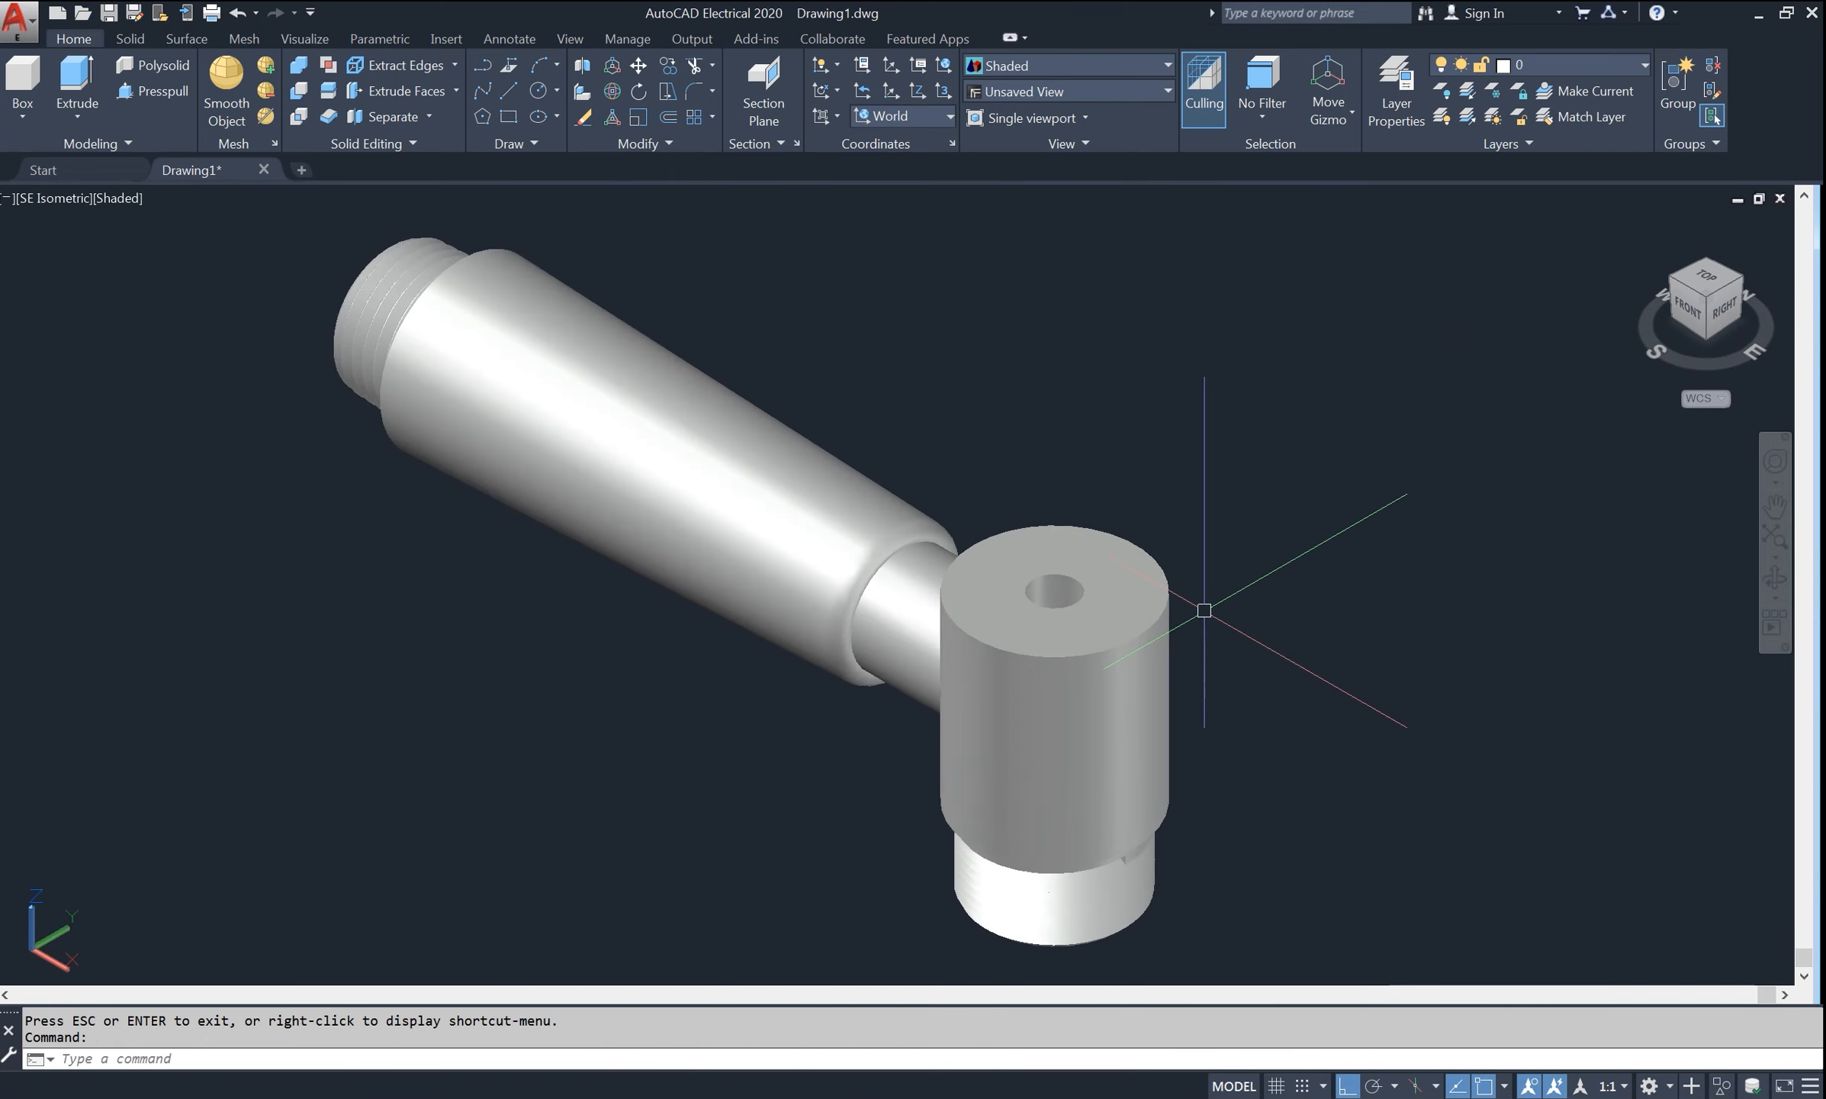
type("c")
key("Return")
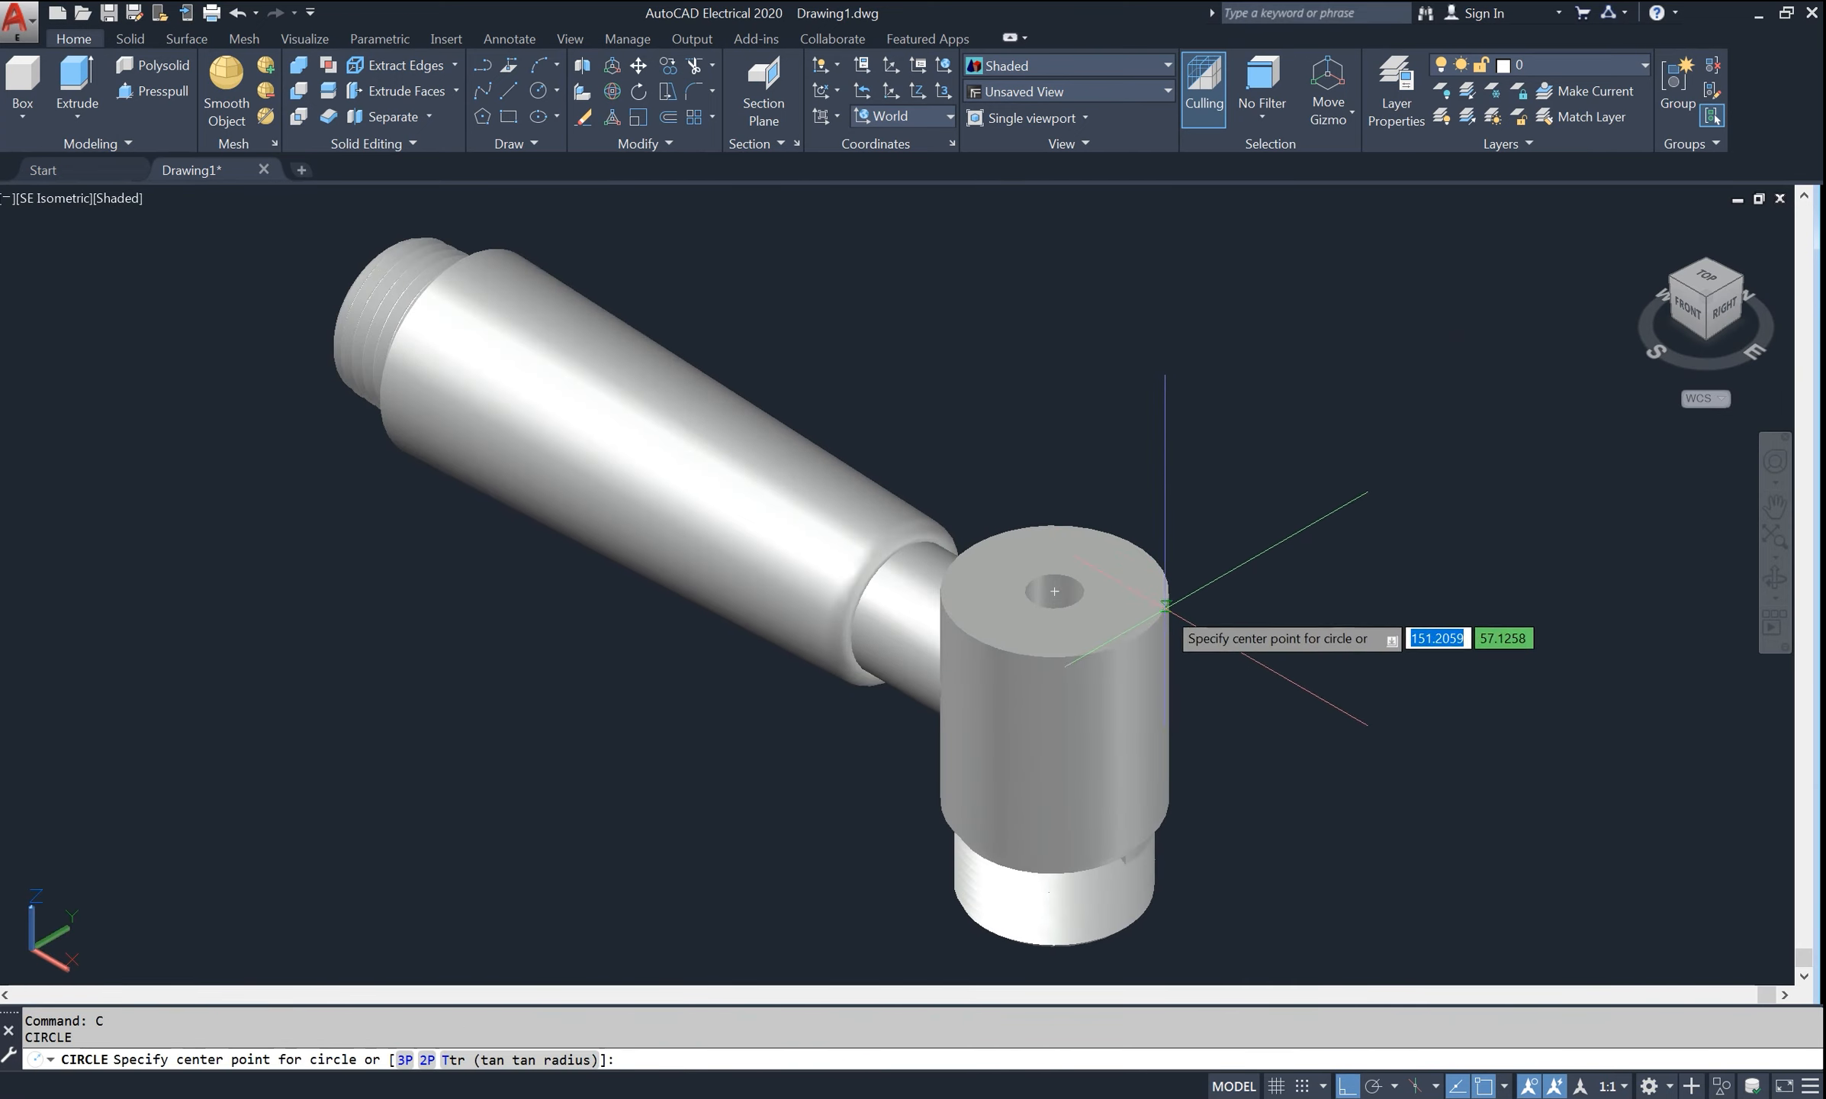
left_click(1054, 591)
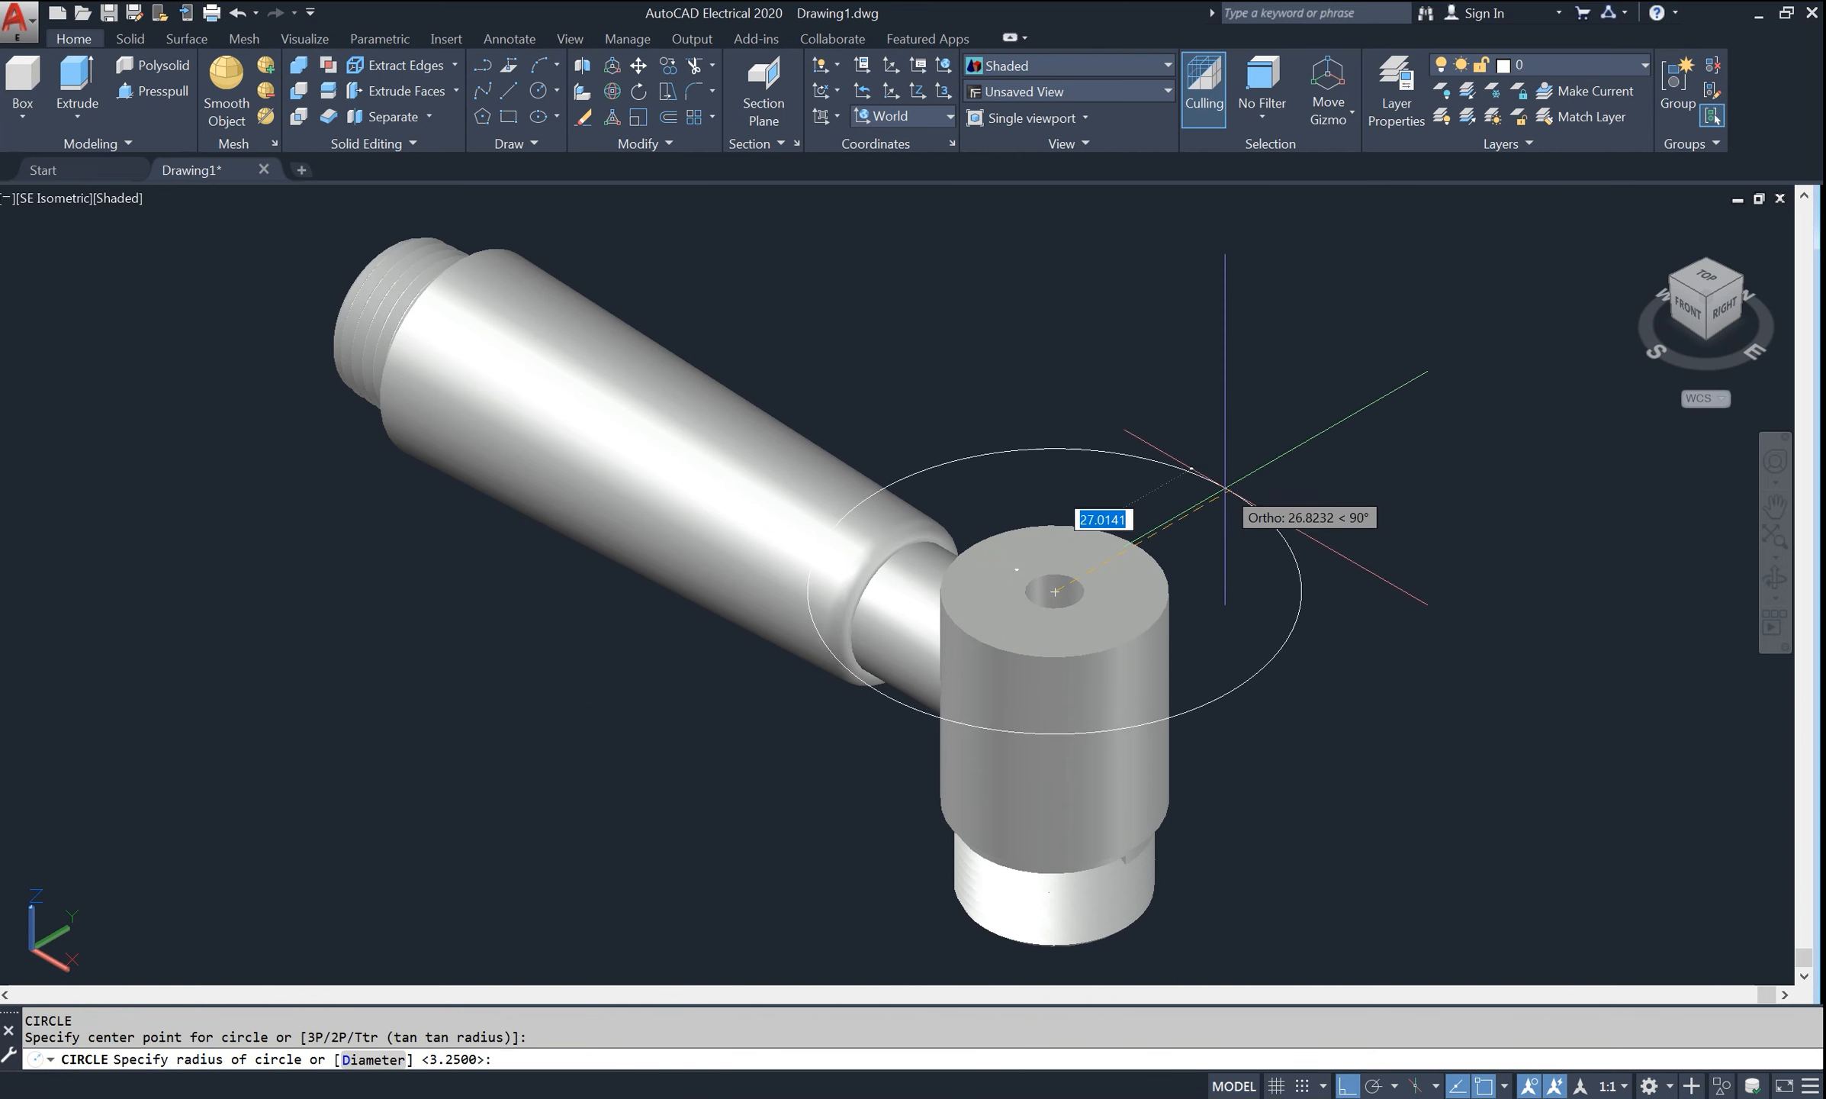
type("d")
key("Return")
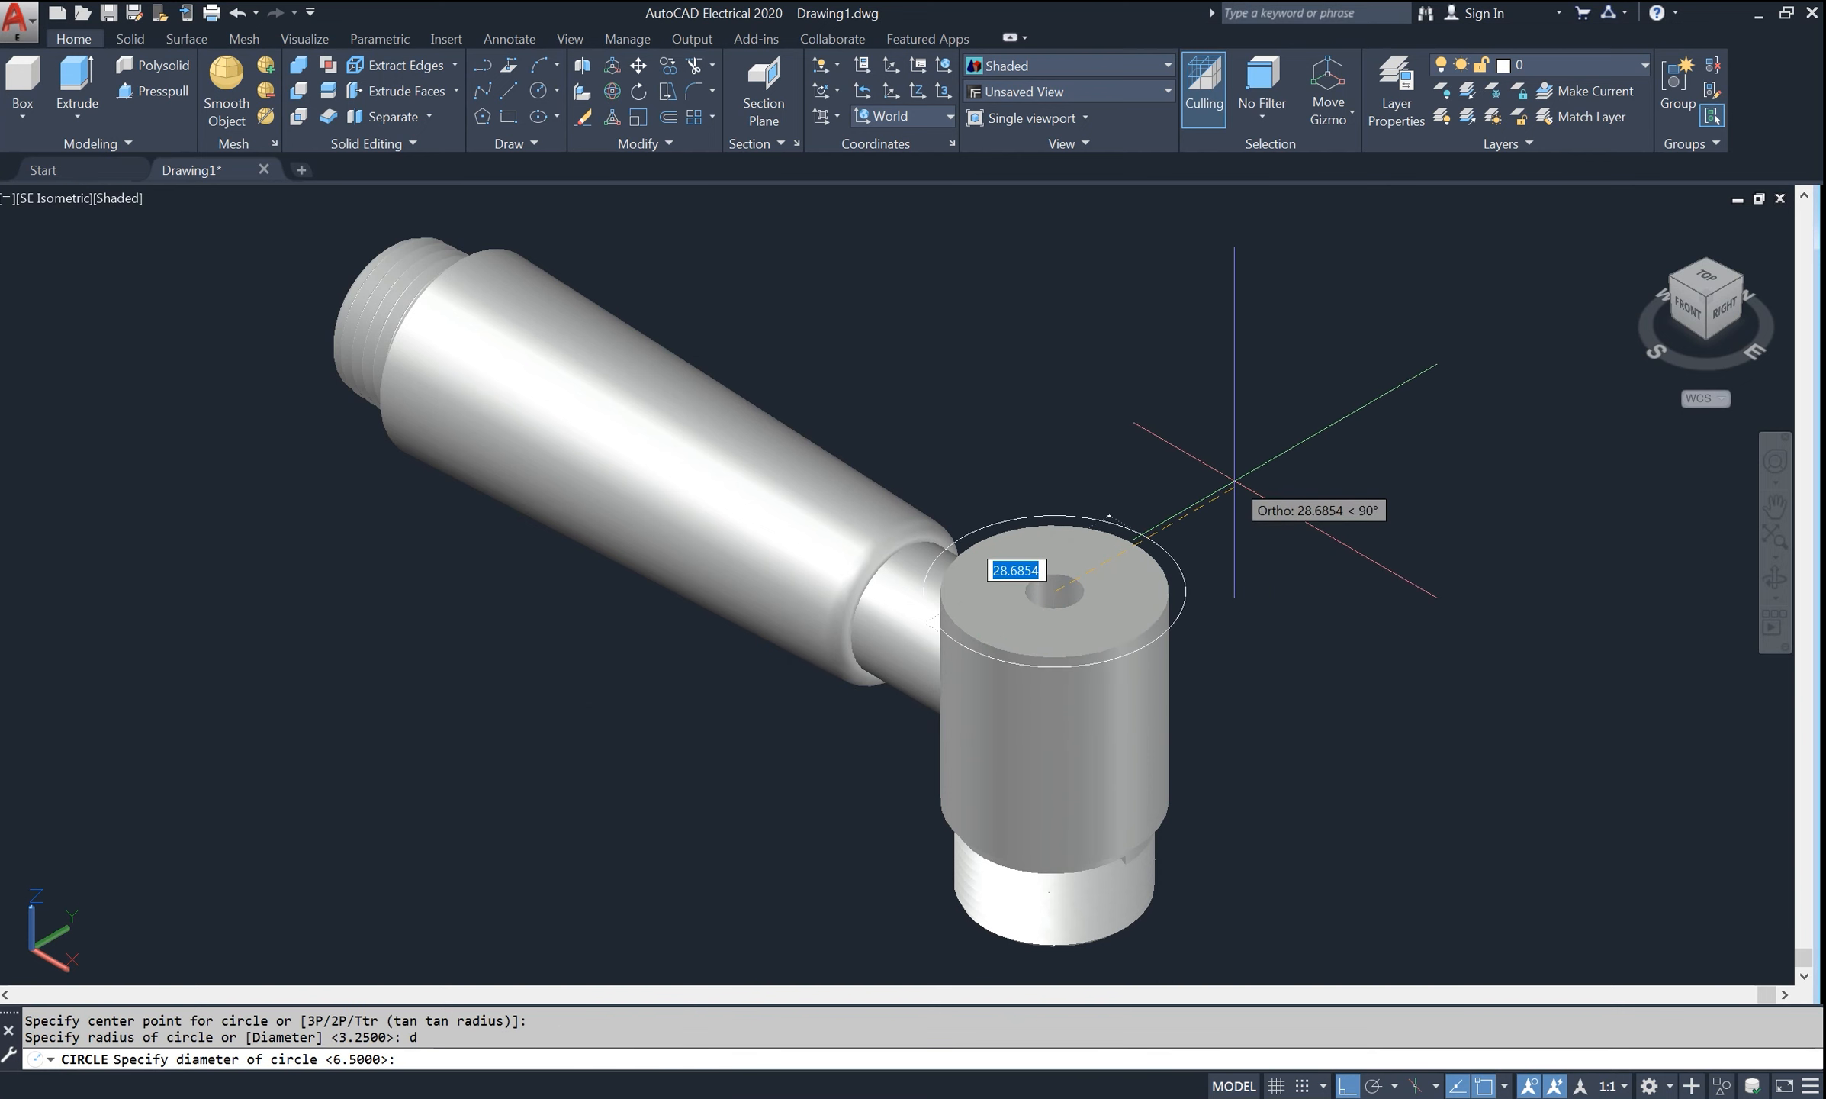
type("25")
key("Return")
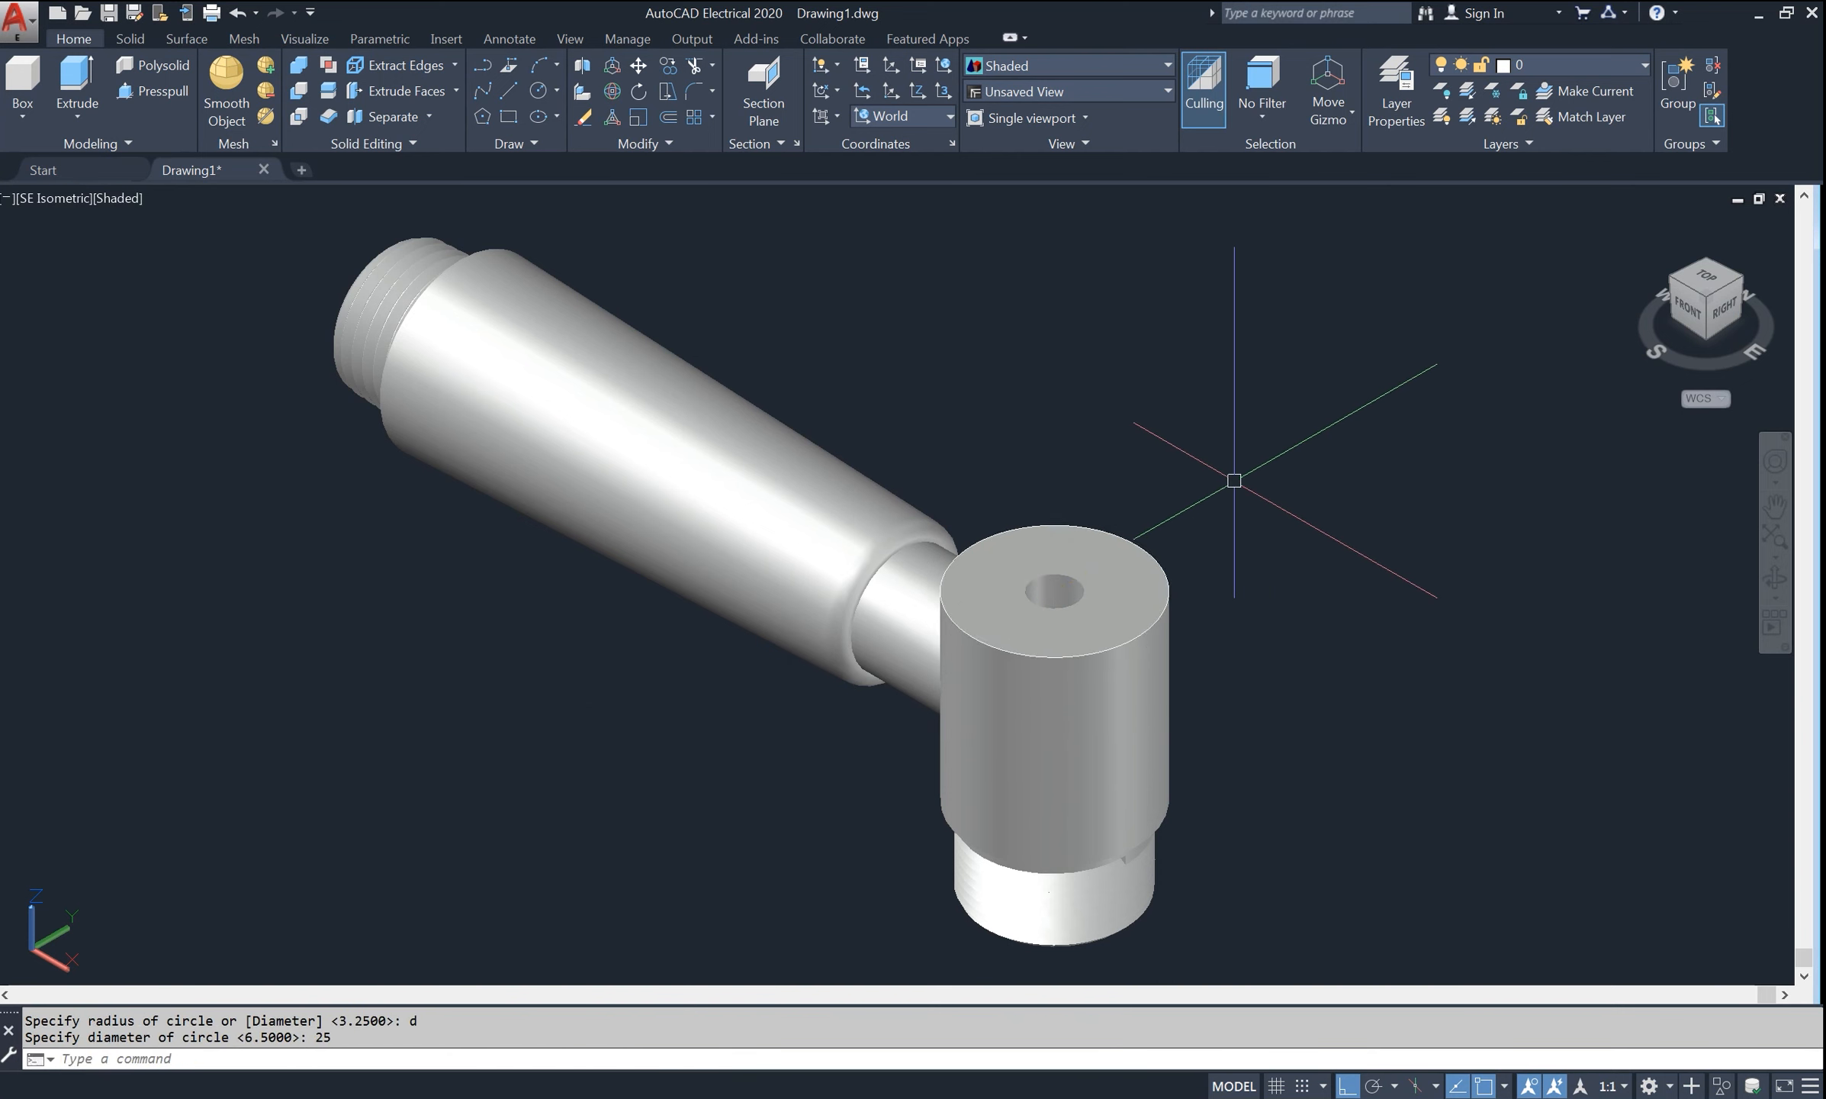
- Extrude the 25-diameter circle upward by 11 to form a separate cylinder on top of the head
type("ext")
key("Return")
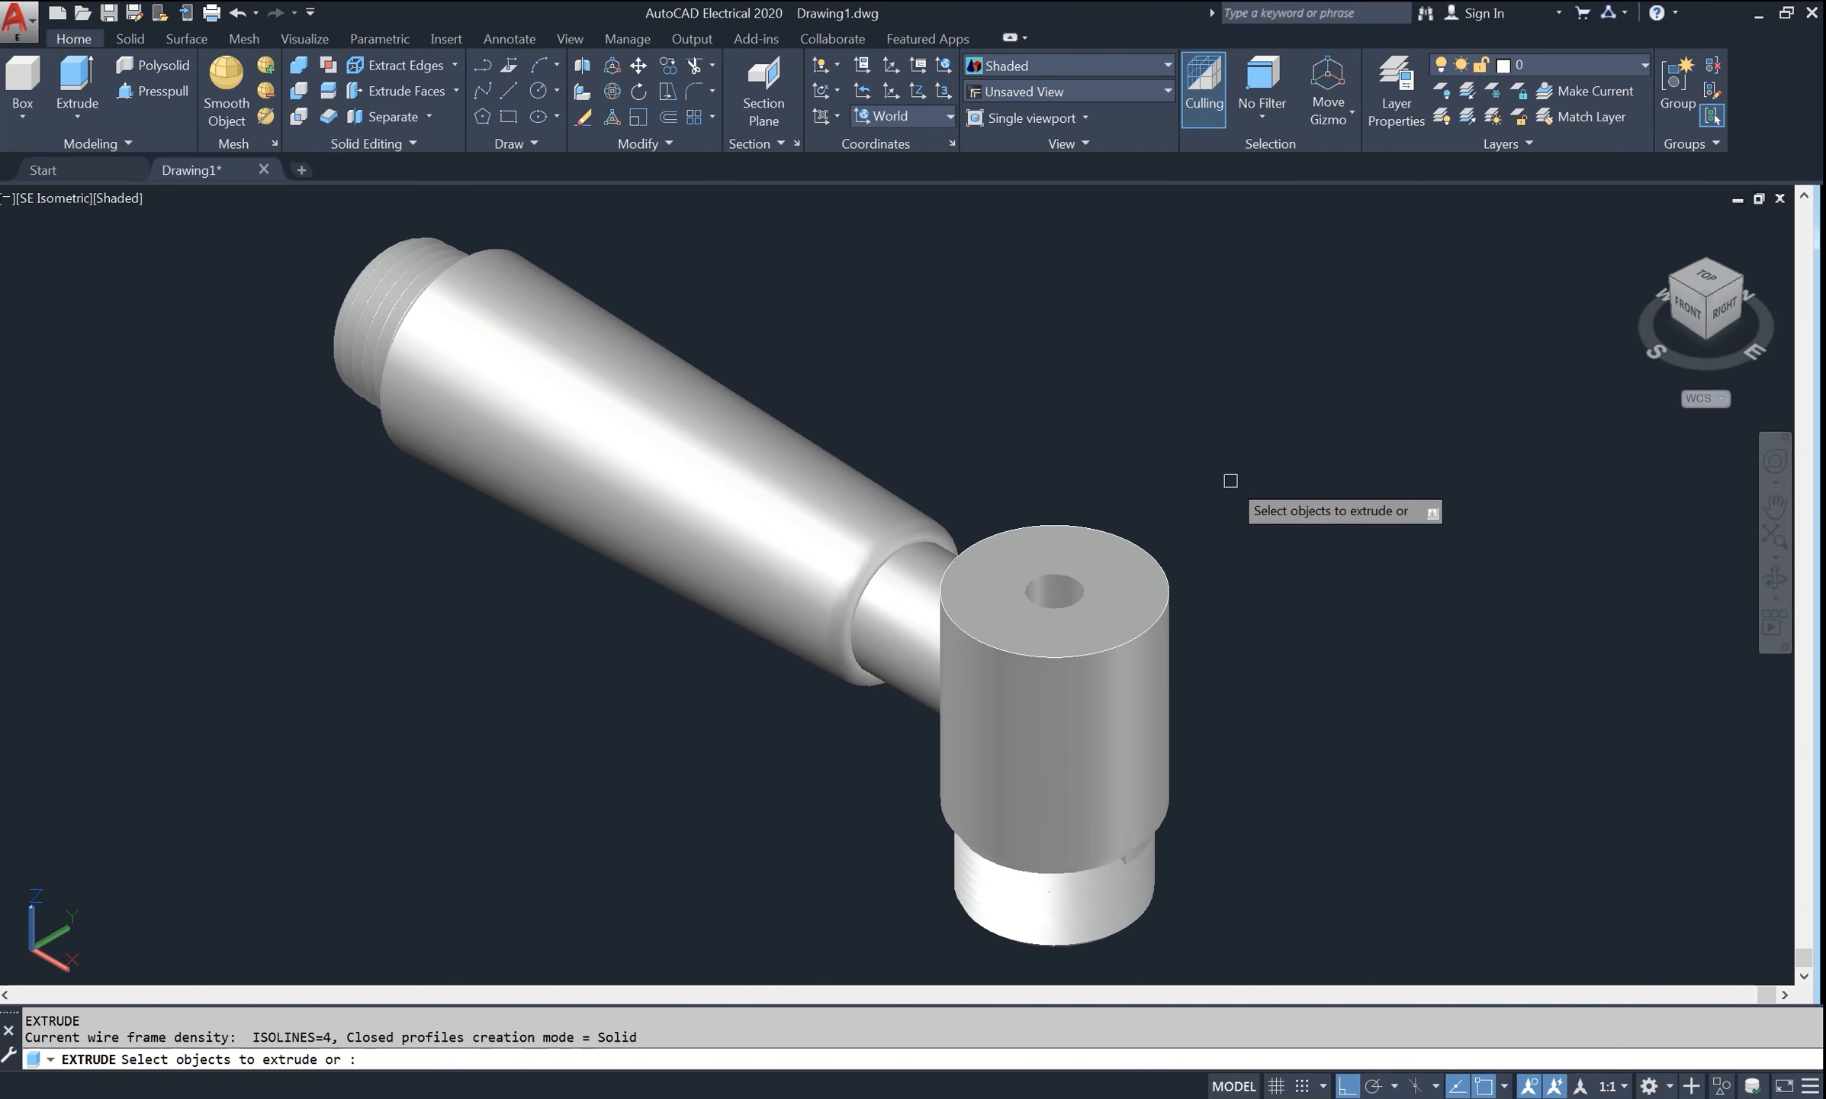
left_click(1205, 488)
left_click(1094, 559)
key("Return")
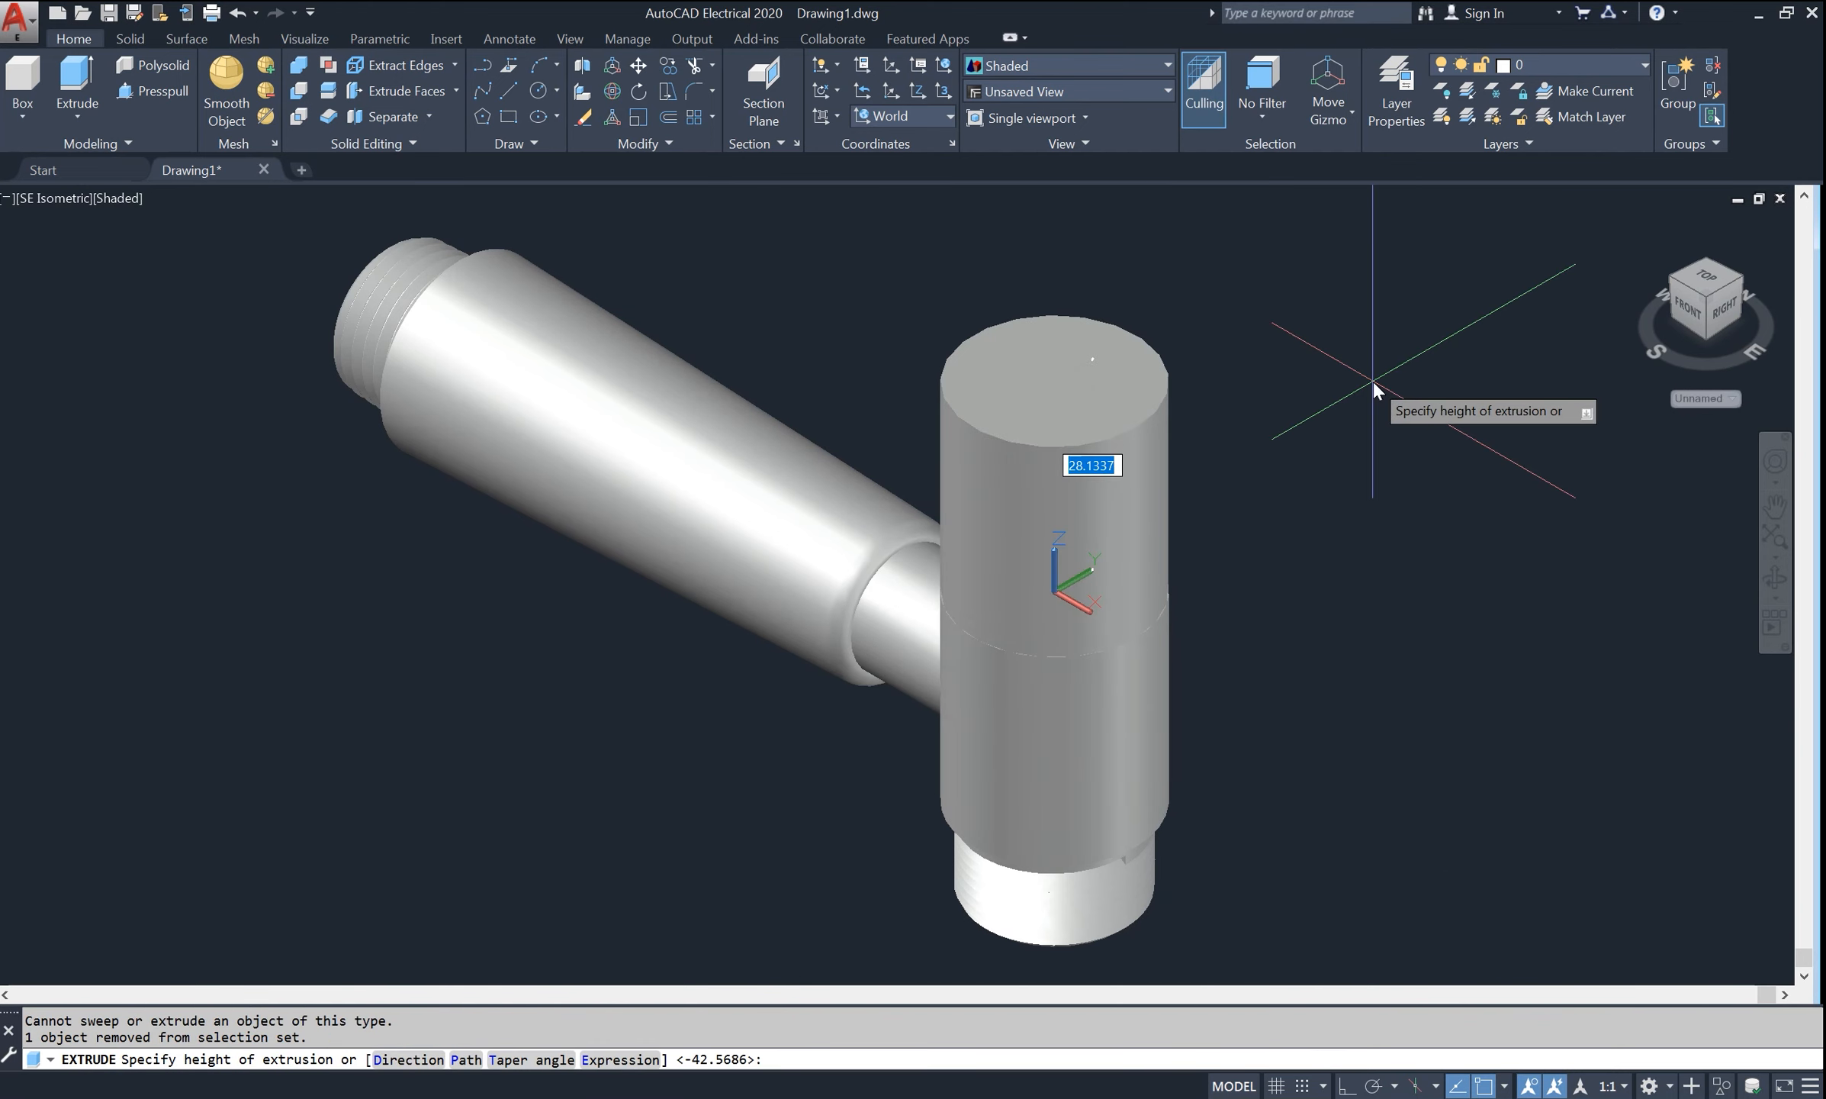
key("Return")
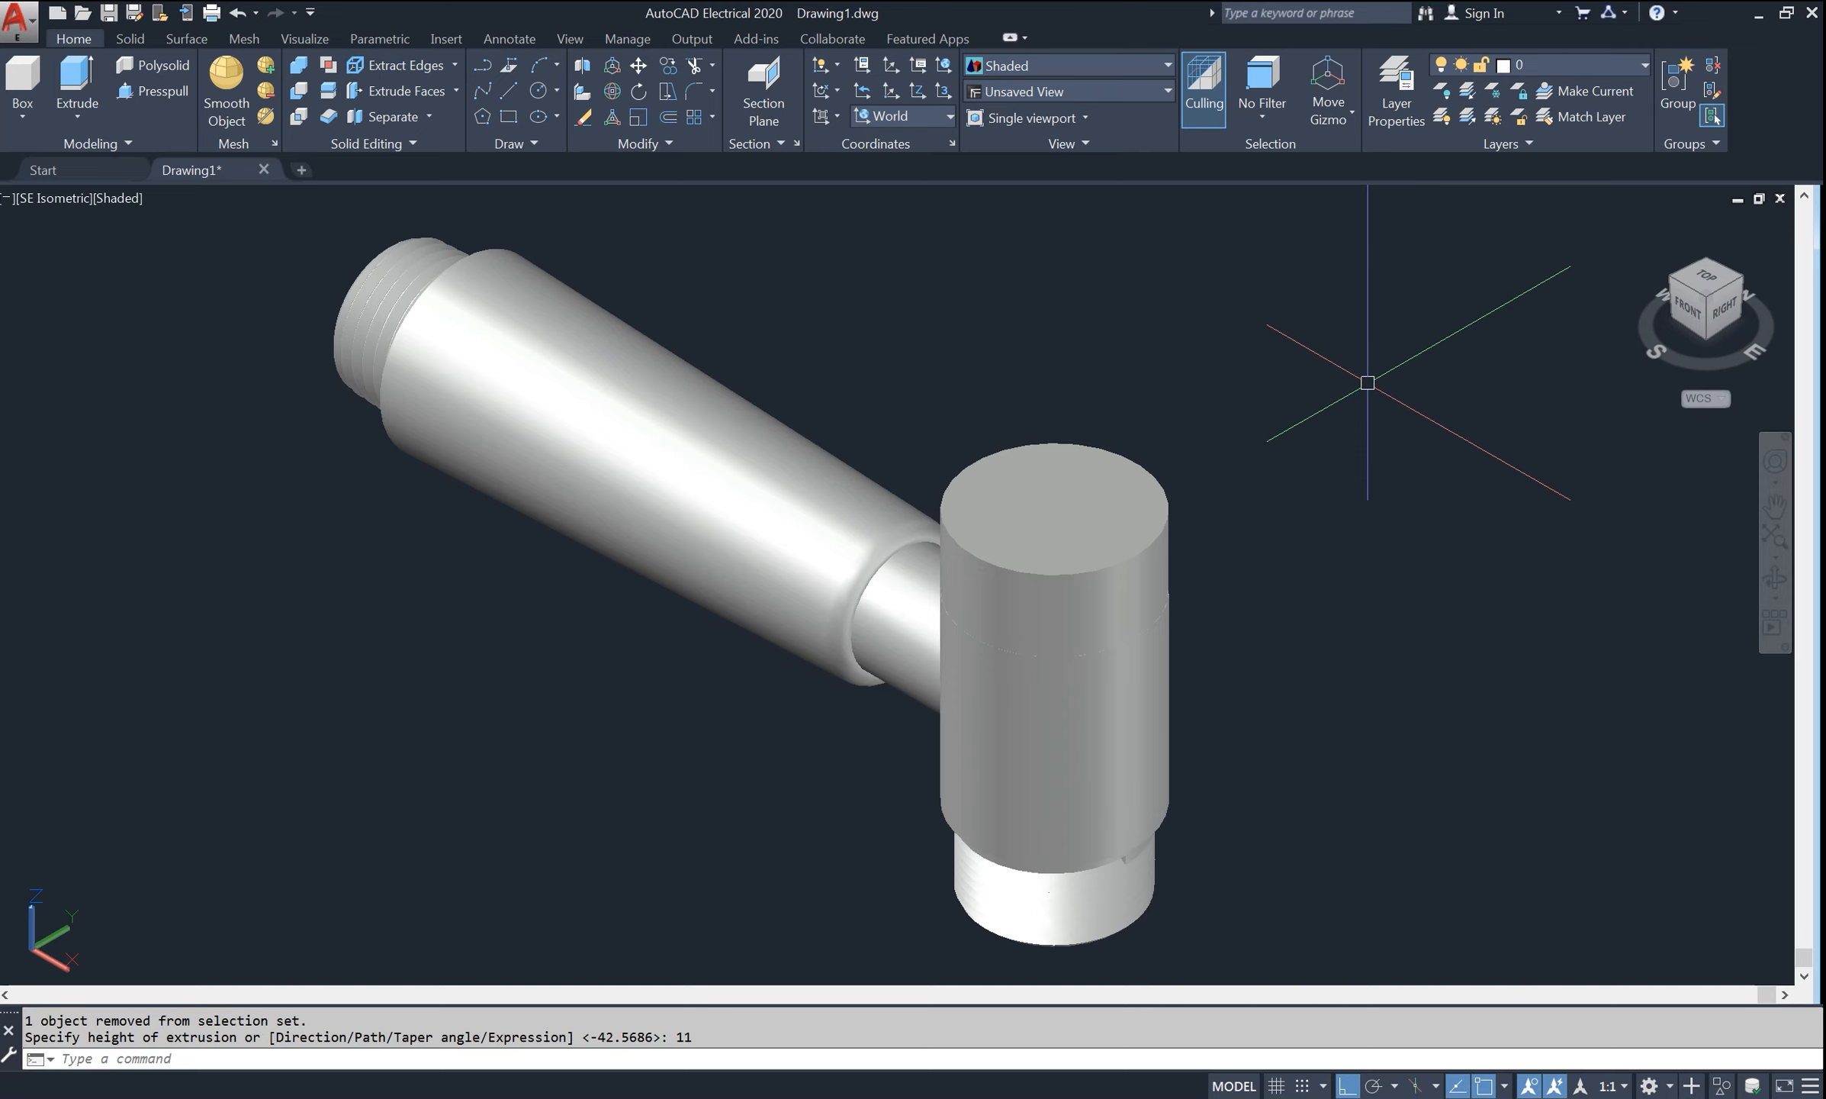
- Draw a rectangle 20 wide and about 14 high beside the head in the Top view
left_click(1708, 277)
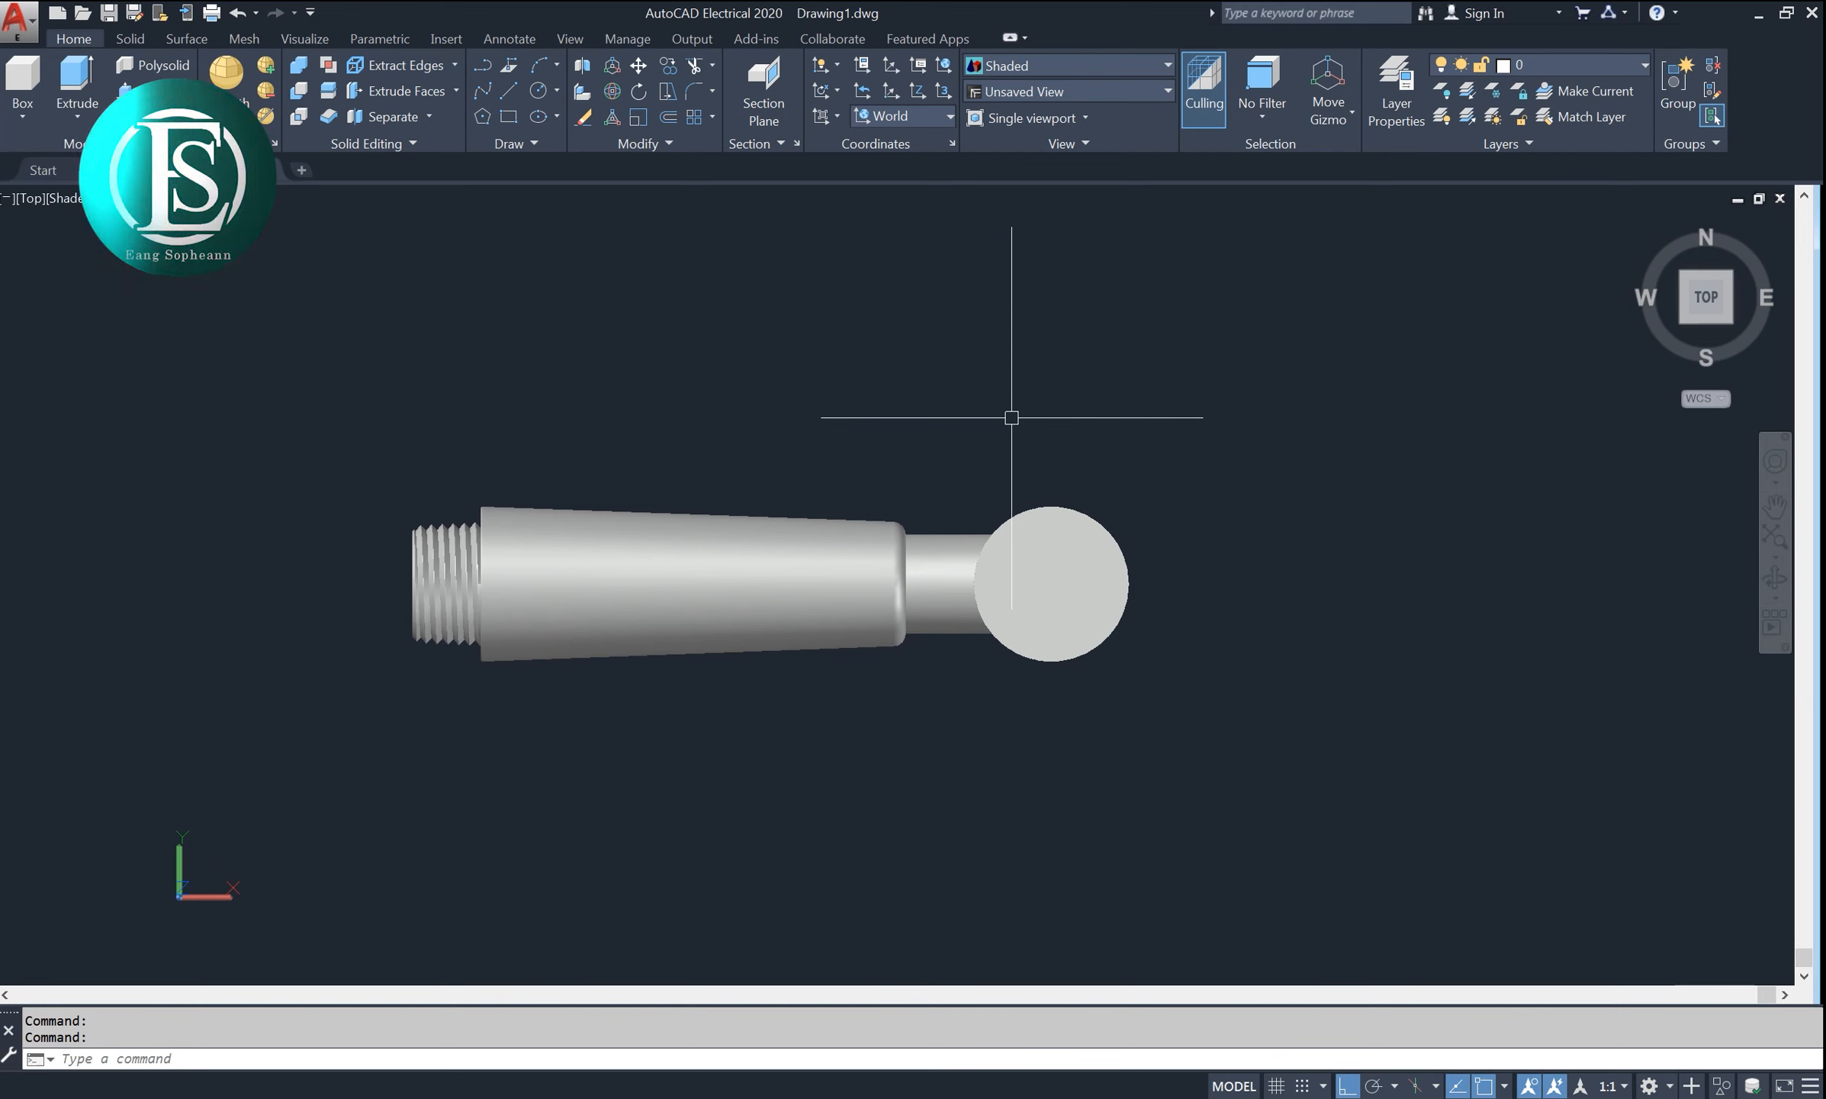
type("REC")
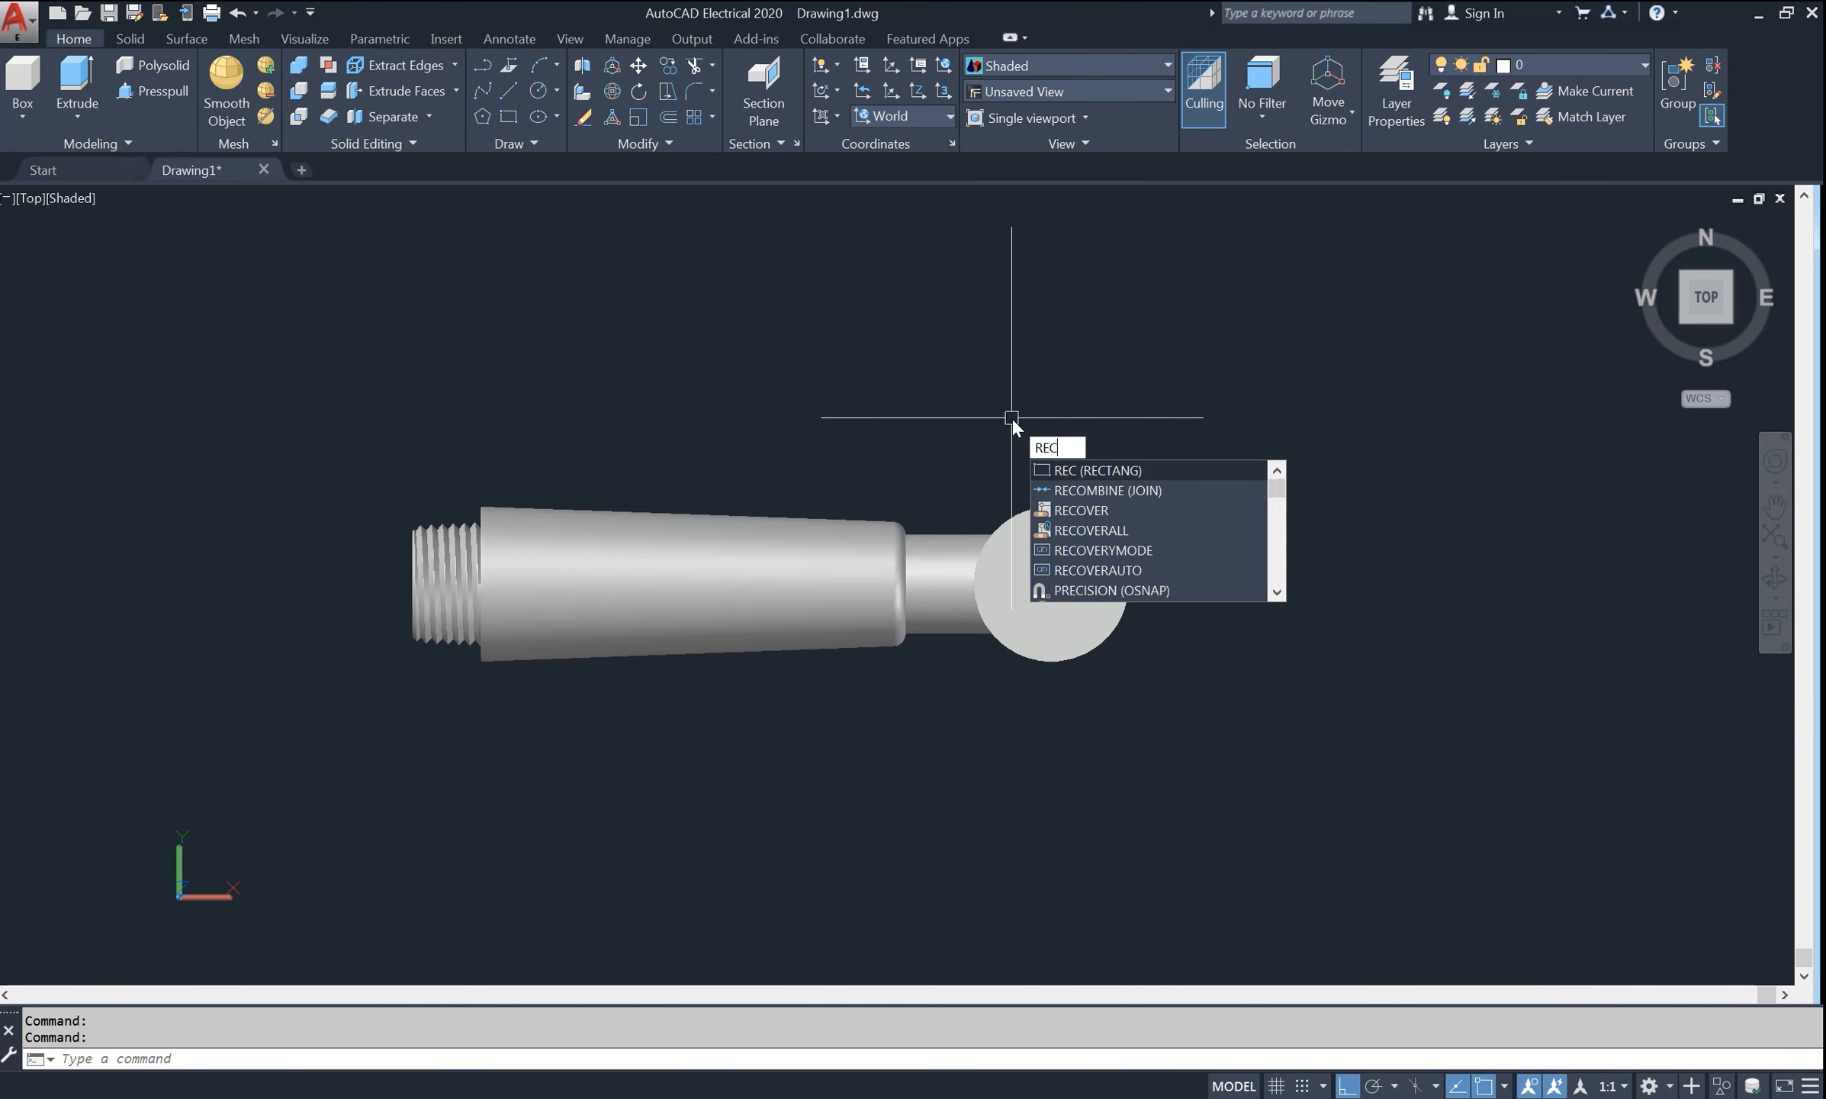
key("Return")
left_click(1176, 610)
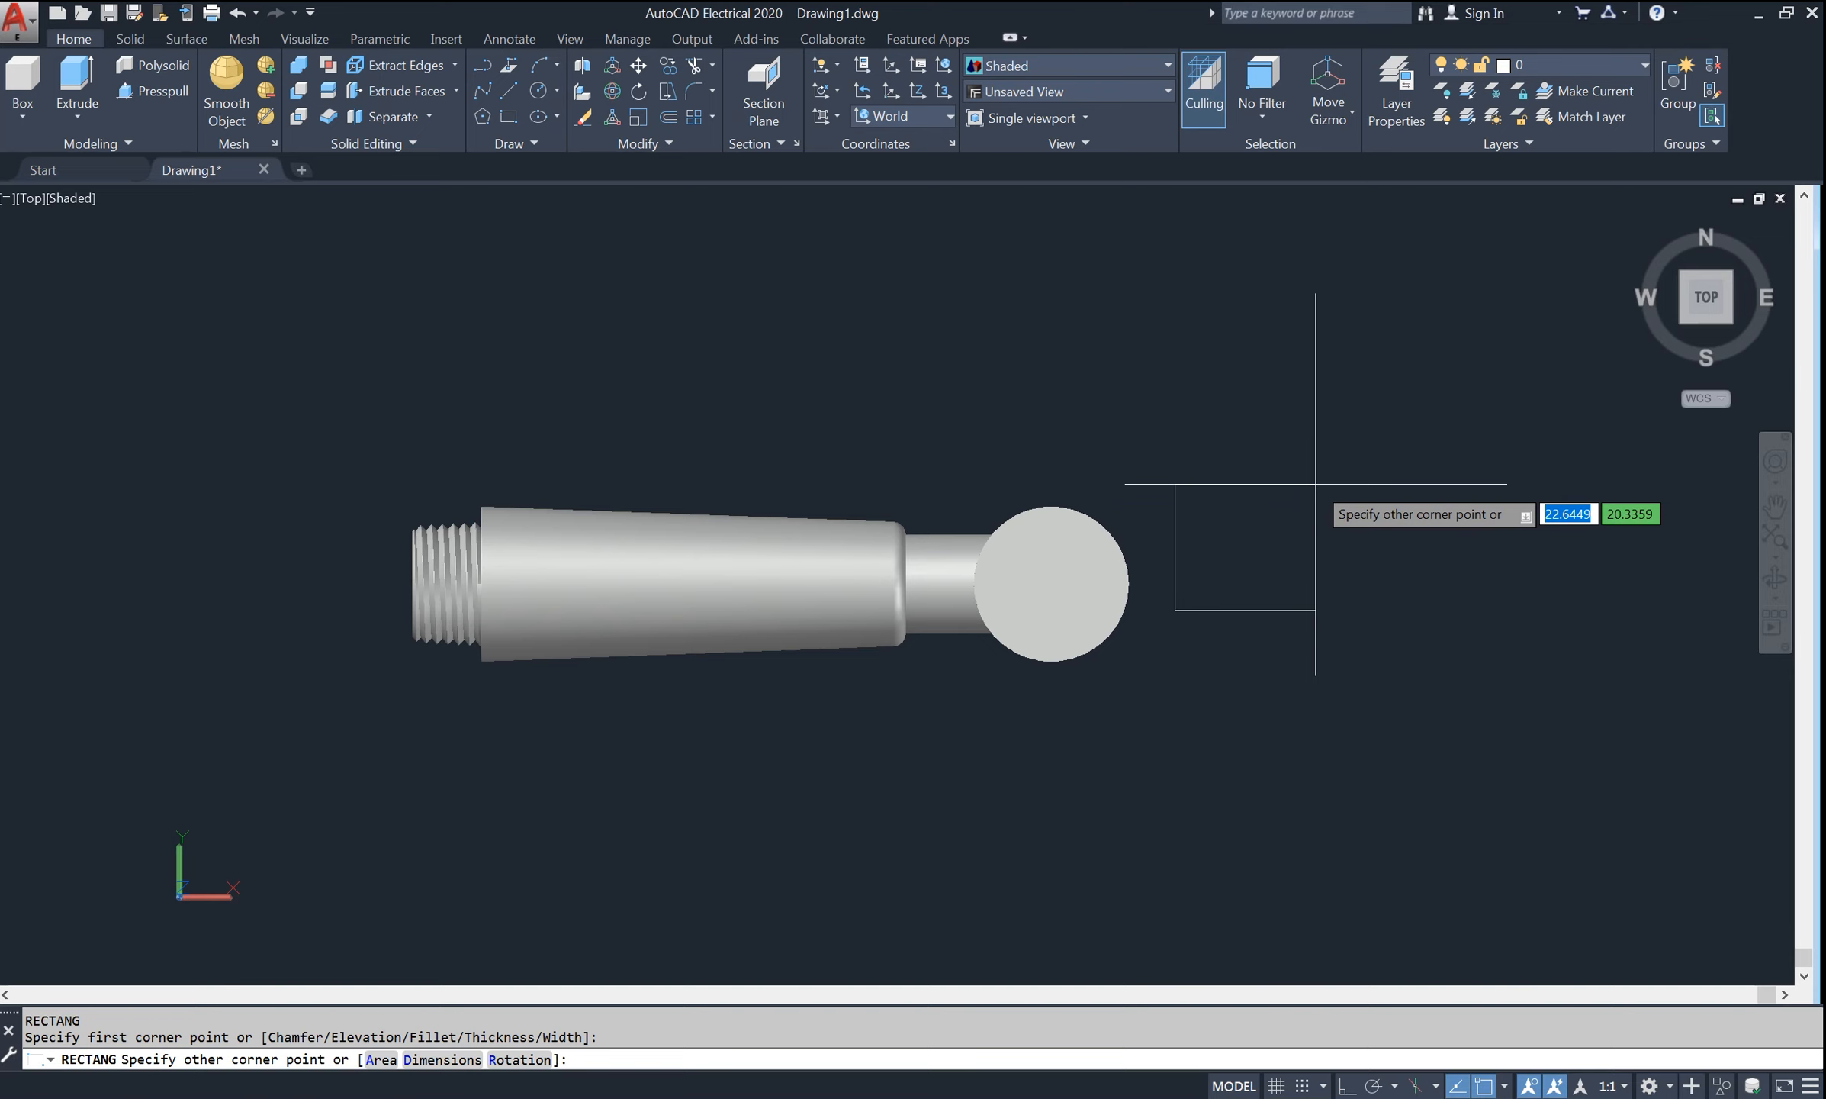
type("2")
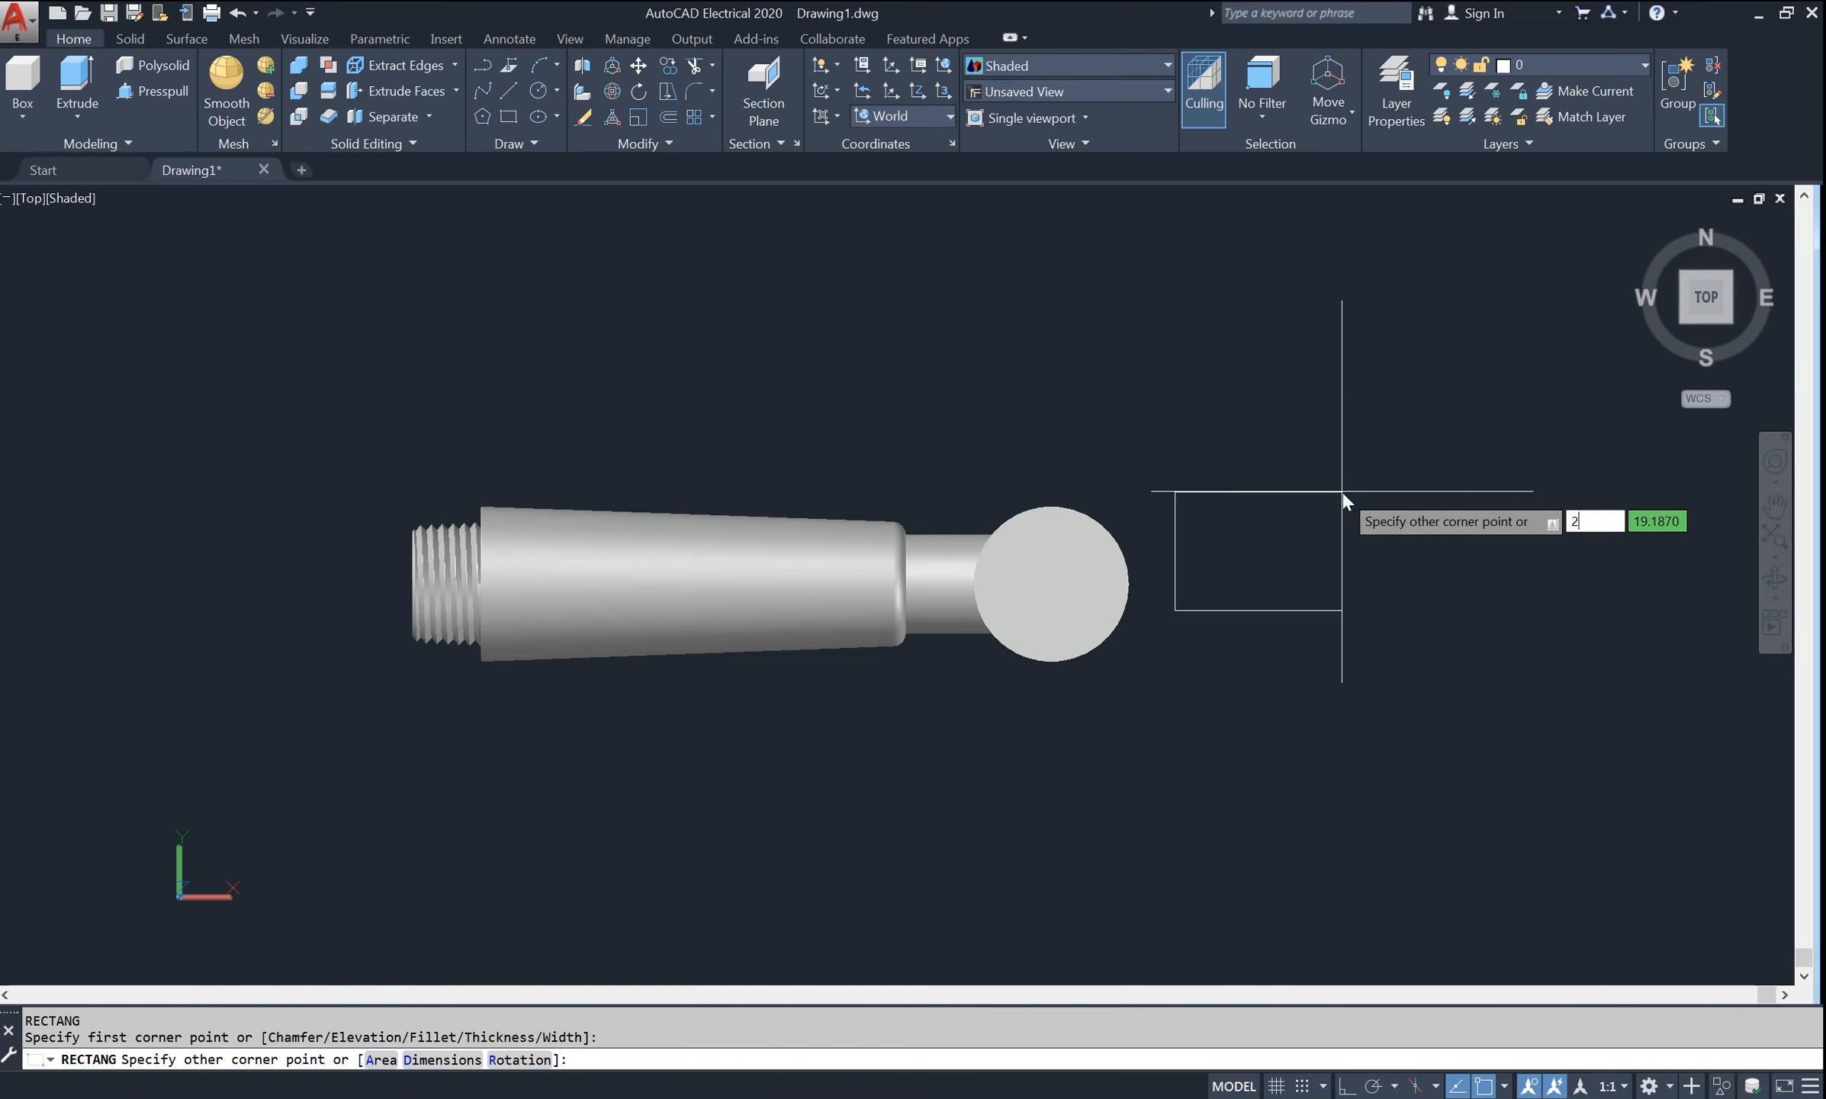
type("0")
key("Tab")
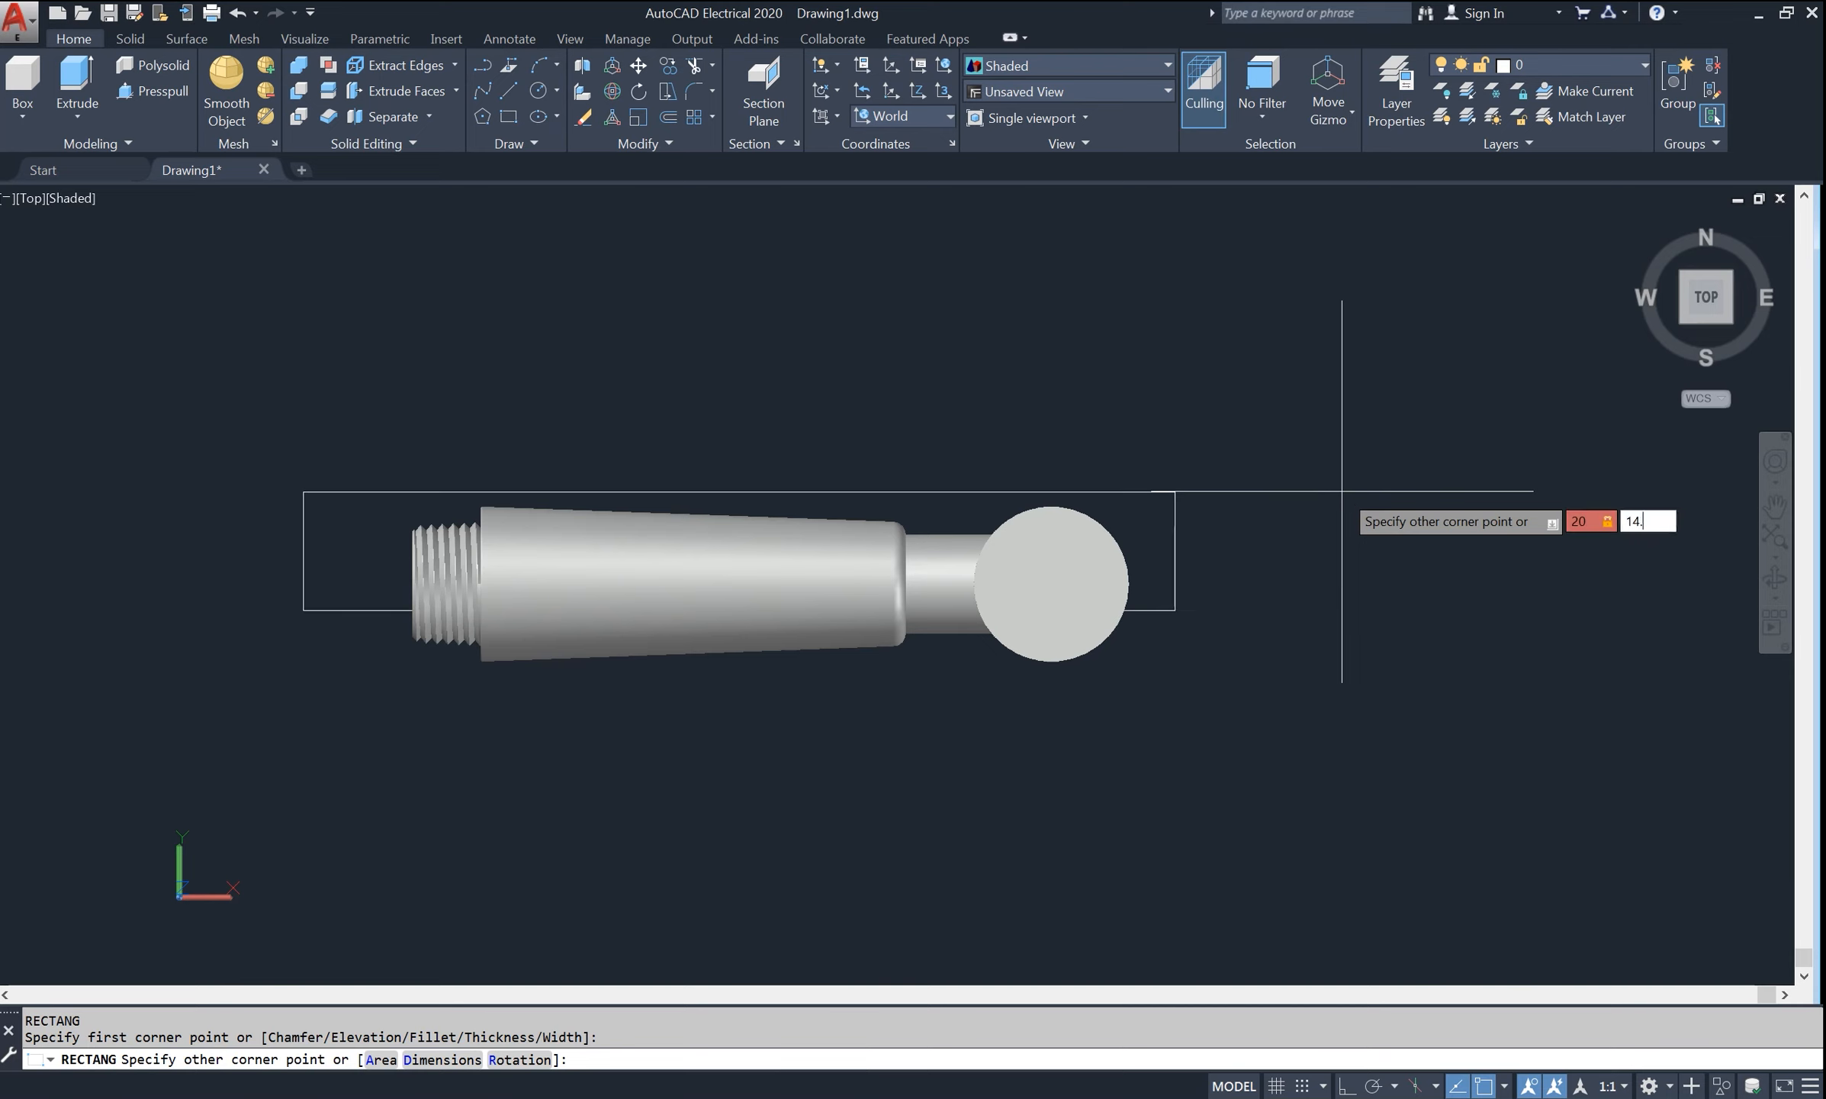
key("Return")
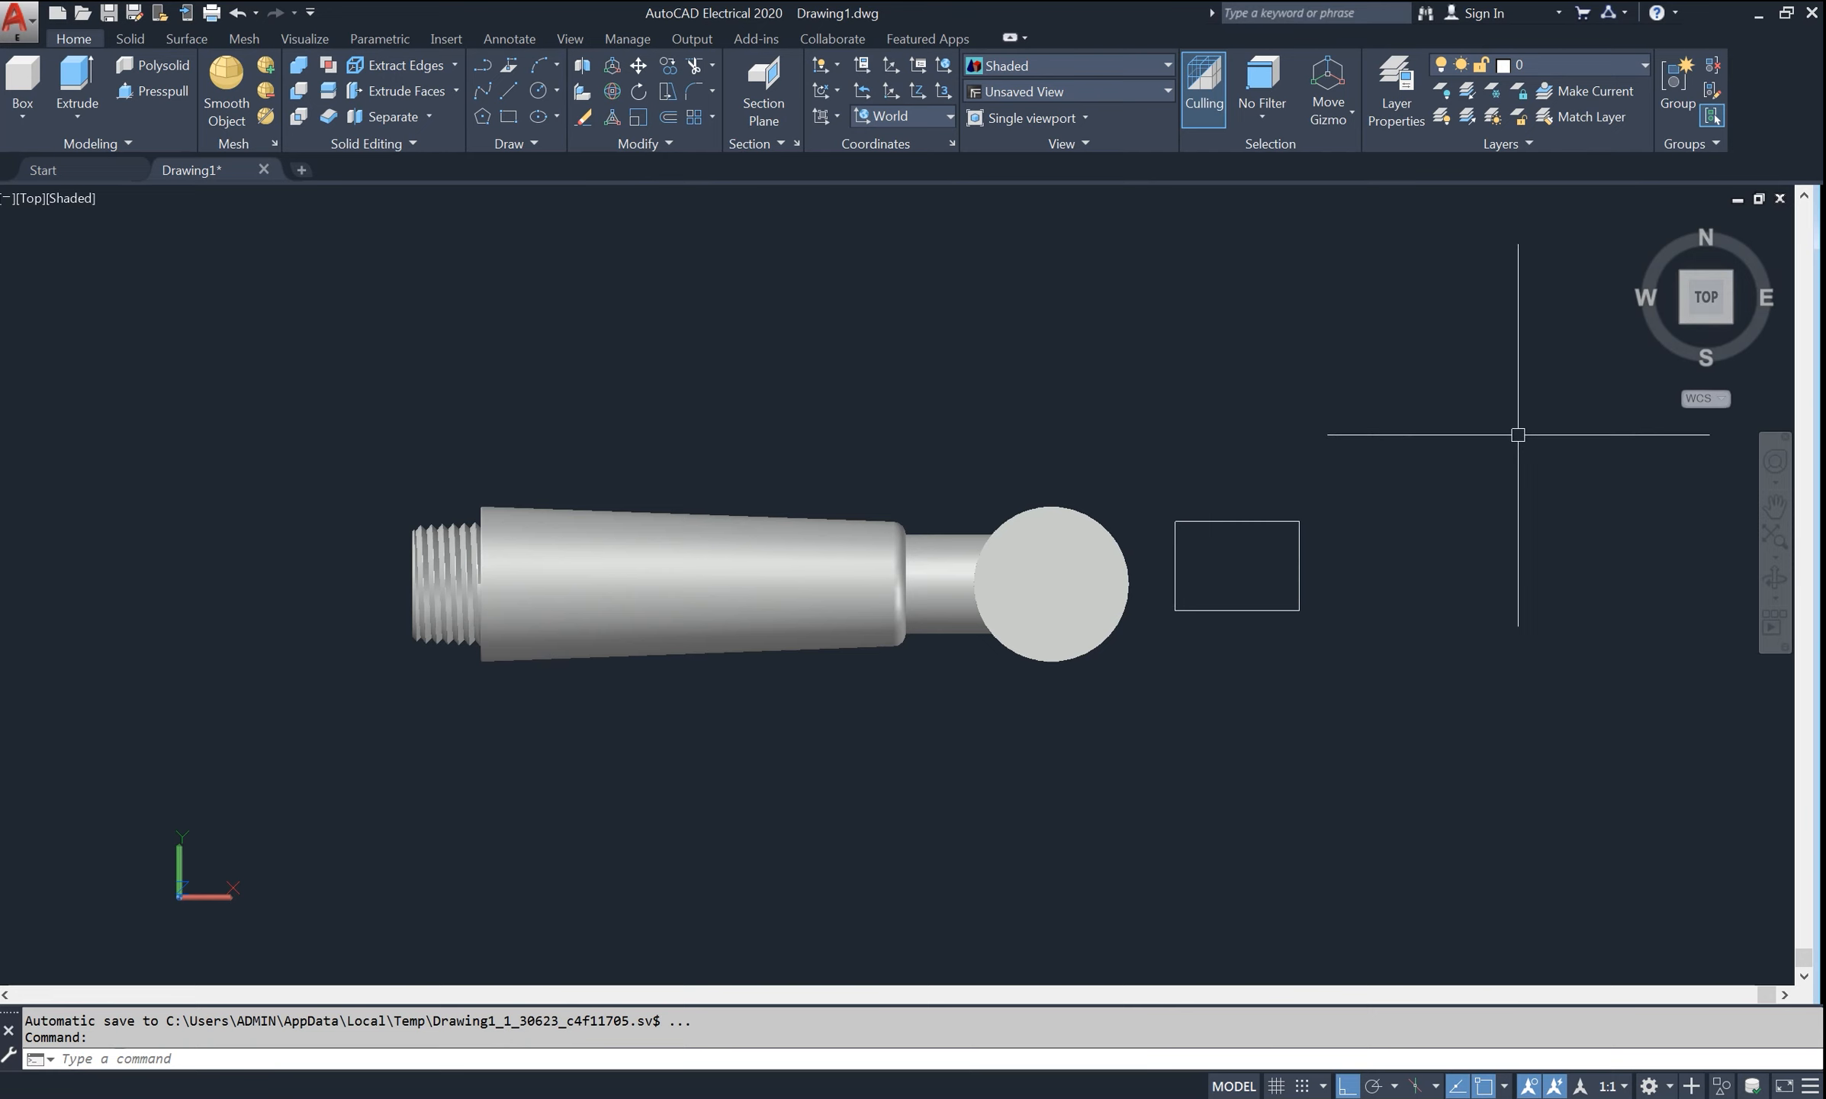
scroll(1247, 648, "up", 2)
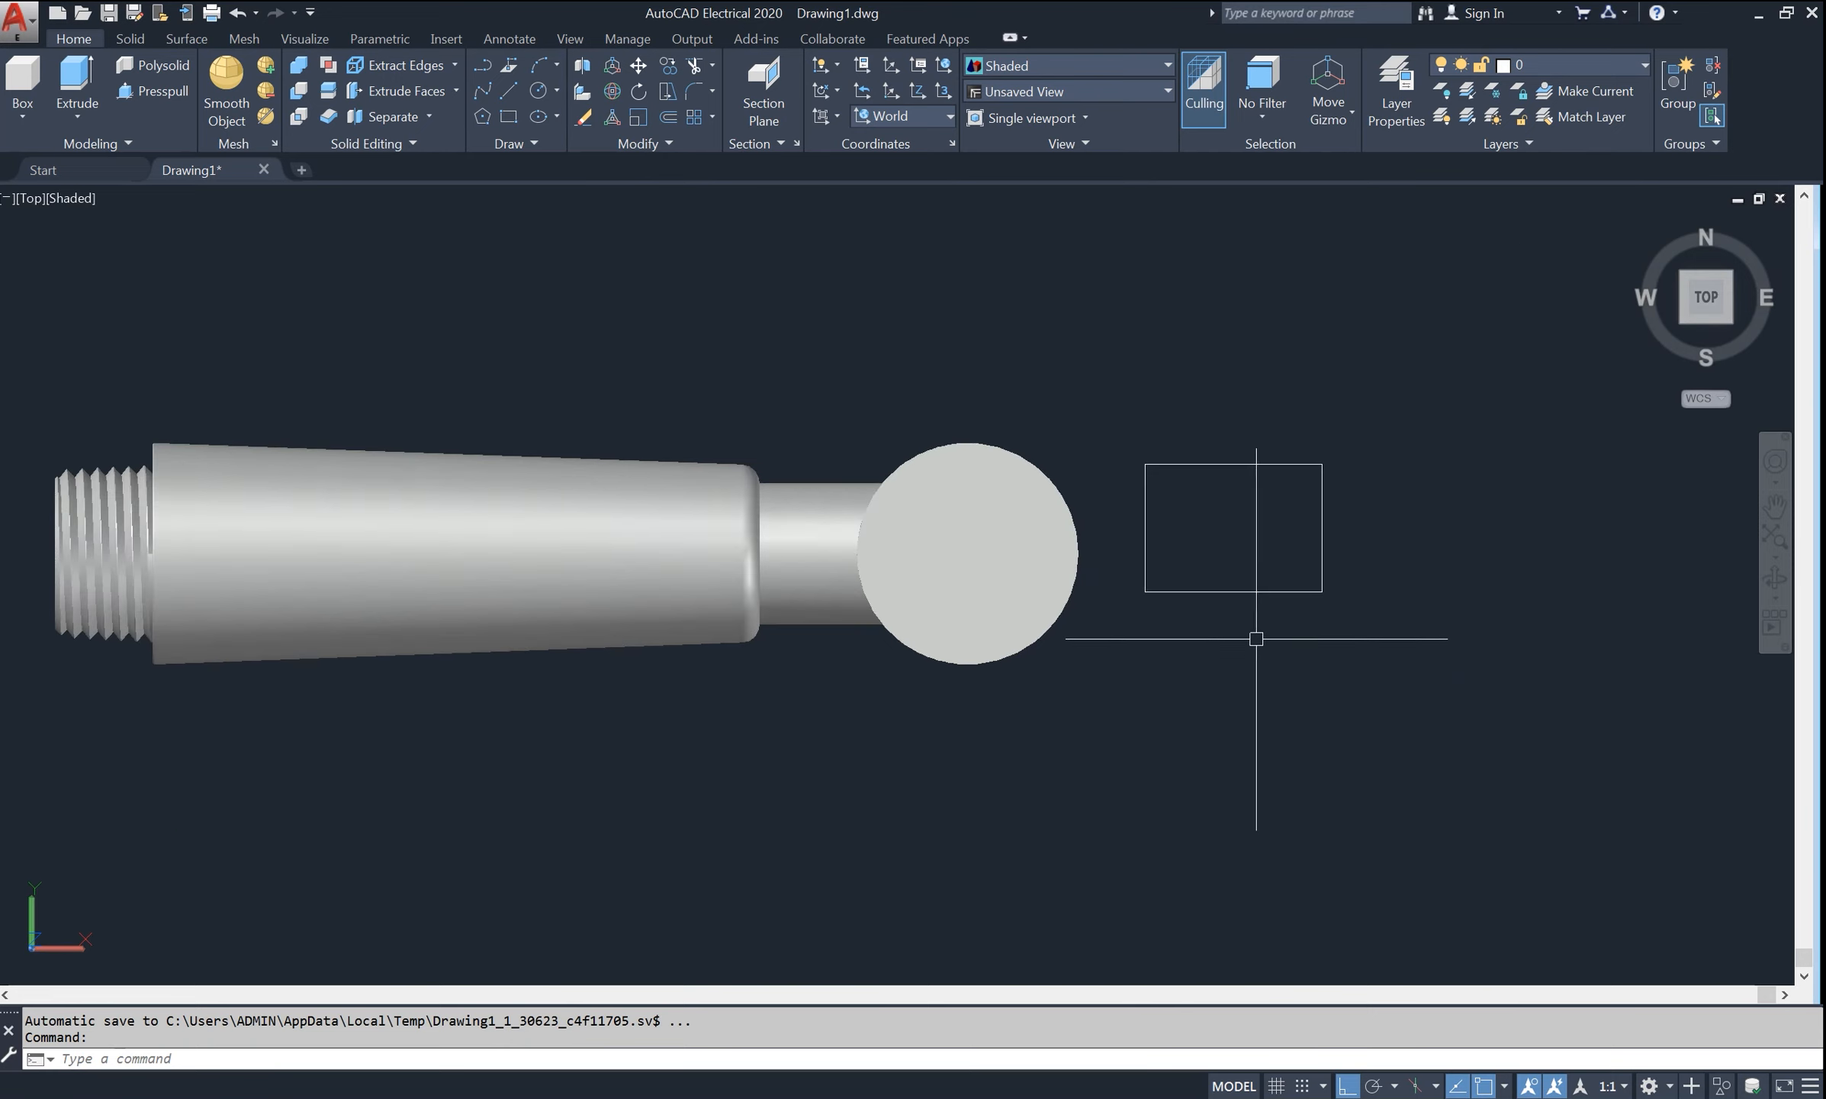
- Fillet all four corners of the rectangle beside the head with a radius of 1
type("f")
key("Return")
type("r")
key("Return")
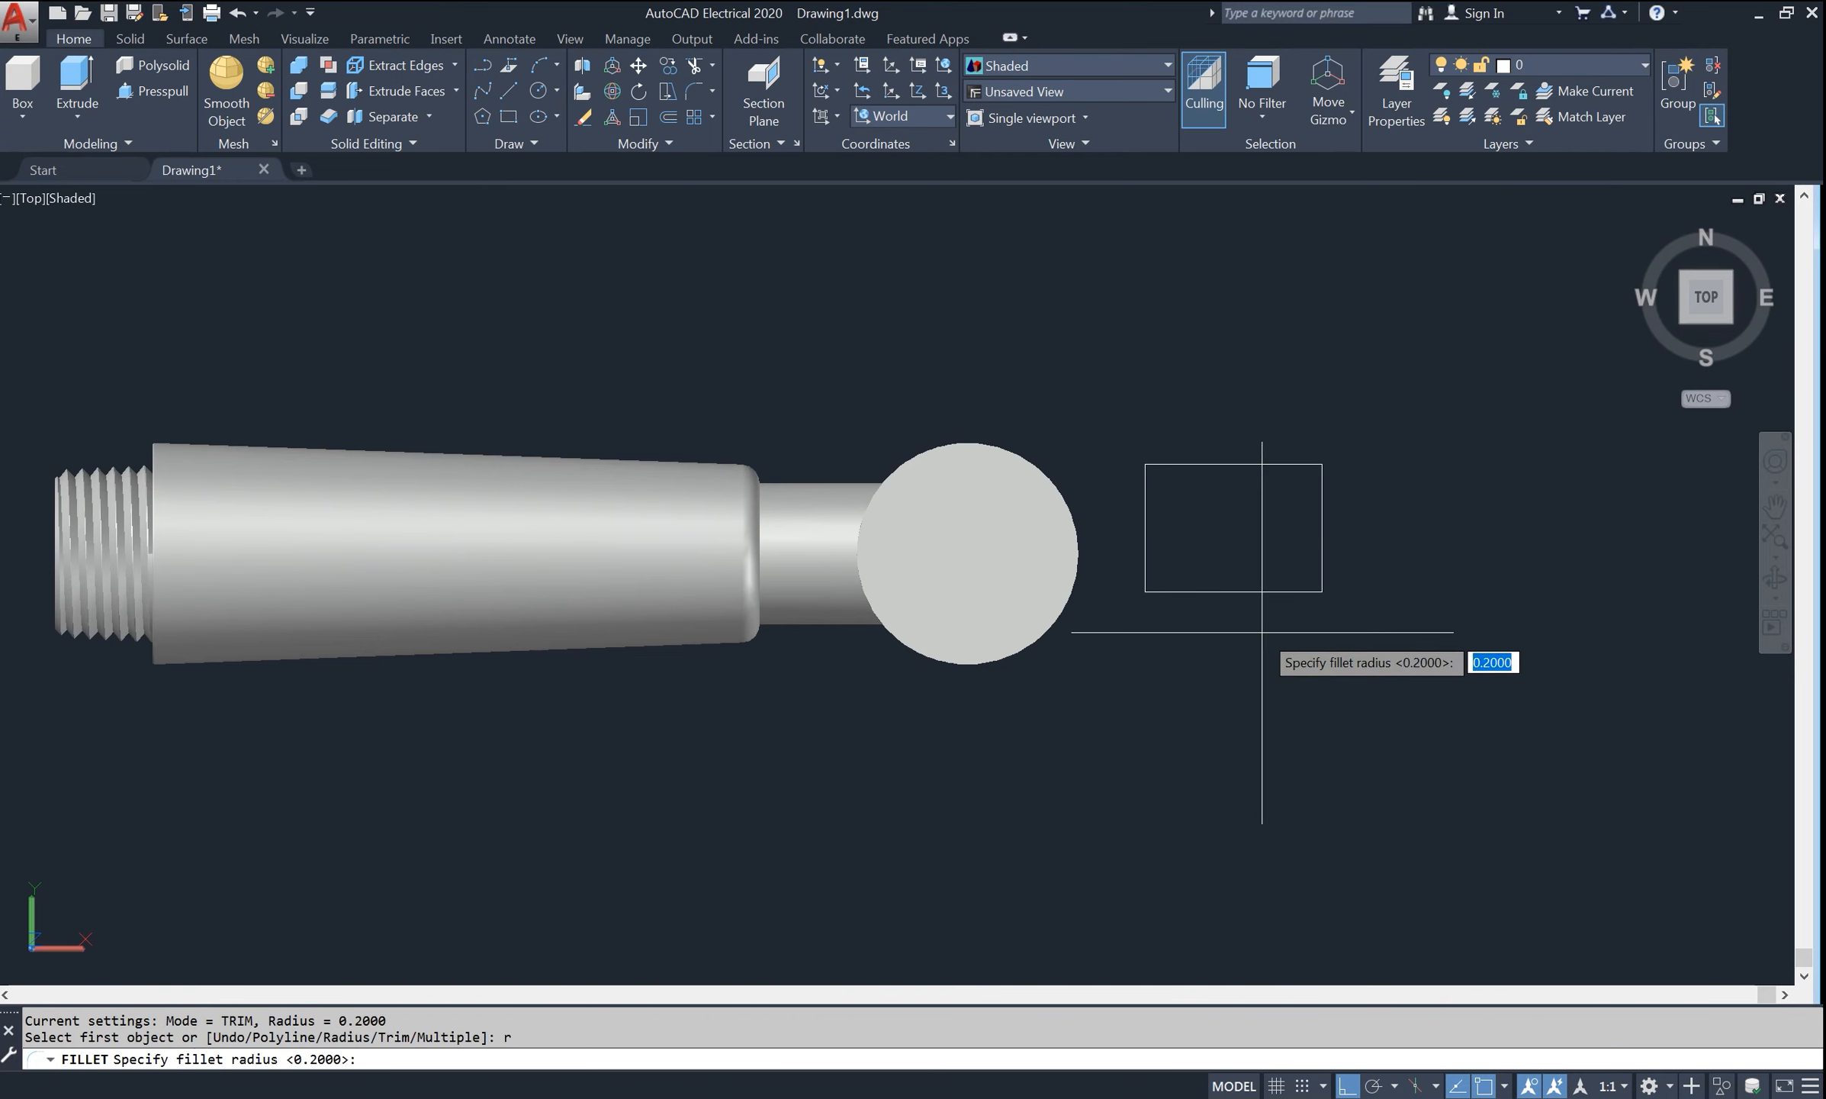
type("1")
key("Return")
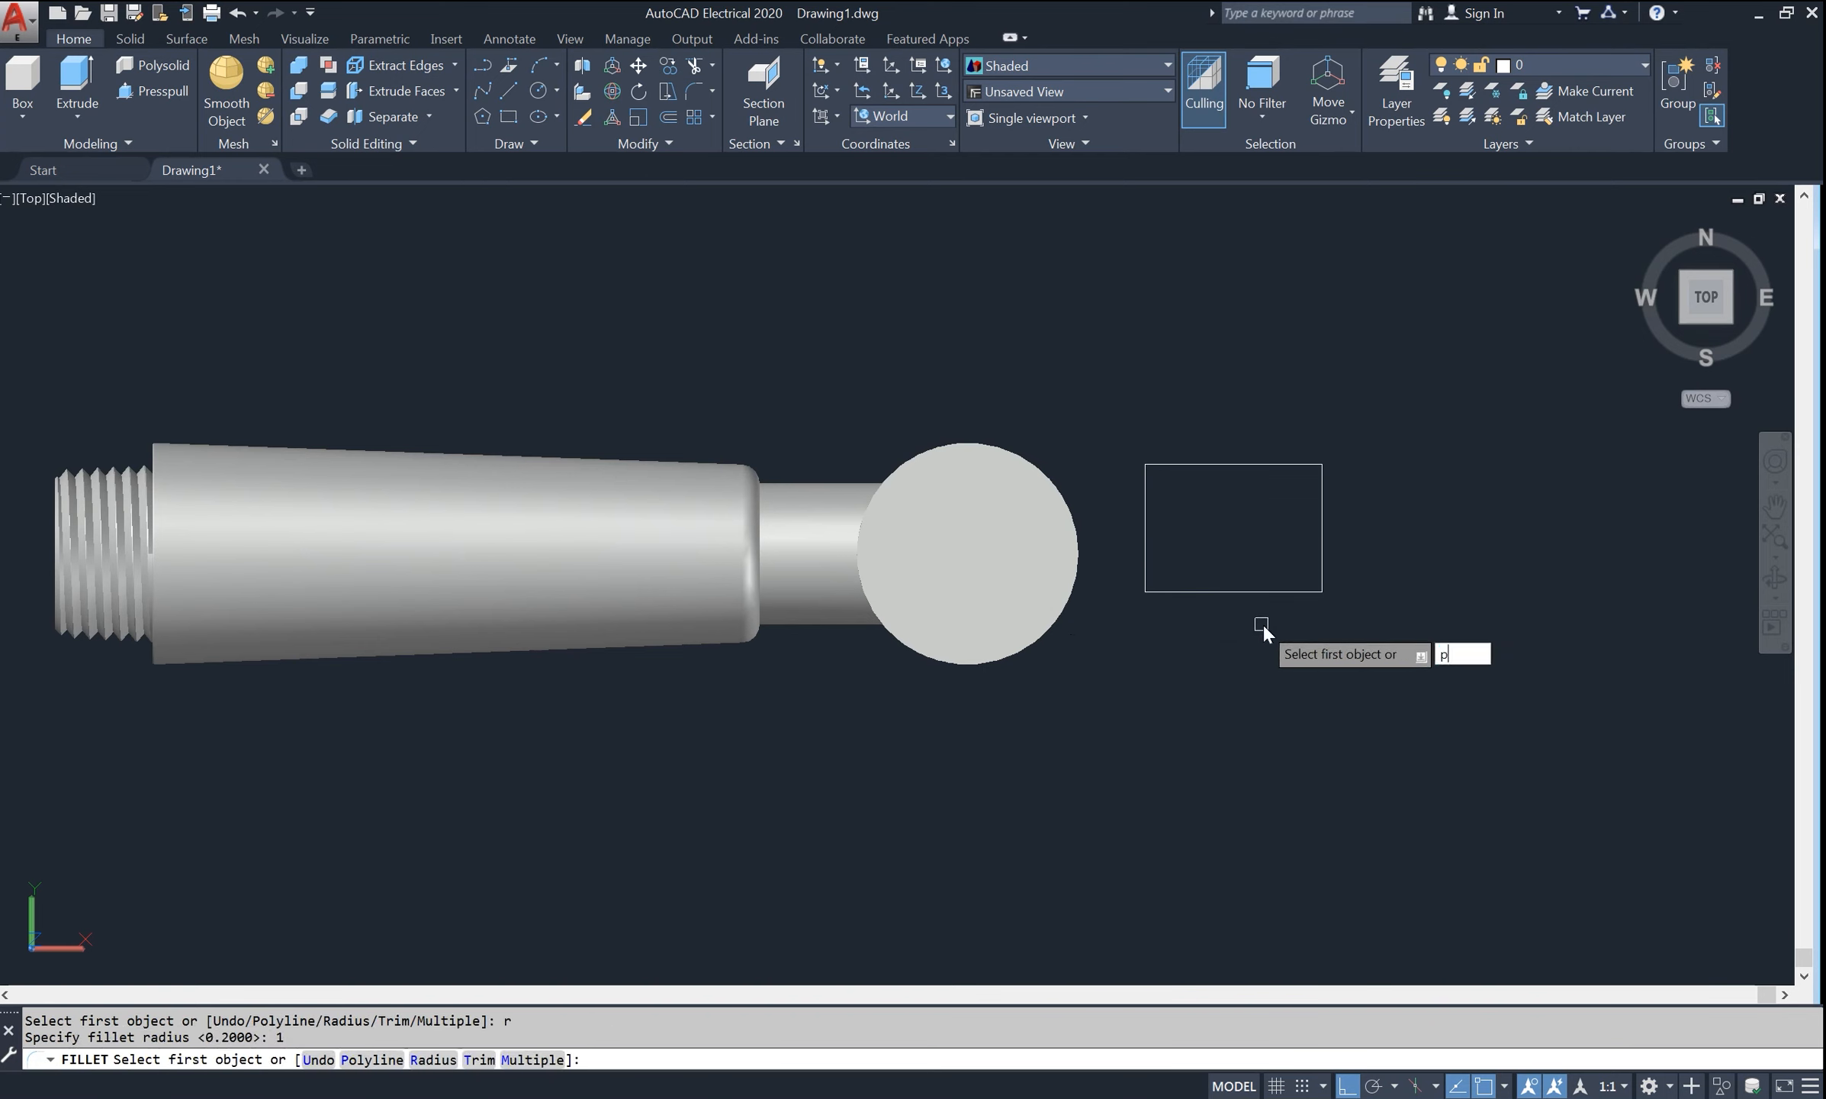
type("p")
key("Return")
left_click(1289, 591)
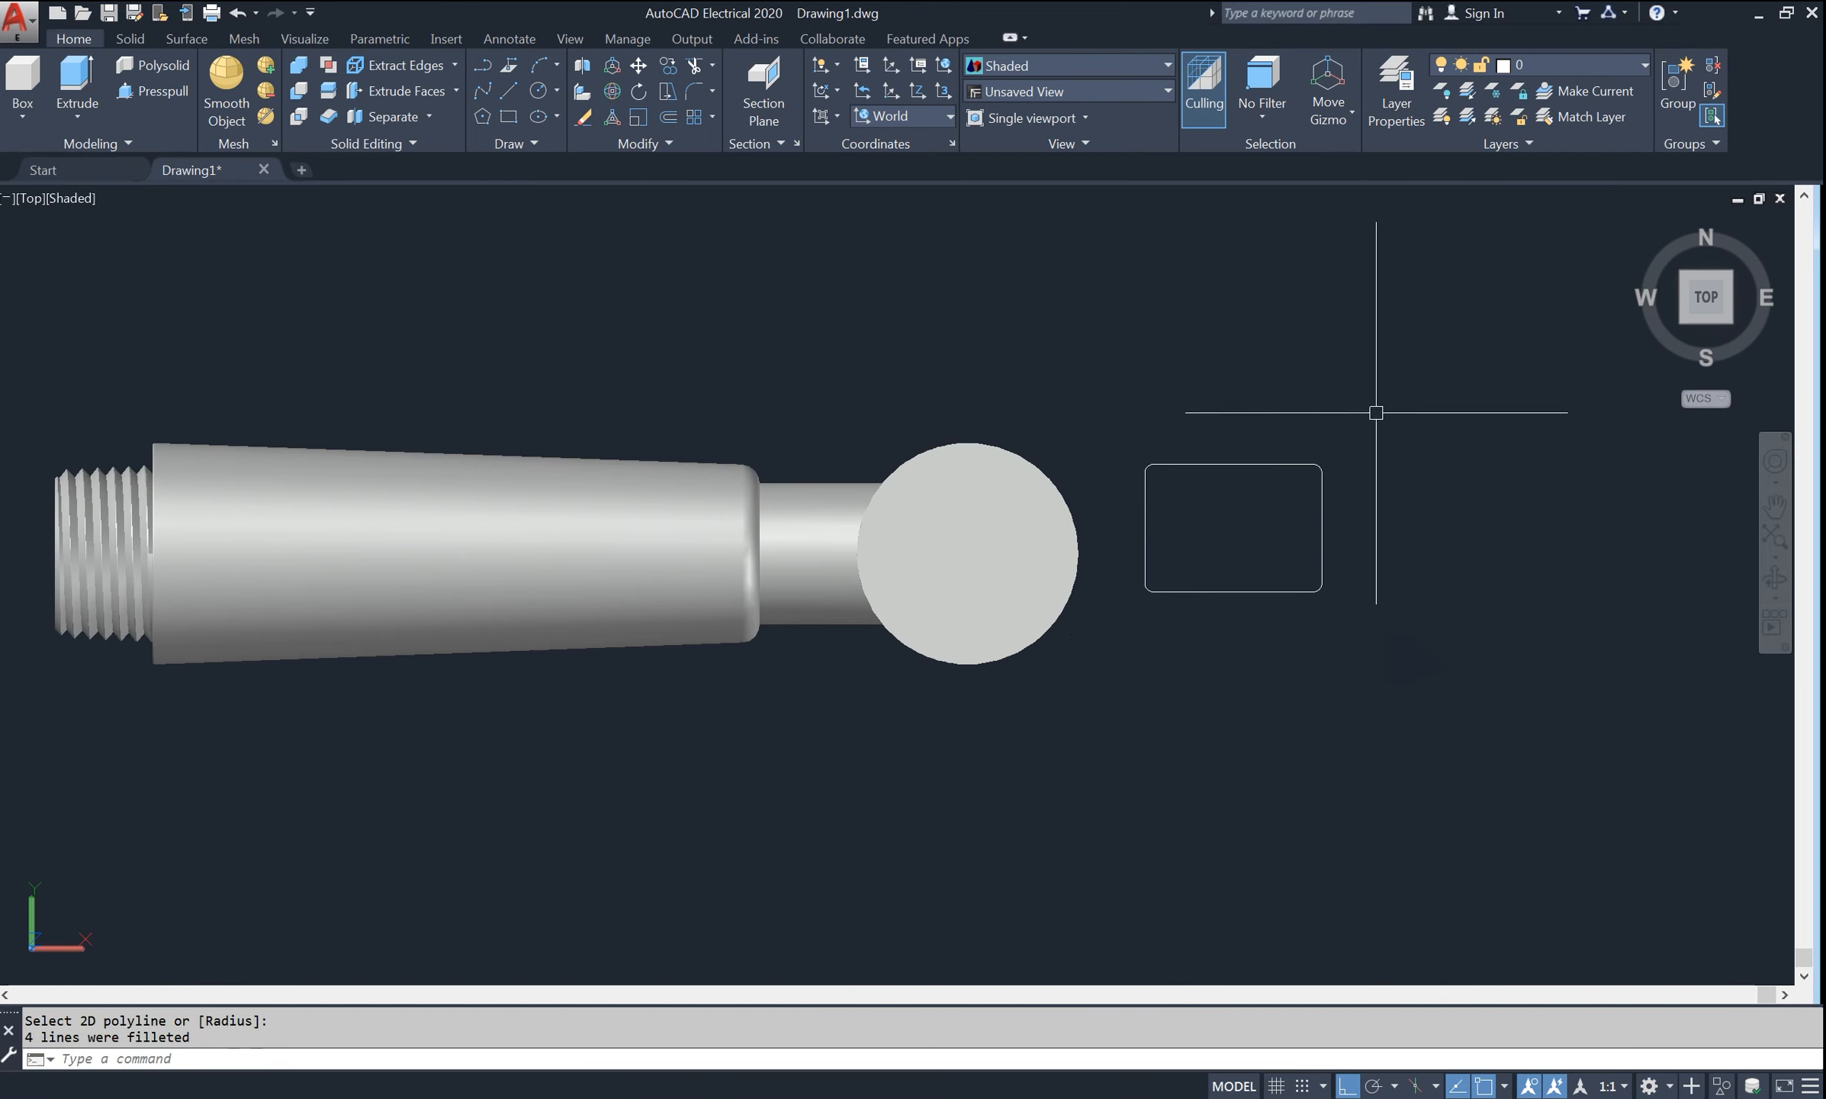
- Move the rounded rectangle by its centre onto the centre of the head's top face
left_click(1683, 322)
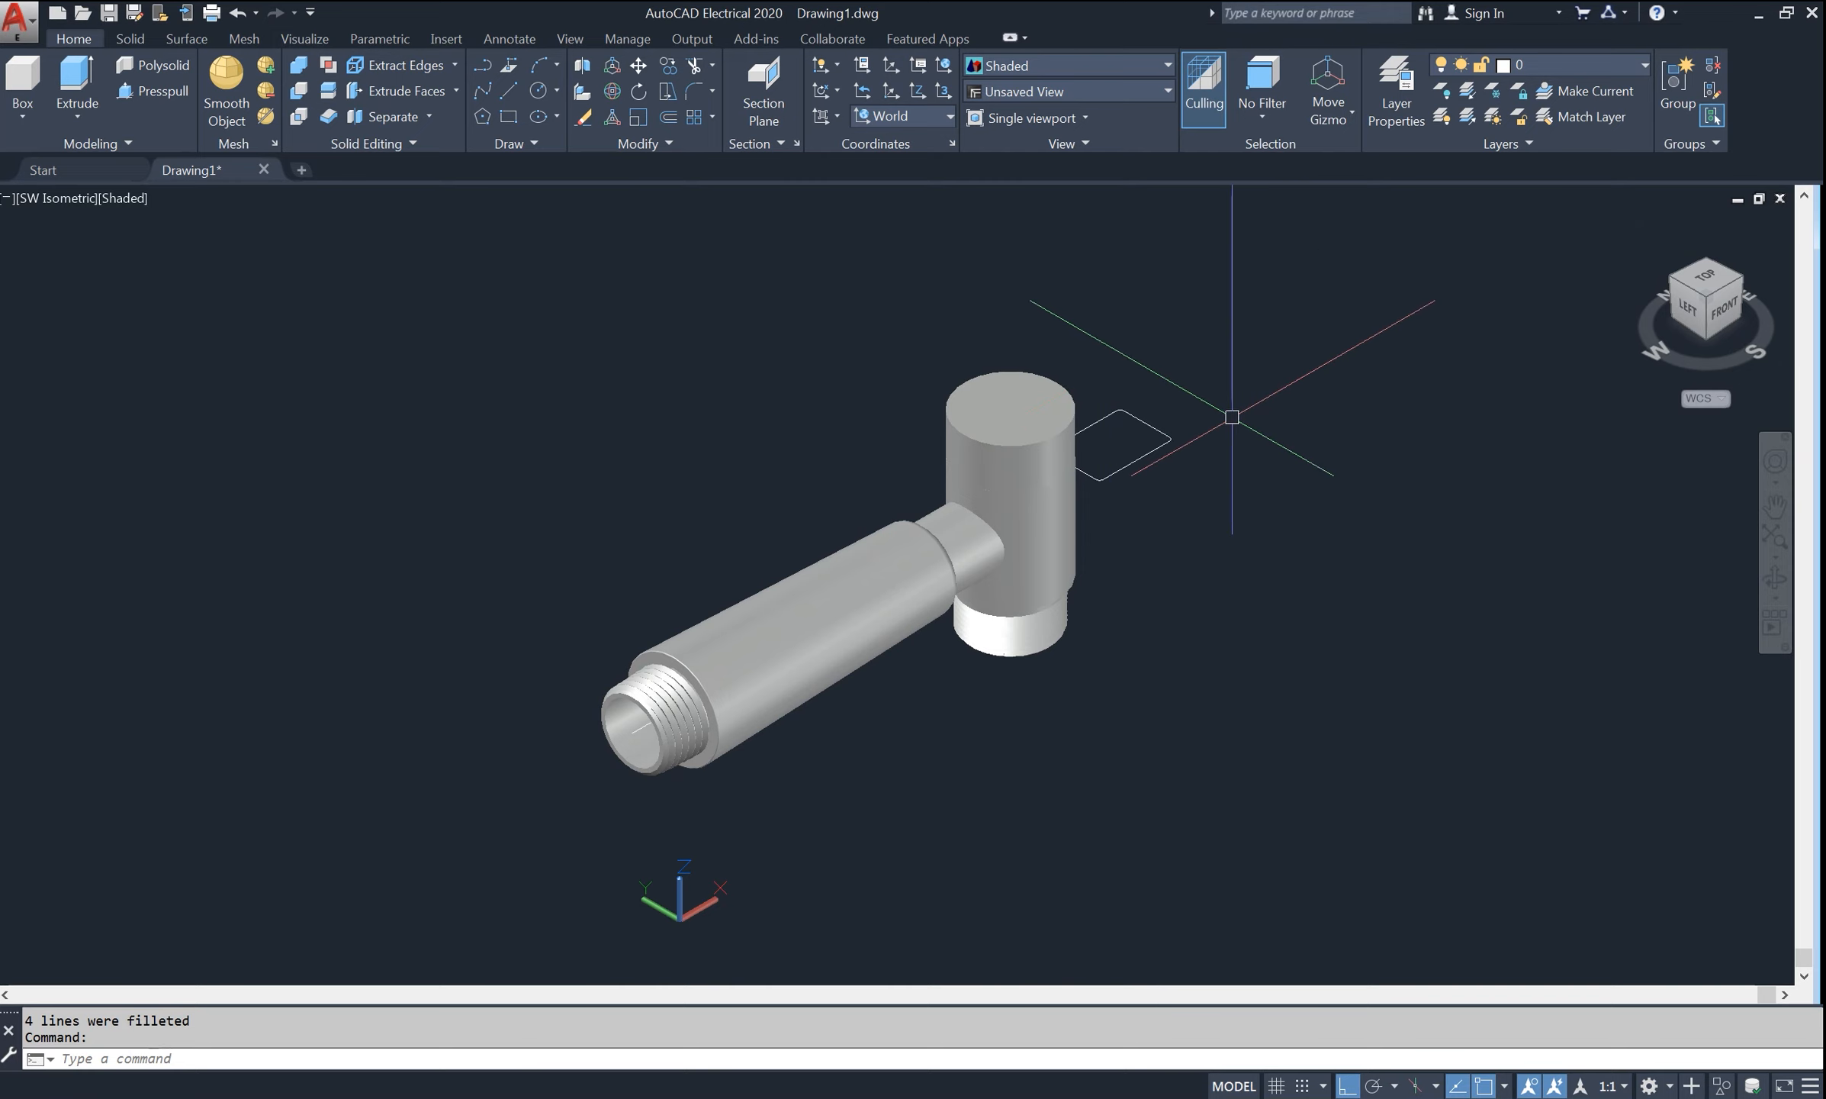
type("m")
key("Return")
left_click(1161, 440)
key("Return")
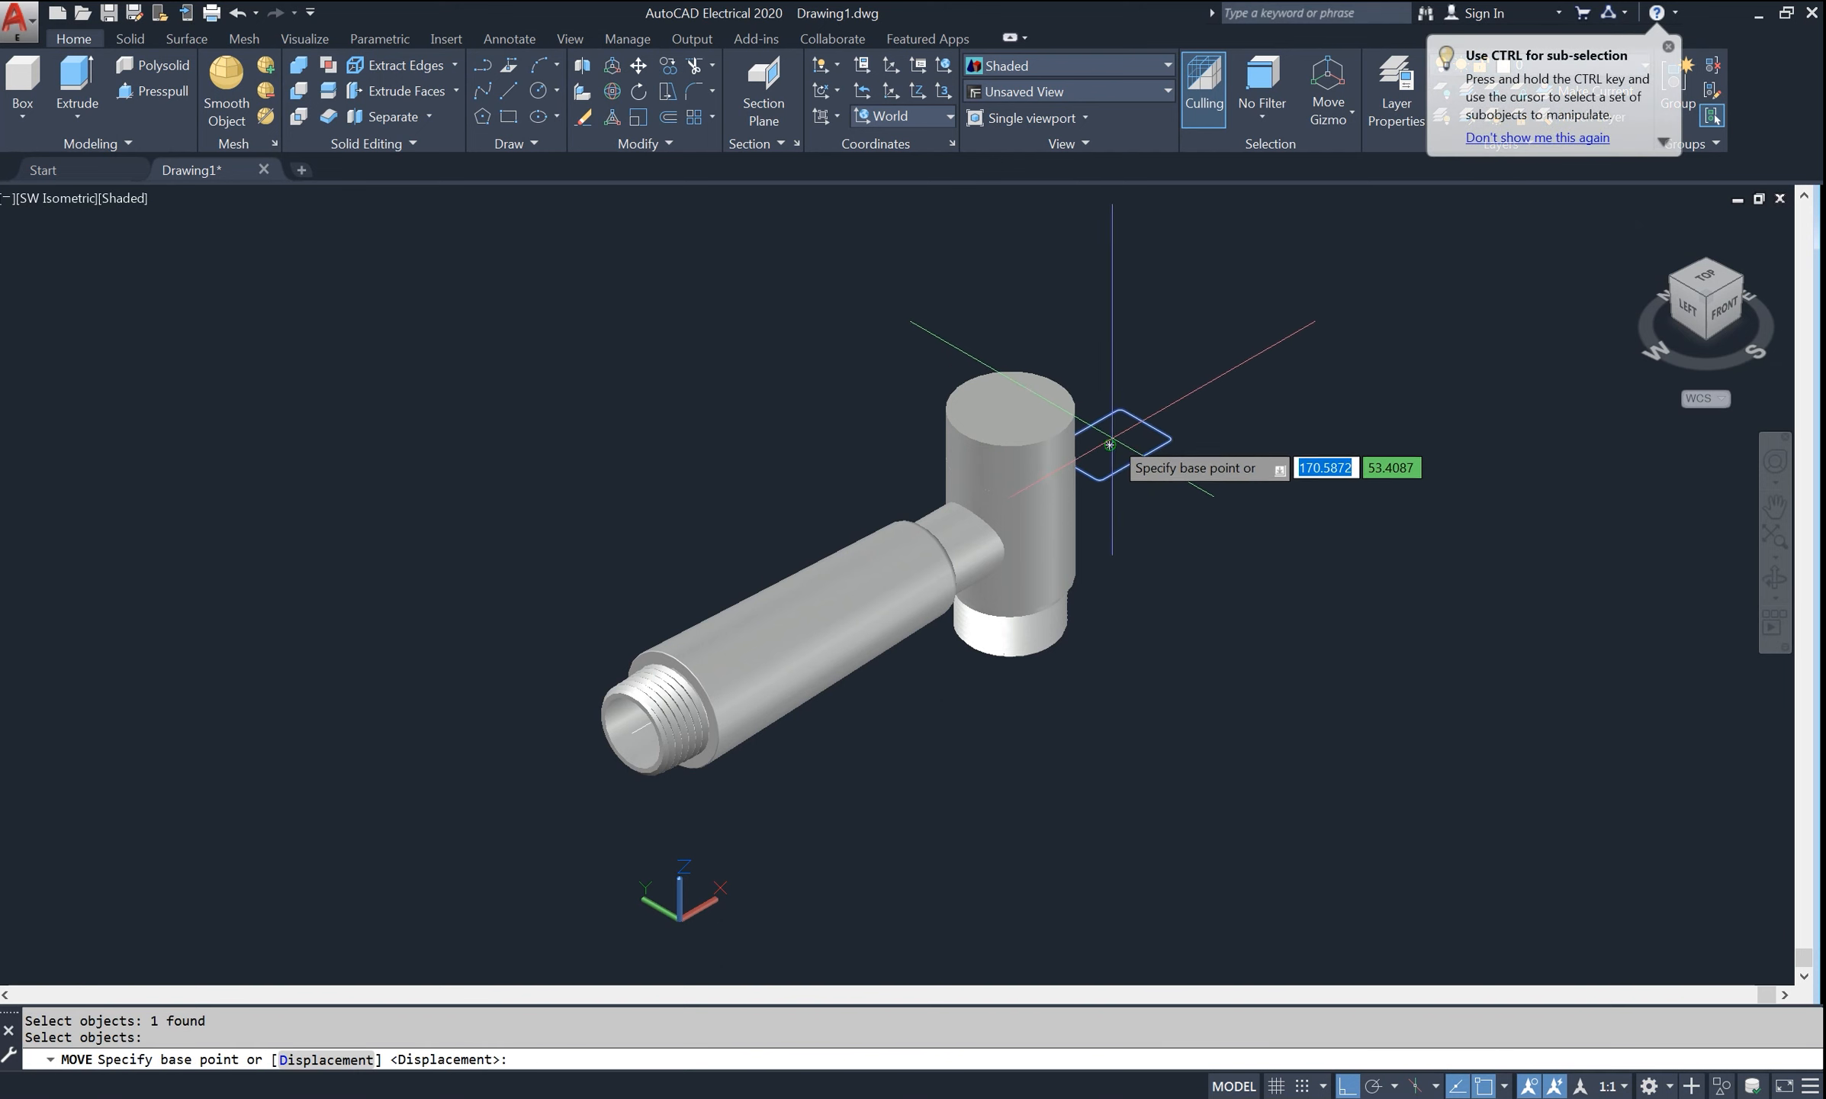
left_click(1110, 444)
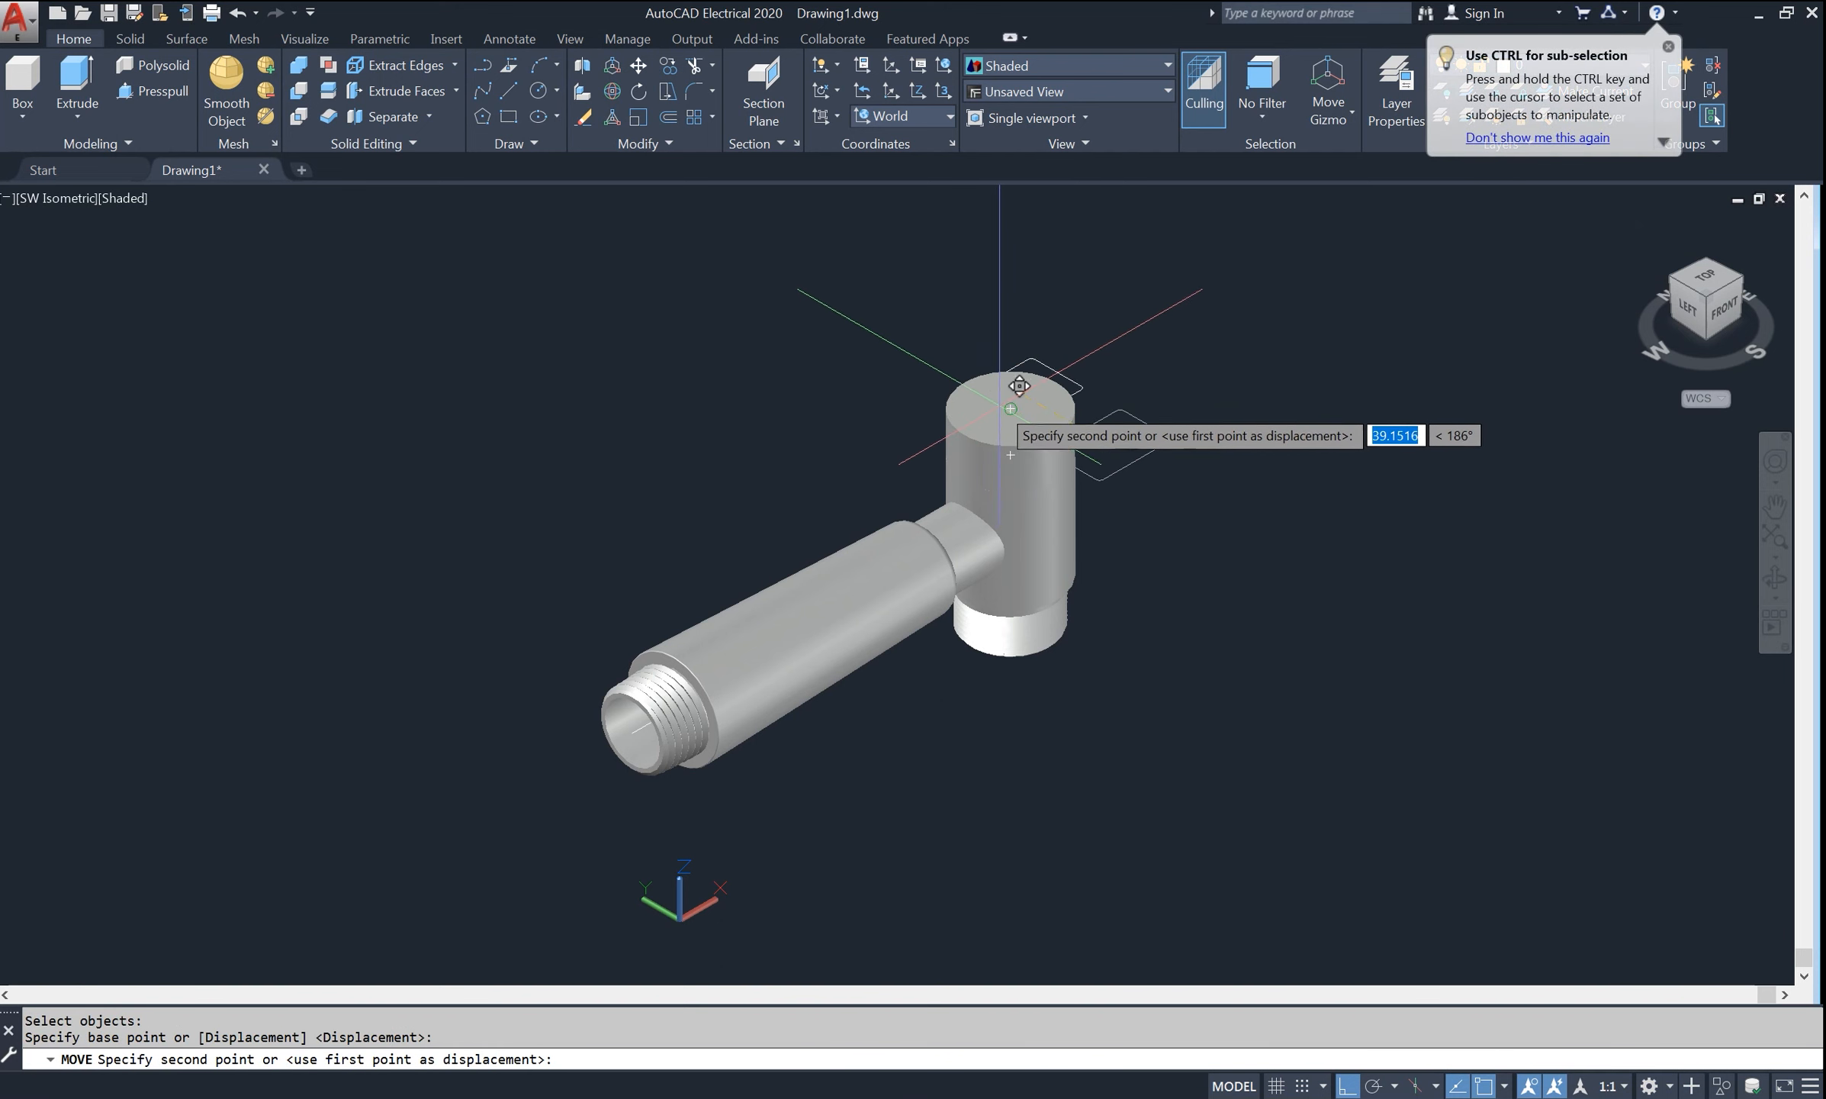
left_click(1010, 408)
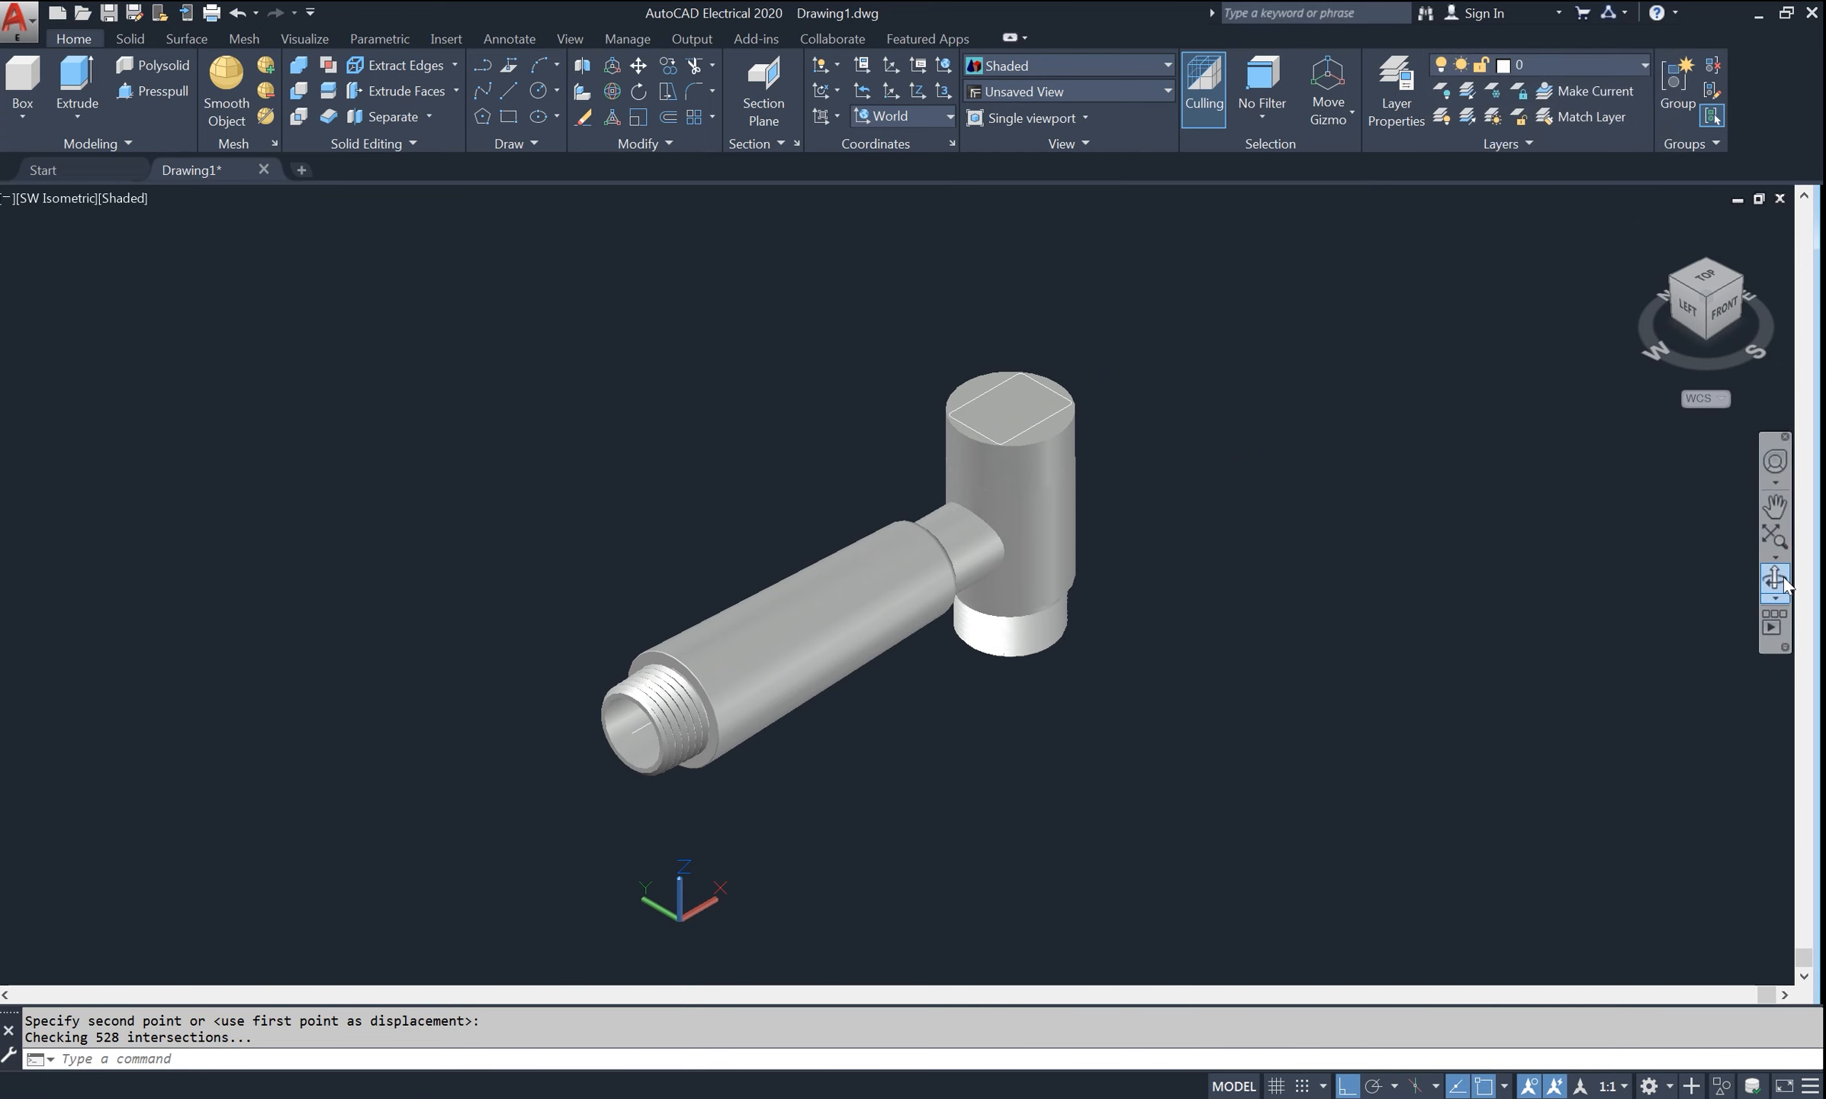
- Extrude the rounded rectangle on the top face downward by 11.5 into the head
left_click(1775, 577)
left_click_drag(1512, 509, 1155, 475)
left_click_drag(1061, 434, 993, 422)
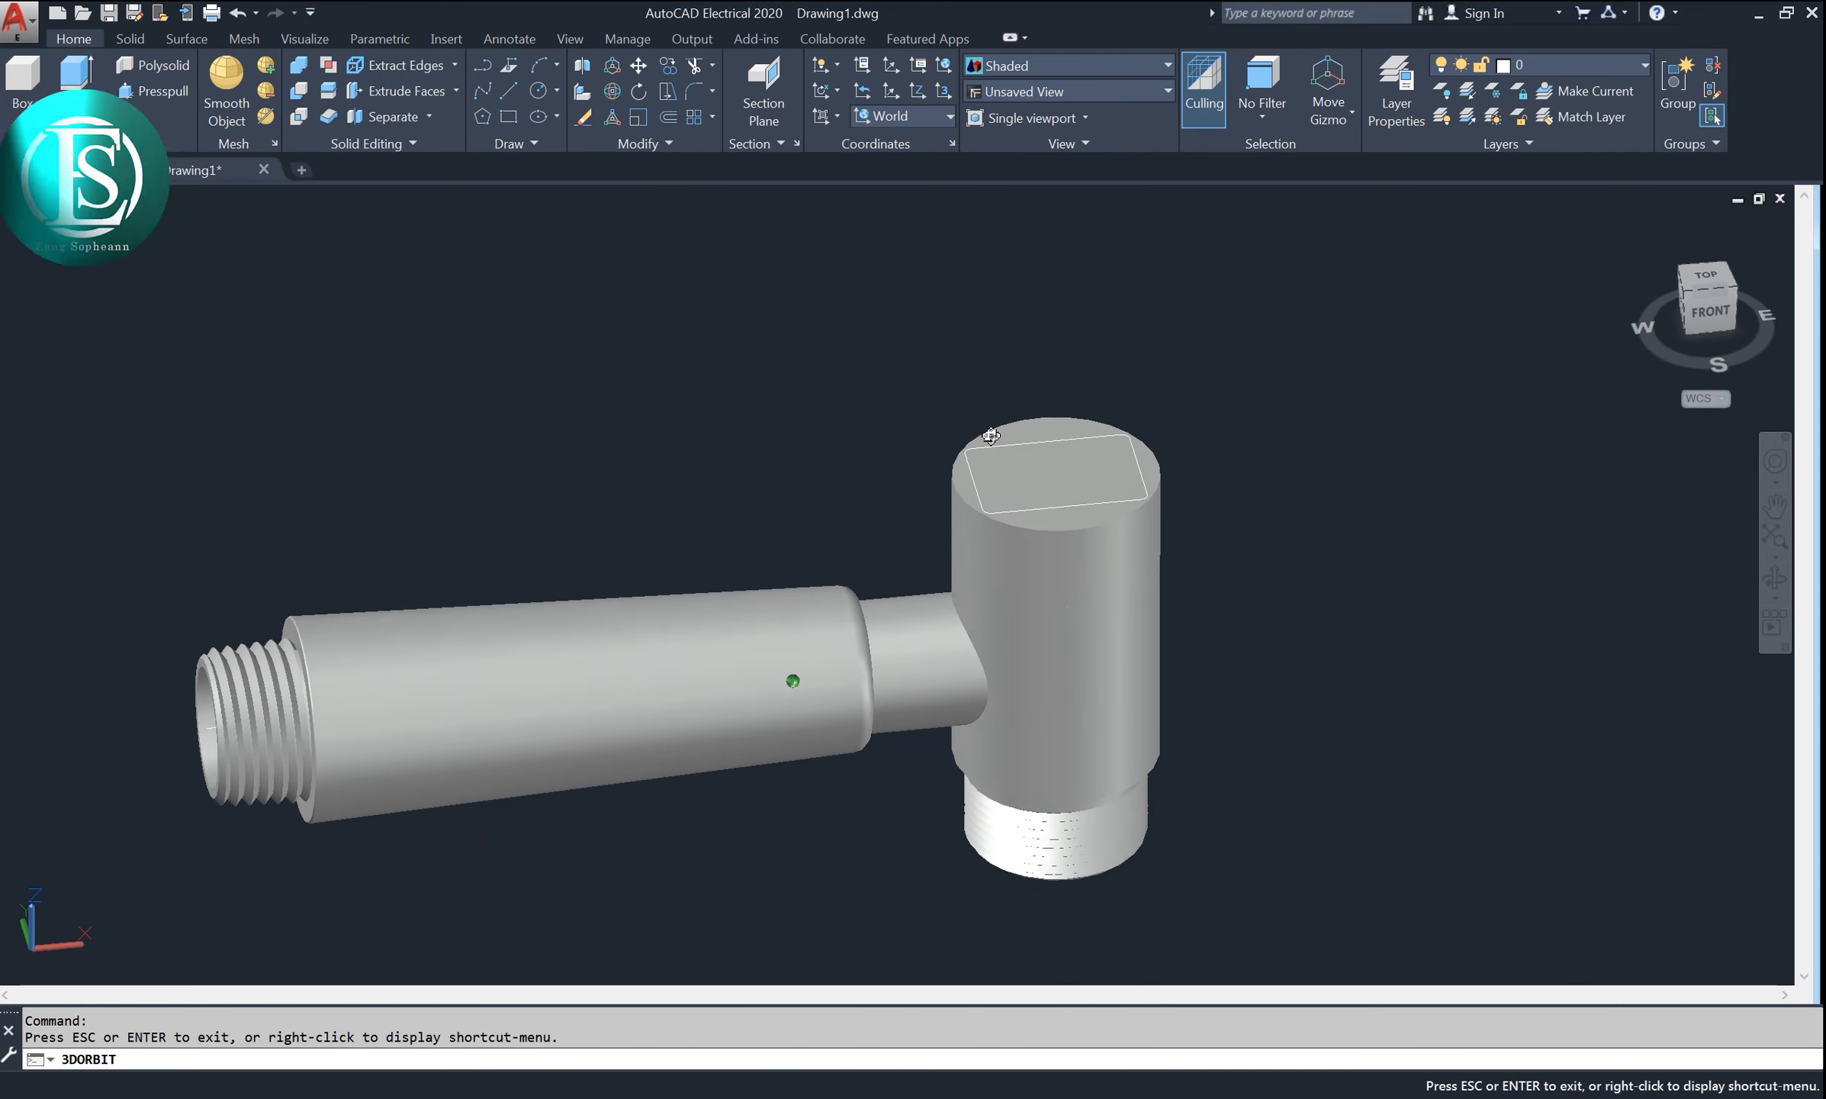
scroll(1129, 470, "up", 2)
middle_click_drag(1204, 483, 1234, 399)
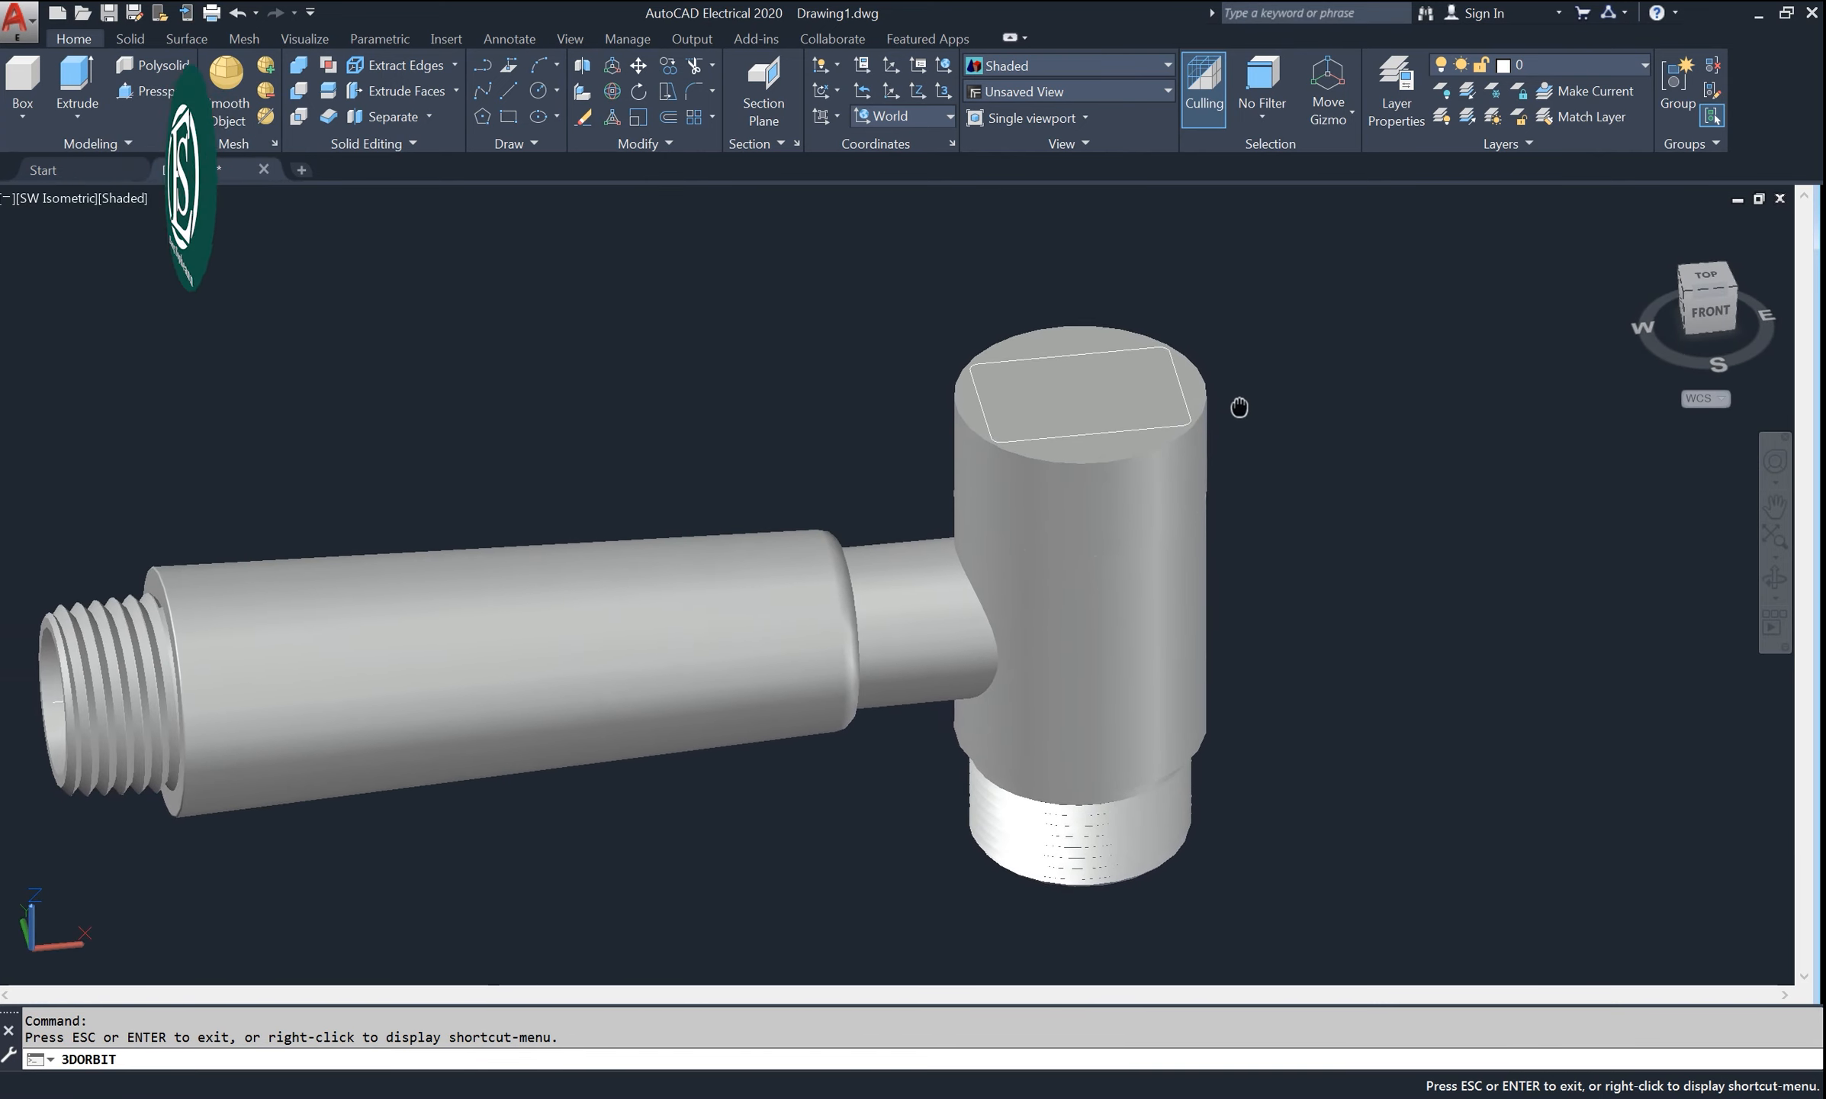
right_click(1274, 295)
left_click(1323, 307)
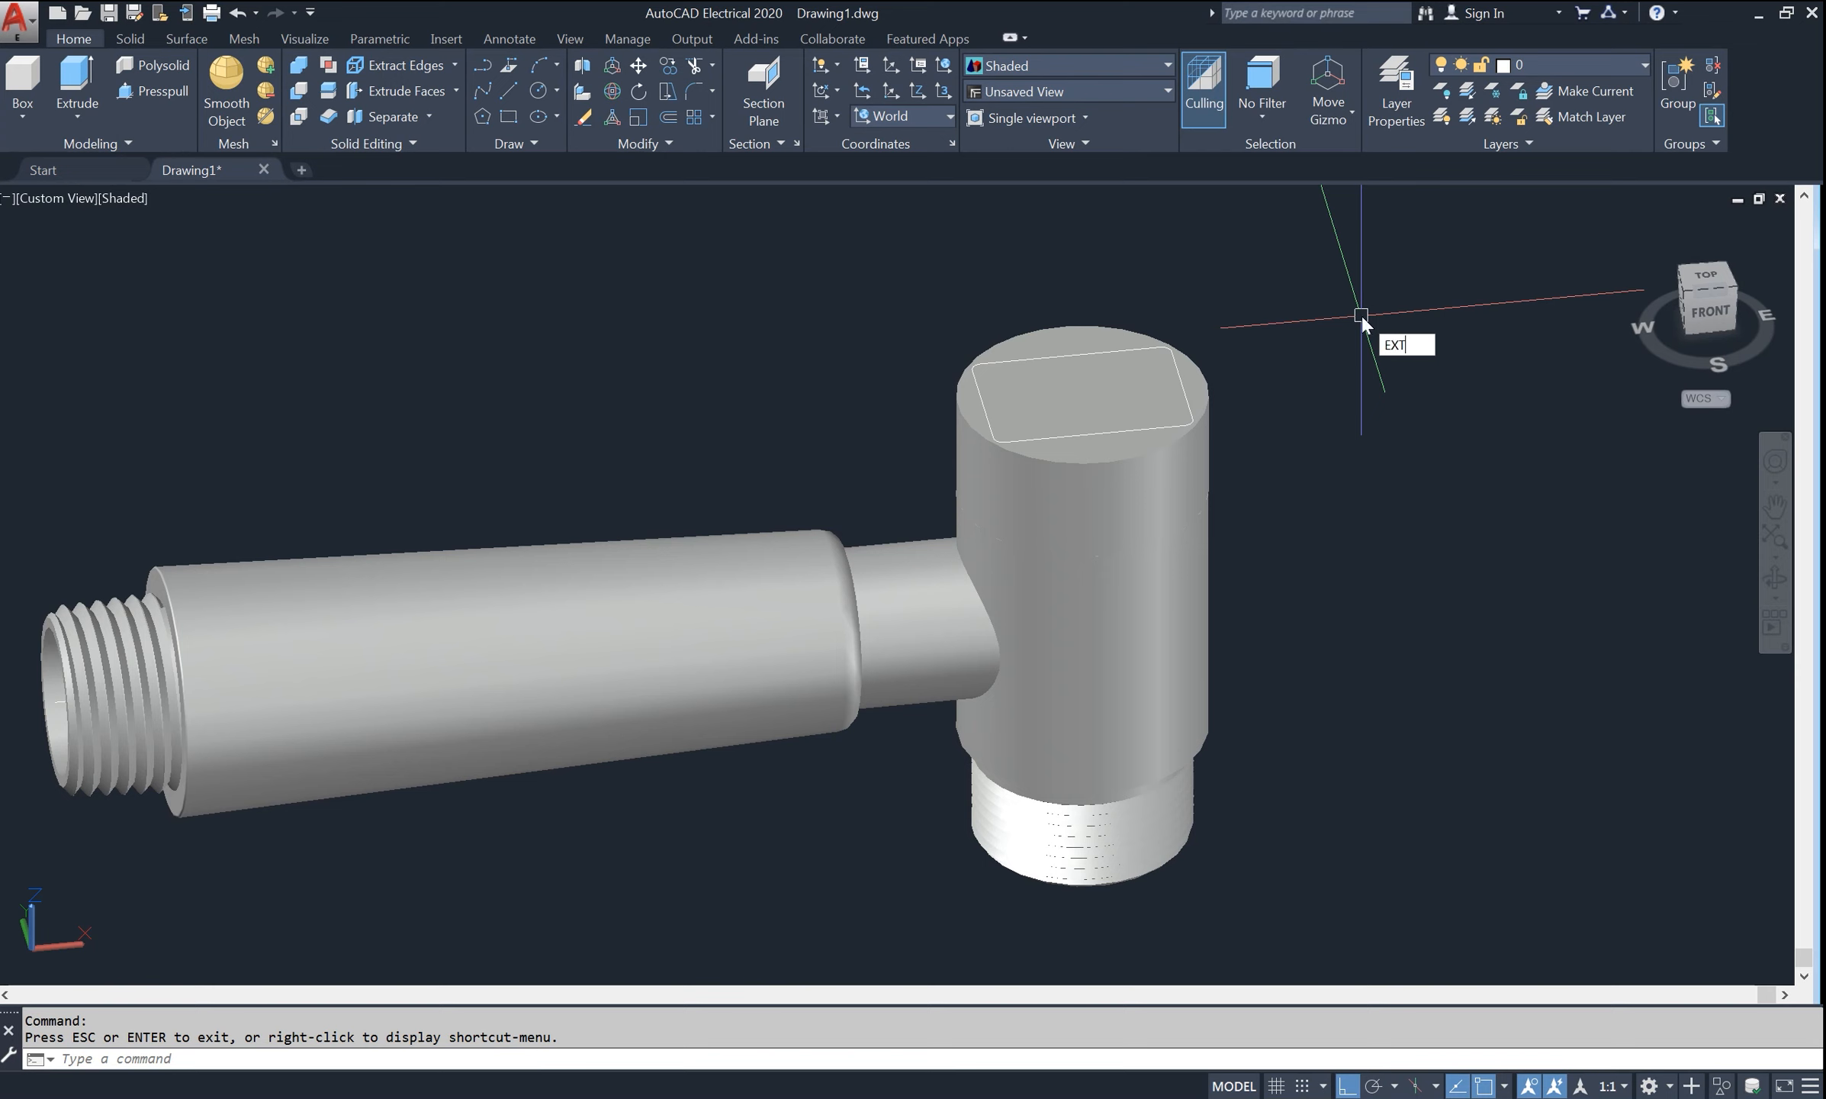
type("EXT")
key("Return")
left_click(1209, 318)
left_click(1170, 359)
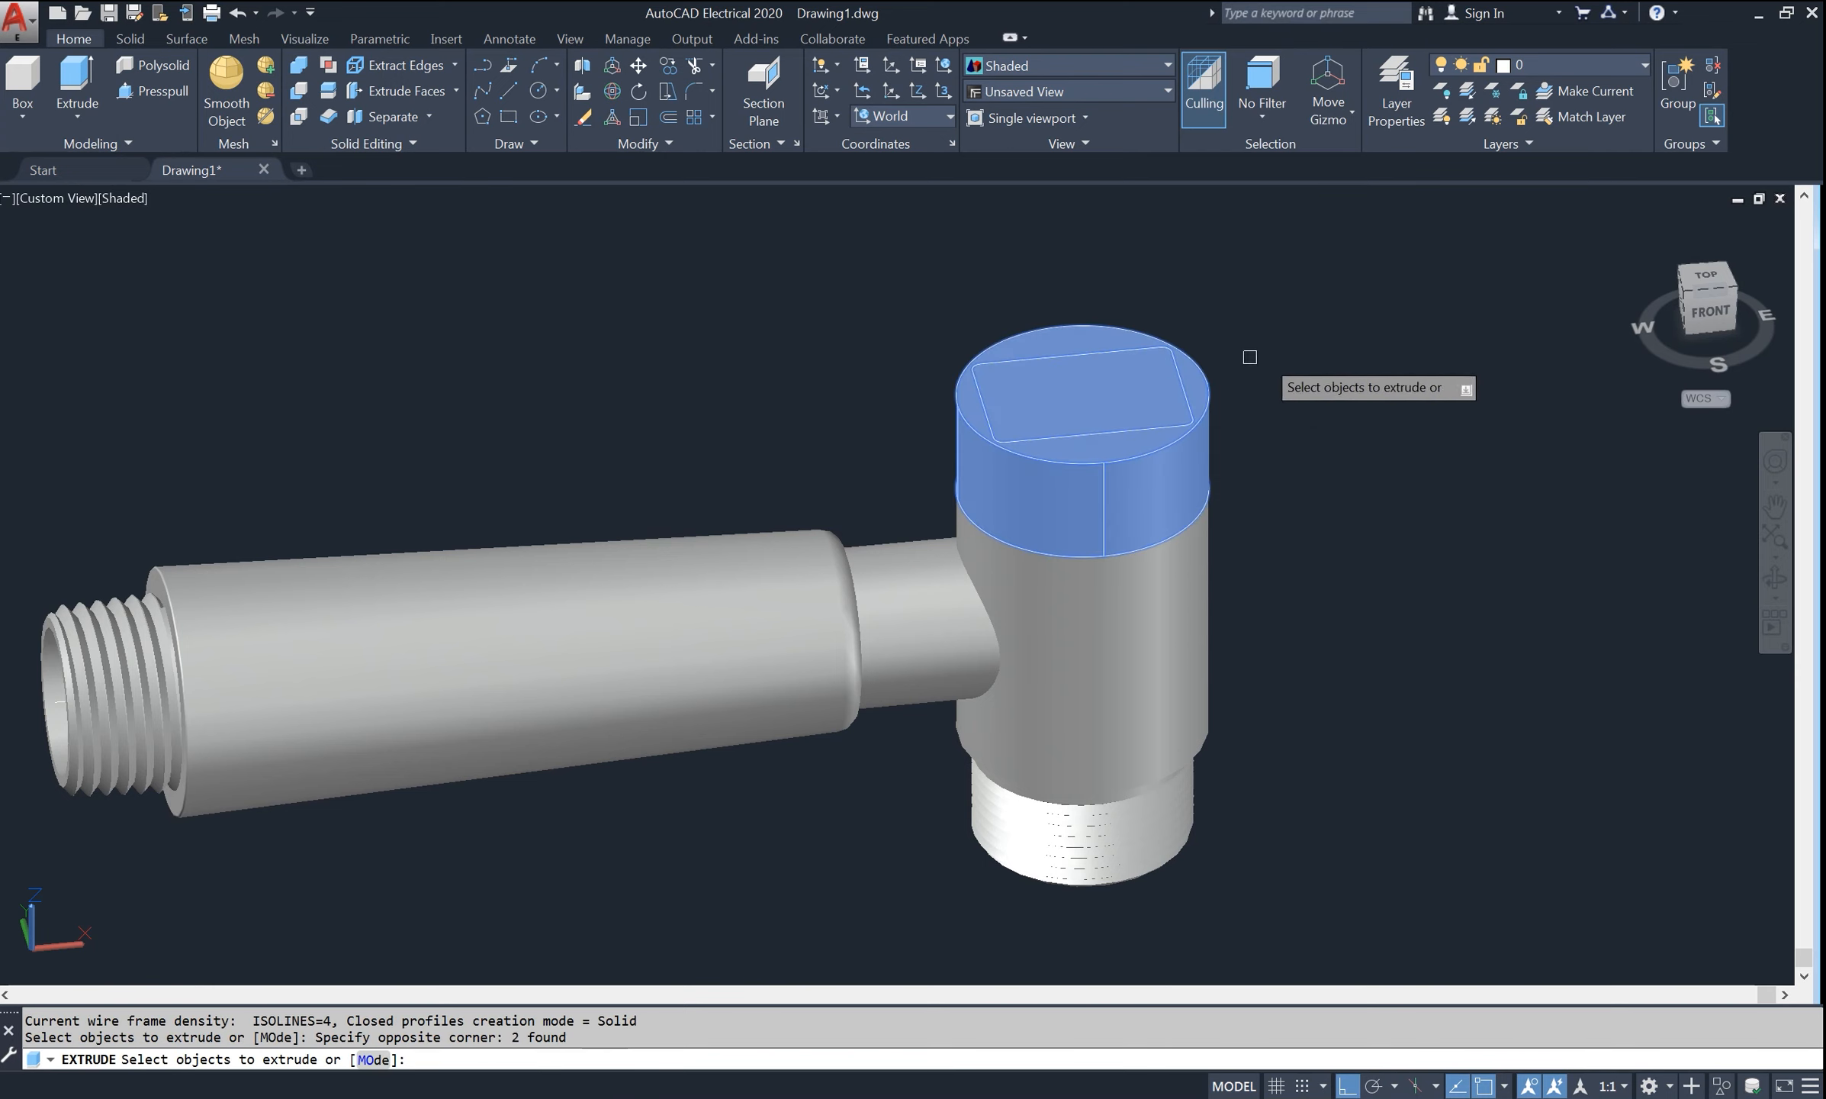
key("Return")
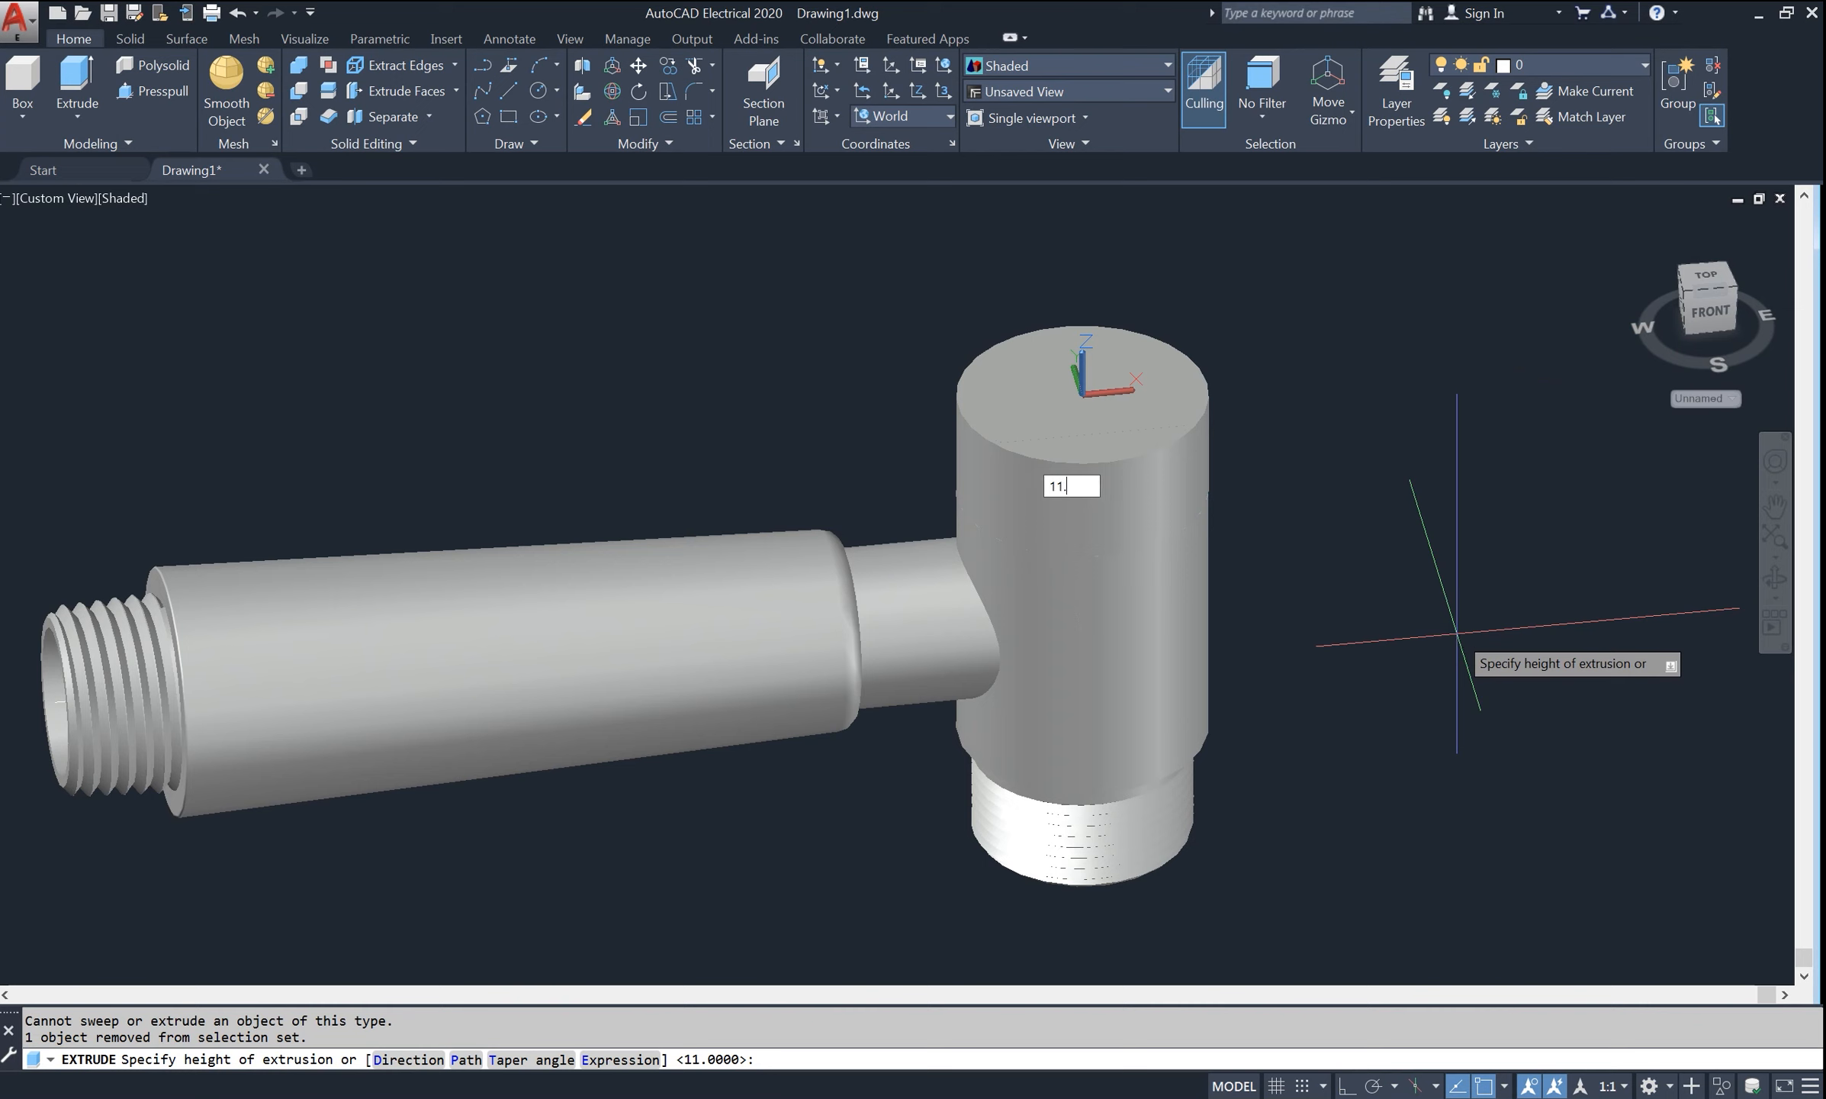
key("Return")
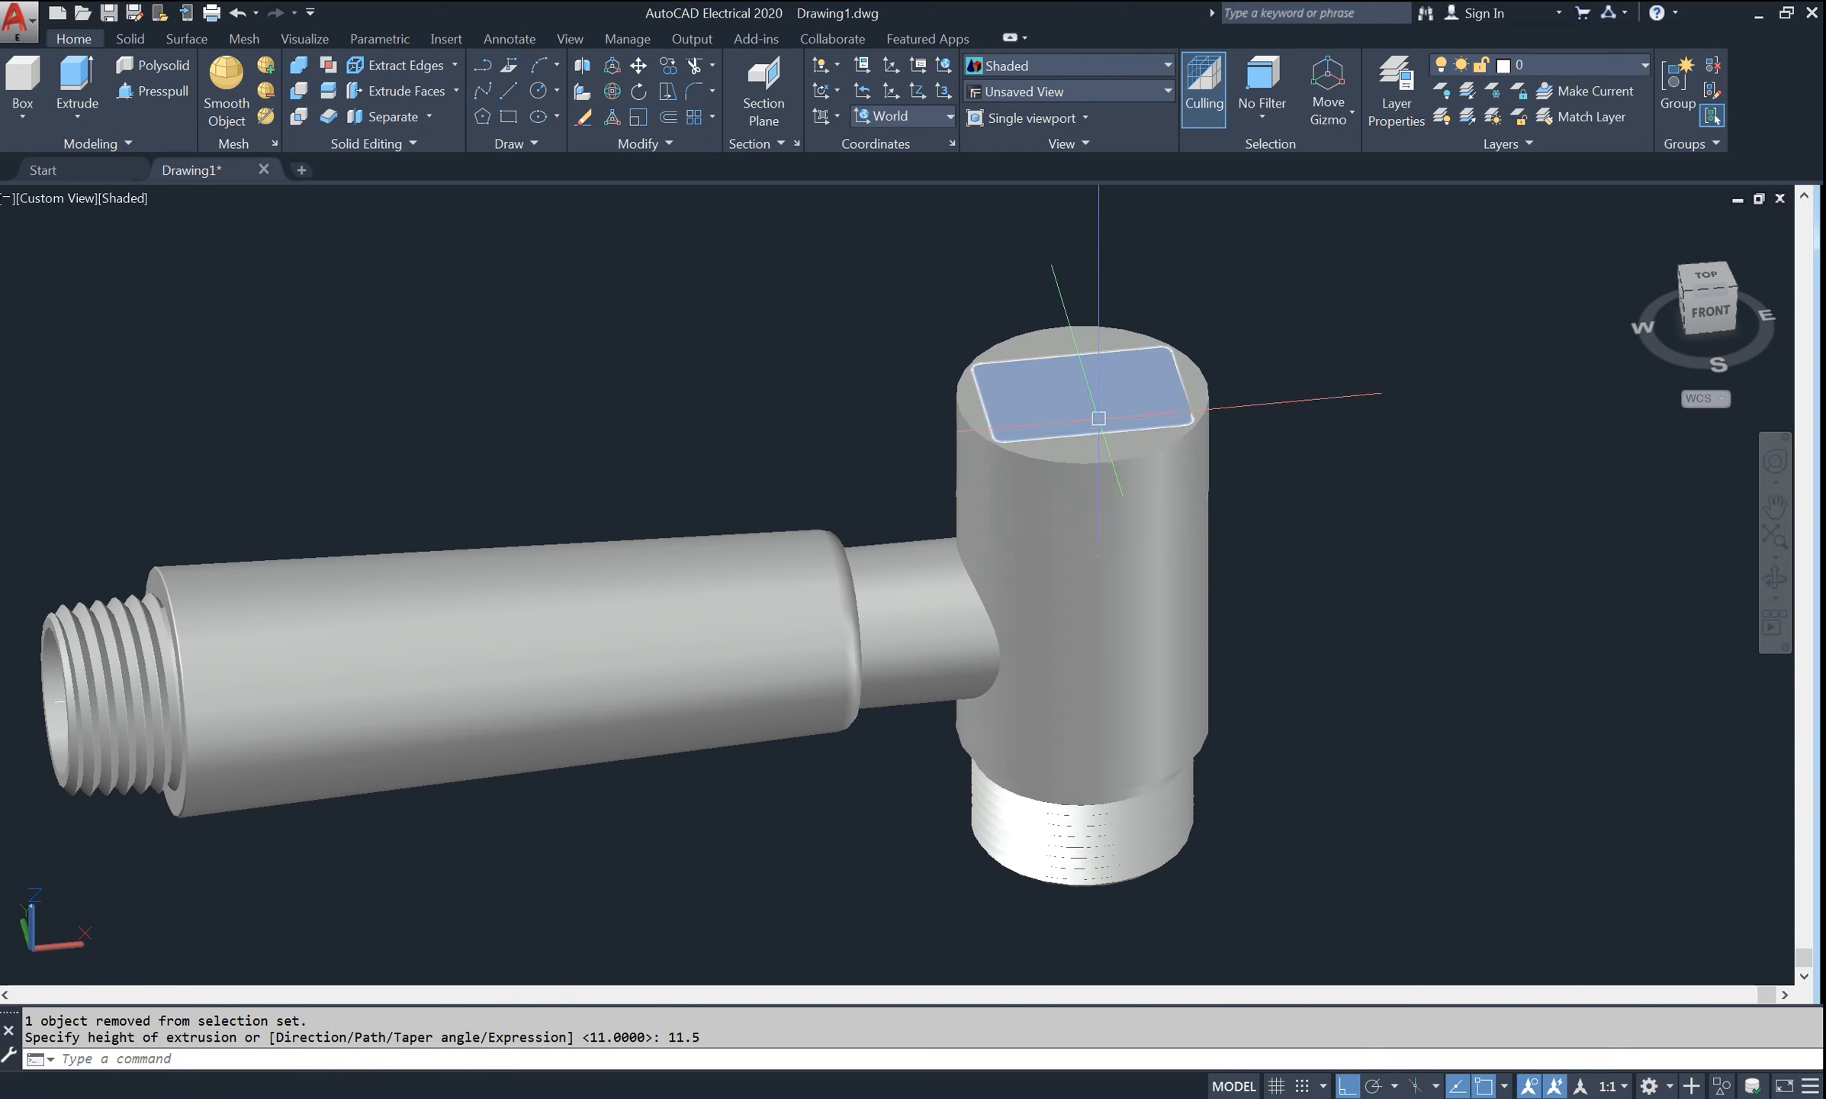
- Subtract the rounded rectangular block from the head and the cap cylinder to cut a pocket in the top
type("SU")
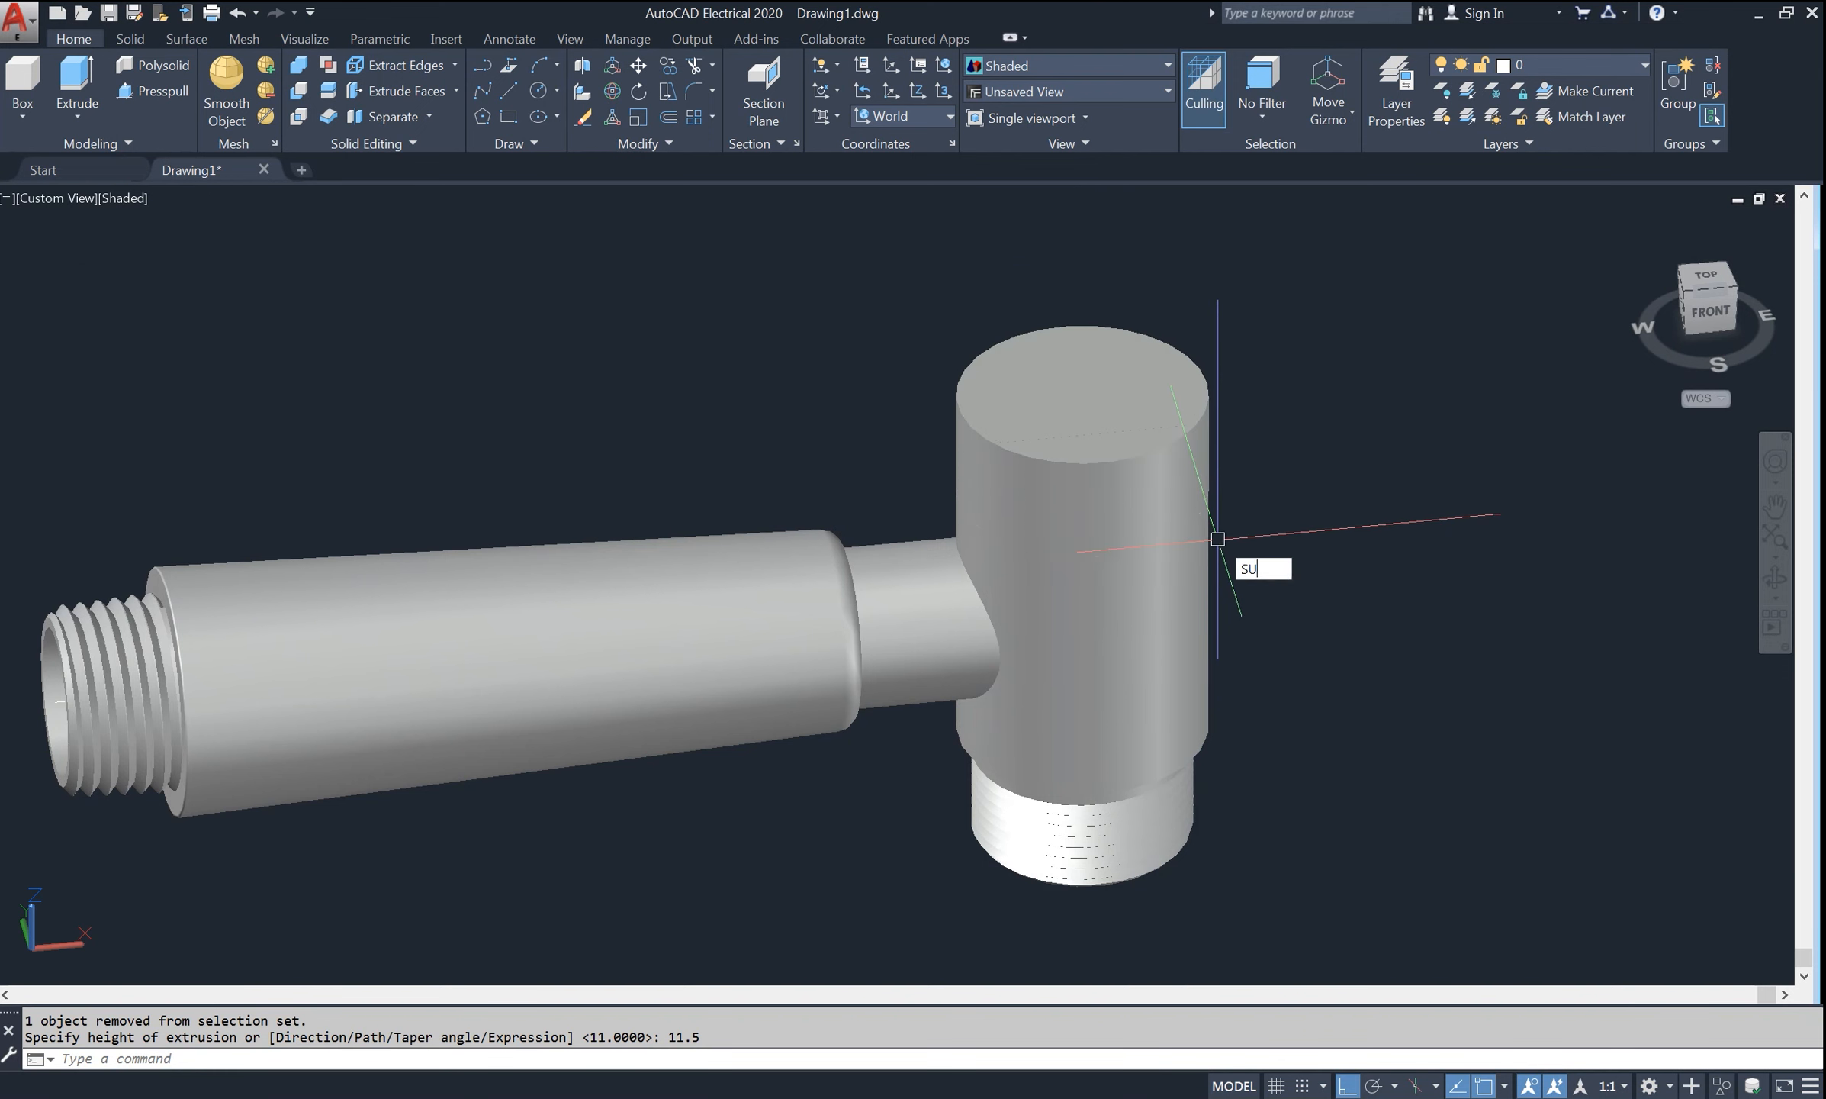
key("Return")
left_click(1175, 602)
left_click(1155, 486)
key("Return")
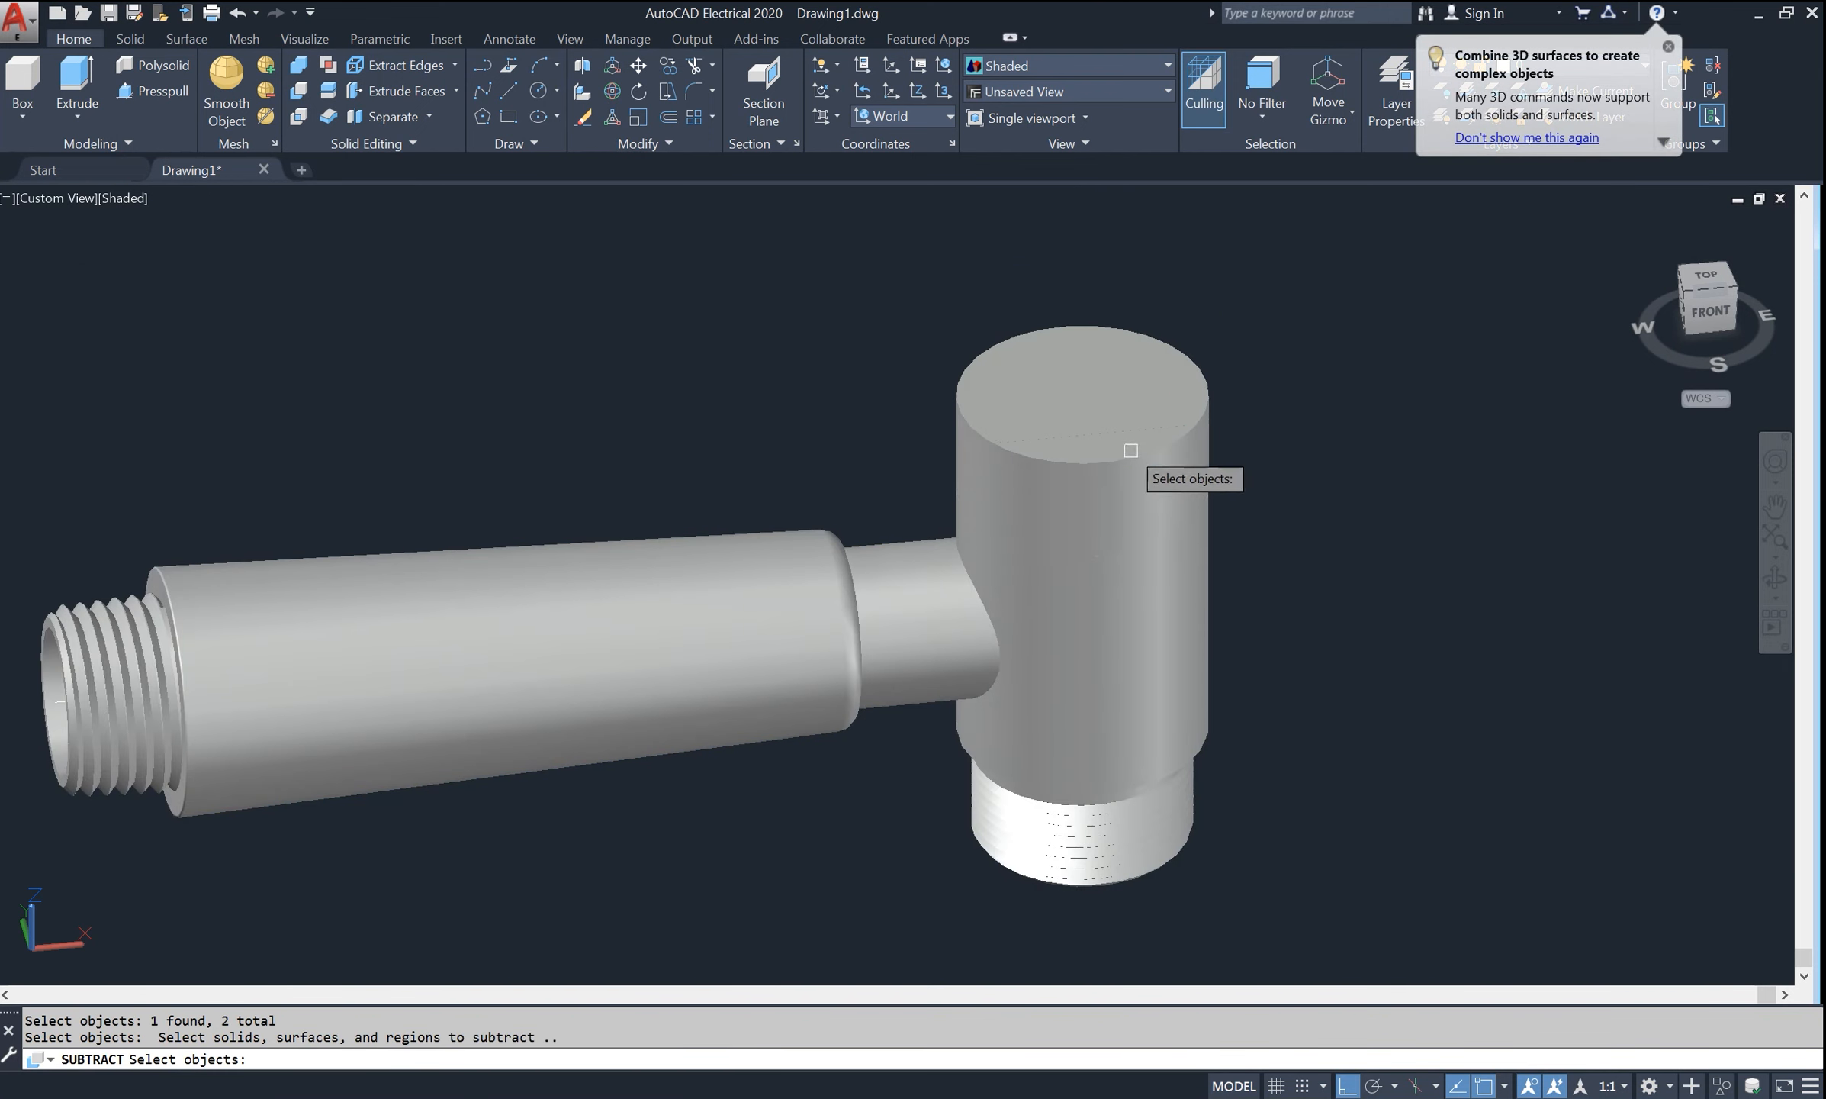
left_click(1072, 390)
key("Return")
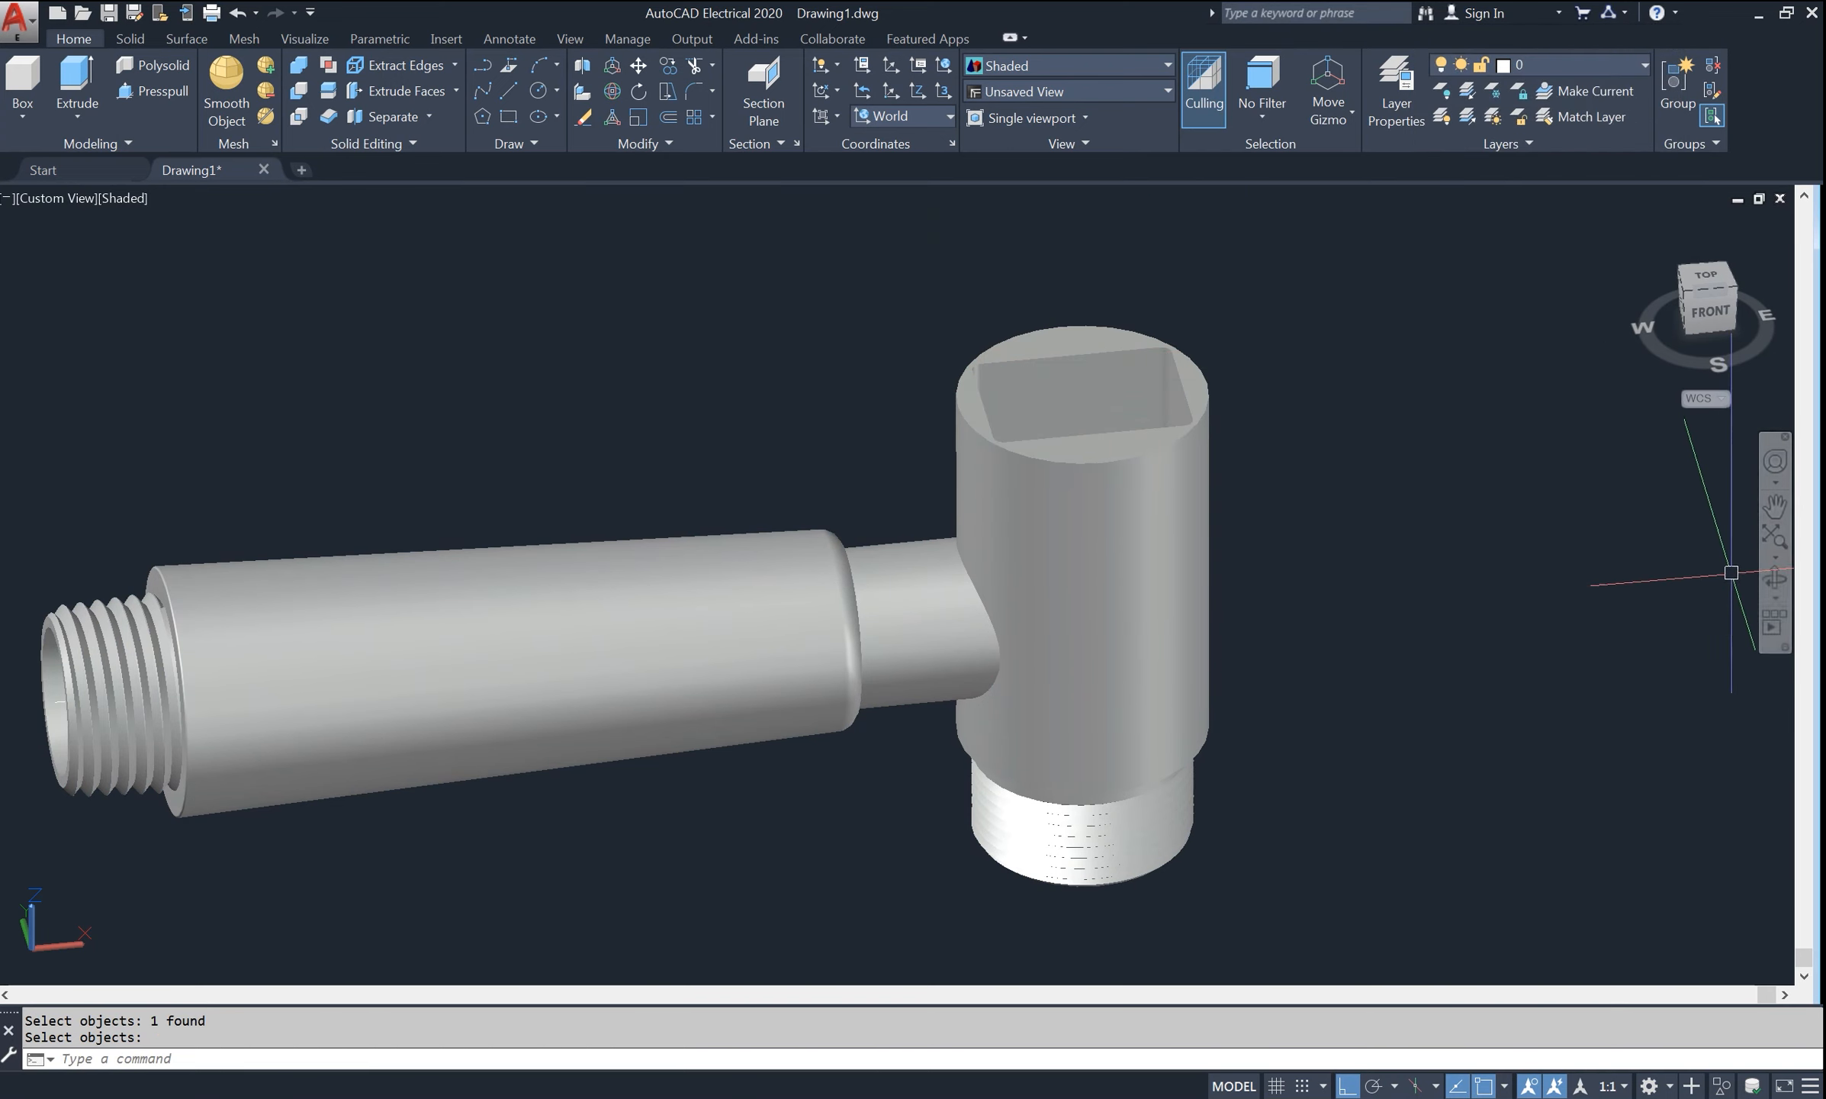
- Draw a rectangle on the head's top face from the midpoint of the pocket's long edge across its width, extending toward the handle
left_click(1775, 578)
left_click_drag(1206, 603, 864, 339)
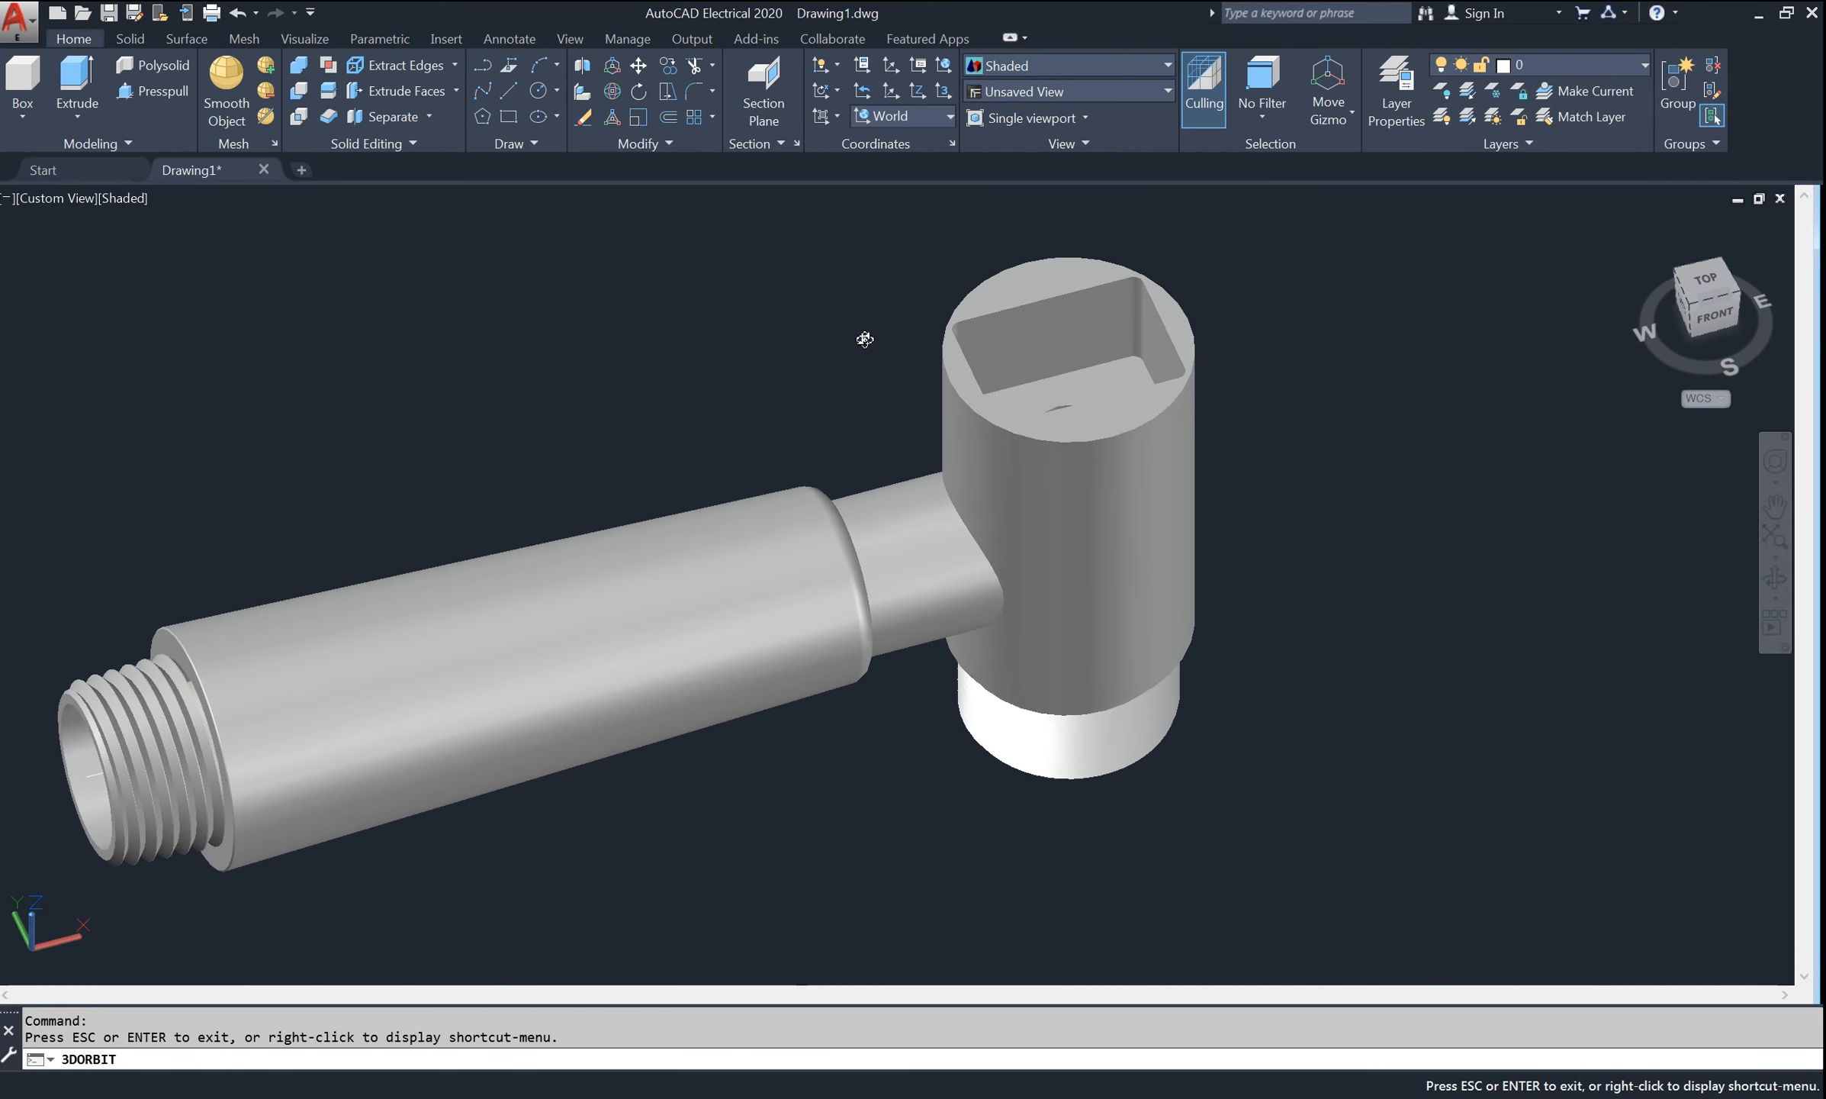
right_click(734, 259)
left_click(774, 280)
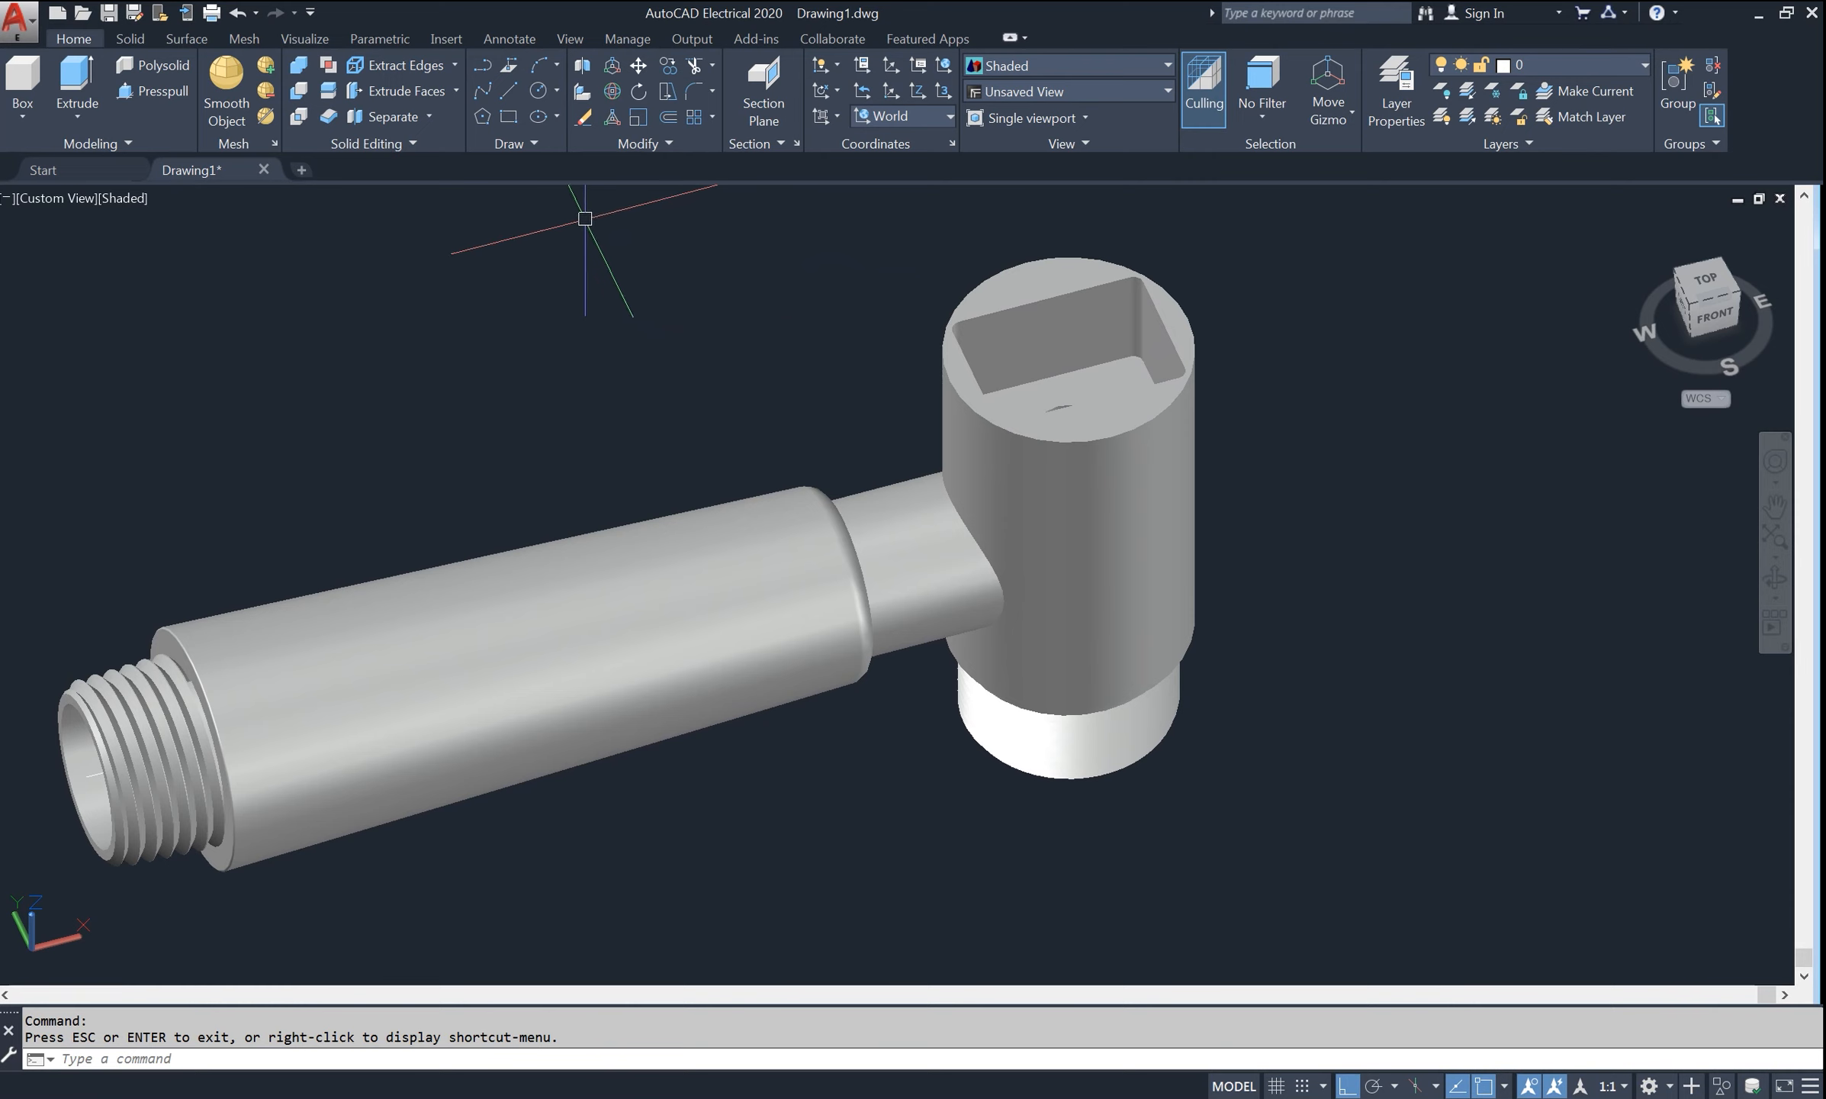
left_click(513, 117)
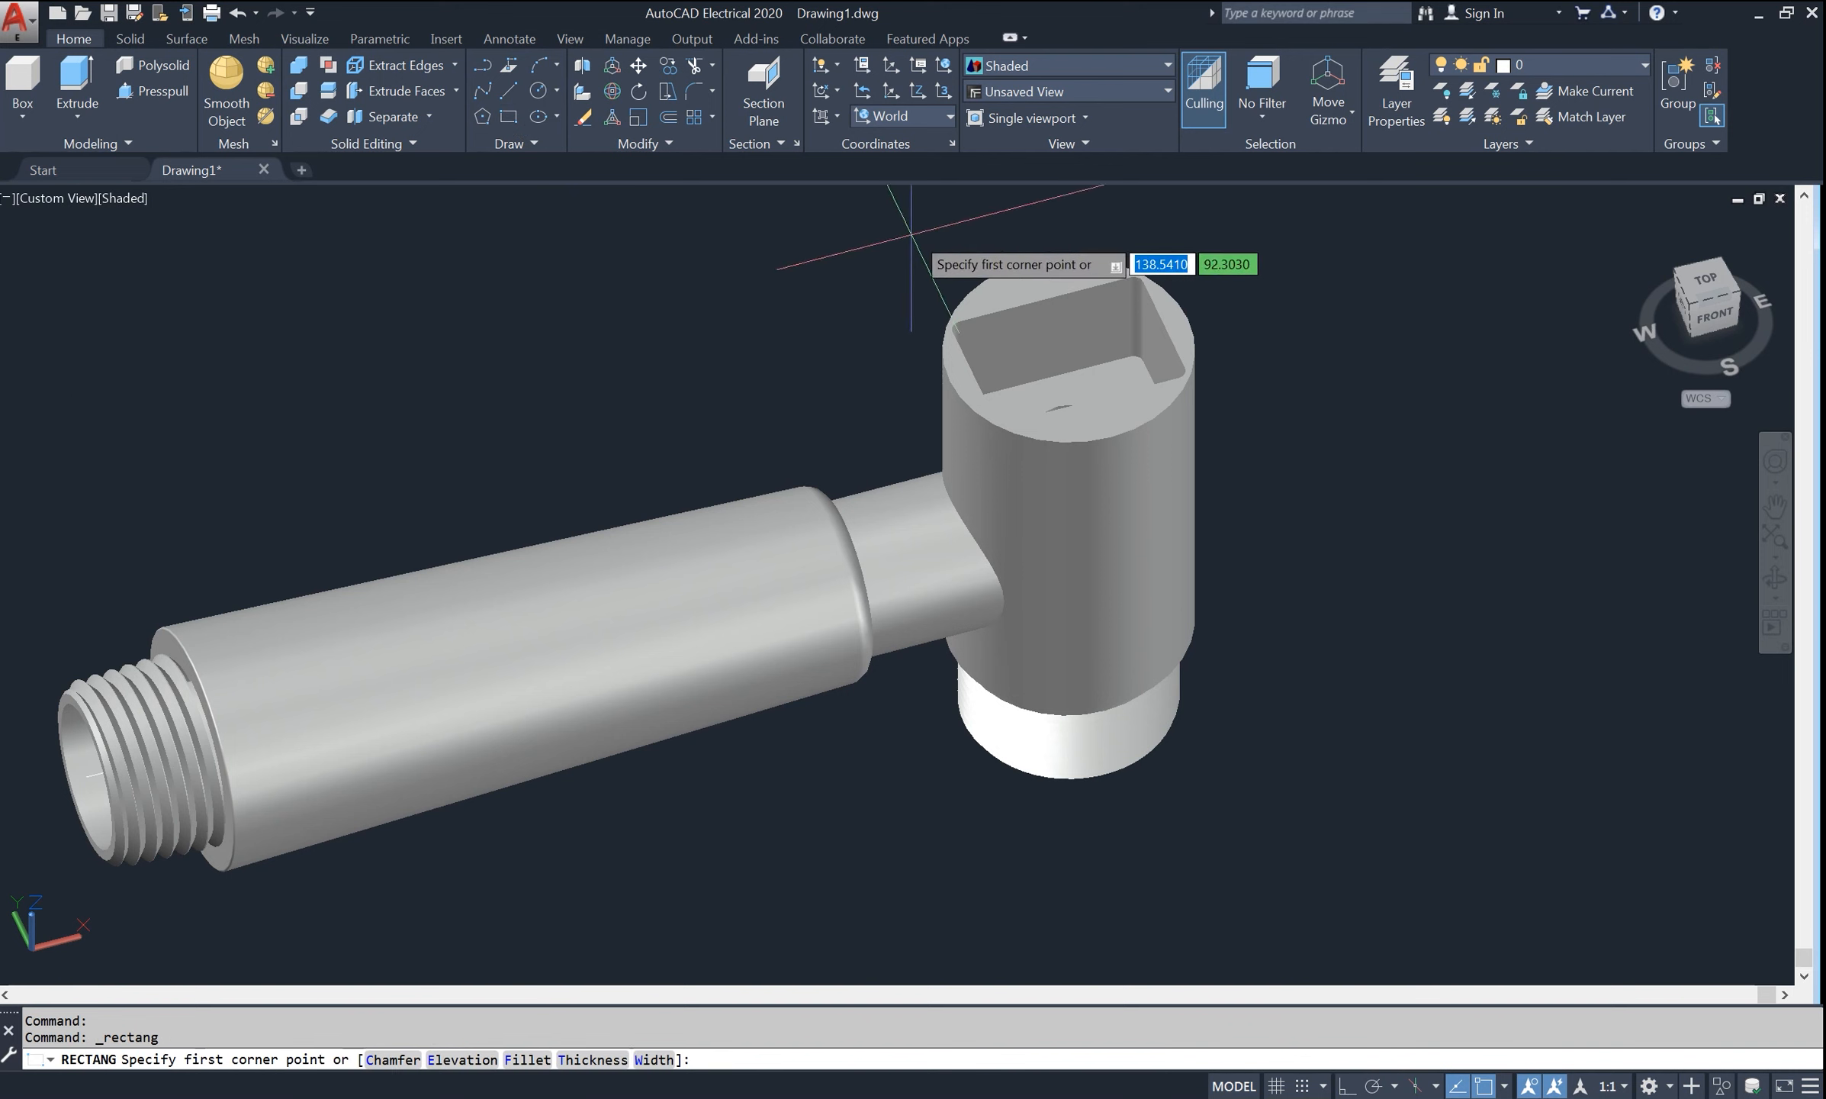
left_click(1045, 300)
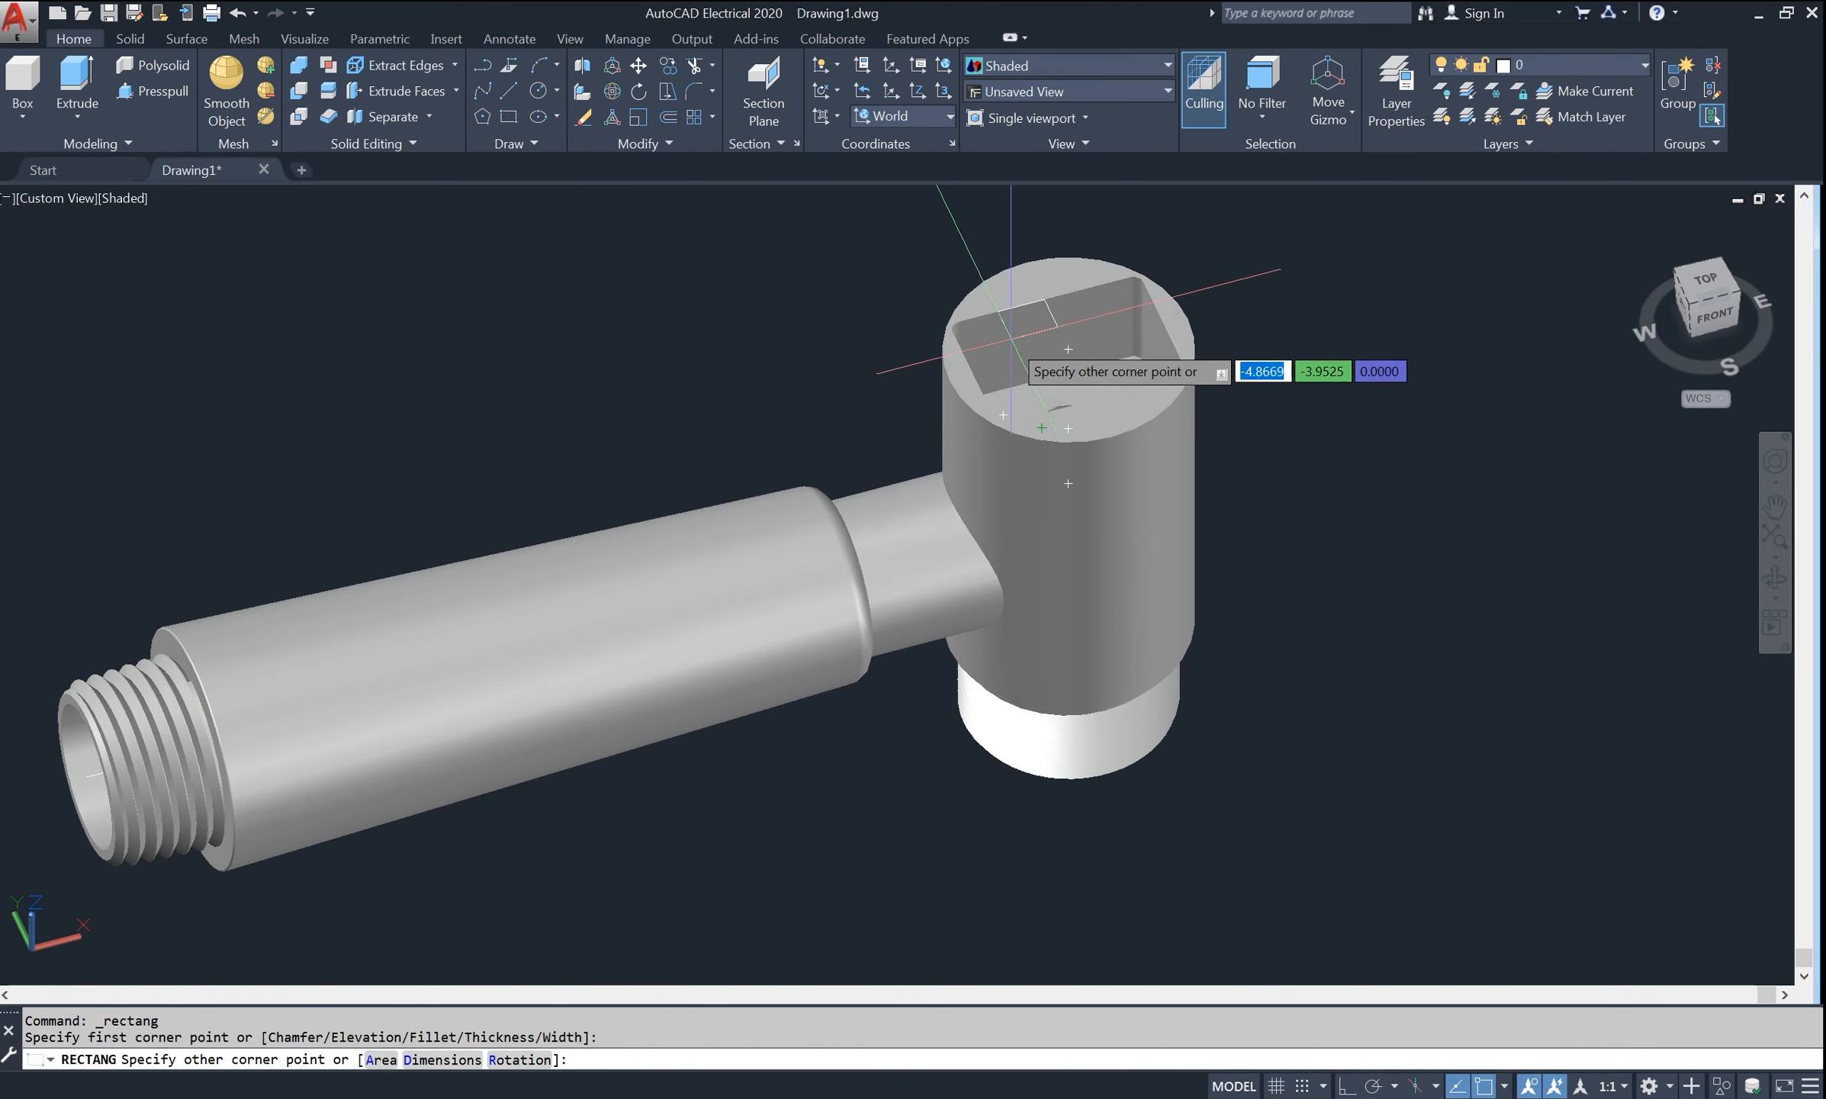
scroll(1060, 351, "up", 3)
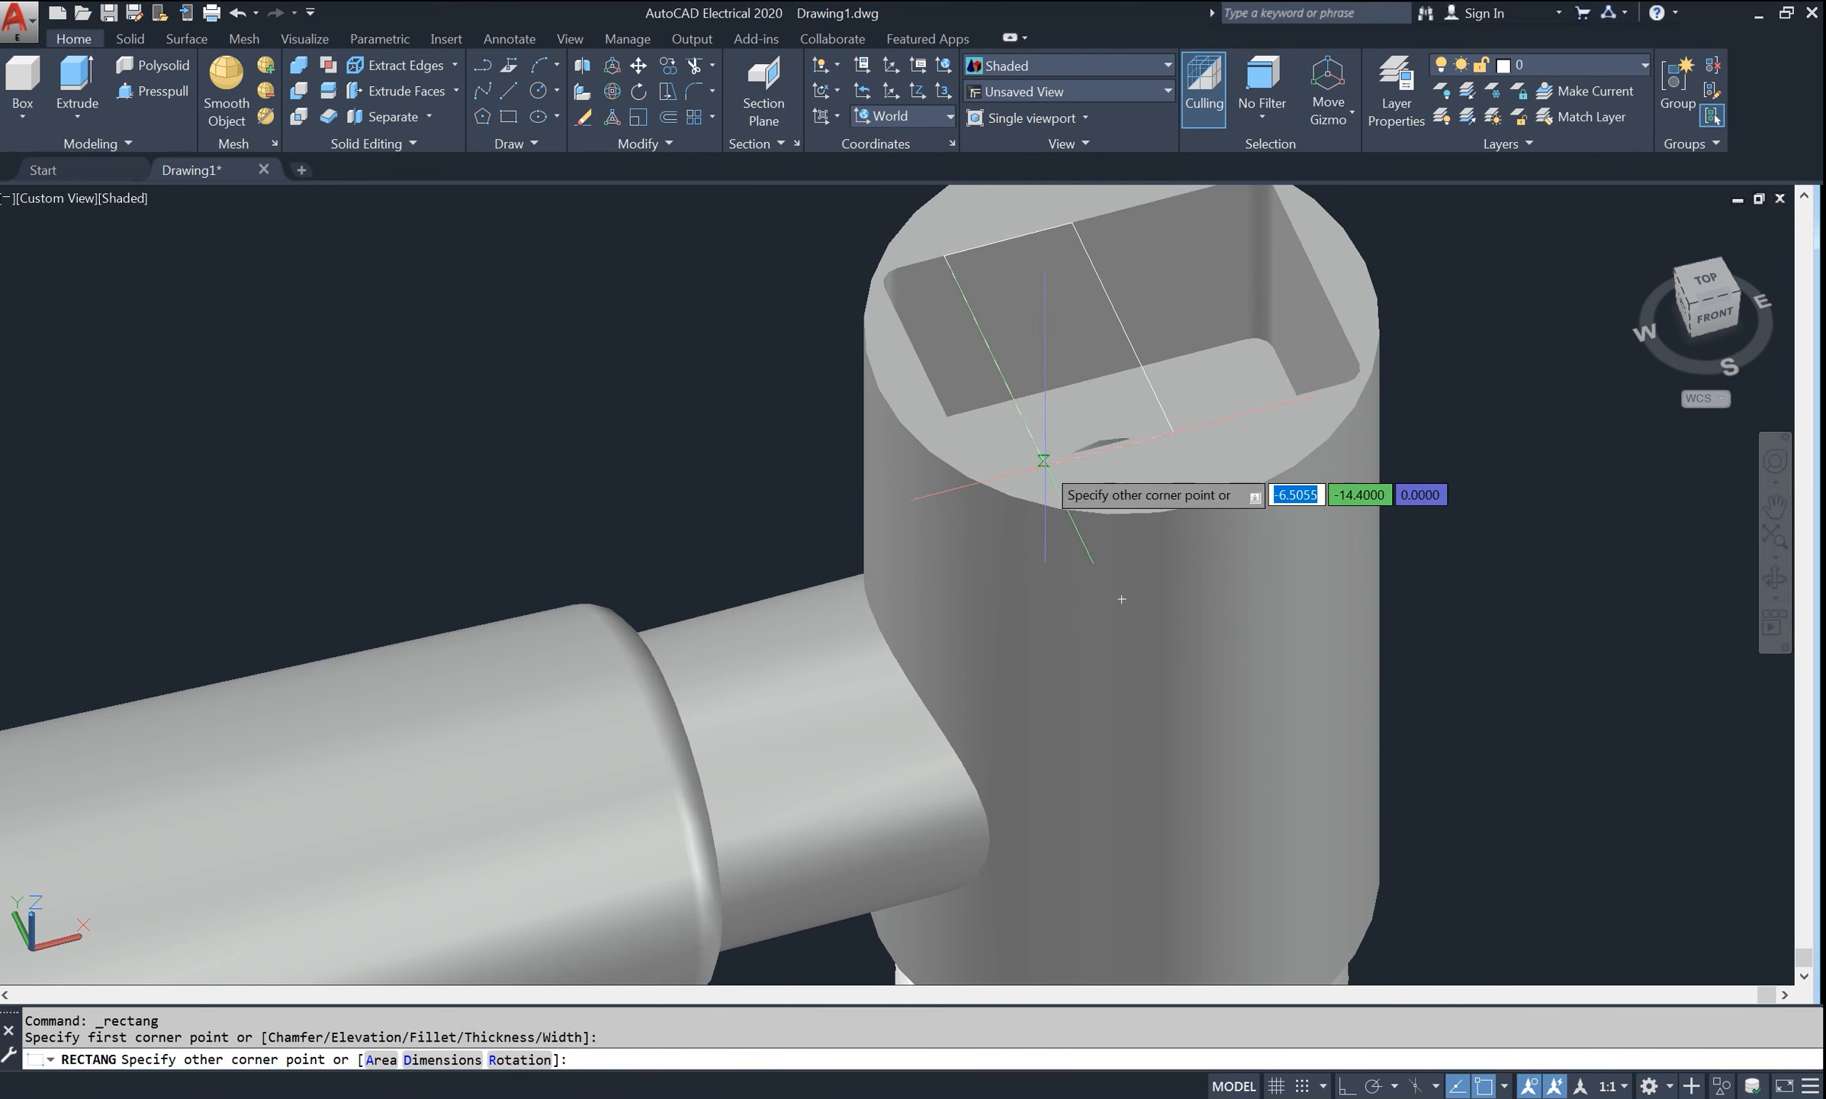
left_click(996, 473)
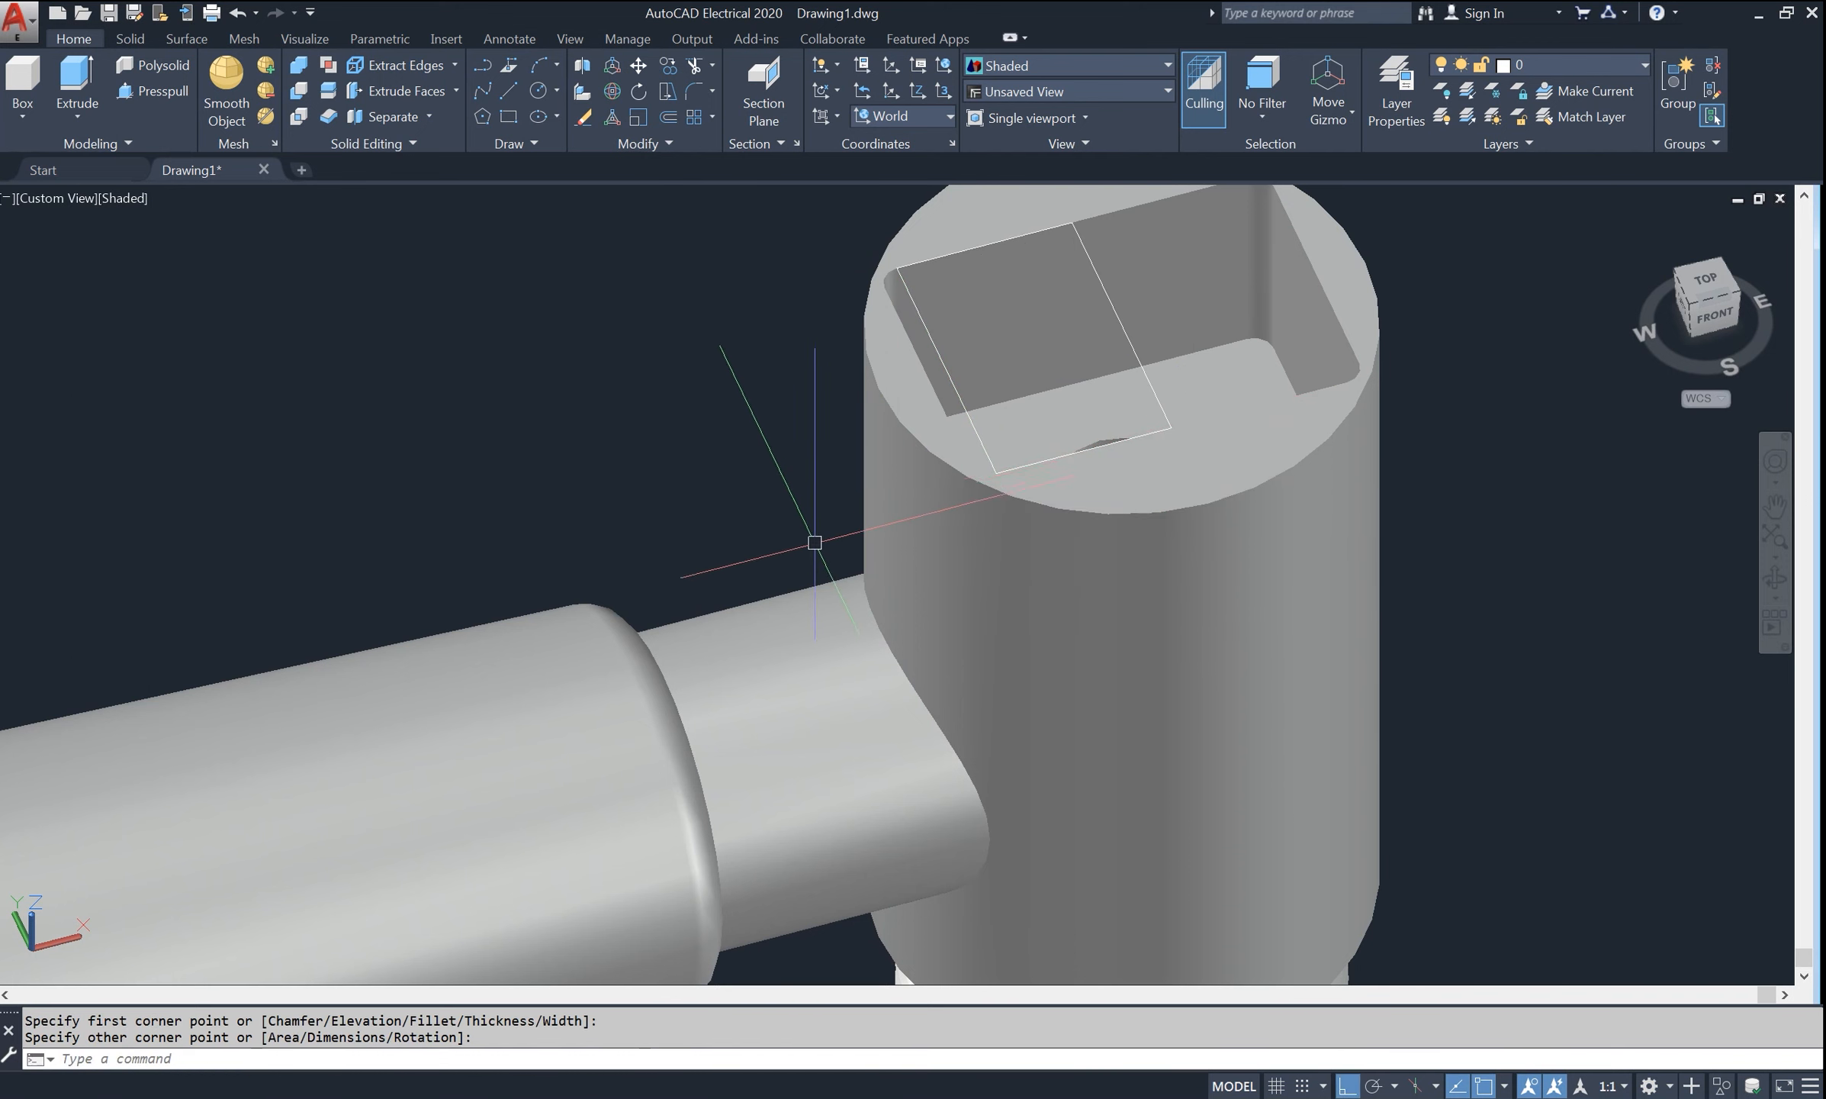
- Stretch the rectangle's handle-side edge outward beyond the head's outer wall
scroll(814, 526, "down", 2)
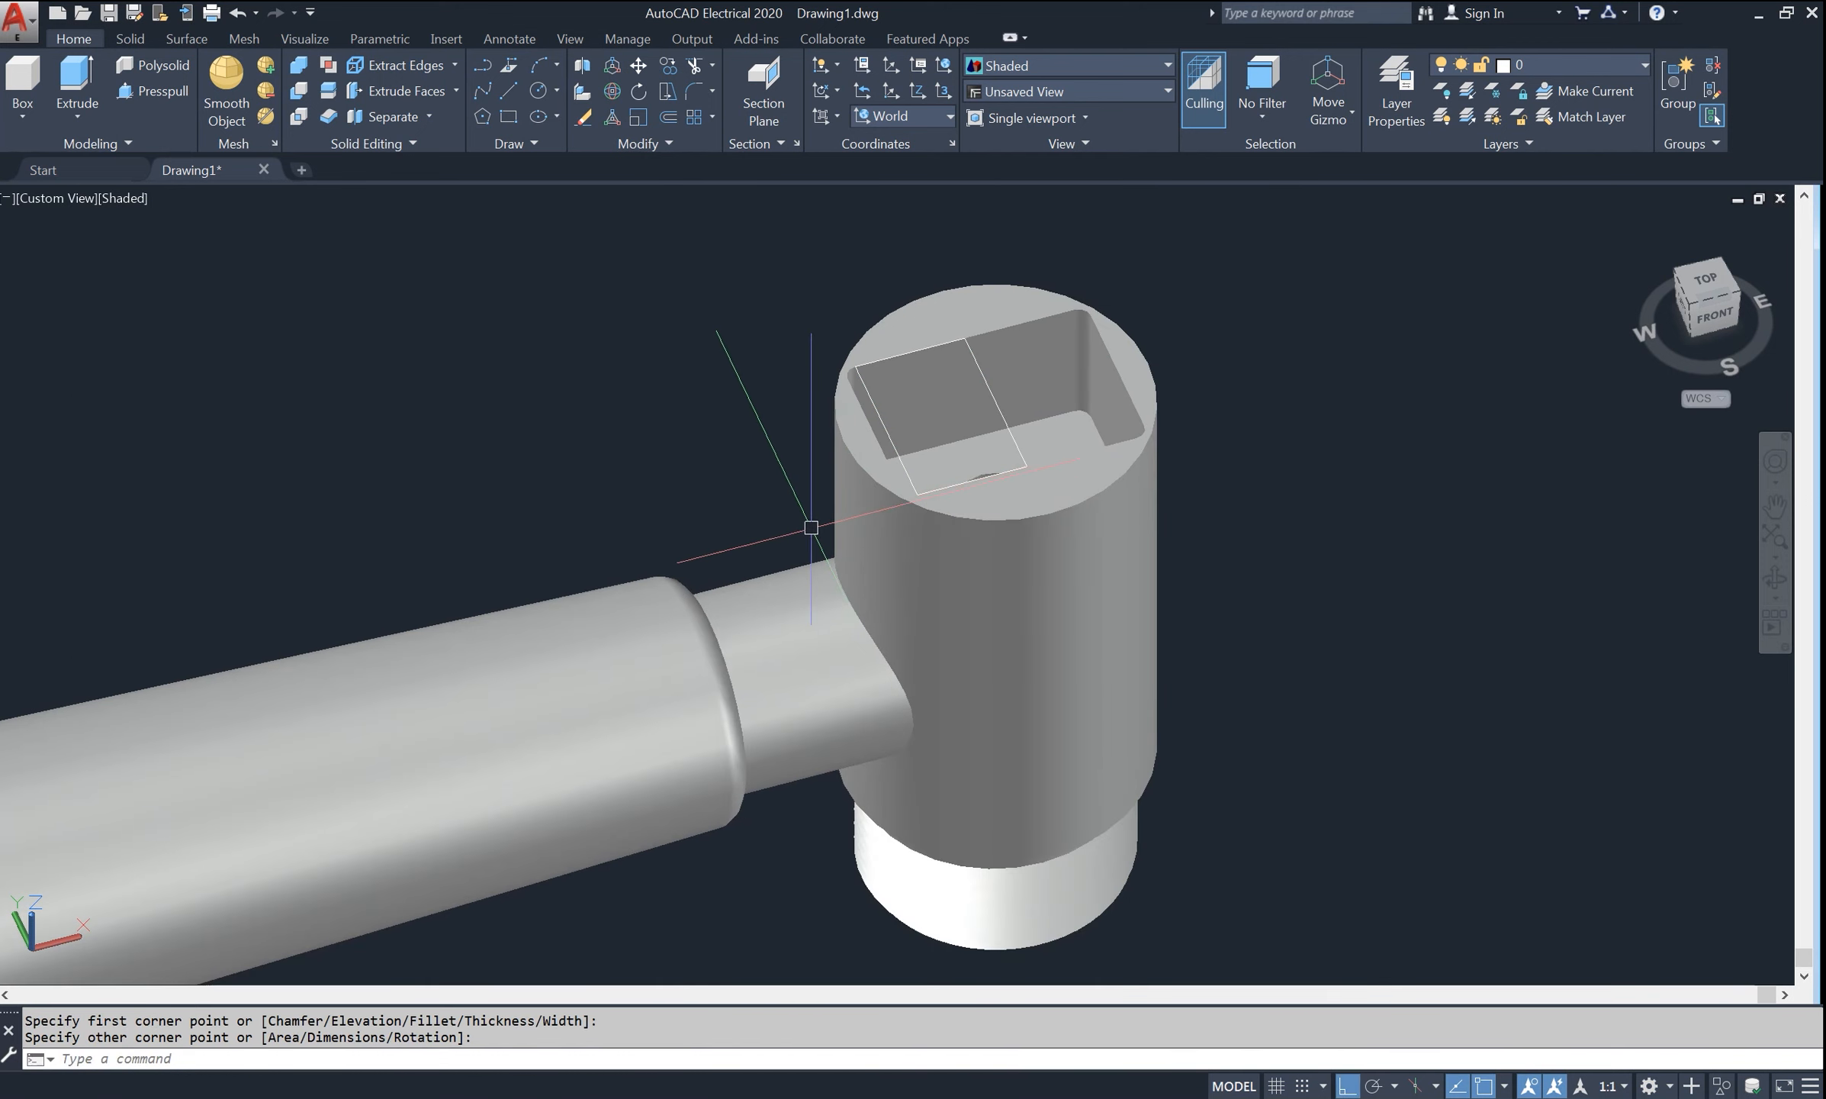
left_click(1682, 275)
scroll(870, 335, "up", 5)
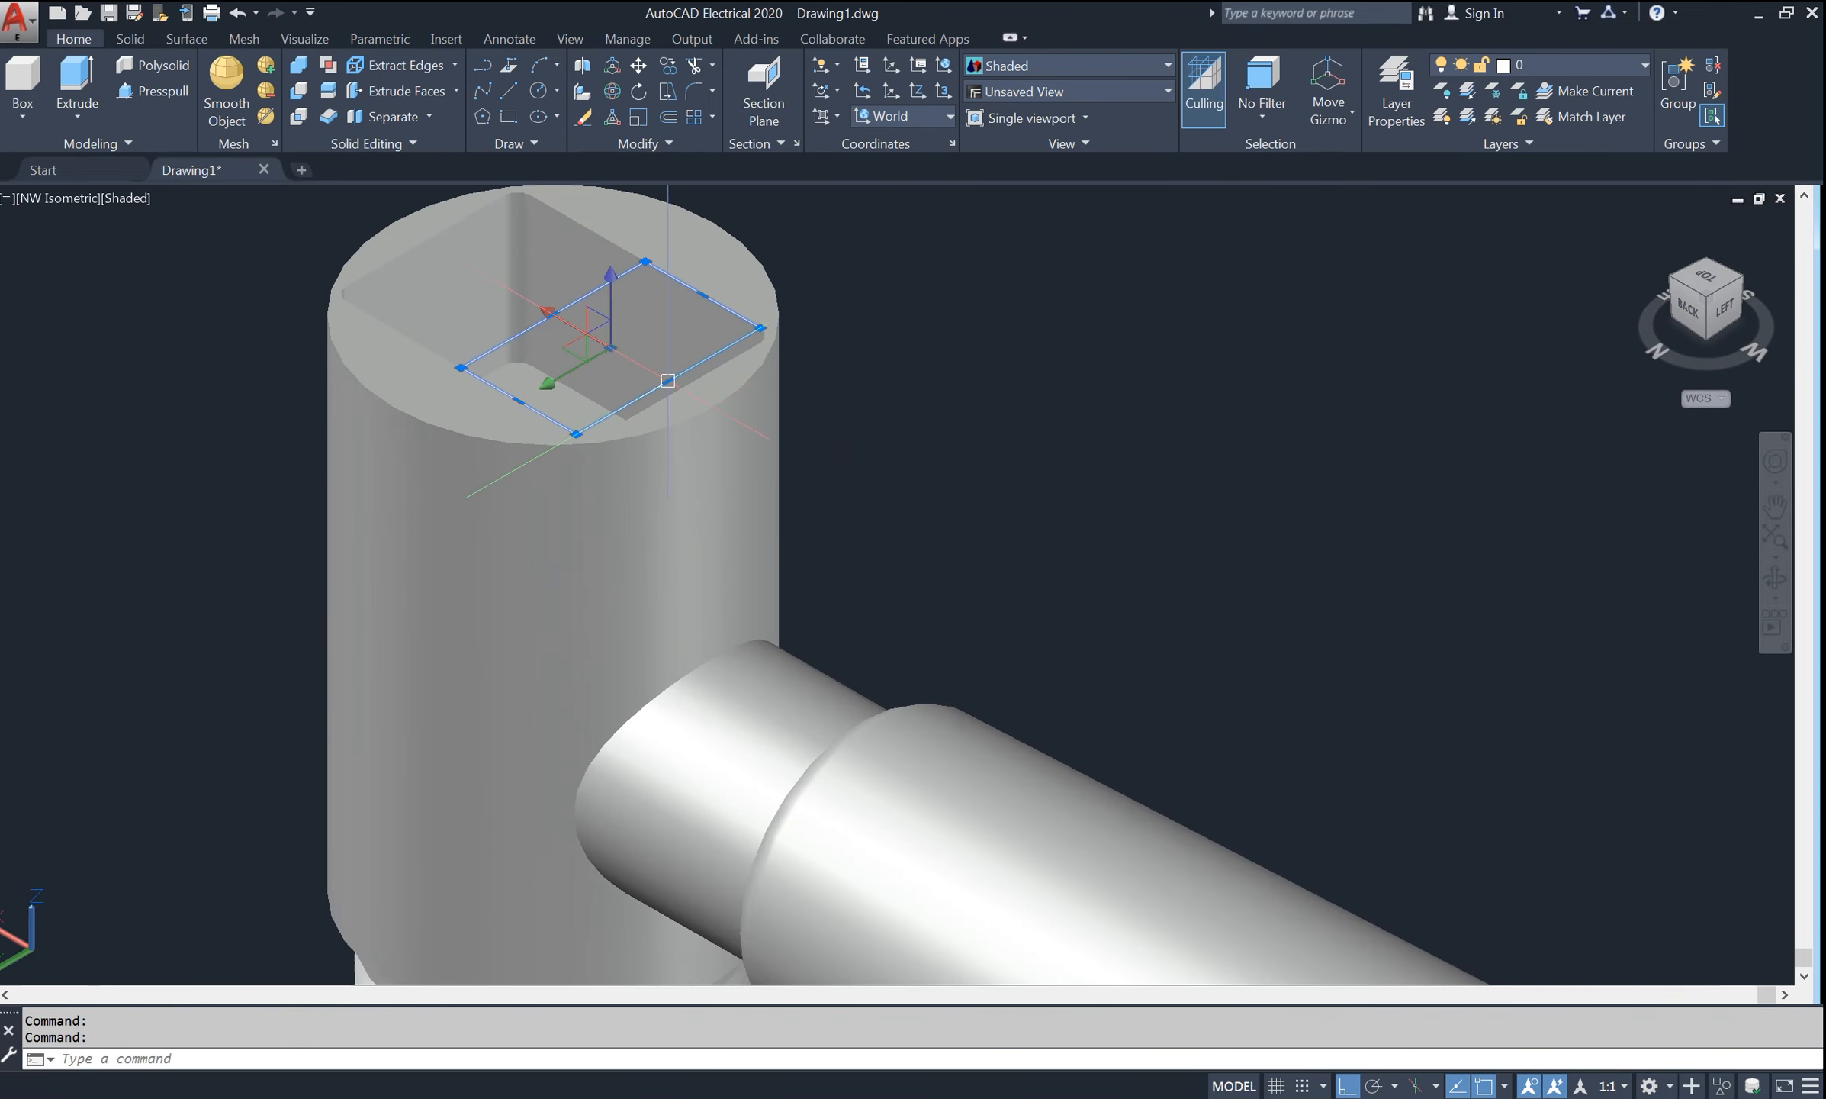
left_click(668, 381)
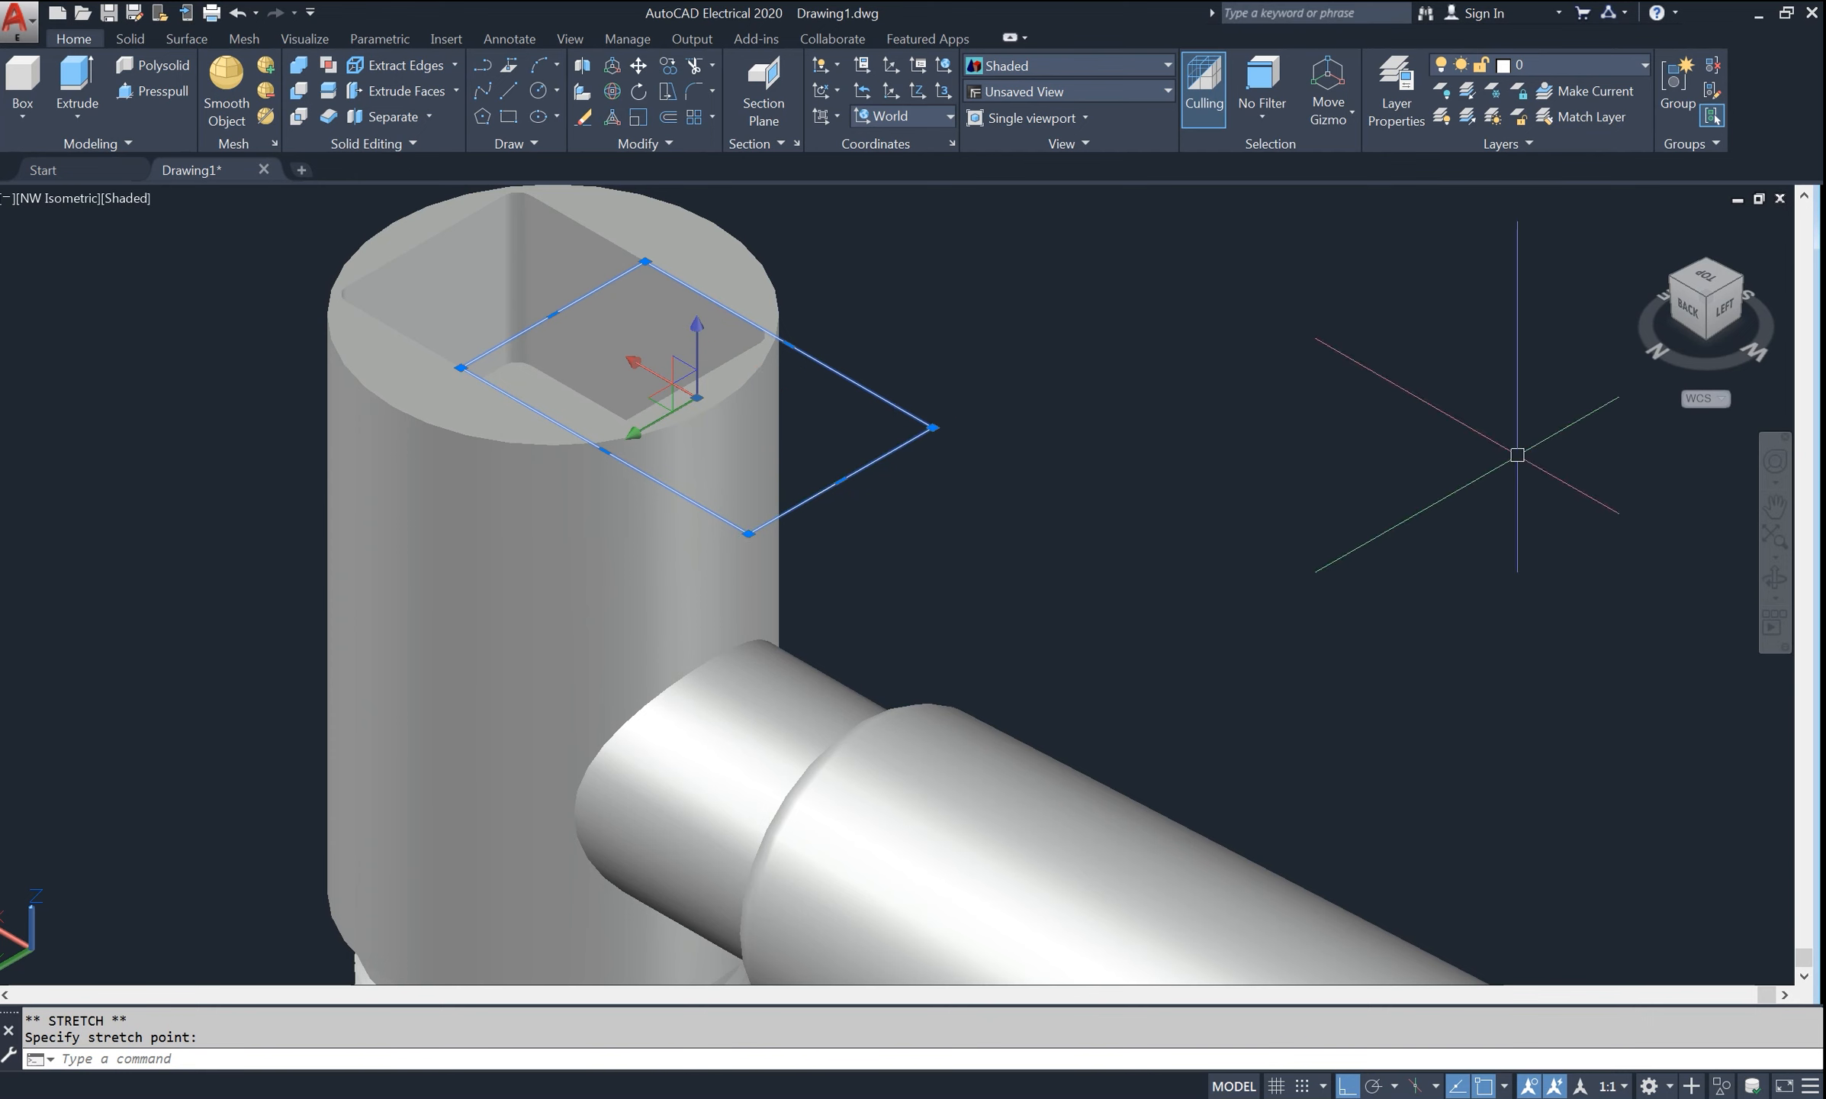
key("Escape")
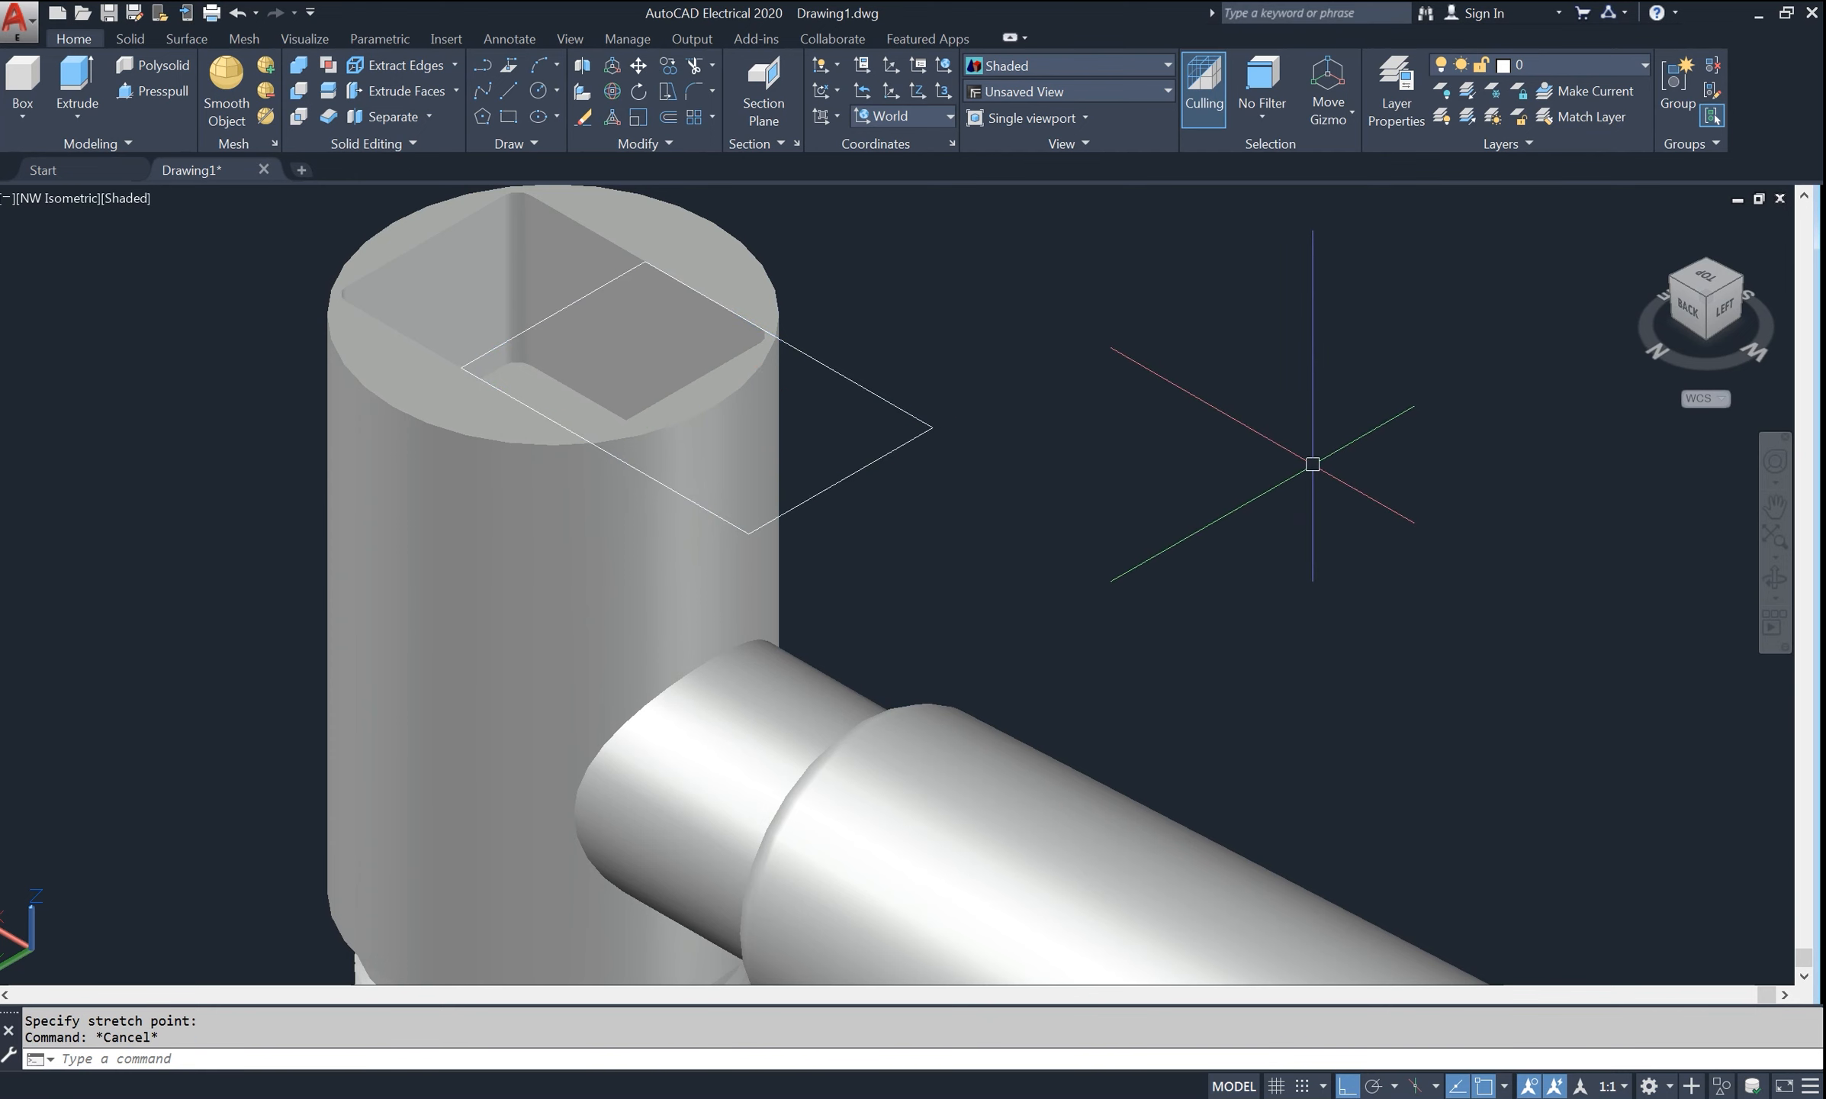
- Extrude the stretched rectangle downward by 11 into the handle side of the head
type("ext")
key("Return")
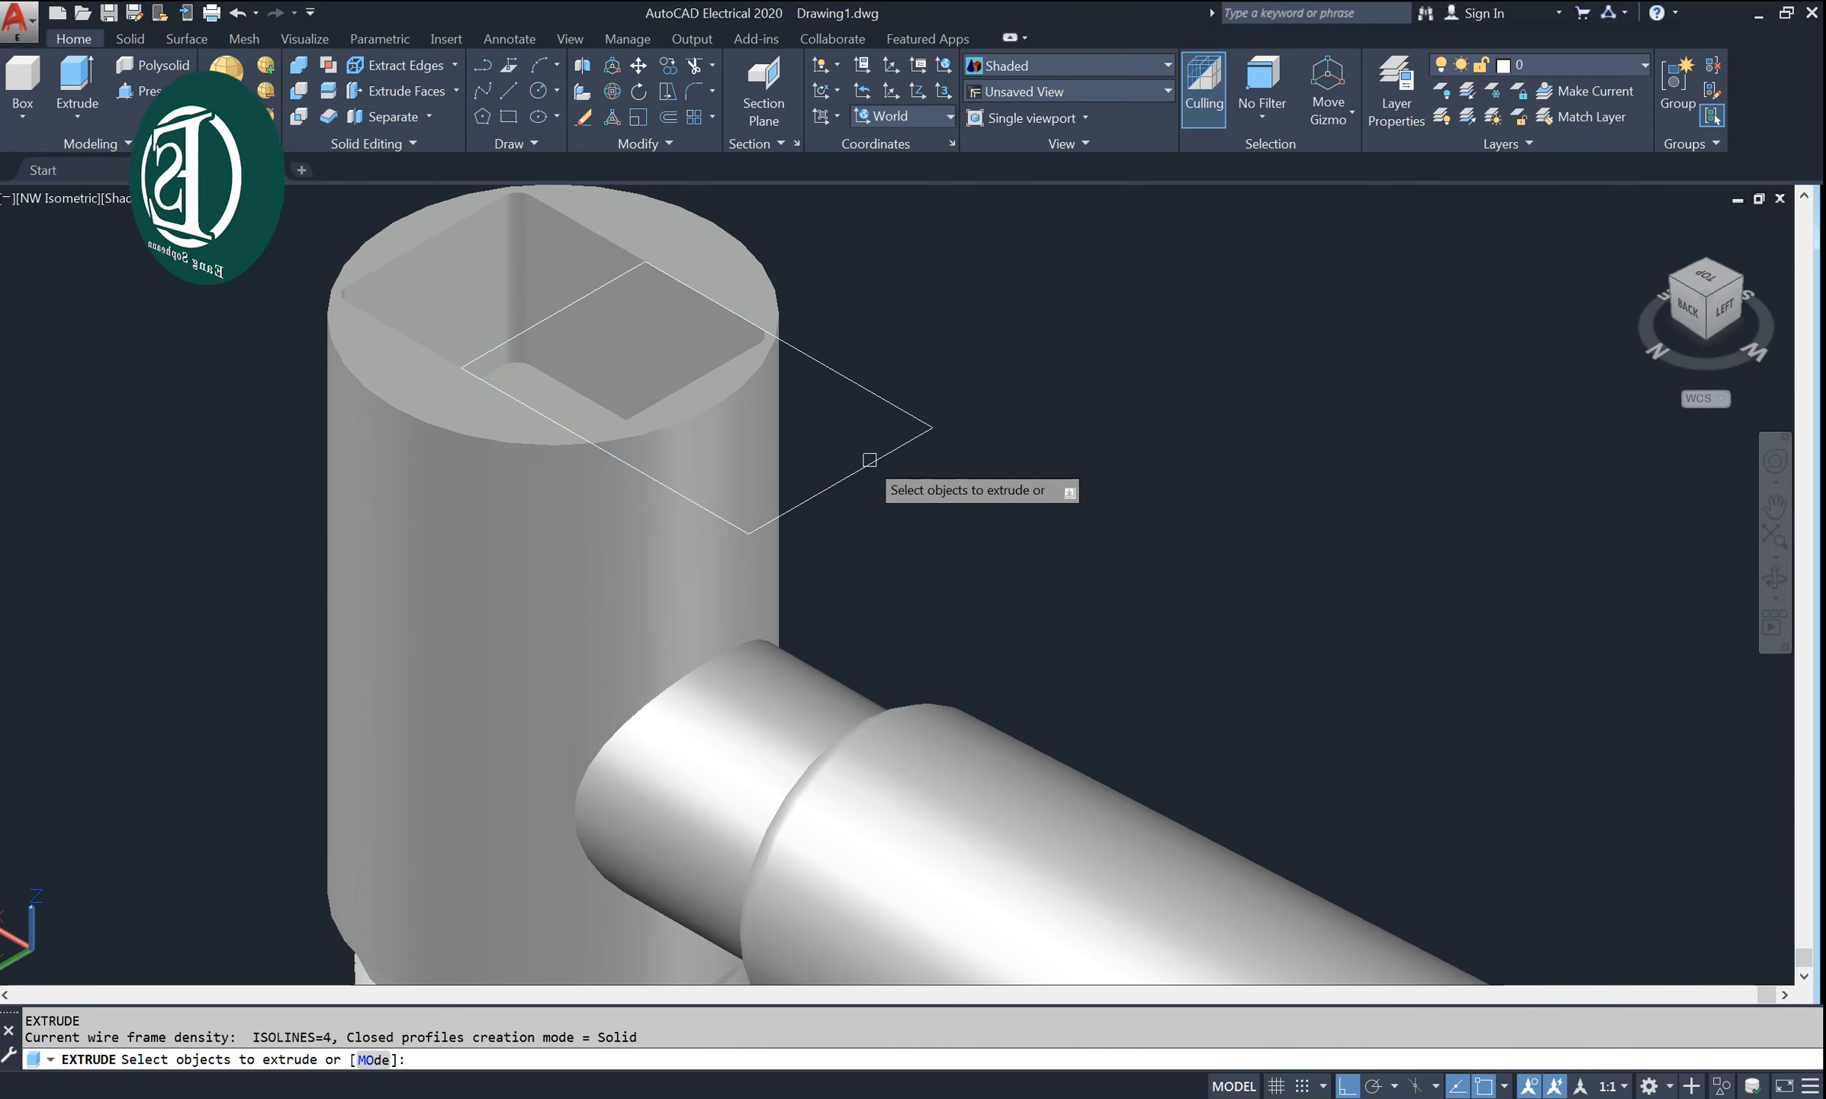
left_click(891, 463)
key("Return")
type("-11.5")
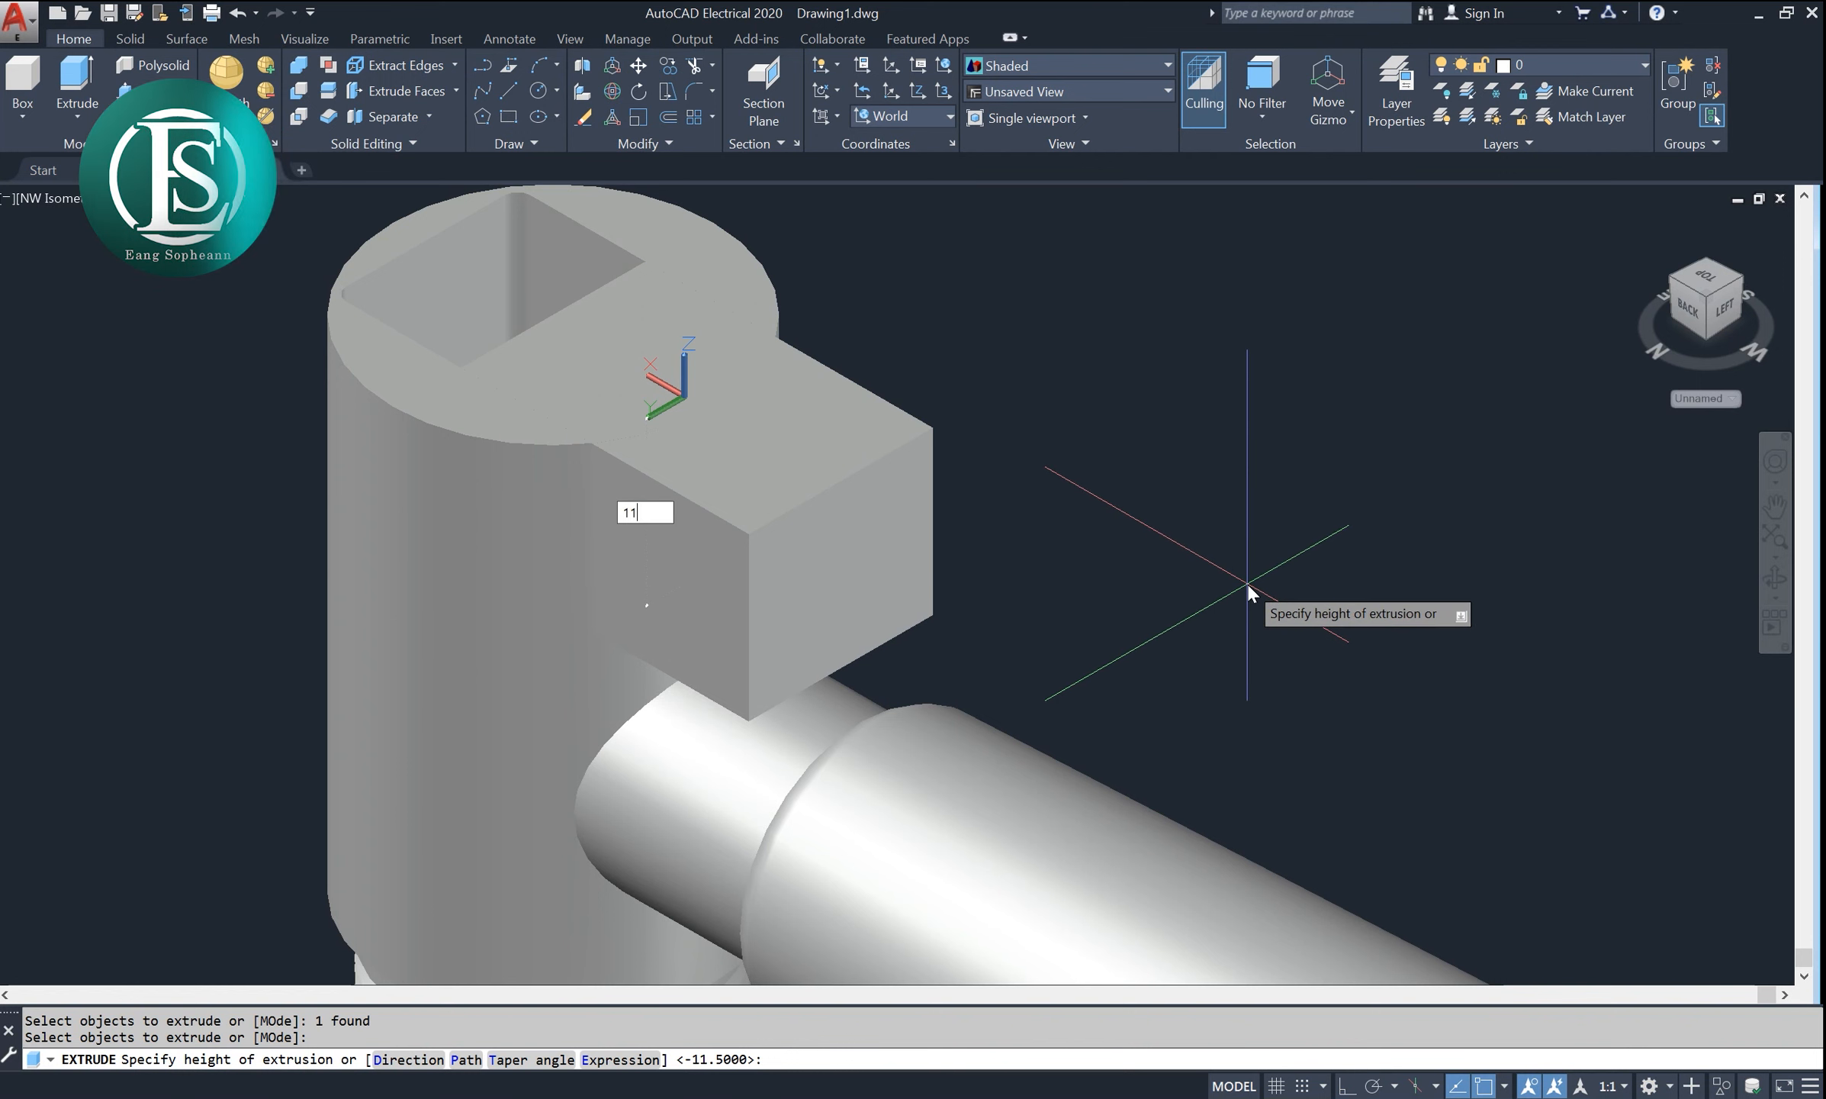
key("Return")
type("11")
key("Return")
- Subtract the rectangular block from the head to open the pocket toward the handle
type("su")
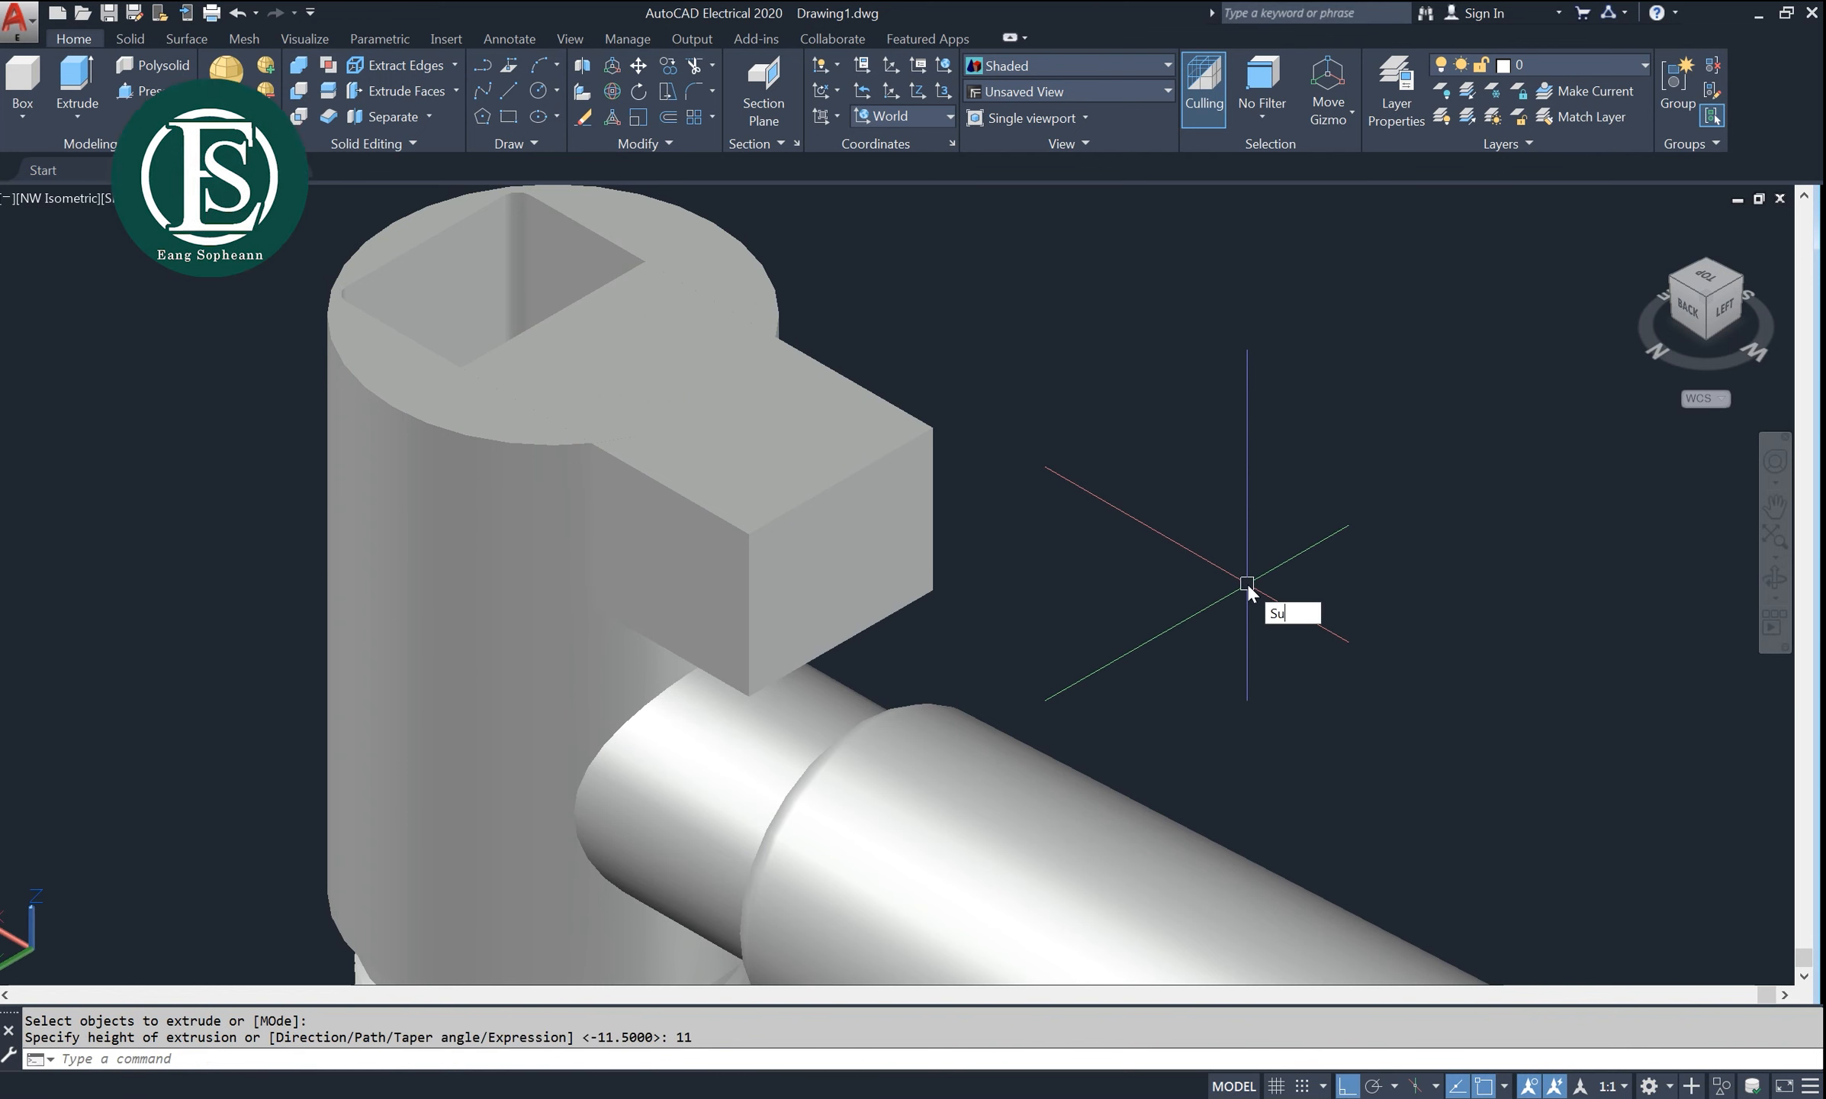
key("Return")
left_click(488, 518)
key("Return")
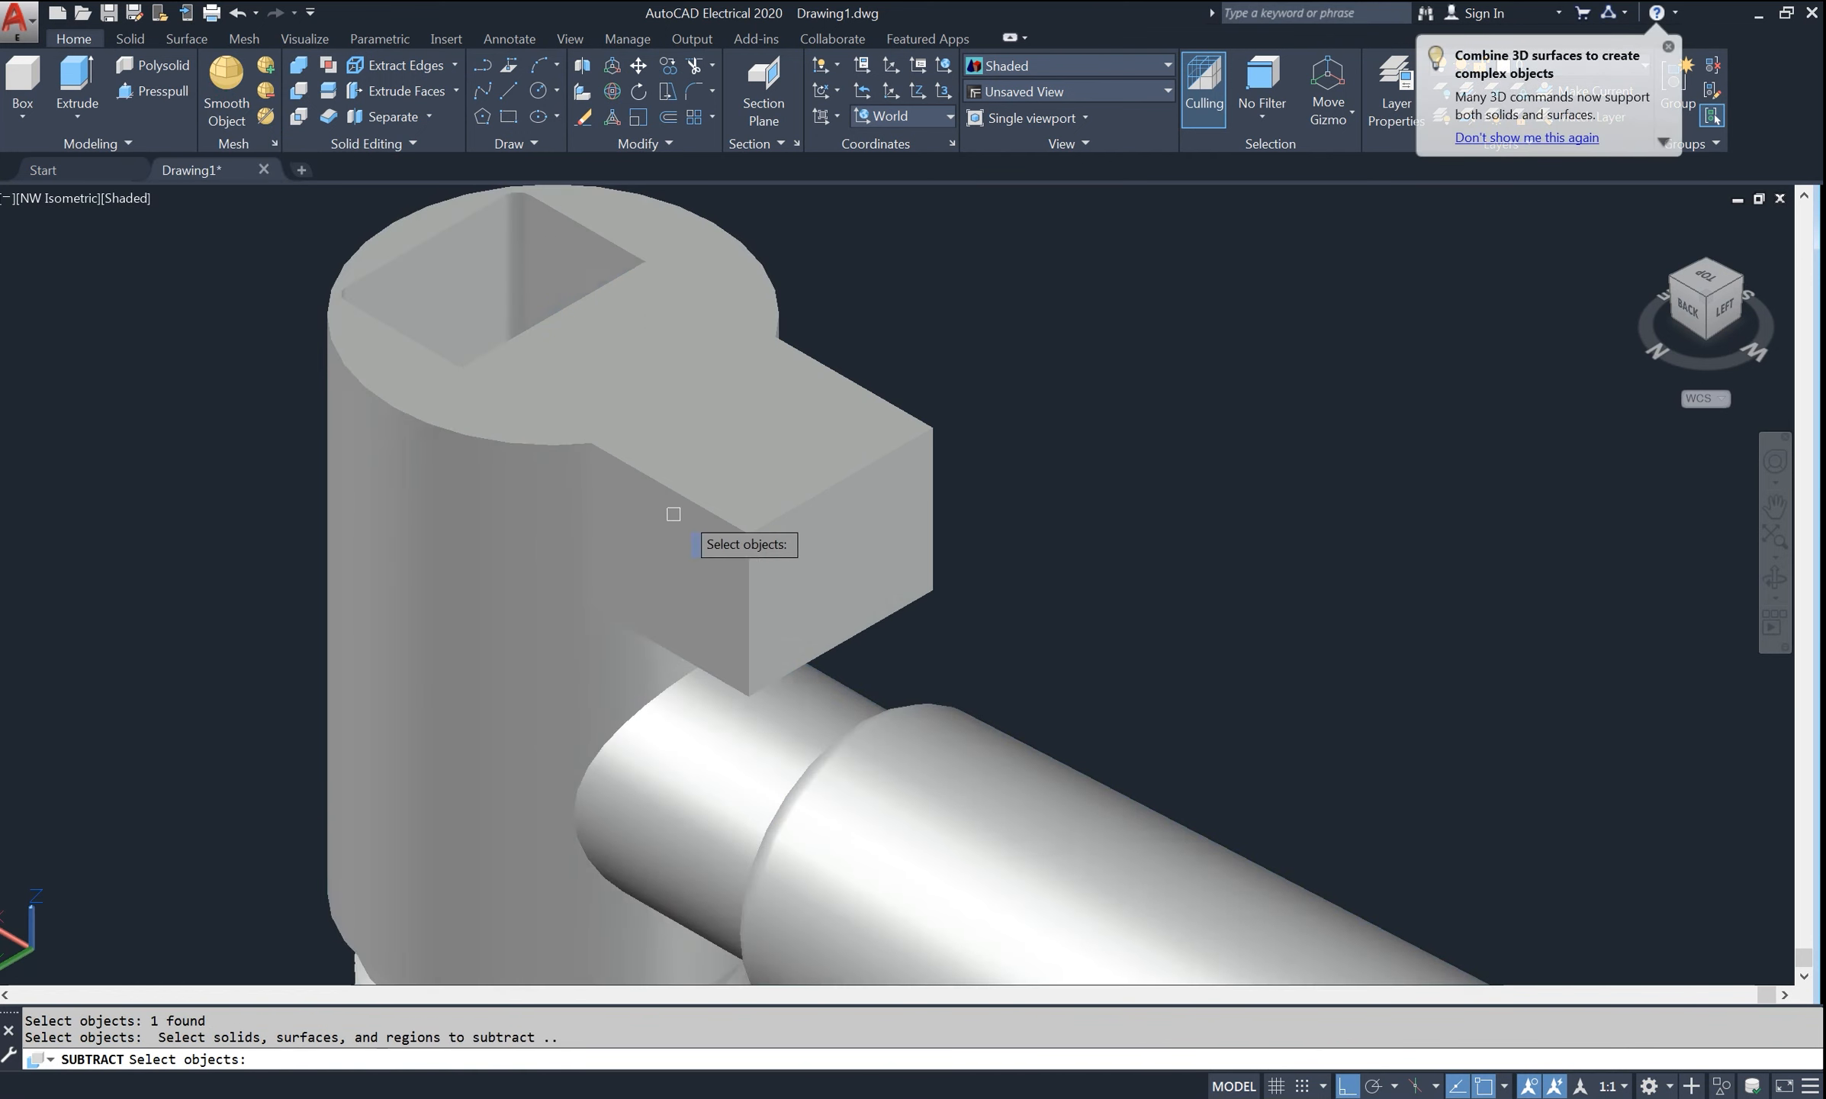
left_click(835, 511)
key("Return")
- Orbit around the model to examine the open pocket in the head and the threaded ends
scroll(1045, 377, "up", 3)
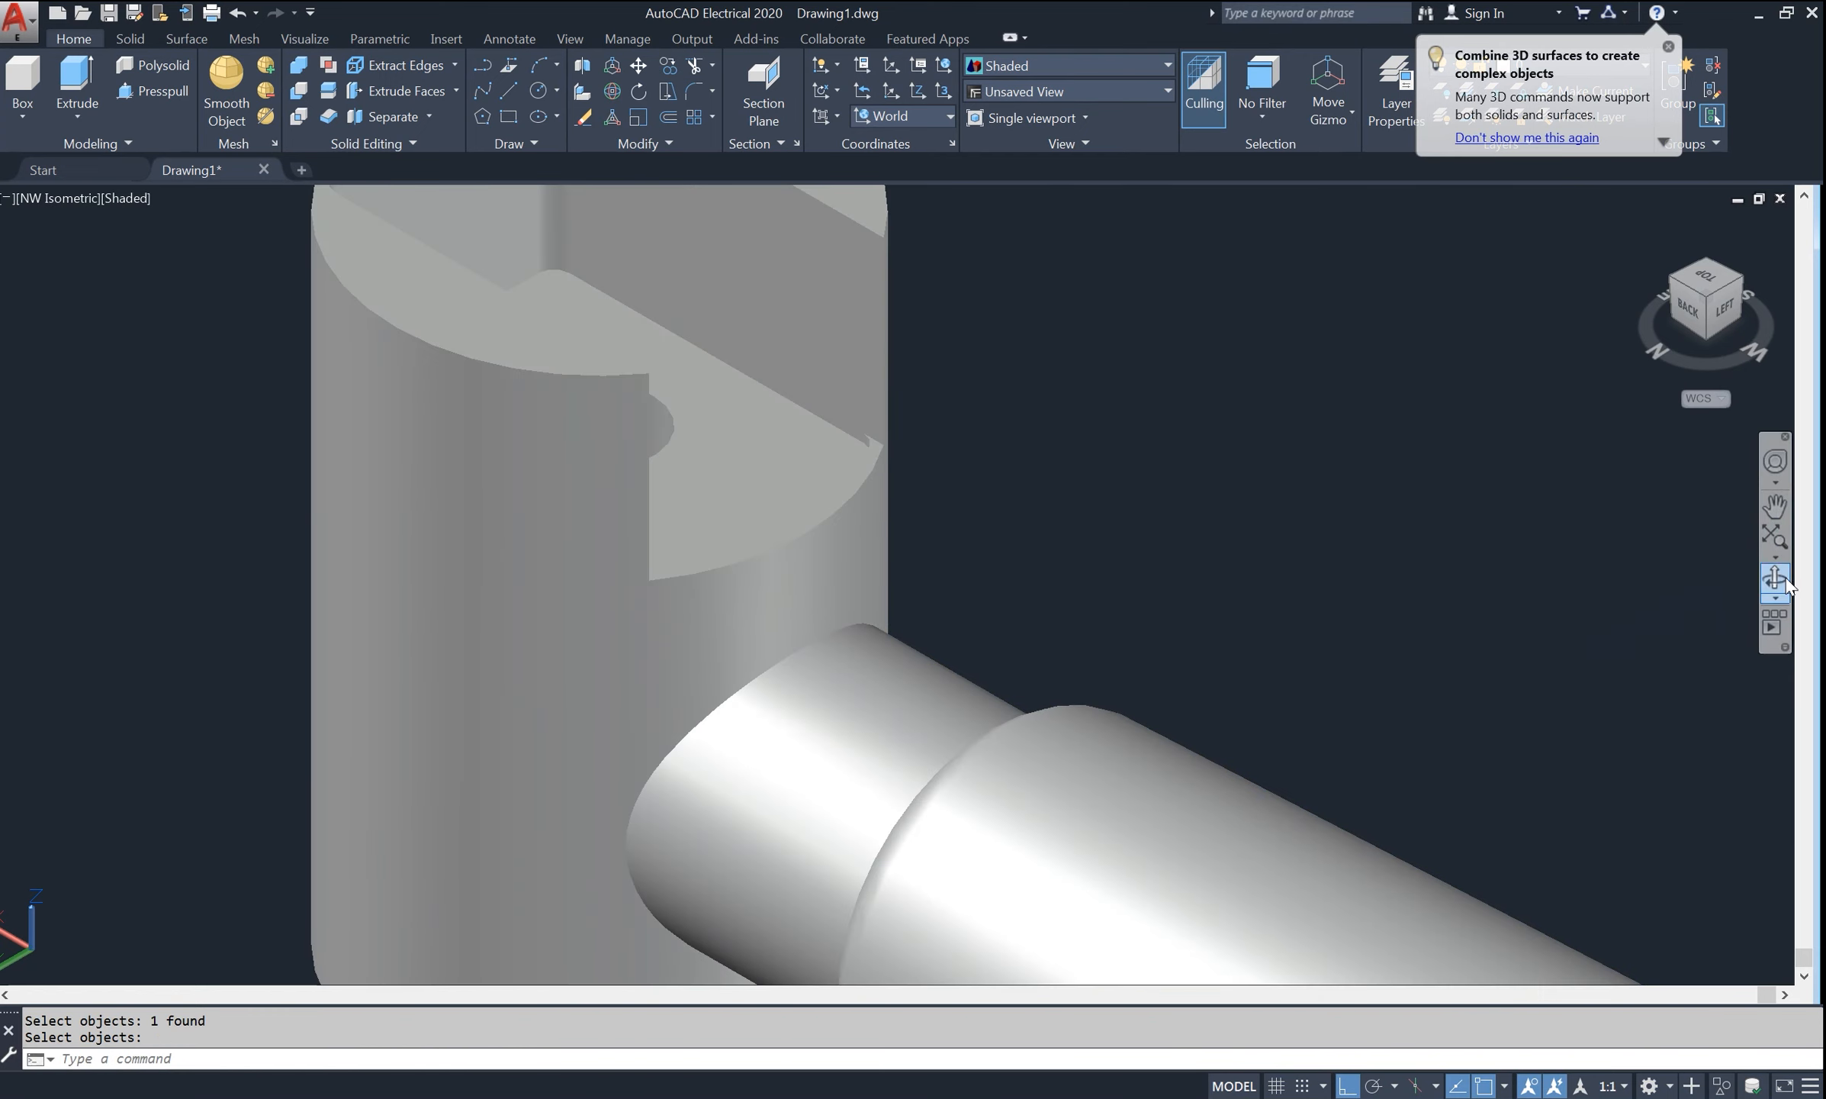
left_click(1776, 578)
left_click_drag(958, 559, 546, 610)
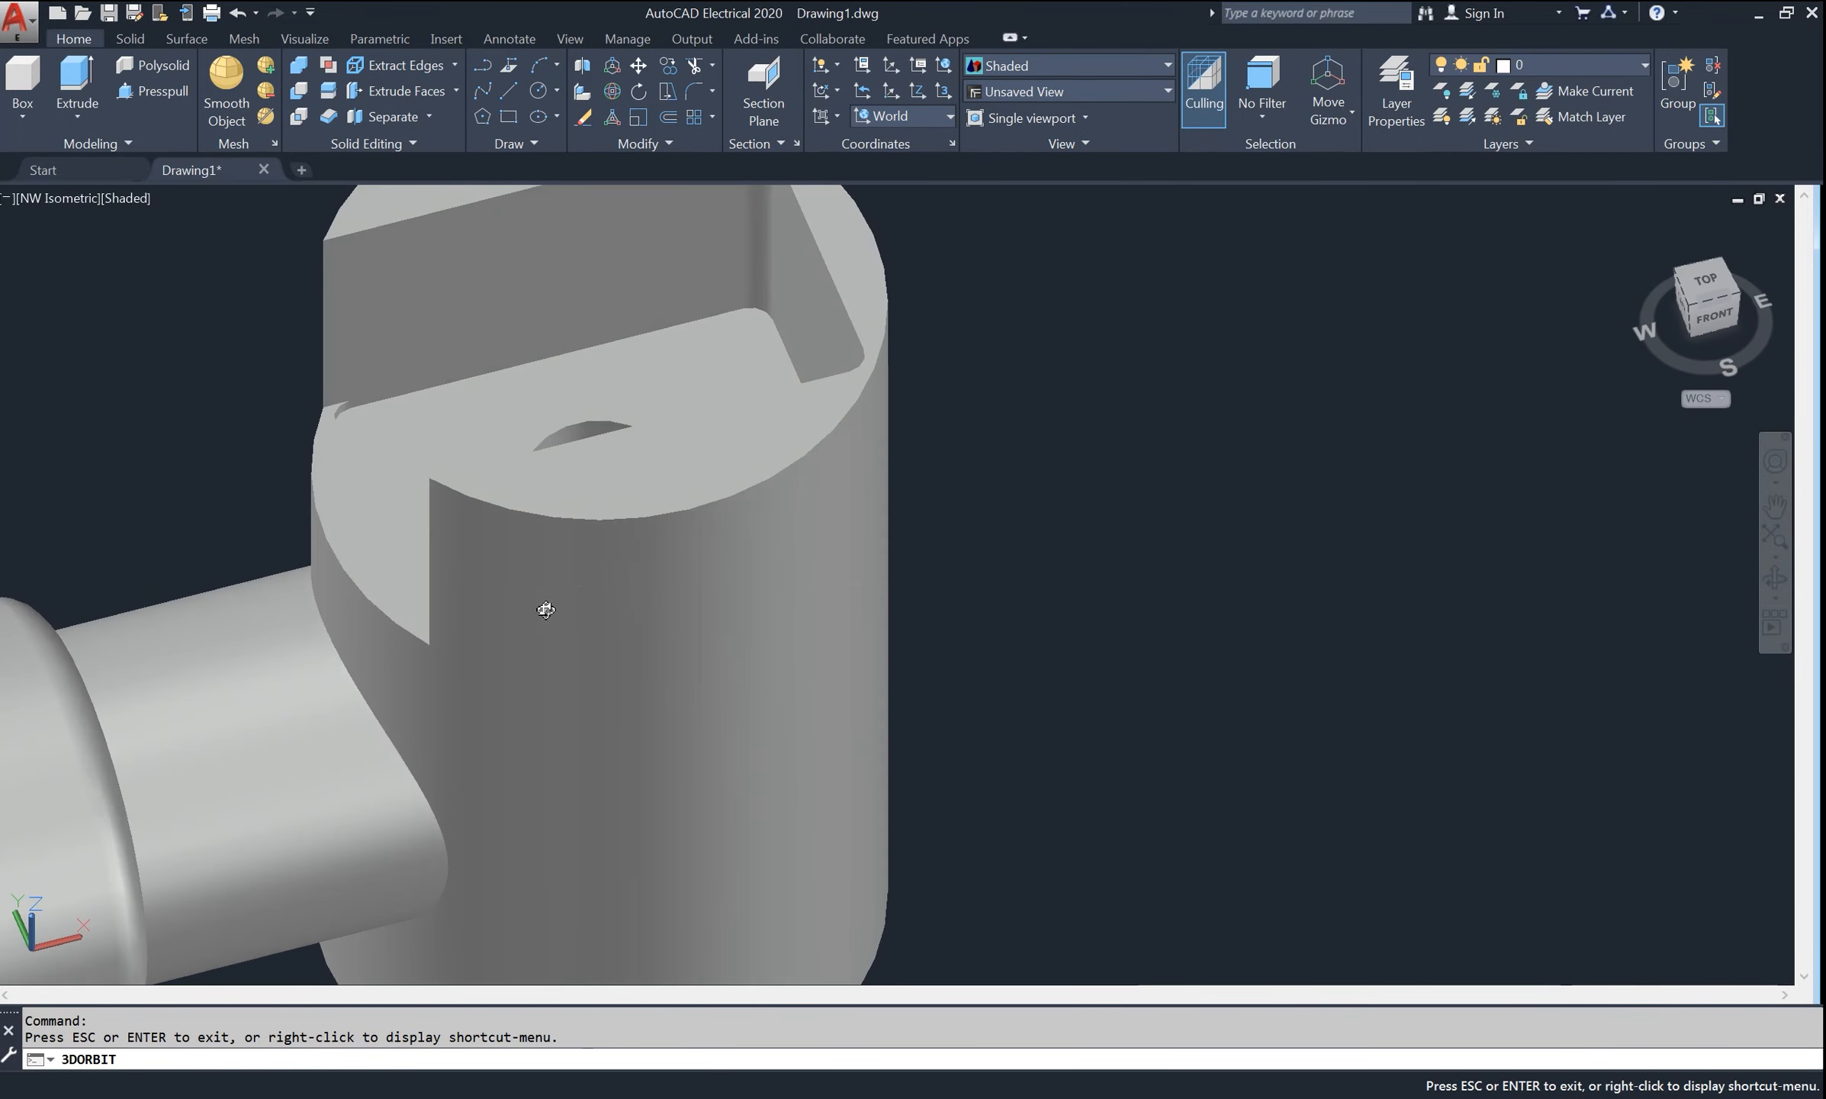
scroll(868, 468, "down", 5)
middle_click_drag(954, 501, 1124, 507)
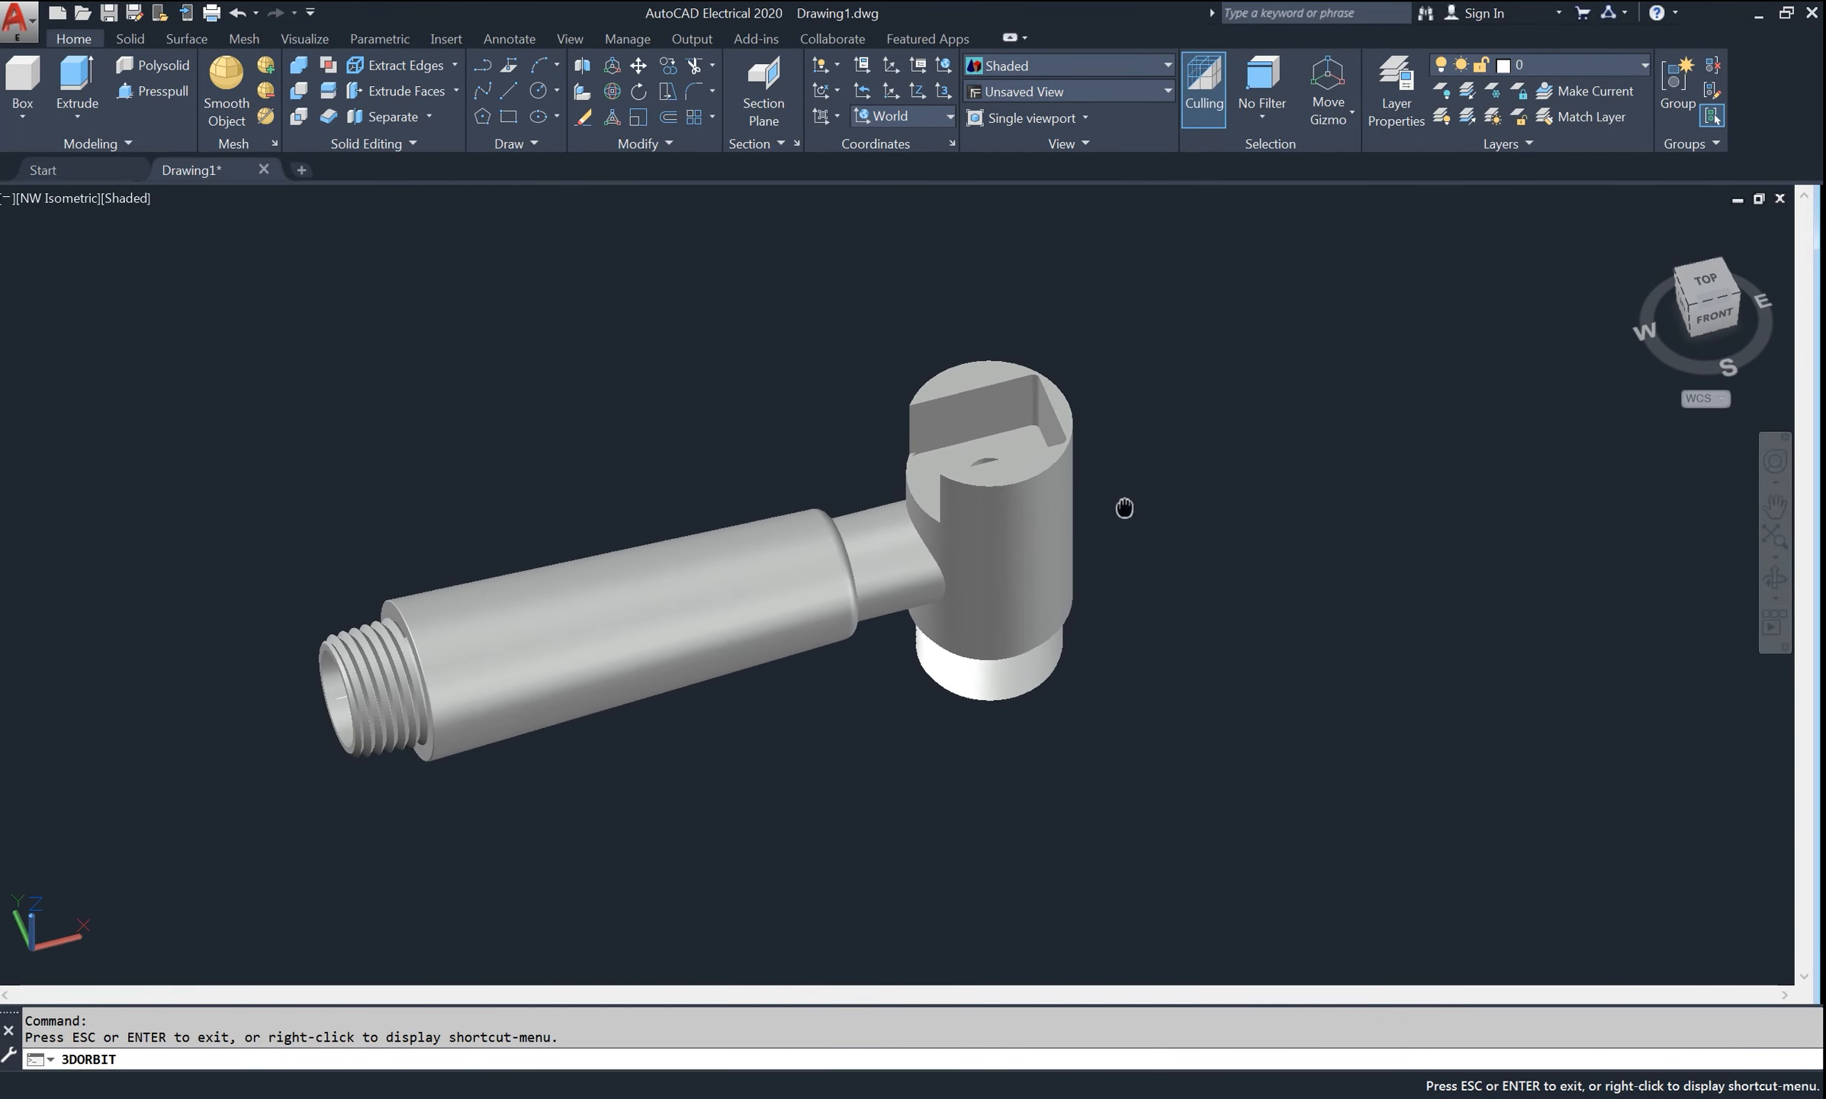
left_click_drag(1125, 507, 1173, 492)
right_click(625, 343)
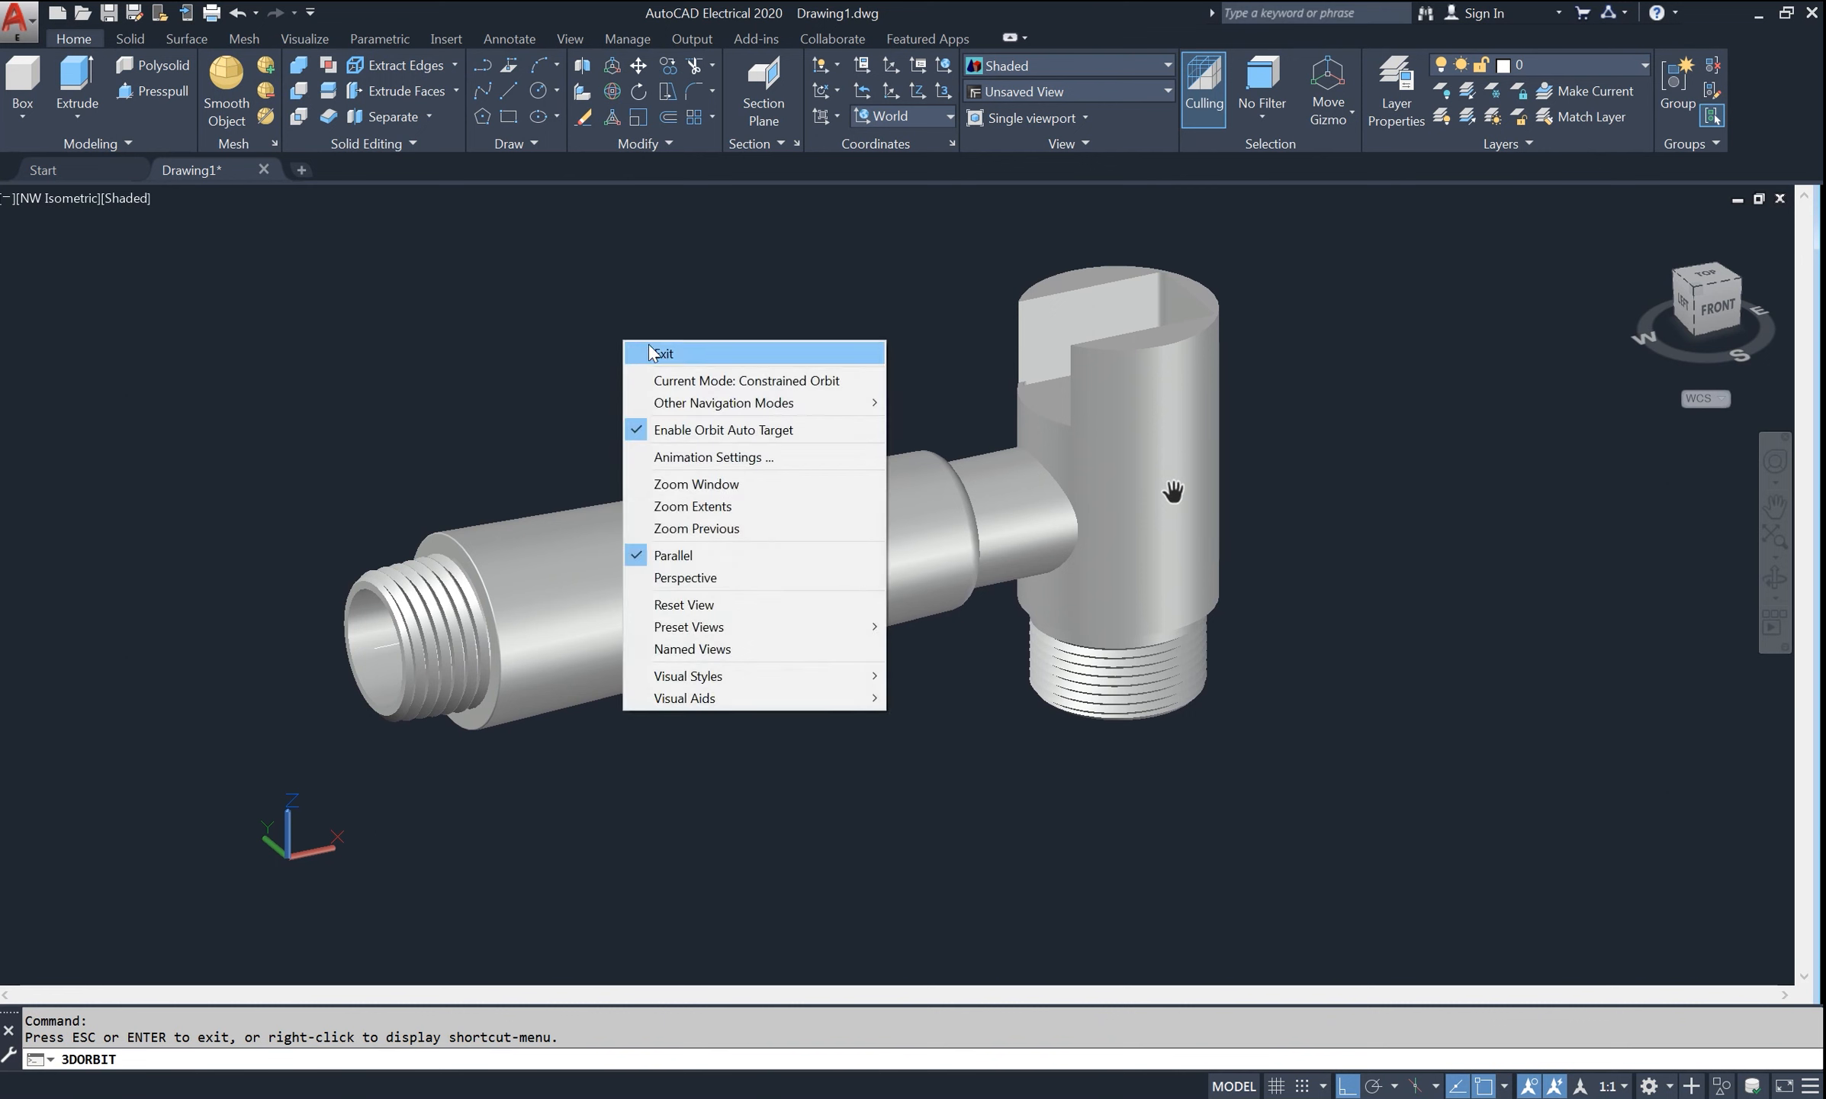
left_click(663, 352)
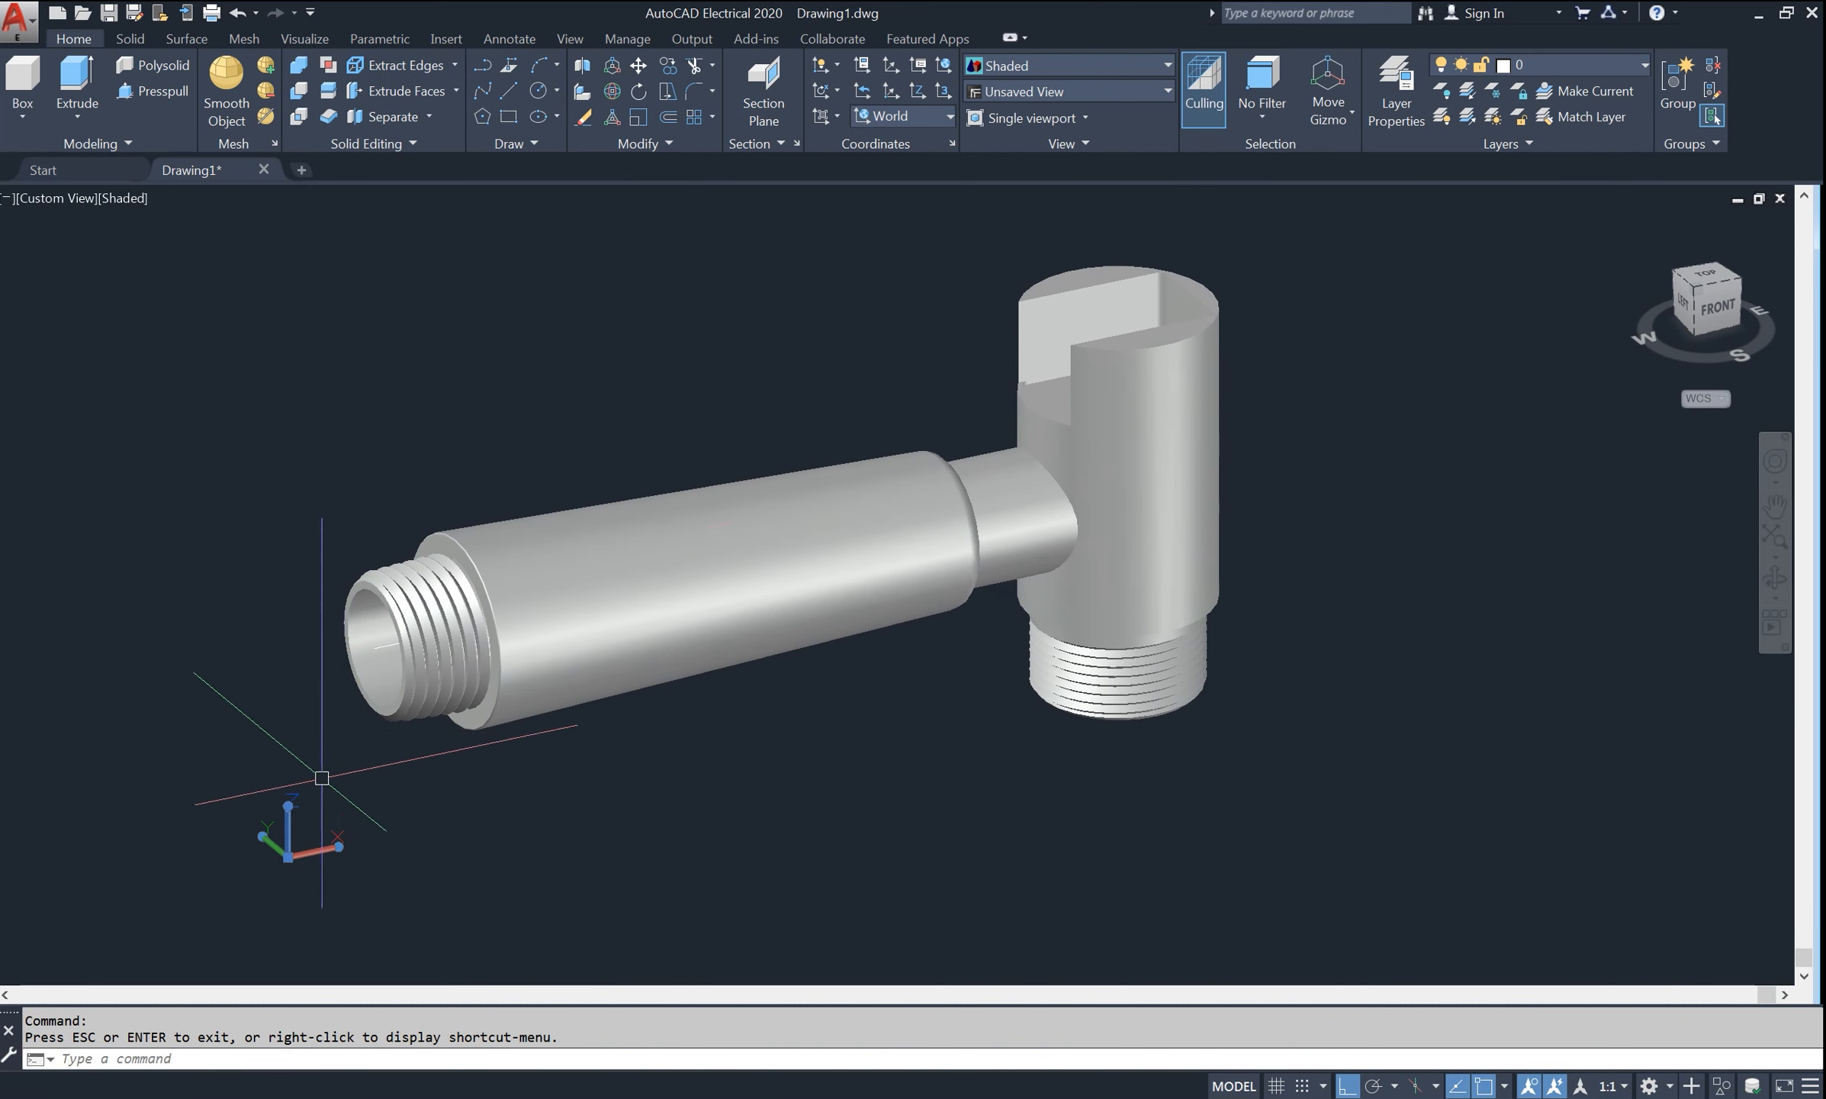
- Erase the leftover construction line running along the axis inside the hollow handle
left_click(203, 780)
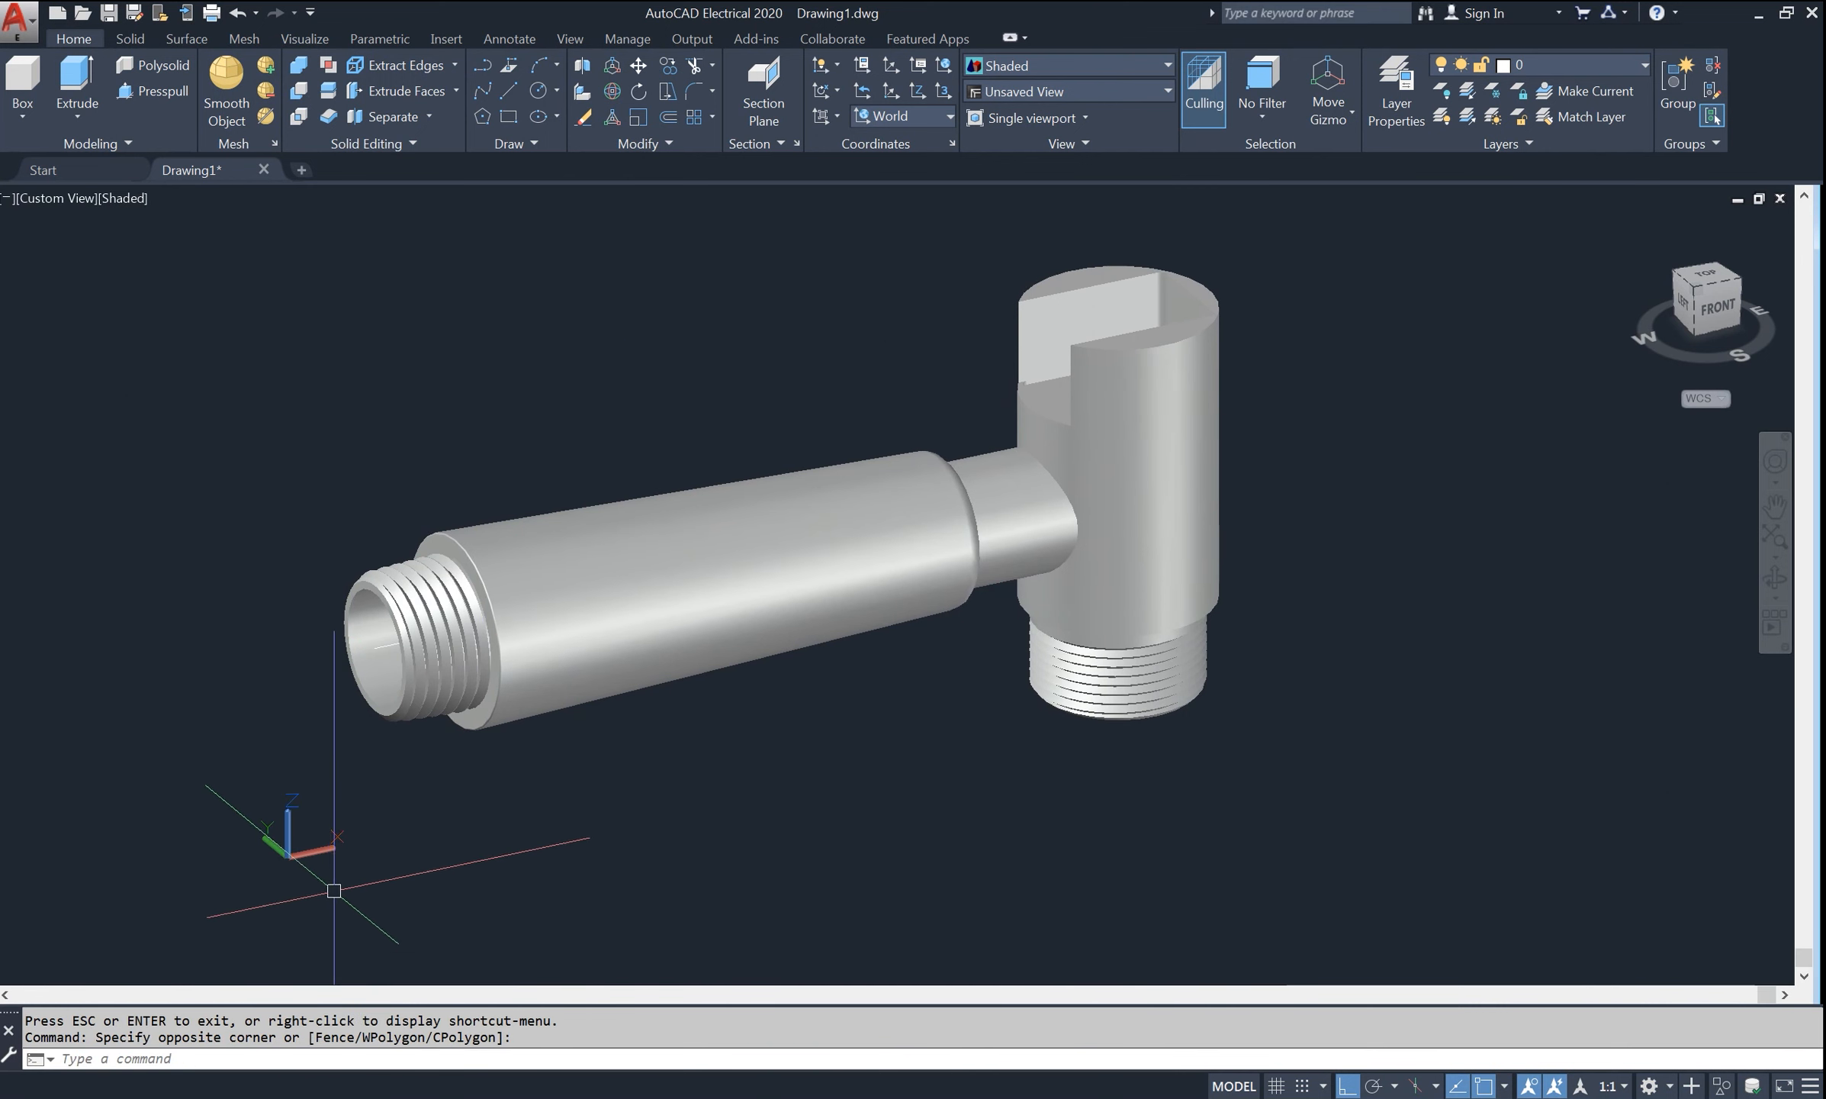
left_click(328, 920)
left_click(734, 332)
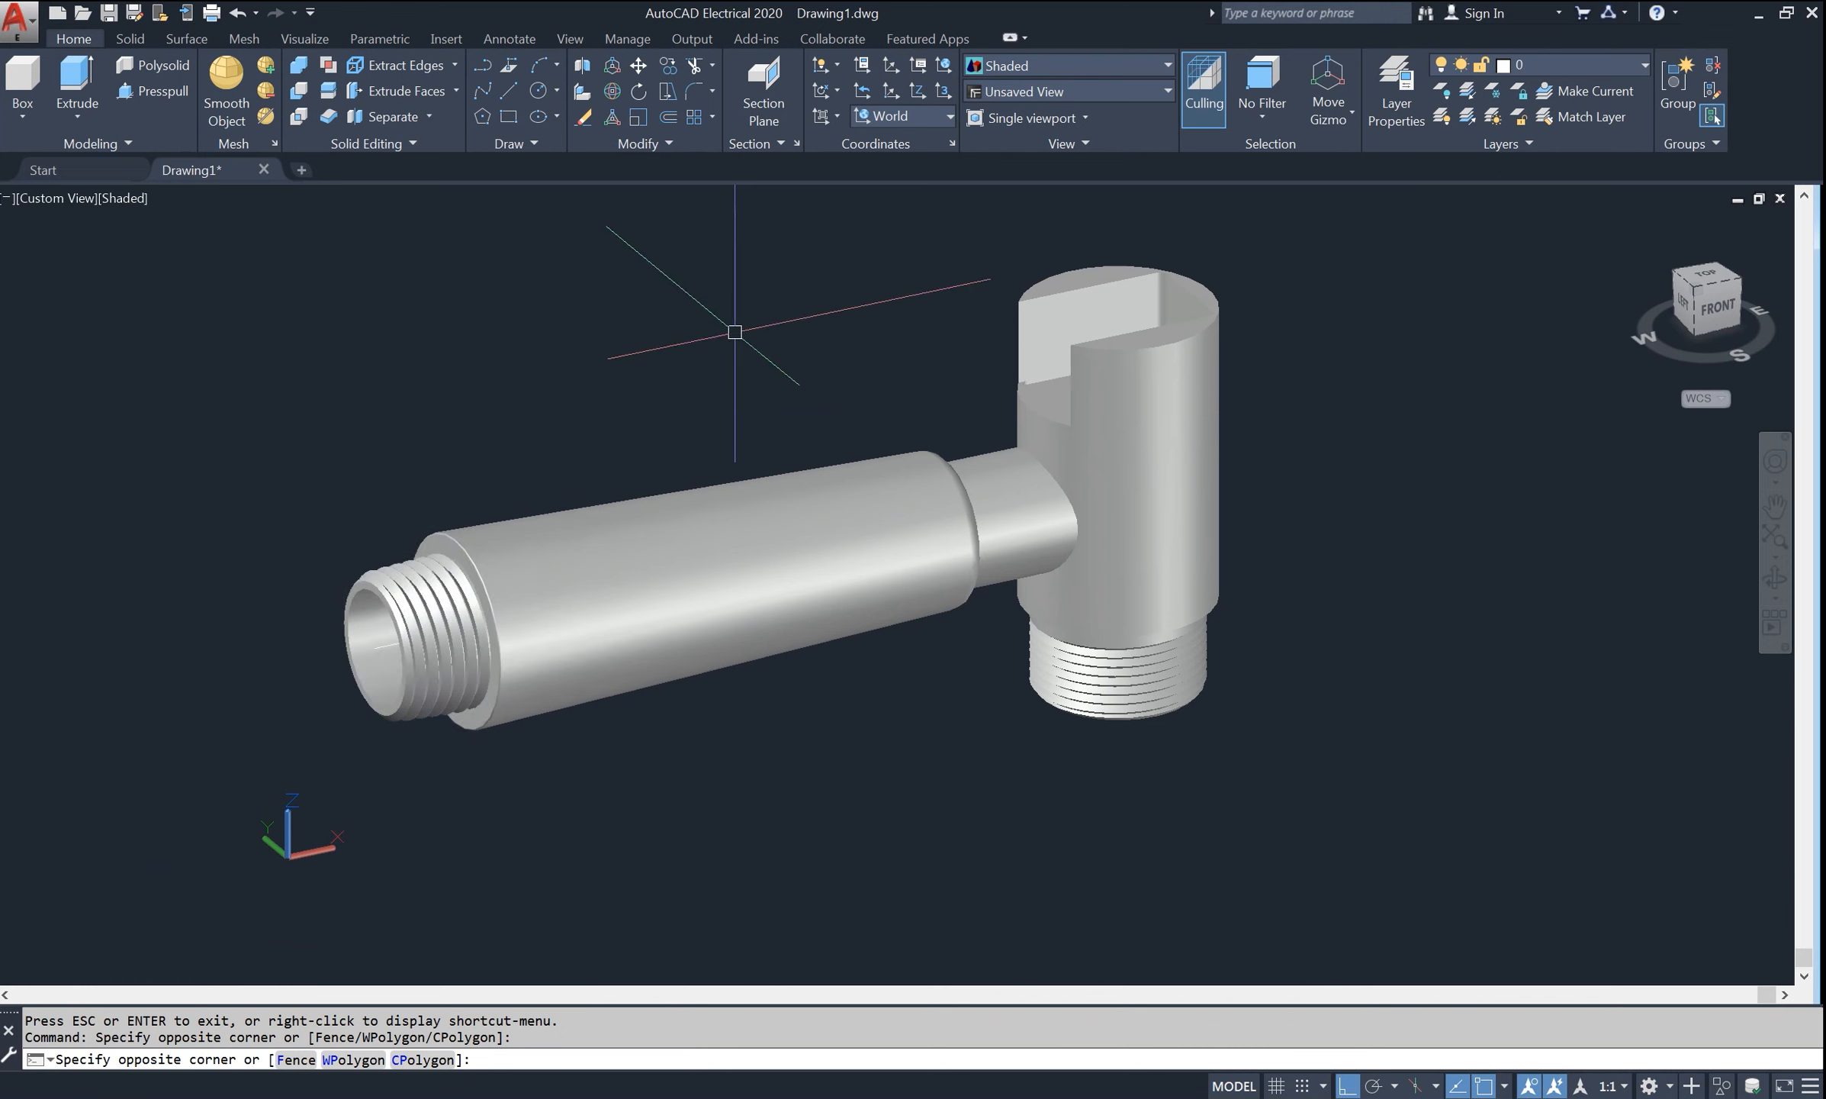
left_click(314, 708)
left_click(688, 401)
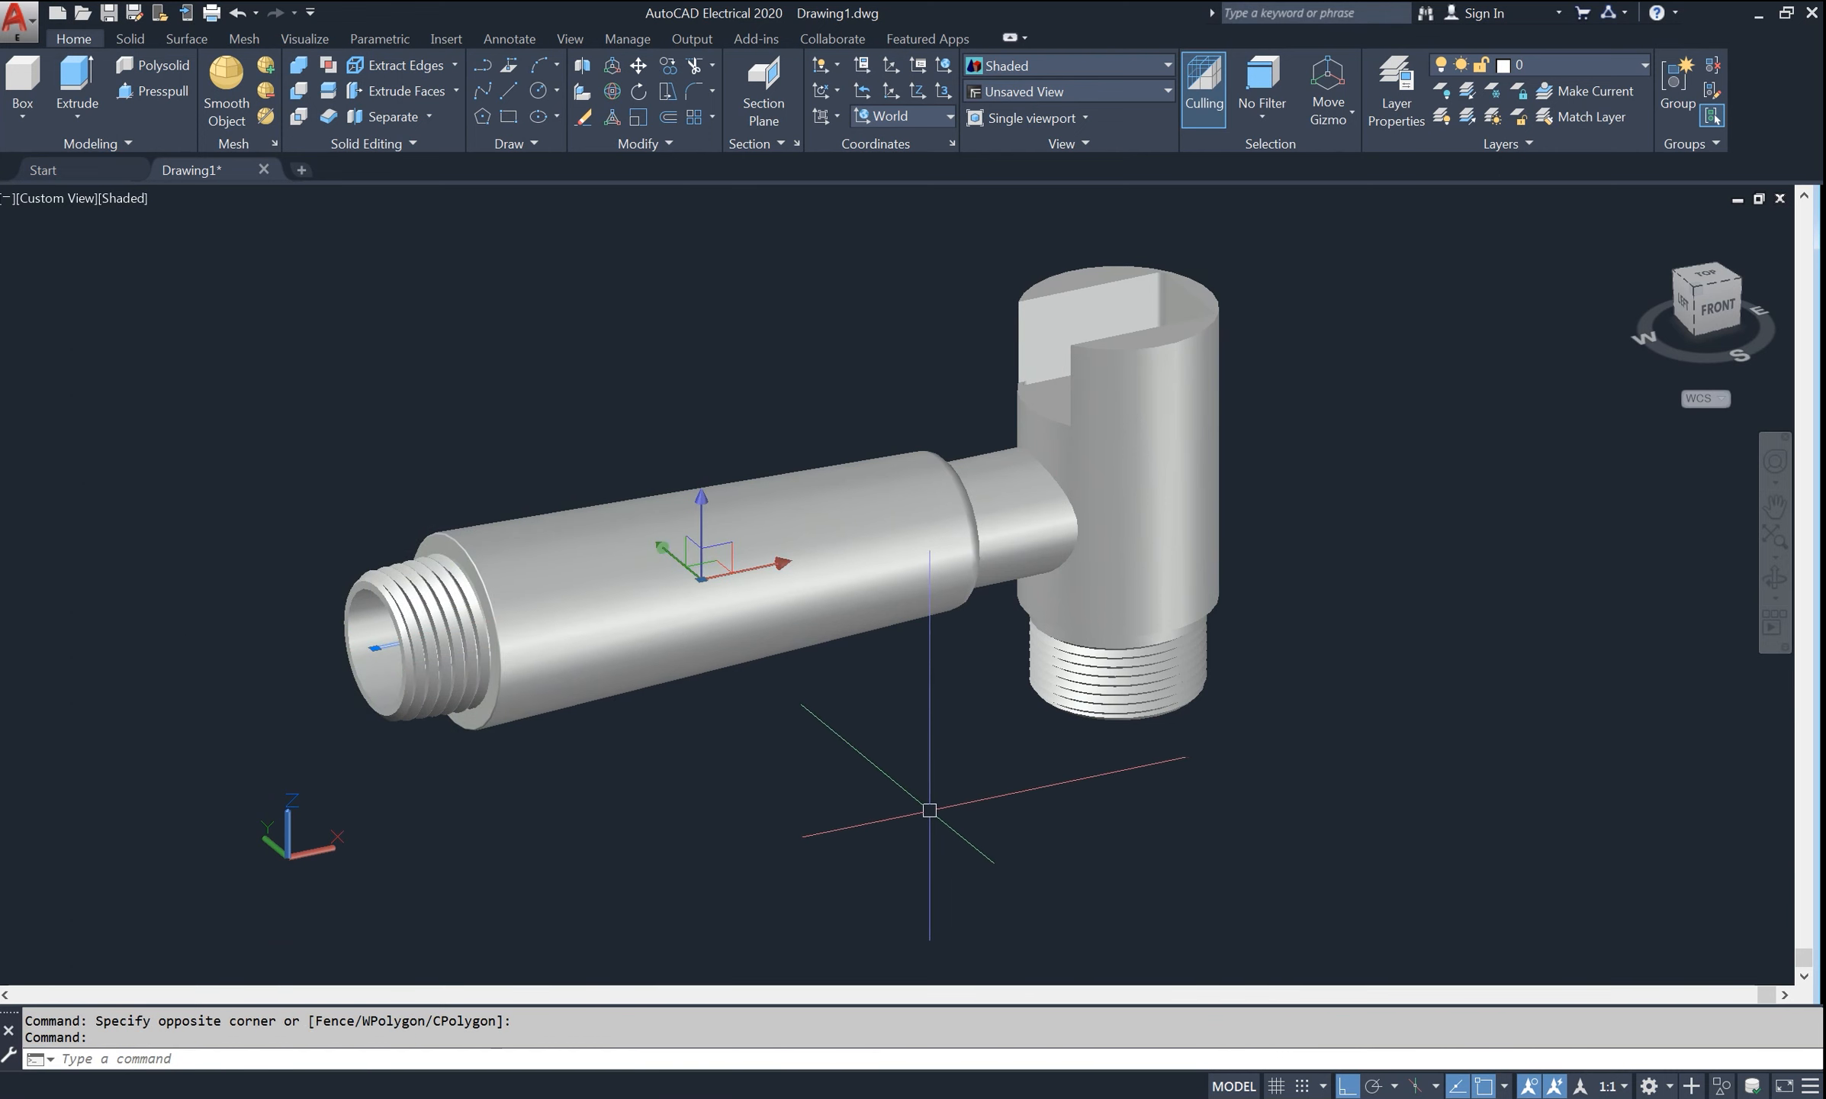
- Examine the model from the front, the rear isometric views and an orbited view showing the pocket and both threaded ends
middle_click_drag(968, 727, 1049, 728)
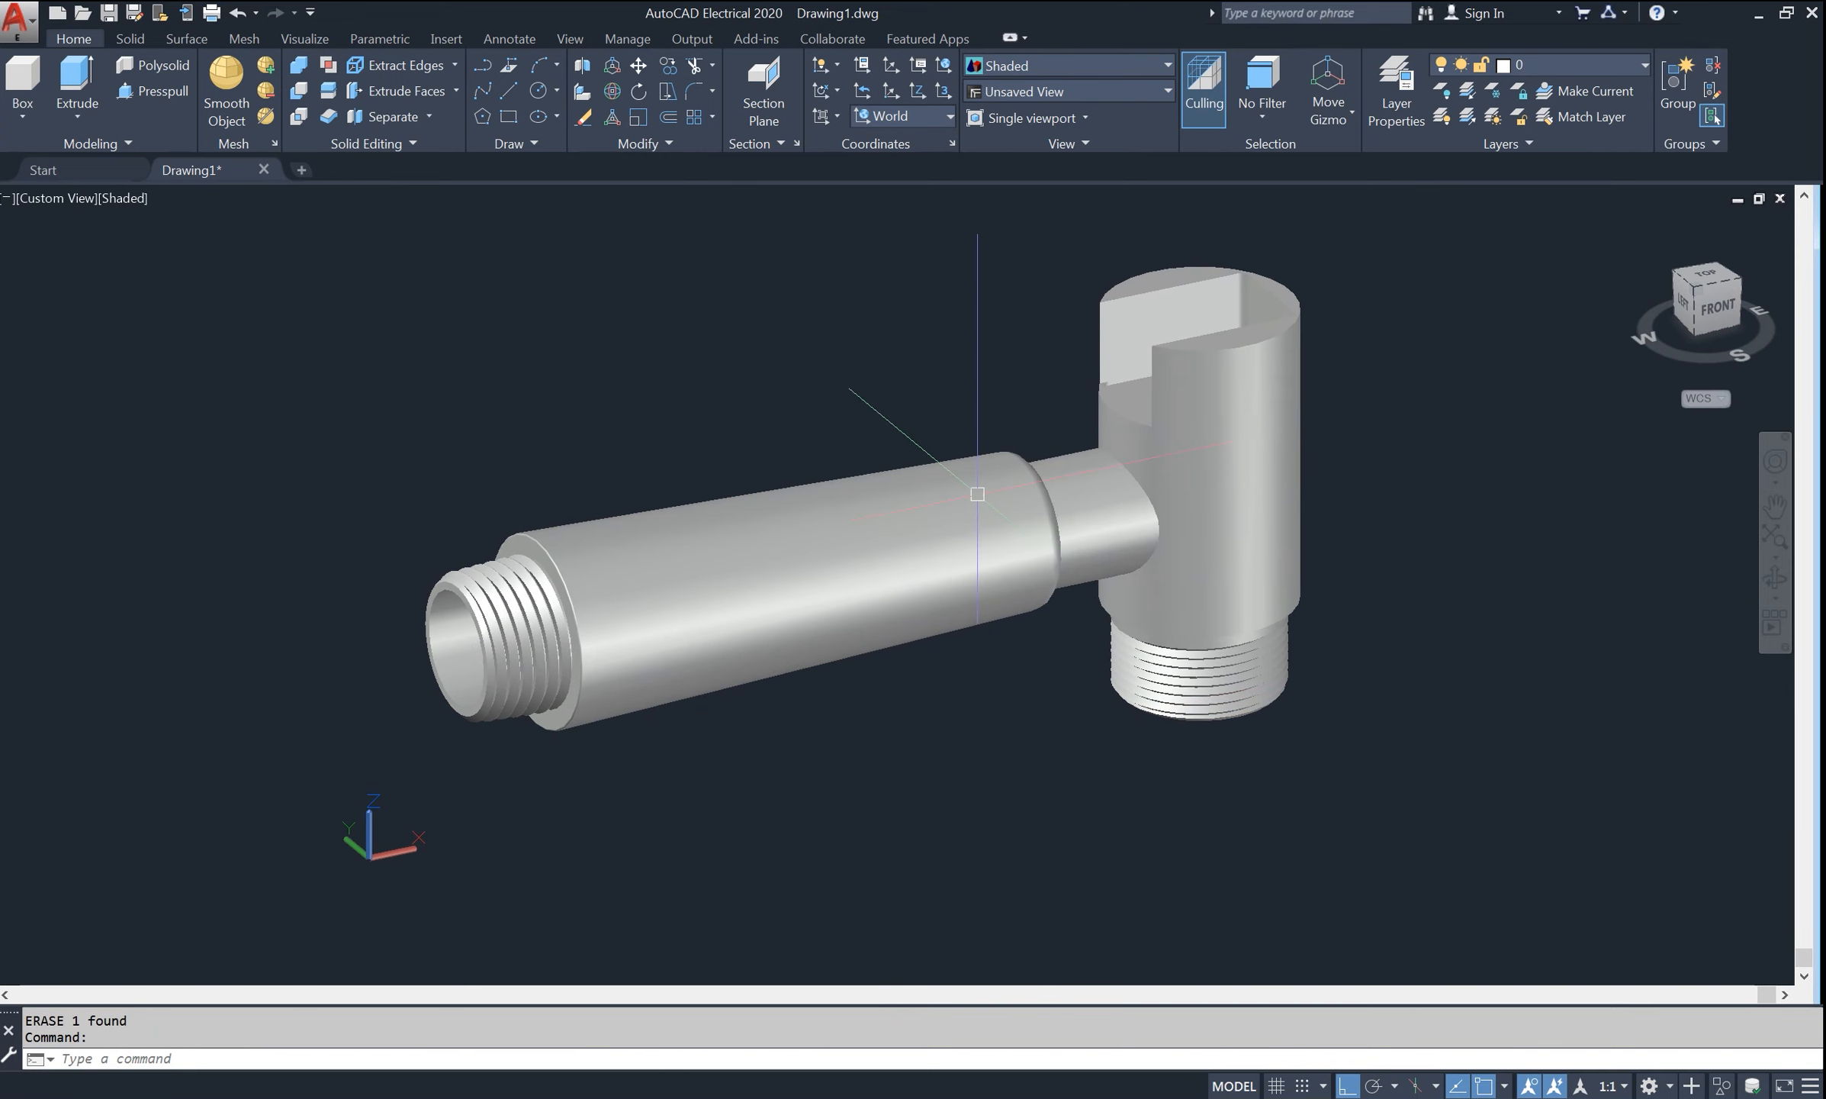
left_click(1709, 311)
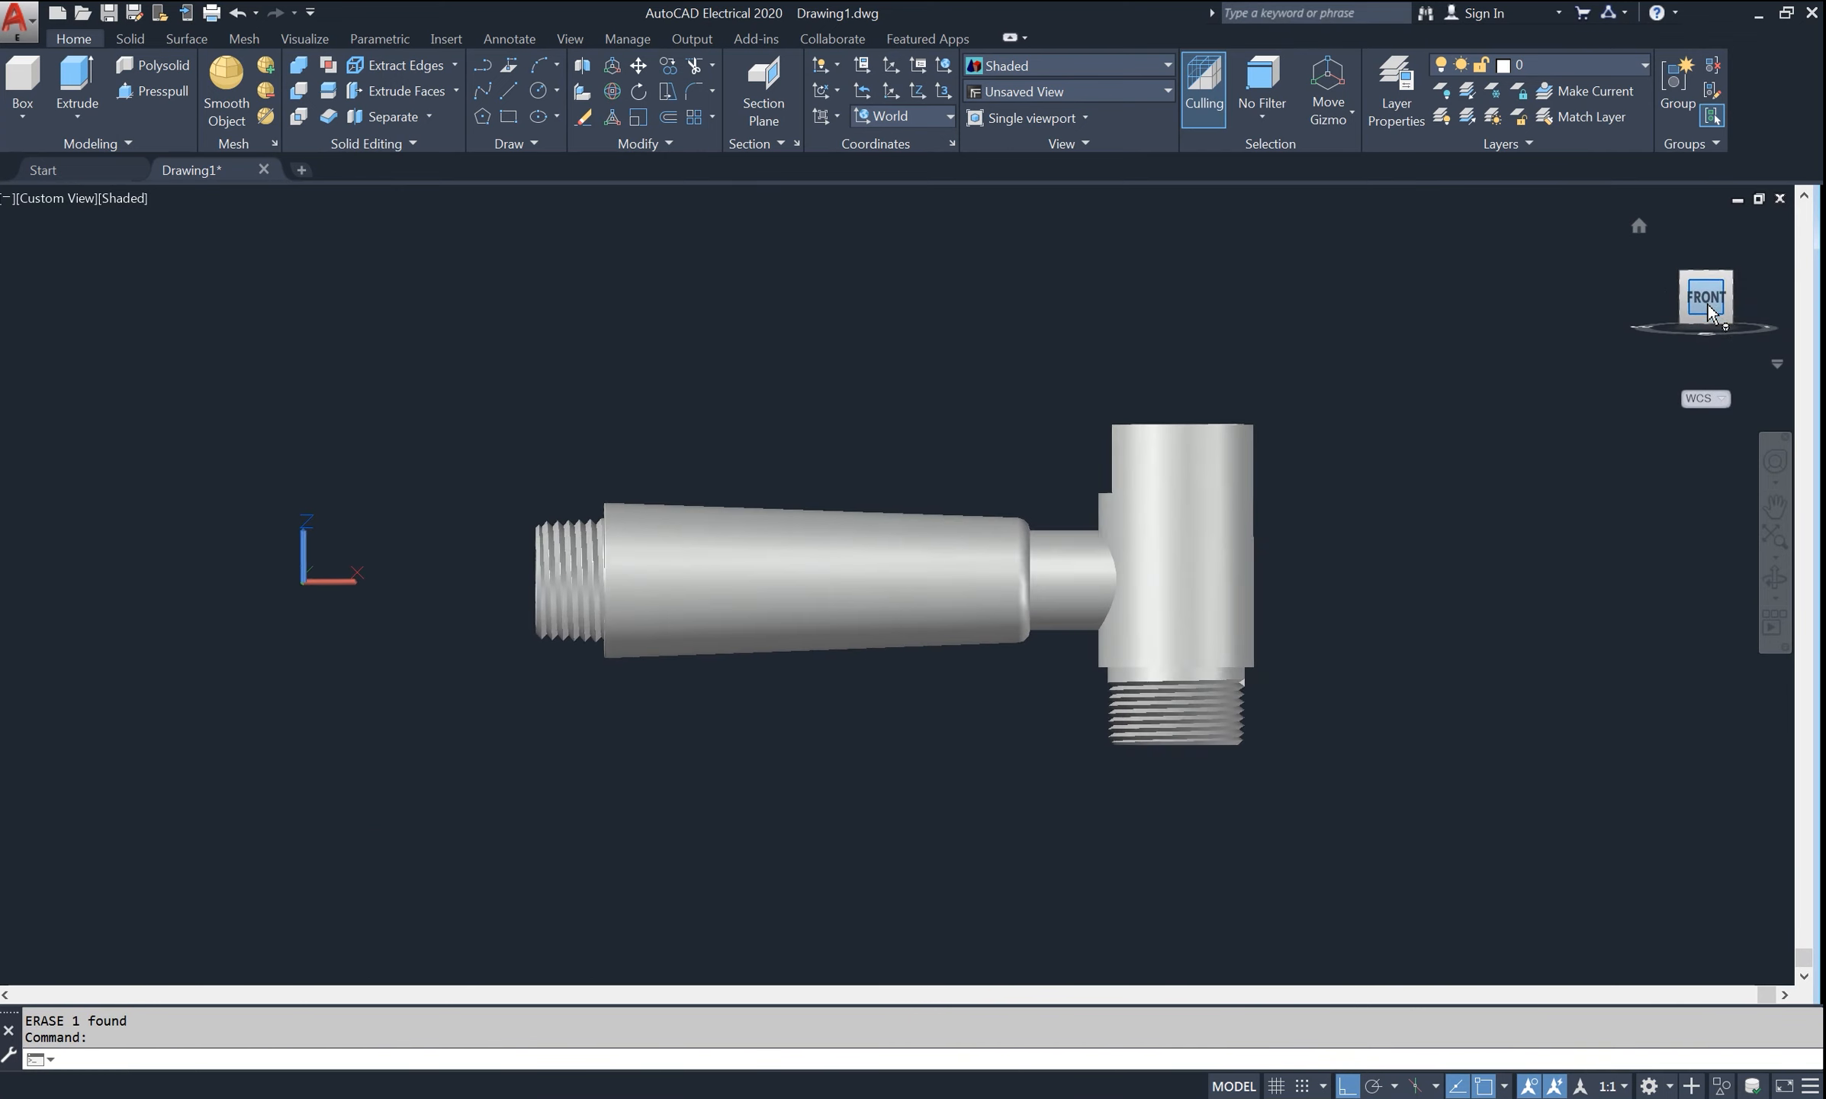
left_click(1731, 277)
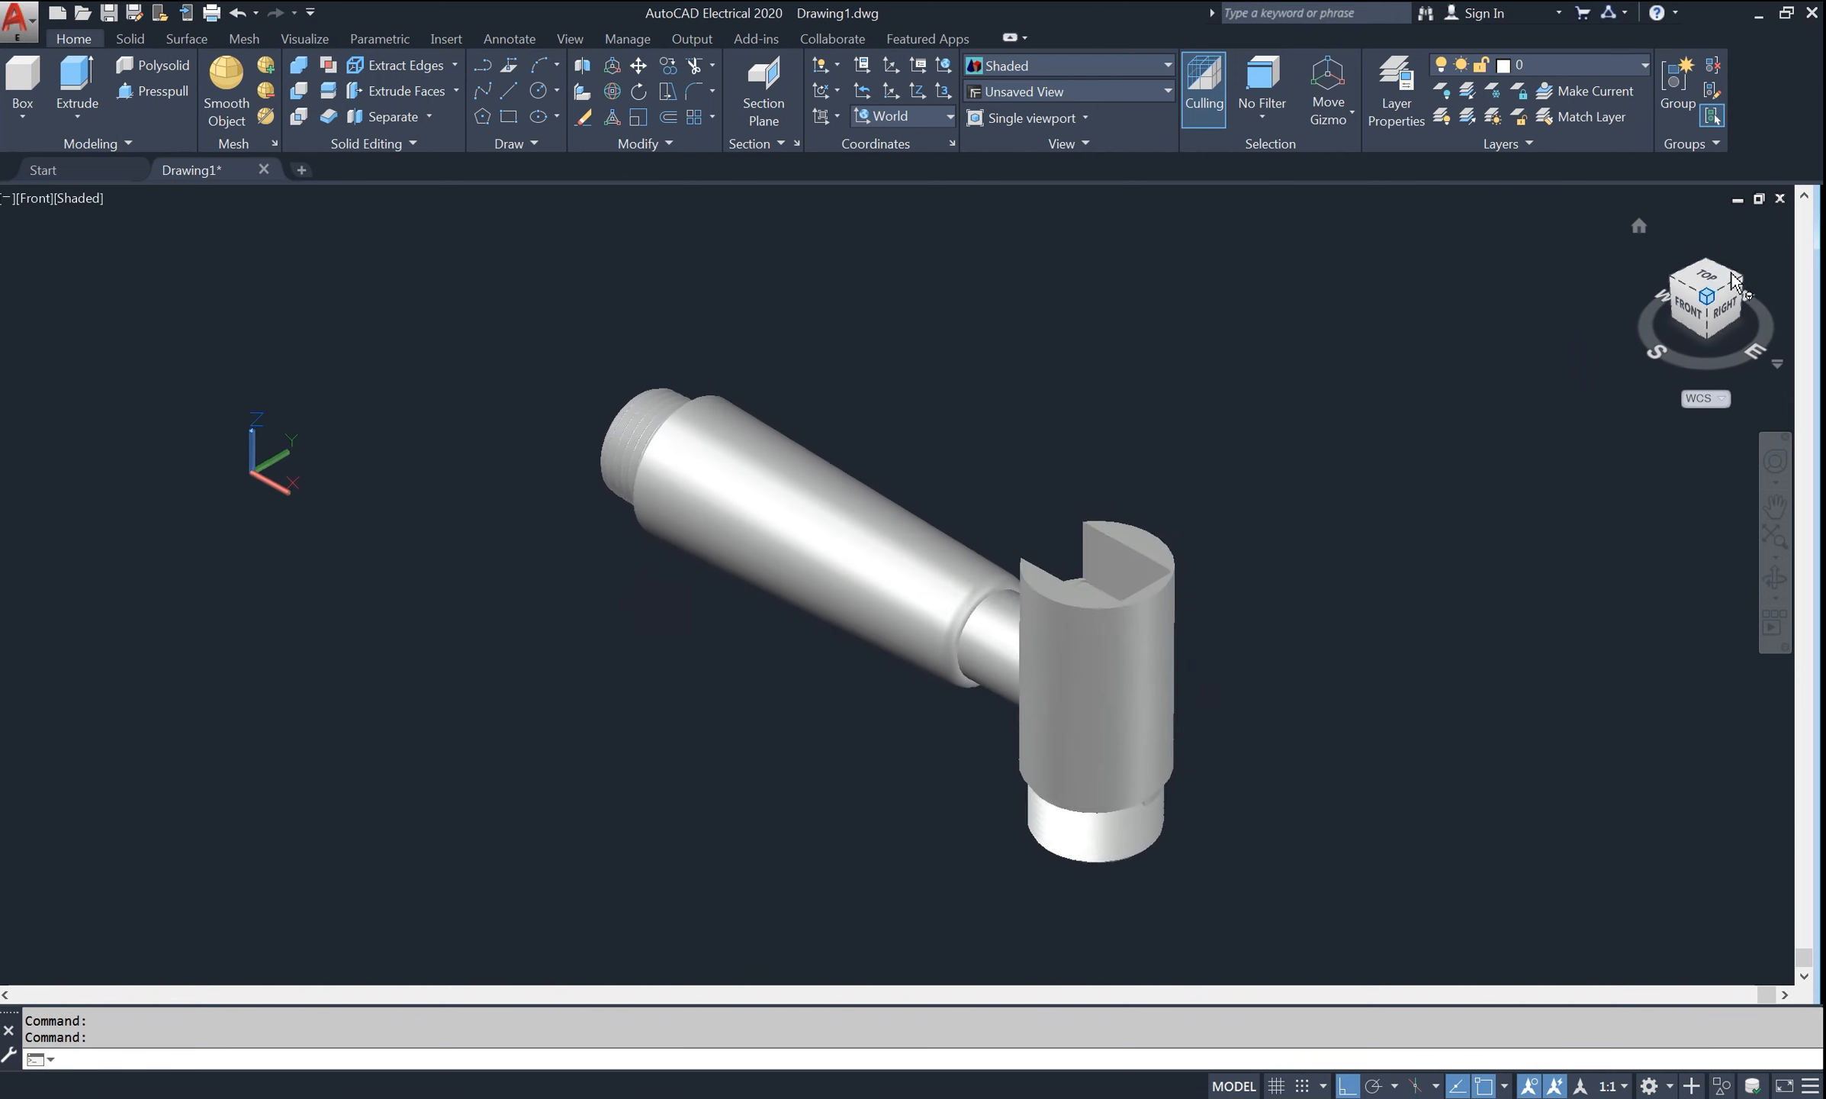
left_click(1745, 281)
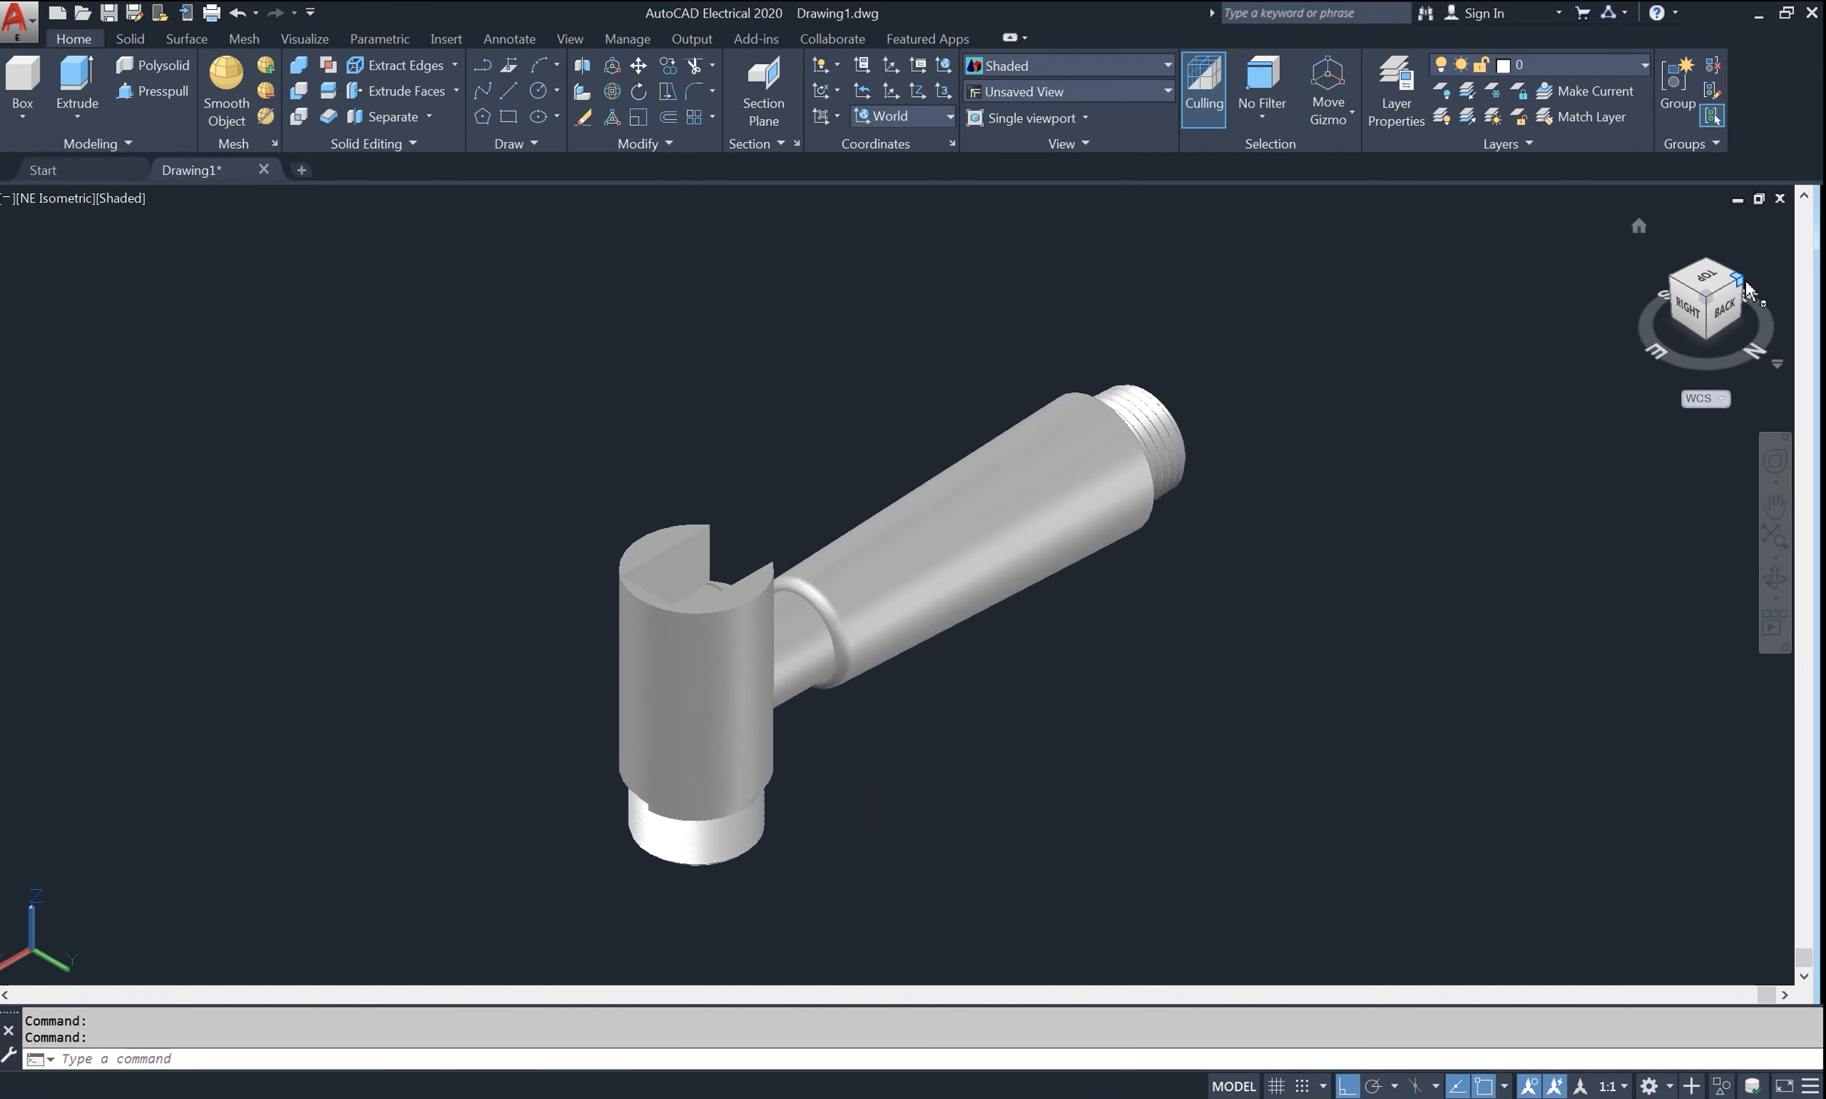
left_click(1745, 282)
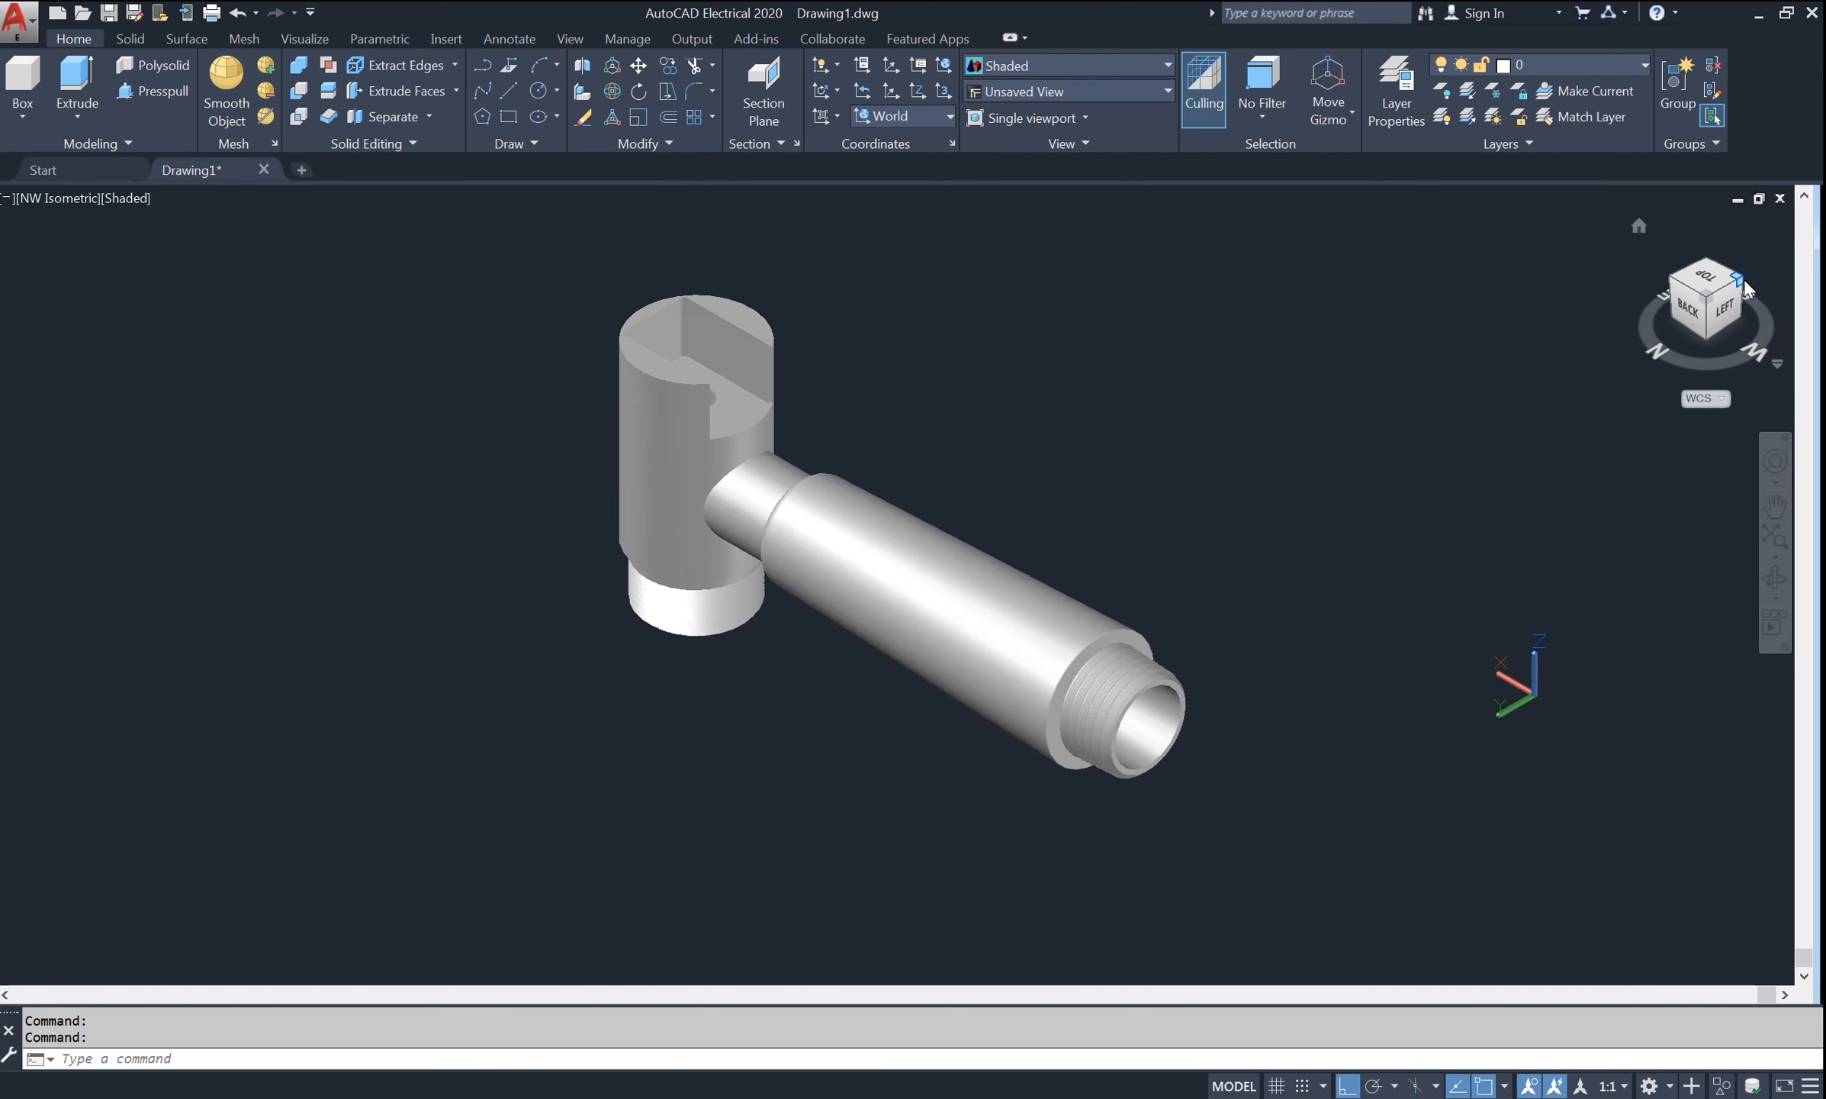
scroll(870, 386, "up", 2)
middle_click_drag(969, 476, 985, 439)
left_click(1775, 580)
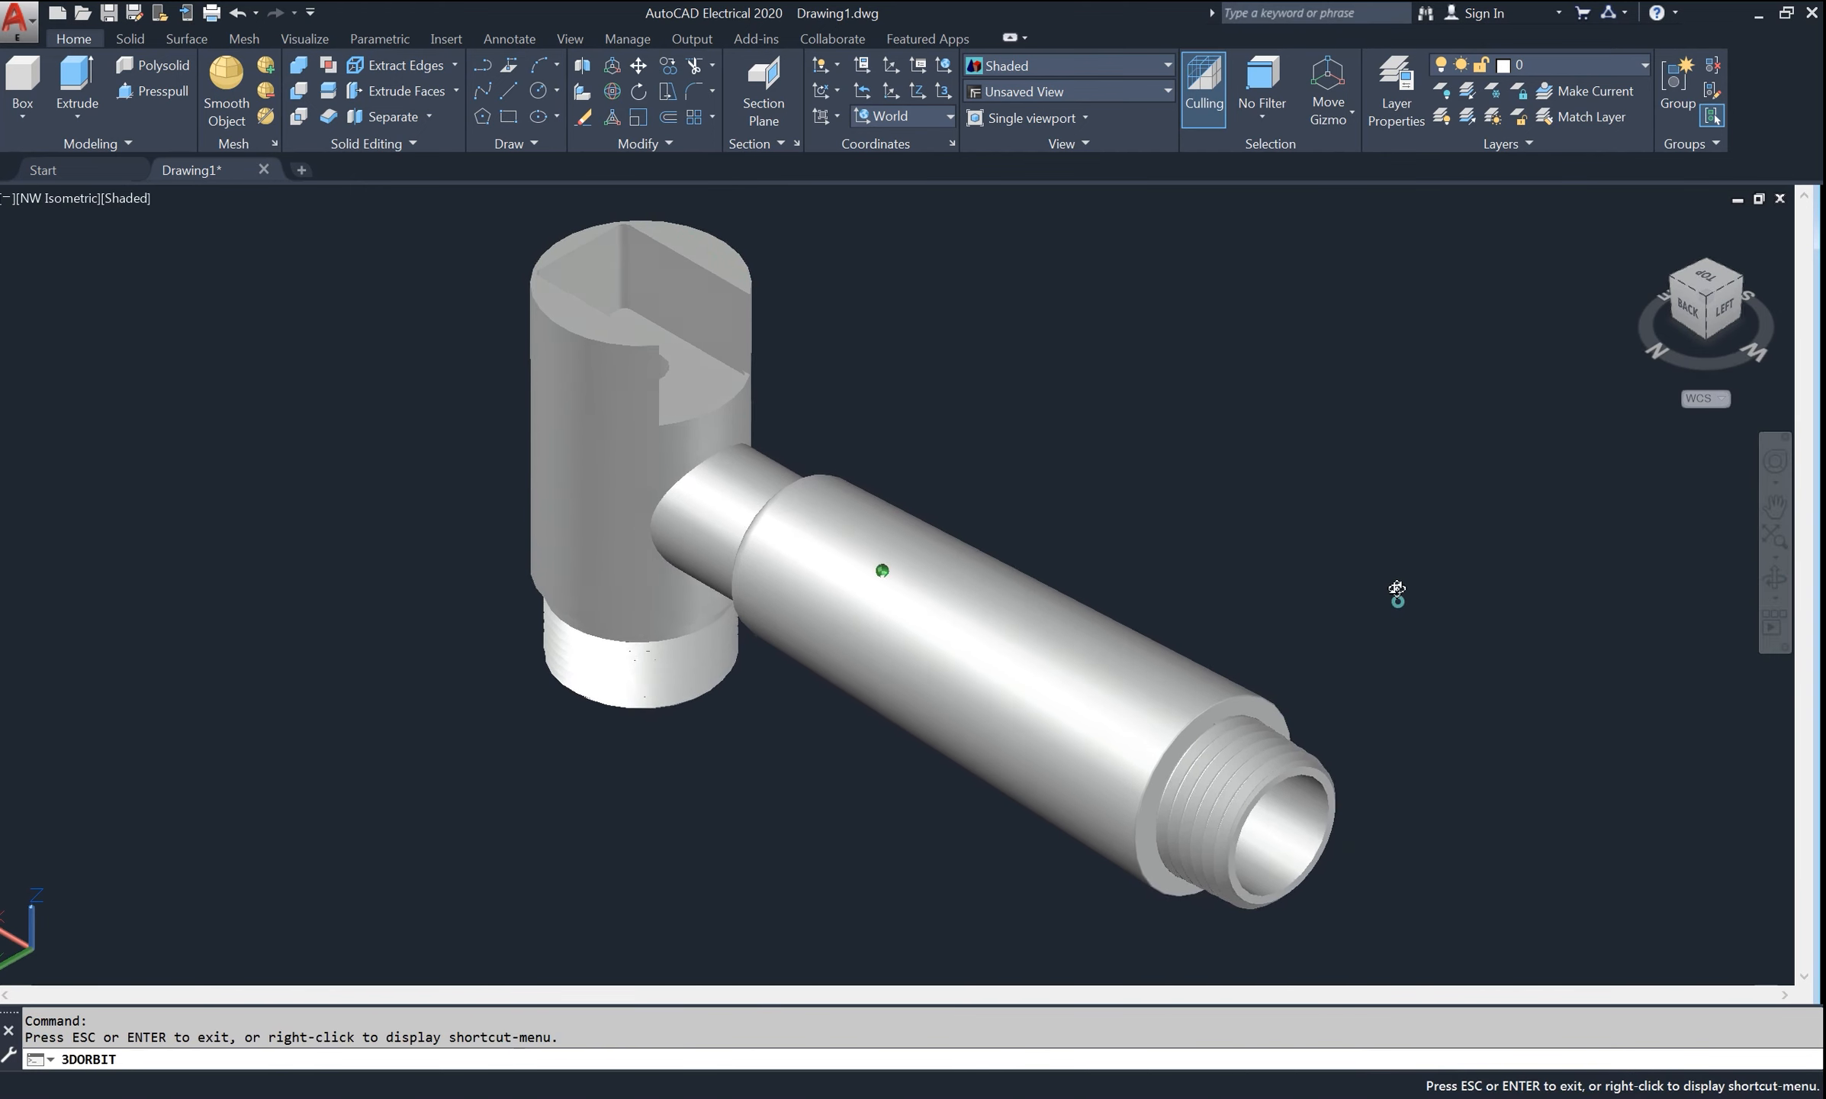
left_click_drag(1398, 584, 1203, 498)
right_click(1135, 320)
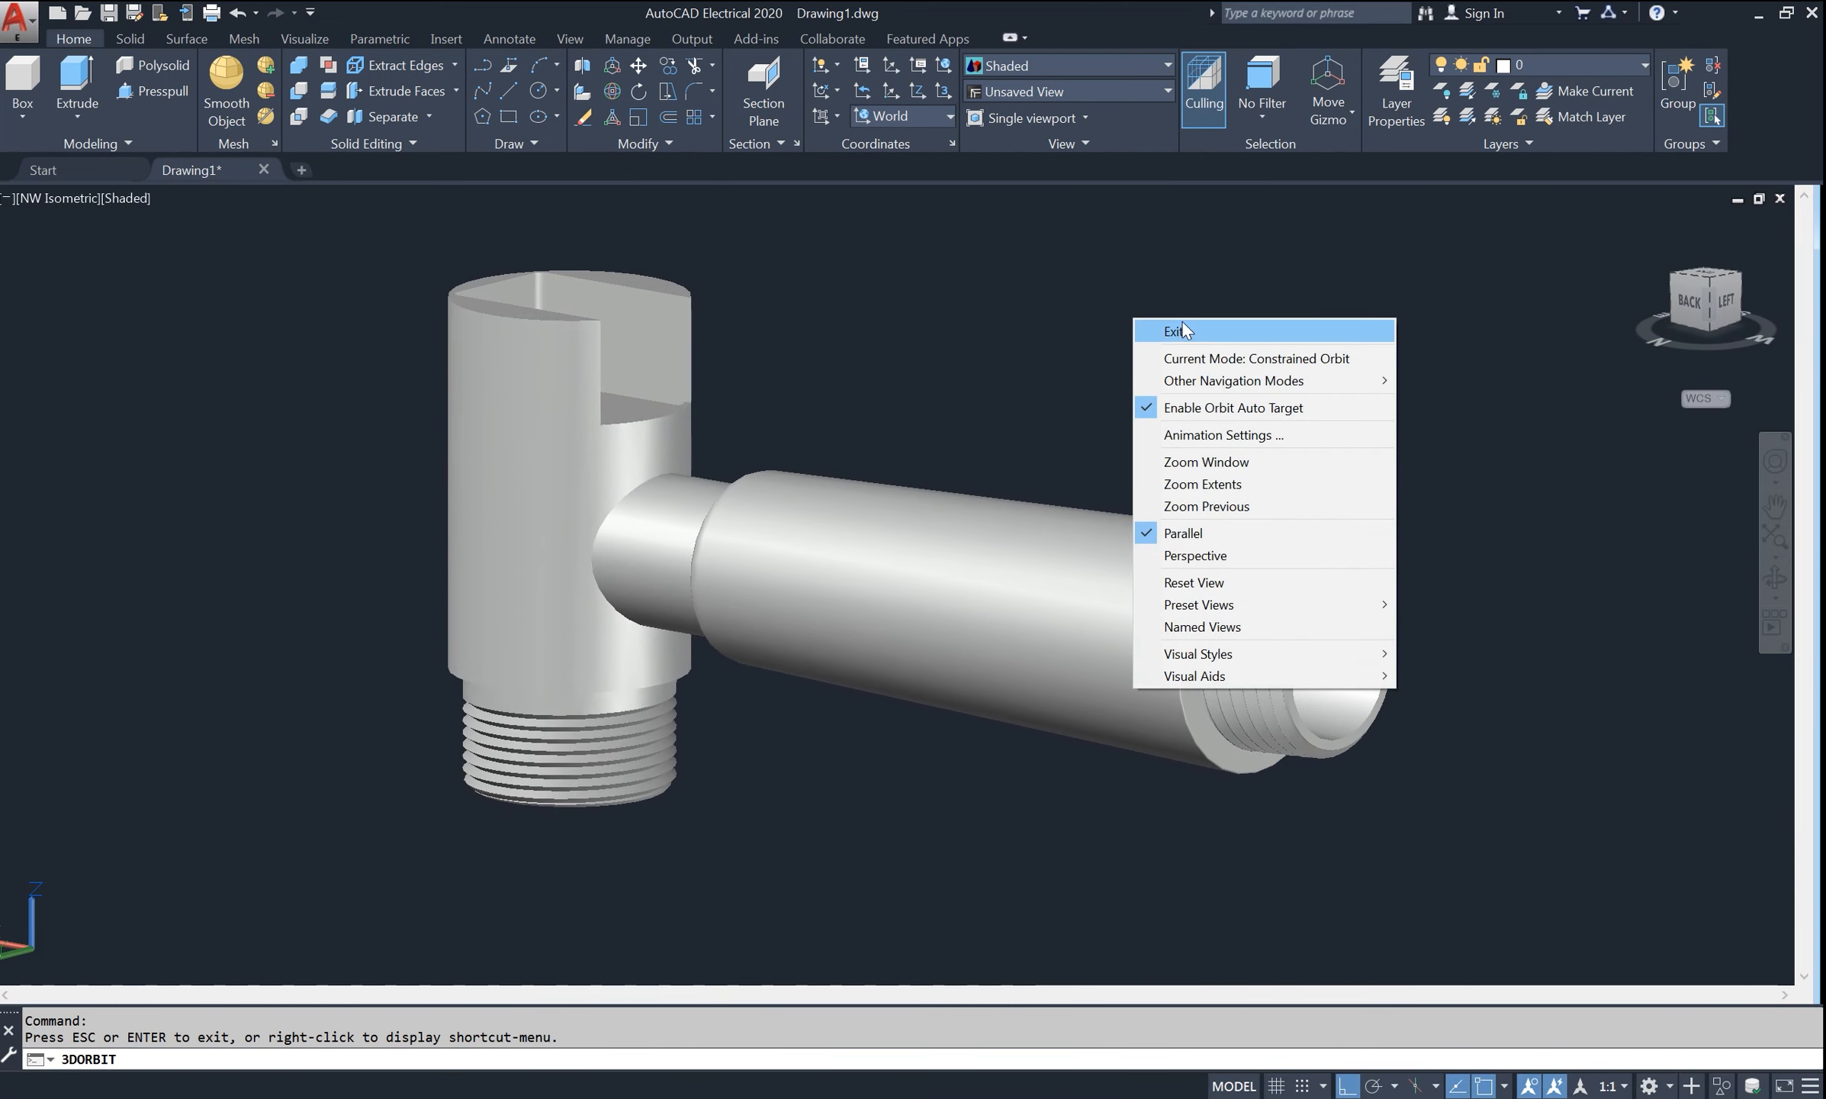
left_click(1209, 330)
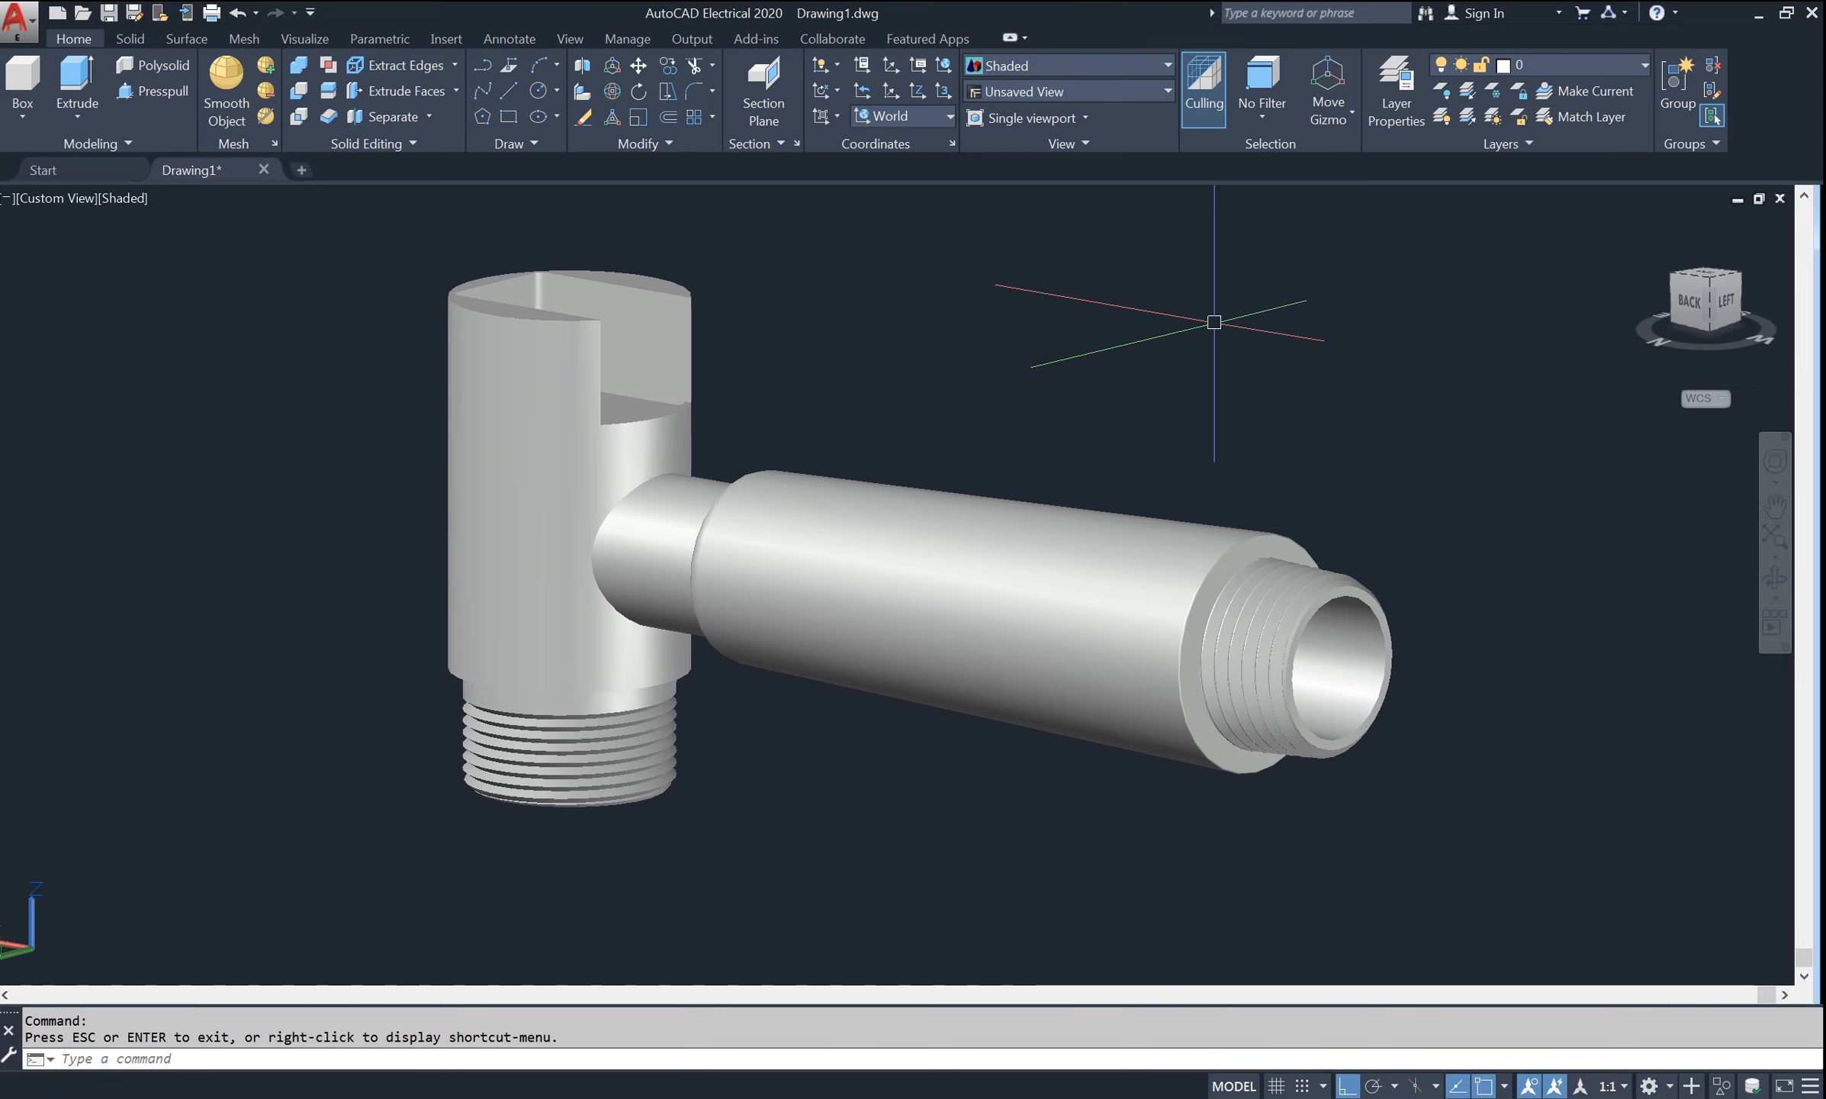